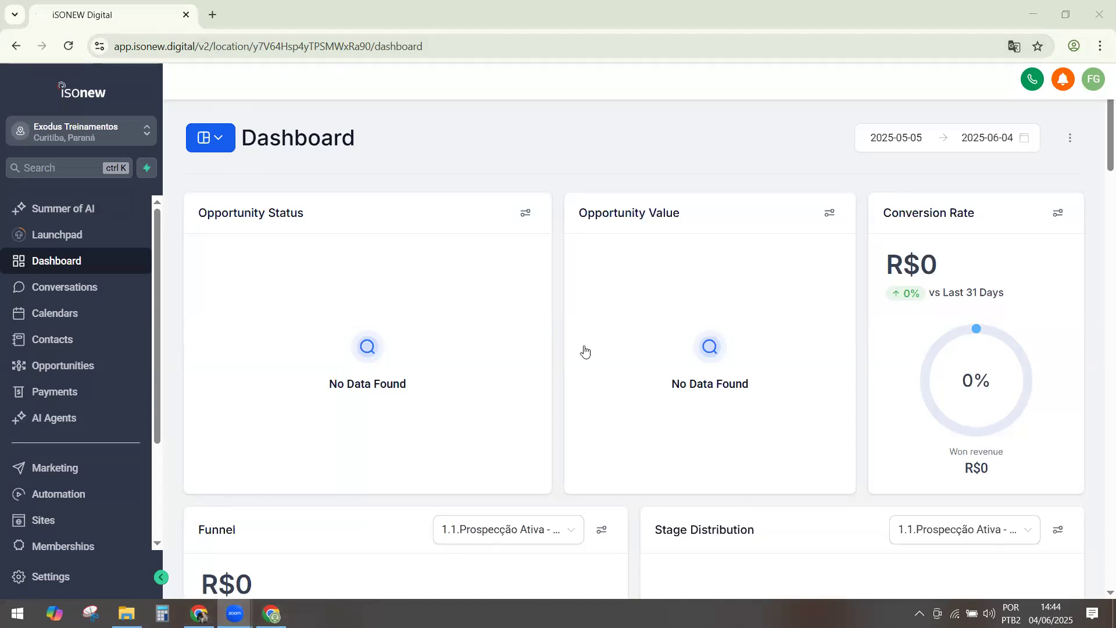
Switch to the n8n browser window and create a folder named Exodus in the Personal project.
{"action": "left_click", "coordinate": [199, 614]}
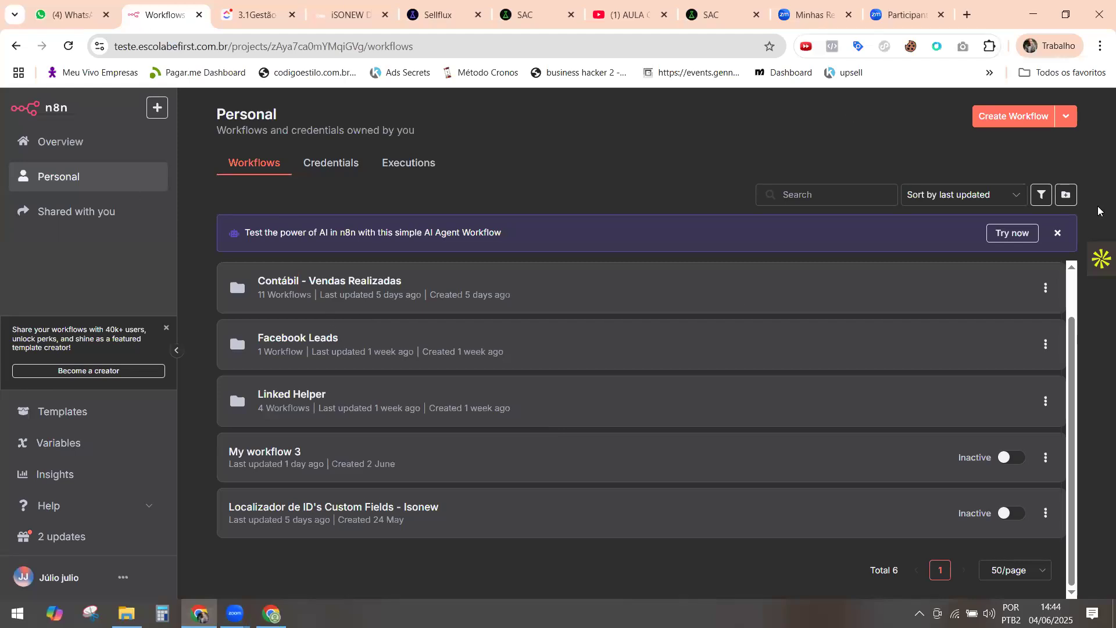
{"action": "left_click", "coordinate": [1066, 195]}
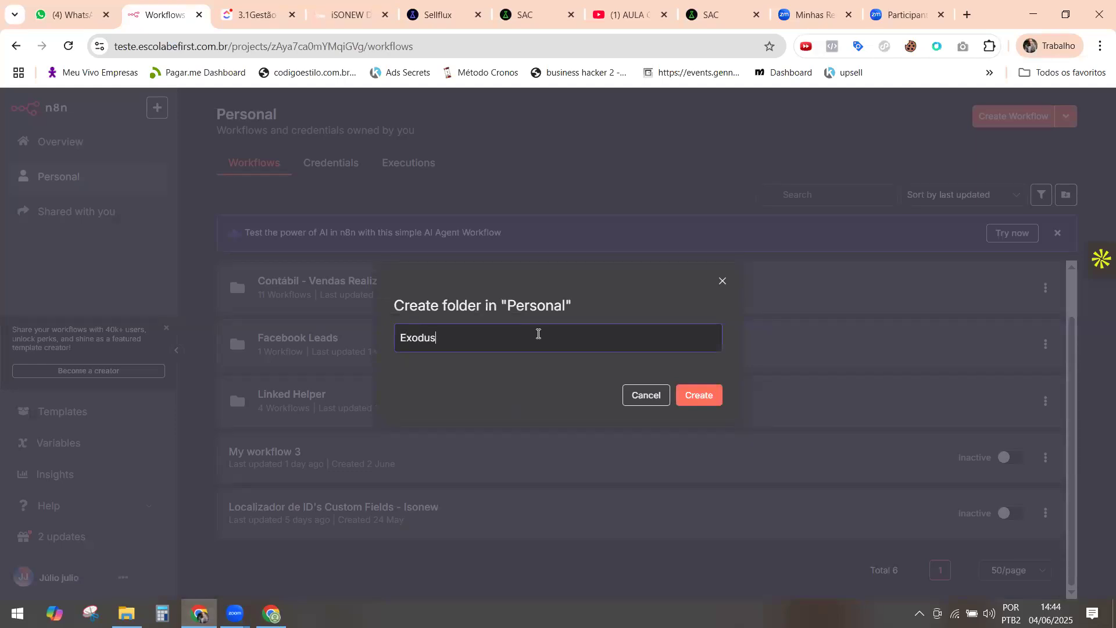
{"action": "left_click", "coordinate": [699, 405]}
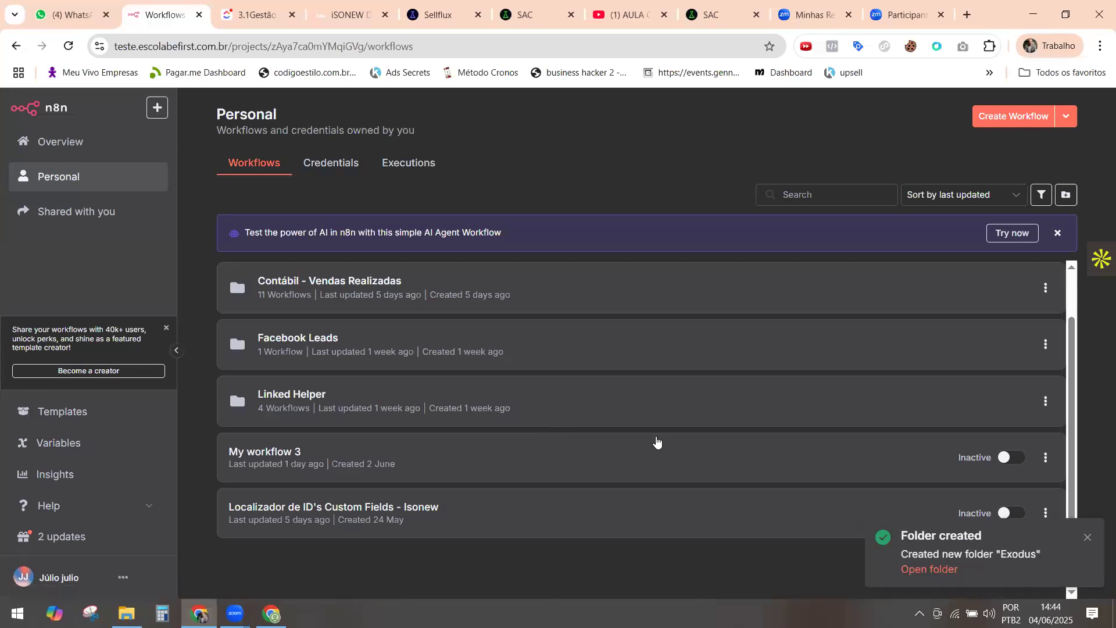
Open the Exodus folder and create a new workflow in it.
{"action": "scroll", "coordinate": [630, 479], "scroll_direction": "down", "scroll_amount": 1}
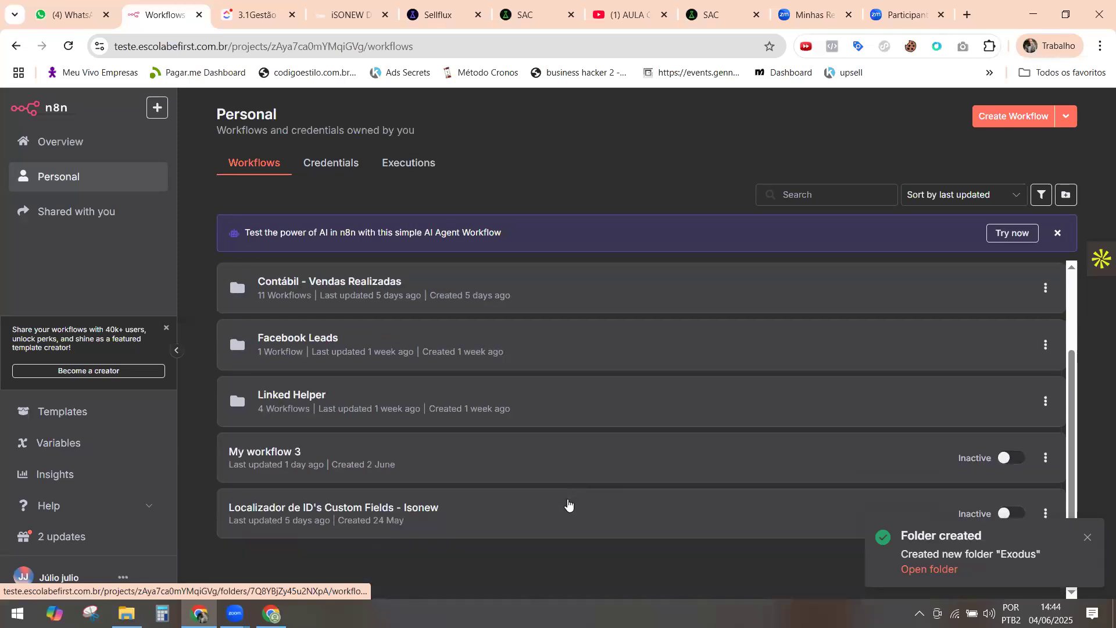
{"action": "scroll", "coordinate": [521, 457], "scroll_direction": "up", "scroll_amount": 2}
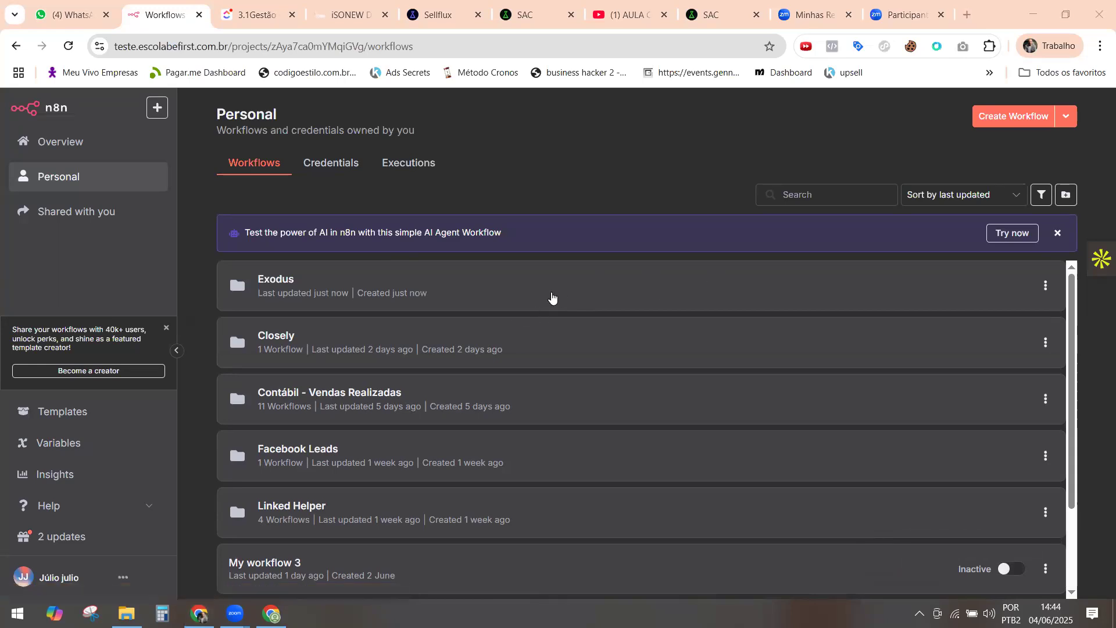
{"action": "left_click", "coordinate": [553, 294]}
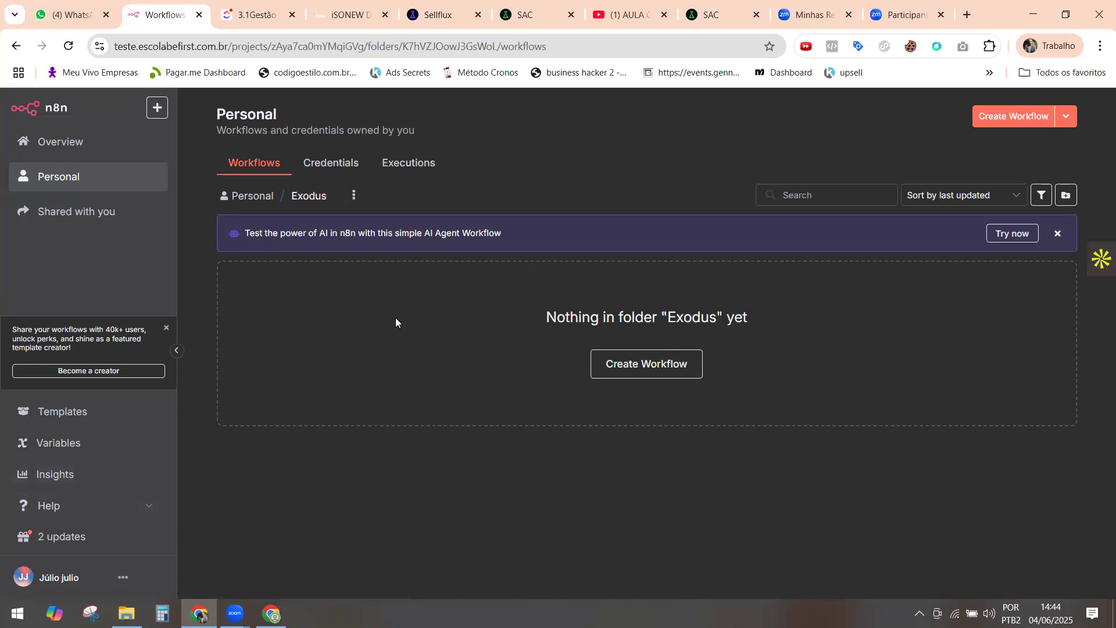
{"action": "left_click", "coordinate": [657, 365]}
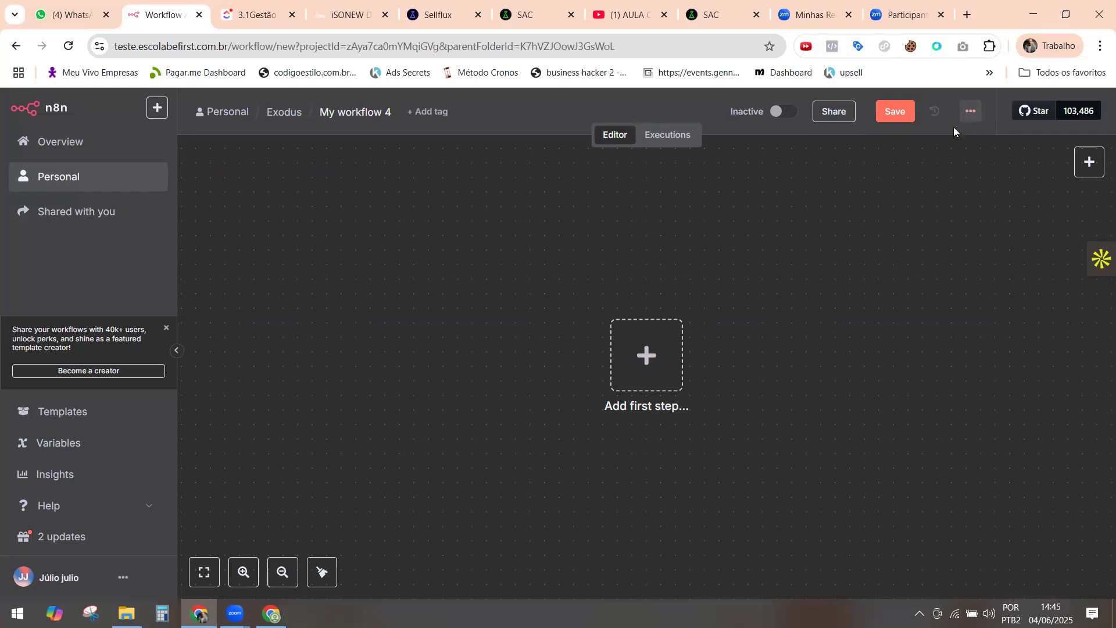
Import the Linked_Helper___Conex_o_Enviada (1) file from Downloads into the empty workflow.
{"action": "left_click", "coordinate": [971, 112]}
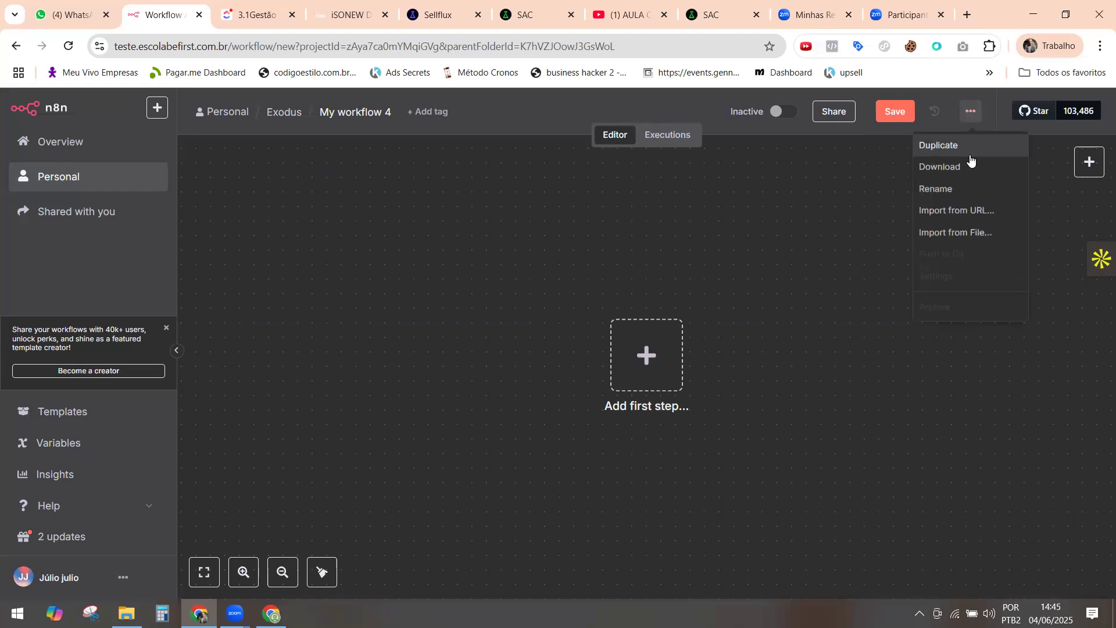
{"action": "left_click", "coordinate": [950, 235]}
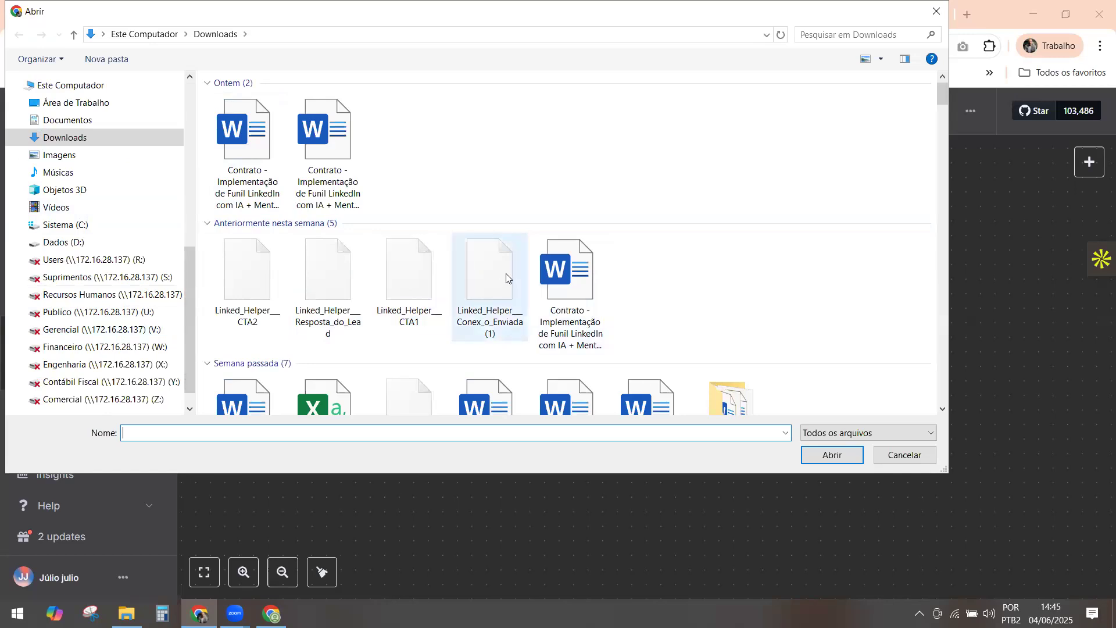
{"action": "left_click", "coordinate": [503, 314]}
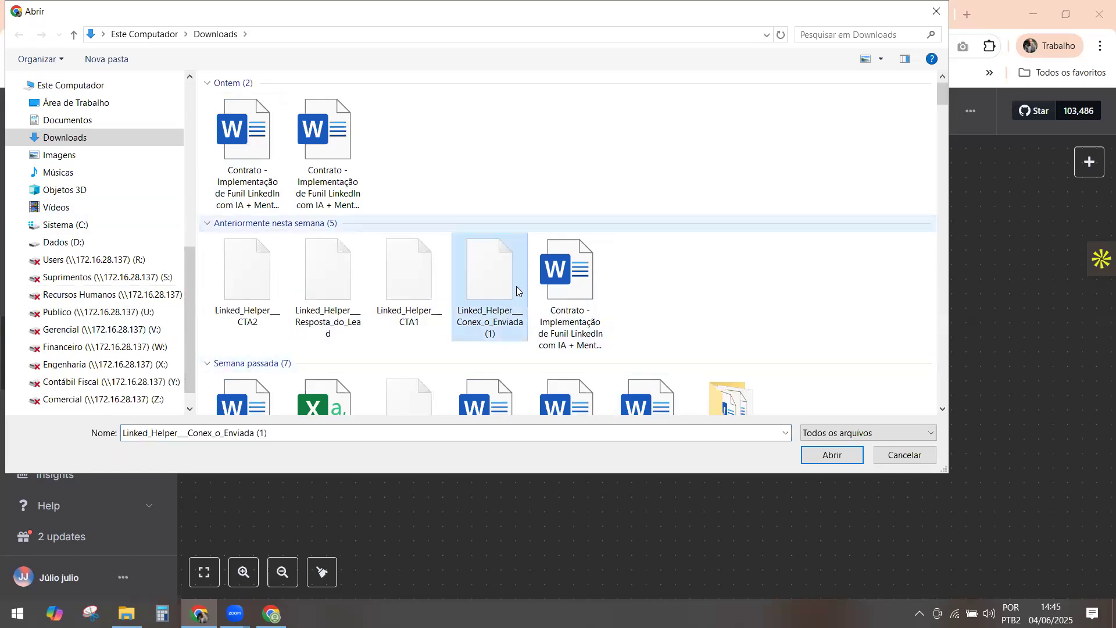
{"action": "left_click", "coordinate": [832, 459]}
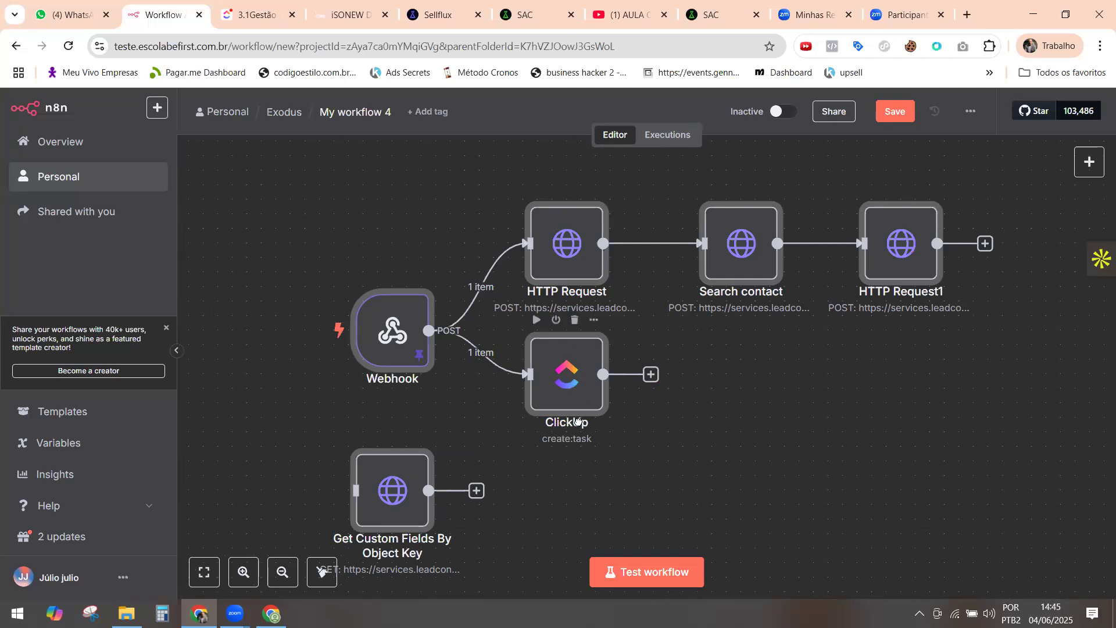
Delete the ClickUp node and the imported Webhook node from the workflow.
{"action": "scroll", "coordinate": [582, 407], "scroll_direction": "up", "scroll_amount": 1}
{"action": "left_click", "coordinate": [754, 420]}
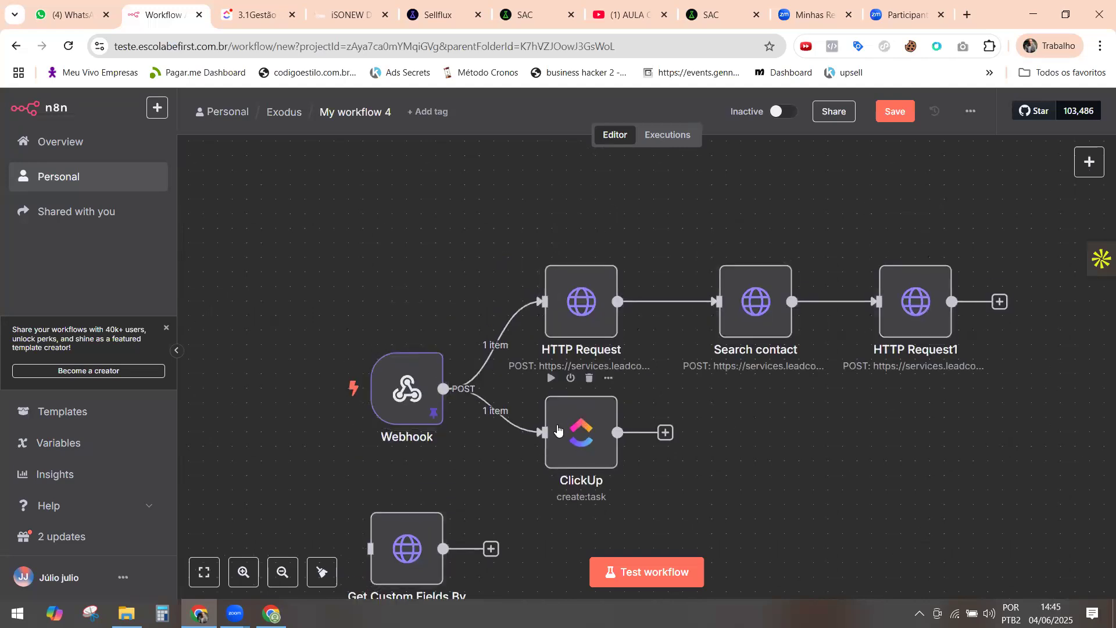
{"action": "left_click", "coordinate": [589, 381]}
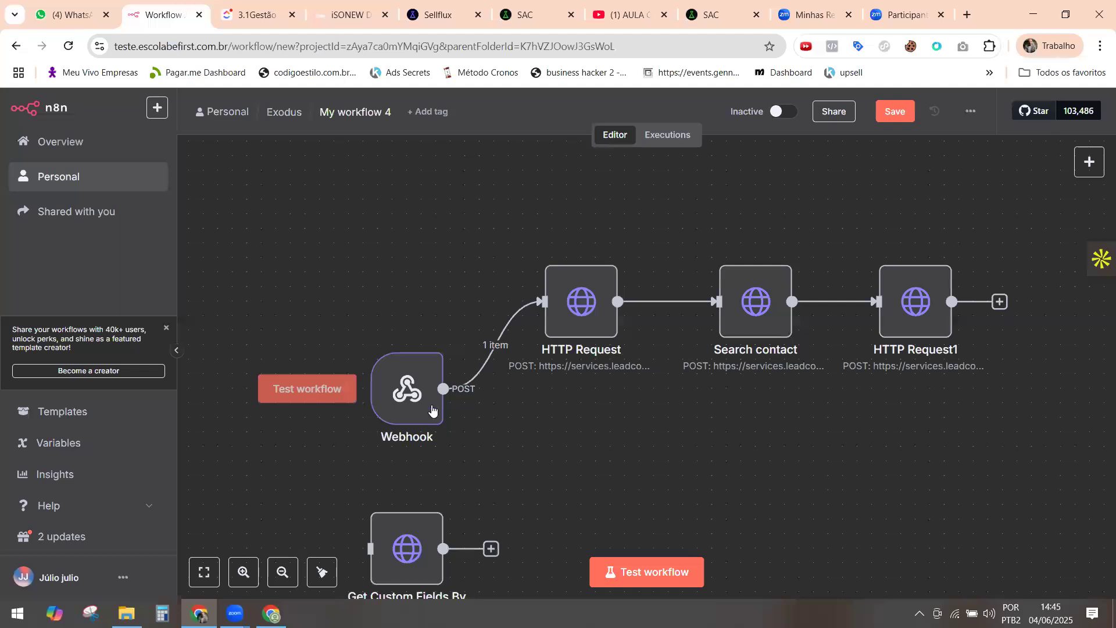
{"action": "left_click_drag", "start_coordinate": [415, 333], "coordinate": [410, 294]}
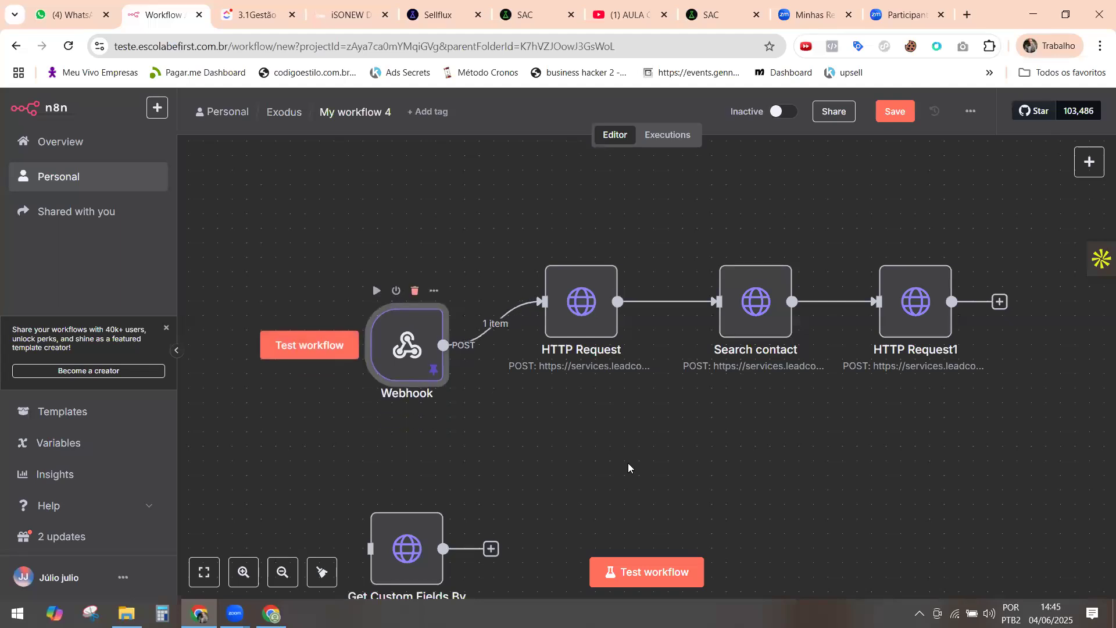
{"action": "left_click", "coordinate": [415, 297]}
Add a new Webhook trigger node with its HTTP method set to POST.
{"action": "left_click", "coordinate": [1089, 162]}
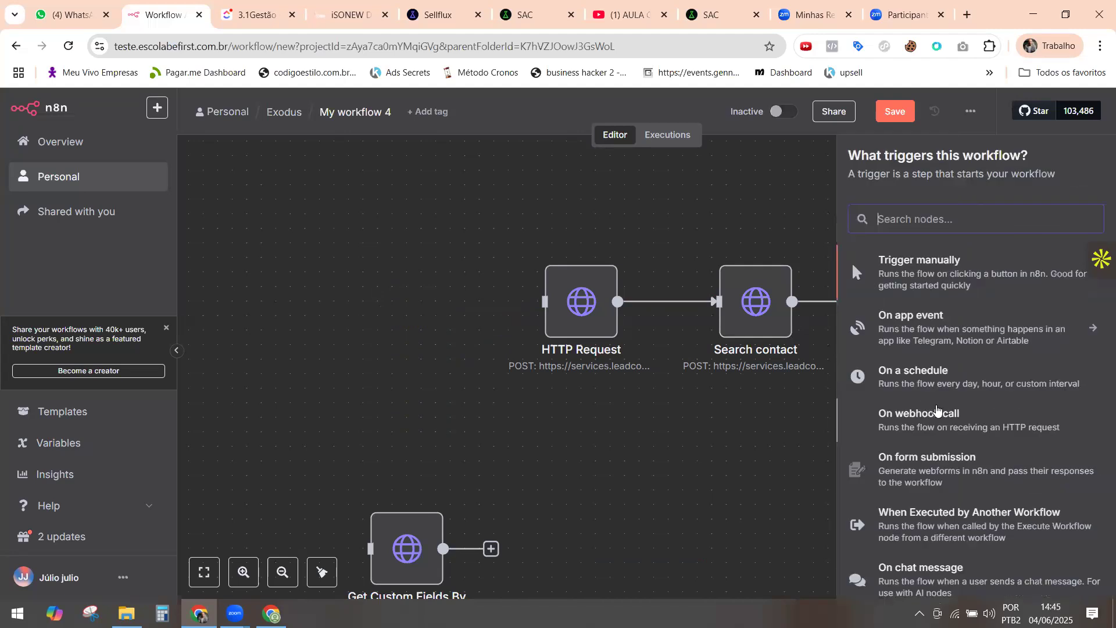
{"action": "type", "text": "web"}
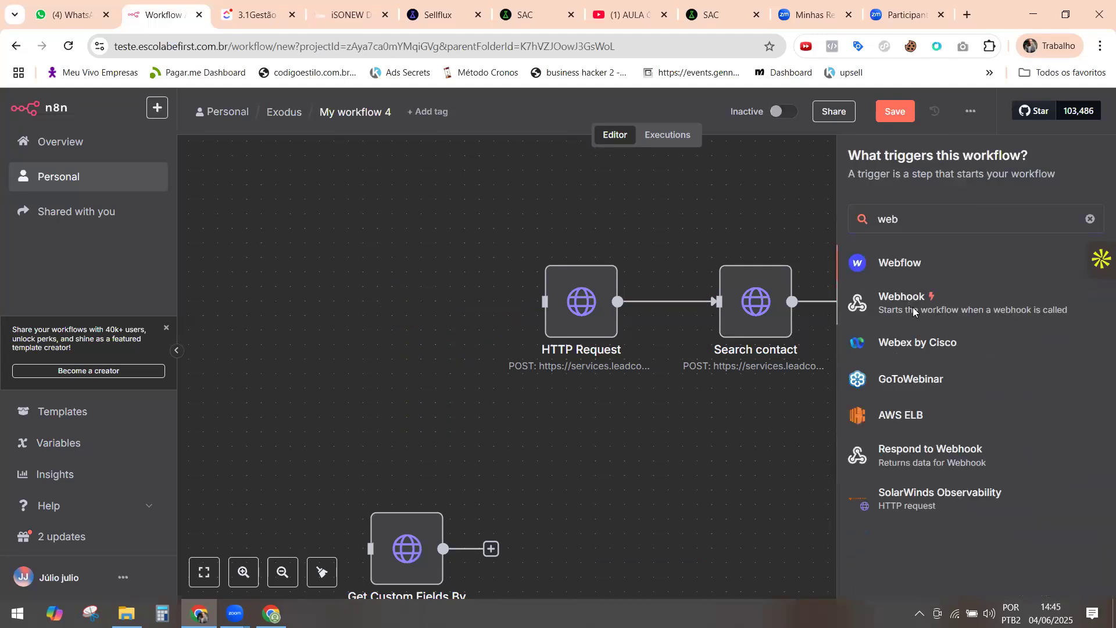
{"action": "key", "text": "Return"}
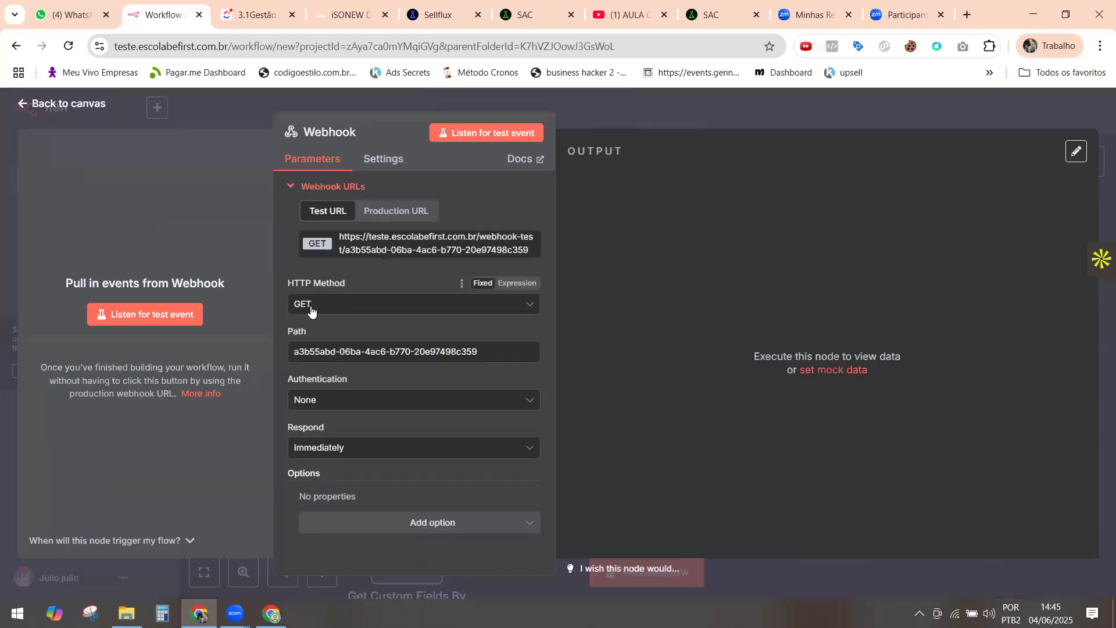
{"action": "left_click", "coordinate": [314, 306]}
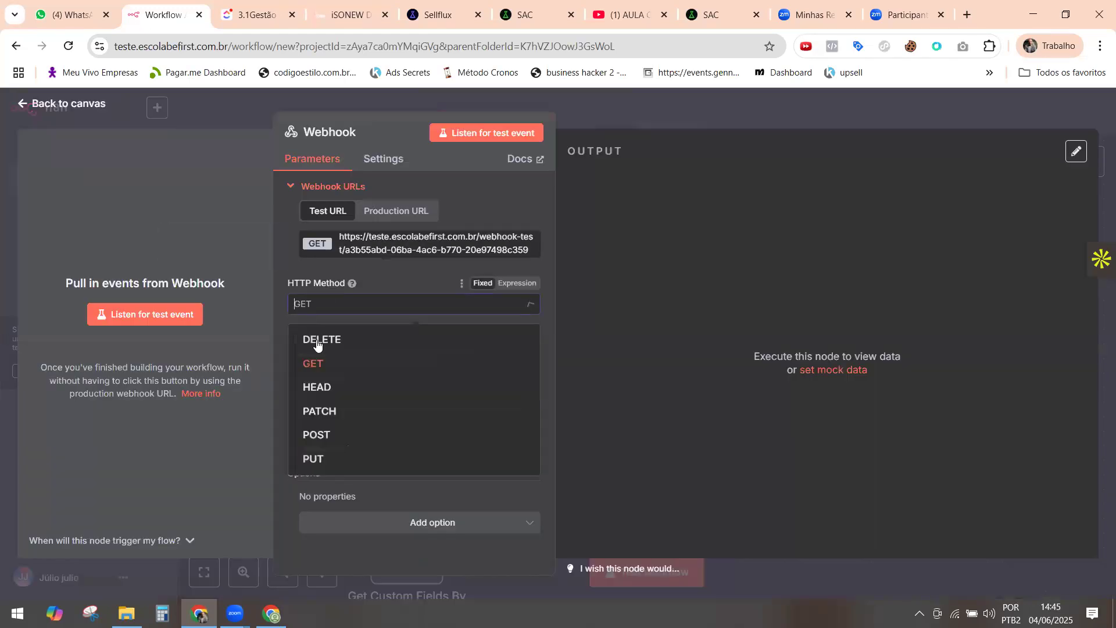
{"action": "left_click", "coordinate": [326, 437]}
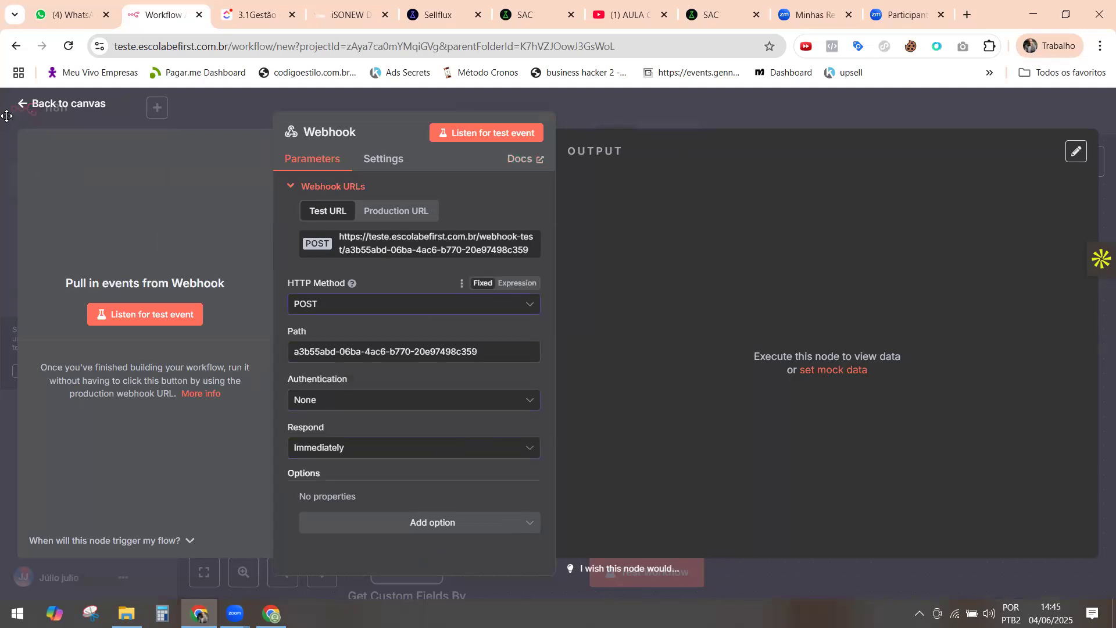
{"action": "key", "text": "Escape"}
Connect the new Webhook node to the first HTTP Request node and shift the Webhook slightly away from it.
{"action": "left_click_drag", "start_coordinate": [422, 334], "coordinate": [379, 391]}
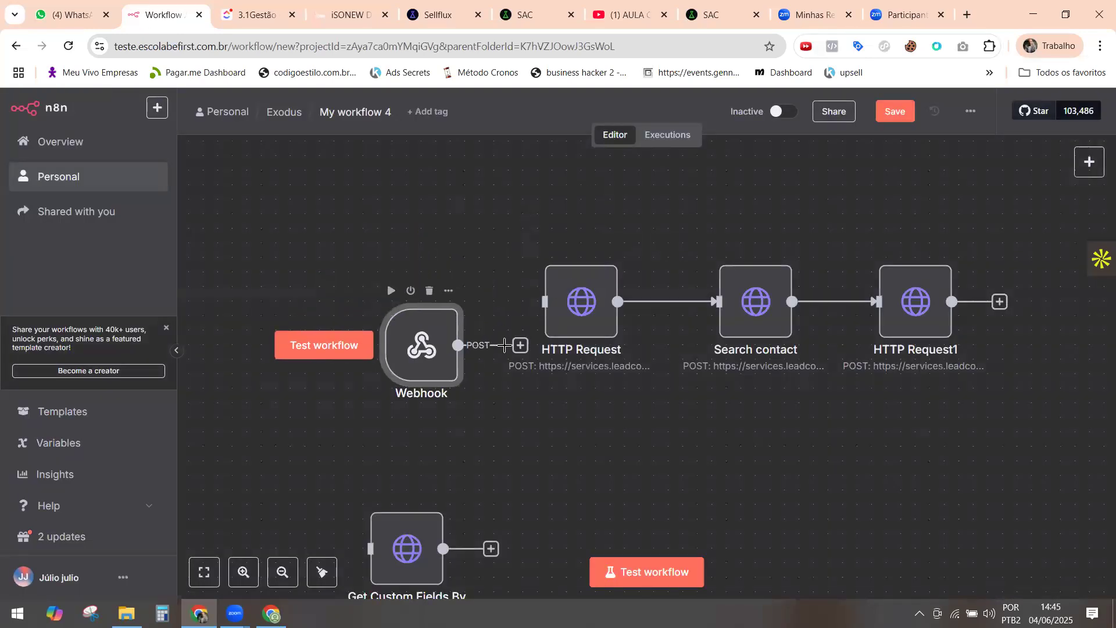
{"action": "left_click_drag", "start_coordinate": [511, 346], "coordinate": [547, 303]}
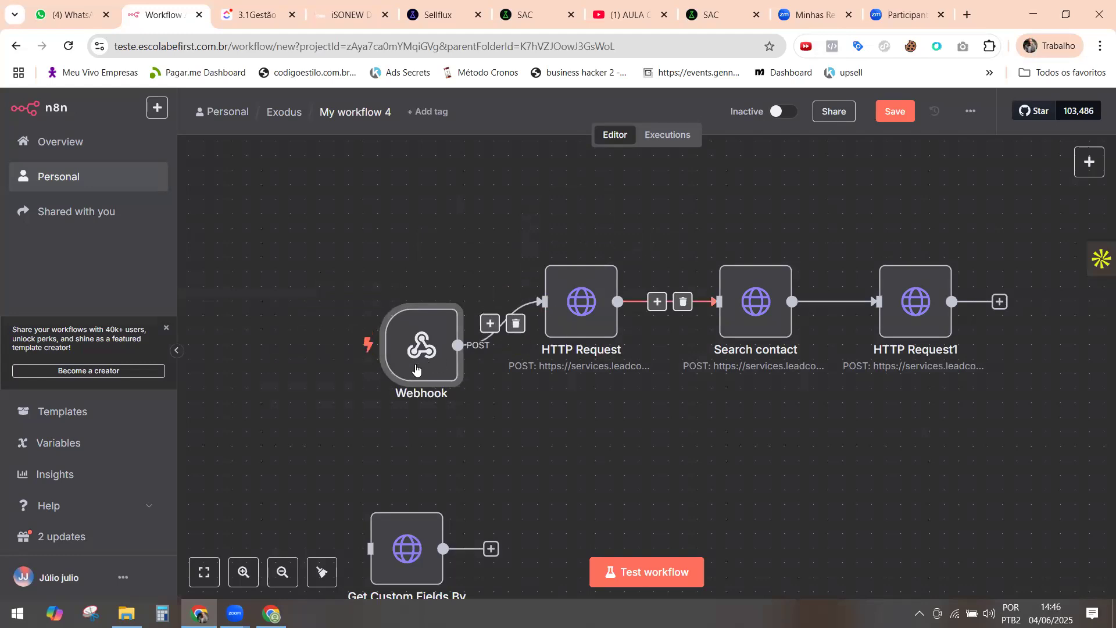
{"action": "left_click_drag", "start_coordinate": [423, 358], "coordinate": [395, 342]}
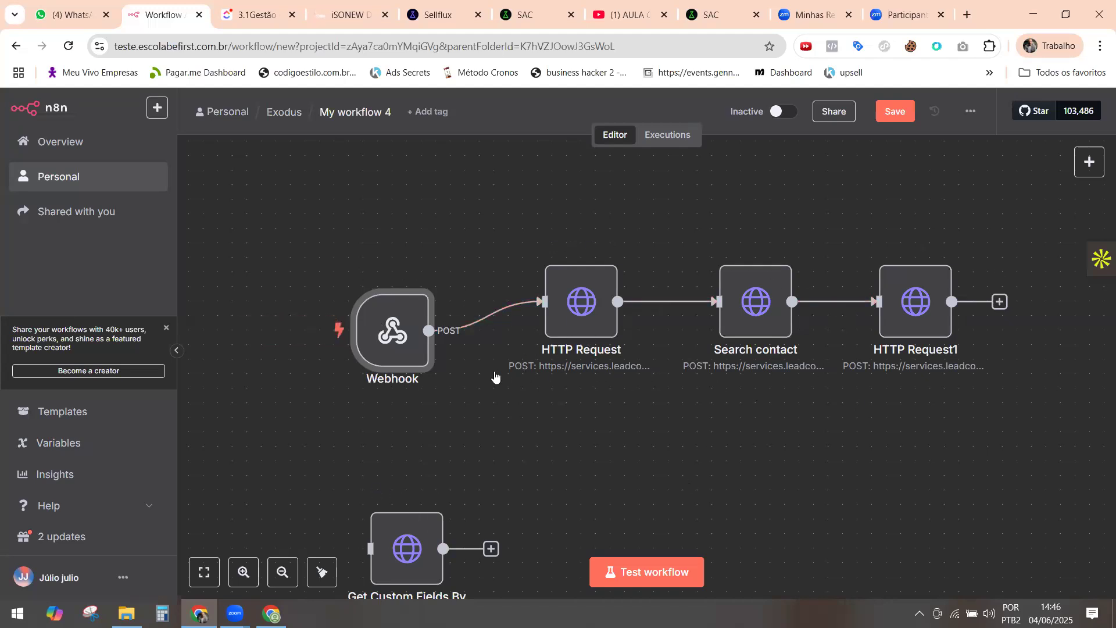
Move the Get Custom Fields By Object Key node closer beneath the Webhook node and open its parameters.
{"action": "left_click_drag", "start_coordinate": [432, 532], "coordinate": [418, 445]}
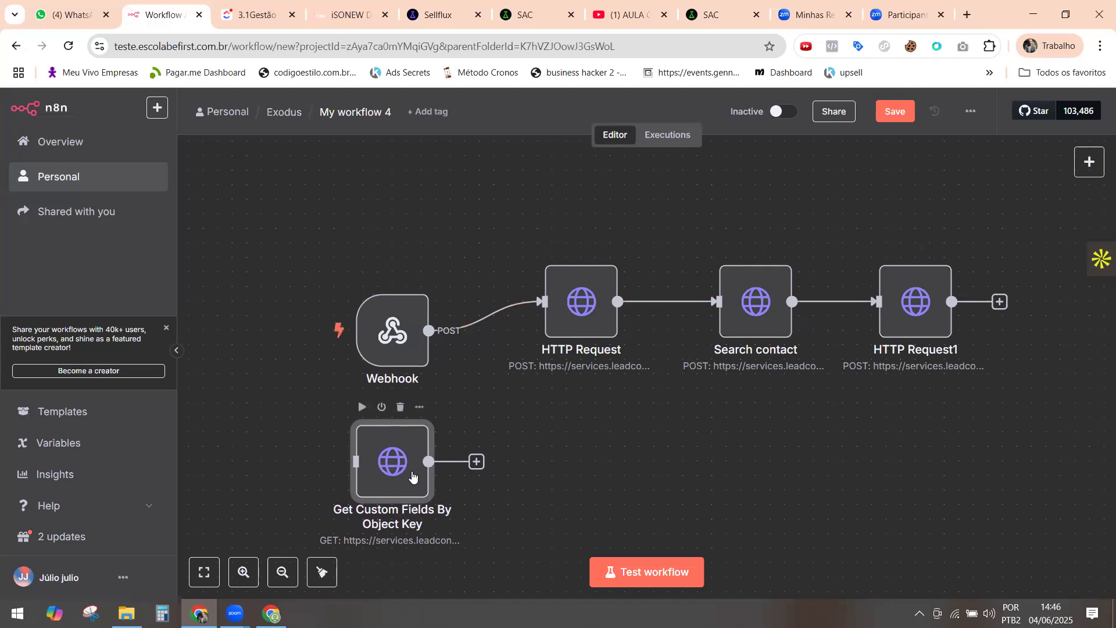
{"action": "left_click_drag", "start_coordinate": [402, 458], "coordinate": [401, 487]}
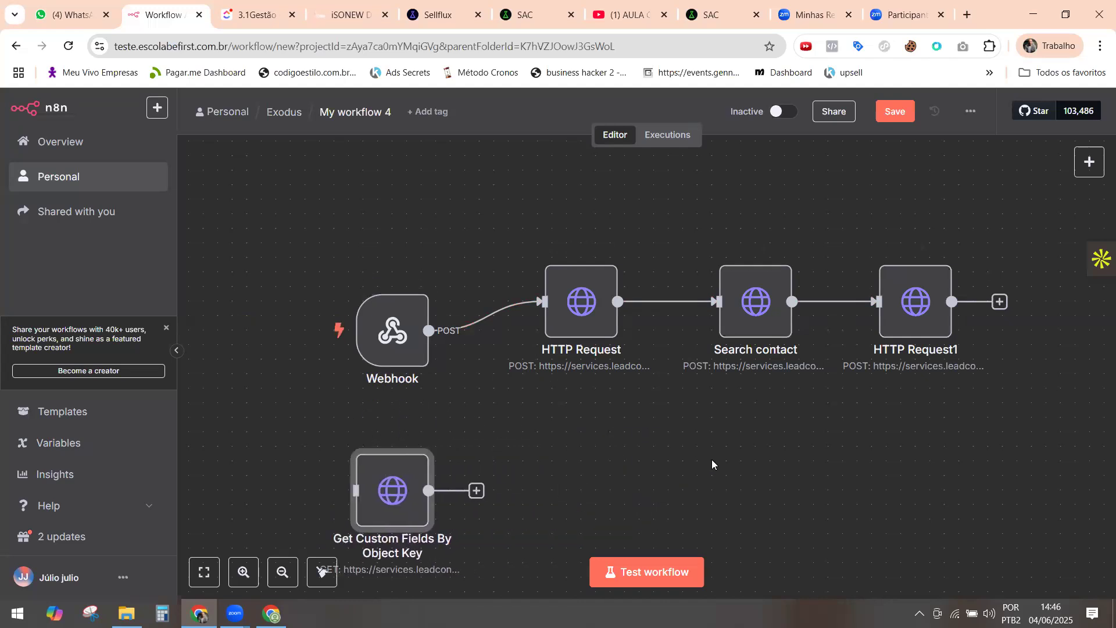
{"action": "scroll", "coordinate": [711, 459], "scroll_direction": "down", "scroll_amount": 1}
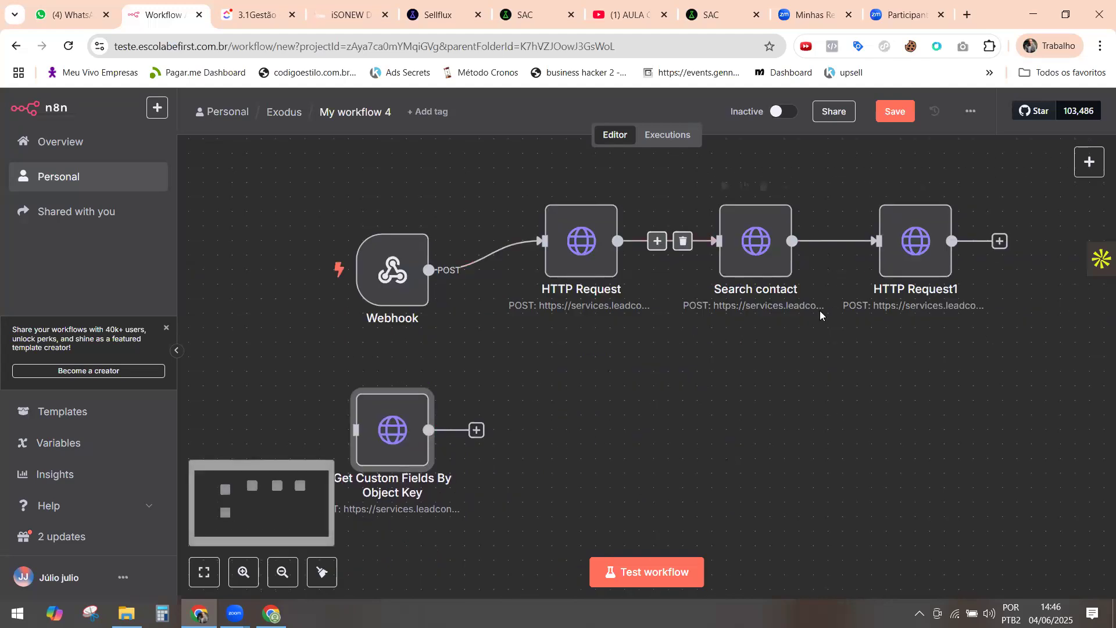
{"action": "double_click", "coordinate": [390, 426]}
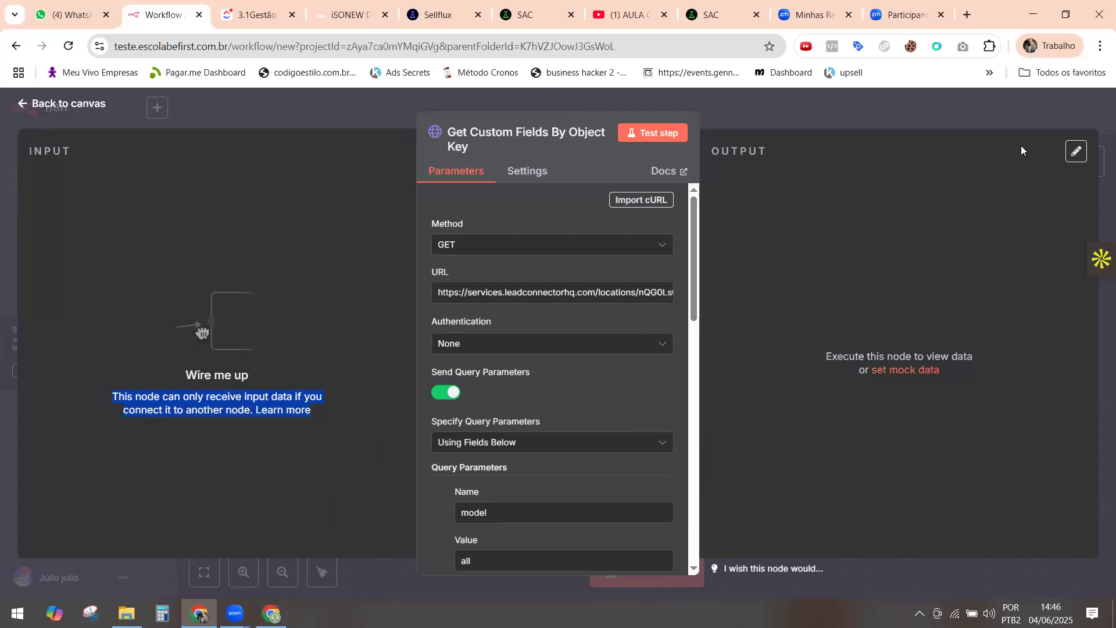
Switch to the iSONEW browser window and open the Private Integrations page in the Exodus Treinamentos account settings.
{"action": "left_click", "coordinate": [268, 613]}
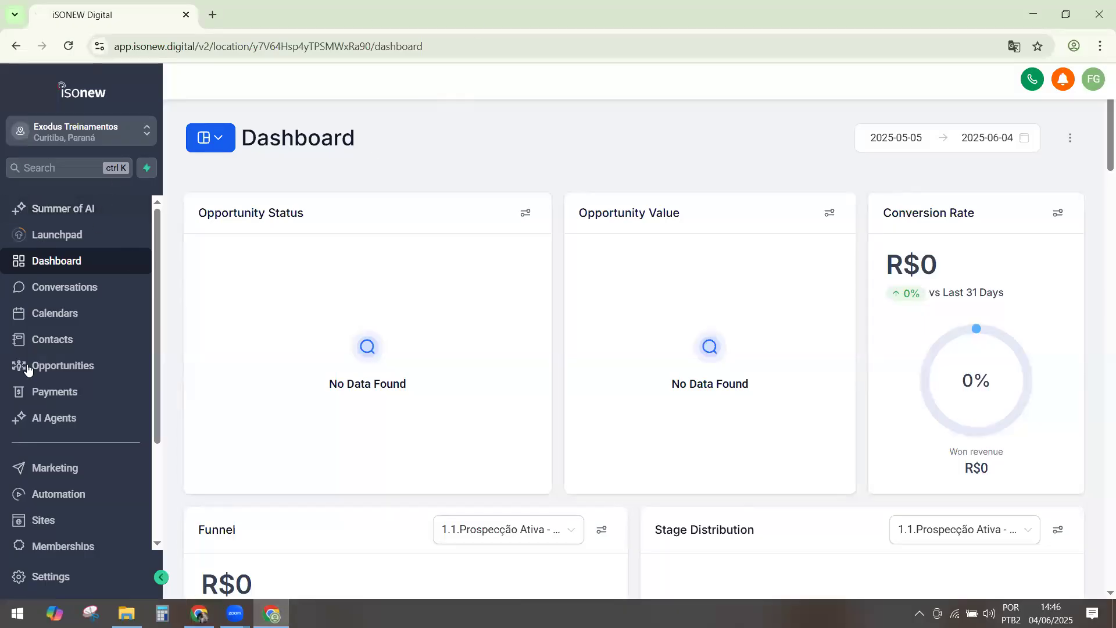
{"action": "scroll", "coordinate": [45, 581], "scroll_direction": "down", "scroll_amount": 3}
{"action": "left_click", "coordinate": [49, 576]}
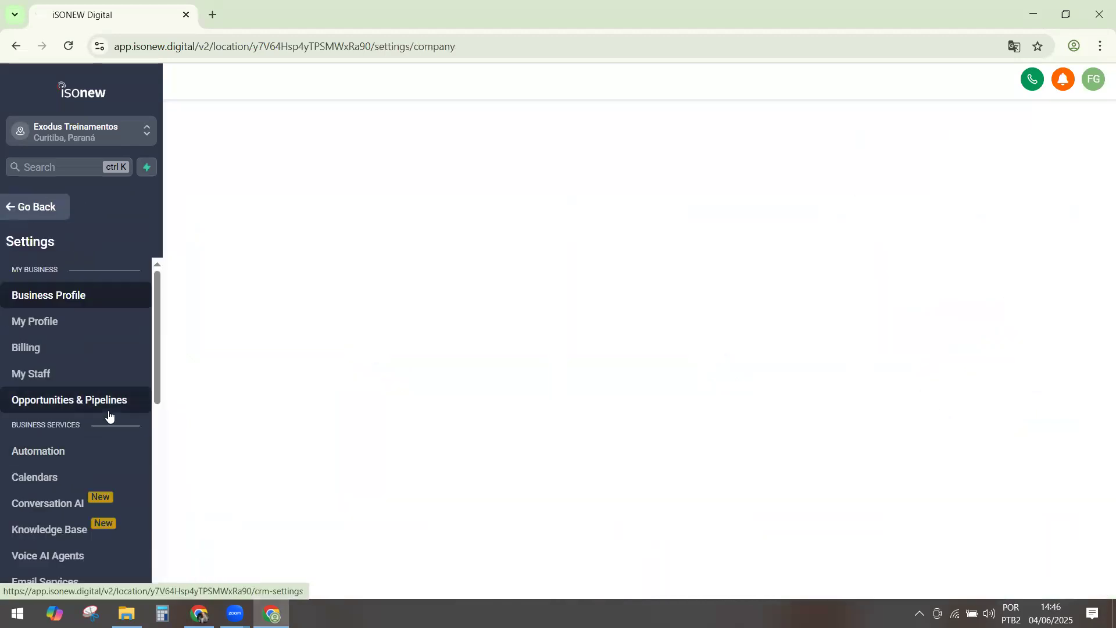
{"action": "scroll", "coordinate": [108, 416], "scroll_direction": "down", "scroll_amount": 4}
{"action": "scroll", "coordinate": [110, 417], "scroll_direction": "down", "scroll_amount": 2}
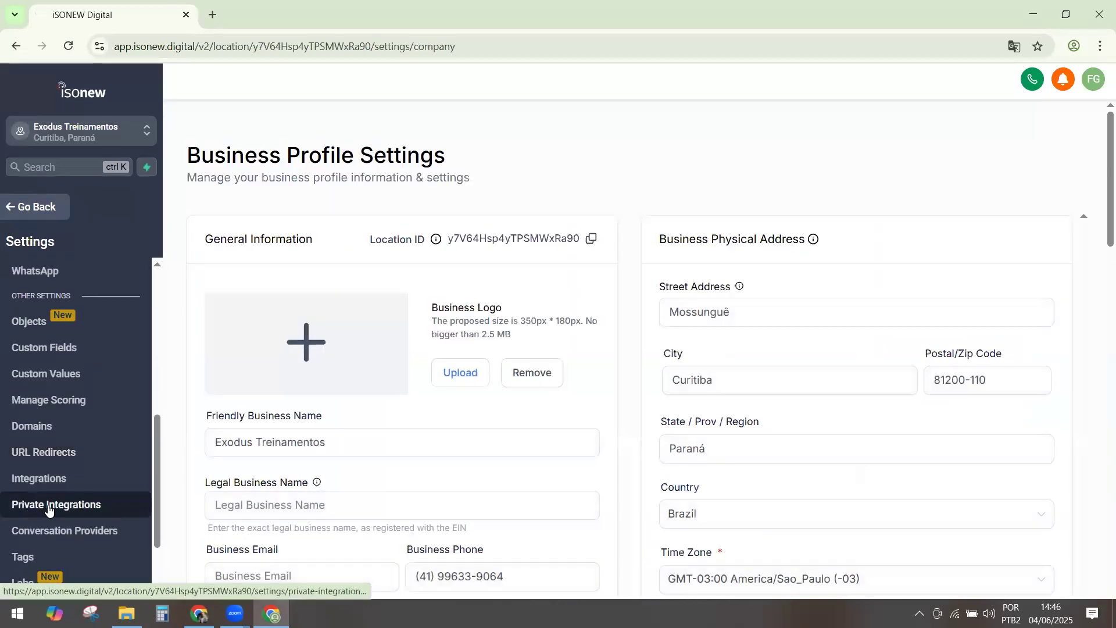
{"action": "left_click", "coordinate": [72, 504]}
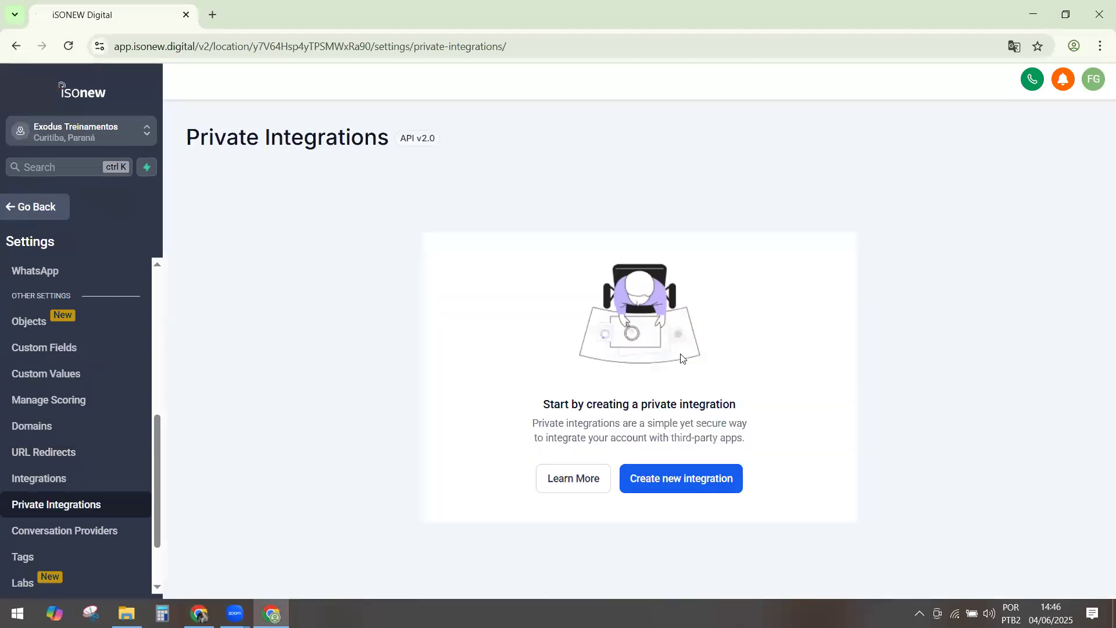
Start a new private integration named n8n and continue to its scopes.
{"action": "left_click", "coordinate": [671, 479]}
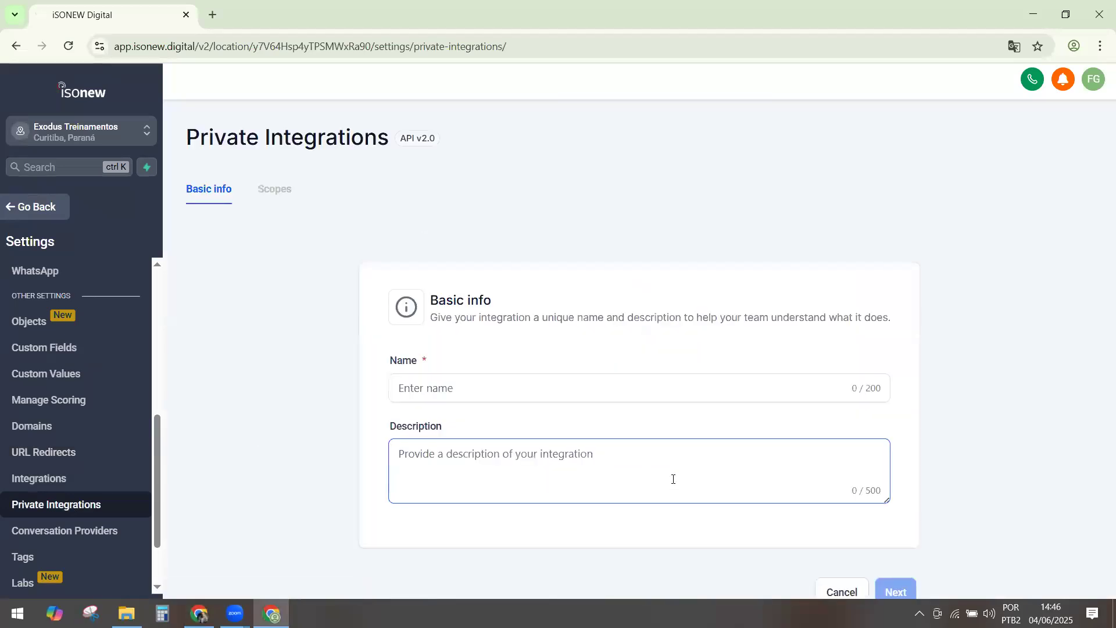
{"action": "left_click", "coordinate": [550, 380]}
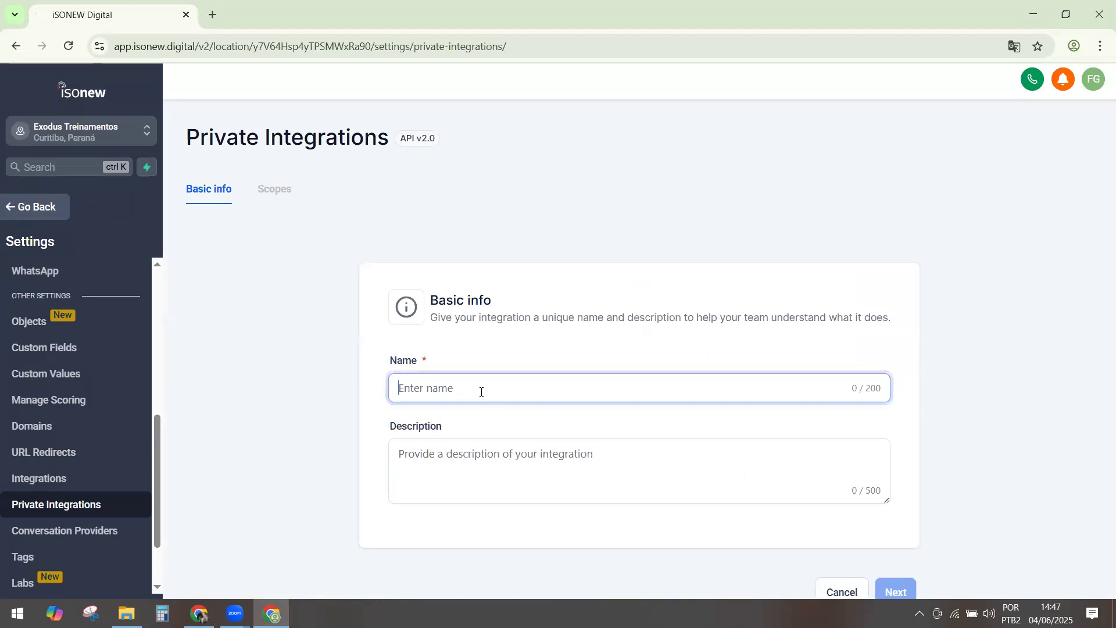
{"action": "type", "text": "n8n"}
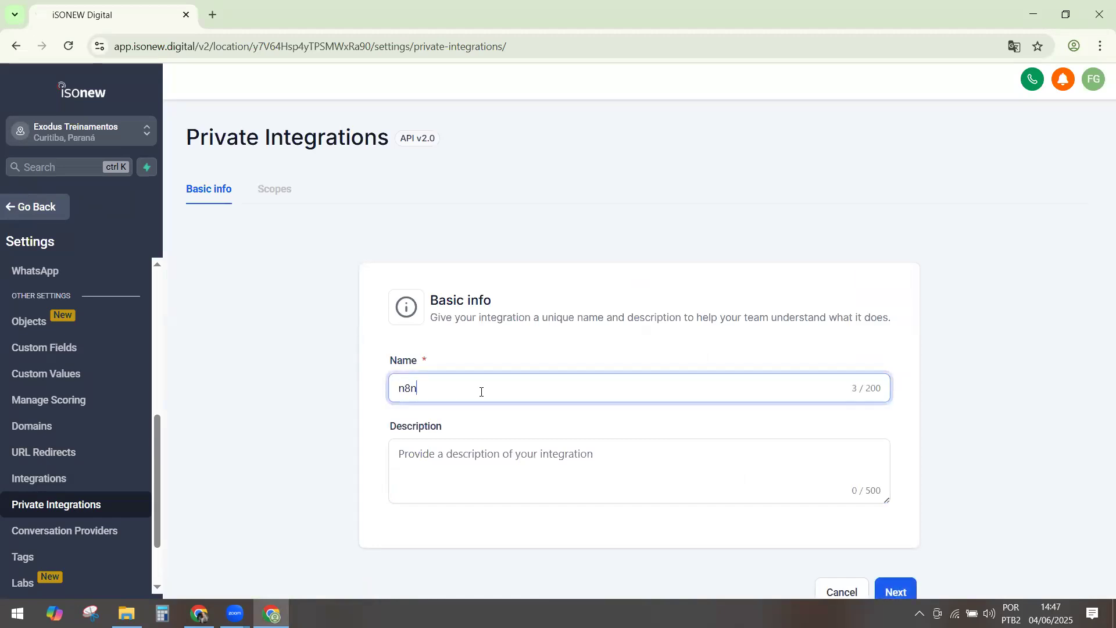
{"action": "left_click", "coordinate": [896, 592]}
Grant the n8n integration the View and Edit scopes for Businesses, Calendars and Calendar Events, plus View Calendar Groups.
{"action": "left_click", "coordinate": [479, 391]}
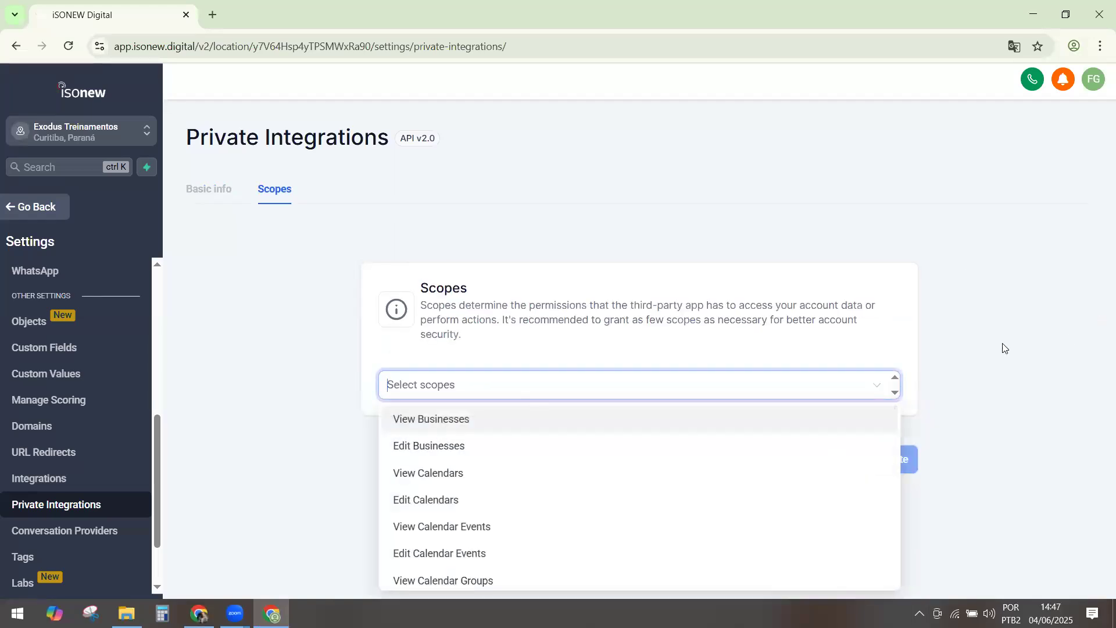
{"action": "left_click", "coordinate": [429, 429]}
{"action": "left_click", "coordinate": [426, 451]}
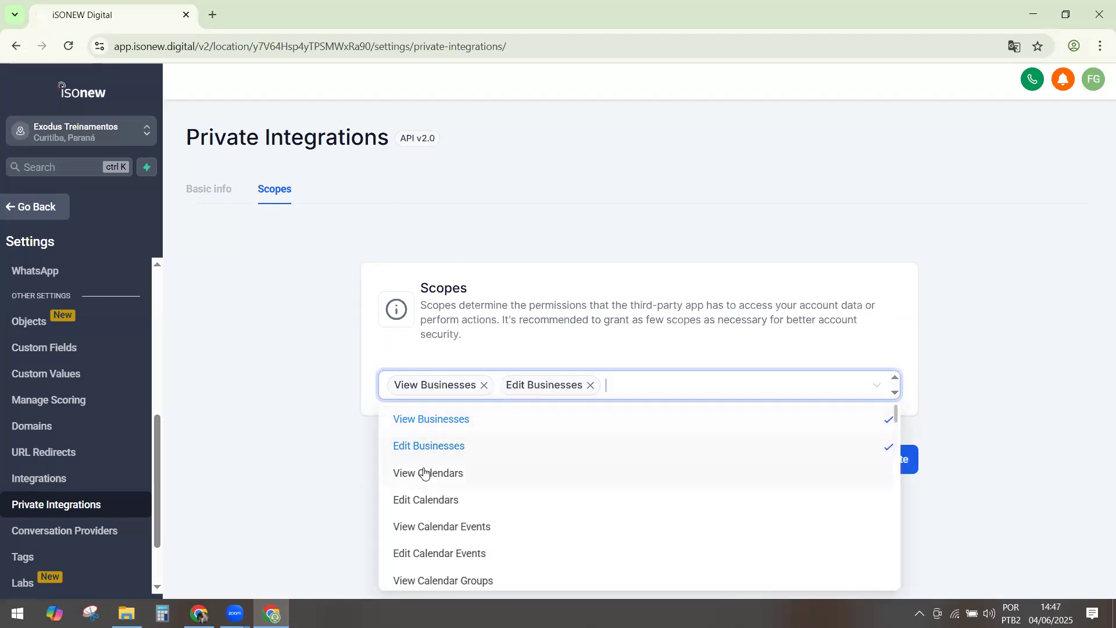
{"action": "left_click", "coordinate": [424, 472]}
{"action": "left_click", "coordinate": [419, 499]}
{"action": "left_click", "coordinate": [423, 527]}
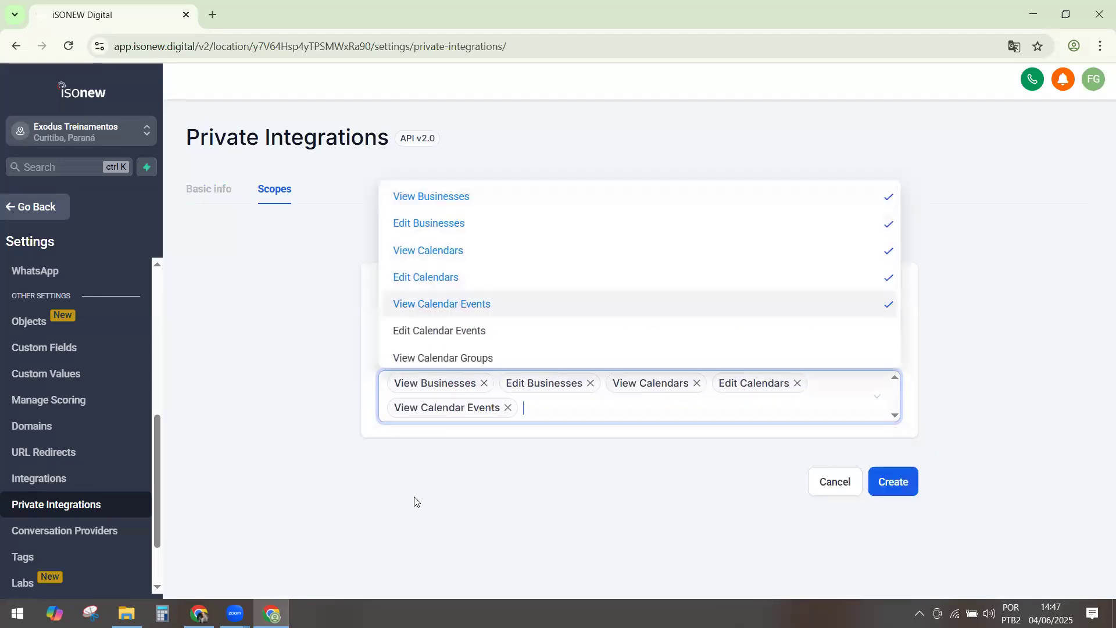
{"action": "left_click", "coordinate": [439, 330]}
{"action": "left_click", "coordinate": [442, 357]}
Add the Edit Calendar Groups, View and Edit Calendar Resources, View Campaigns, and View and Edit Conversations scopes.
{"action": "scroll", "coordinate": [453, 325], "scroll_direction": "down", "scroll_amount": 2}
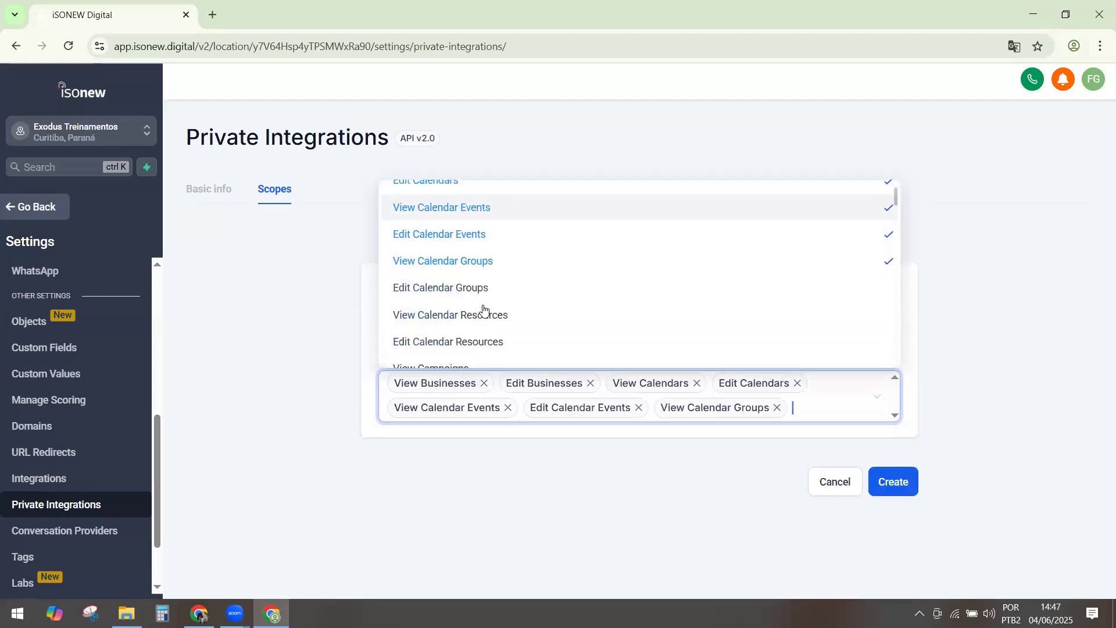
{"action": "left_click", "coordinate": [449, 290]}
{"action": "left_click", "coordinate": [439, 316]}
{"action": "left_click", "coordinate": [439, 343]}
{"action": "scroll", "coordinate": [440, 343], "scroll_direction": "down", "scroll_amount": 2}
{"action": "left_click", "coordinate": [444, 274]}
{"action": "left_click", "coordinate": [437, 298]}
{"action": "left_click", "coordinate": [439, 325]}
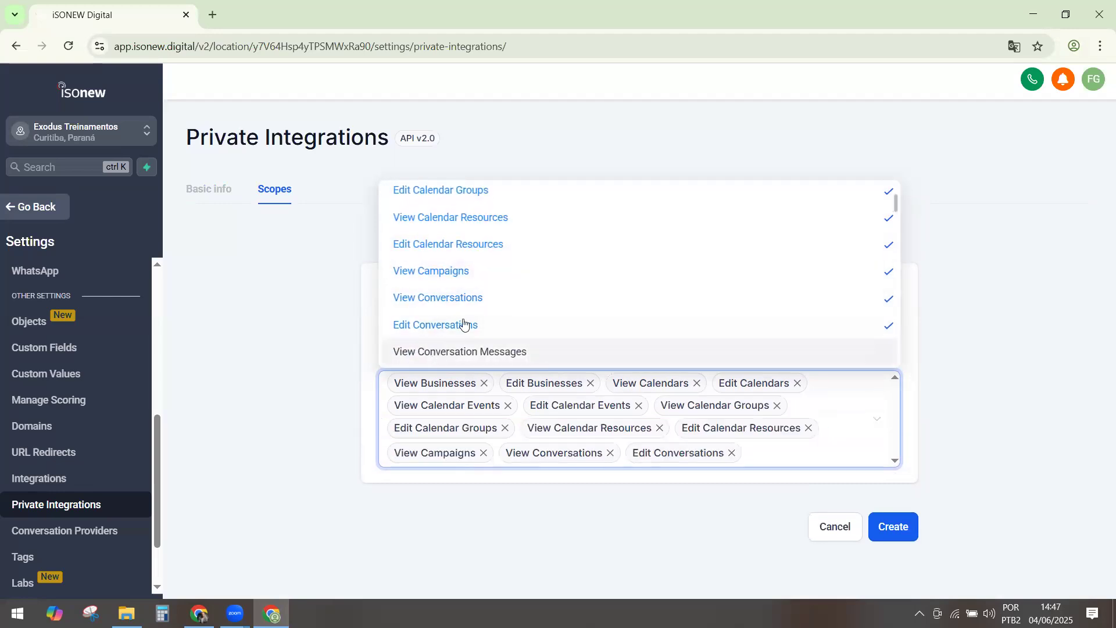
Add the View and Edit Conversation Messages, View Conversation Reports, and livechat typing status update scopes.
{"action": "left_click", "coordinate": [489, 350]}
{"action": "scroll", "coordinate": [448, 291], "scroll_direction": "down", "scroll_amount": 2}
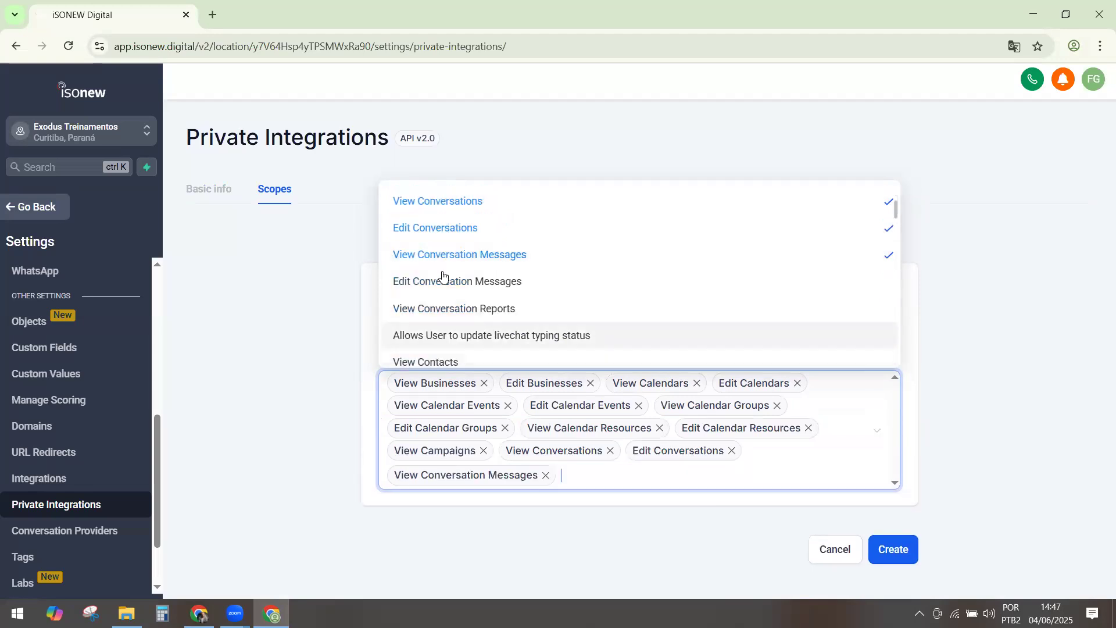
{"action": "left_click", "coordinate": [433, 281]}
{"action": "left_click", "coordinate": [438, 309]}
{"action": "left_click", "coordinate": [439, 336]}
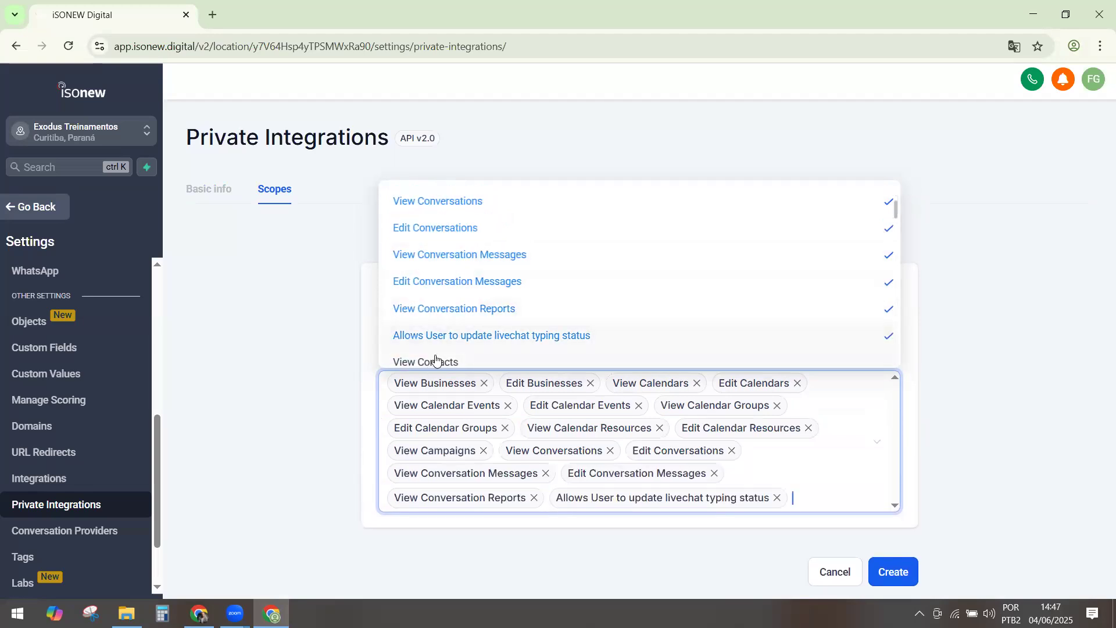
Add the View and Edit scopes for Contacts and Objects Schema.
{"action": "left_click", "coordinate": [428, 361]}
{"action": "scroll", "coordinate": [425, 297], "scroll_direction": "down", "scroll_amount": 2}
{"action": "left_click", "coordinate": [428, 292]}
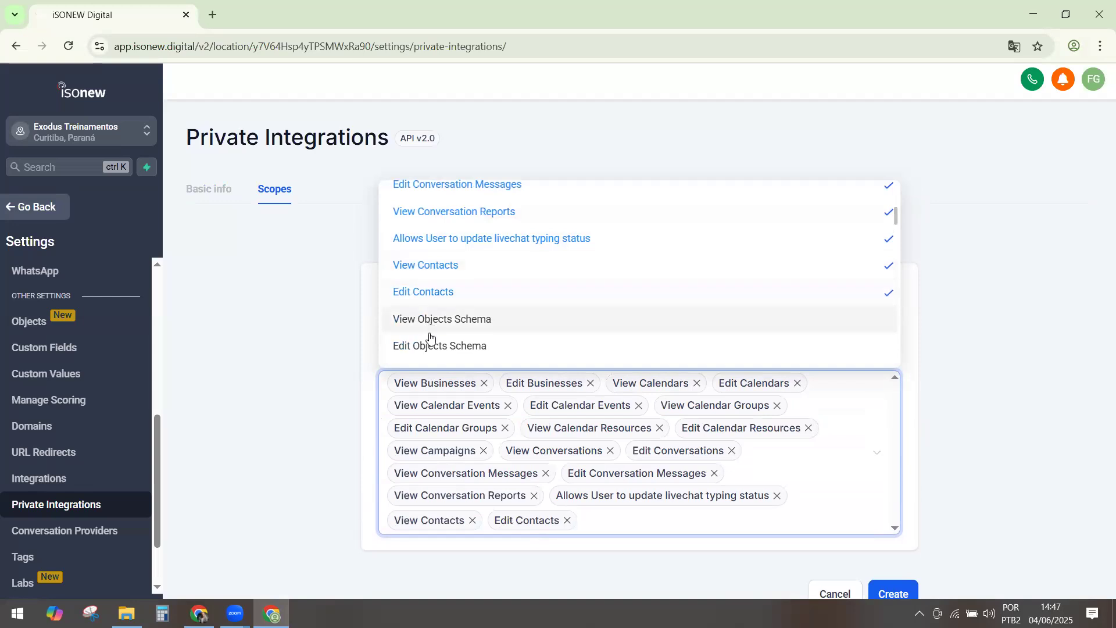
{"action": "left_click", "coordinate": [442, 319]}
{"action": "left_click", "coordinate": [440, 346]}
Add the View and Edit Objects Record scopes and the View and Write scopes for Associations and Associations Relation.
{"action": "scroll", "coordinate": [451, 204], "scroll_direction": "down", "scroll_amount": 3}
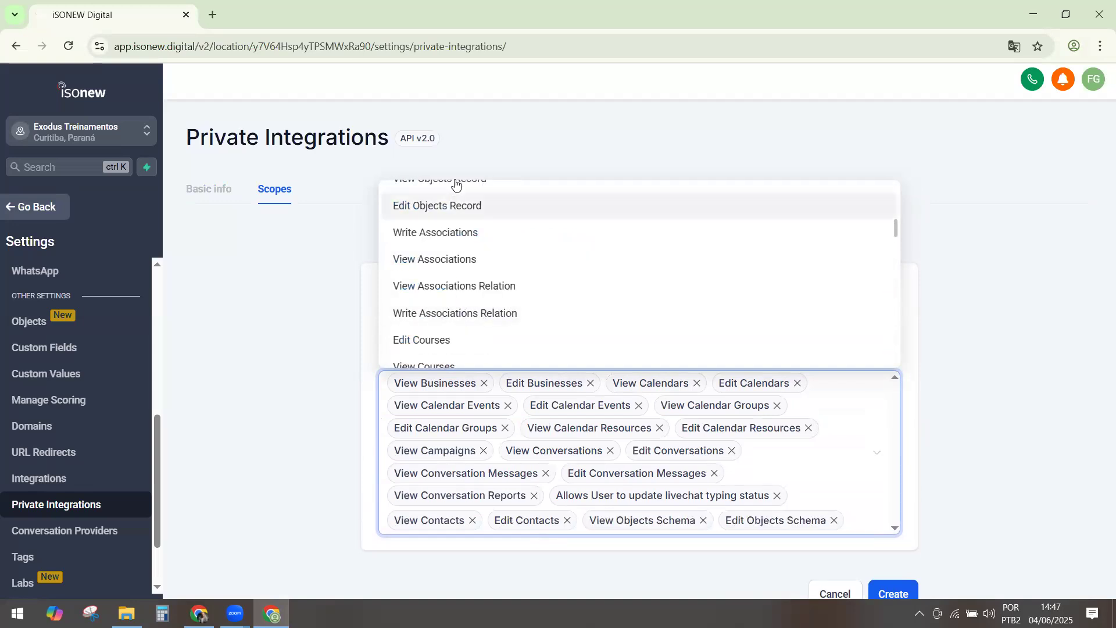
{"action": "left_click", "coordinate": [442, 182]}
{"action": "left_click", "coordinate": [442, 207]}
{"action": "left_click", "coordinate": [437, 233]}
{"action": "left_click", "coordinate": [432, 278]}
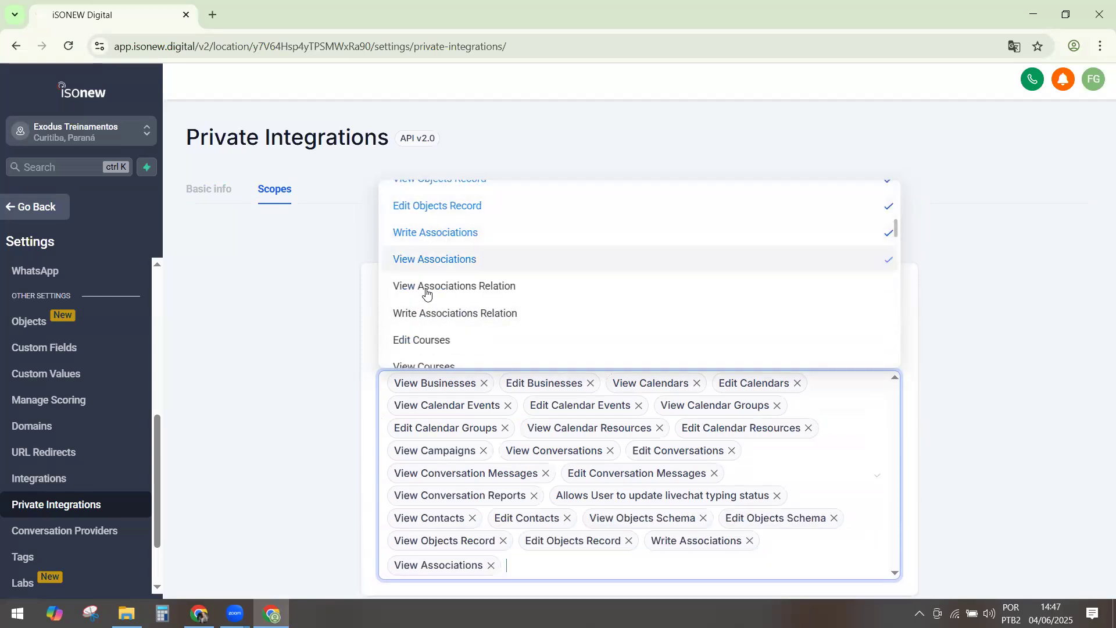
{"action": "left_click", "coordinate": [427, 288]}
{"action": "left_click", "coordinate": [425, 314]}
Add the View and Edit scopes for Courses and Forms, plus View Invoices.
{"action": "left_click", "coordinate": [419, 342]}
{"action": "left_click", "coordinate": [418, 367]}
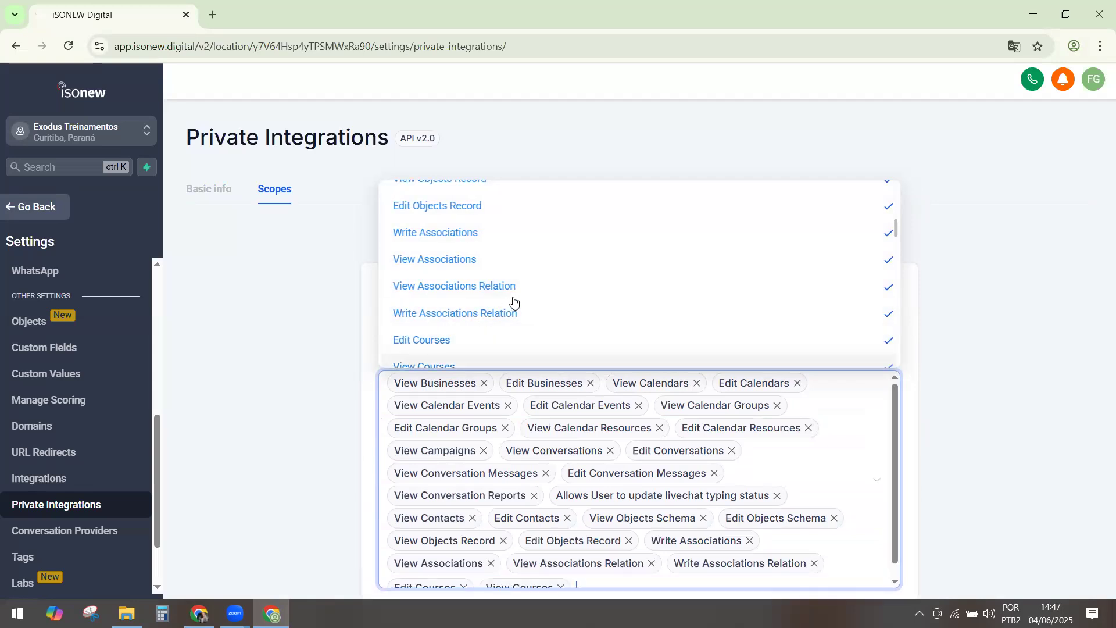
{"action": "scroll", "coordinate": [424, 296], "scroll_direction": "down", "scroll_amount": 2}
{"action": "left_click", "coordinate": [423, 297]}
{"action": "left_click", "coordinate": [417, 324]}
{"action": "left_click", "coordinate": [423, 351]}
Add Edit Invoices, View and Edit Invoice Schedules and Invoice Templates, and the invoicesestimate readonly and write scopes.
{"action": "scroll", "coordinate": [431, 286], "scroll_direction": "down", "scroll_amount": 2}
{"action": "left_click", "coordinate": [431, 282]}
{"action": "left_click", "coordinate": [426, 306]}
{"action": "left_click", "coordinate": [424, 333]}
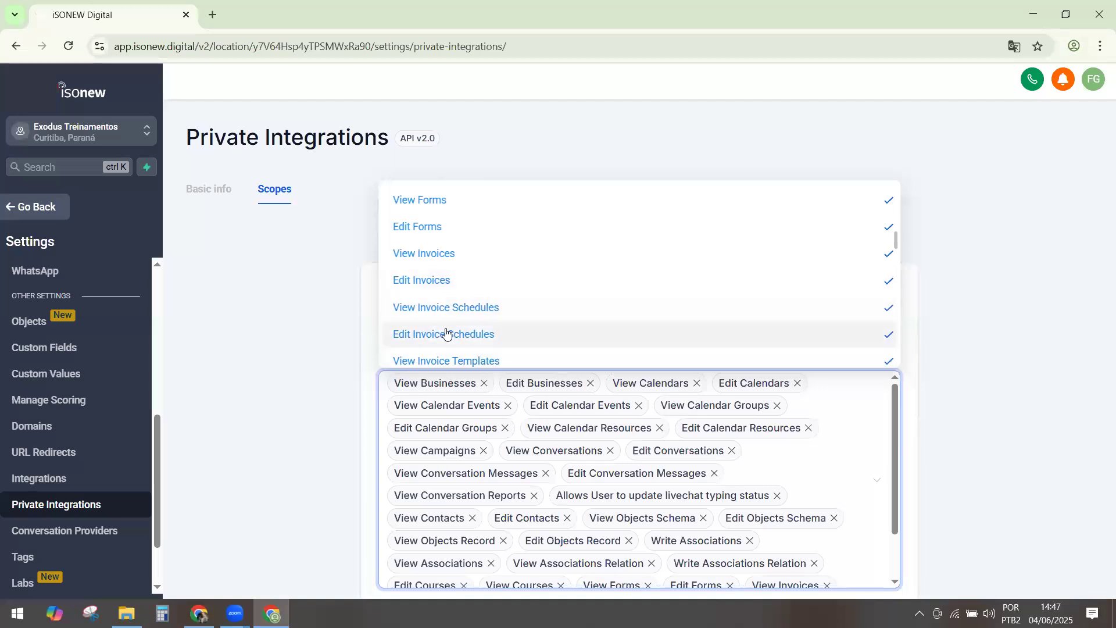
{"action": "scroll", "coordinate": [445, 332], "scroll_direction": "down", "scroll_amount": 2}
{"action": "left_click", "coordinate": [442, 265]}
{"action": "left_click", "coordinate": [439, 291]}
{"action": "left_click", "coordinate": [433, 319]}
{"action": "left_click", "coordinate": [434, 344]}
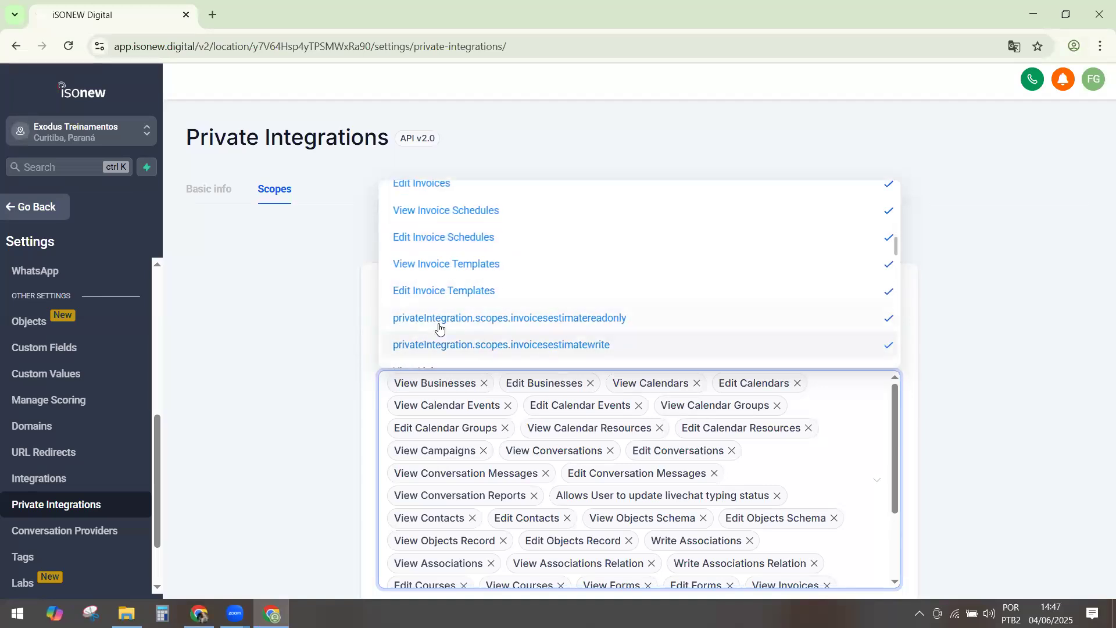
Add the View Links, View LC Email and Edit Links scopes.
{"action": "scroll", "coordinate": [432, 325], "scroll_direction": "down", "scroll_amount": 2}
{"action": "left_click", "coordinate": [428, 275]}
{"action": "left_click", "coordinate": [427, 300]}
{"action": "left_click", "coordinate": [416, 334]}
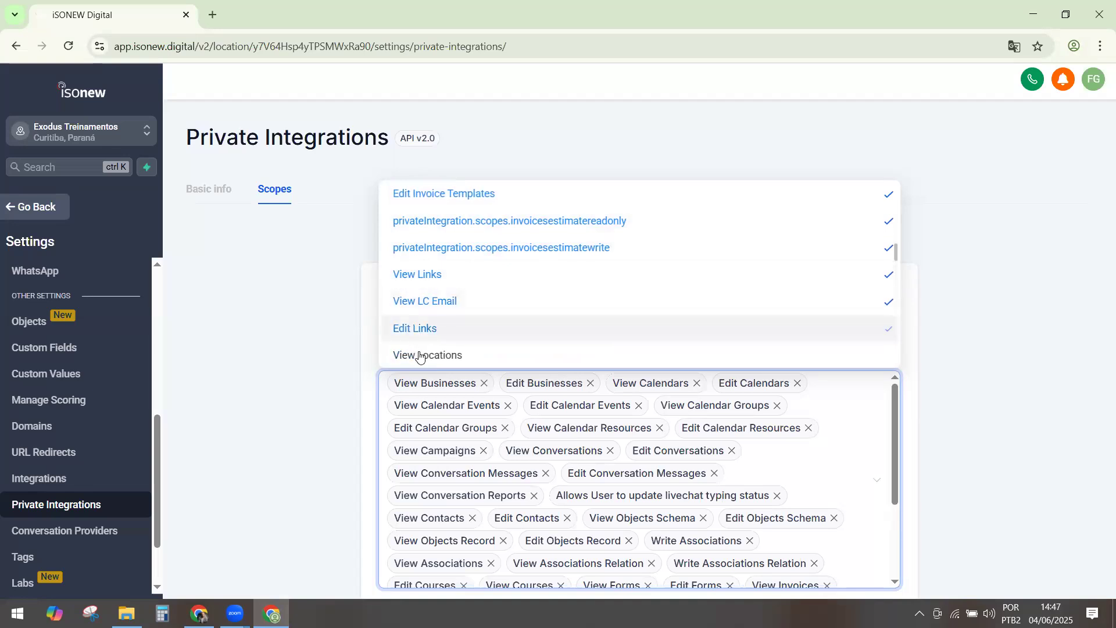
Add View Locations, View and Edit Custom Values and Custom Fields, View Tasks, Edit Location Tasks and View Tags to the scopes.
{"action": "scroll", "coordinate": [427, 303], "scroll_direction": "down", "scroll_amount": 4}
{"action": "left_click", "coordinate": [426, 217]}
{"action": "left_click", "coordinate": [425, 243]}
{"action": "left_click", "coordinate": [423, 269]}
{"action": "left_click", "coordinate": [417, 323]}
{"action": "left_click", "coordinate": [411, 349]}
{"action": "left_click", "coordinate": [431, 294]}
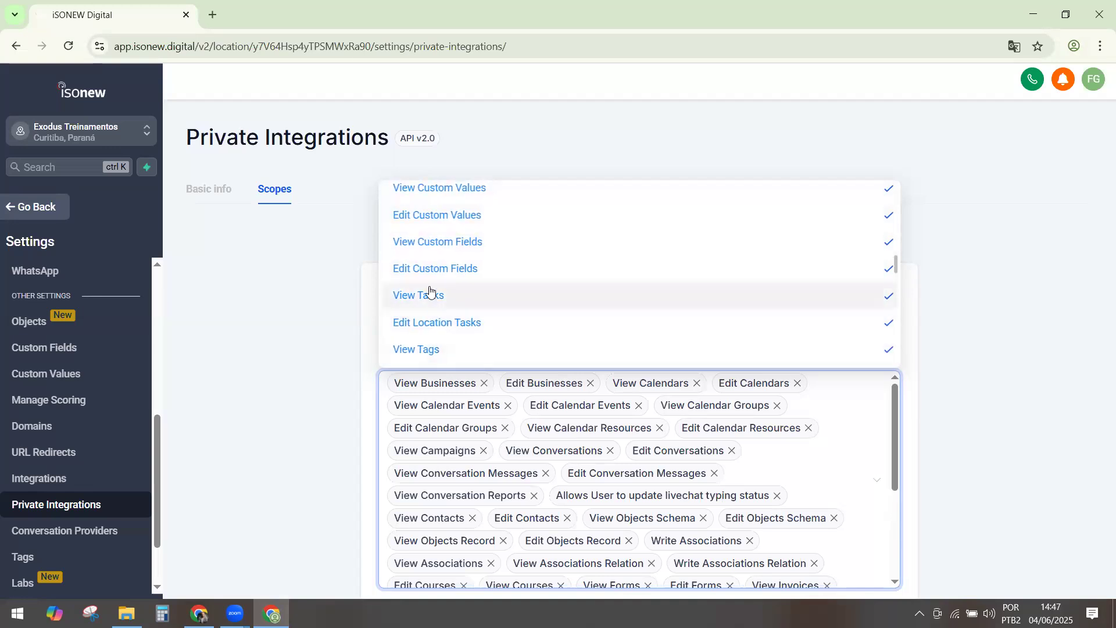
Add every scope after View Tags through Edit Redirect URLs, including Medias, Funnel Pages, Funnels and Funnel Page Counts.
{"action": "scroll", "coordinate": [429, 294], "scroll_direction": "down", "scroll_amount": 2}
{"action": "left_click", "coordinate": [422, 307]}
{"action": "left_click", "coordinate": [431, 332]}
{"action": "left_click", "coordinate": [432, 359]}
{"action": "scroll", "coordinate": [429, 294], "scroll_direction": "down", "scroll_amount": 2}
{"action": "left_click", "coordinate": [435, 336]}
{"action": "scroll", "coordinate": [427, 302], "scroll_direction": "down", "scroll_amount": 2}
{"action": "left_click", "coordinate": [431, 273]}
{"action": "left_click", "coordinate": [430, 300]}
Add the View and Edit scopes for Opportunities and Payment Orders.
{"action": "left_click", "coordinate": [430, 329]}
{"action": "left_click", "coordinate": [426, 356]}
{"action": "scroll", "coordinate": [440, 314], "scroll_direction": "down", "scroll_amount": 2}
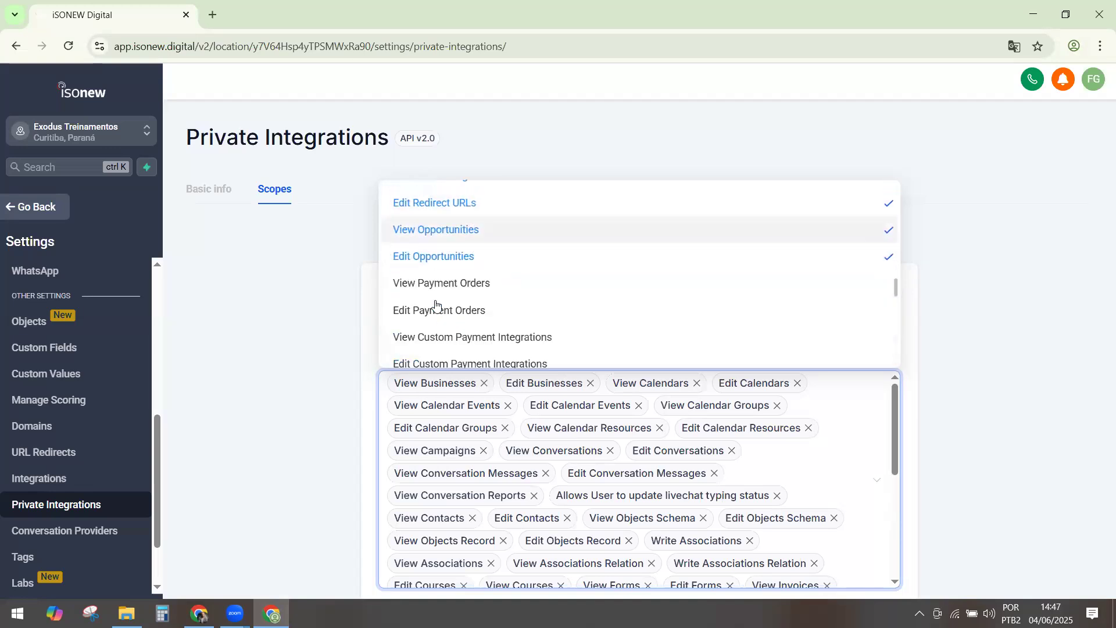
{"action": "left_click", "coordinate": [429, 287]}
{"action": "left_click", "coordinate": [428, 317]}
Add the View and Edit scopes for Custom Payment Integrations and Payment Transactions, plus the paymentscouponsreadonly scope.
{"action": "left_click", "coordinate": [437, 339]}
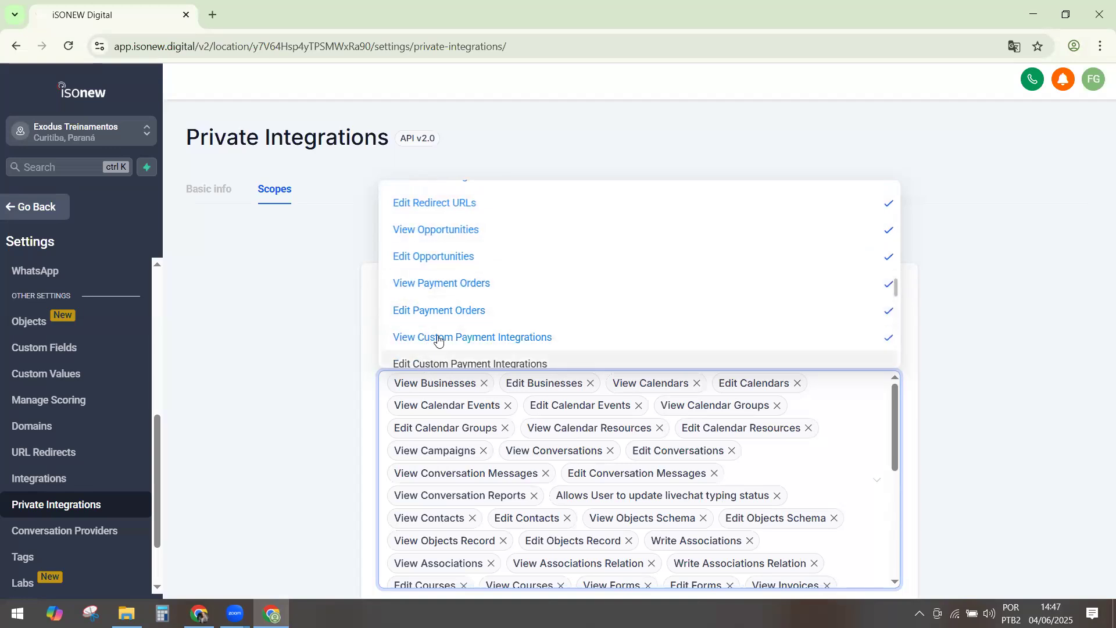
{"action": "scroll", "coordinate": [446, 326], "scroll_direction": "down", "scroll_amount": 2}
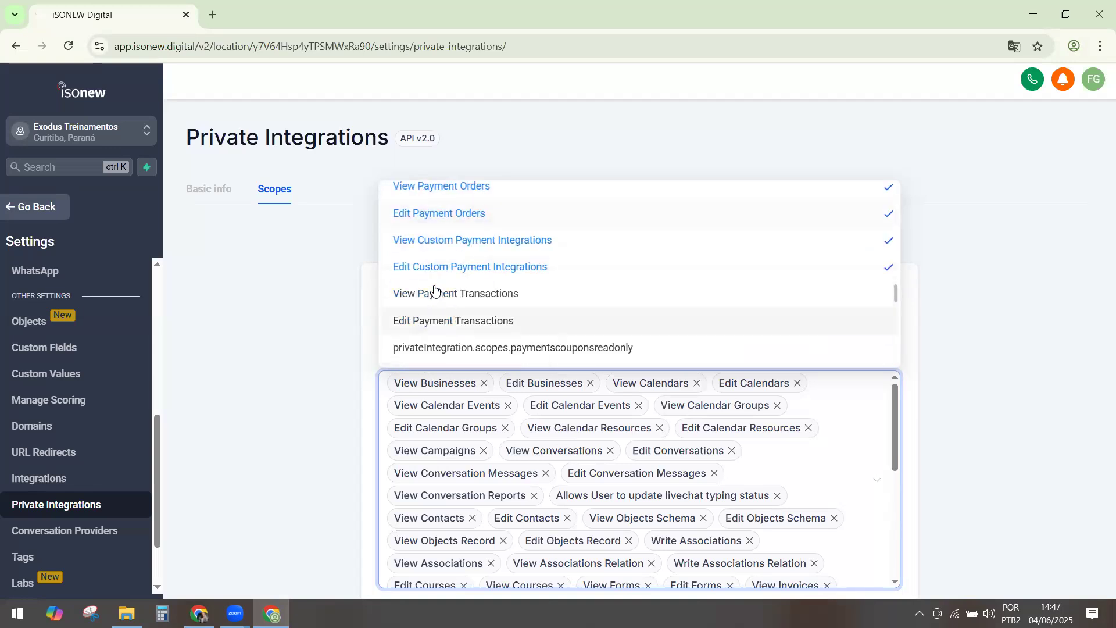
{"action": "left_click", "coordinate": [432, 323]}
{"action": "left_click", "coordinate": [438, 348]}
Add the paymentscouponswrite scope and the View and Edit Custom Payment Providers scopes.
{"action": "scroll", "coordinate": [442, 290], "scroll_direction": "down", "scroll_amount": 2}
{"action": "left_click", "coordinate": [430, 278]}
{"action": "left_click", "coordinate": [430, 305]}
{"action": "left_click", "coordinate": [428, 330]}
Add the View and Edit scopes for Products, Product Prices and Product Collections.
{"action": "left_click", "coordinate": [428, 357]}
{"action": "scroll", "coordinate": [428, 314], "scroll_direction": "down", "scroll_amount": 2}
{"action": "left_click", "coordinate": [427, 297]}
{"action": "left_click", "coordinate": [417, 348]}
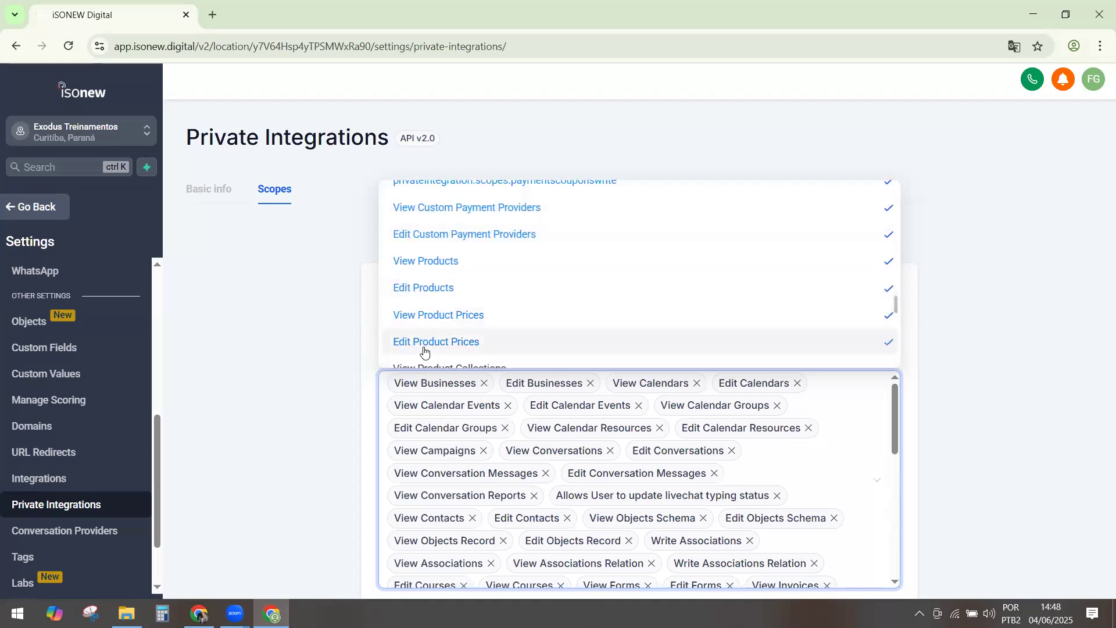
{"action": "scroll", "coordinate": [424, 326], "scroll_direction": "down", "scroll_amount": 2}
{"action": "left_click", "coordinate": [424, 278]}
{"action": "left_click", "coordinate": [424, 297]}
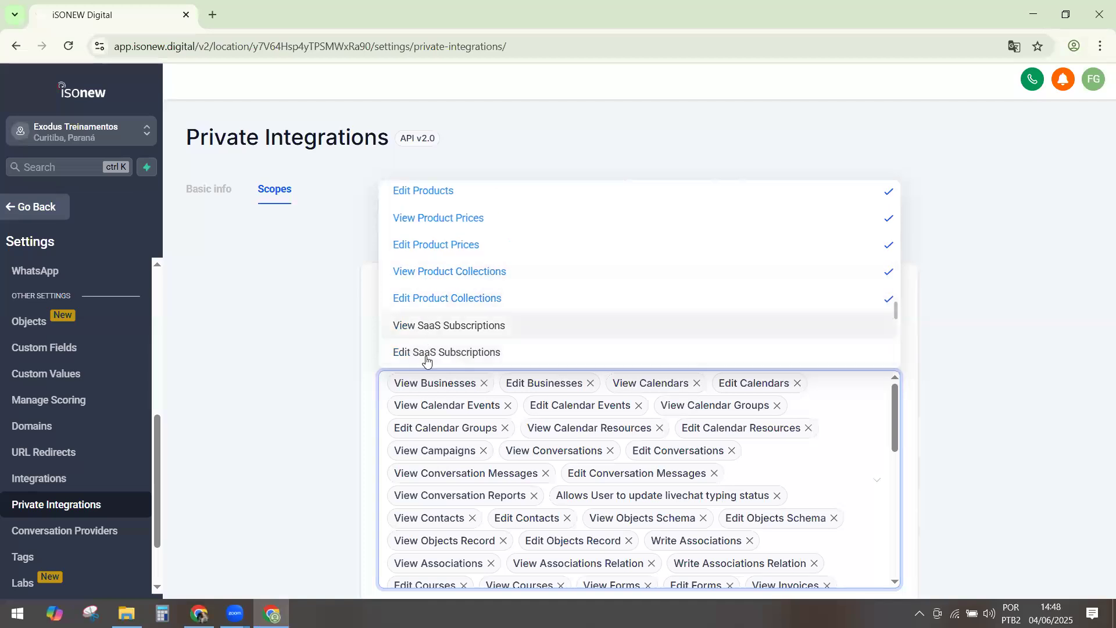
Add the View and Edit scopes for SaaS Subscriptions, Social Media Posts and Social Media Accounts.
{"action": "left_click", "coordinate": [427, 325]}
{"action": "left_click", "coordinate": [427, 352]}
{"action": "scroll", "coordinate": [428, 287], "scroll_direction": "down", "scroll_amount": 2}
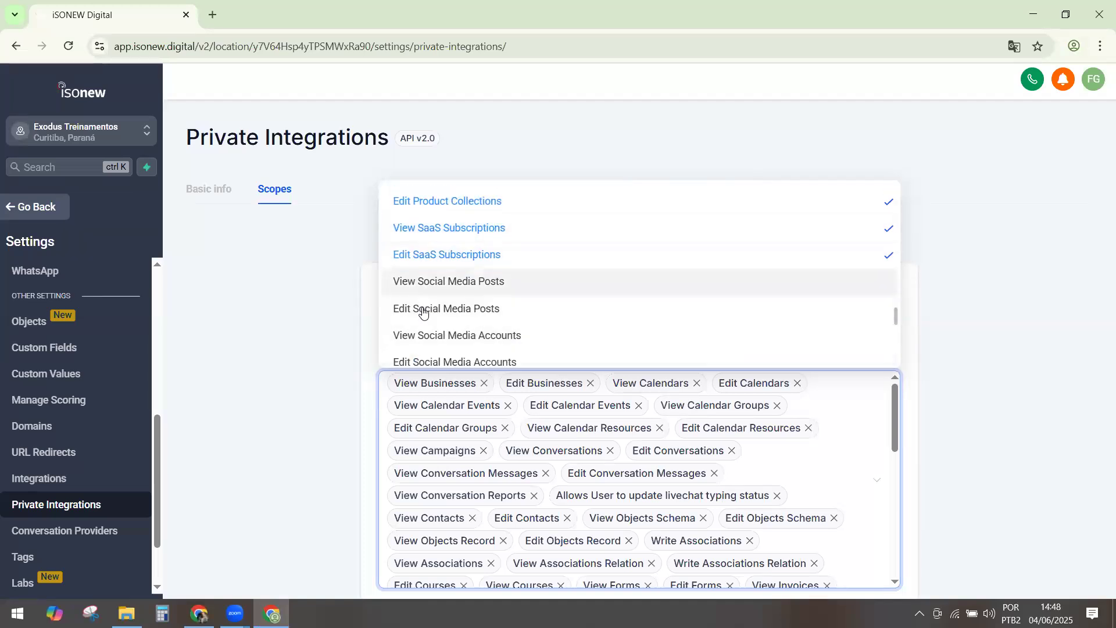
{"action": "left_click", "coordinate": [448, 308]}
{"action": "left_click", "coordinate": [448, 335]}
{"action": "left_click", "coordinate": [448, 362]}
Add the View and Edit Social Media CSV, View Social Media Categories and View Social Media Tags scopes.
{"action": "scroll", "coordinate": [447, 289], "scroll_direction": "down", "scroll_amount": 2}
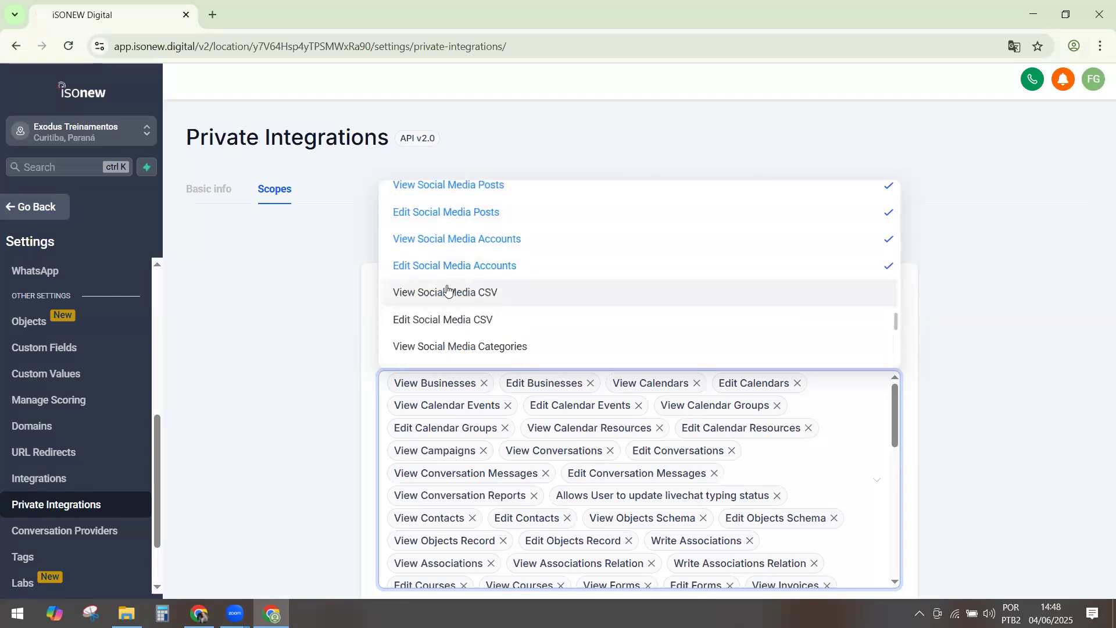
{"action": "left_click", "coordinate": [436, 297]}
{"action": "left_click", "coordinate": [435, 325]}
{"action": "left_click", "coordinate": [434, 350]}
{"action": "scroll", "coordinate": [445, 302], "scroll_direction": "down", "scroll_amount": 3}
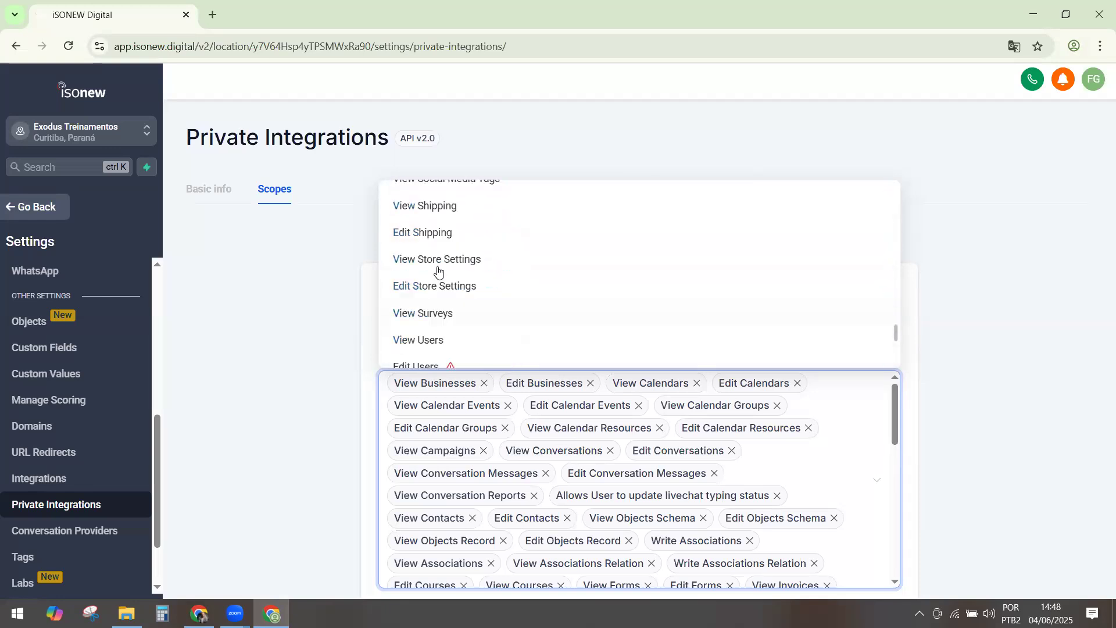
{"action": "left_click", "coordinate": [420, 187]}
Add the View and Edit scopes for Shipping and Store Settings, plus View Surveys and View Users.
{"action": "left_click", "coordinate": [419, 207]}
{"action": "left_click", "coordinate": [418, 231]}
{"action": "left_click", "coordinate": [411, 258]}
{"action": "left_click", "coordinate": [413, 315]}
{"action": "left_click", "coordinate": [411, 341]}
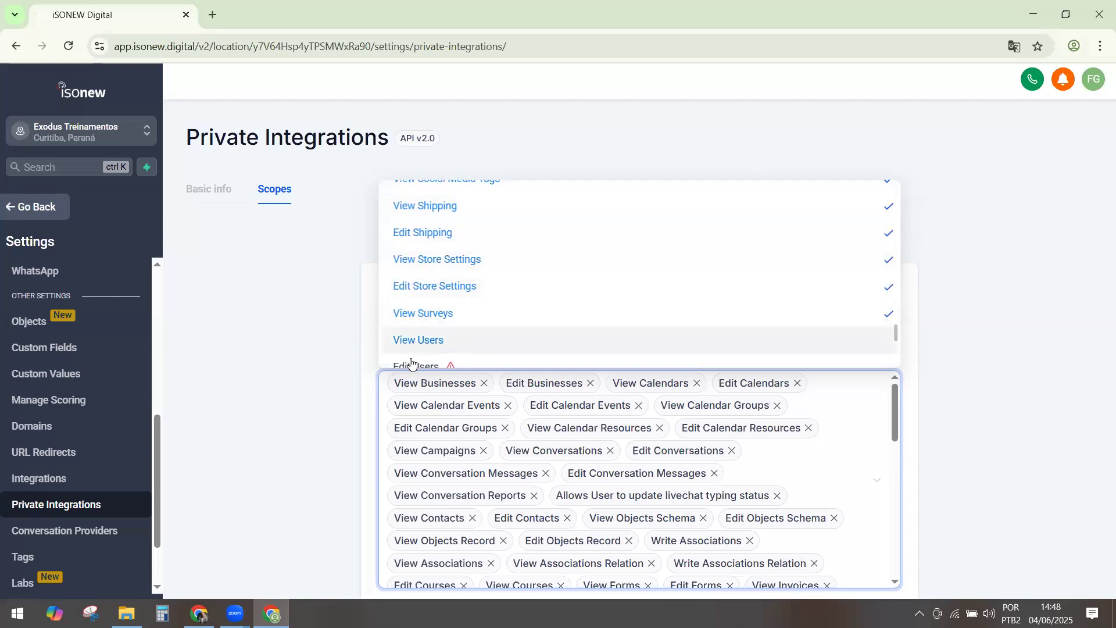
Skip Edit Users and add the View Workflows scope, both Email Templates scopes and View Email Schedules.
{"action": "scroll", "coordinate": [407, 291], "scroll_direction": "down", "scroll_amount": 2}
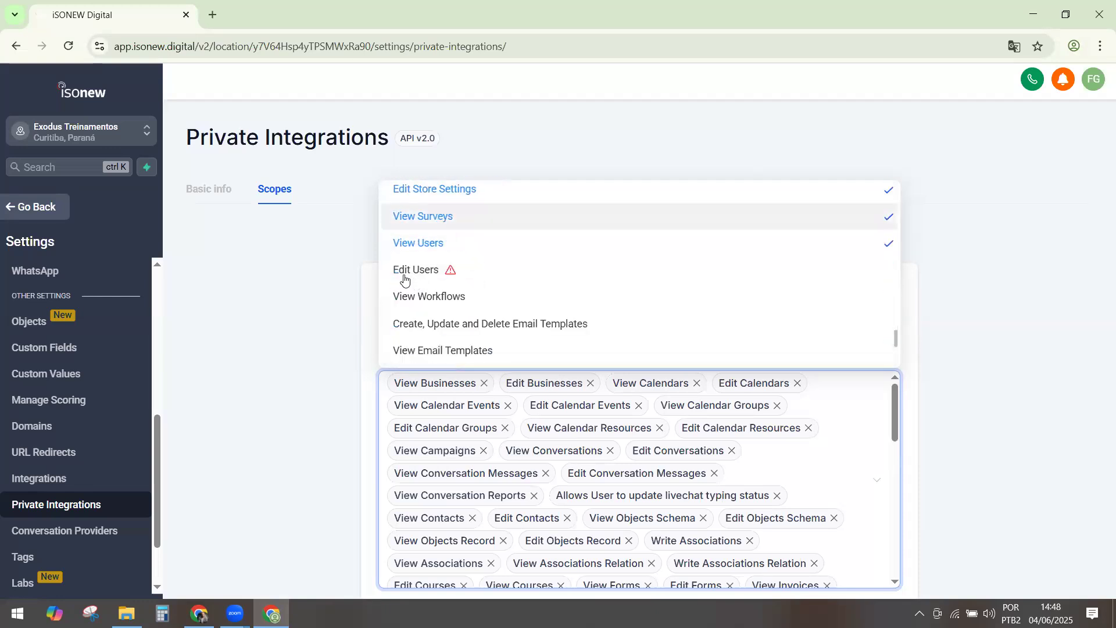
{"action": "left_click", "coordinate": [429, 299]}
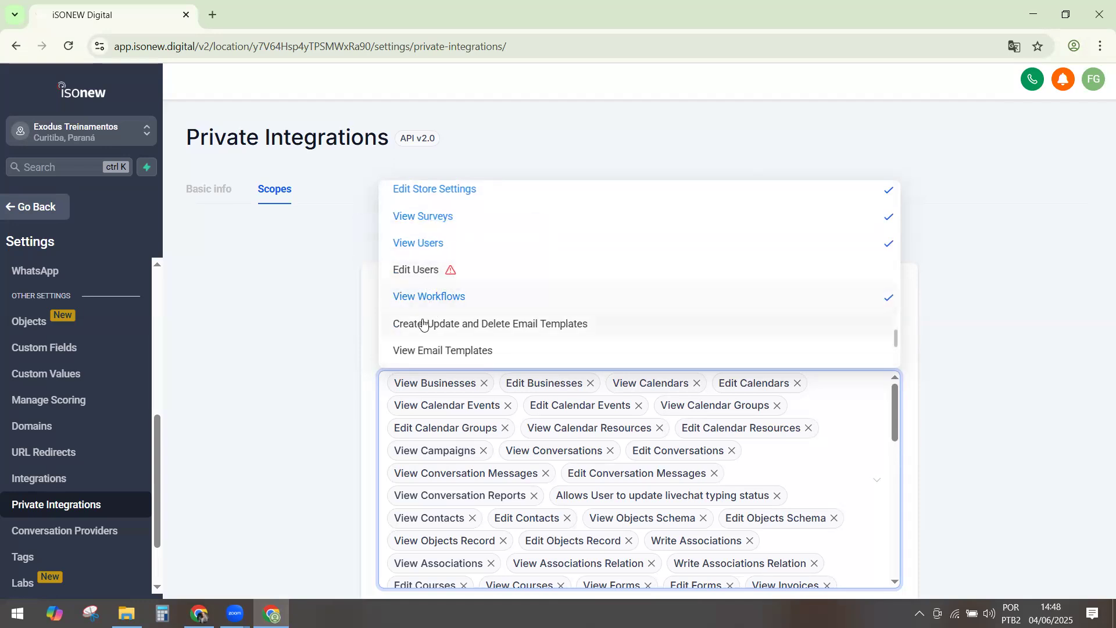
{"action": "left_click", "coordinate": [421, 351]}
{"action": "scroll", "coordinate": [421, 350], "scroll_direction": "down", "scroll_amount": 2}
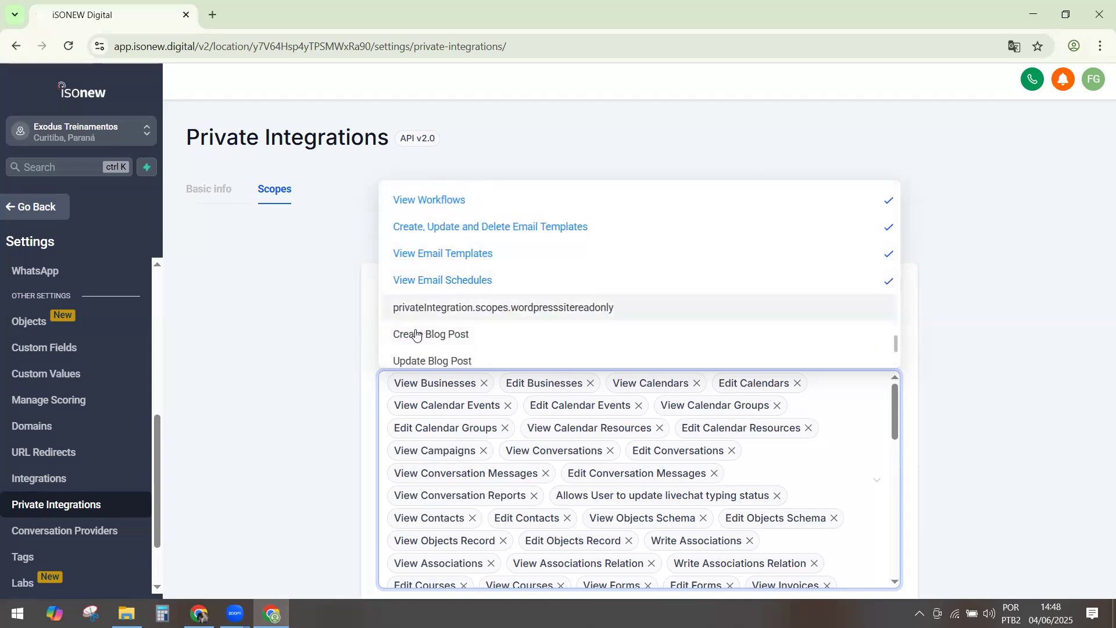
Add the wordpresssitereadonly, Create and Update Blog Post, Check Blog Post Slug, View Blog Categories and View Blog Authors scopes.
{"action": "left_click", "coordinate": [416, 334]}
{"action": "left_click", "coordinate": [428, 348]}
{"action": "left_click", "coordinate": [429, 353]}
{"action": "scroll", "coordinate": [445, 303], "scroll_direction": "down", "scroll_amount": 2}
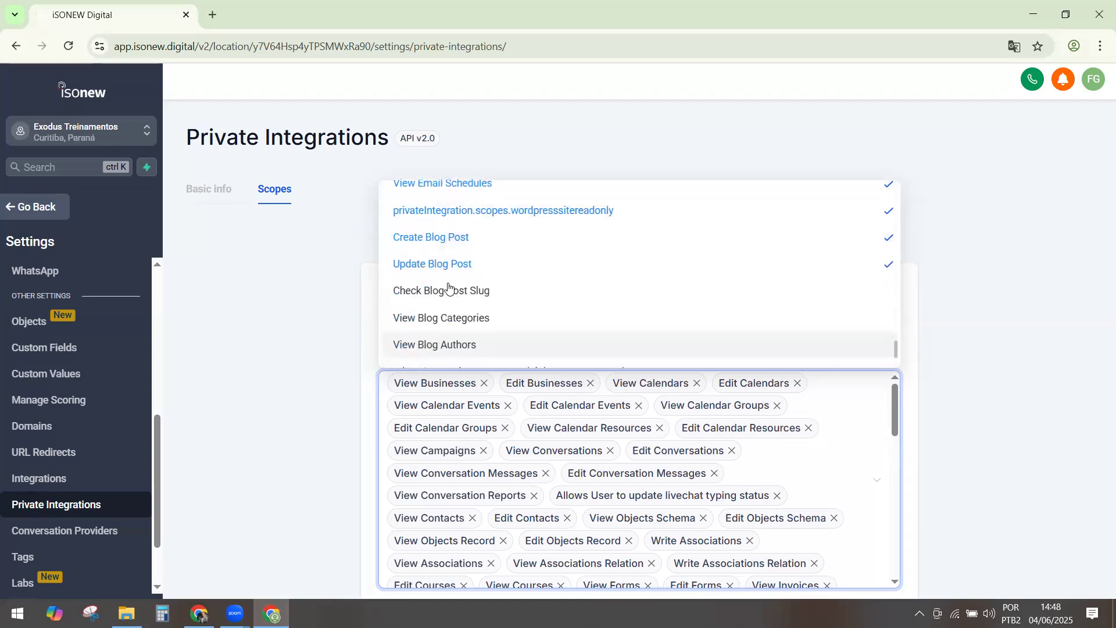
{"action": "left_click", "coordinate": [448, 289]}
{"action": "left_click", "coordinate": [442, 318]}
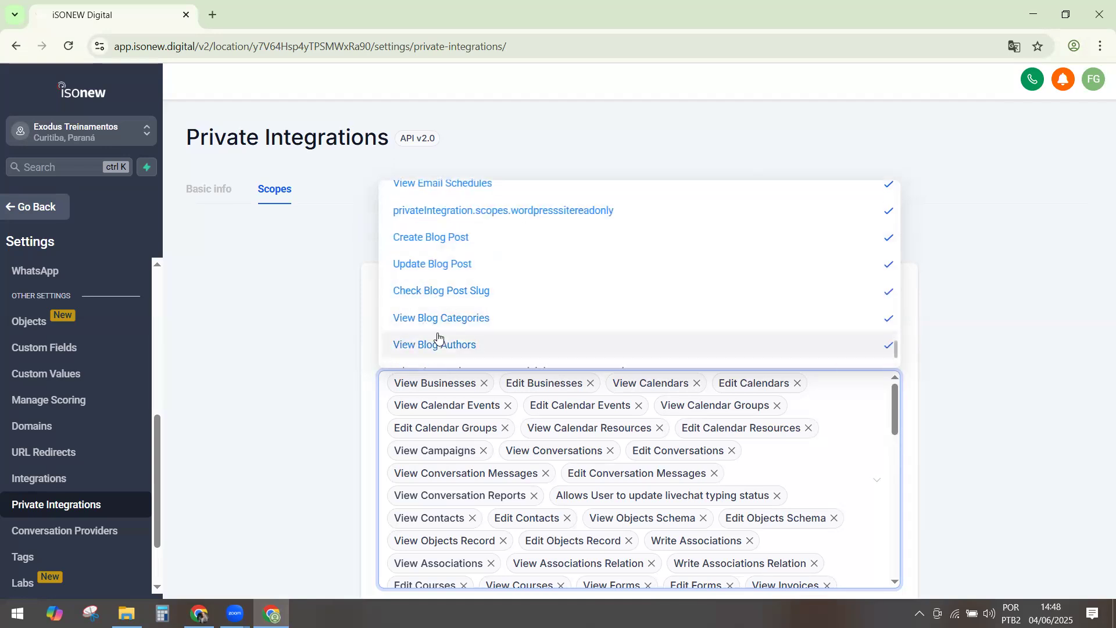
Add the remaining scopes: socialplannercategorywrite, socialplannertagwrite, blogspostsreadonly, blogslistreadonly, chargesreadonly and chargeswrite.
{"action": "scroll", "coordinate": [442, 326], "scroll_direction": "down", "scroll_amount": 2}
{"action": "left_click", "coordinate": [427, 275]}
{"action": "left_click", "coordinate": [427, 304]}
{"action": "left_click", "coordinate": [426, 334]}
{"action": "left_click", "coordinate": [426, 359]}
{"action": "scroll", "coordinate": [440, 332], "scroll_direction": "down", "scroll_amount": 1}
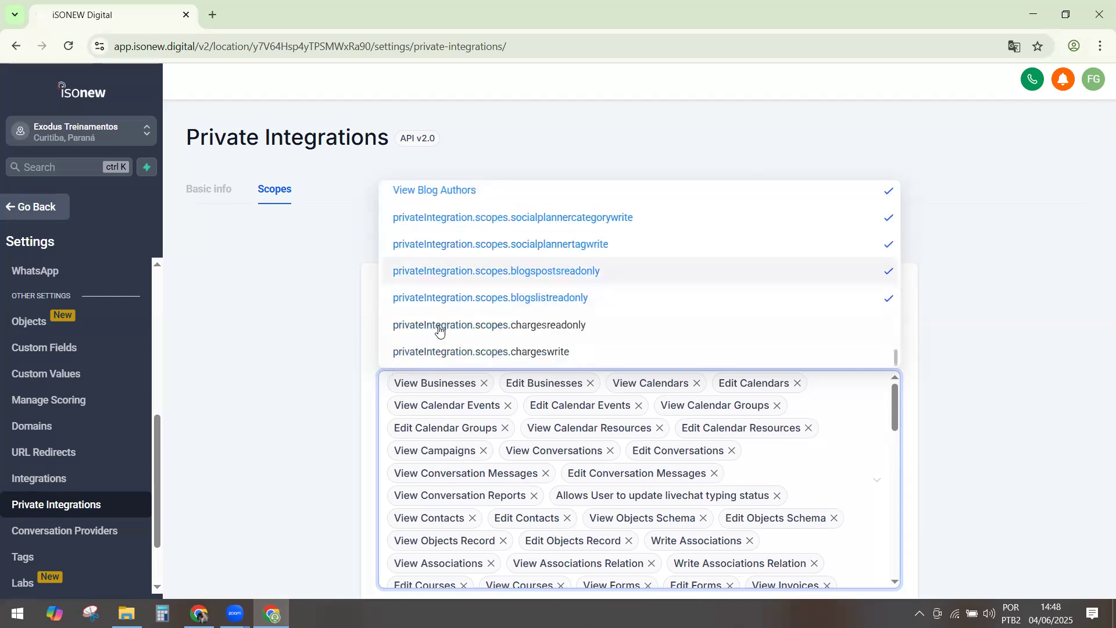
{"action": "left_click", "coordinate": [436, 352]}
{"action": "left_click", "coordinate": [466, 324]}
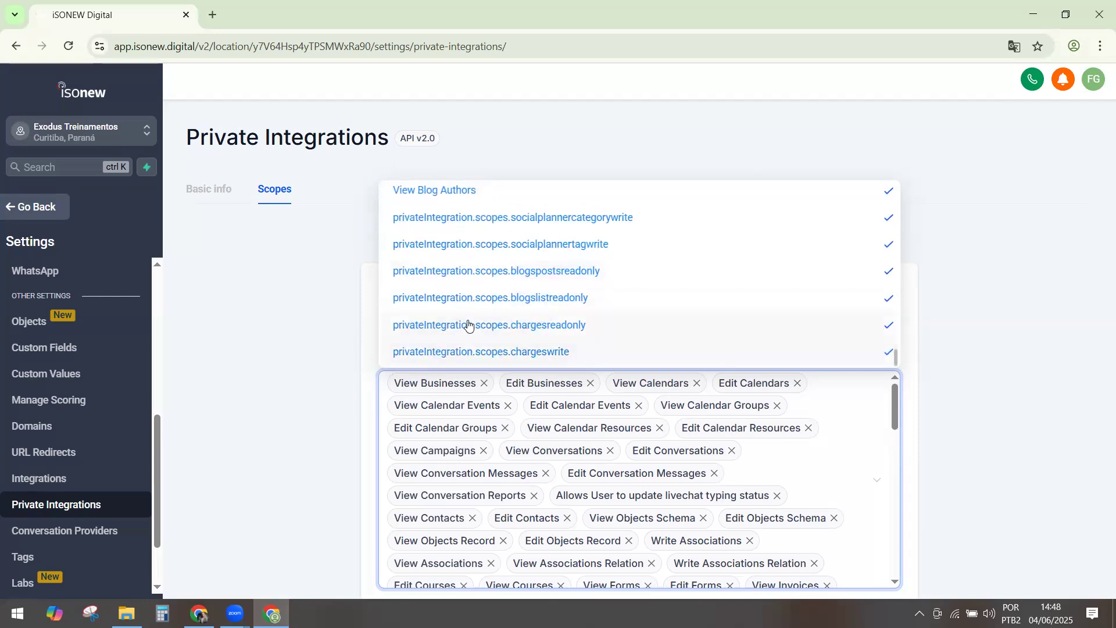
Review the scope list from end to start to check which scopes are selected, and close the list.
{"action": "scroll", "coordinate": [789, 290], "scroll_direction": "up", "scroll_amount": 10}
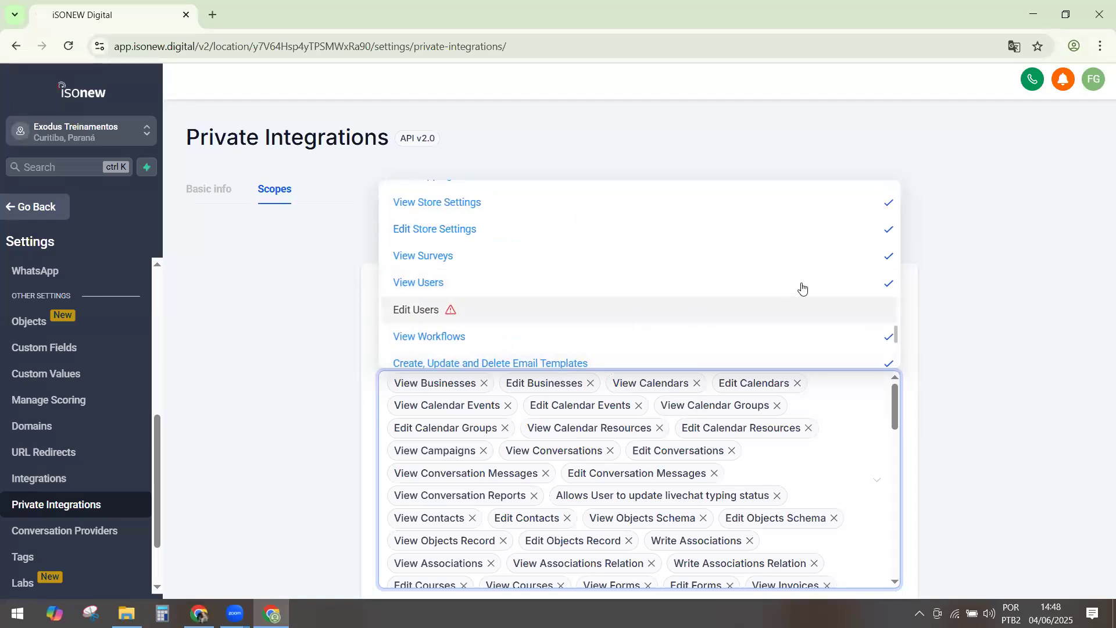
{"action": "scroll", "coordinate": [809, 288], "scroll_direction": "up", "scroll_amount": 4}
{"action": "scroll", "coordinate": [814, 285], "scroll_direction": "up", "scroll_amount": 3}
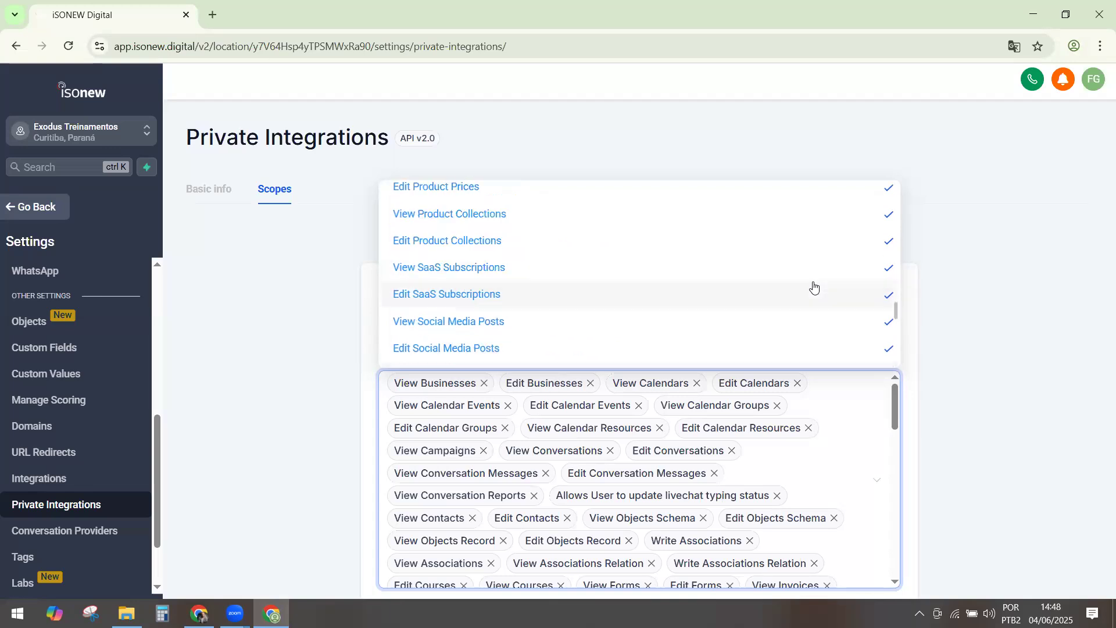
{"action": "scroll", "coordinate": [814, 286], "scroll_direction": "up", "scroll_amount": 10}
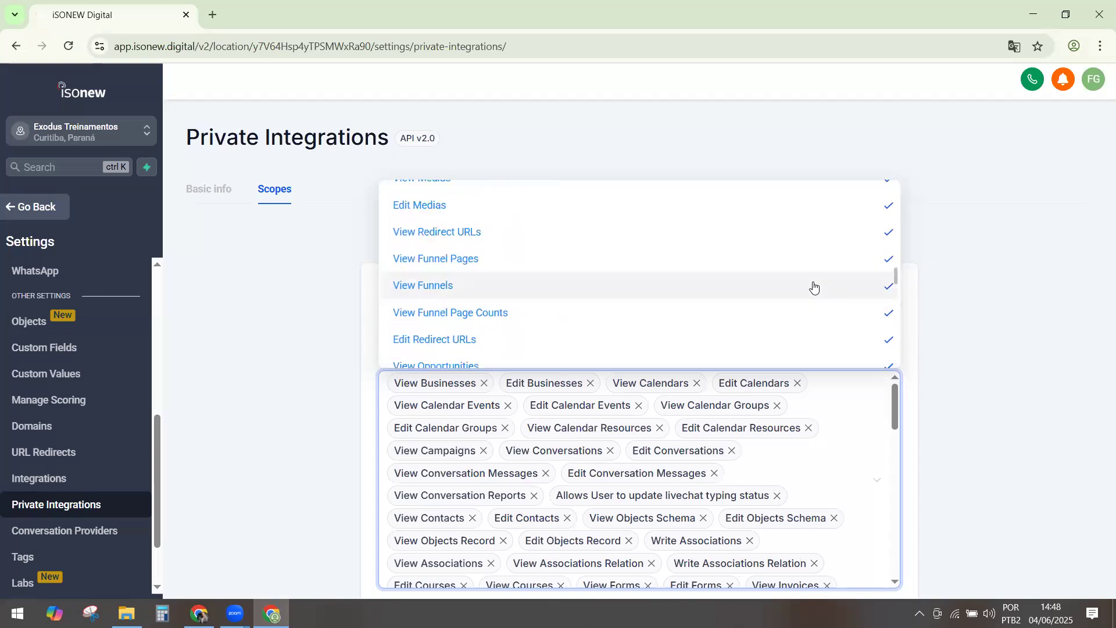
{"action": "scroll", "coordinate": [814, 286], "scroll_direction": "up", "scroll_amount": 10}
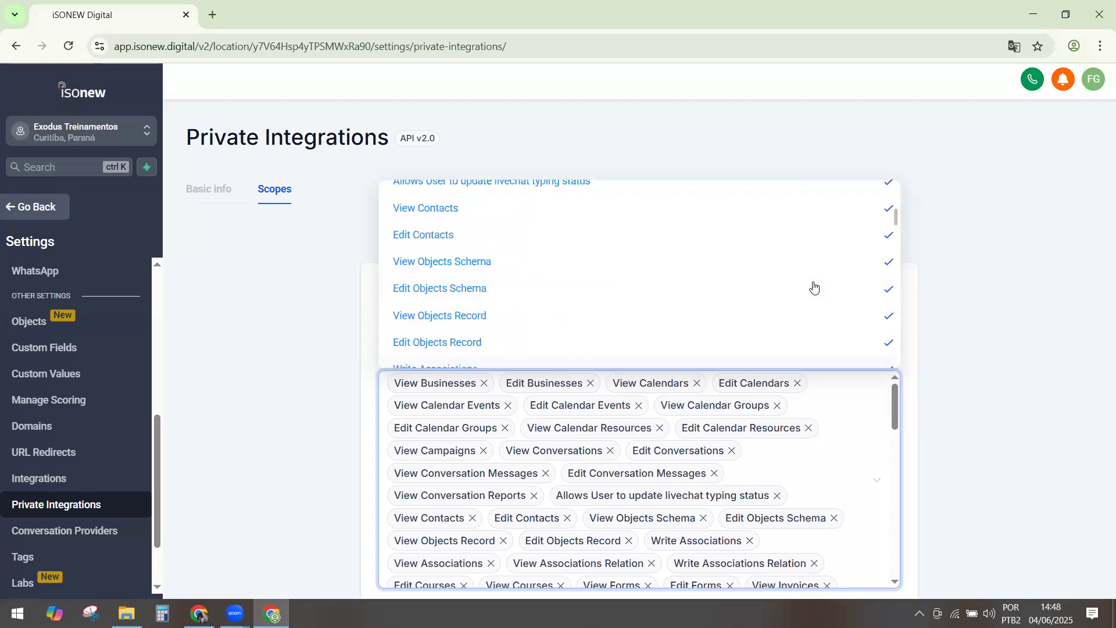
{"action": "scroll", "coordinate": [814, 286], "scroll_direction": "up", "scroll_amount": 2}
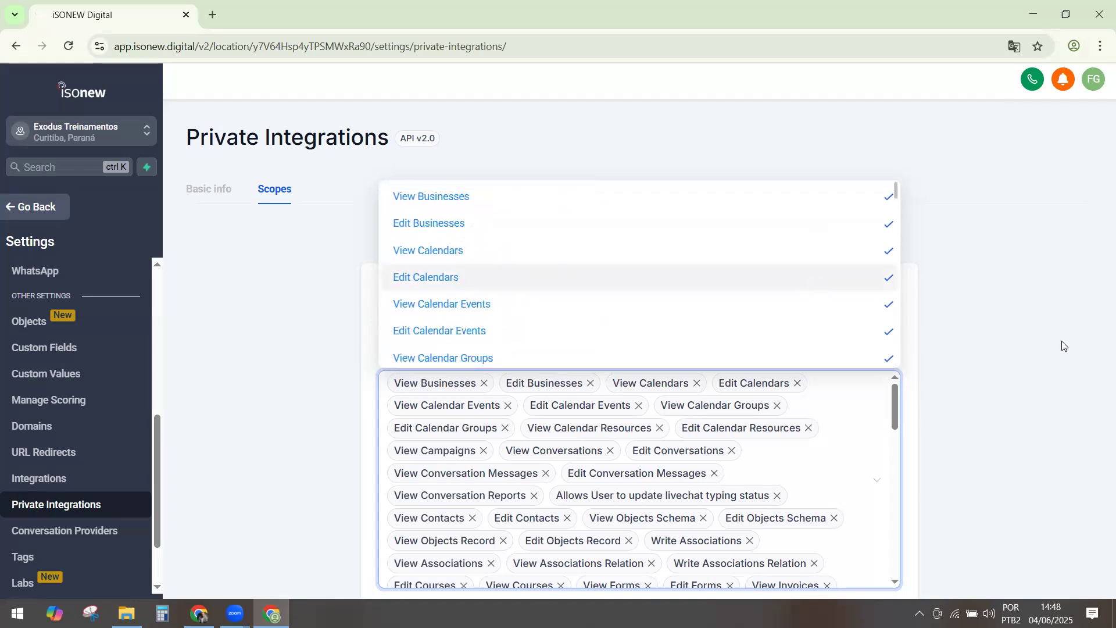
{"action": "left_click", "coordinate": [1010, 355]}
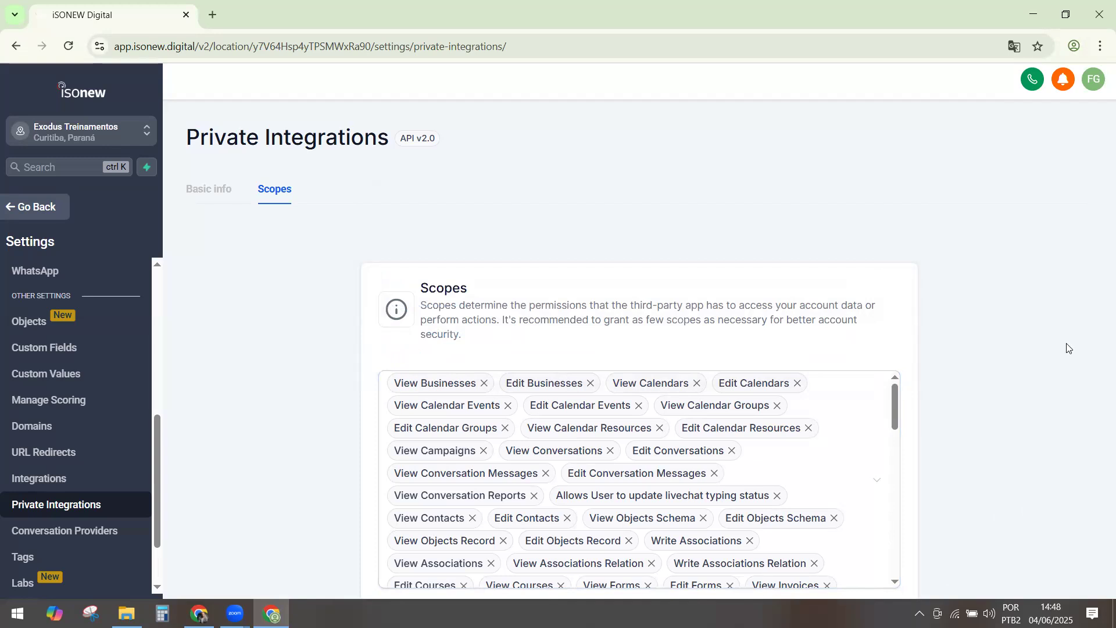
Create the private integration with the selected scopes.
{"action": "left_click", "coordinate": [1098, 48]}
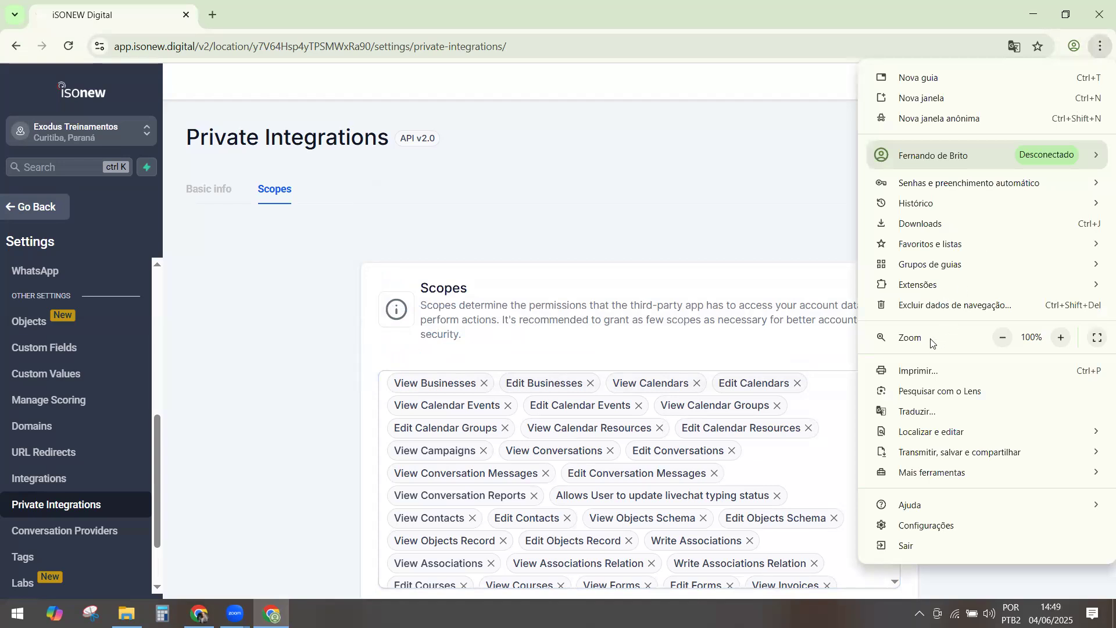
{"action": "left_click", "coordinate": [1003, 340]}
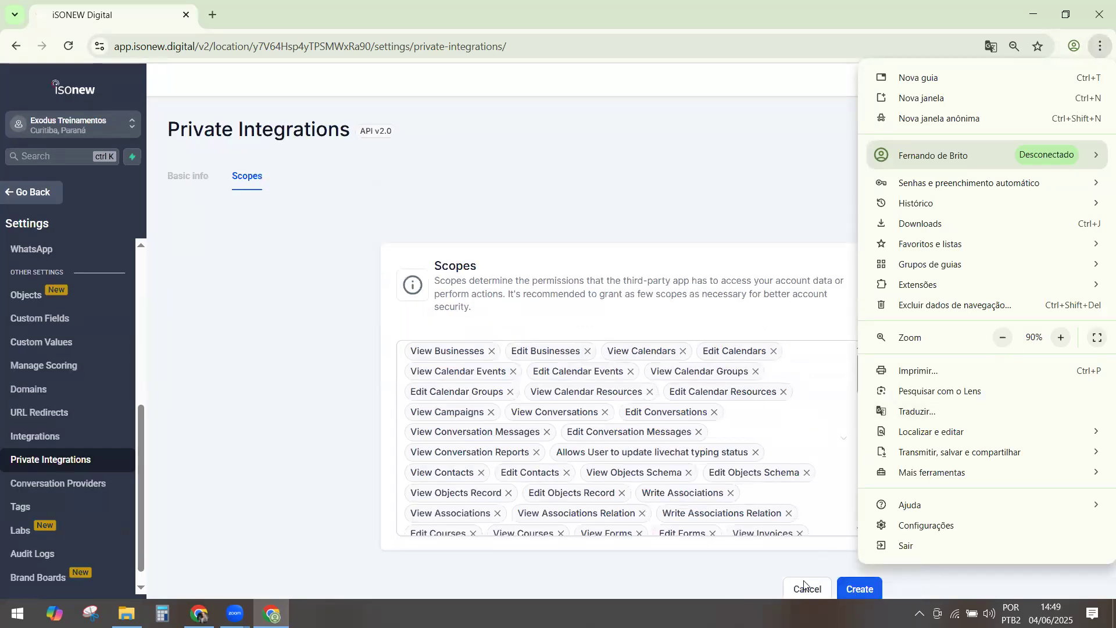
{"action": "left_click", "coordinate": [848, 593]}
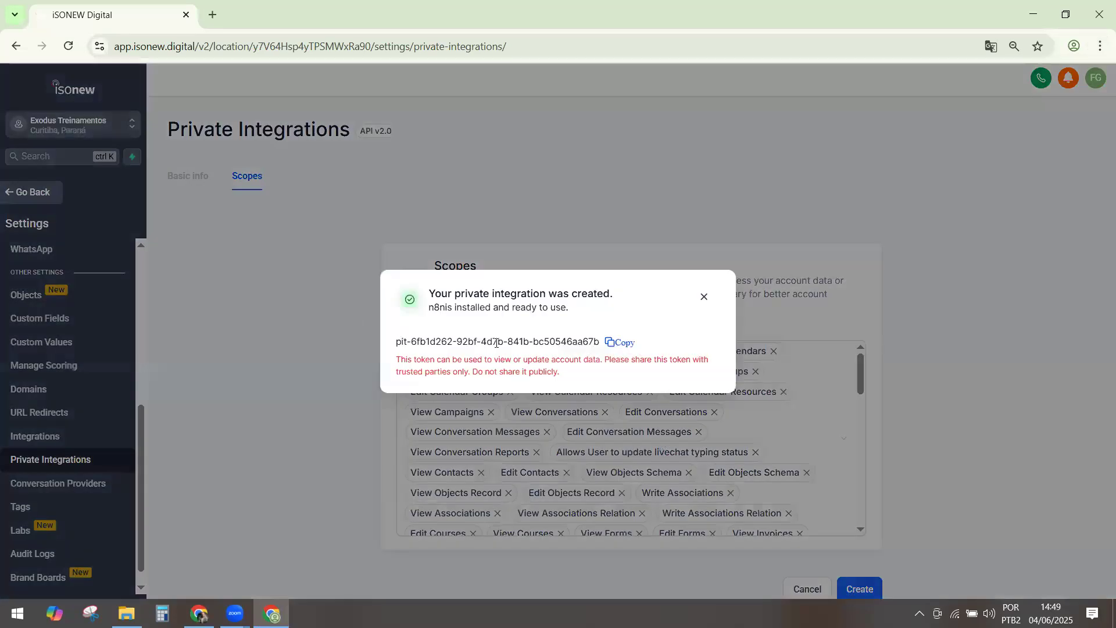
Copy the new integration's access token and paste it into the address bar of a new browser tab without searching.
{"action": "left_click", "coordinate": [622, 344]}
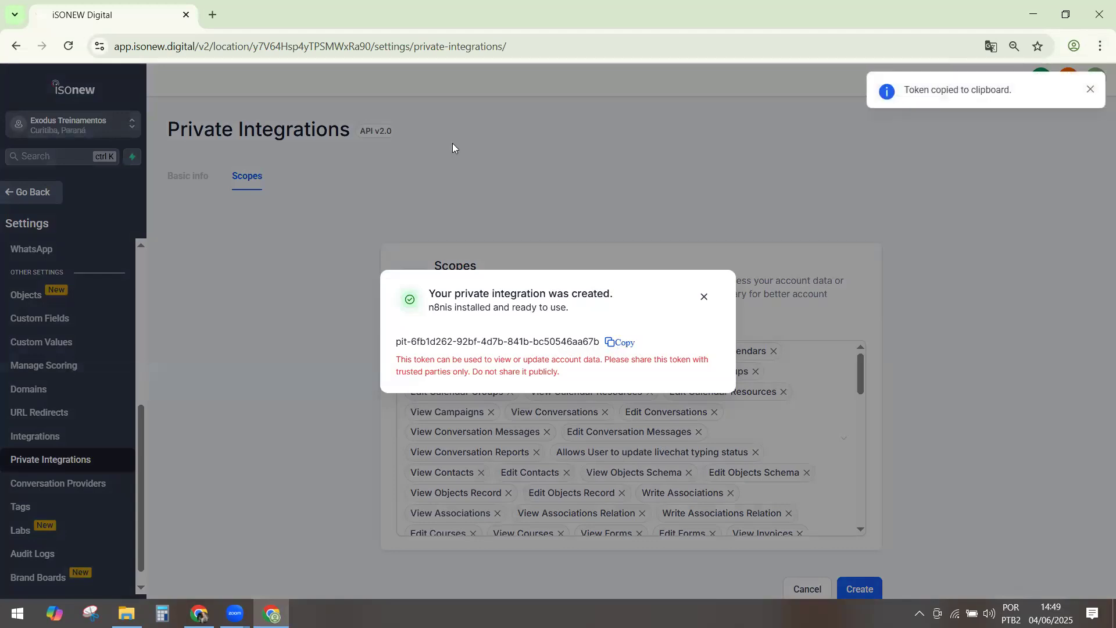
{"action": "left_click", "coordinate": [213, 12]}
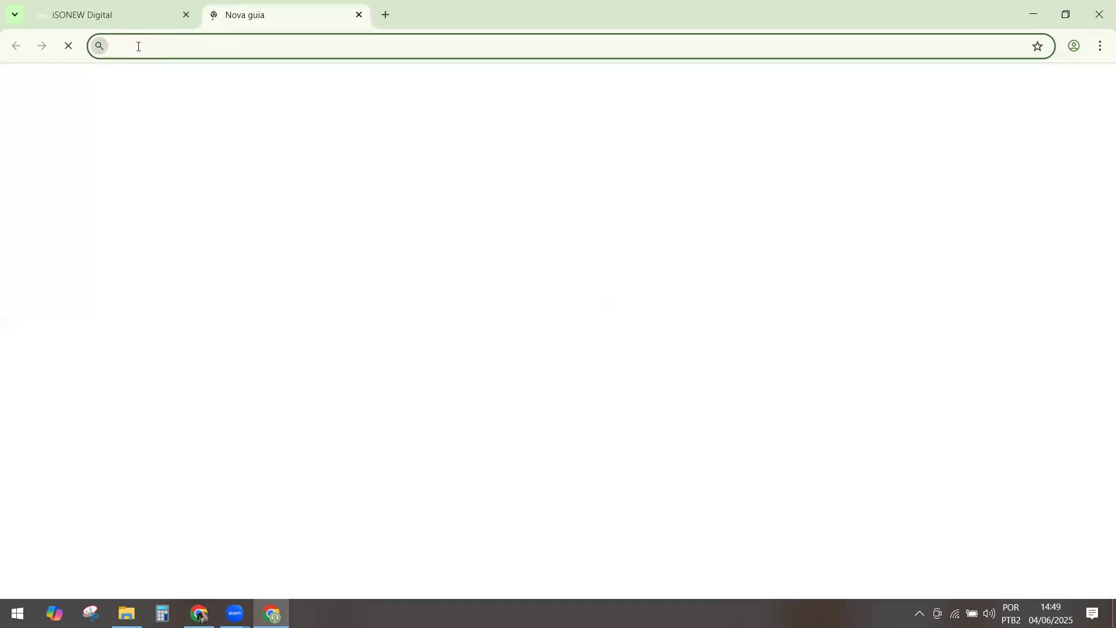
{"action": "key", "text": "ctrl+v"}
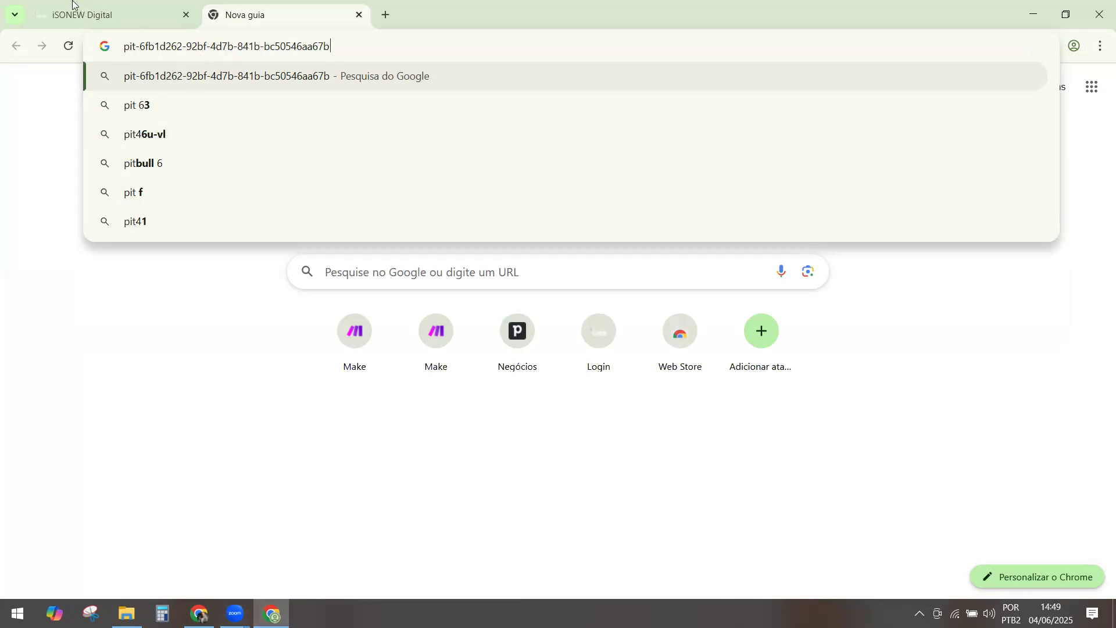
In the n8n window, replace the token after "Bearer" in the Get Custom Fields By Object Key node's Authorization header with the copied access token.
{"action": "left_click", "coordinate": [199, 614]}
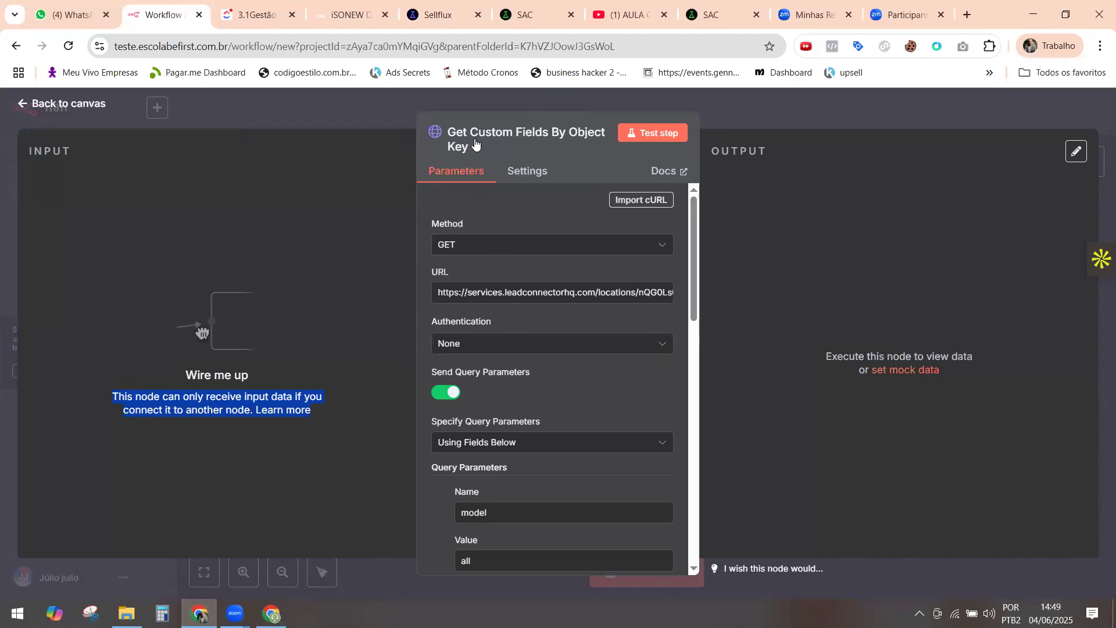
{"action": "scroll", "coordinate": [581, 302], "scroll_direction": "down", "scroll_amount": 8}
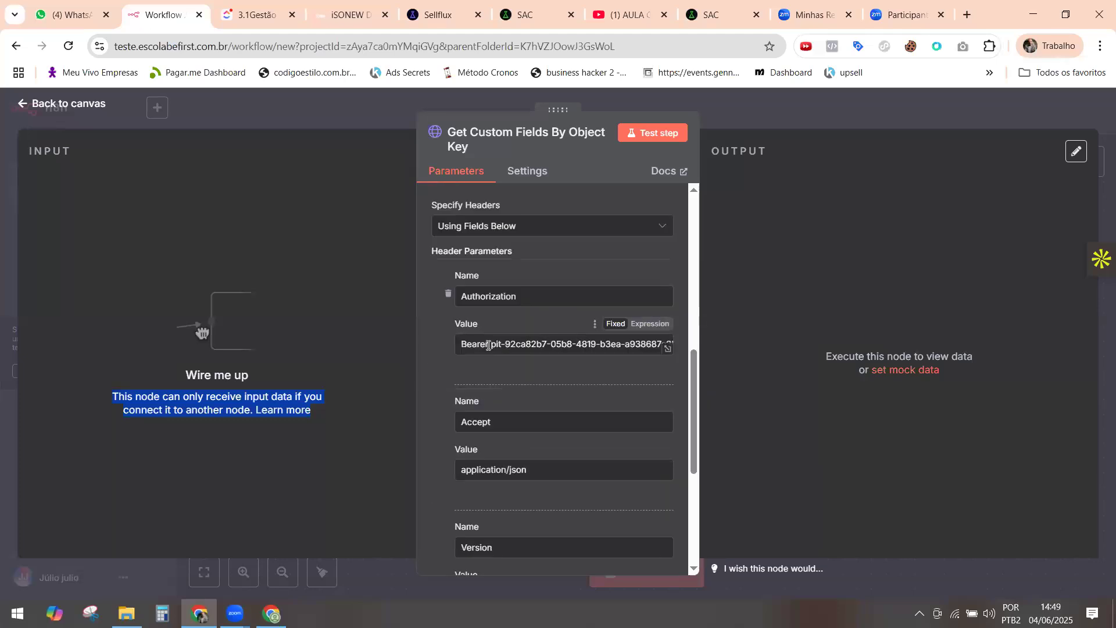
{"action": "left_click", "coordinate": [490, 345]}
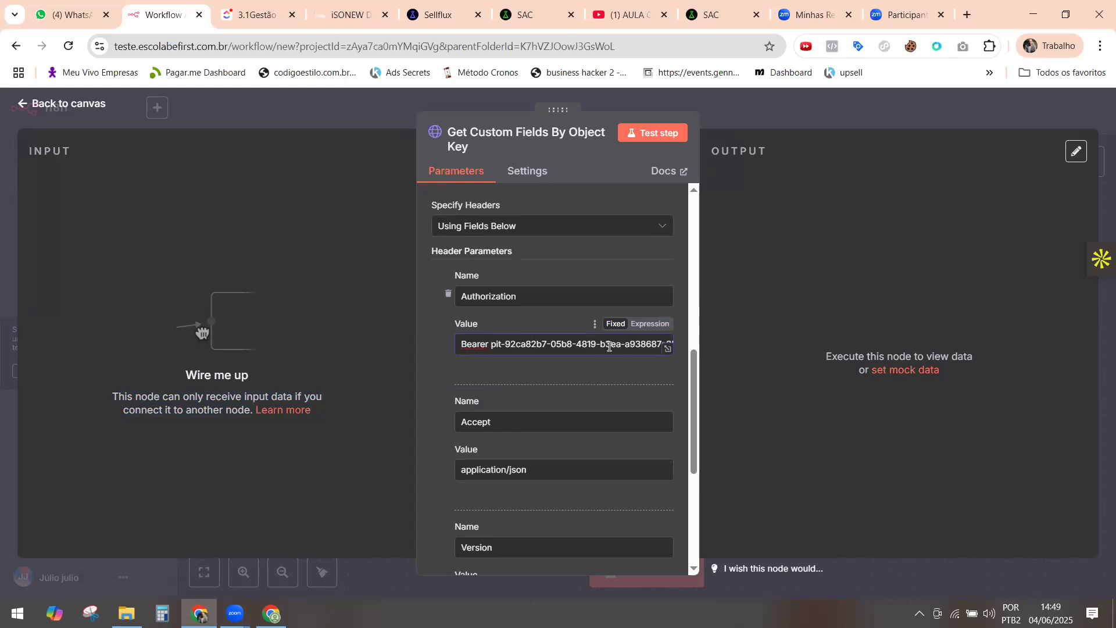
{"action": "key", "text": "shift+End"}
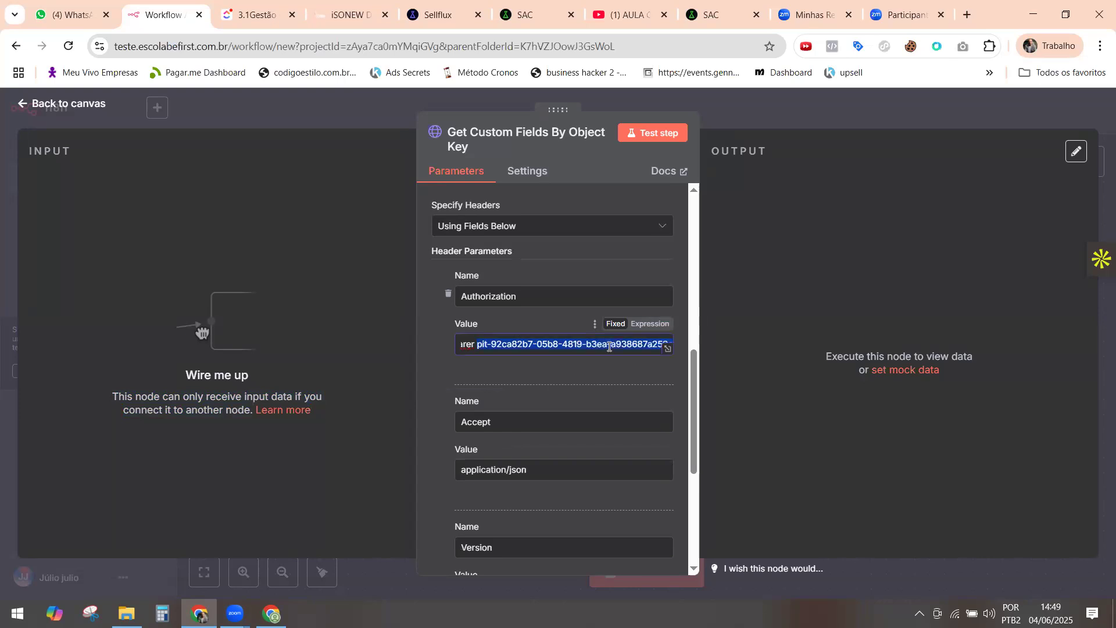
{"action": "key", "text": "ctrl+v"}
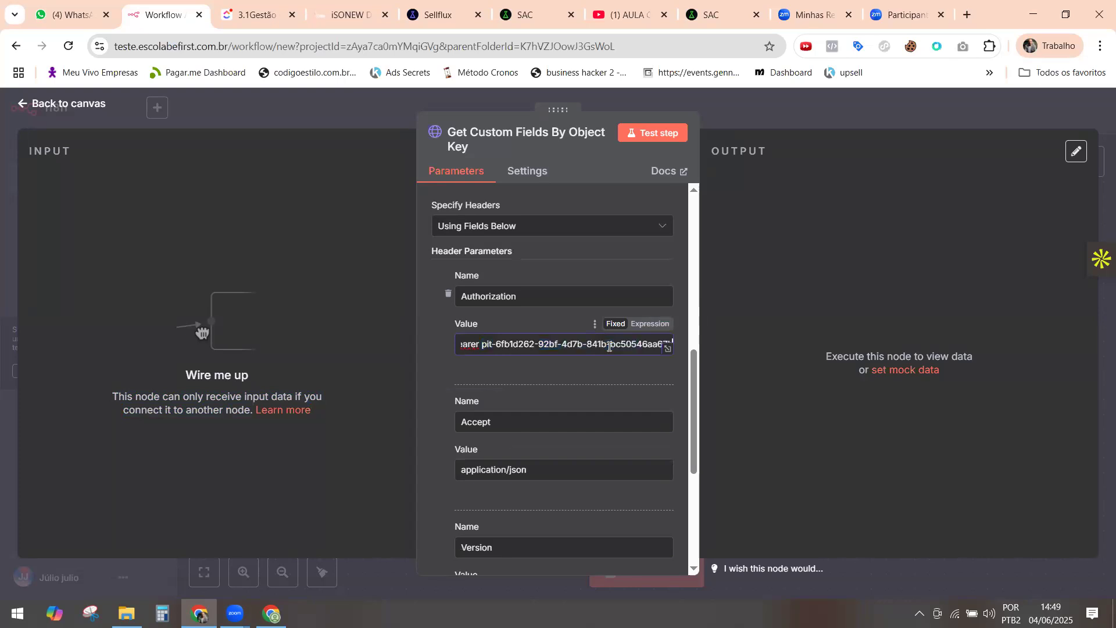
Replace the location ID in the node's URL with the one from the Exodus Treinamentos page address in iSONEW, and test the step.
{"action": "scroll", "coordinate": [546, 334], "scroll_direction": "down", "scroll_amount": 5}
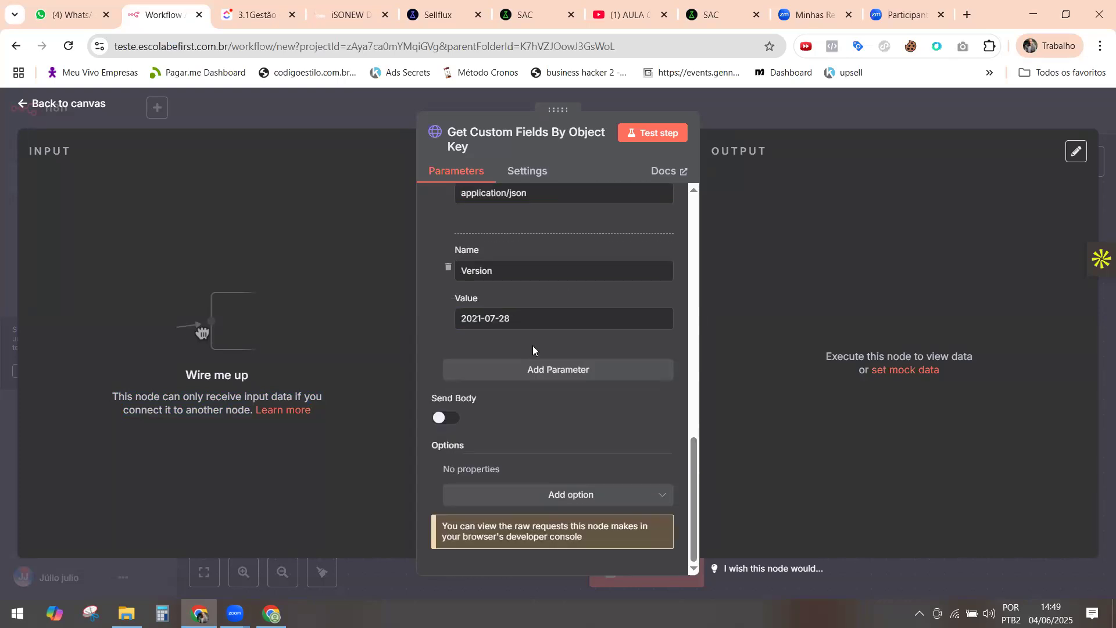
{"action": "scroll", "coordinate": [536, 342], "scroll_direction": "up", "scroll_amount": 10}
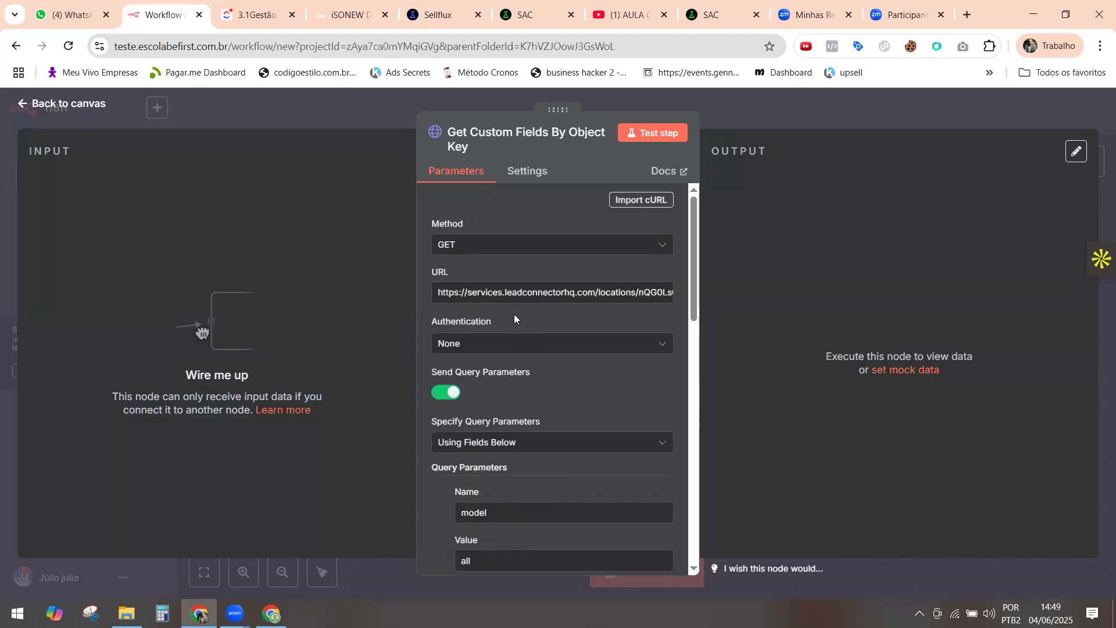
{"action": "left_click", "coordinate": [557, 293]}
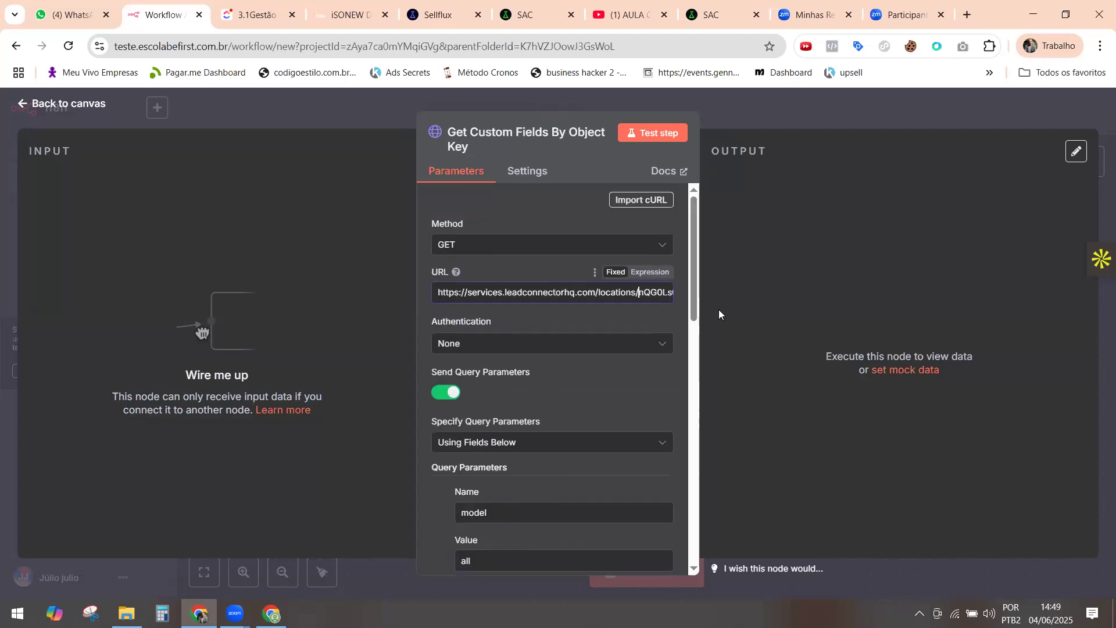
{"action": "left_click_drag", "start_coordinate": [718, 310], "coordinate": [718, 309]}
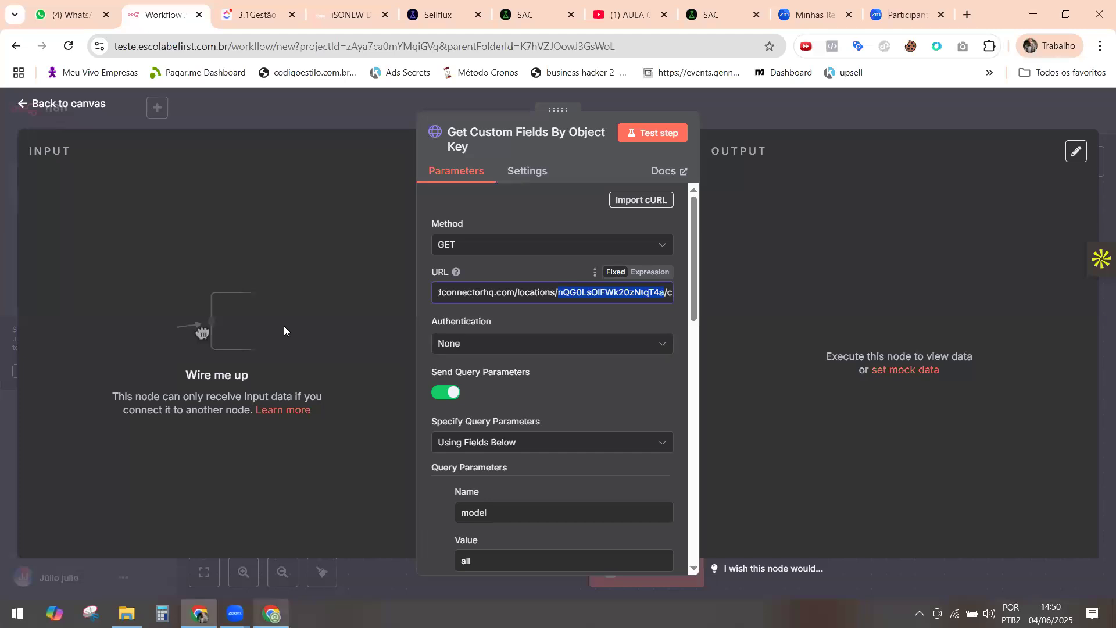
{"action": "key", "text": "alt+Tab"}
{"action": "left_click", "coordinate": [129, 18]}
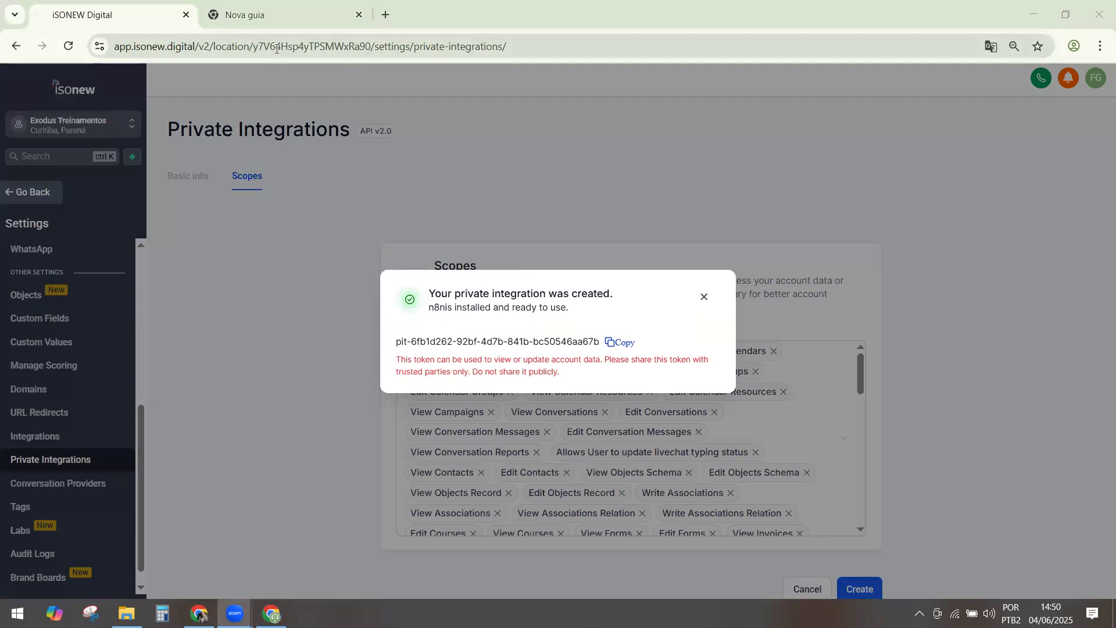
{"action": "left_click_drag", "start_coordinate": [321, 46], "coordinate": [402, 47]}
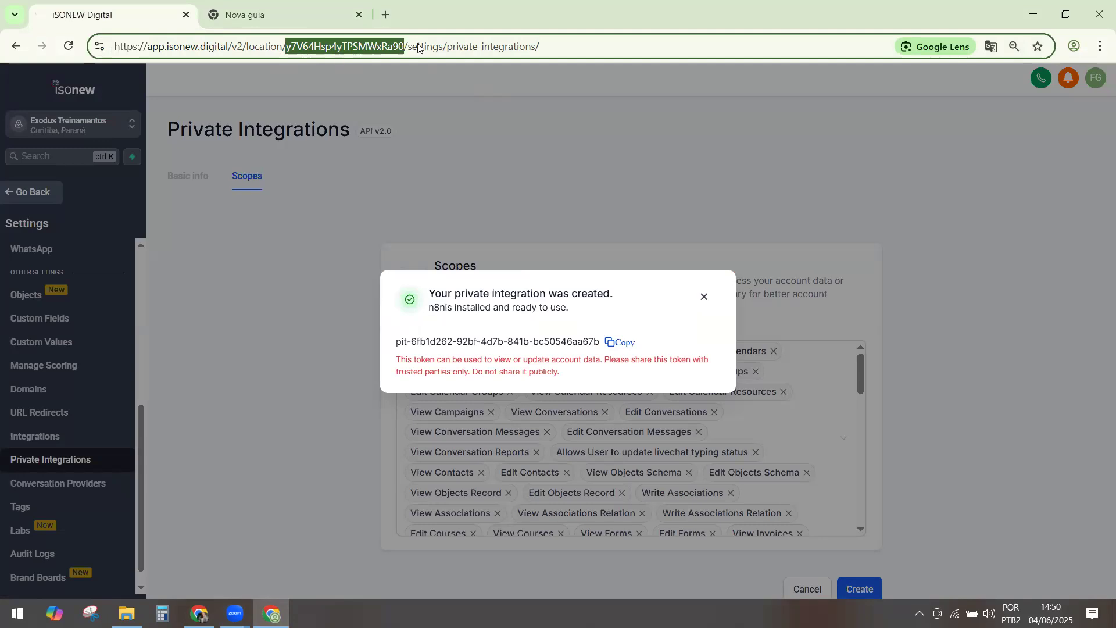
{"action": "left_click", "coordinate": [199, 615]}
{"action": "key", "text": "ctrl+v"}
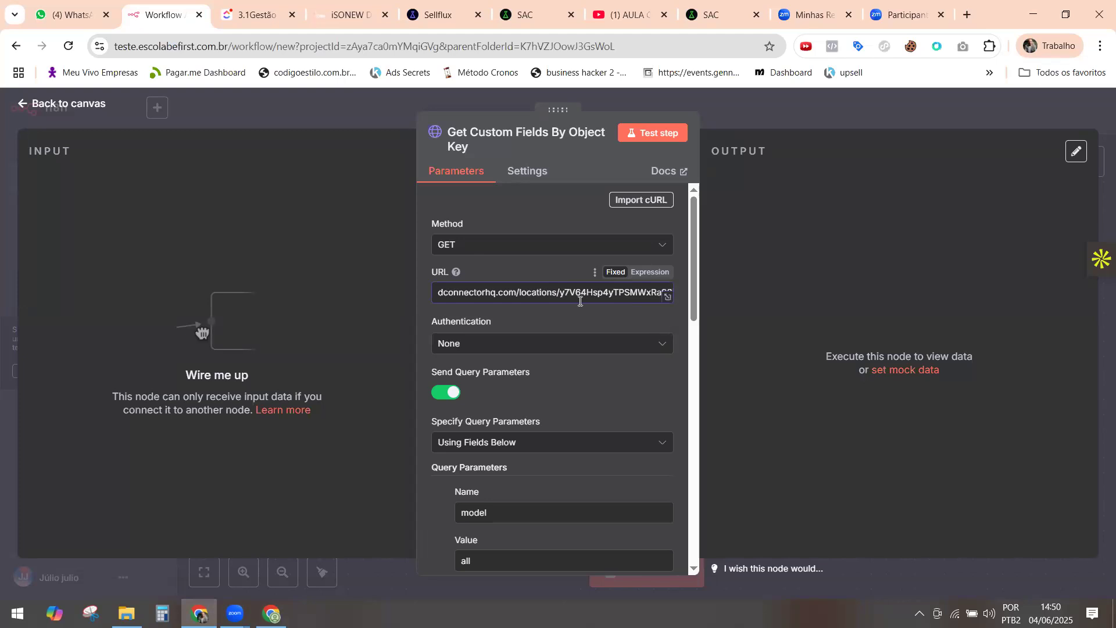
{"action": "left_click", "coordinate": [422, 295]}
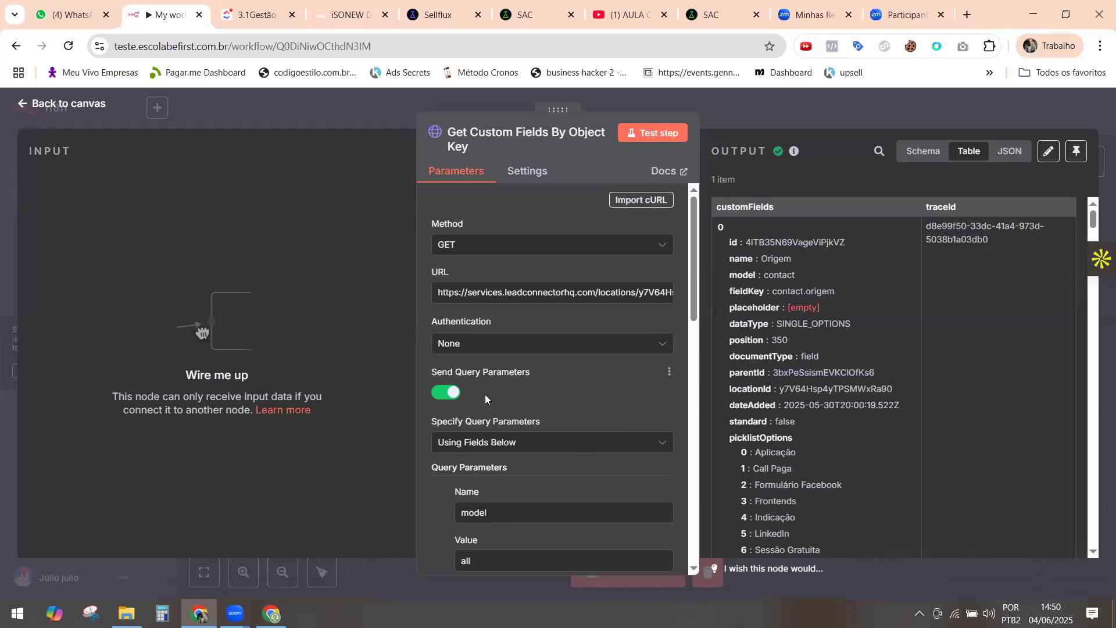
Copy the full Authorization header value from the Get Custom Fields By Object Key node and return to the canvas.
{"action": "scroll", "coordinate": [486, 384], "scroll_direction": "down", "scroll_amount": 6}
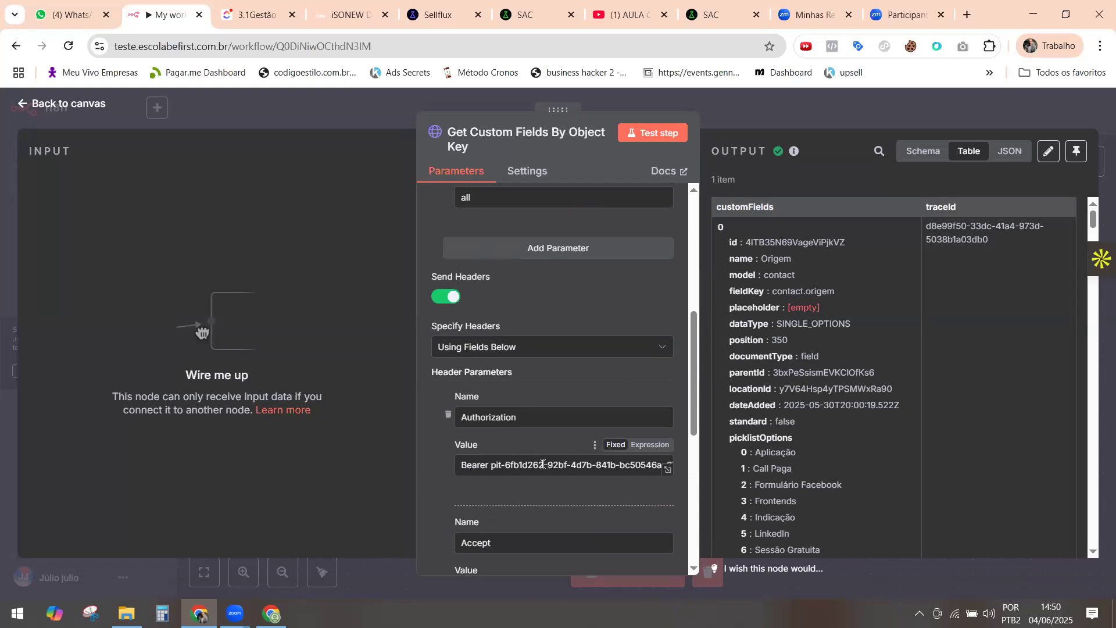
{"action": "triple_click", "coordinate": [564, 464]}
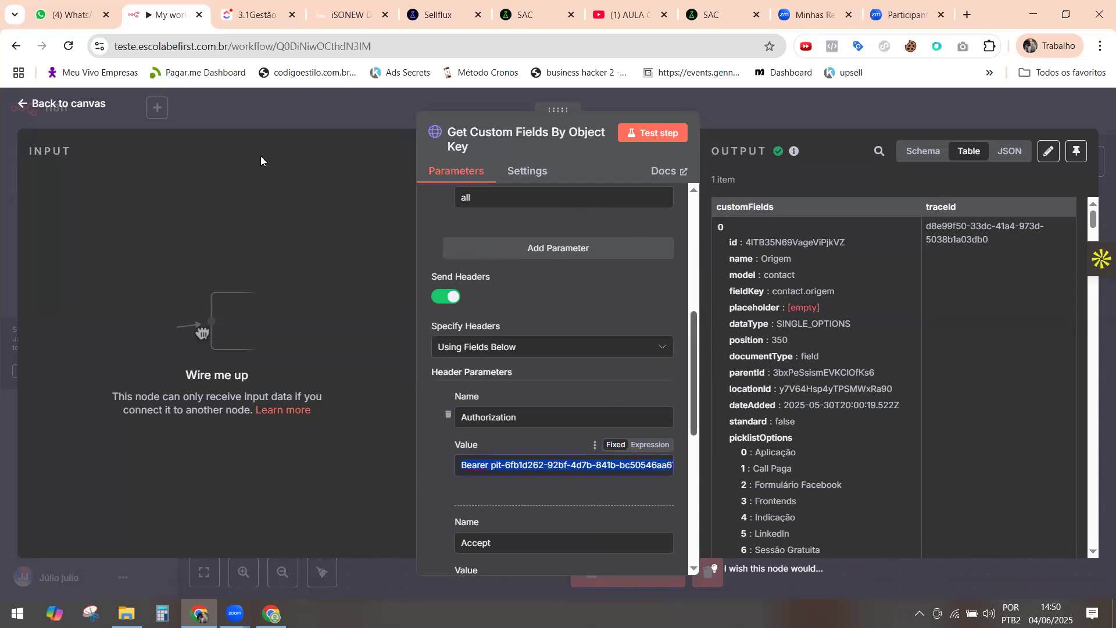
{"action": "left_click", "coordinate": [22, 104]}
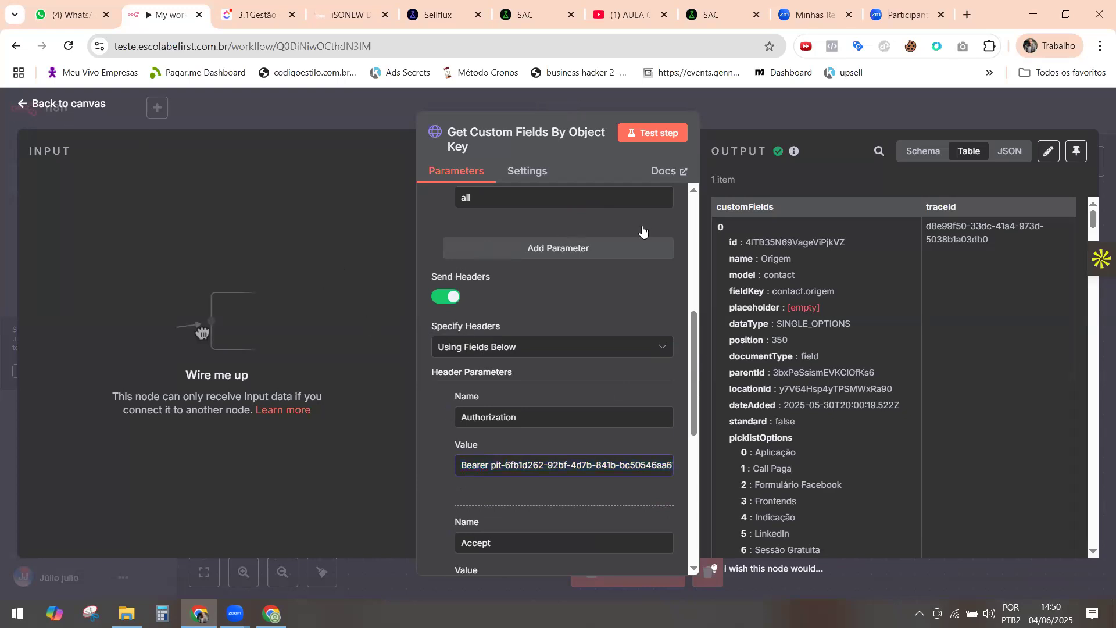
{"action": "key", "text": "Escape"}
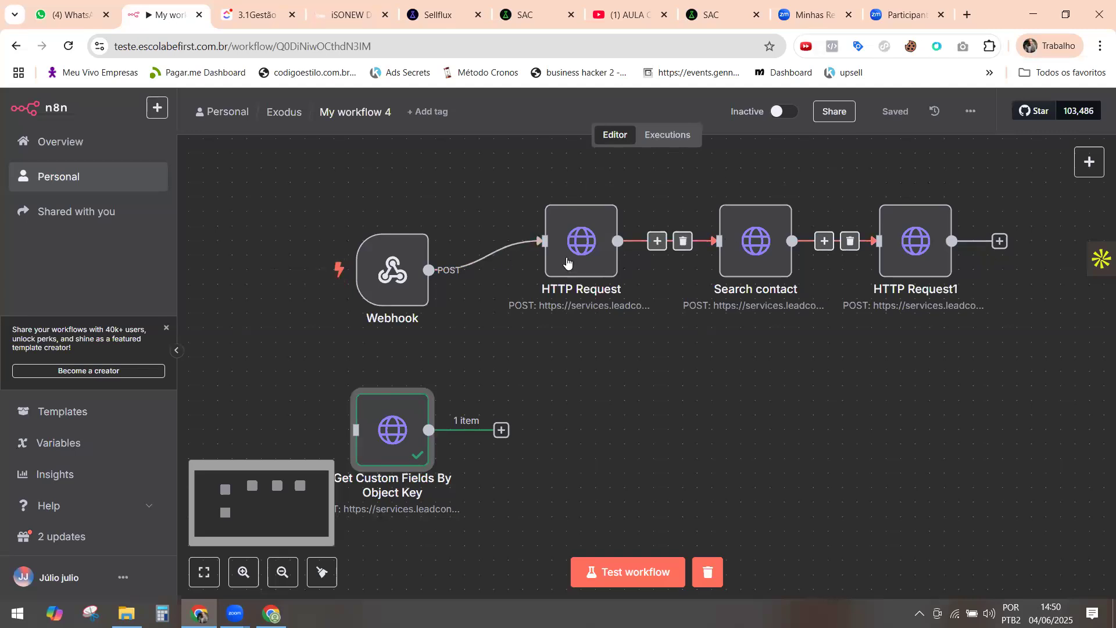
Open the HTTP Request node after the webhook and replace its Authorization header value with the copied bearer token.
{"action": "left_click", "coordinate": [578, 238]}
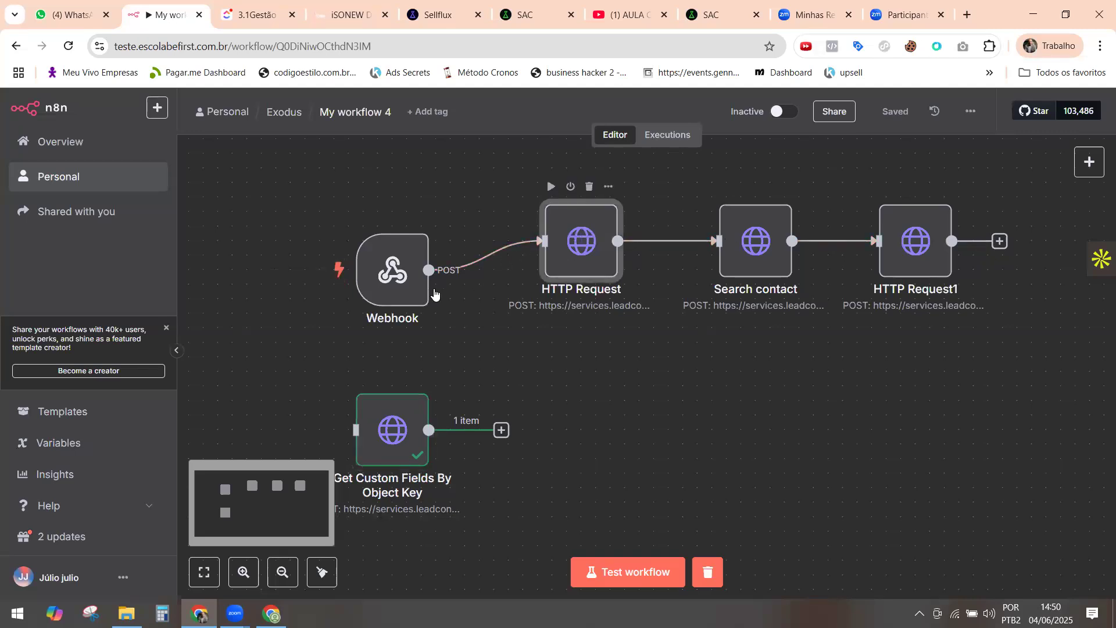
{"action": "key", "text": "Return"}
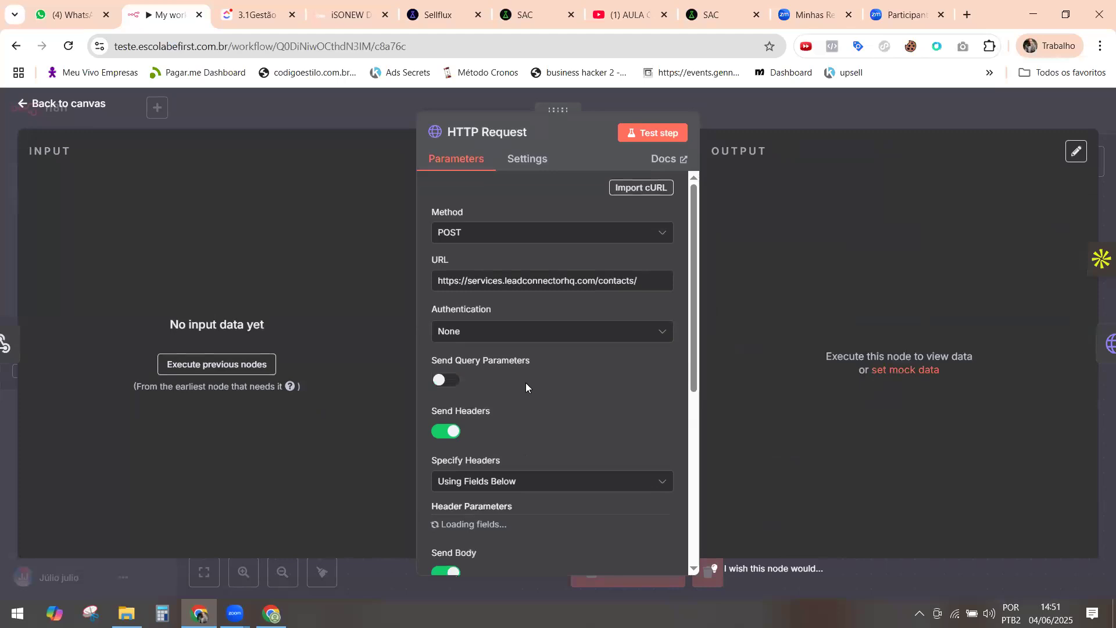
{"action": "scroll", "coordinate": [525, 382], "scroll_direction": "down", "scroll_amount": 10}
{"action": "scroll", "coordinate": [511, 416], "scroll_direction": "down", "scroll_amount": 5}
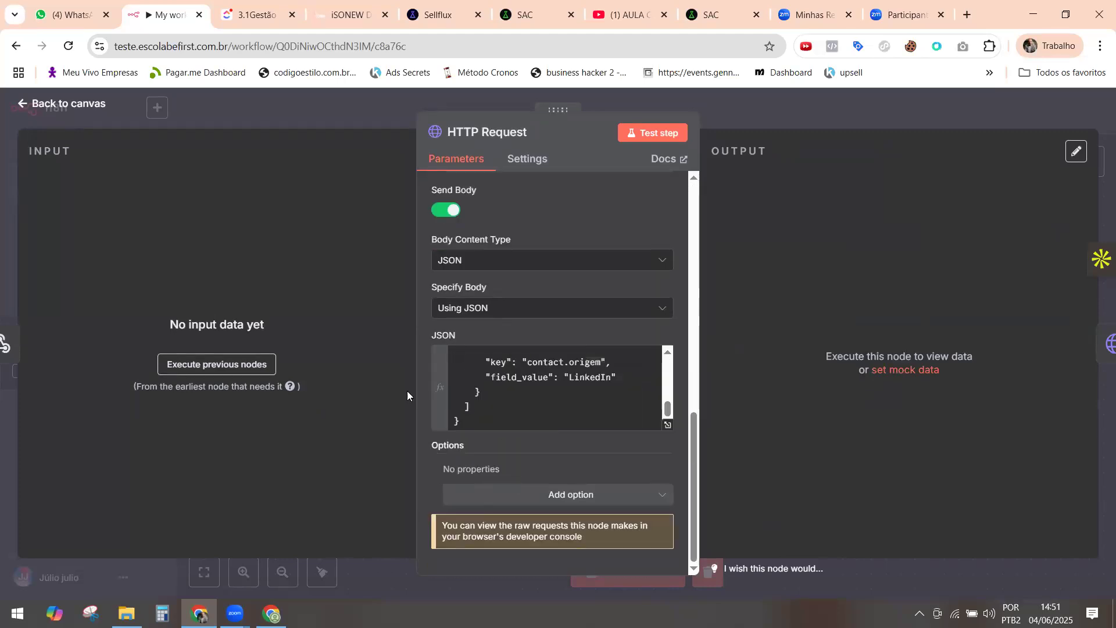
{"action": "scroll", "coordinate": [425, 402], "scroll_direction": "up", "scroll_amount": 6}
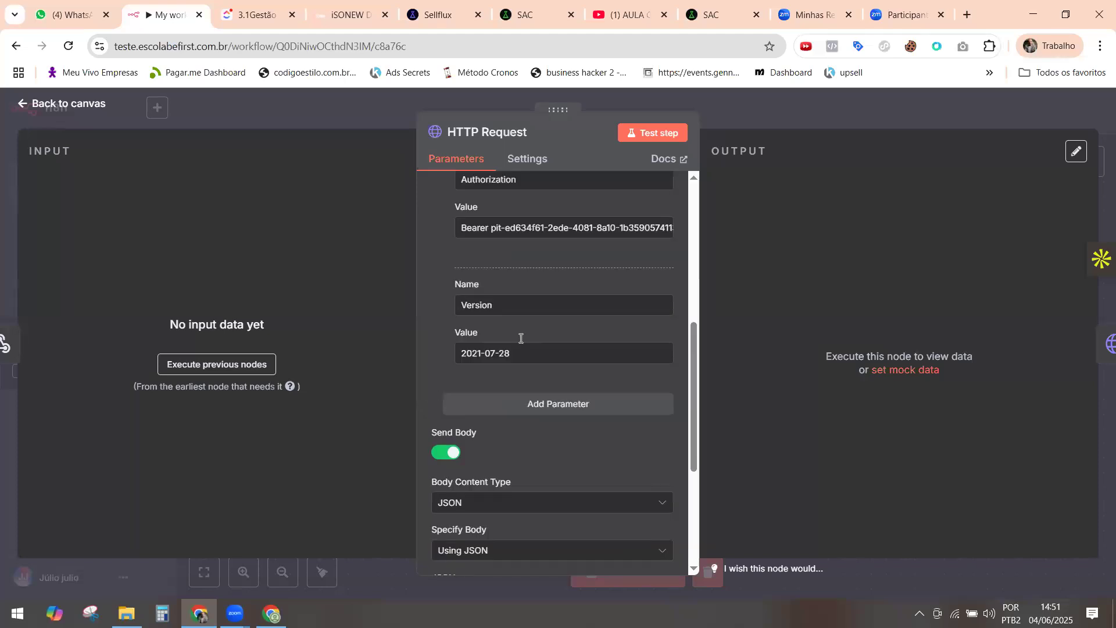
{"action": "triple_click", "coordinate": [533, 357]}
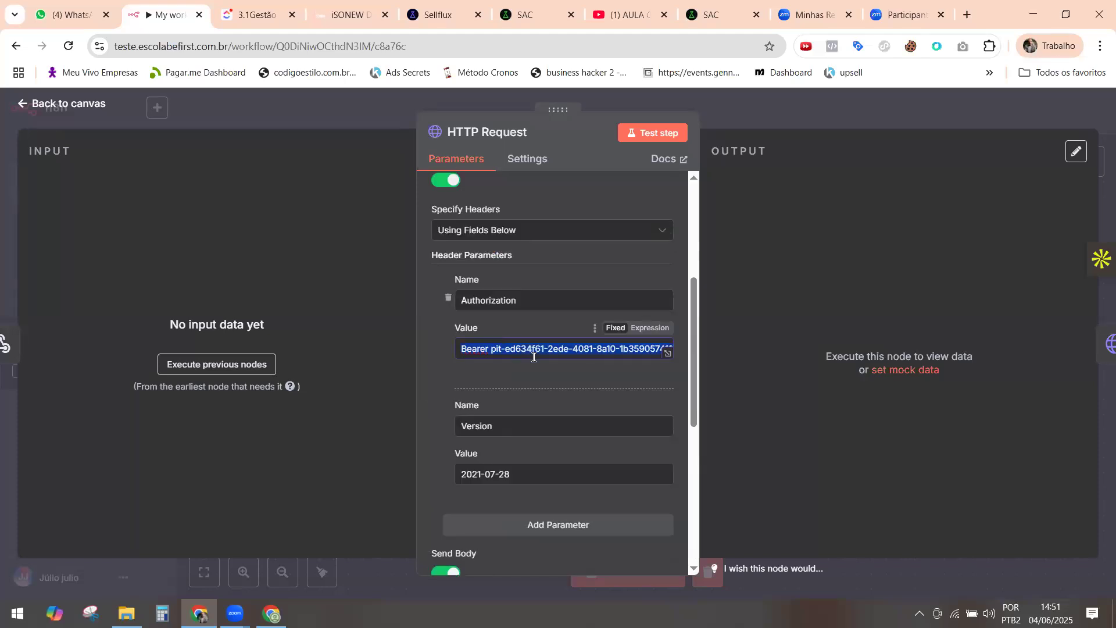
{"action": "key", "text": "ctrl+v"}
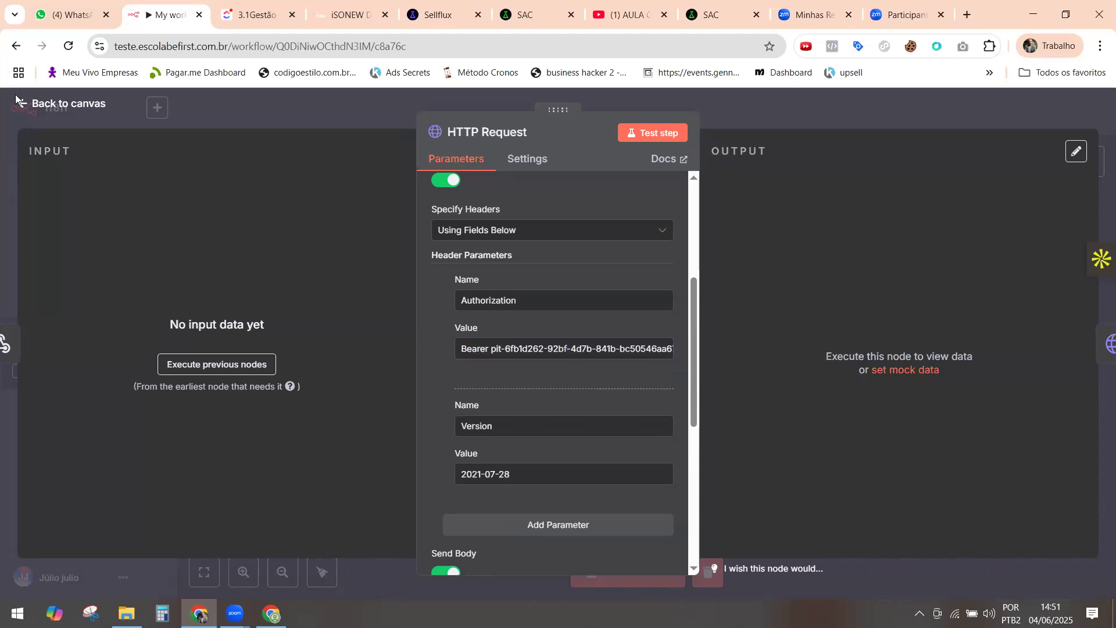
Open the Search contact node and replace its Authorization header value with the copied bearer token.
{"action": "left_click", "coordinate": [170, 199]}
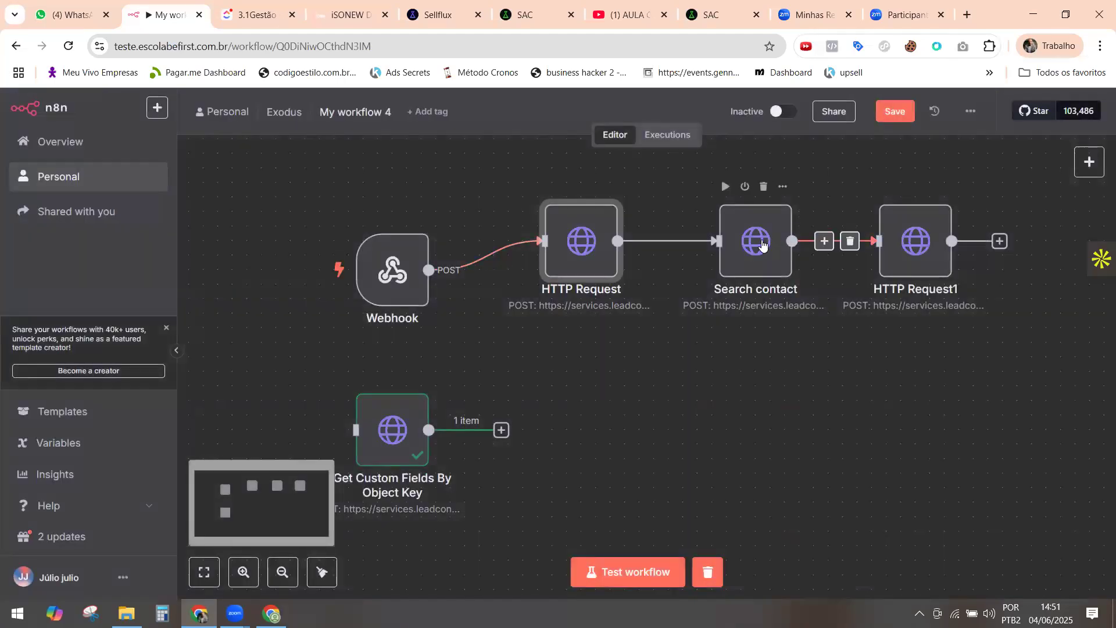
{"action": "left_click", "coordinate": [762, 242]}
{"action": "key", "text": "Return"}
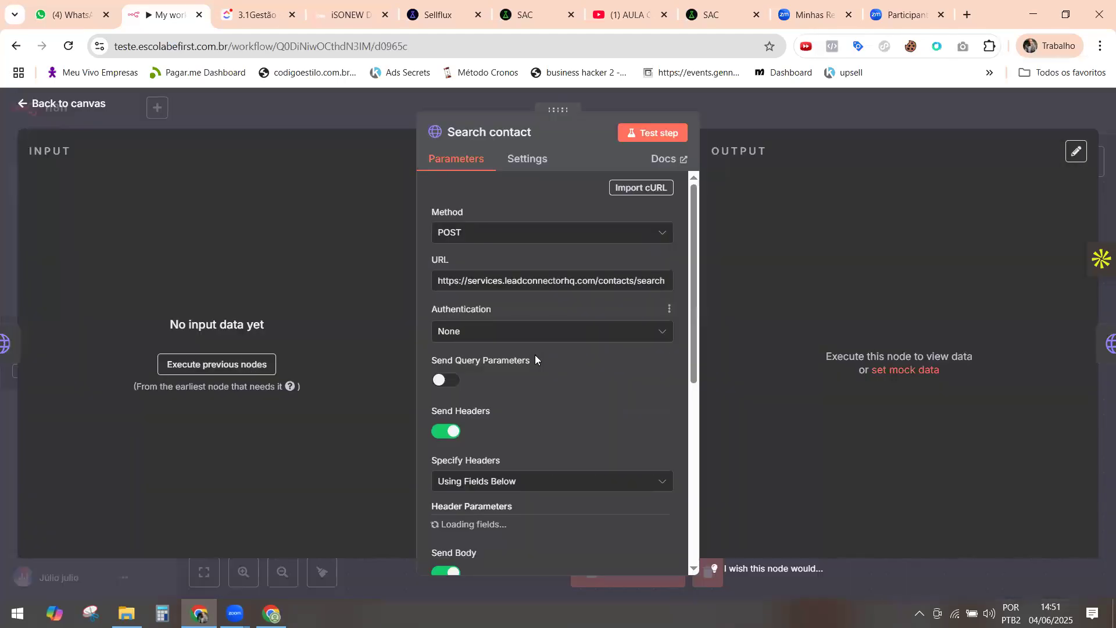
{"action": "scroll", "coordinate": [535, 355], "scroll_direction": "down", "scroll_amount": 4}
{"action": "triple_click", "coordinate": [537, 356]}
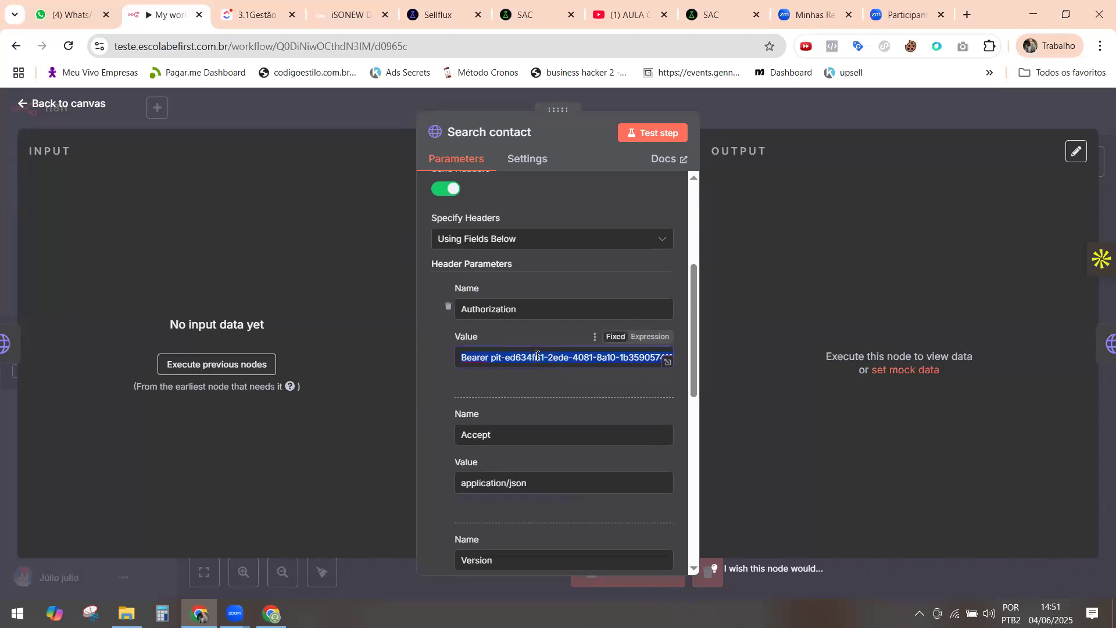
{"action": "key", "text": "ctrl+v"}
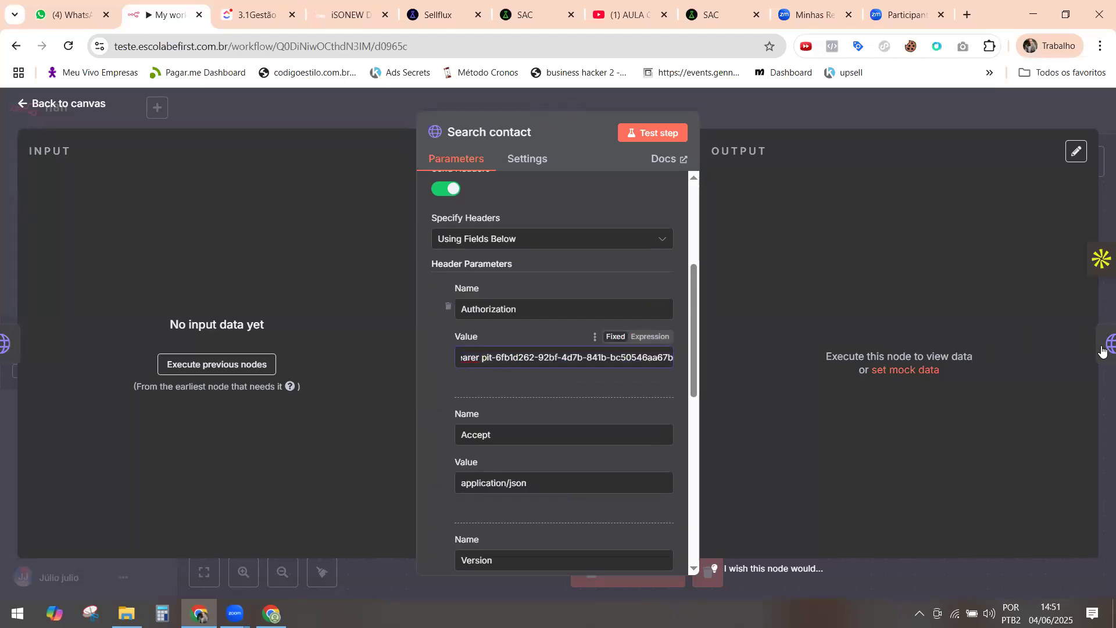
Replace the HTTP Request1 node's Authorization header value with the copied bearer token and return to the canvas.
{"action": "left_click", "coordinate": [1092, 343]}
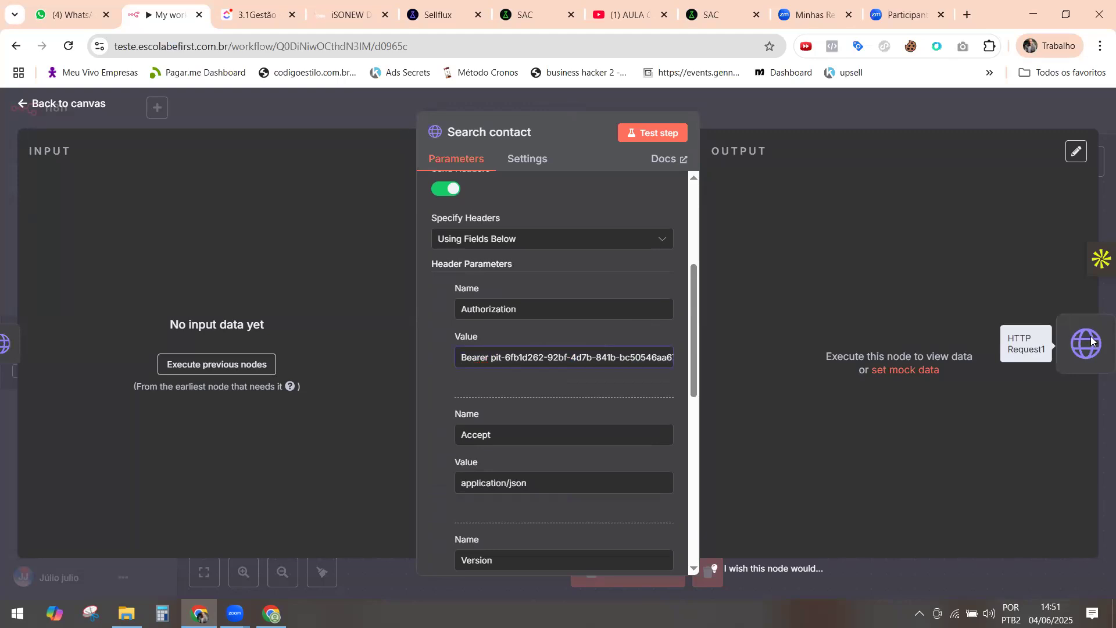
{"action": "left_click", "coordinate": [1092, 343]}
{"action": "scroll", "coordinate": [521, 373], "scroll_direction": "down", "scroll_amount": 3}
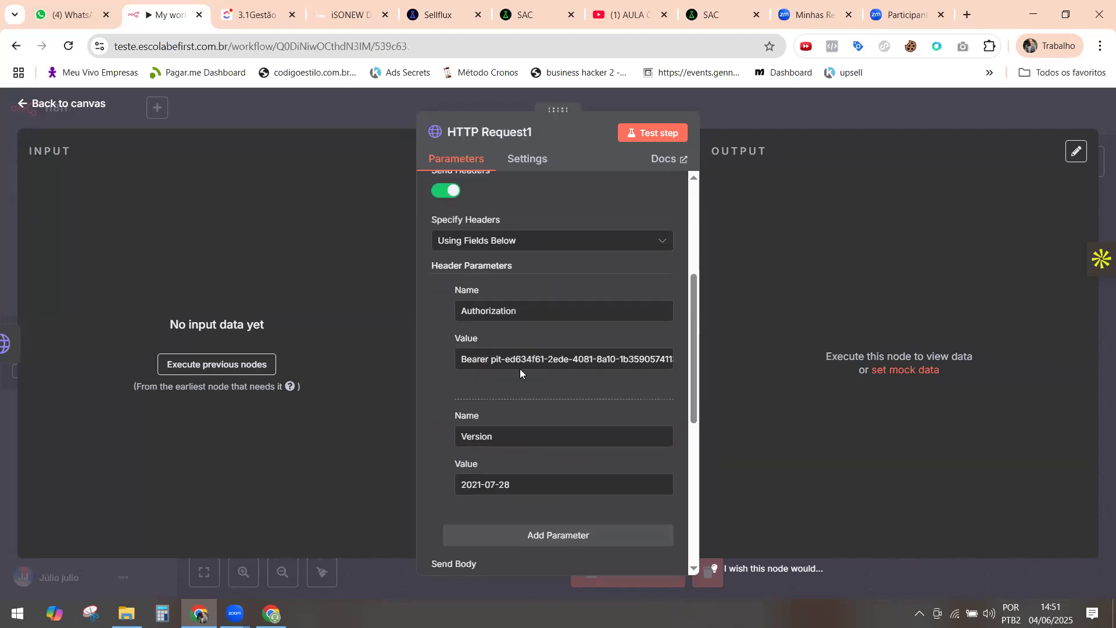
{"action": "triple_click", "coordinate": [530, 357]}
{"action": "key", "text": "ctrl+v"}
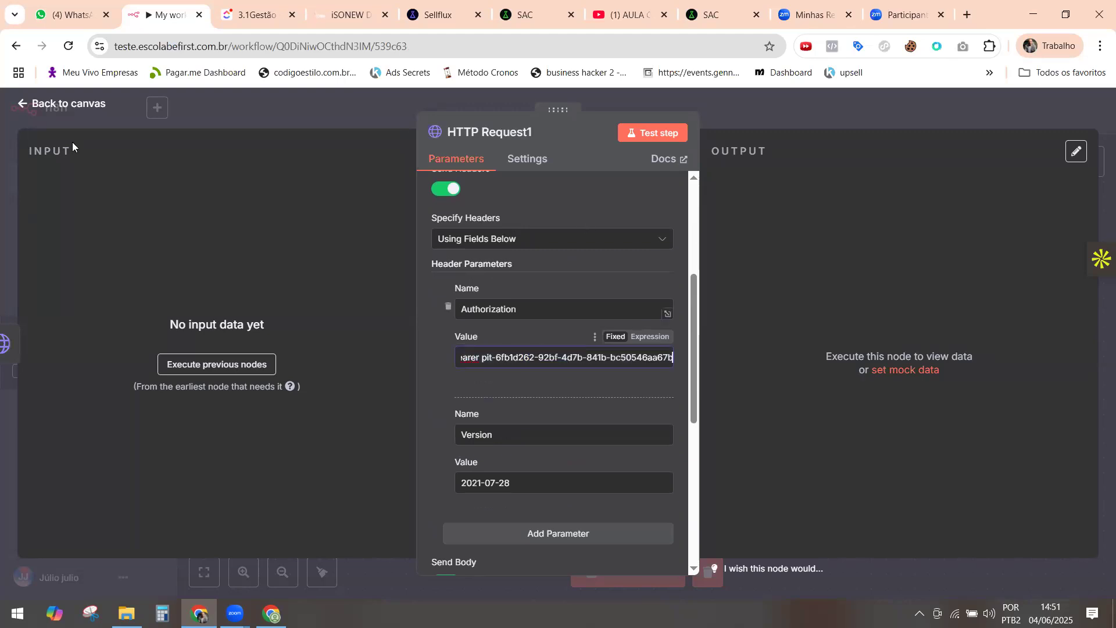
{"action": "left_click", "coordinate": [22, 106]}
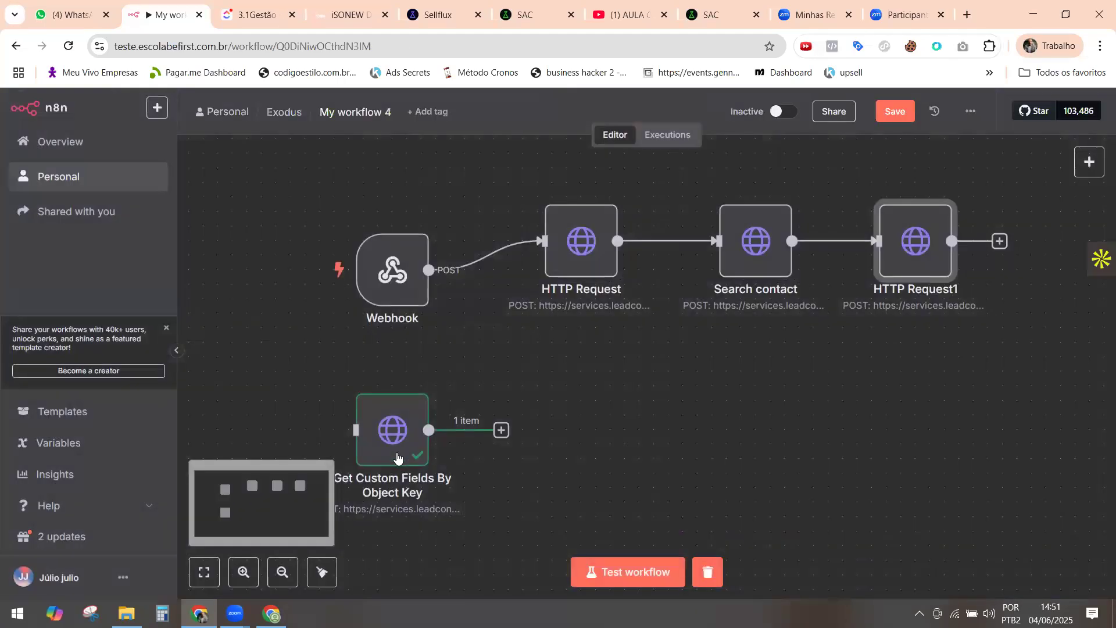
Copy the location ID that follows "locations/" in the Get Custom Fields By Object Key node's URL, and close the node.
{"action": "left_click", "coordinate": [395, 435]}
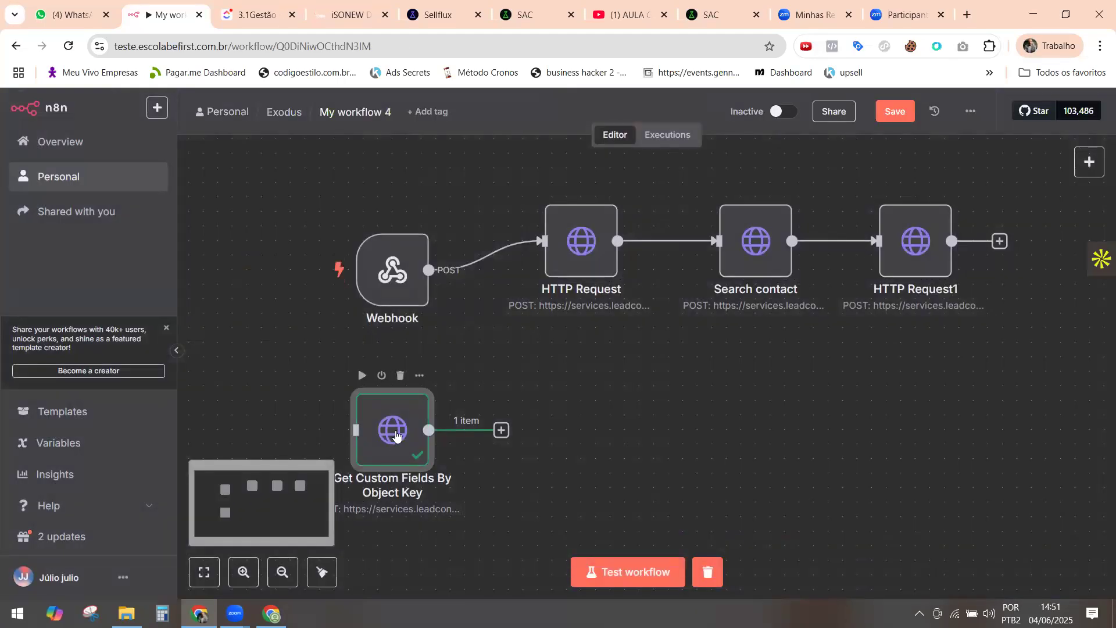
{"action": "double_click", "coordinate": [395, 436]}
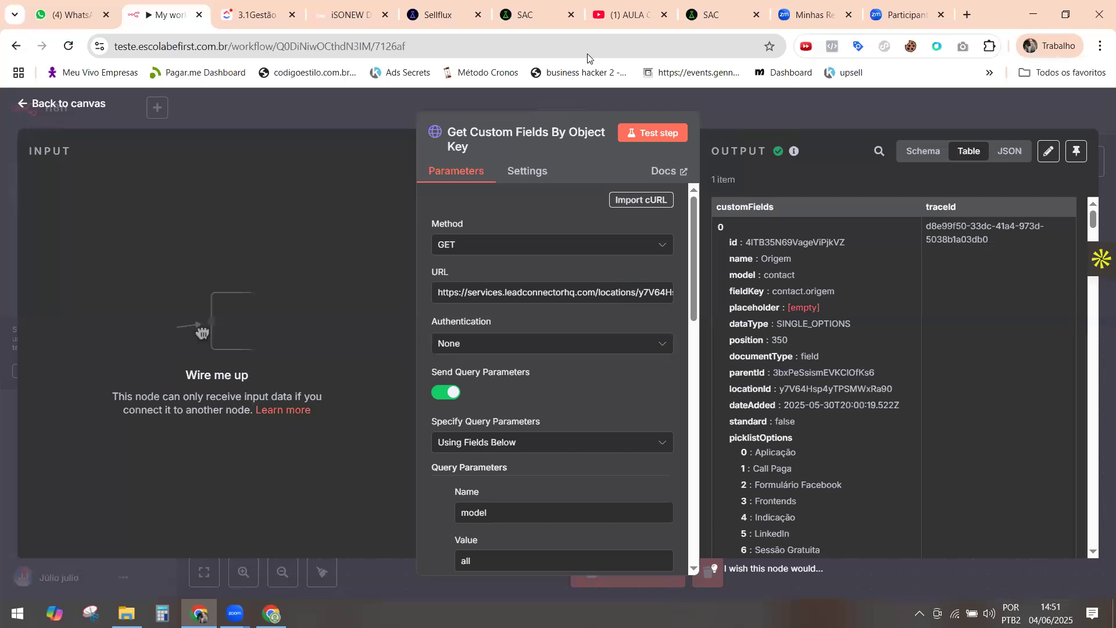
{"action": "left_click", "coordinate": [638, 292]}
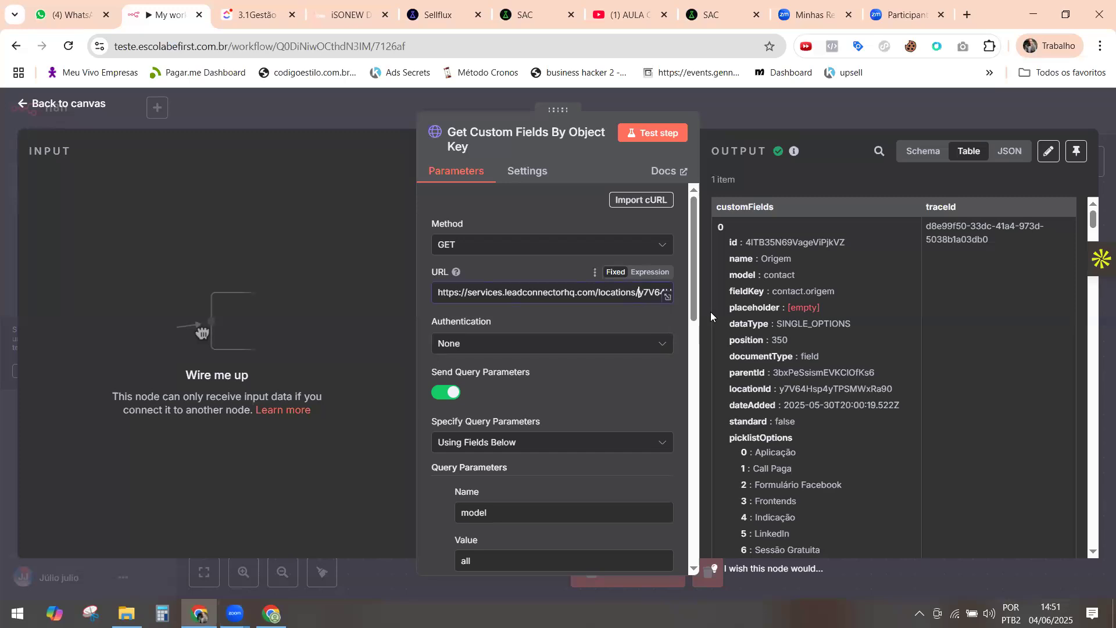
{"action": "key", "text": "shift+Right"}
{"action": "key", "text": "shift+Right"}
{"action": "key", "text": "shift+Right"}
{"action": "key", "text": "shift+Right"}
{"action": "key", "text": "shift+Right"}
{"action": "key", "text": "shift+Right"}
{"action": "key", "text": "shift+Right"}
{"action": "key", "text": "shift+Right"}
{"action": "key", "text": "shift+Right"}
{"action": "key", "text": "shift+Right"}
{"action": "key", "text": "shift+Right"}
{"action": "key", "text": "shift+Right"}
{"action": "key", "text": "shift+Right"}
{"action": "key", "text": "shift+Right"}
{"action": "key", "text": "shift+Right"}
{"action": "key", "text": "shift+Right"}
{"action": "key", "text": "shift+Right"}
{"action": "key", "text": "shift+Right"}
{"action": "key", "text": "shift+Right"}
{"action": "key", "text": "shift+Right"}
{"action": "key", "text": "ctrl+c"}
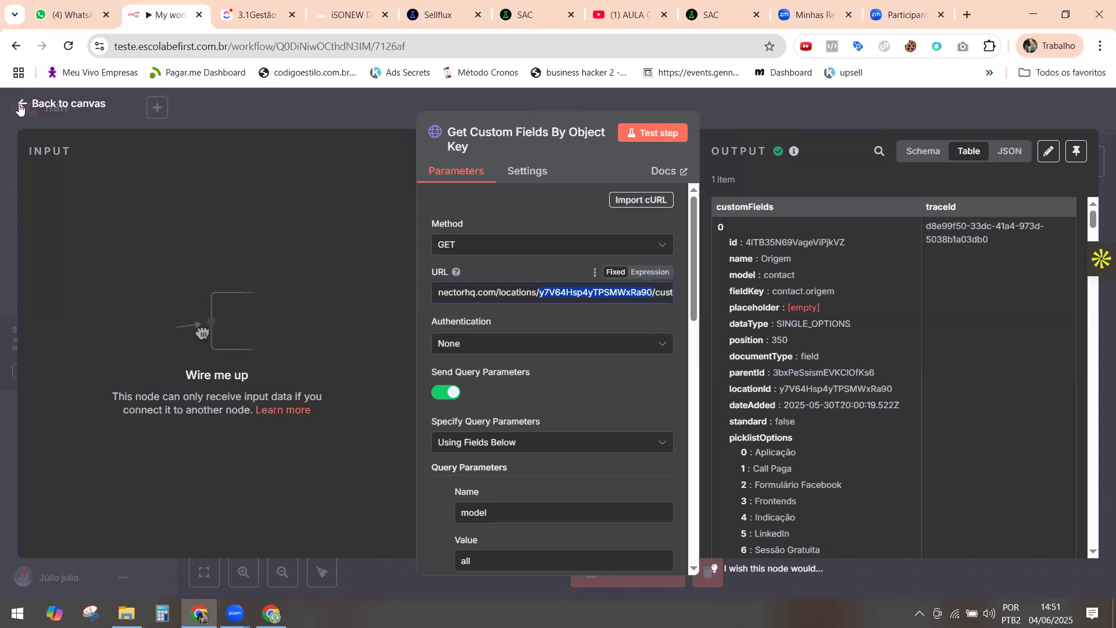
{"action": "key", "text": "Home"}
{"action": "key", "text": "Escape"}
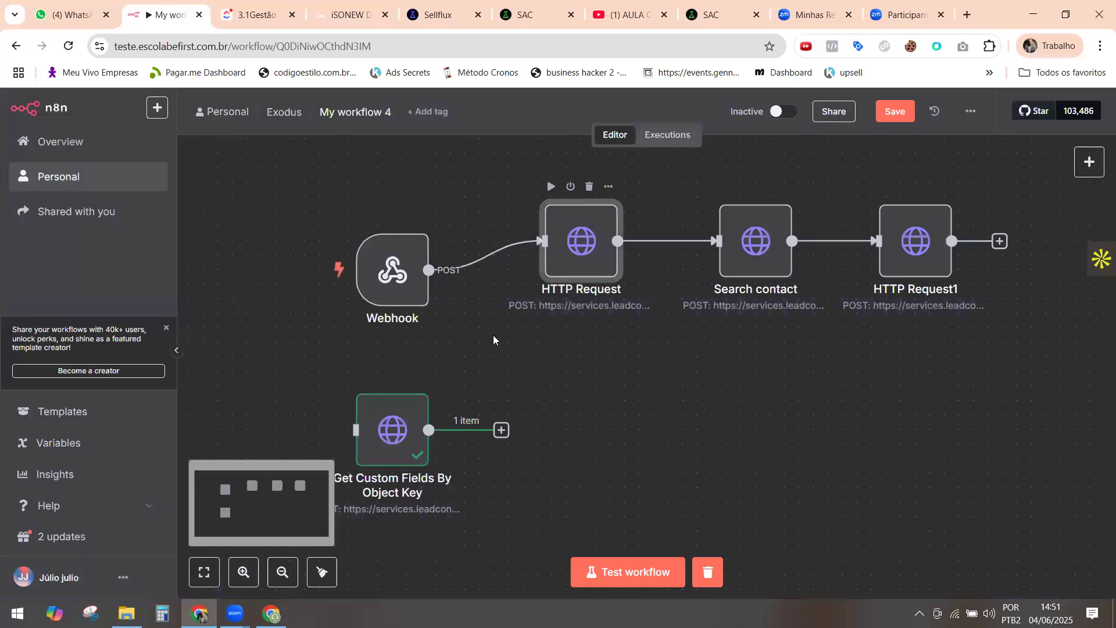
Replace the locationId value in the HTTP Request node's JSON body with the copied location ID and check the rest of the body.
{"action": "key", "text": "Return"}
{"action": "scroll", "coordinate": [602, 314], "scroll_direction": "down", "scroll_amount": 5}
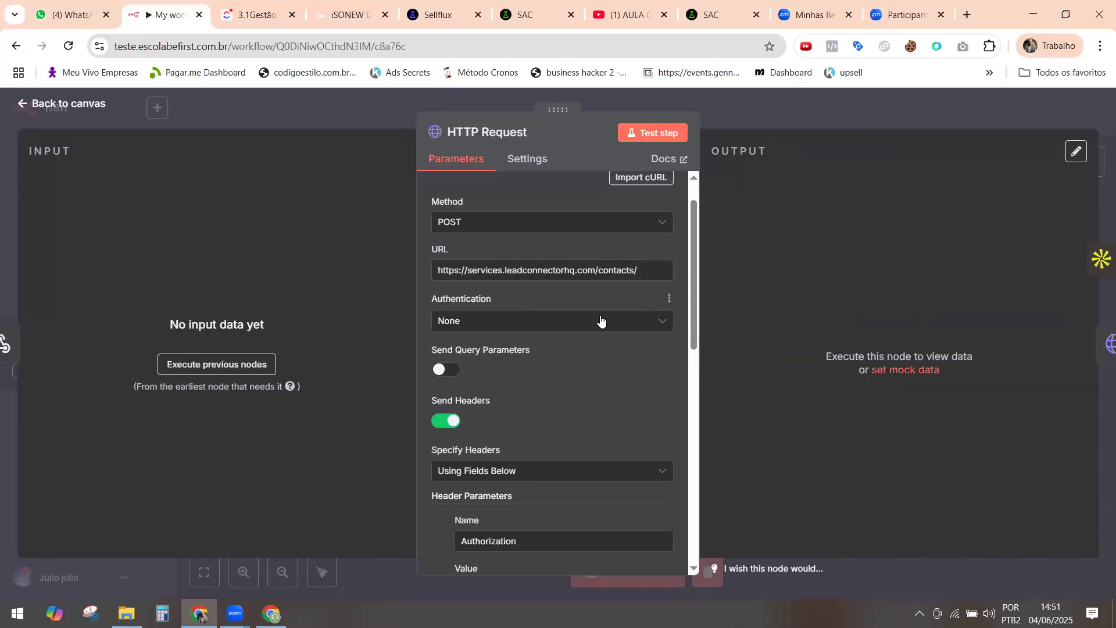
{"action": "scroll", "coordinate": [601, 319], "scroll_direction": "down", "scroll_amount": 5}
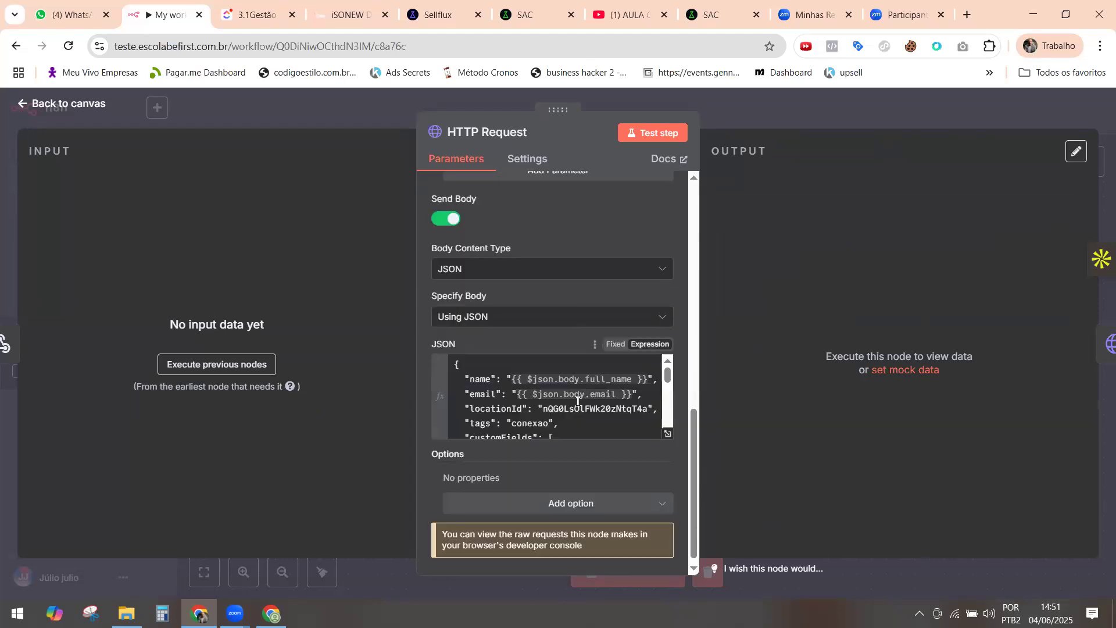
{"action": "left_click", "coordinate": [543, 410]}
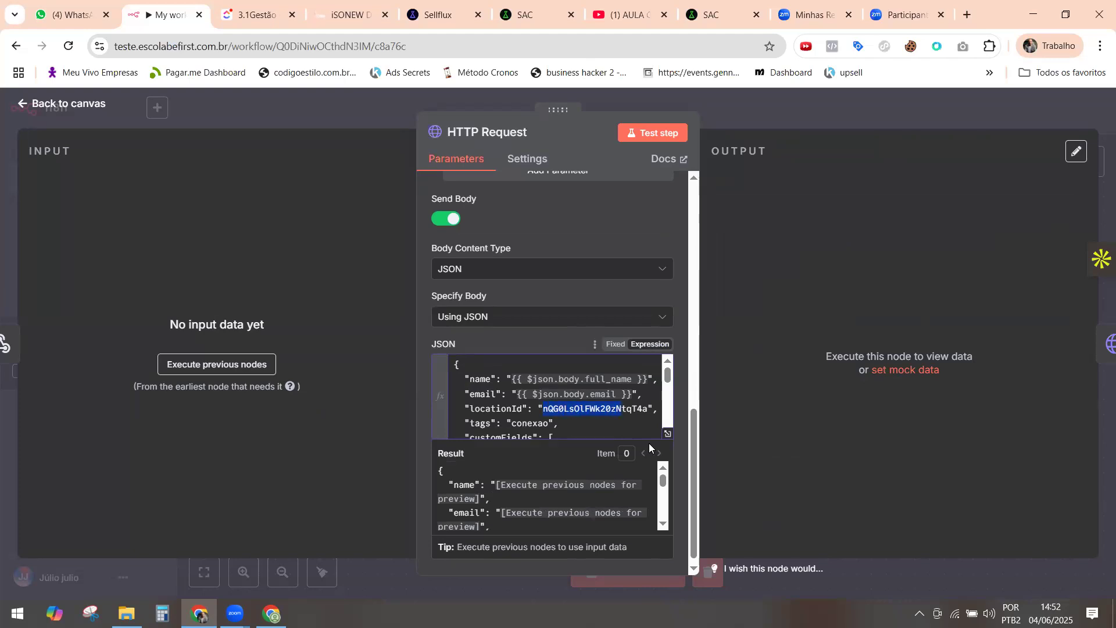
{"action": "key", "text": "ctrl+v"}
{"action": "left_click_drag", "start_coordinate": [669, 375], "coordinate": [670, 424]}
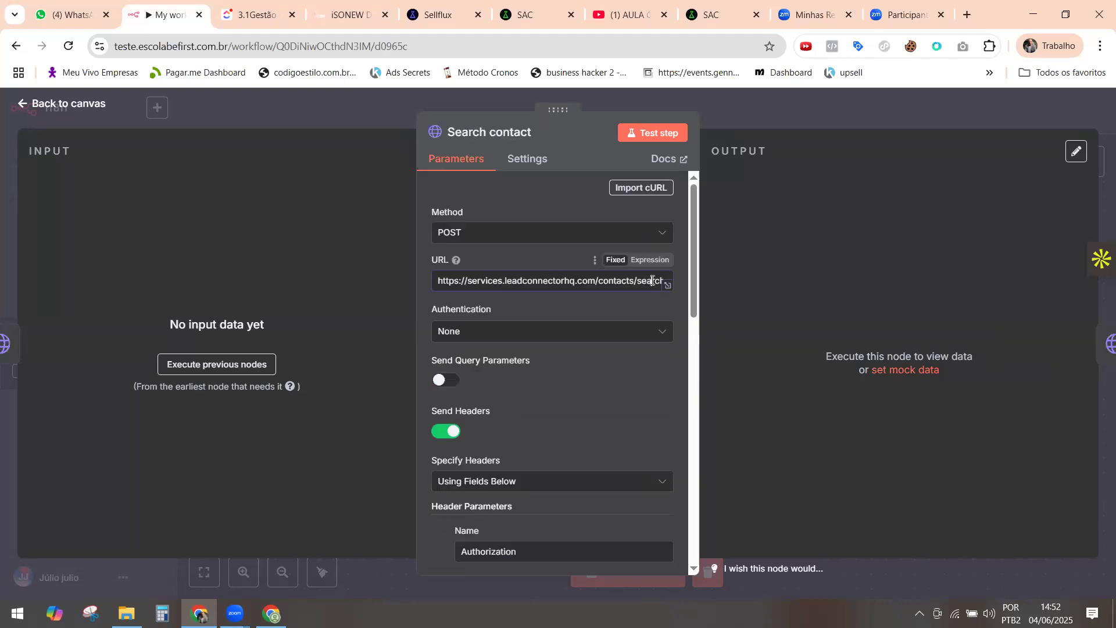
Replace the locationId value in the Search contact node's JSON body with the copied location ID.
{"action": "scroll", "coordinate": [620, 401], "scroll_direction": "down", "scroll_amount": 6}
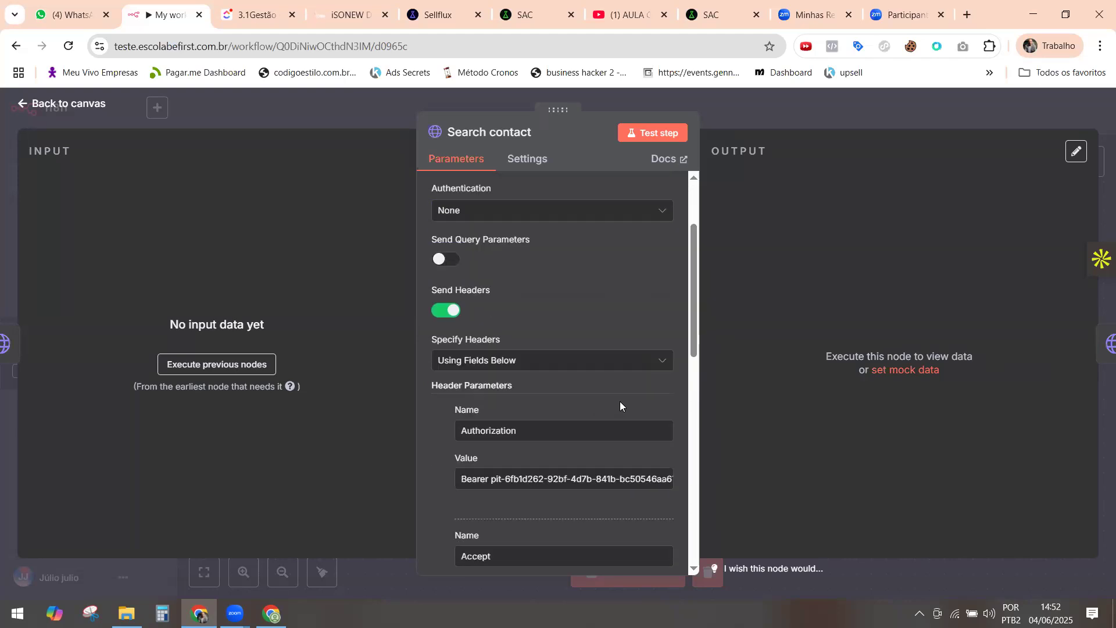
{"action": "scroll", "coordinate": [619, 403], "scroll_direction": "down", "scroll_amount": 6}
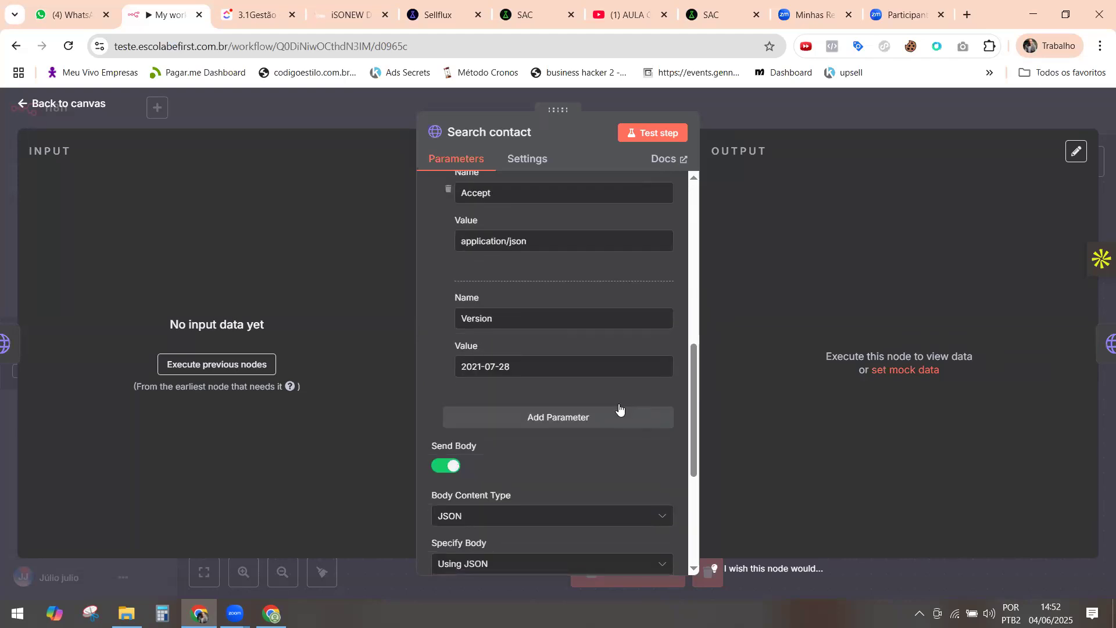
{"action": "left_click", "coordinate": [543, 385]}
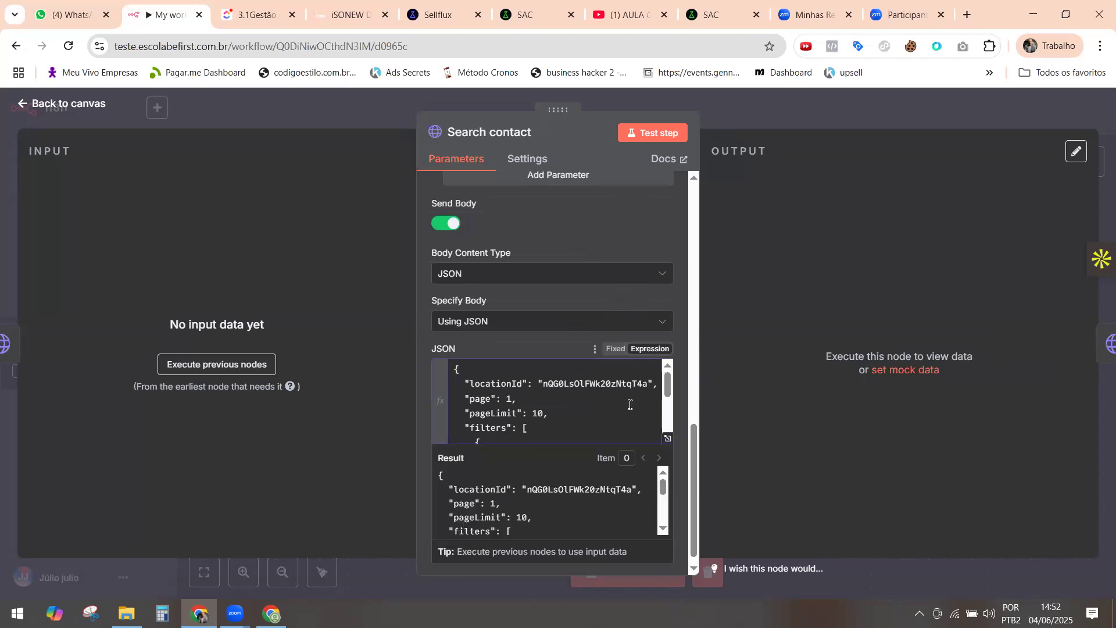
{"action": "key", "text": "shift+Right"}
{"action": "key", "text": "shift+Right"}
{"action": "key", "text": "shift+Right"}
{"action": "key", "text": "shift+Right"}
{"action": "key", "text": "shift+Right"}
{"action": "key", "text": "shift+Right"}
{"action": "key", "text": "shift+Right"}
{"action": "key", "text": "shift+Right"}
{"action": "key", "text": "shift+Right"}
{"action": "key", "text": "shift+Right"}
{"action": "key", "text": "shift+Right"}
{"action": "key", "text": "shift+Right"}
{"action": "key", "text": "shift+Right"}
{"action": "key", "text": "shift+Right"}
{"action": "key", "text": "ctrl+v"}
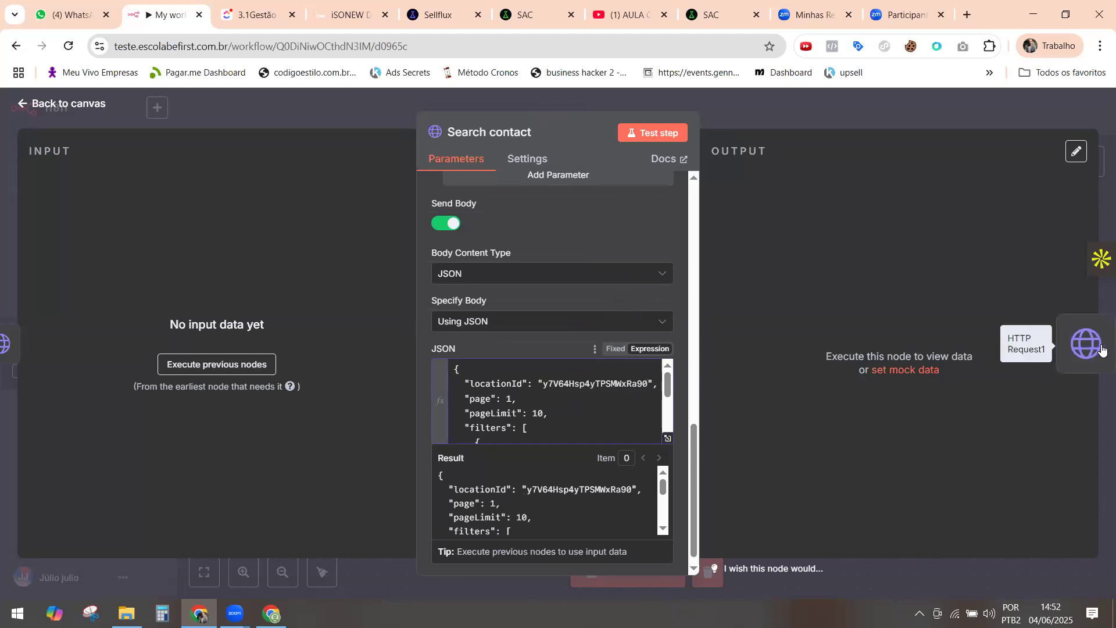
Replace the locationId value in the HTTP Request1 node's JSON body with the copied location ID, and save the workflow.
{"action": "left_click", "coordinate": [1101, 349]}
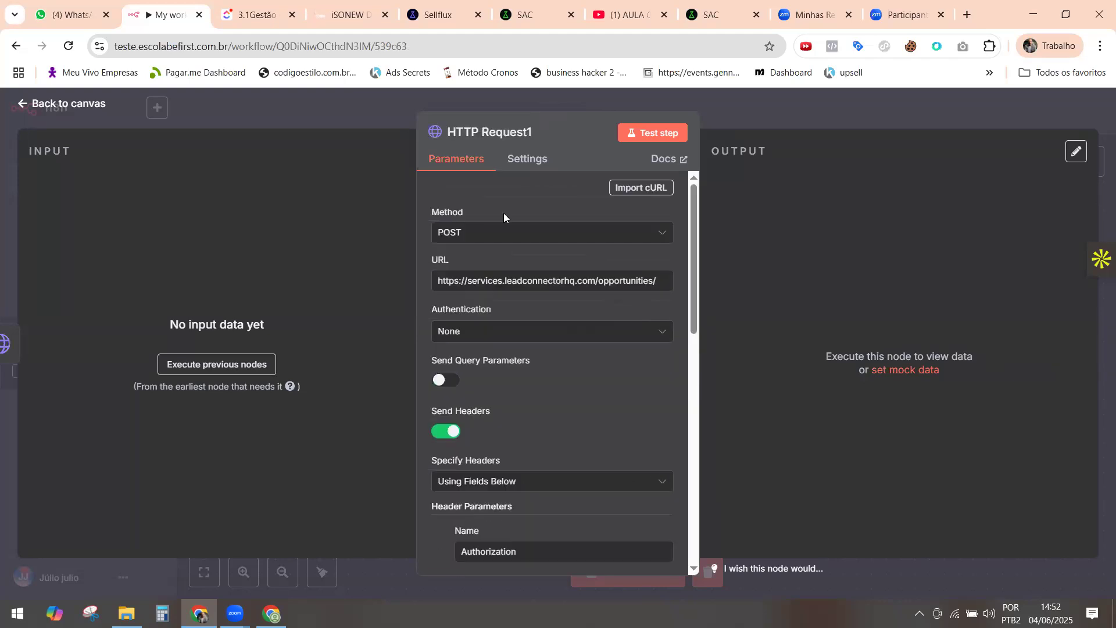
{"action": "scroll", "coordinate": [591, 294], "scroll_direction": "down", "scroll_amount": 10}
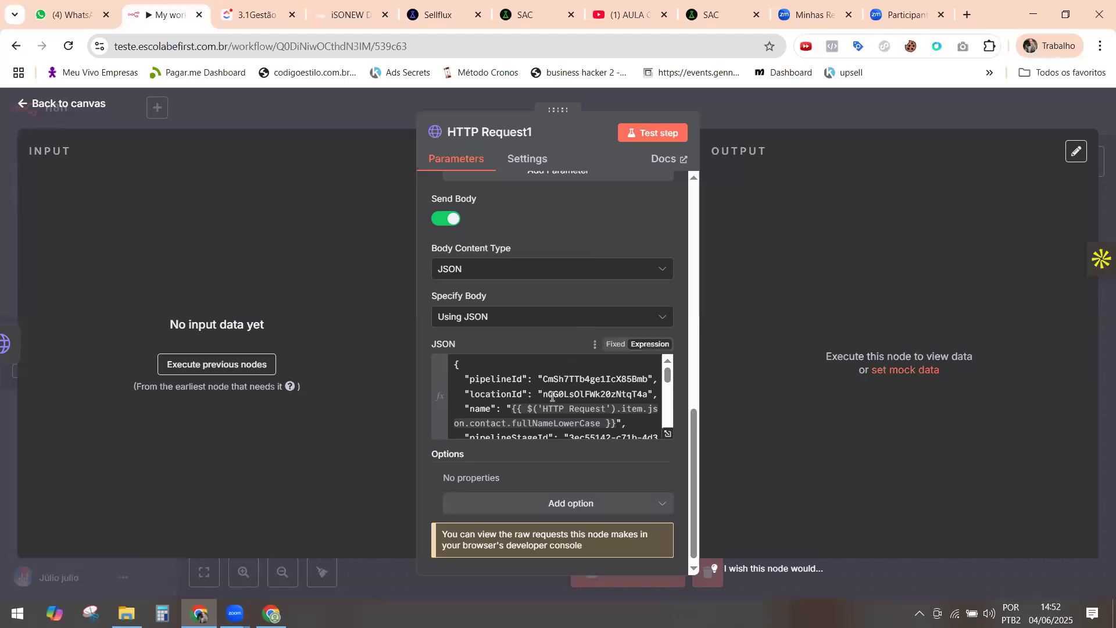
{"action": "left_click", "coordinate": [544, 397]}
{"action": "key", "text": "shift+Right"}
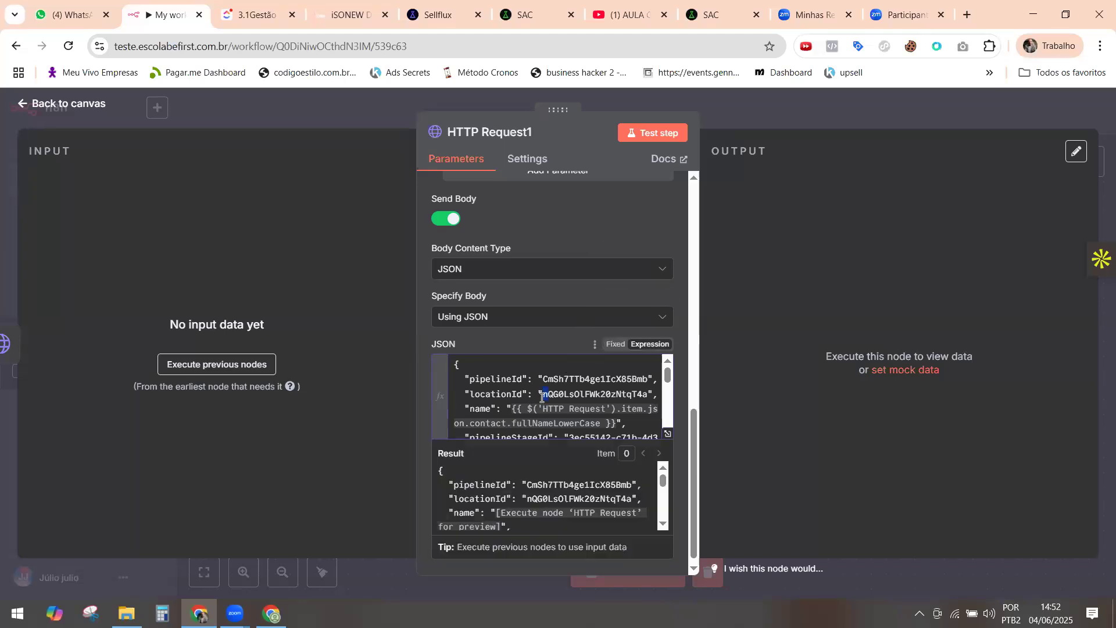
{"action": "key", "text": "shift+Right"}
{"action": "key", "text": "shift+Right"}
{"action": "key", "text": "shift+Right"}
{"action": "key", "text": "shift+Right"}
{"action": "key", "text": "shift+Right"}
{"action": "key", "text": "shift+Right"}
{"action": "key", "text": "shift+Right"}
{"action": "key", "text": "shift+Right"}
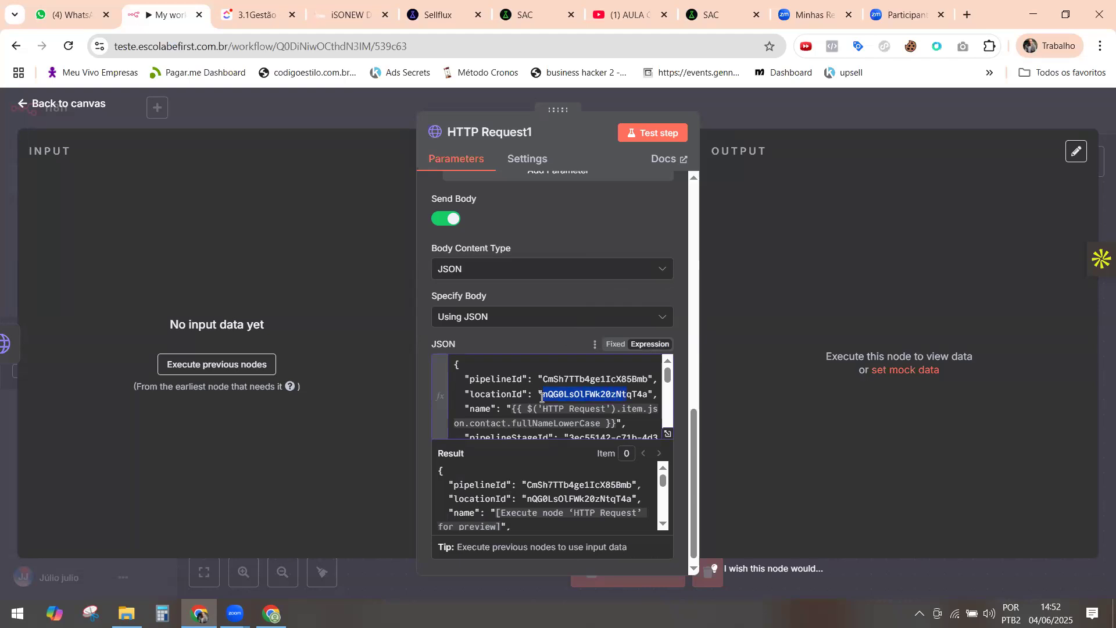
{"action": "key", "text": "ctrl+v"}
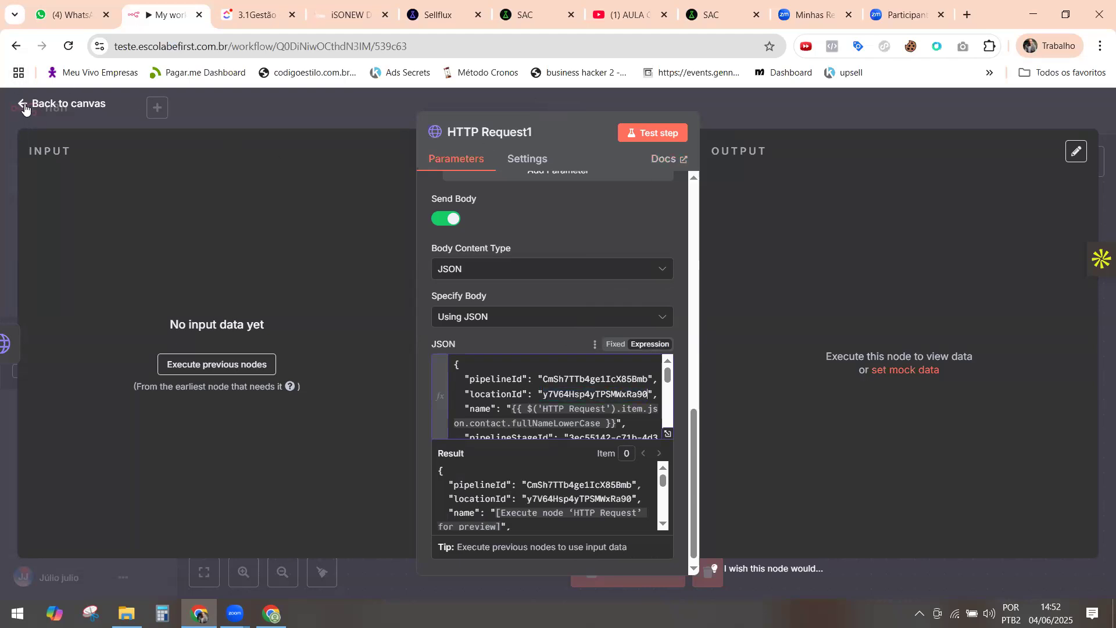
{"action": "left_click", "coordinate": [405, 222]}
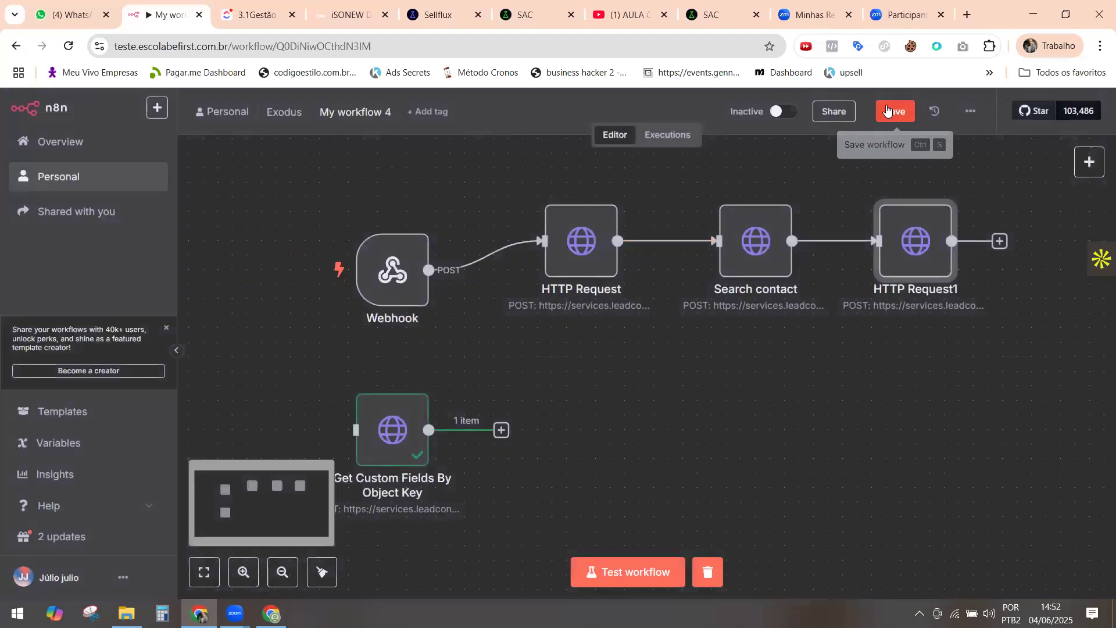
{"action": "left_click", "coordinate": [916, 120]}
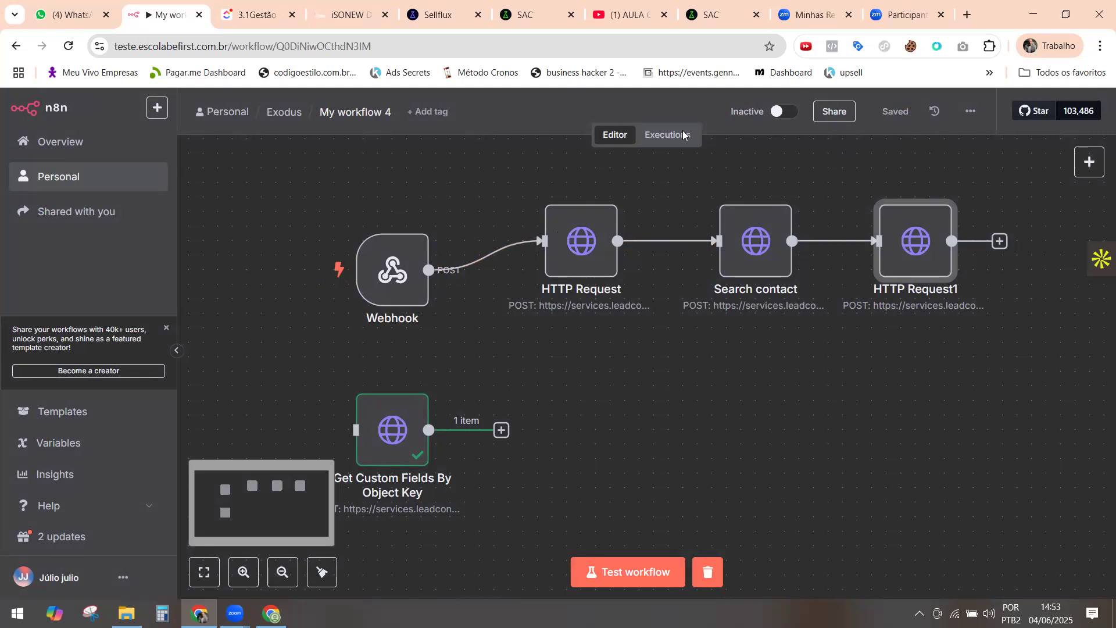
Copy the workflow's page address and open it in a new browser tab.
{"action": "left_click", "coordinate": [209, 47]}
{"action": "key", "text": "ctrl+c"}
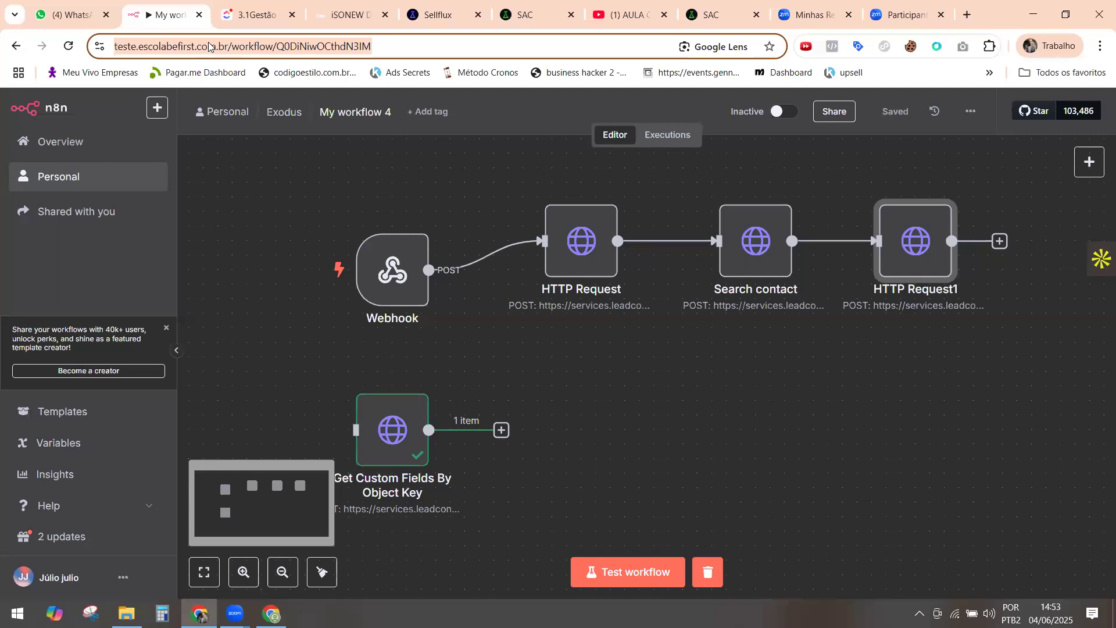
{"action": "left_click", "coordinate": [968, 16]}
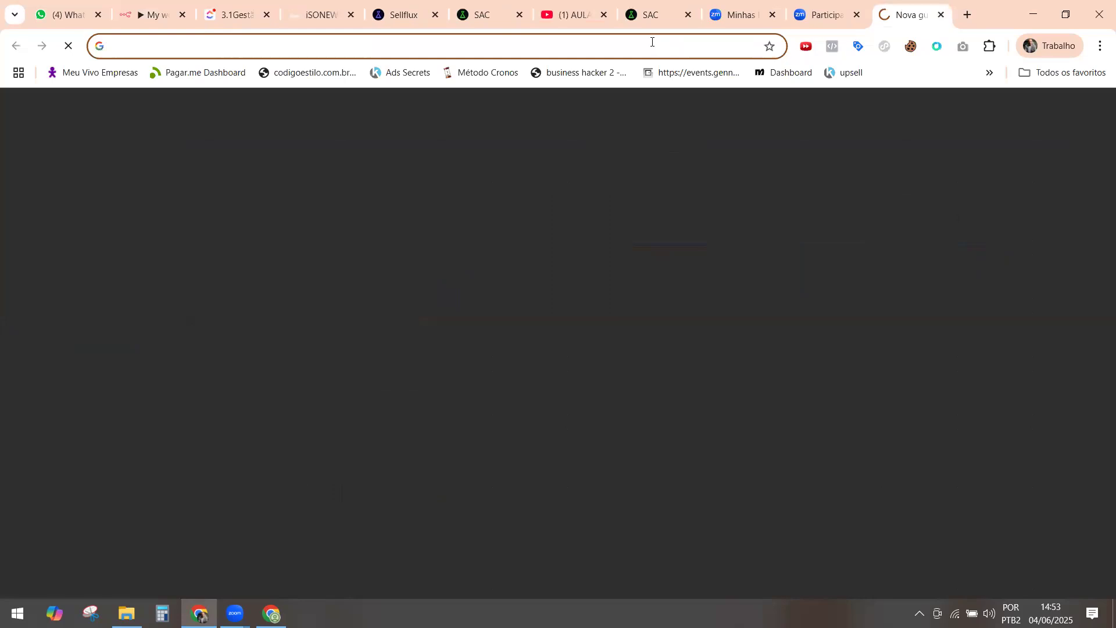
{"action": "key", "text": "ctrl+v"}
{"action": "key", "text": "Return"}
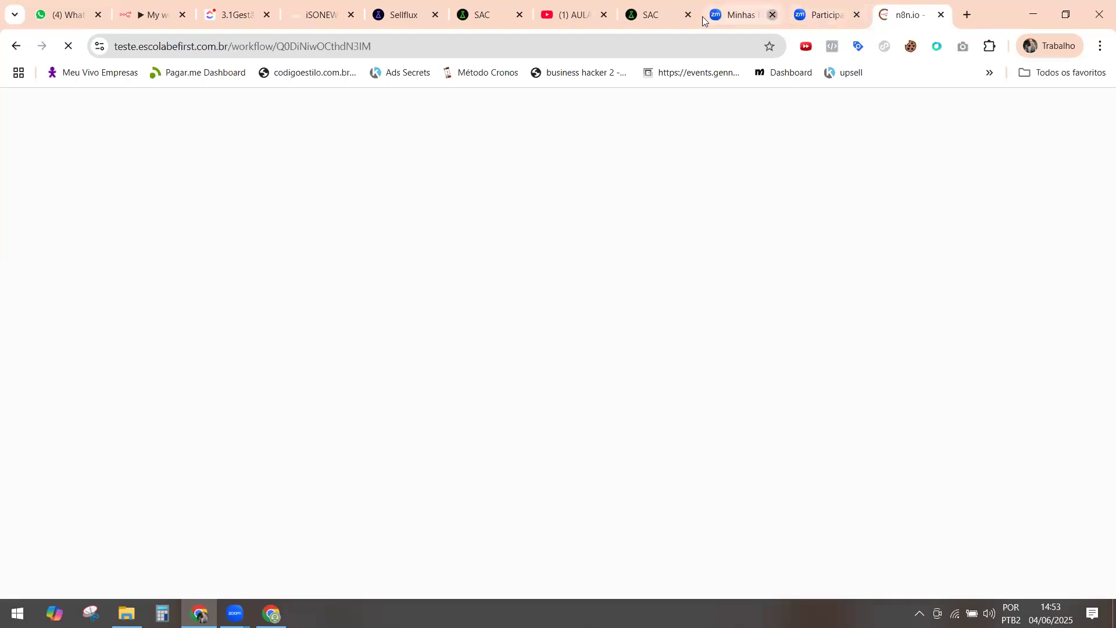
Close the Zoom, YouTube, SAC, Sellflux and Gestão browser tabs, and reopen the closed duplicate workflow tab.
{"action": "left_click", "coordinate": [772, 15]}
{"action": "left_click", "coordinate": [772, 15]}
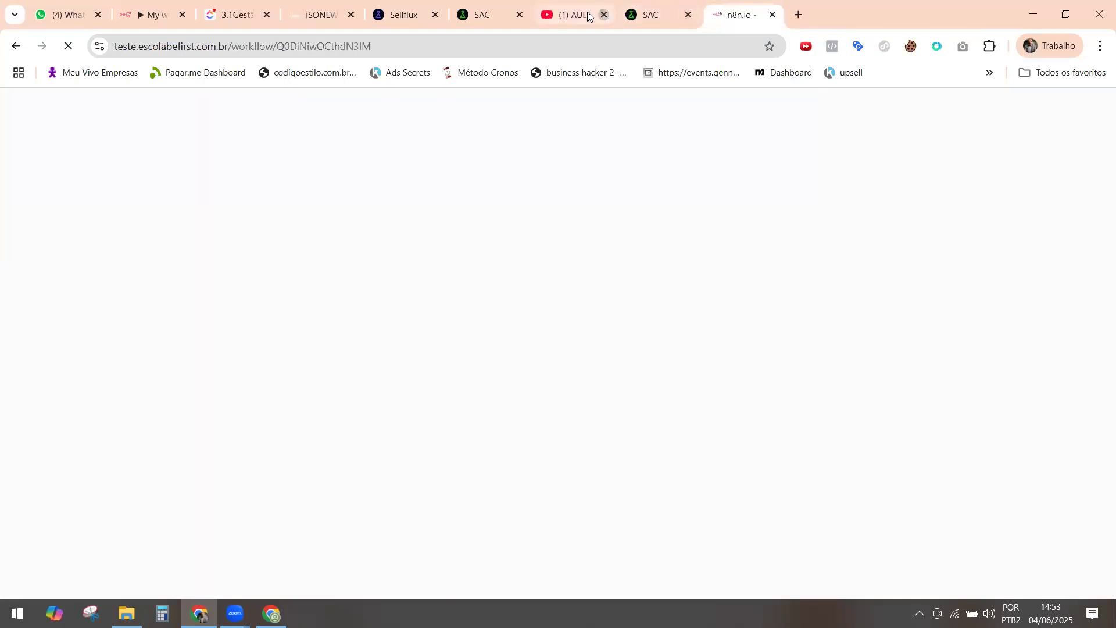
{"action": "left_click", "coordinate": [603, 15]}
{"action": "left_click", "coordinate": [603, 15]}
{"action": "left_click", "coordinate": [435, 16]}
{"action": "left_click", "coordinate": [435, 16]}
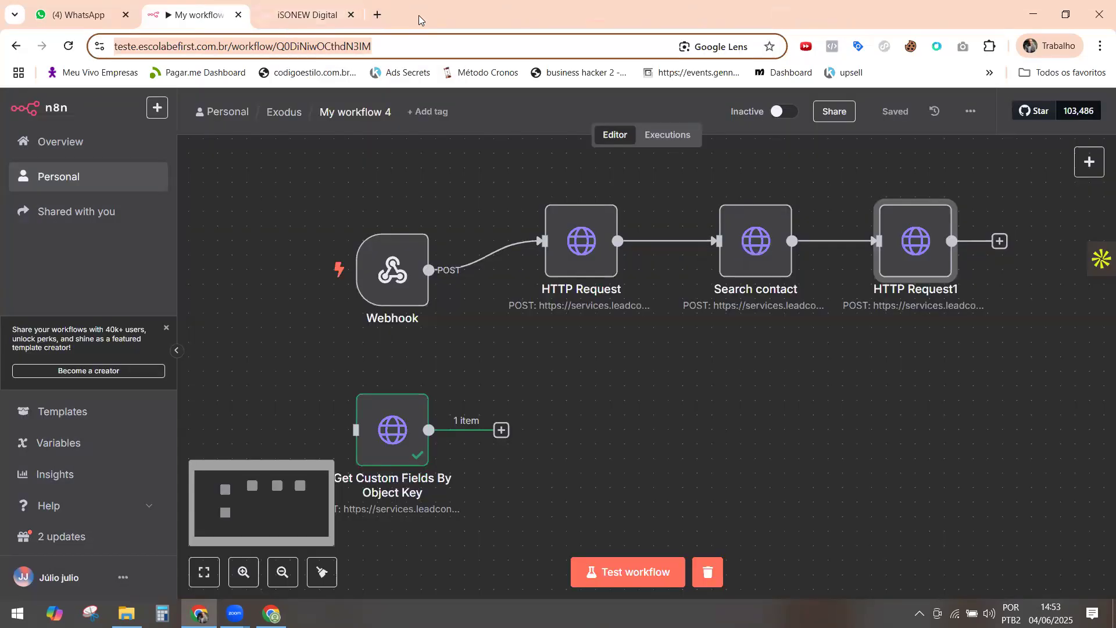
{"action": "right_click", "coordinate": [601, 14]}
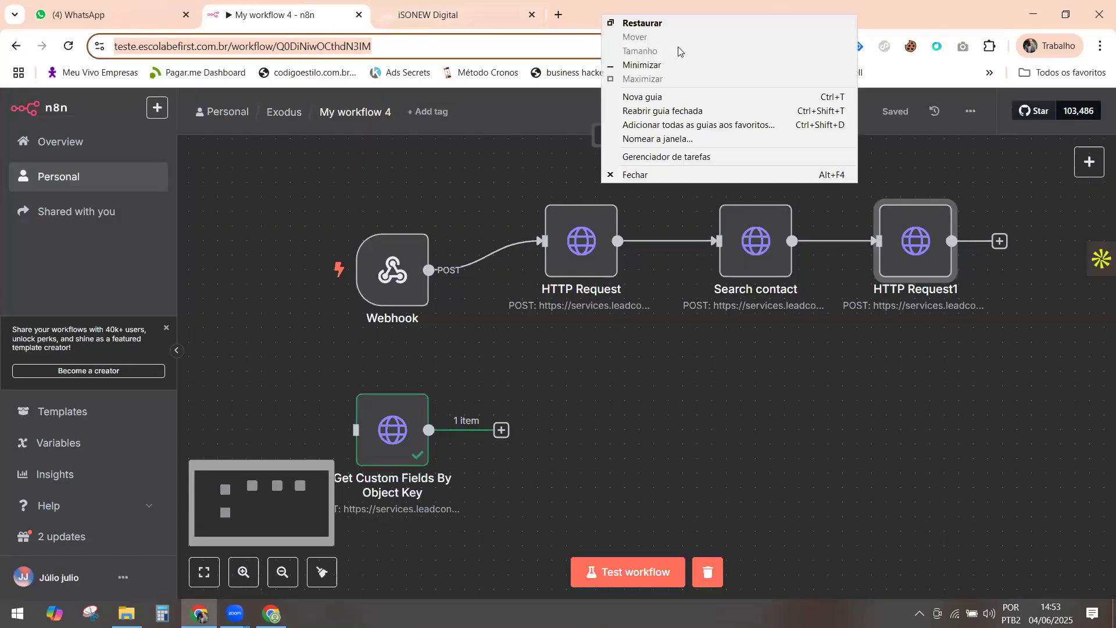
{"action": "left_click", "coordinate": [674, 111]}
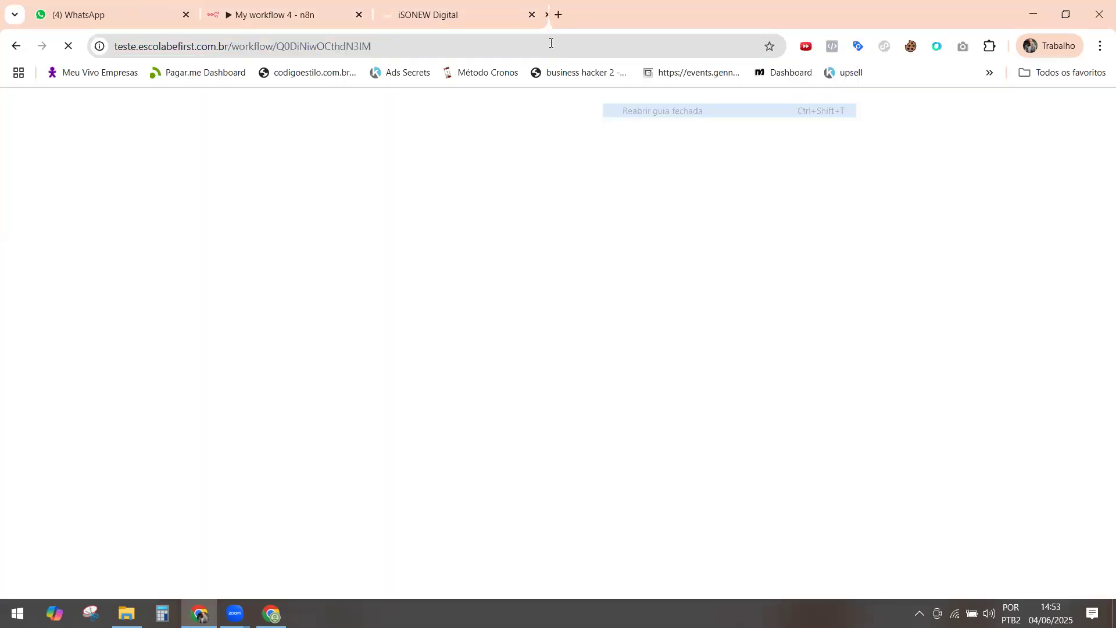
Close the iSONEW tab, then run the Get Custom Fields By Object Key node in the duplicate workflow tab and open its output.
{"action": "left_click", "coordinate": [532, 14]}
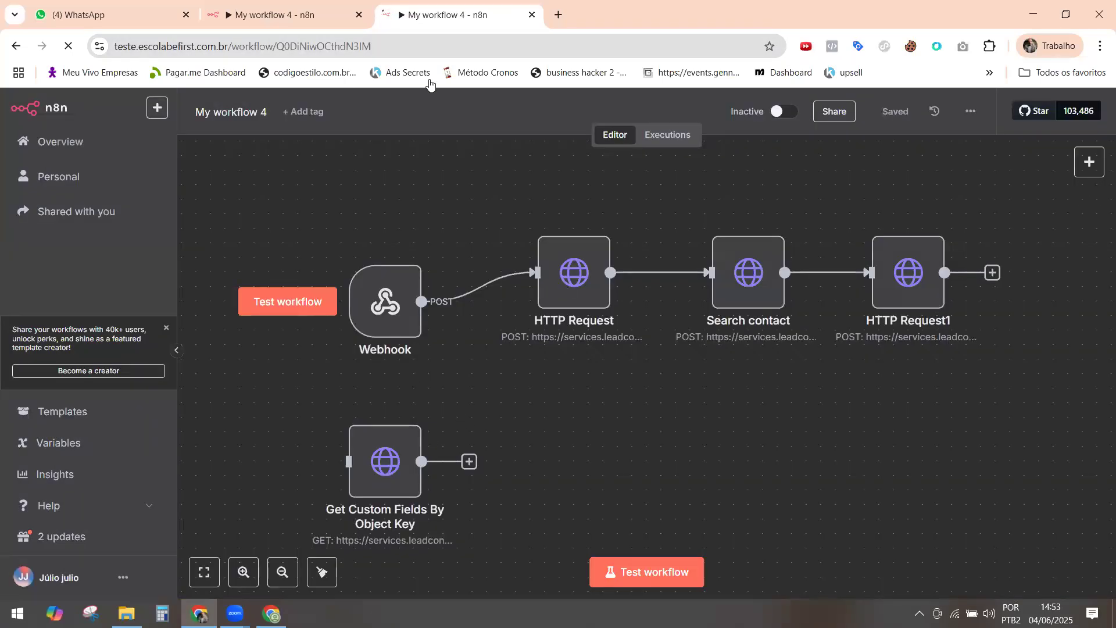
{"action": "left_click", "coordinate": [279, 19]}
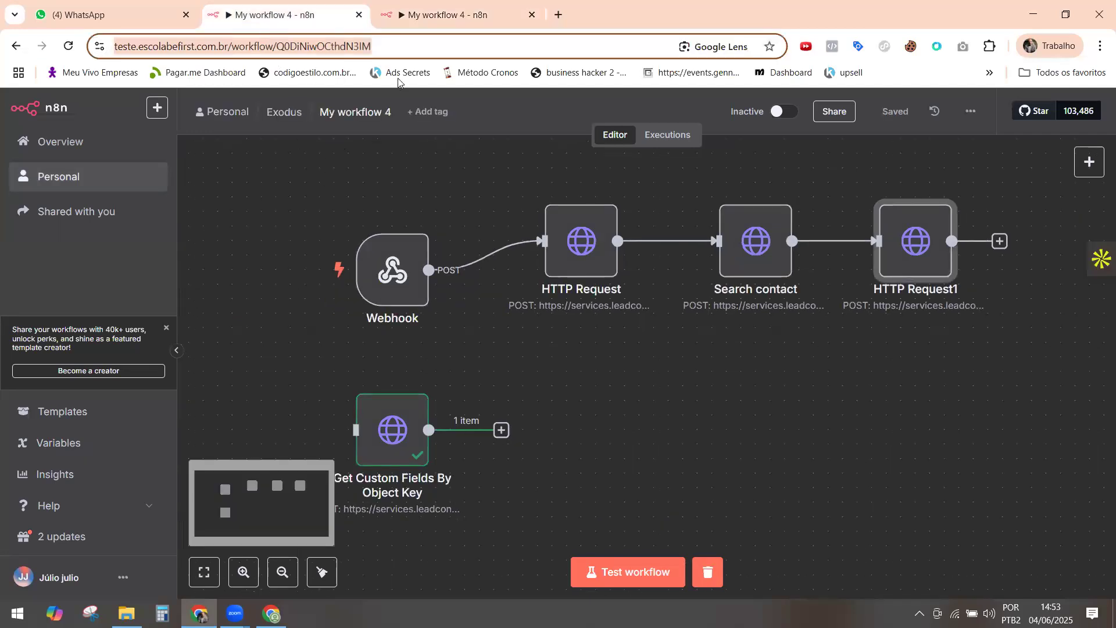
{"action": "left_click", "coordinate": [457, 23]}
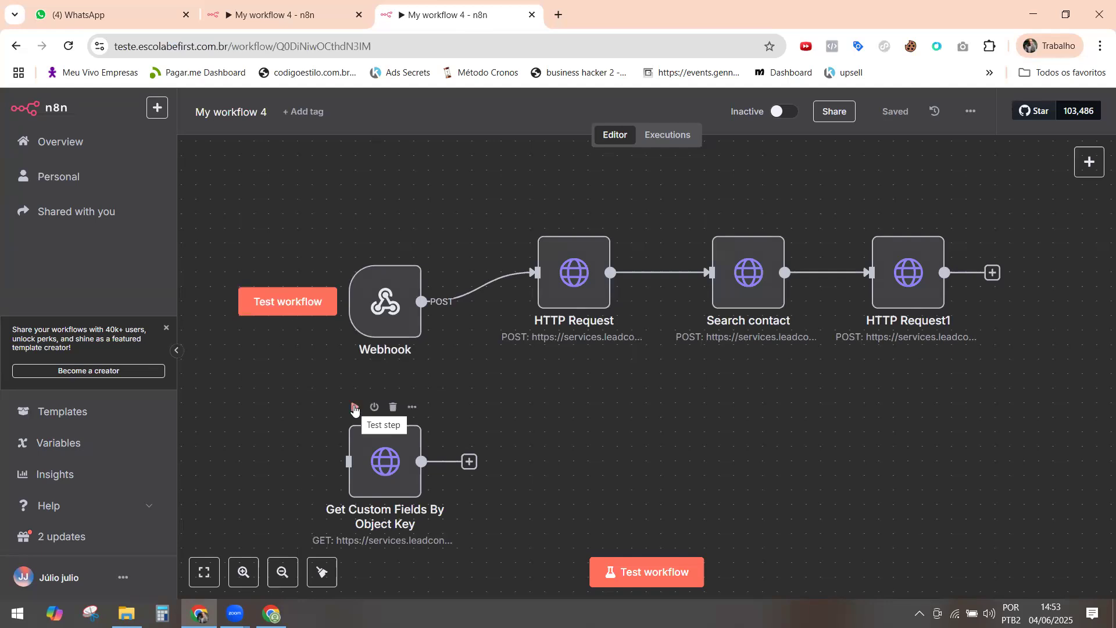
{"action": "left_click", "coordinate": [355, 406]}
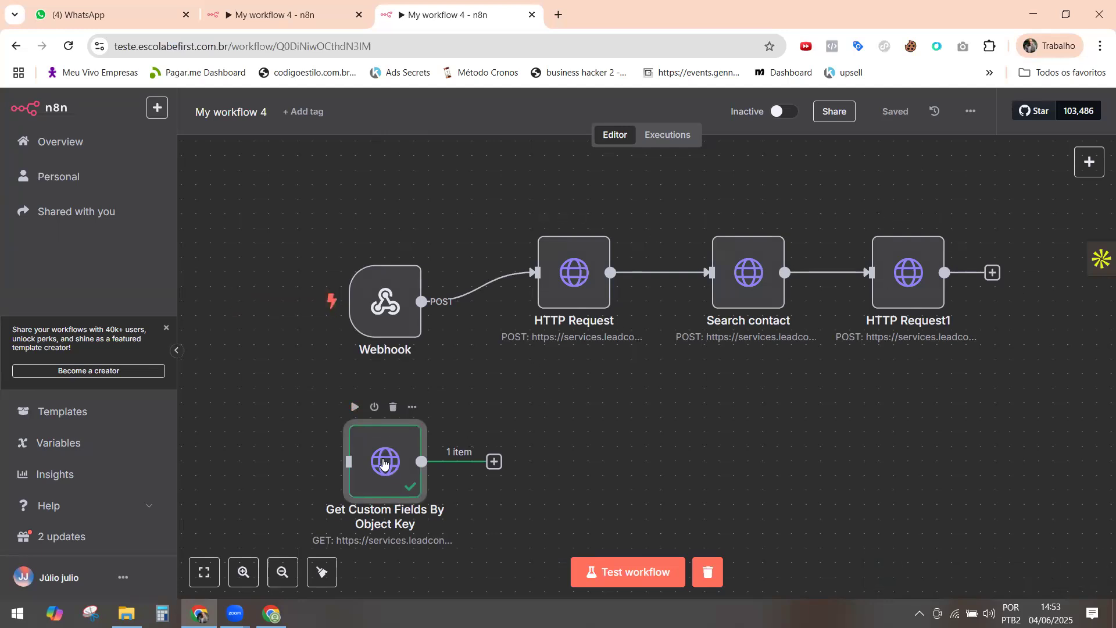
{"action": "double_click", "coordinate": [398, 439]}
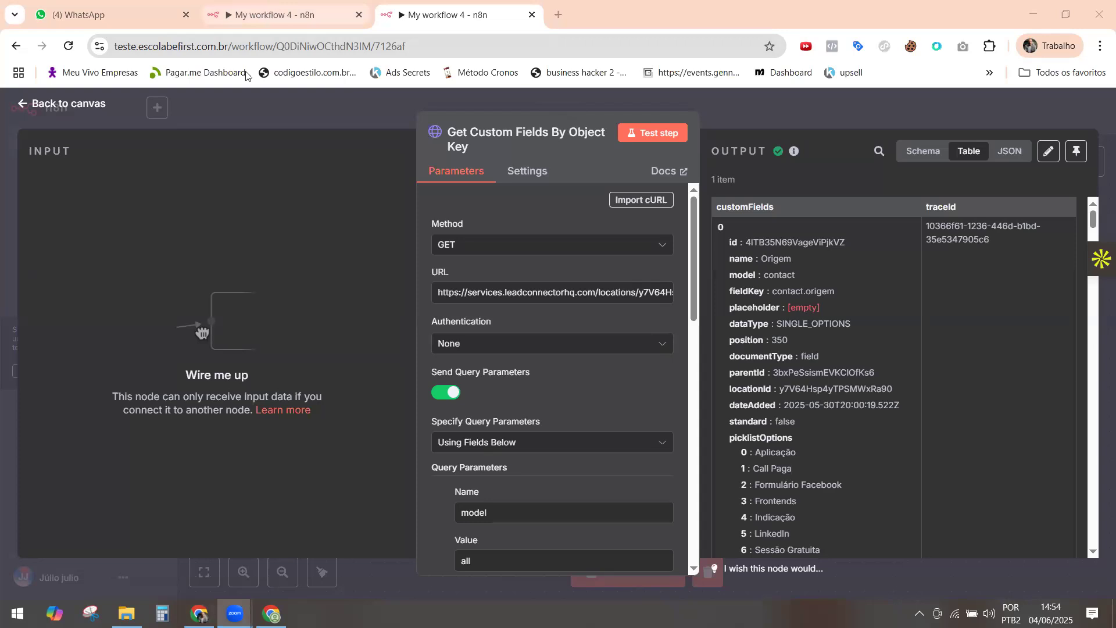
In the original workflow tab, open the HTTP Request node's JSON body in the expanded expression editor.
{"action": "left_click", "coordinate": [267, 11]}
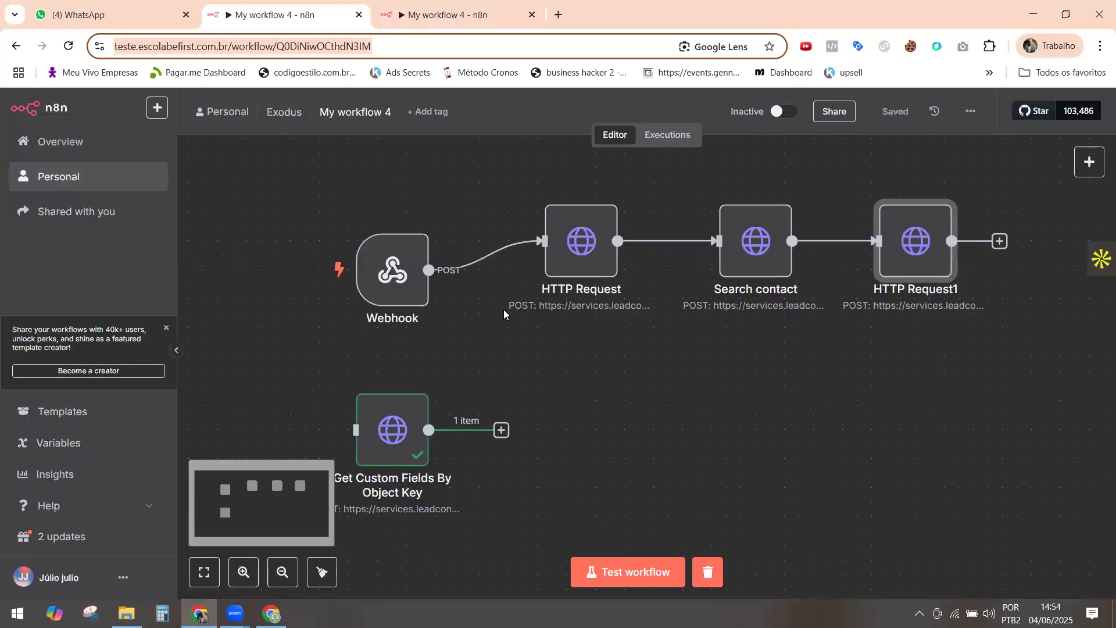
{"action": "left_click", "coordinate": [570, 239]}
{"action": "double_click", "coordinate": [570, 240]}
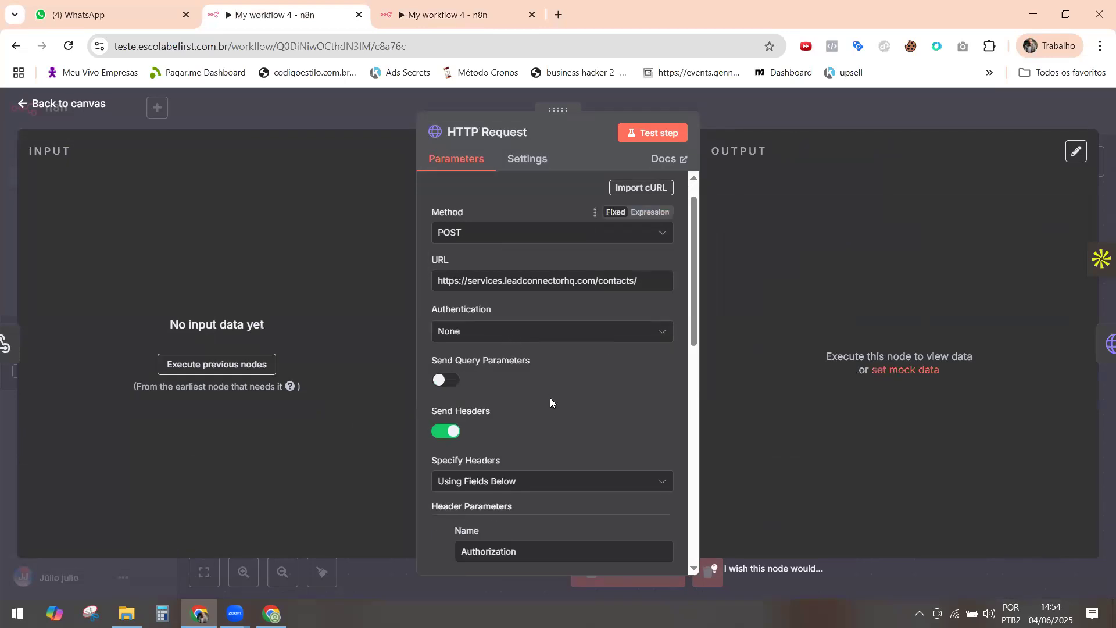
{"action": "scroll", "coordinate": [550, 398], "scroll_direction": "down", "scroll_amount": 7}
{"action": "scroll", "coordinate": [555, 404], "scroll_direction": "down", "scroll_amount": 3}
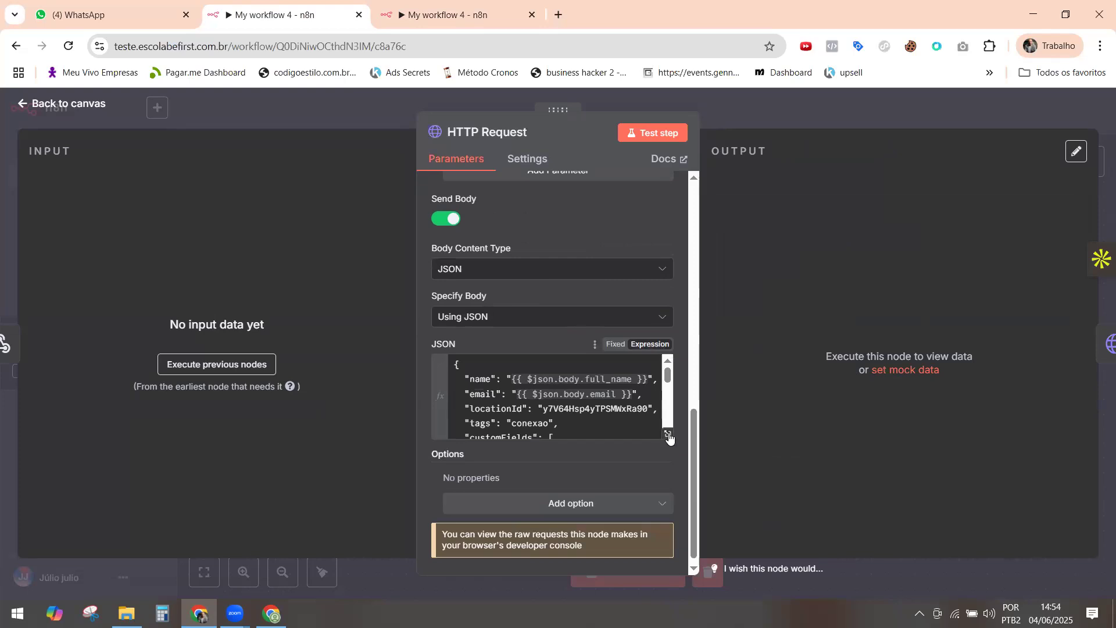
{"action": "left_click", "coordinate": [523, 410]}
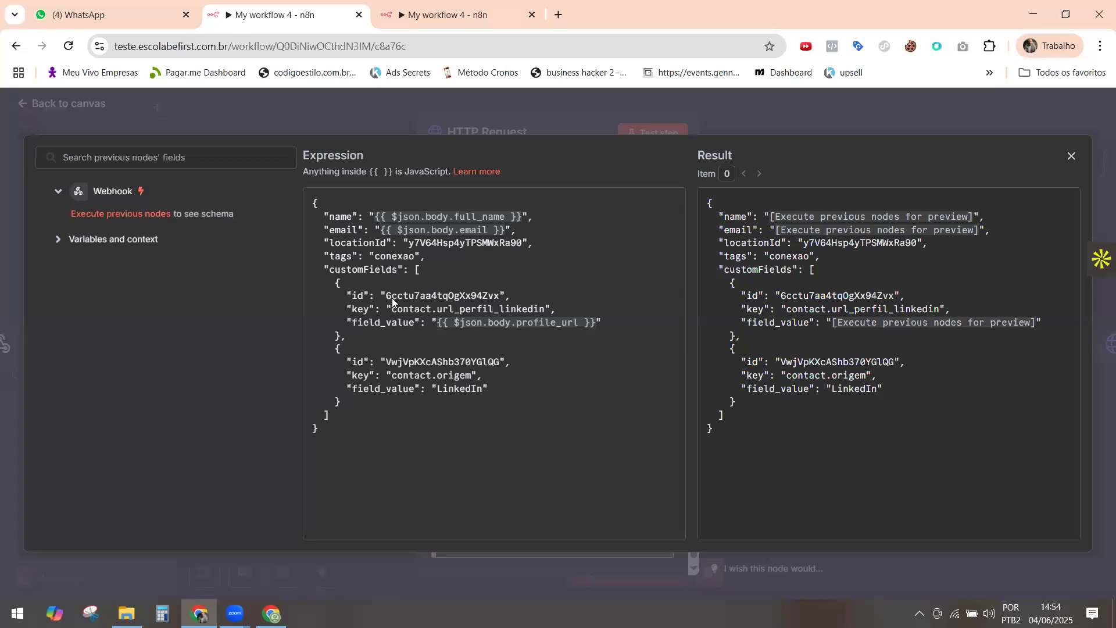
Find the URL Perfil LinkedIn field in the duplicate tab's custom fields output and copy its id.
{"action": "left_click", "coordinate": [431, 15]}
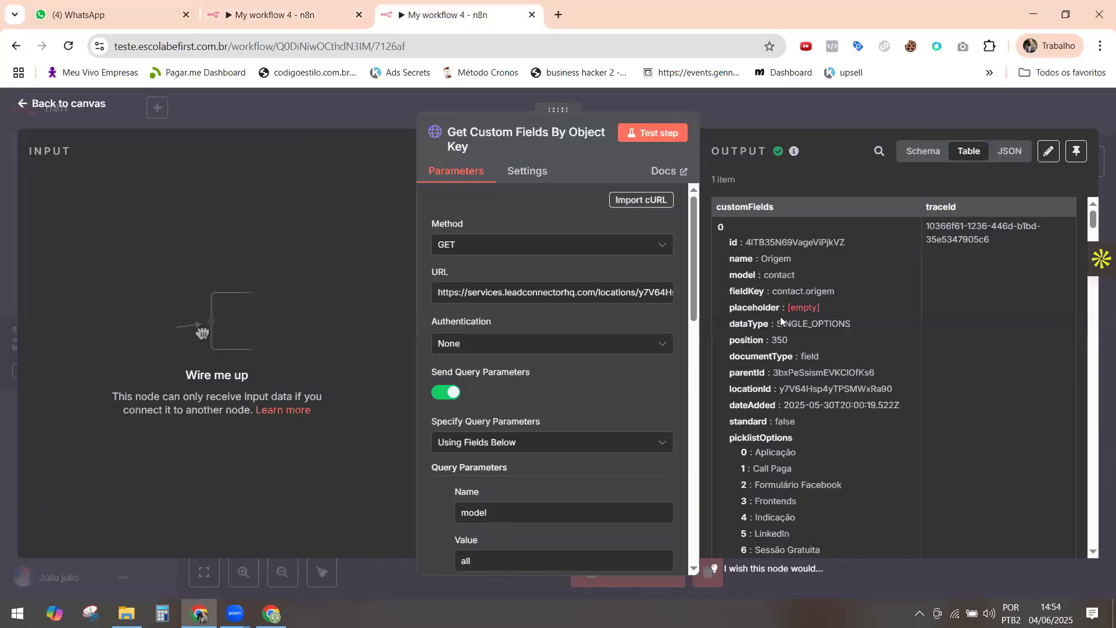
{"action": "scroll", "coordinate": [801, 305], "scroll_direction": "down", "scroll_amount": 2}
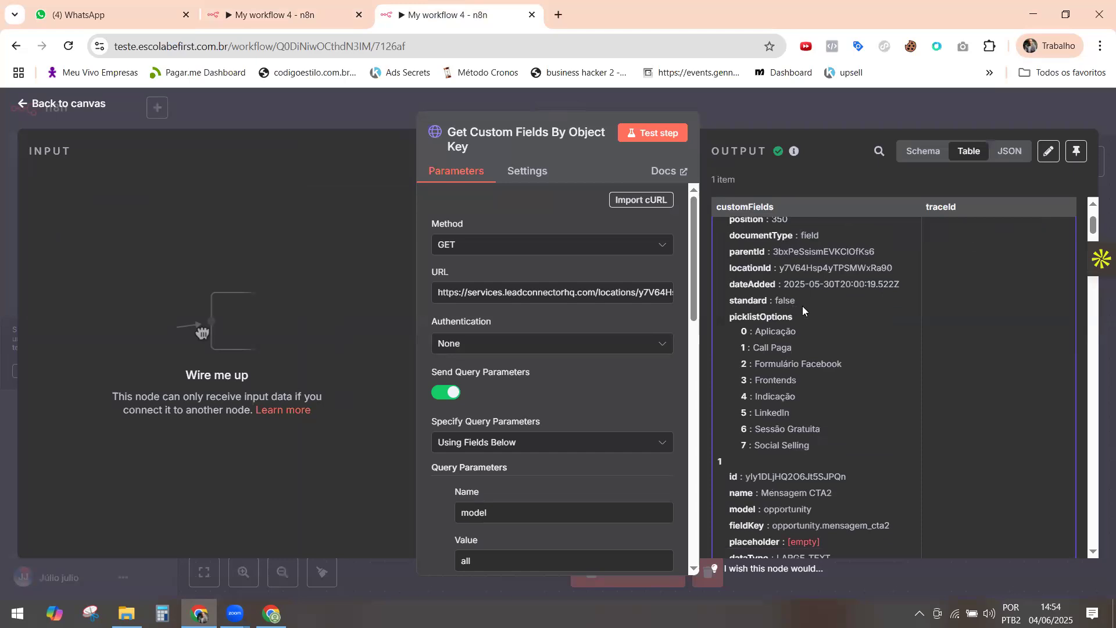
{"action": "scroll", "coordinate": [802, 306], "scroll_direction": "up", "scroll_amount": 2}
{"action": "scroll", "coordinate": [793, 300], "scroll_direction": "down", "scroll_amount": 6}
{"action": "scroll", "coordinate": [795, 308], "scroll_direction": "down", "scroll_amount": 12}
{"action": "scroll", "coordinate": [797, 316], "scroll_direction": "down", "scroll_amount": 7}
{"action": "scroll", "coordinate": [823, 320], "scroll_direction": "down", "scroll_amount": 8}
{"action": "scroll", "coordinate": [831, 336], "scroll_direction": "down", "scroll_amount": 8}
{"action": "scroll", "coordinate": [831, 336], "scroll_direction": "down", "scroll_amount": 8}
{"action": "scroll", "coordinate": [831, 336], "scroll_direction": "down", "scroll_amount": 8}
{"action": "scroll", "coordinate": [830, 336], "scroll_direction": "down", "scroll_amount": 5}
{"action": "scroll", "coordinate": [832, 336], "scroll_direction": "down", "scroll_amount": 8}
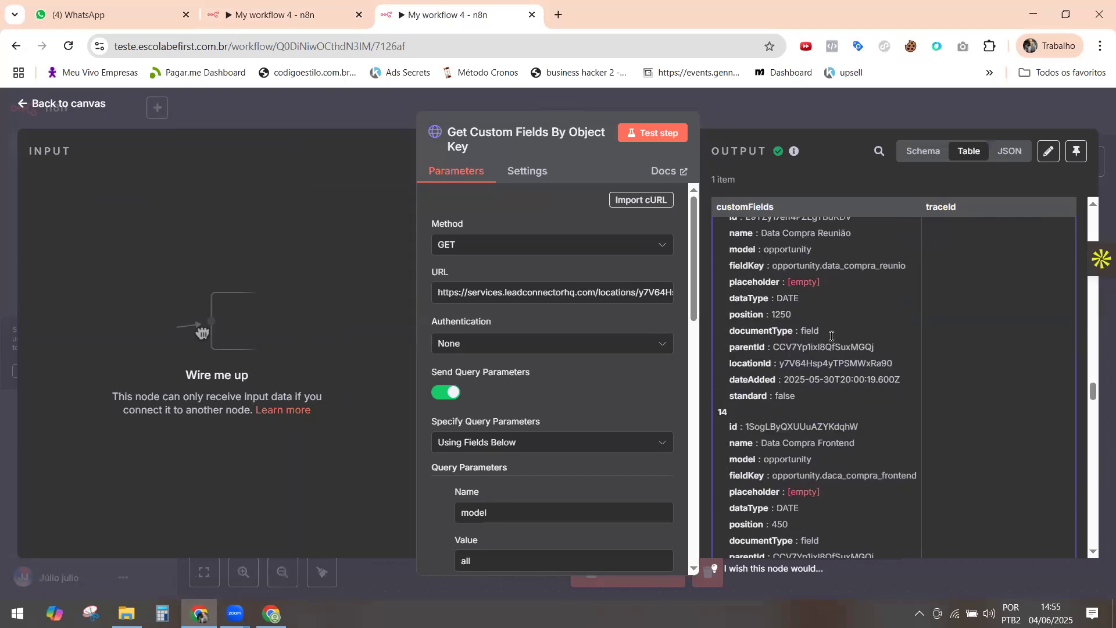
{"action": "scroll", "coordinate": [832, 339], "scroll_direction": "down", "scroll_amount": 6}
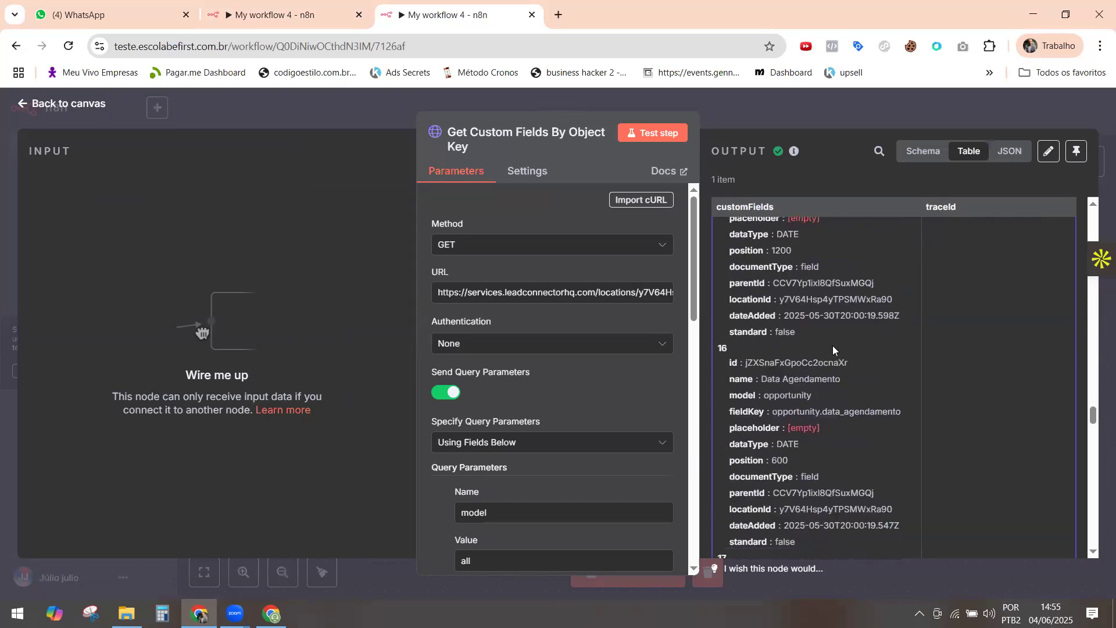
{"action": "scroll", "coordinate": [836, 353], "scroll_direction": "down", "scroll_amount": 7}
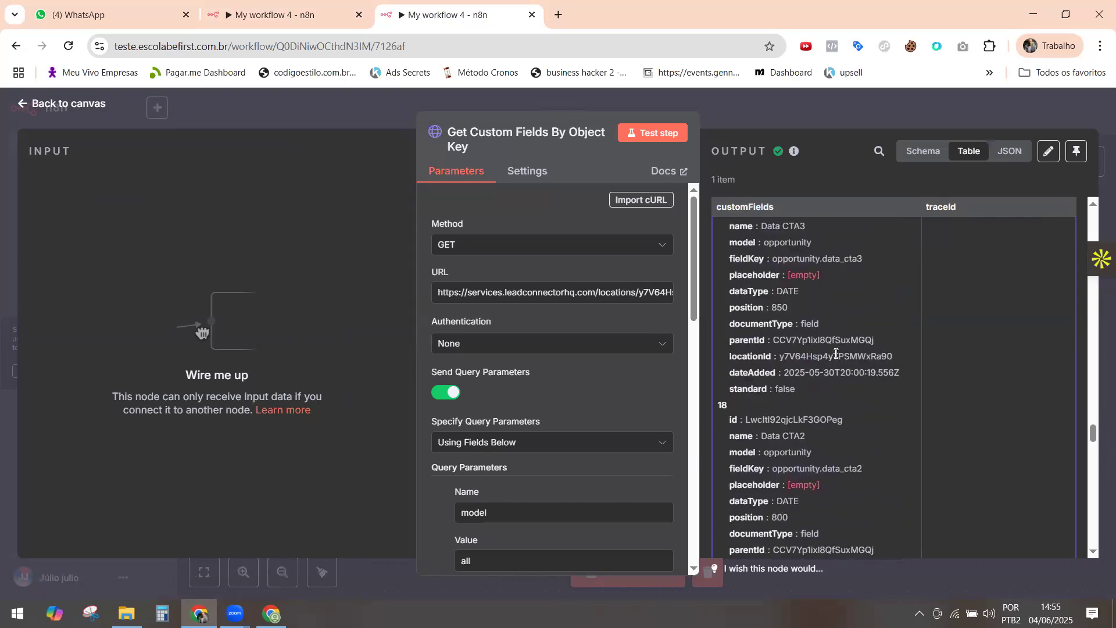
{"action": "scroll", "coordinate": [836, 353], "scroll_direction": "down", "scroll_amount": 9}
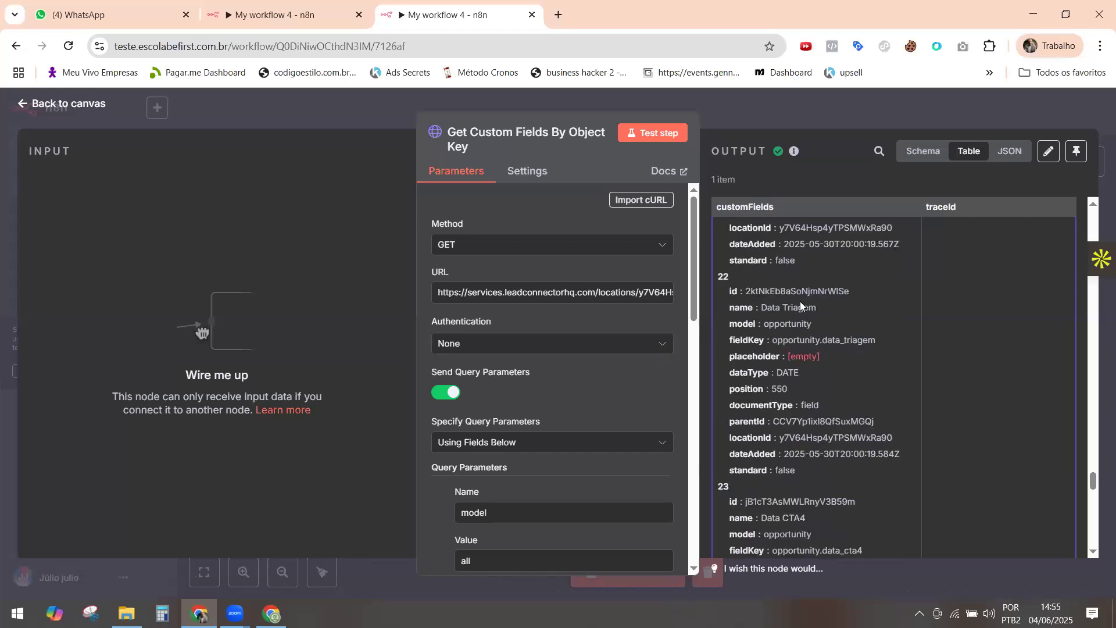
{"action": "scroll", "coordinate": [816, 370], "scroll_direction": "down", "scroll_amount": 8}
{"action": "scroll", "coordinate": [819, 377], "scroll_direction": "down", "scroll_amount": 8}
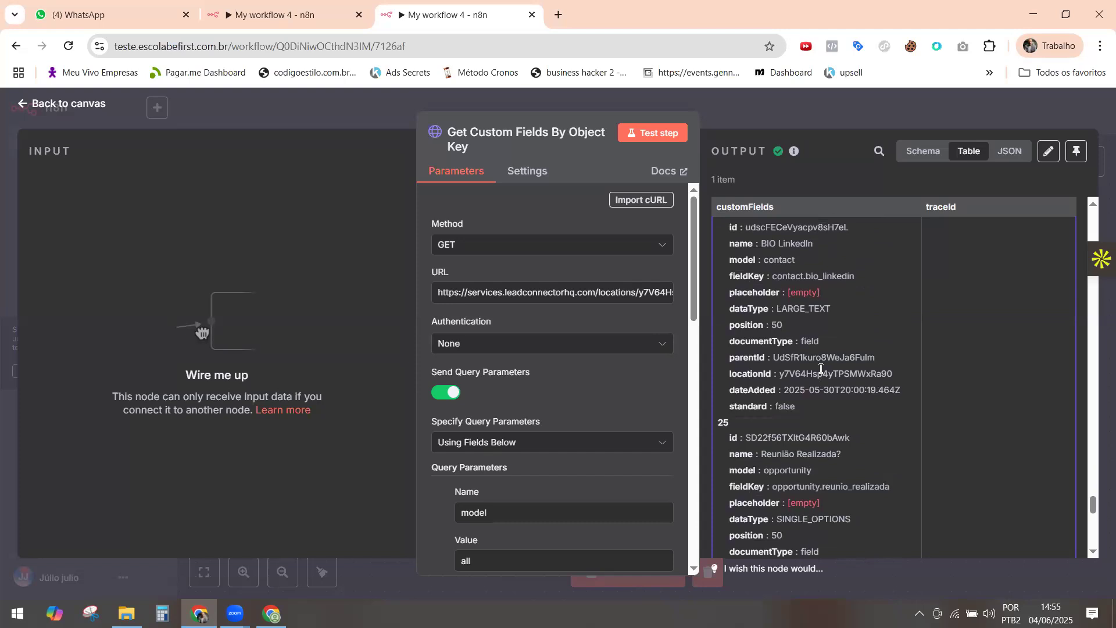
{"action": "scroll", "coordinate": [822, 378], "scroll_direction": "down", "scroll_amount": 10}
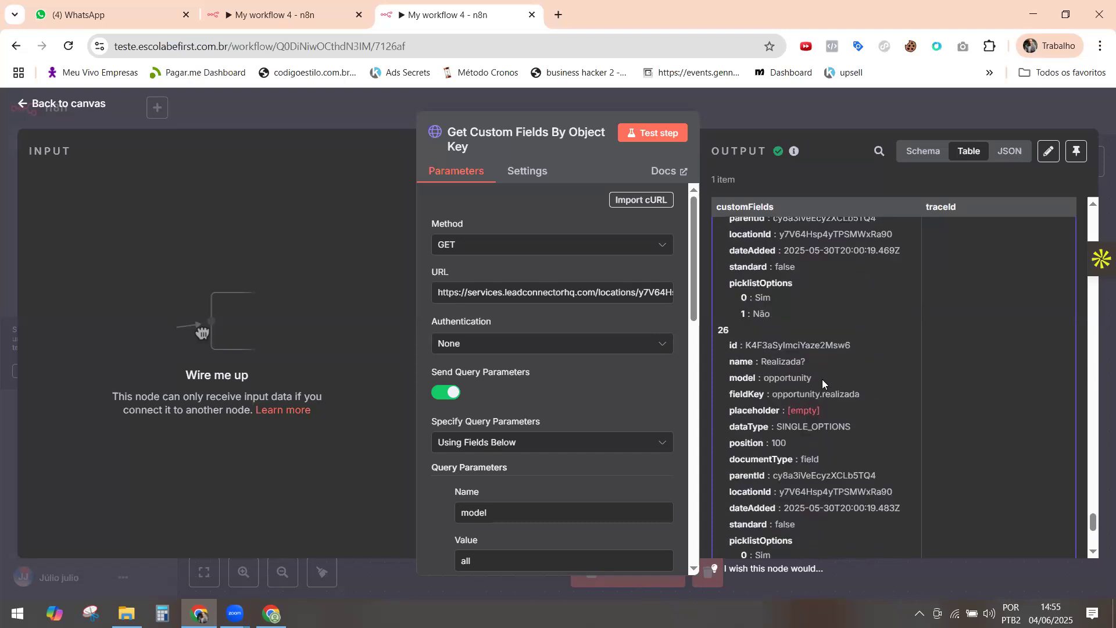
{"action": "scroll", "coordinate": [823, 384], "scroll_direction": "down", "scroll_amount": 3}
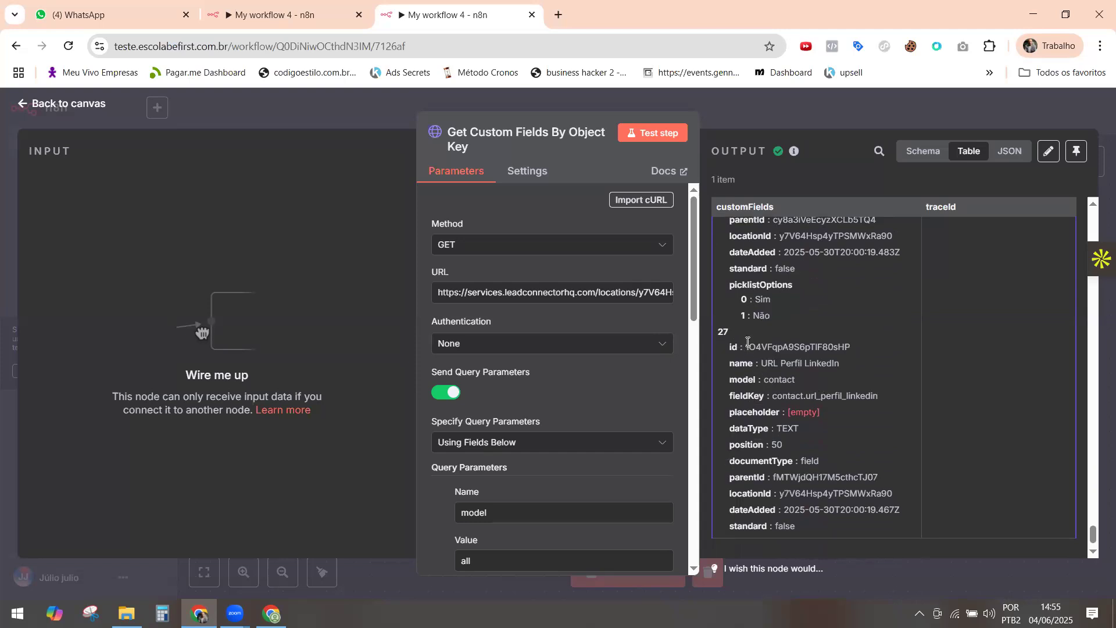
{"action": "left_click_drag", "start_coordinate": [747, 346], "coordinate": [852, 345]}
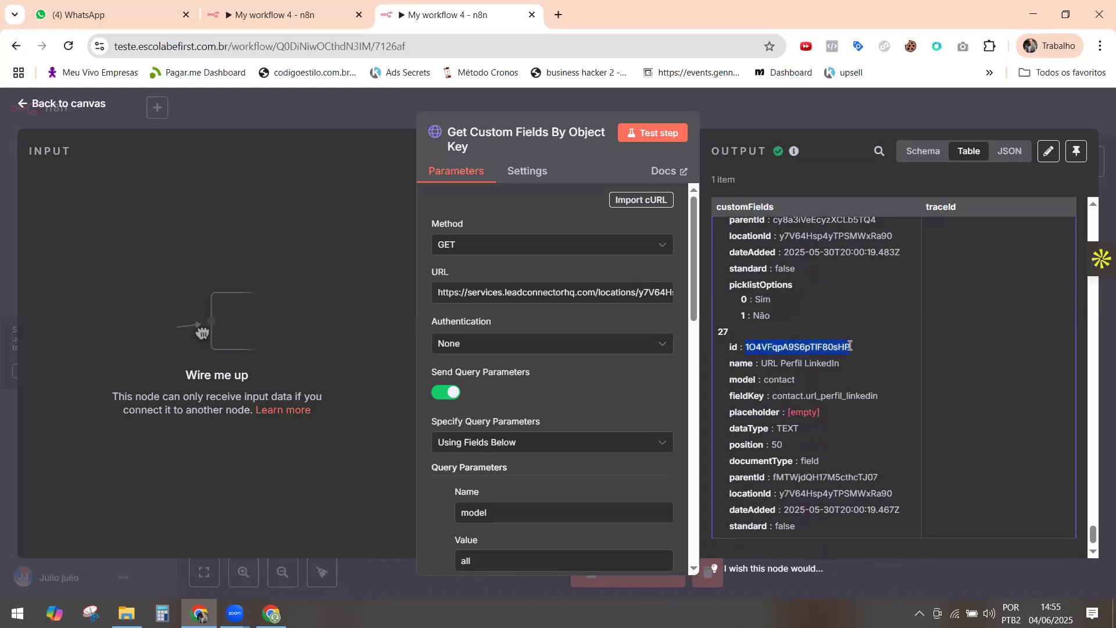
{"action": "right_click", "coordinate": [850, 345]}
{"action": "left_click", "coordinate": [883, 367]}
Replace the id paired with contact.url_perfil_linkedin in the HTTP Request node's JSON body with the copied field id.
{"action": "left_click", "coordinate": [309, 9]}
{"action": "left_click", "coordinate": [395, 295]}
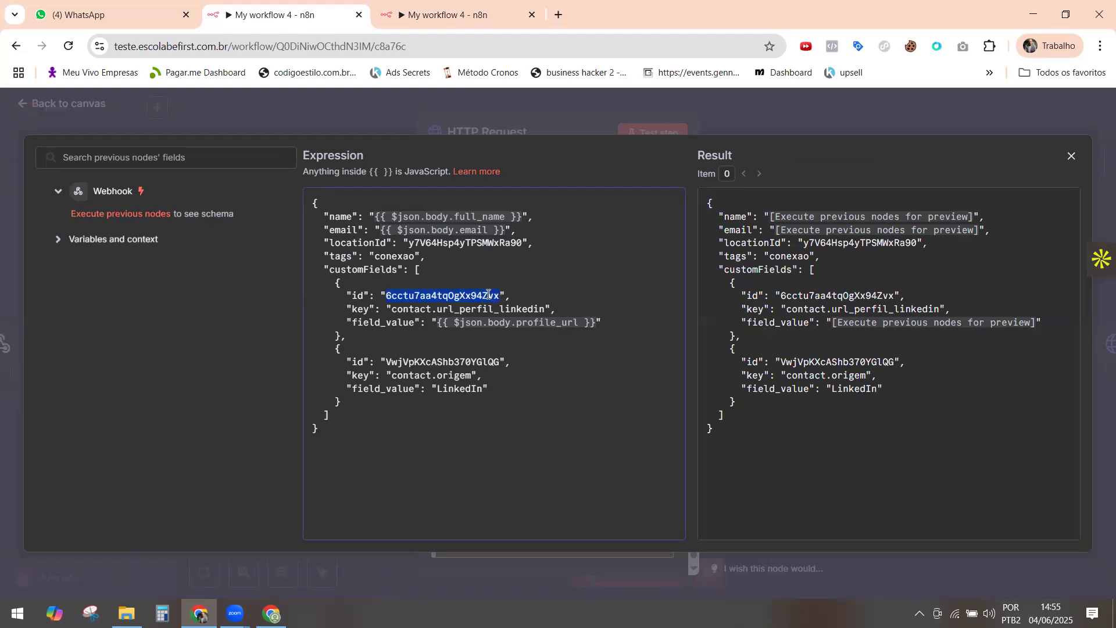
{"action": "key", "text": "ctrl+v"}
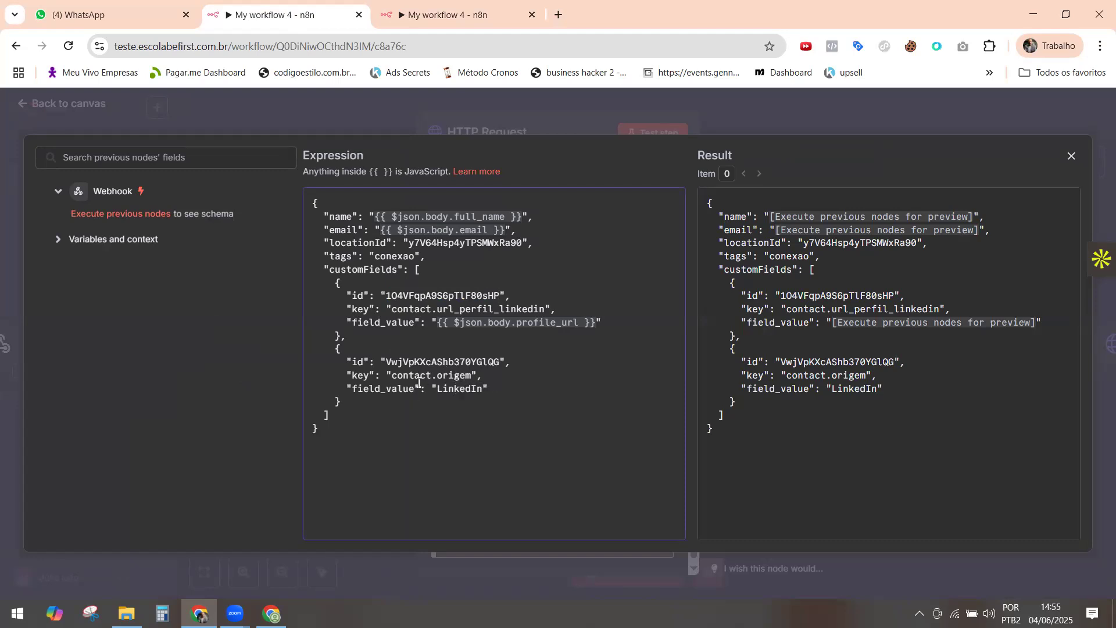
Find the Origem field in the duplicate workflow tab's custom fields output and copy its id.
{"action": "left_click", "coordinate": [440, 16]}
{"action": "scroll", "coordinate": [839, 368], "scroll_direction": "down", "scroll_amount": 1}
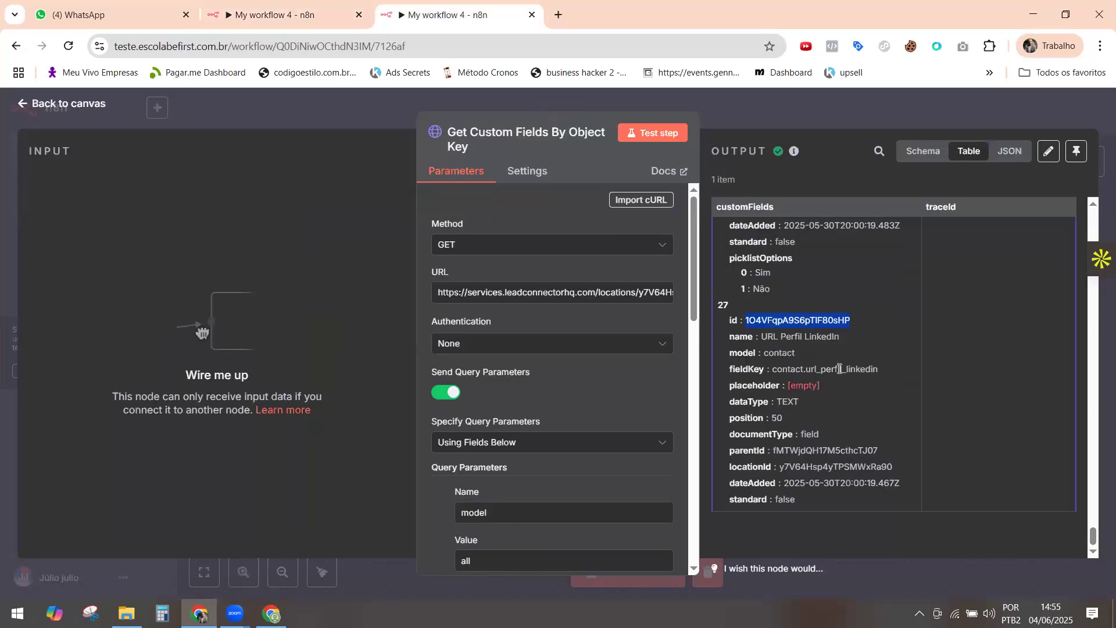
{"action": "scroll", "coordinate": [839, 368], "scroll_direction": "up", "scroll_amount": 8}
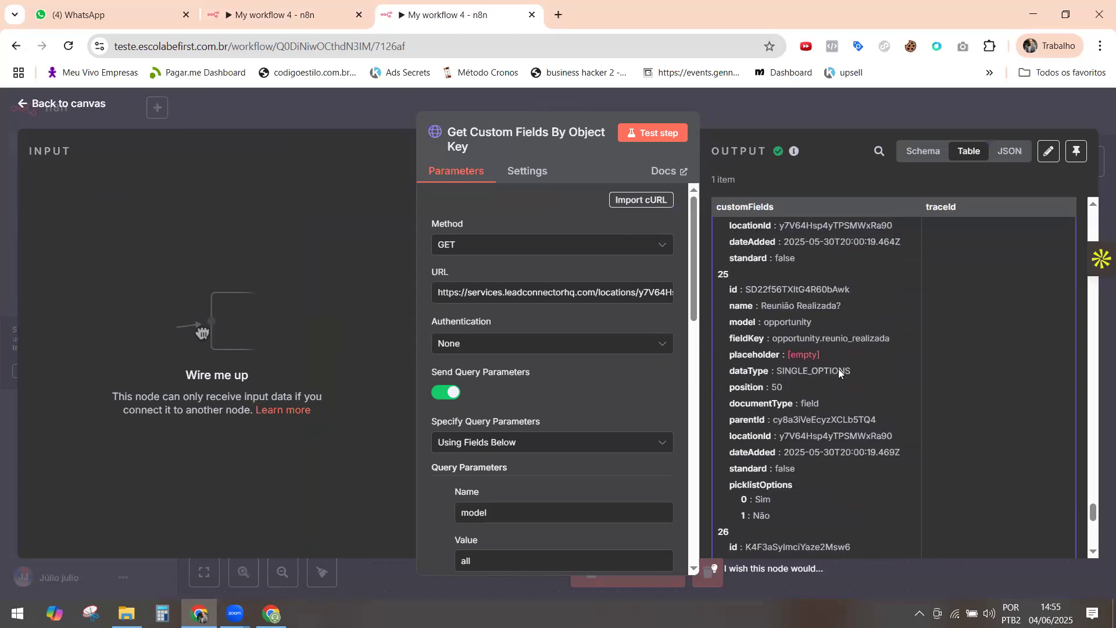
{"action": "scroll", "coordinate": [838, 369], "scroll_direction": "up", "scroll_amount": 6}
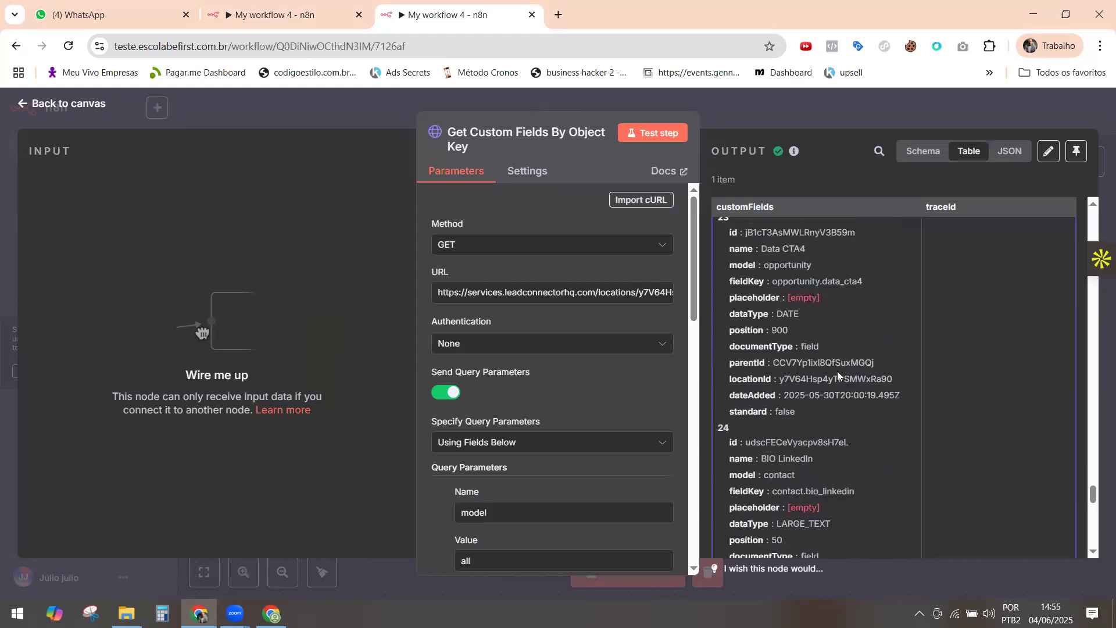
{"action": "scroll", "coordinate": [838, 373], "scroll_direction": "up", "scroll_amount": 8}
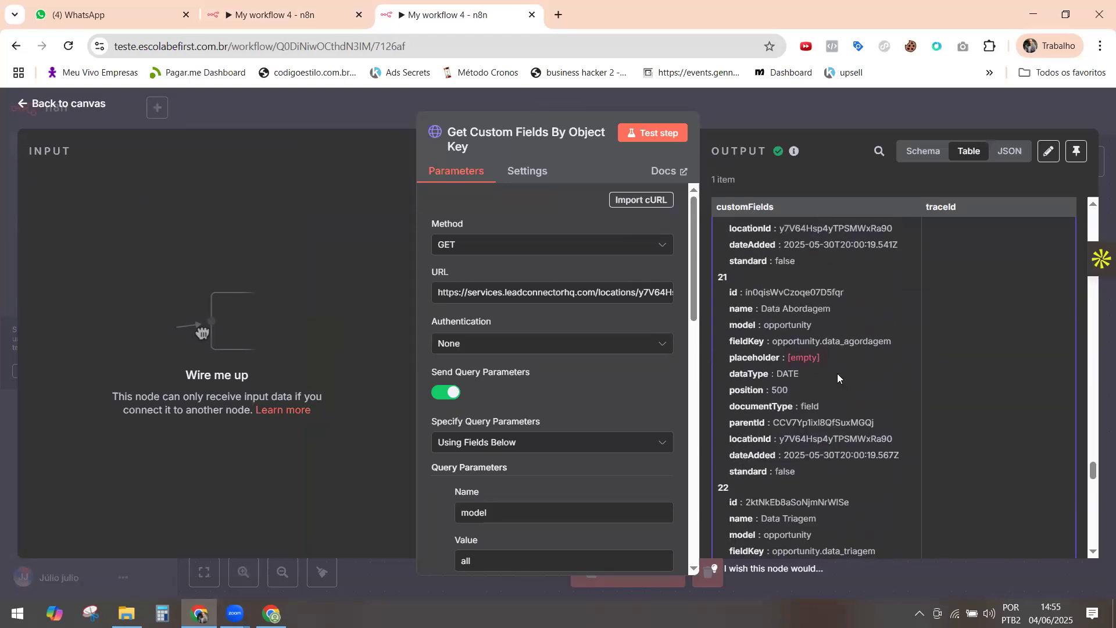
{"action": "scroll", "coordinate": [837, 374], "scroll_direction": "up", "scroll_amount": 10}
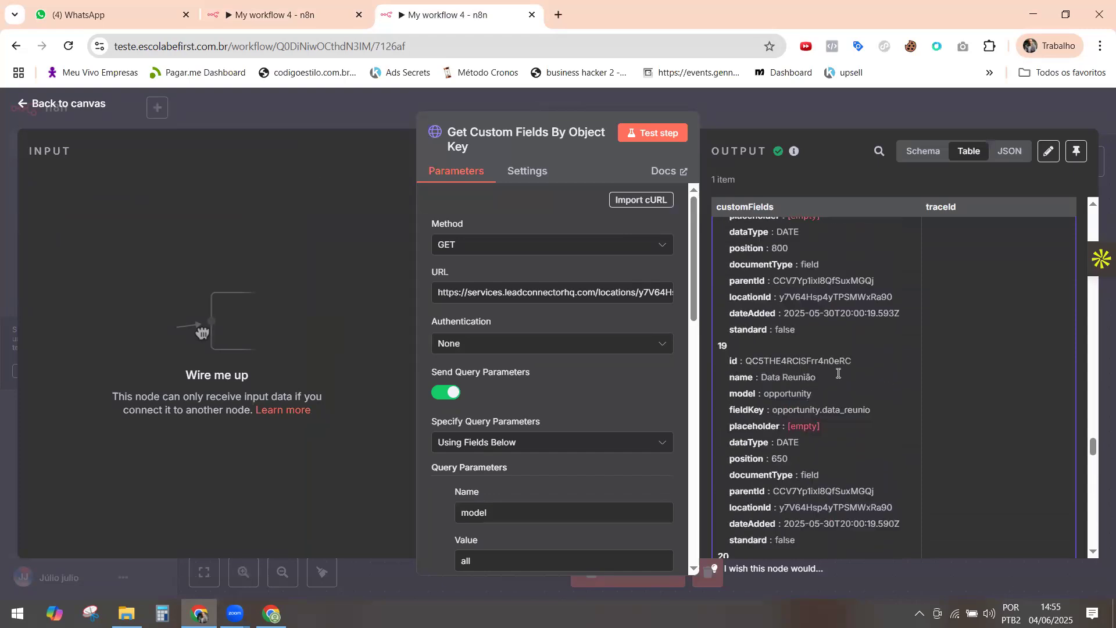
{"action": "scroll", "coordinate": [838, 375], "scroll_direction": "up", "scroll_amount": 6}
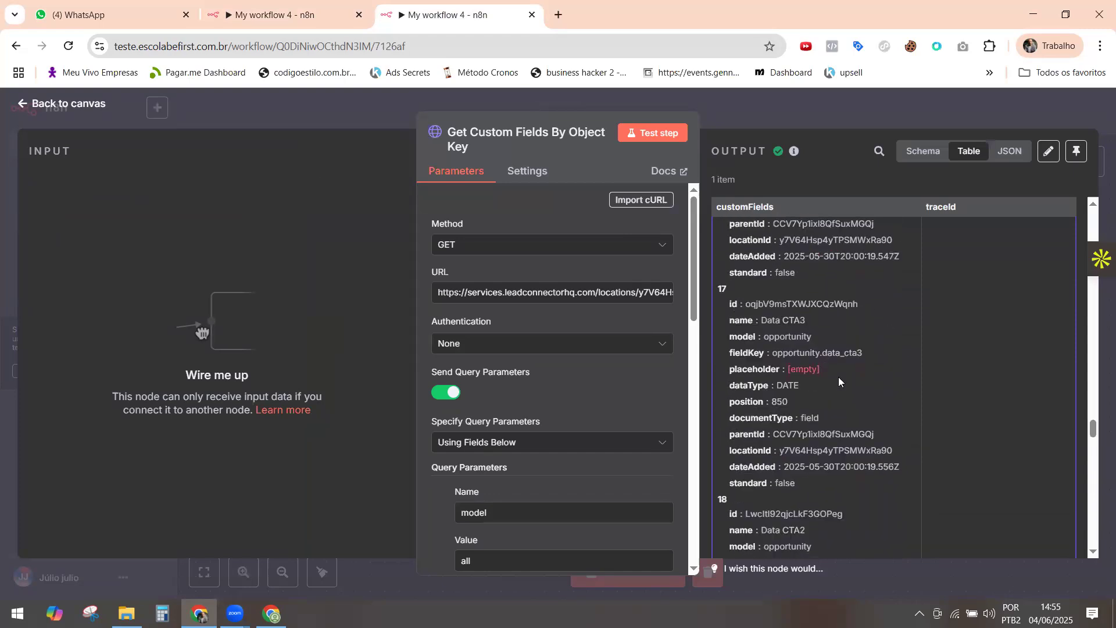
{"action": "scroll", "coordinate": [838, 379], "scroll_direction": "up", "scroll_amount": 6}
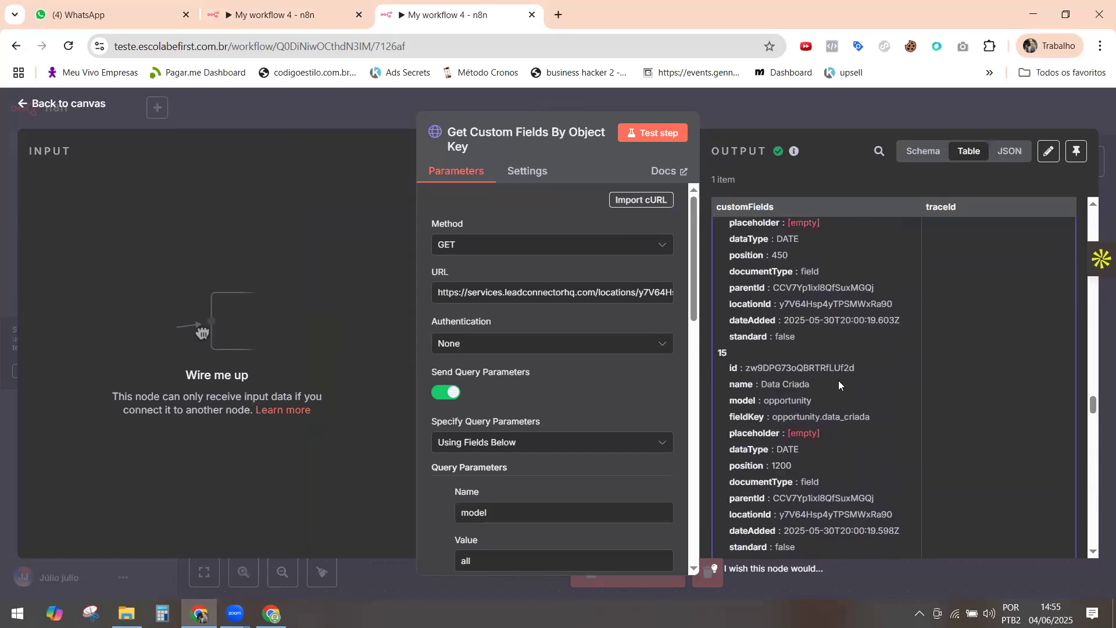
{"action": "scroll", "coordinate": [838, 380], "scroll_direction": "up", "scroll_amount": 6}
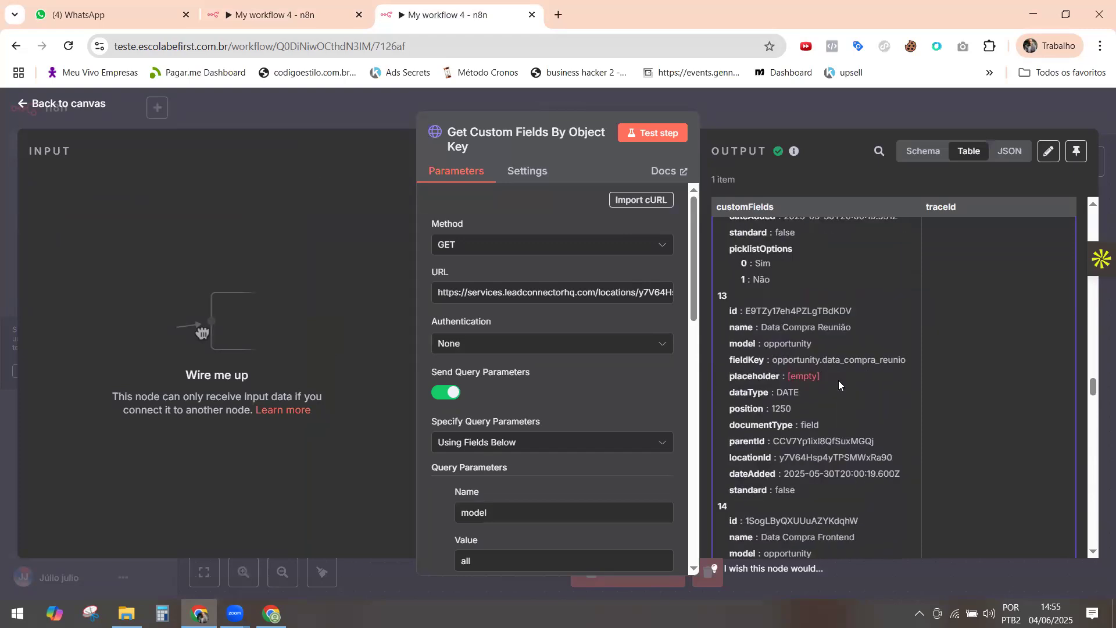
{"action": "scroll", "coordinate": [839, 385], "scroll_direction": "up", "scroll_amount": 6}
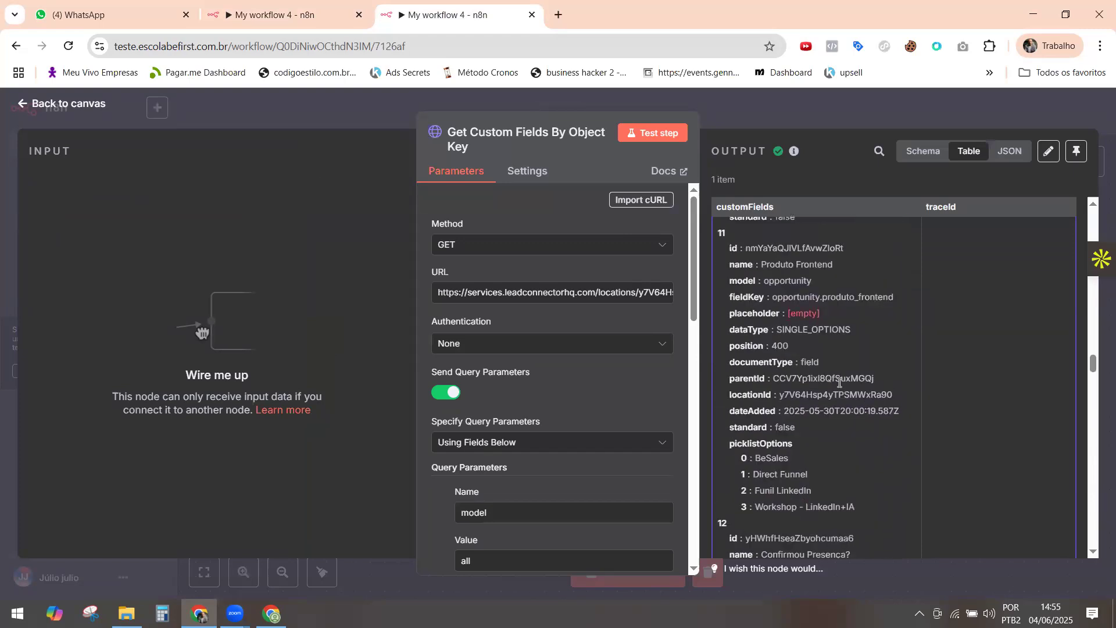
{"action": "scroll", "coordinate": [838, 383], "scroll_direction": "up", "scroll_amount": 6}
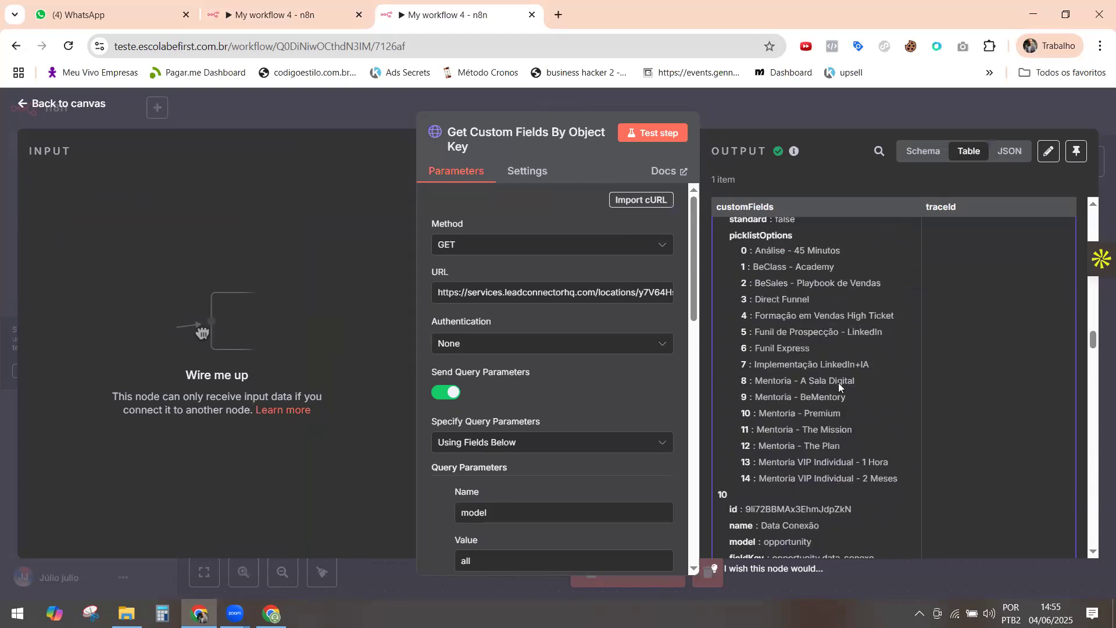
{"action": "scroll", "coordinate": [839, 383], "scroll_direction": "up", "scroll_amount": 6}
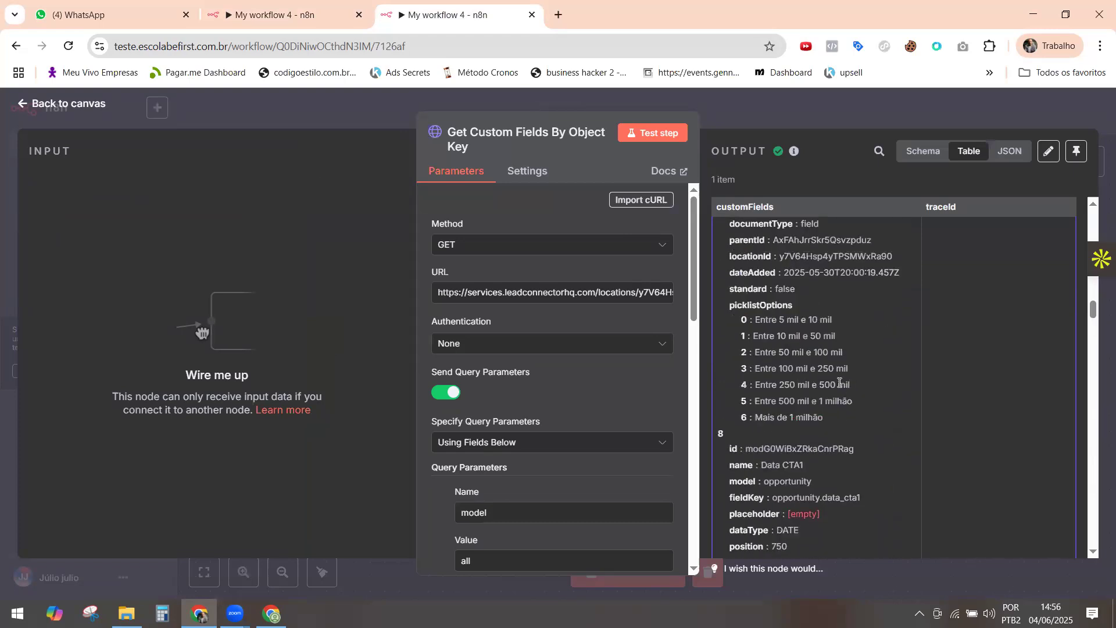
{"action": "scroll", "coordinate": [841, 386], "scroll_direction": "up", "scroll_amount": 5}
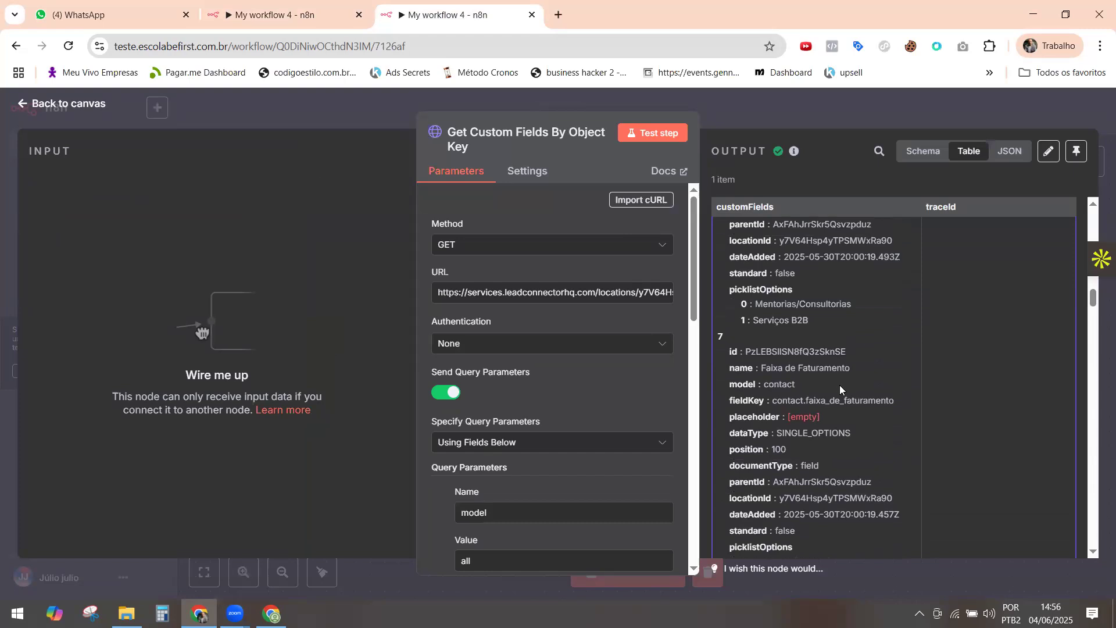
{"action": "scroll", "coordinate": [840, 384], "scroll_direction": "up", "scroll_amount": 5}
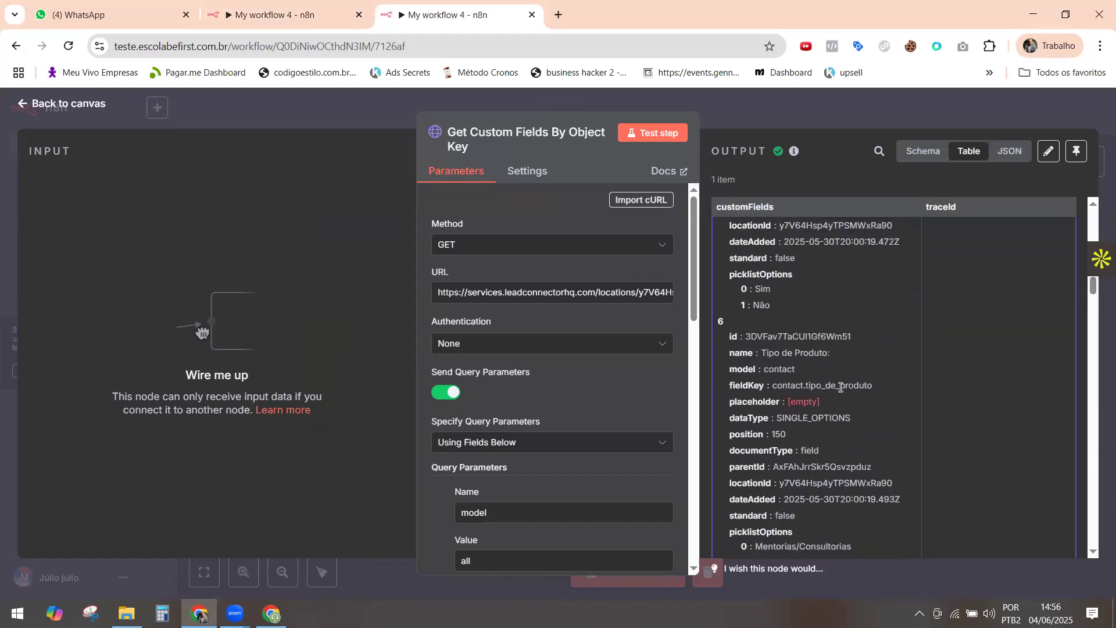
{"action": "scroll", "coordinate": [841, 387], "scroll_direction": "up", "scroll_amount": 8}
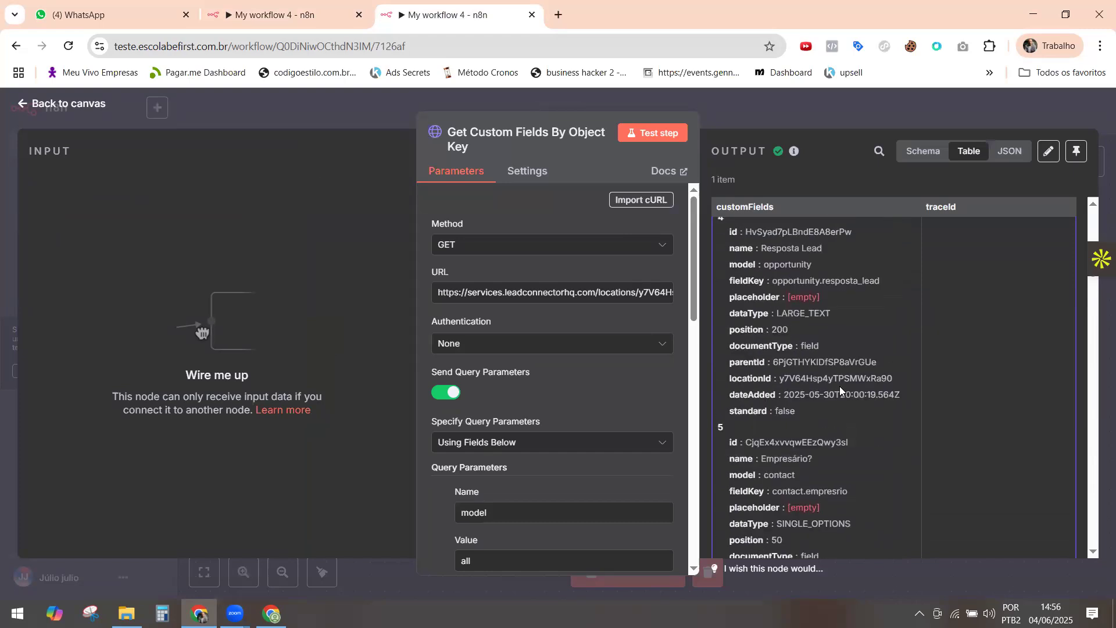
{"action": "scroll", "coordinate": [839, 386], "scroll_direction": "up", "scroll_amount": 5}
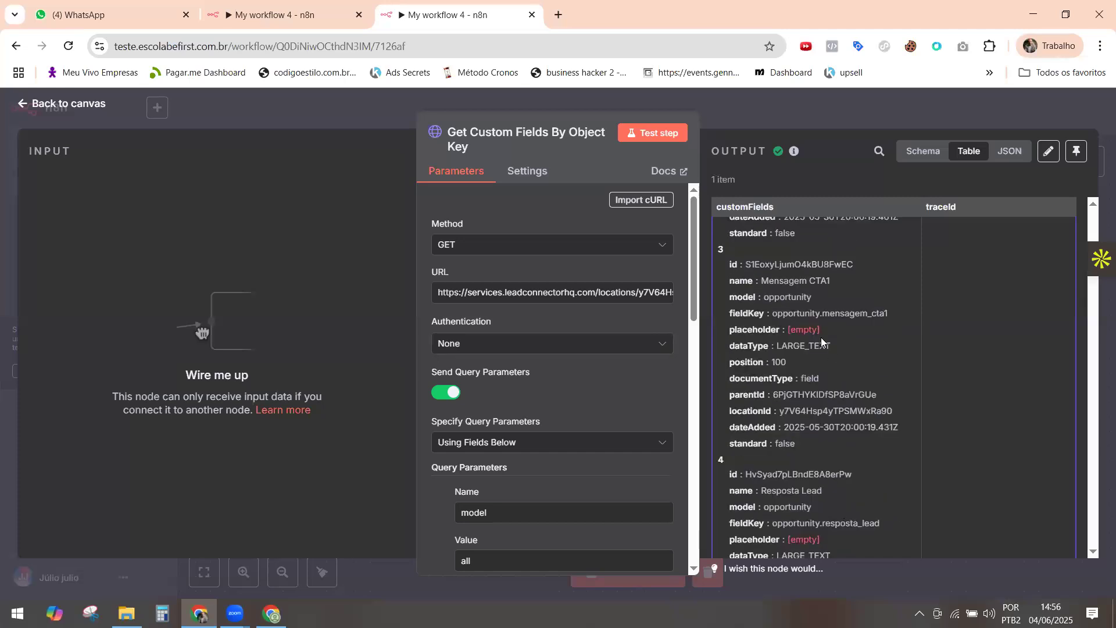
{"action": "scroll", "coordinate": [823, 342], "scroll_direction": "up", "scroll_amount": 5}
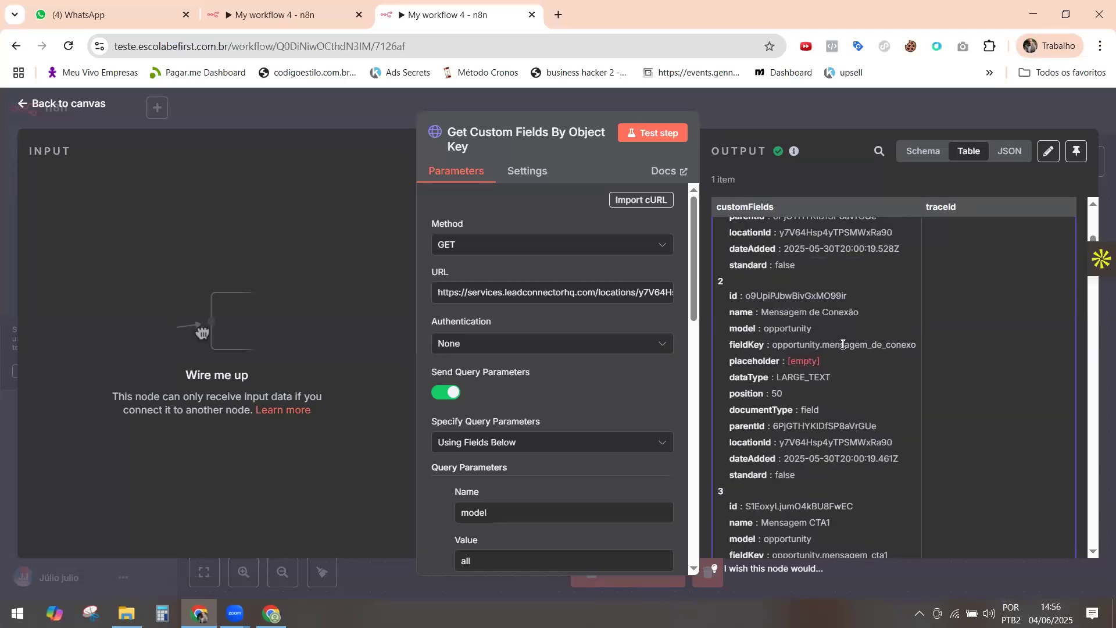
{"action": "scroll", "coordinate": [843, 344], "scroll_direction": "up", "scroll_amount": 6}
{"action": "scroll", "coordinate": [843, 346], "scroll_direction": "up", "scroll_amount": 3}
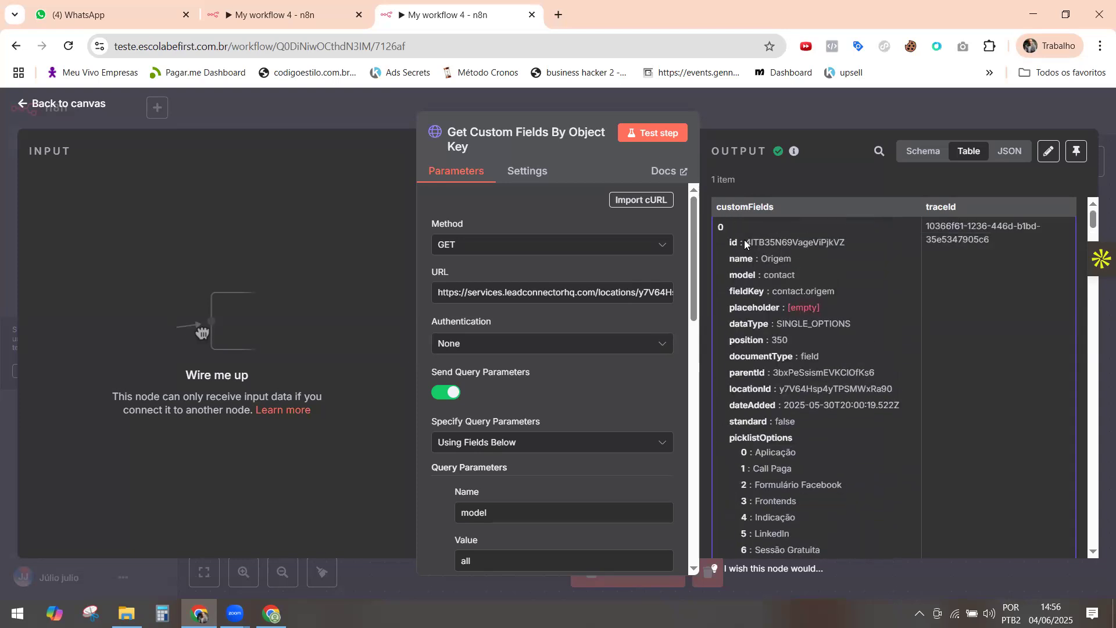
{"action": "left_click_drag", "start_coordinate": [746, 243], "coordinate": [860, 244]}
{"action": "right_click", "coordinate": [814, 244]}
{"action": "left_click", "coordinate": [843, 258]}
In the original workflow tab, replace the id paired with contact.origem with the copied id, then close the HTTP Request node.
{"action": "left_click", "coordinate": [298, 24]}
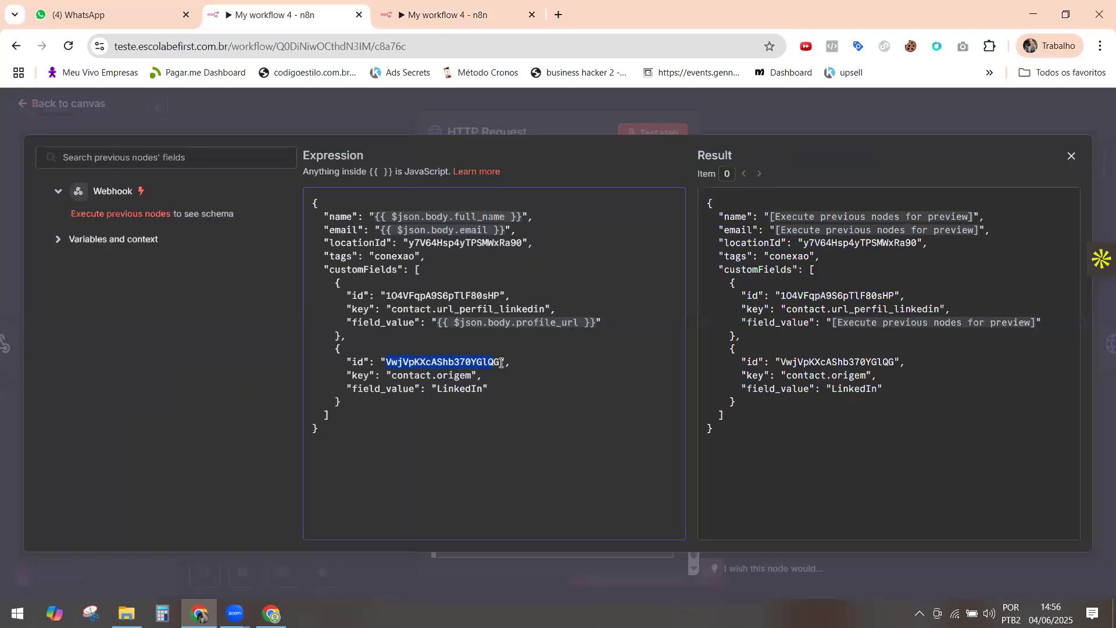
{"action": "right_click", "coordinate": [471, 363]}
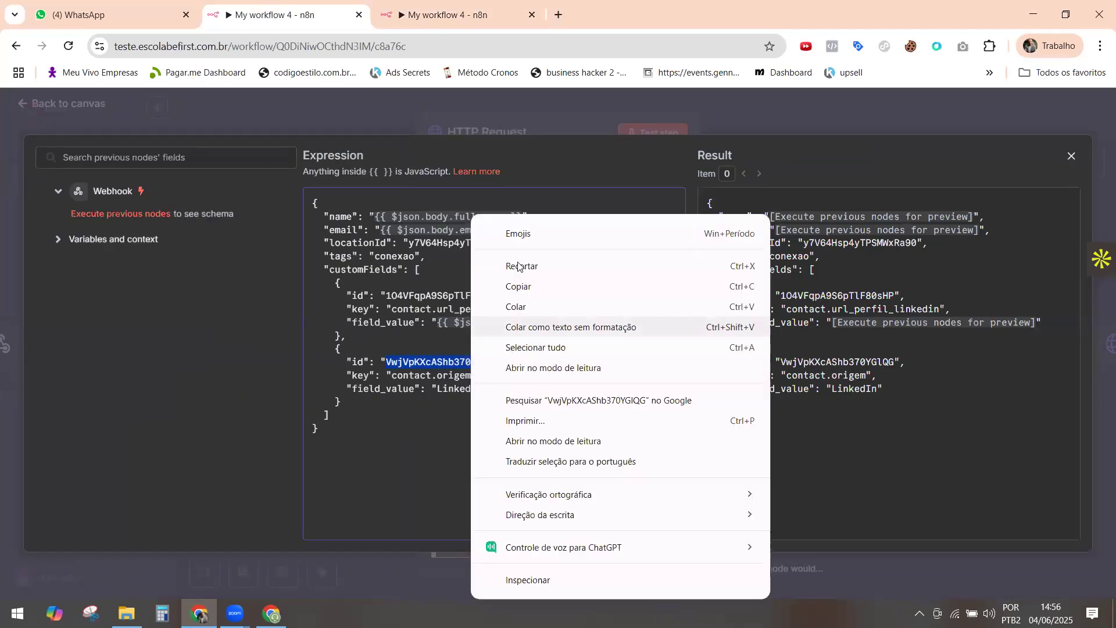
{"action": "left_click", "coordinate": [523, 304]}
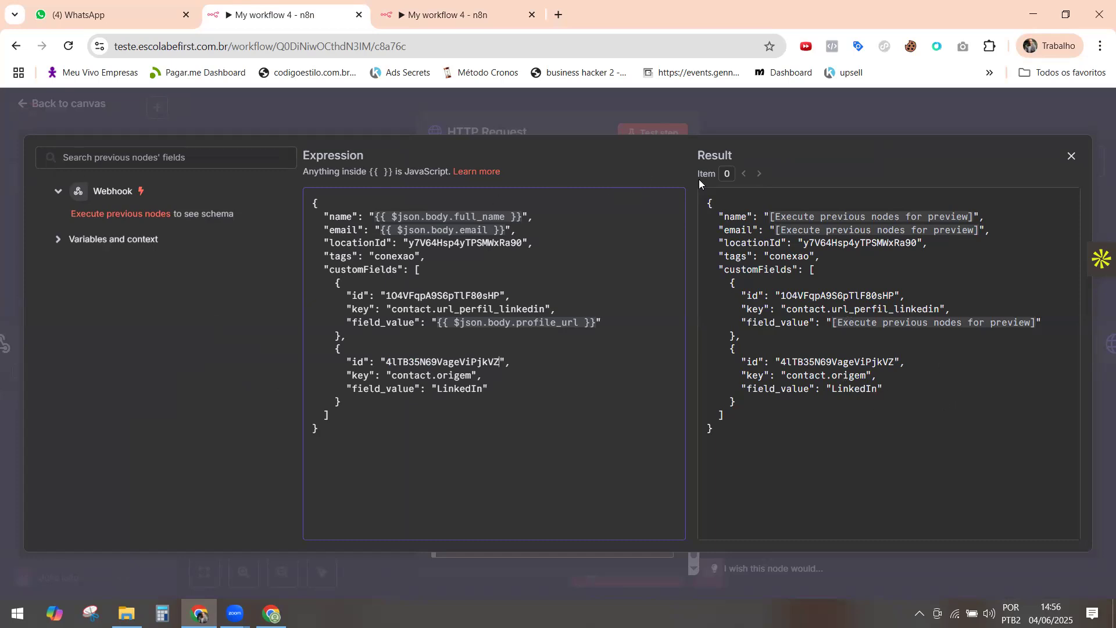
{"action": "left_click", "coordinate": [1075, 159]}
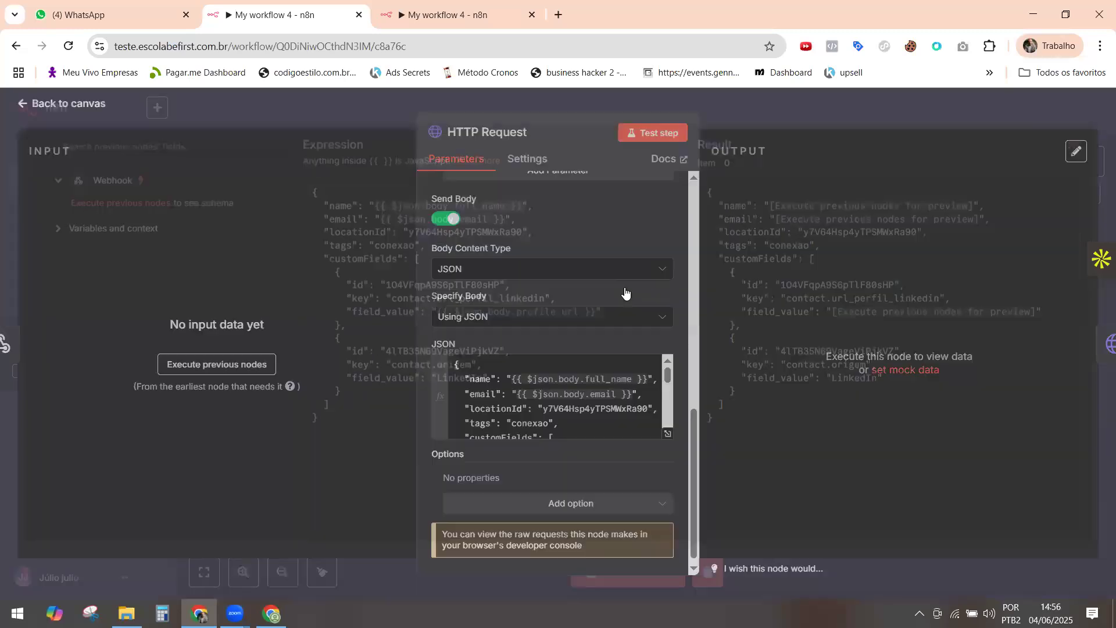
{"action": "left_click", "coordinate": [24, 105]}
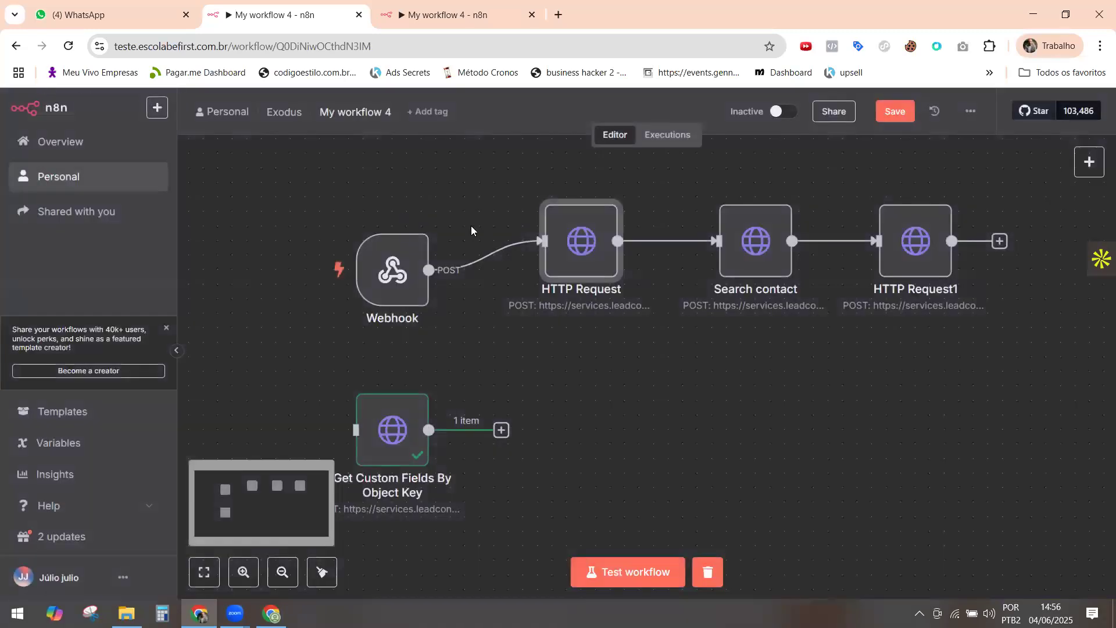
Check the Search contact node's JSON body for its location ID and filters, then return to the canvas.
{"action": "left_click", "coordinate": [759, 240]}
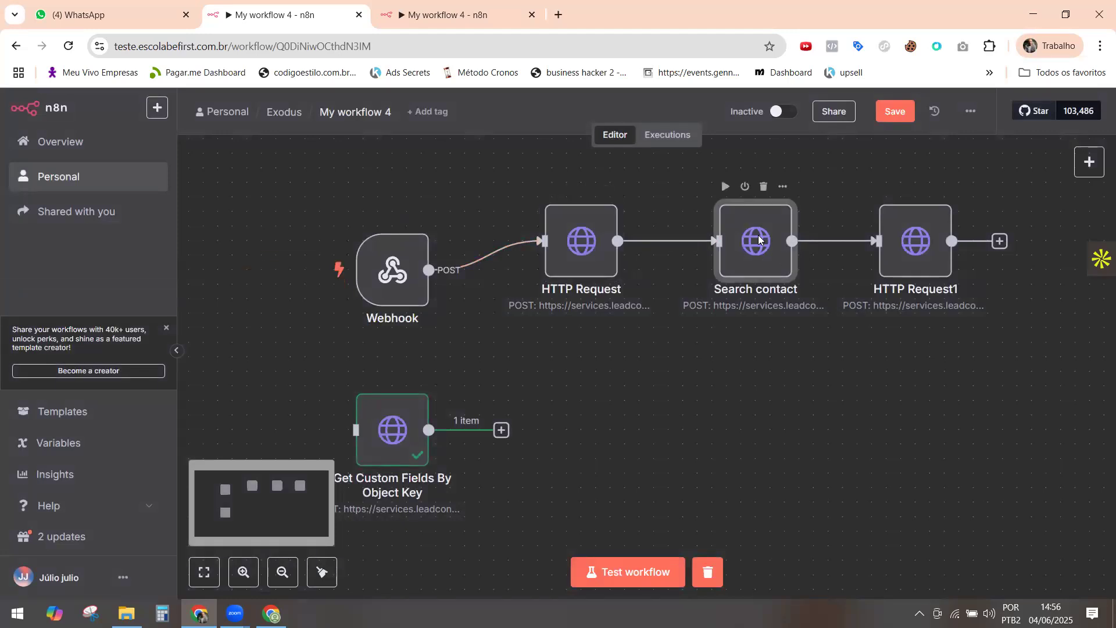
{"action": "double_click", "coordinate": [759, 240]}
{"action": "scroll", "coordinate": [572, 354], "scroll_direction": "down", "scroll_amount": 10}
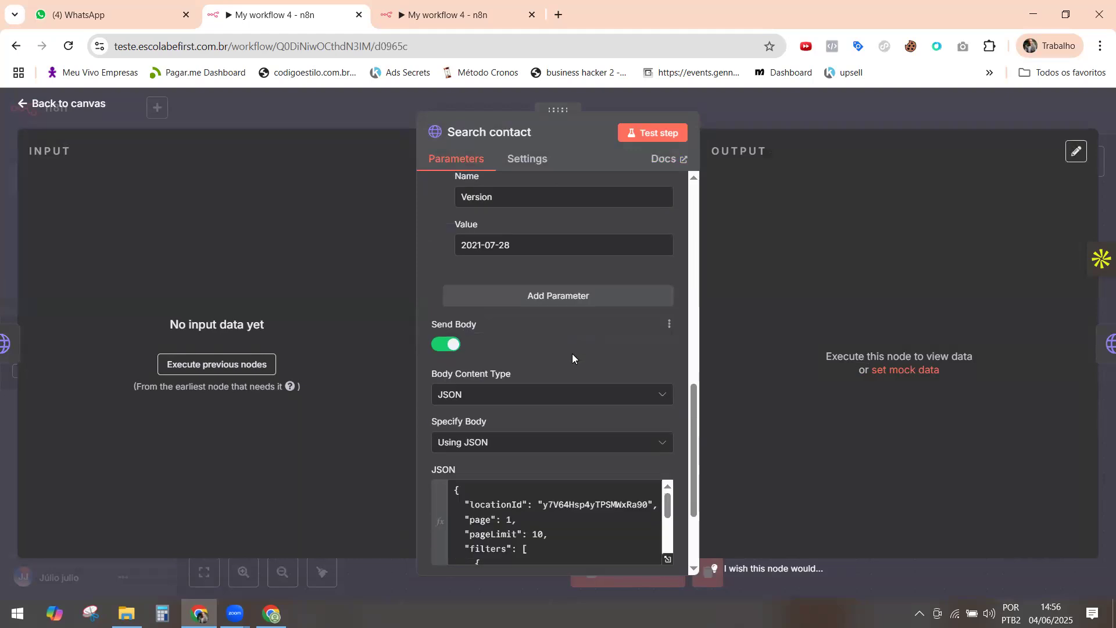
{"action": "scroll", "coordinate": [572, 353], "scroll_direction": "down", "scroll_amount": 3}
{"action": "scroll", "coordinate": [599, 397], "scroll_direction": "down", "scroll_amount": 5}
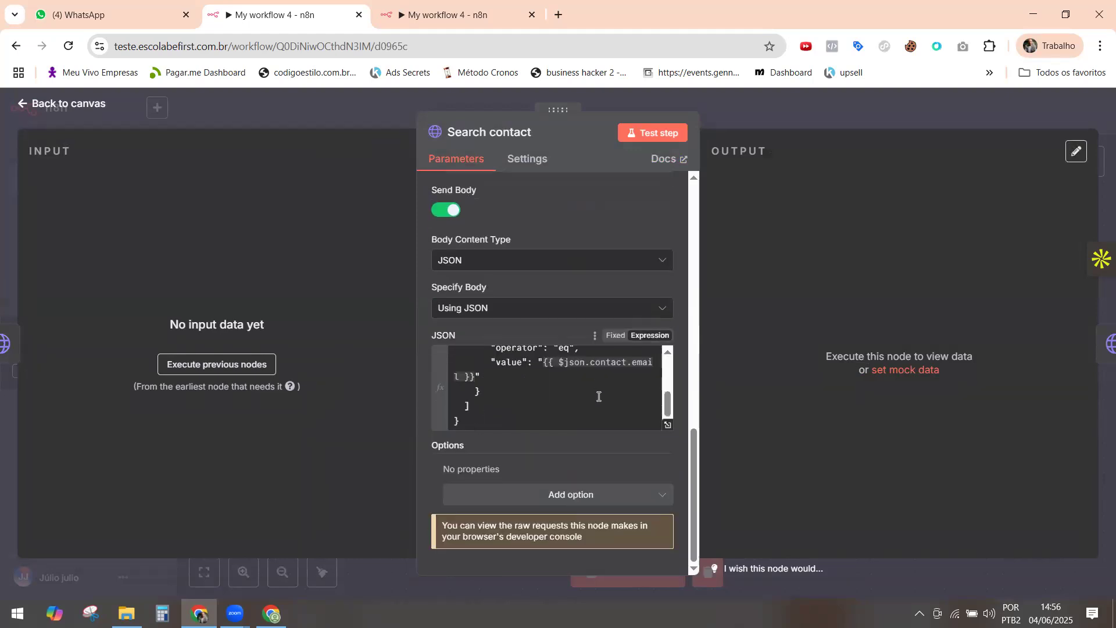
{"action": "scroll", "coordinate": [599, 397], "scroll_direction": "up", "scroll_amount": 5}
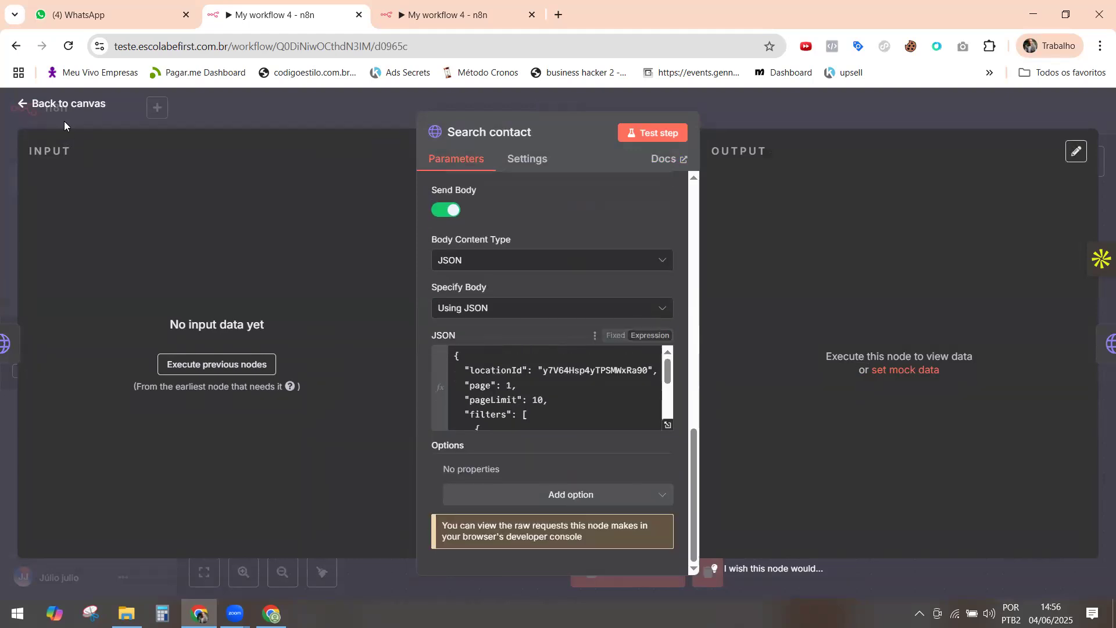
{"action": "left_click", "coordinate": [25, 104]}
Rename the HTTP Request1 node to "HTTP Request1 - Criar Oportunidade" and open its JSON body in the expanded expression editor.
{"action": "mouse_move", "coordinate": [917, 254]}
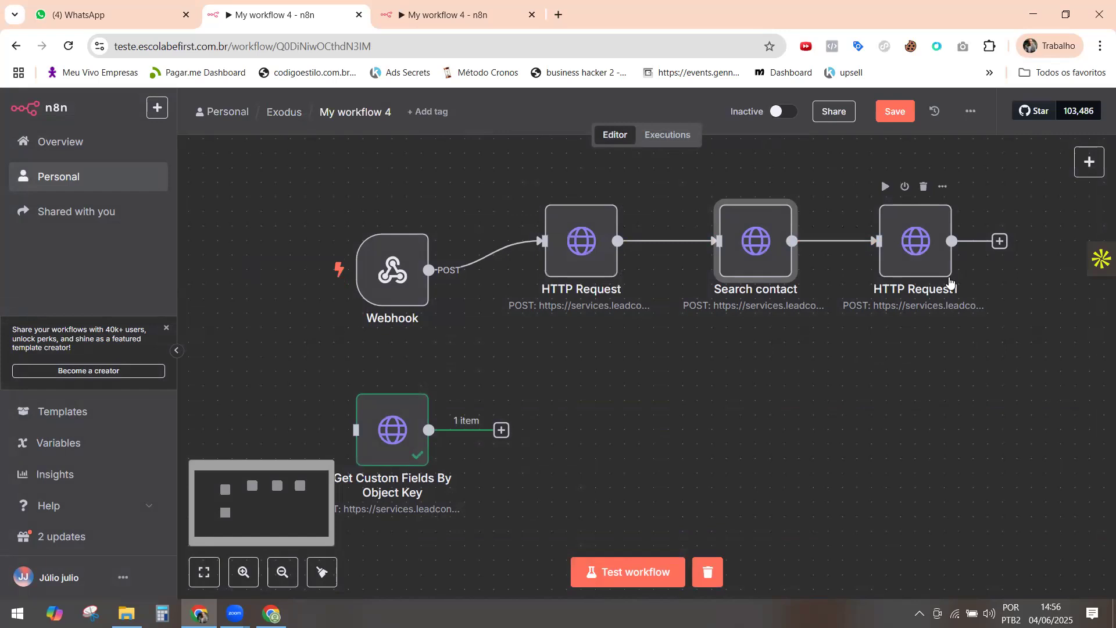
{"action": "left_click", "coordinate": [917, 241]}
{"action": "double_click", "coordinate": [917, 242]}
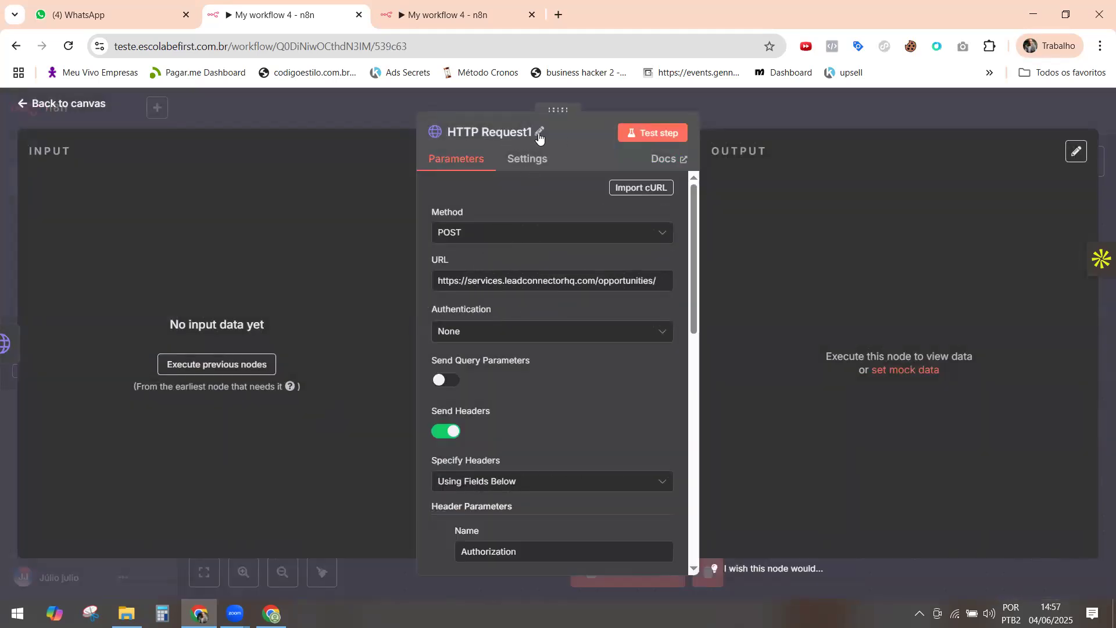
{"action": "left_click", "coordinate": [539, 137]}
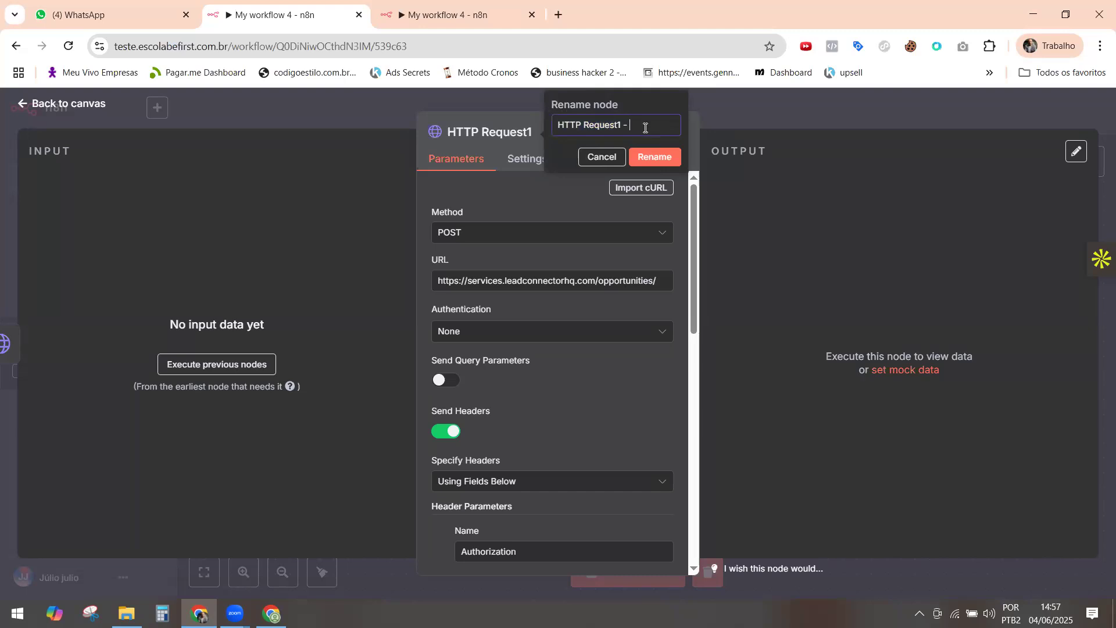
{"action": "type", "text": "- Criar Oportunidade"}
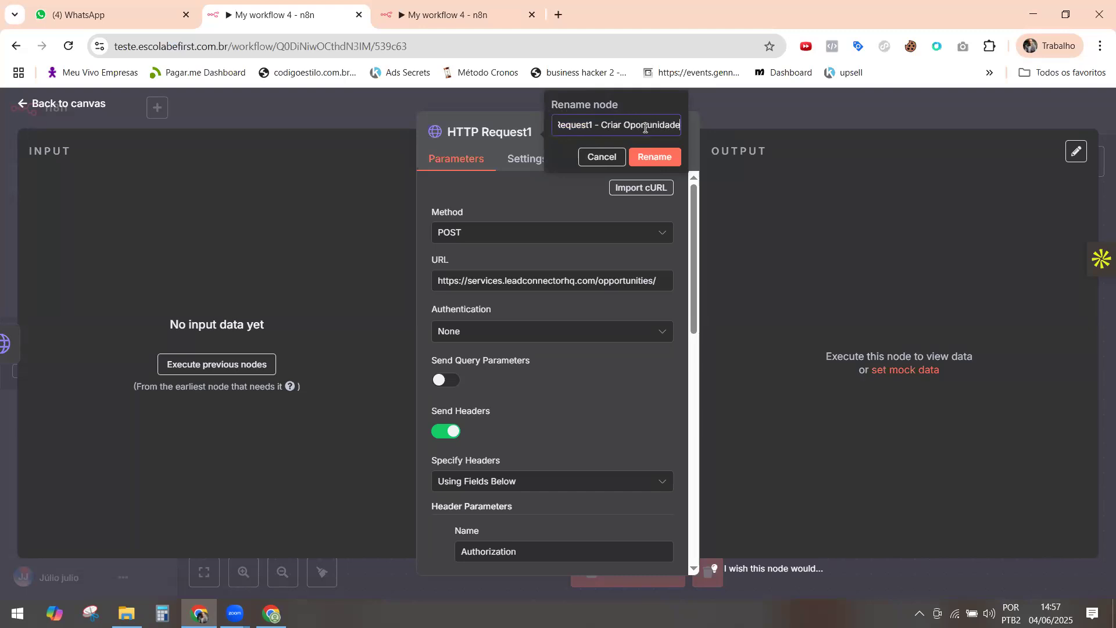
{"action": "key", "text": "Return"}
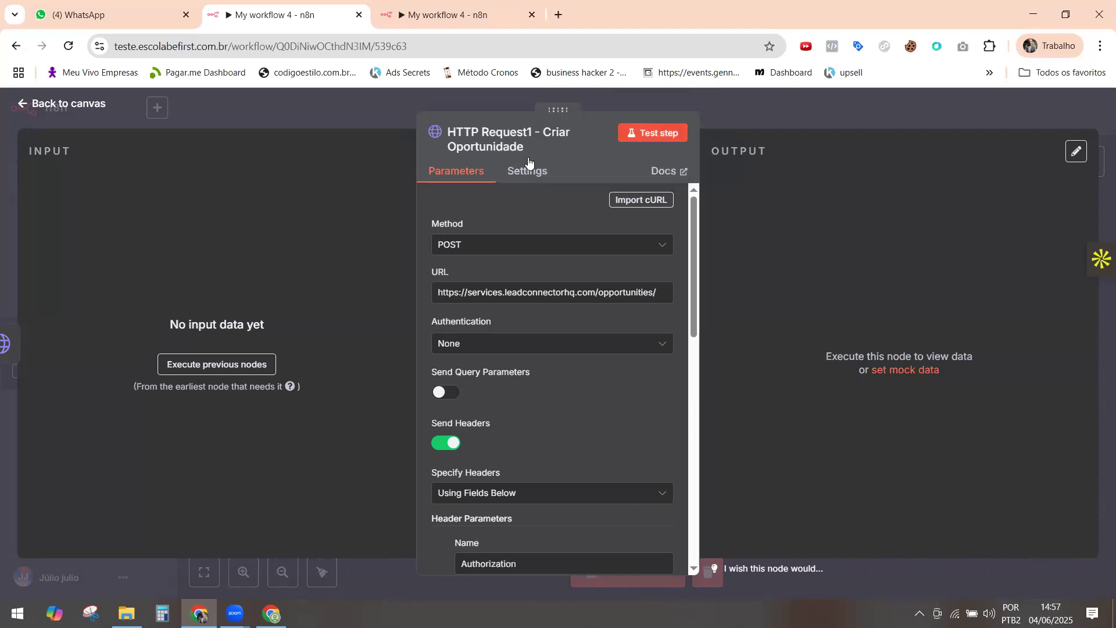
{"action": "scroll", "coordinate": [570, 357], "scroll_direction": "down", "scroll_amount": 10}
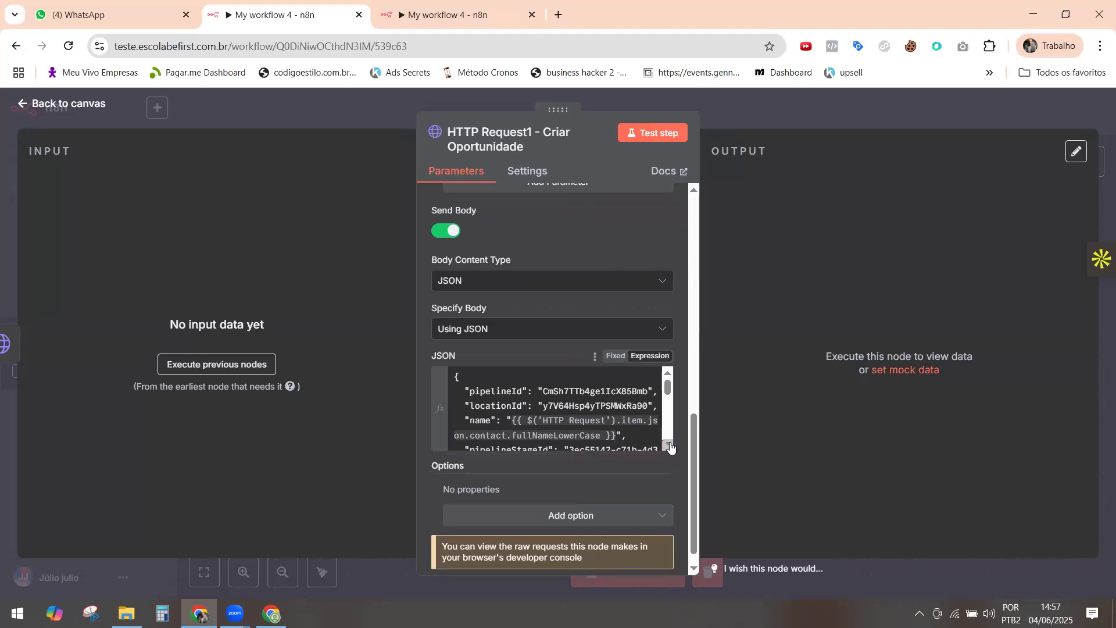
{"action": "left_click", "coordinate": [669, 445]}
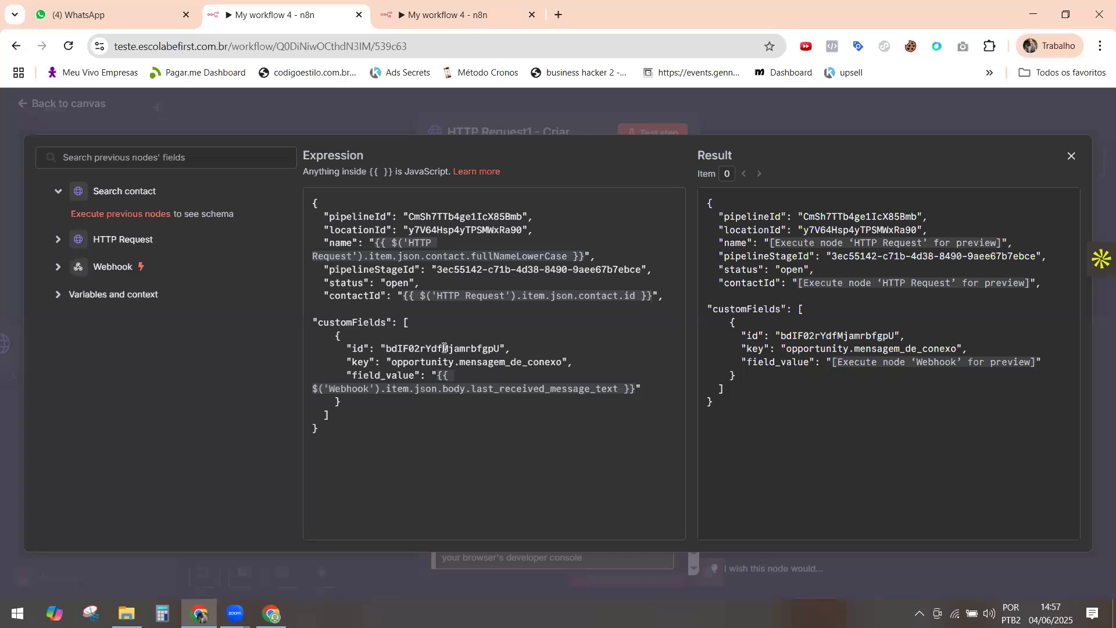
Find the Mensagem de Conexão field in the duplicate tab's custom fields output and copy its id.
{"action": "left_click", "coordinate": [452, 14]}
{"action": "scroll", "coordinate": [849, 421], "scroll_direction": "down", "scroll_amount": 3}
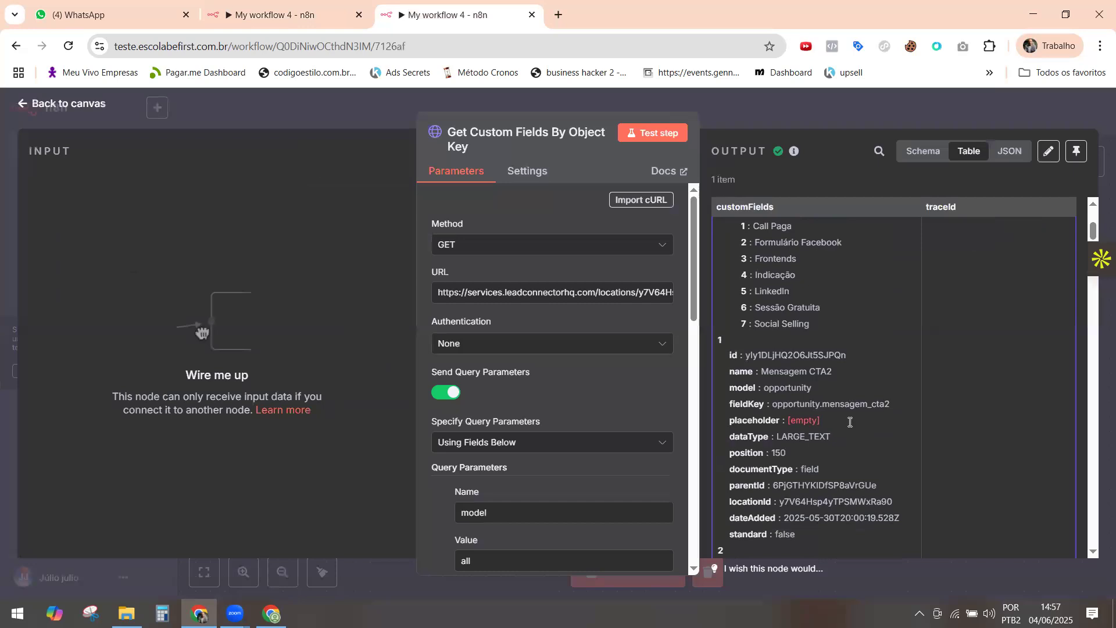
{"action": "scroll", "coordinate": [846, 407], "scroll_direction": "down", "scroll_amount": 4}
{"action": "left_click_drag", "start_coordinate": [746, 324], "coordinate": [849, 328]}
{"action": "right_click", "coordinate": [832, 324]}
{"action": "left_click", "coordinate": [851, 344]}
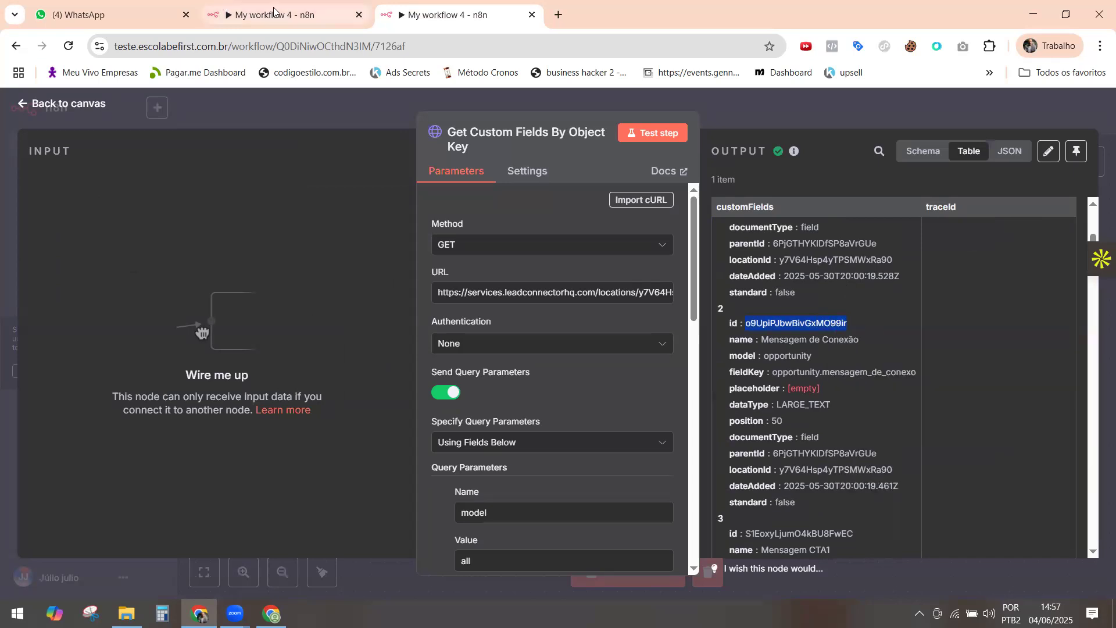
In the original workflow tab, replace the id paired with opportunity.mensagem_de_conexo with the copied id, then return to the canvas.
{"action": "left_click", "coordinate": [218, 4]}
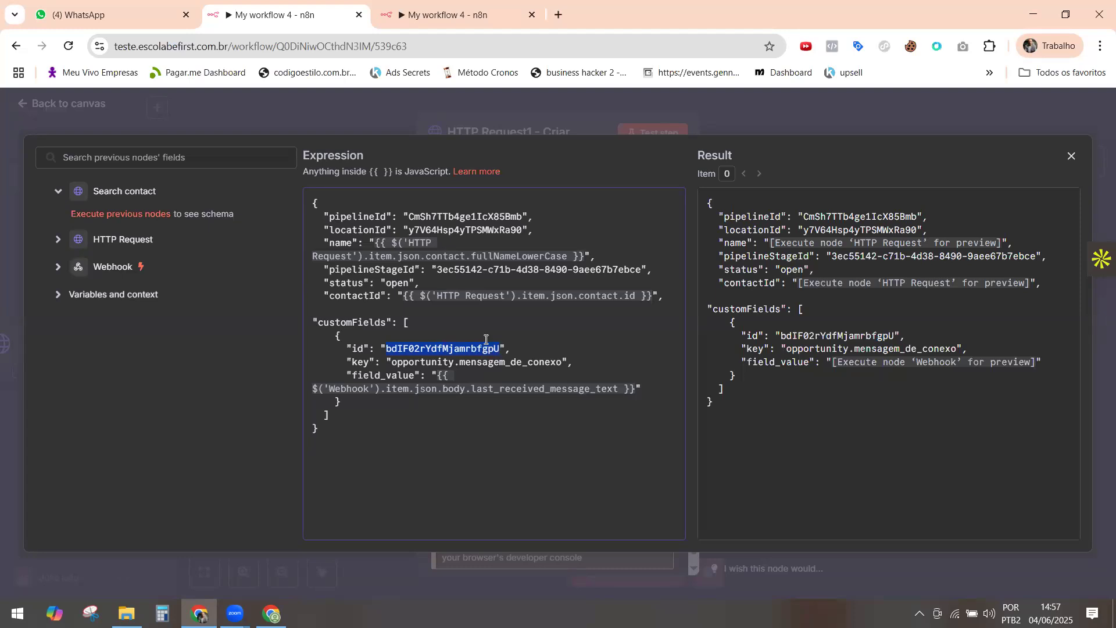
{"action": "key", "text": "ctrl+v"}
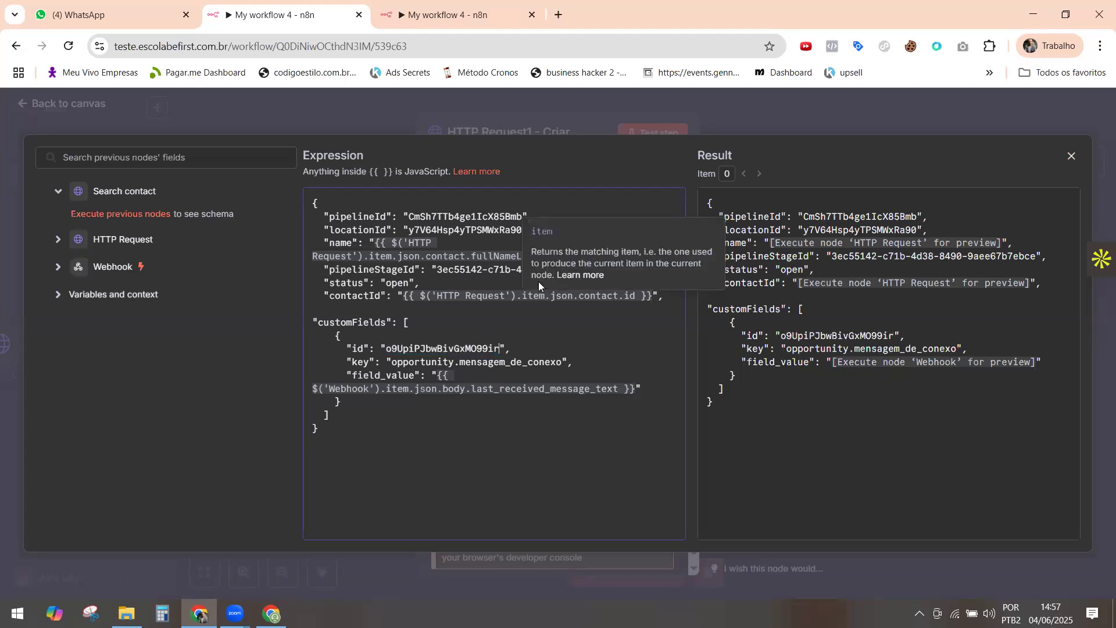
{"action": "left_click", "coordinate": [1073, 159]}
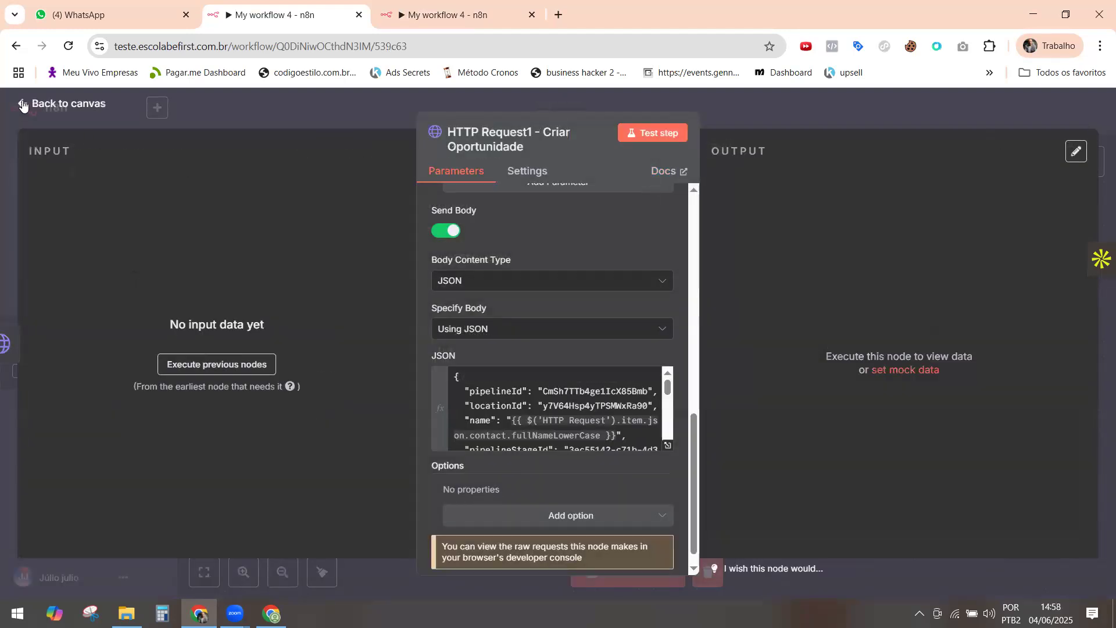
{"action": "left_click", "coordinate": [29, 129]}
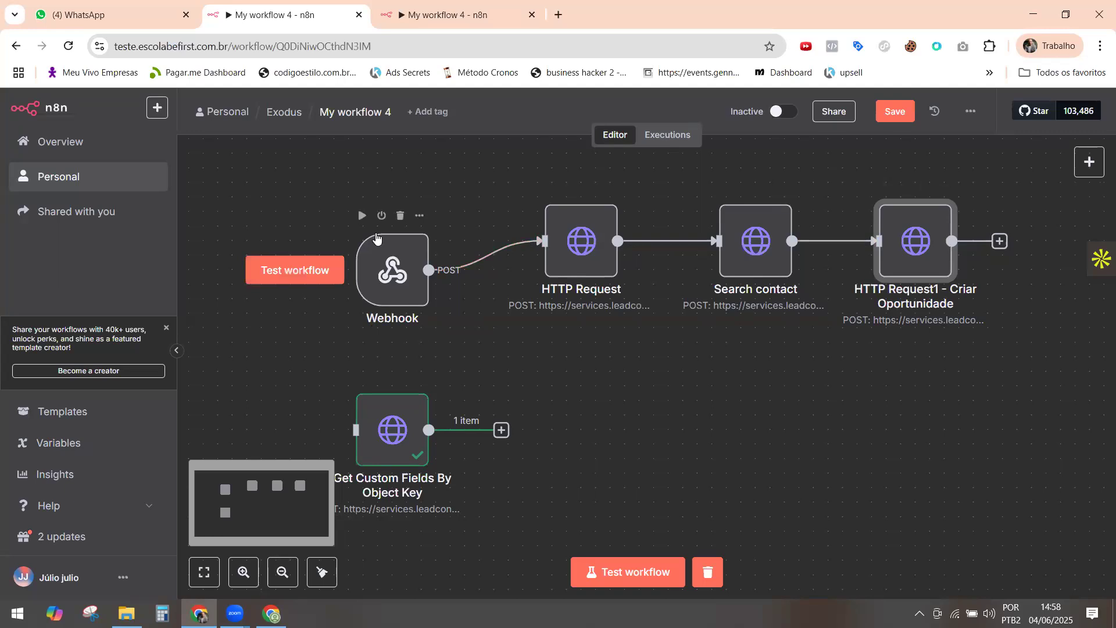
Open the Webhook node's mock data editor, then copy the full contents of the JSON WEBHOOK LINKED HELPER CONEXÃO text file.
{"action": "left_click", "coordinate": [393, 278]}
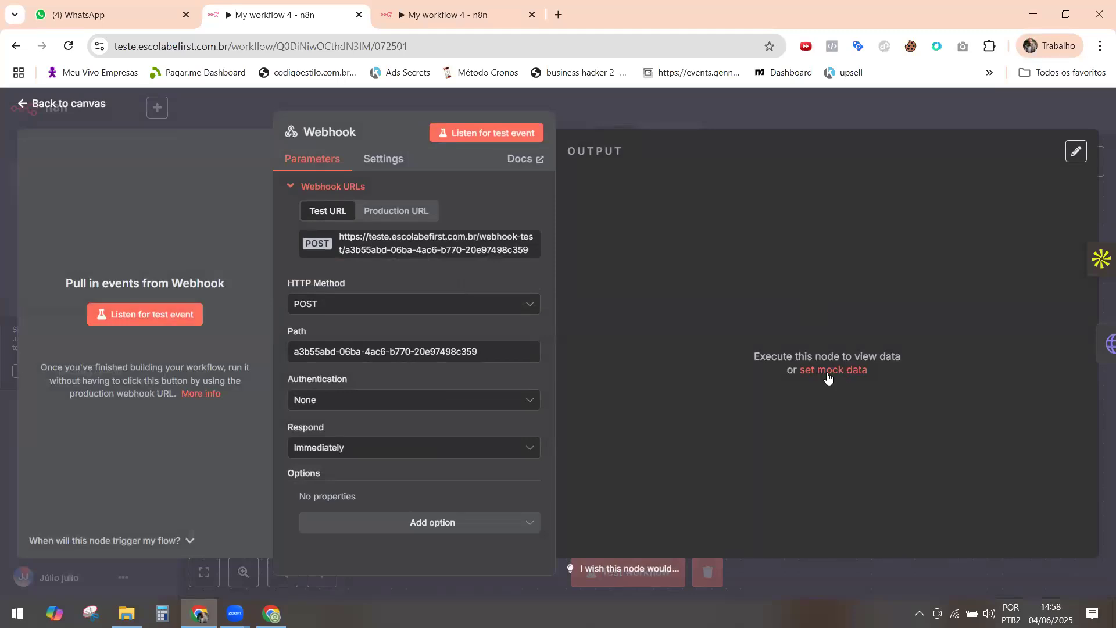
{"action": "left_click", "coordinate": [828, 375]}
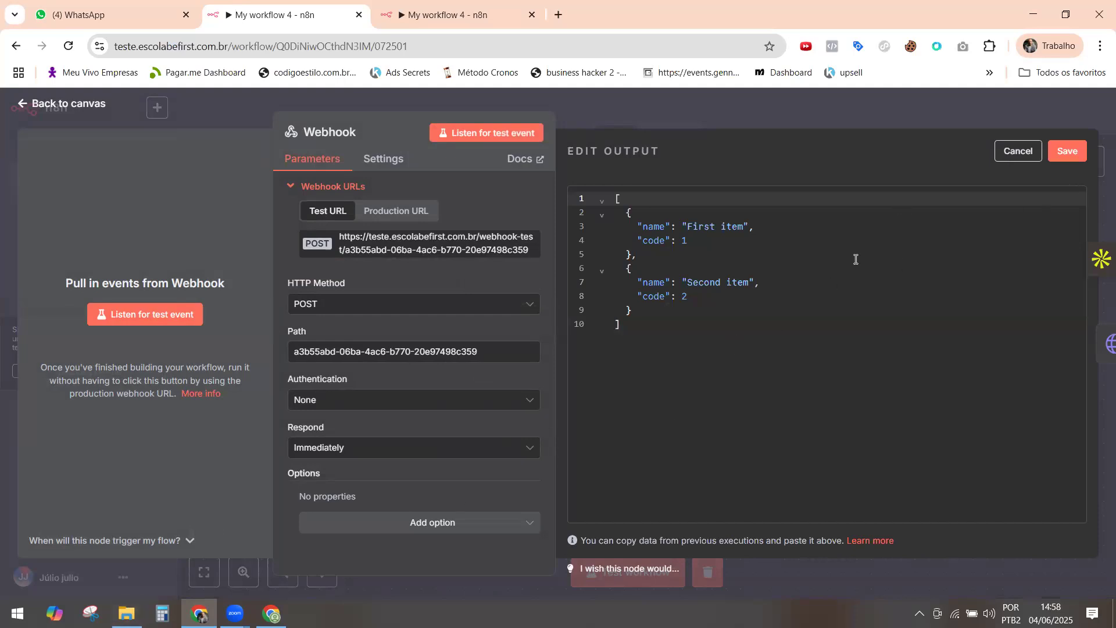
{"action": "left_click", "coordinate": [126, 614]}
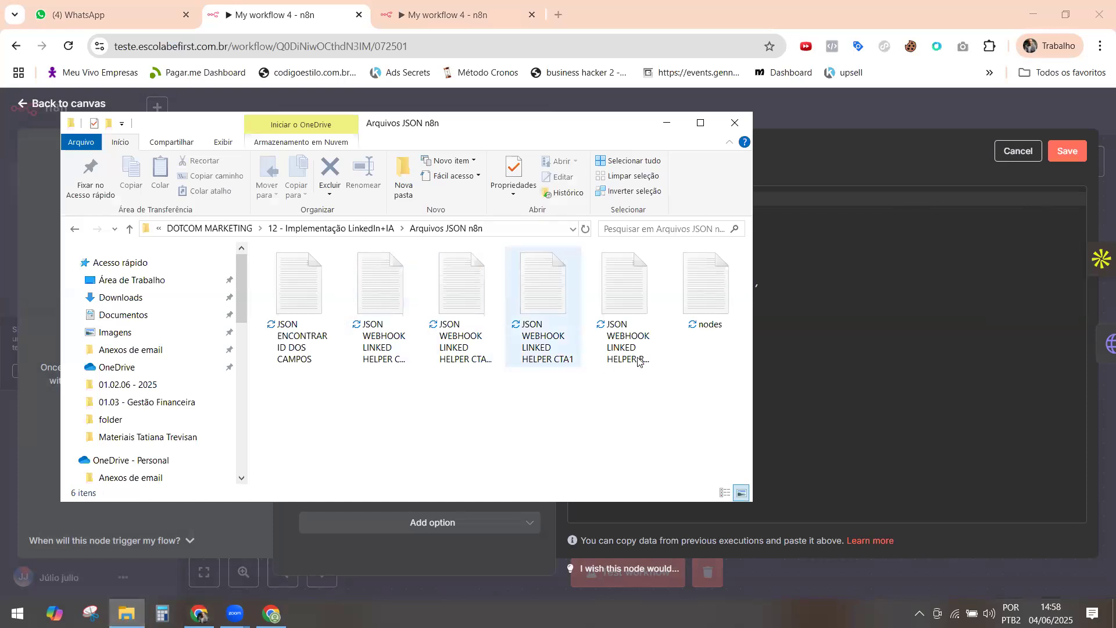
{"action": "left_click", "coordinate": [468, 352]}
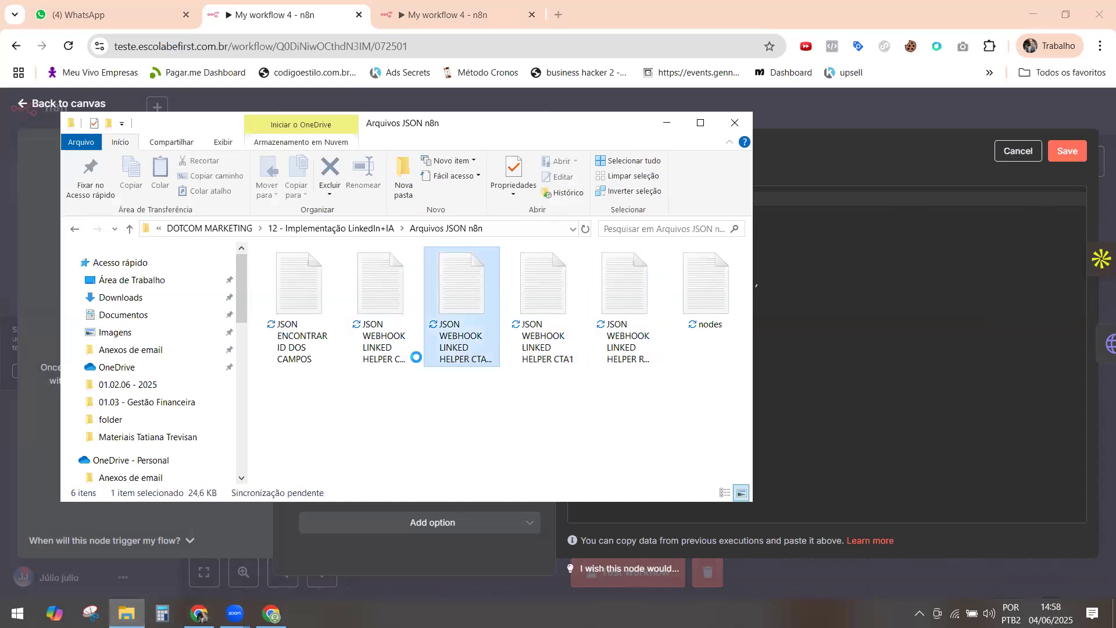
{"action": "left_click", "coordinate": [392, 357]}
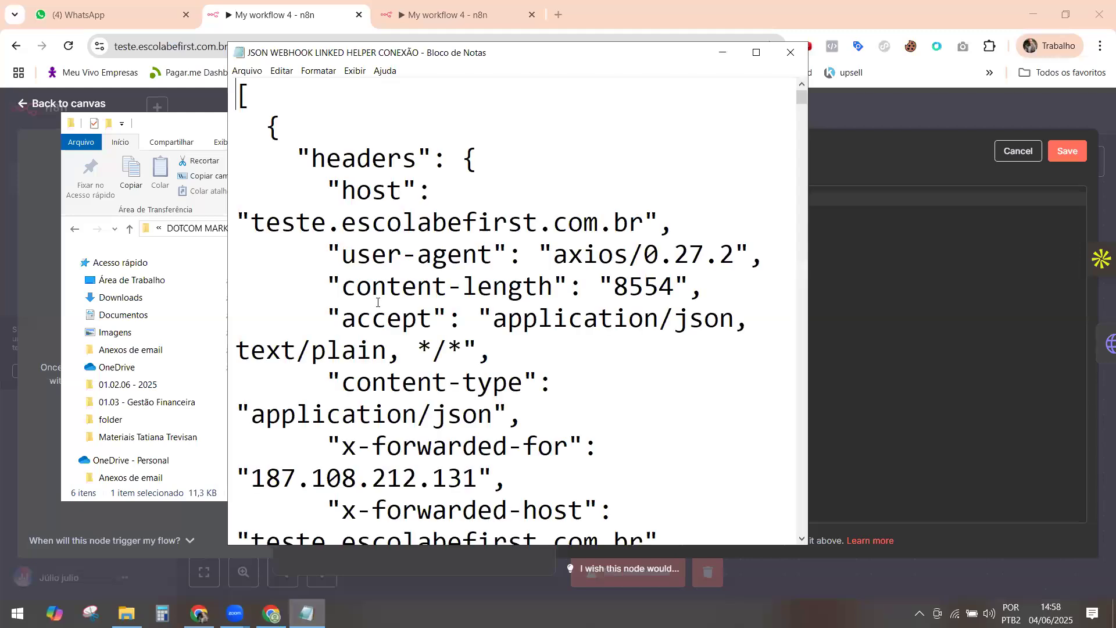
{"action": "key", "text": "ctrl+a"}
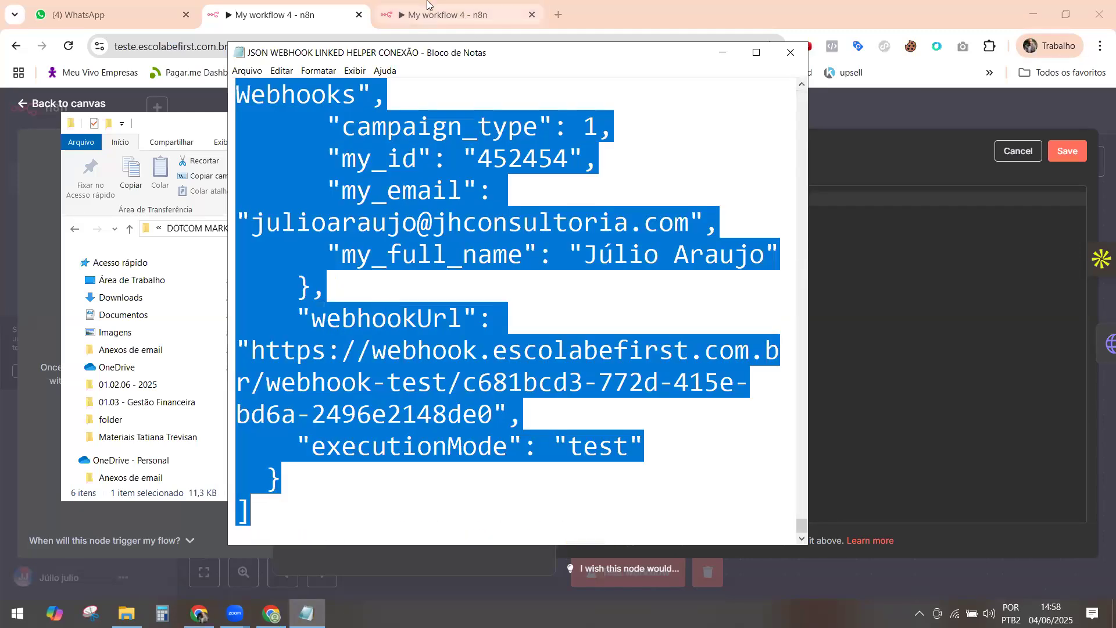
{"action": "left_click", "coordinate": [307, 32]}
Replace the Webhook node's sample output with the copied JSON, save it as mock data and return to the canvas.
{"action": "left_click", "coordinate": [728, 318]}
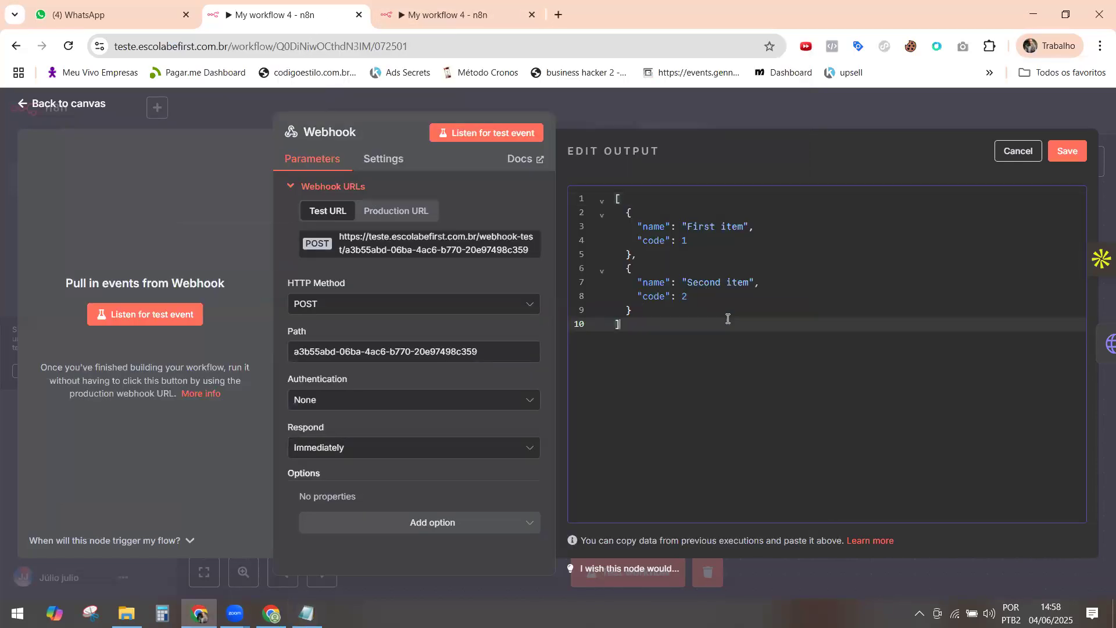
{"action": "key", "text": "ctrl+a"}
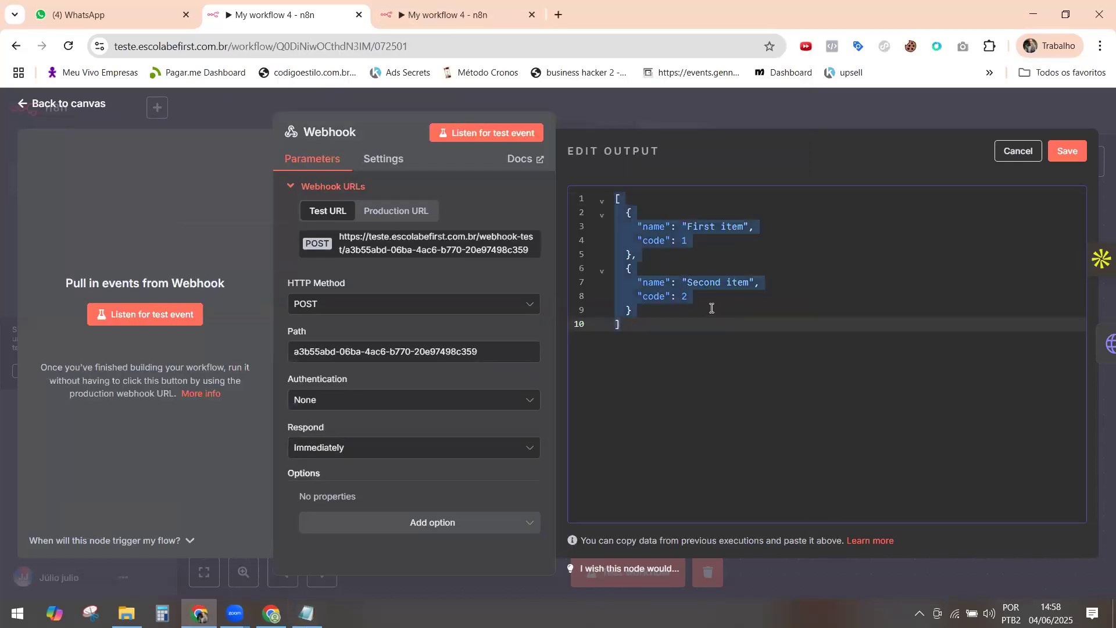
{"action": "key", "text": "ctrl+v"}
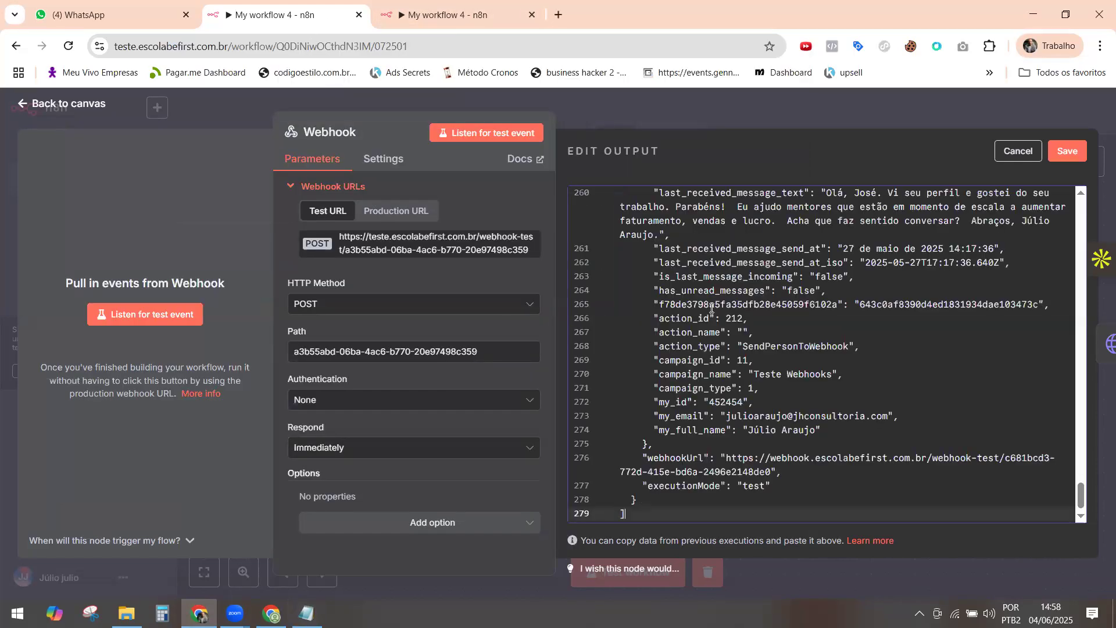
{"action": "left_click", "coordinate": [1068, 151]}
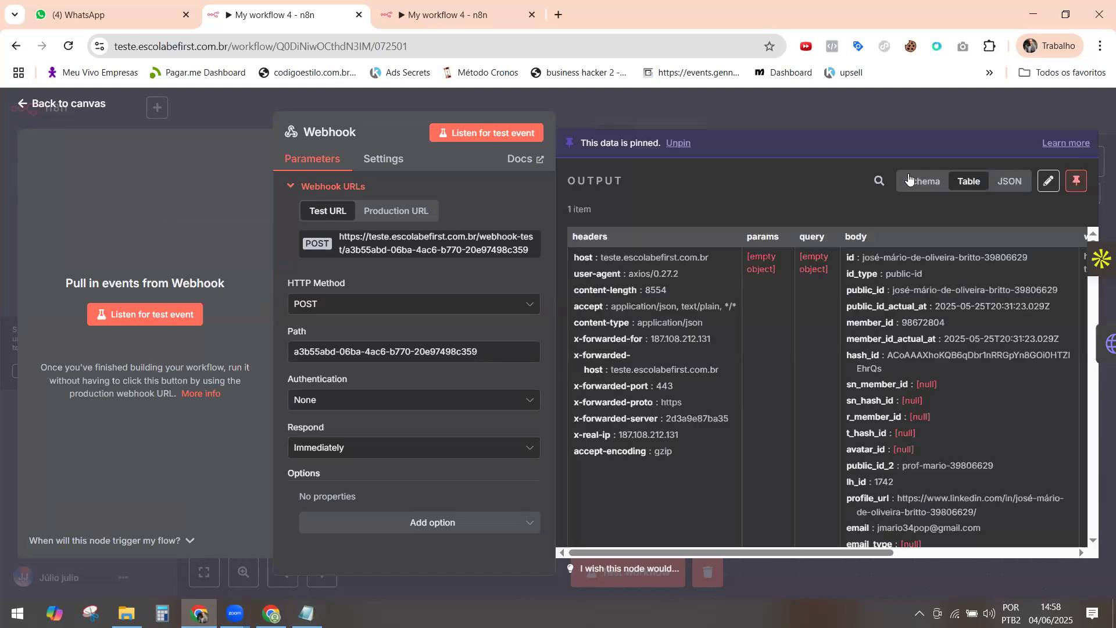
{"action": "left_click", "coordinate": [22, 106]}
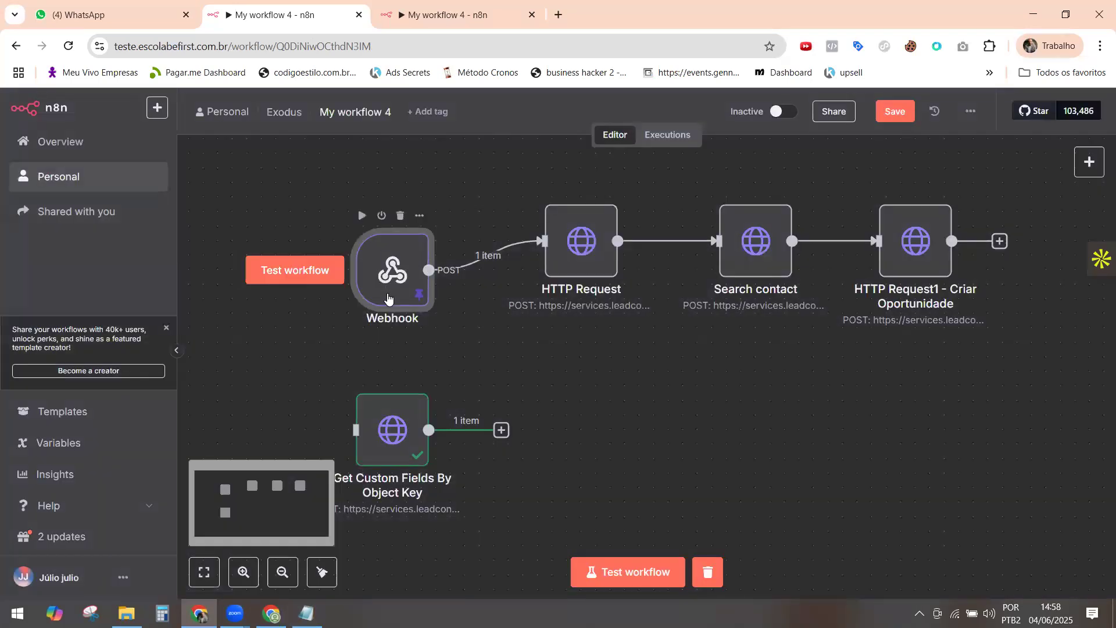
Execute the Webhook node and the HTTP Request node individually.
{"action": "left_click", "coordinate": [362, 218]}
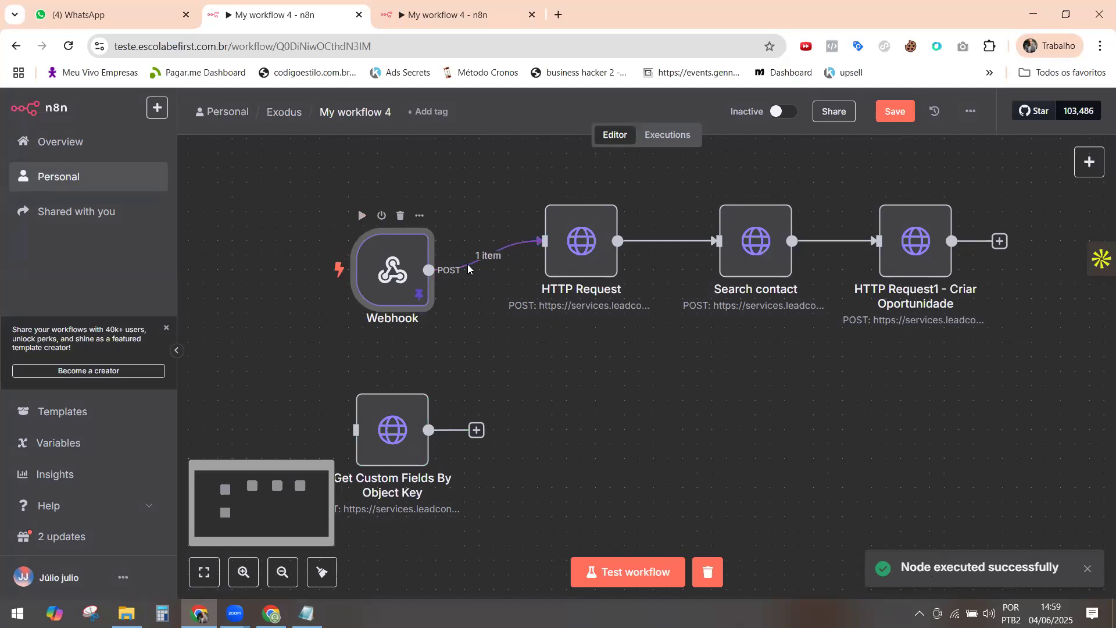
{"action": "mouse_move", "coordinate": [550, 212]}
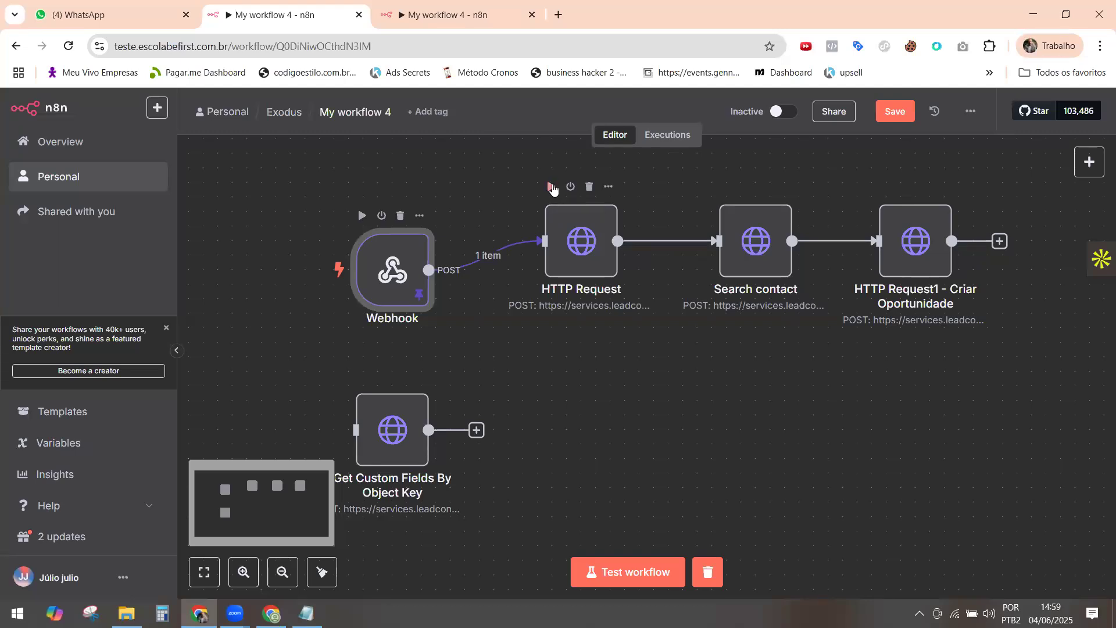
{"action": "left_click", "coordinate": [552, 187]}
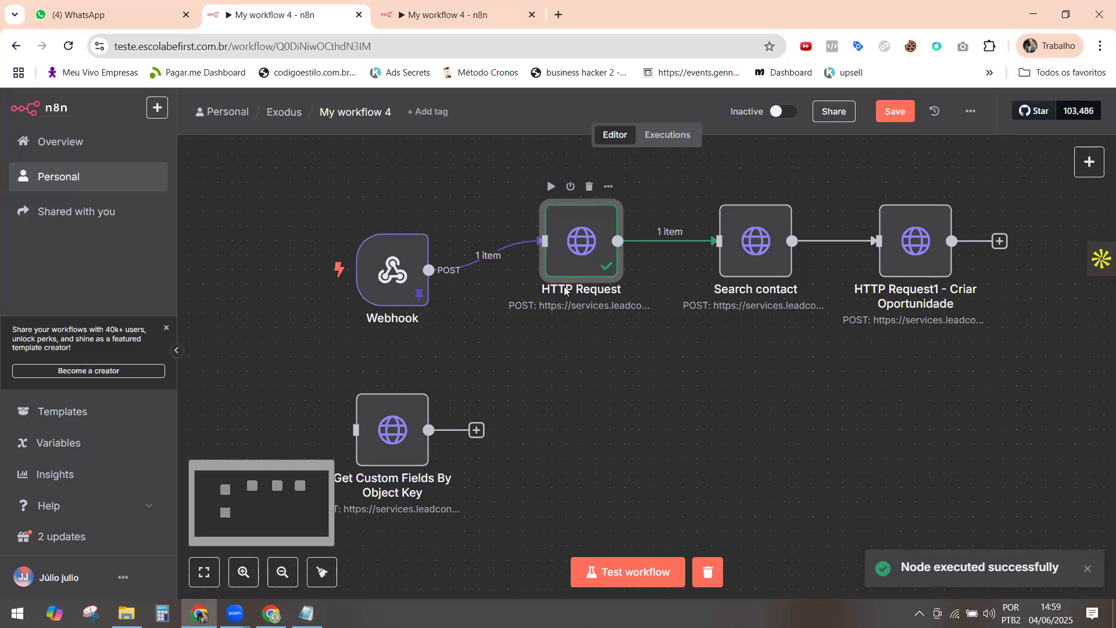
Check the HTTP Request node's JSON body against the contact data in its output, then return to the canvas.
{"action": "double_click", "coordinate": [562, 302]}
{"action": "scroll", "coordinate": [581, 392], "scroll_direction": "down", "scroll_amount": 10}
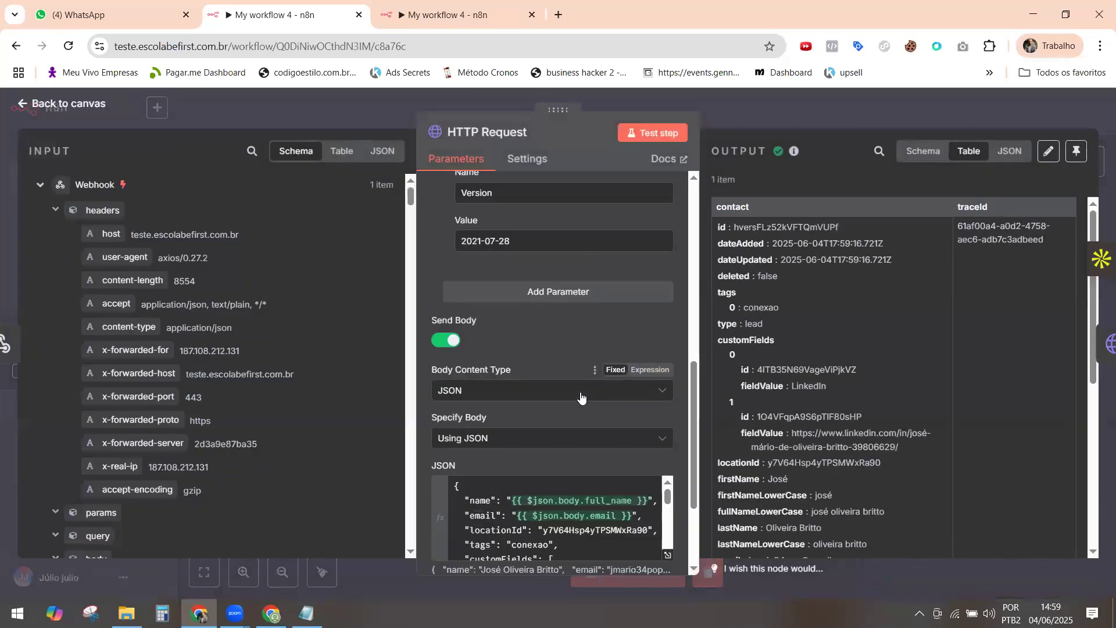
{"action": "scroll", "coordinate": [553, 369], "scroll_direction": "down", "scroll_amount": 10}
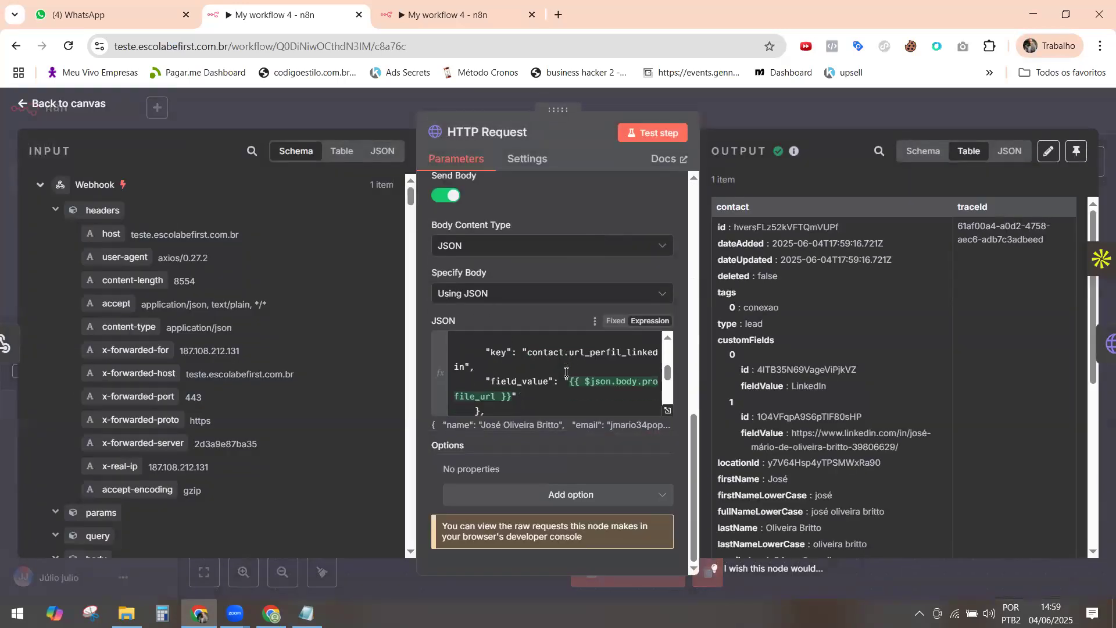
{"action": "scroll", "coordinate": [566, 373], "scroll_direction": "up", "scroll_amount": 10}
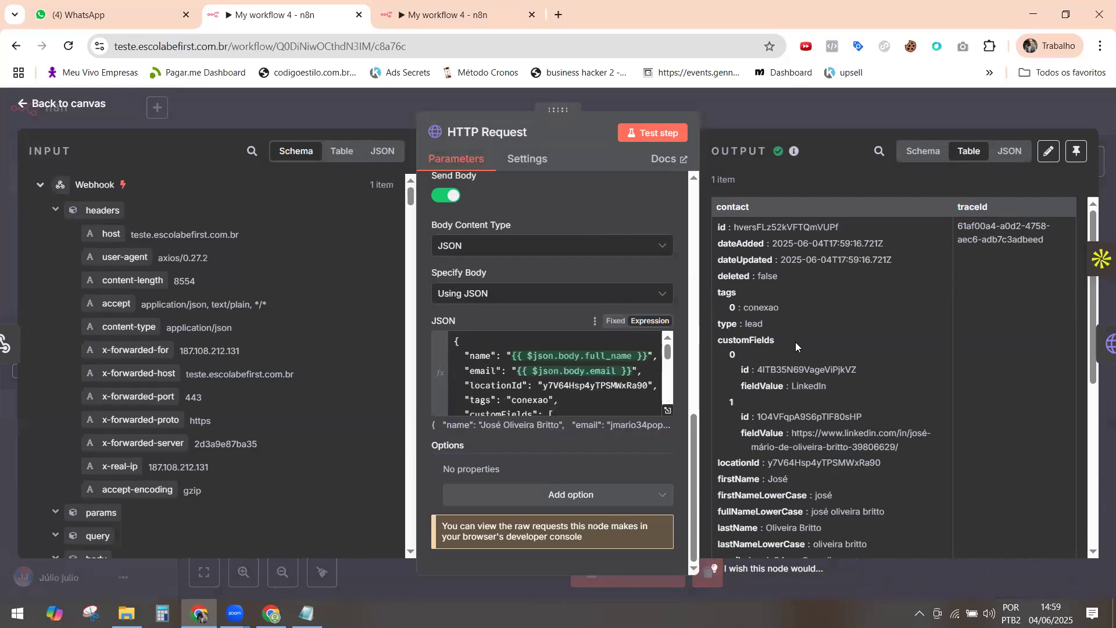
{"action": "scroll", "coordinate": [796, 308], "scroll_direction": "down", "scroll_amount": 2}
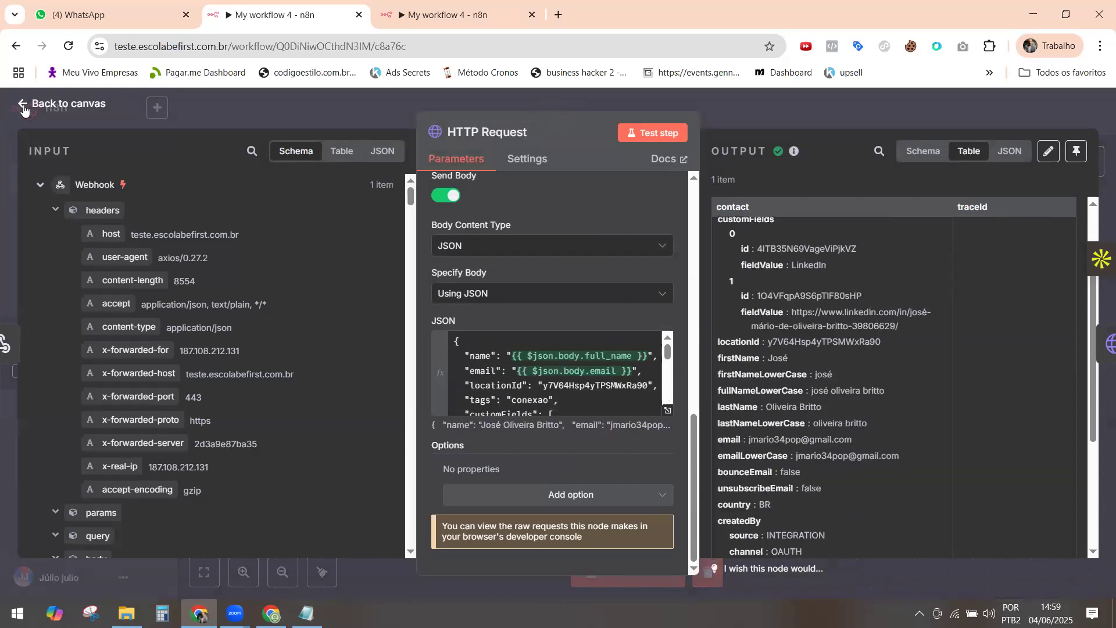
{"action": "key", "text": "Escape"}
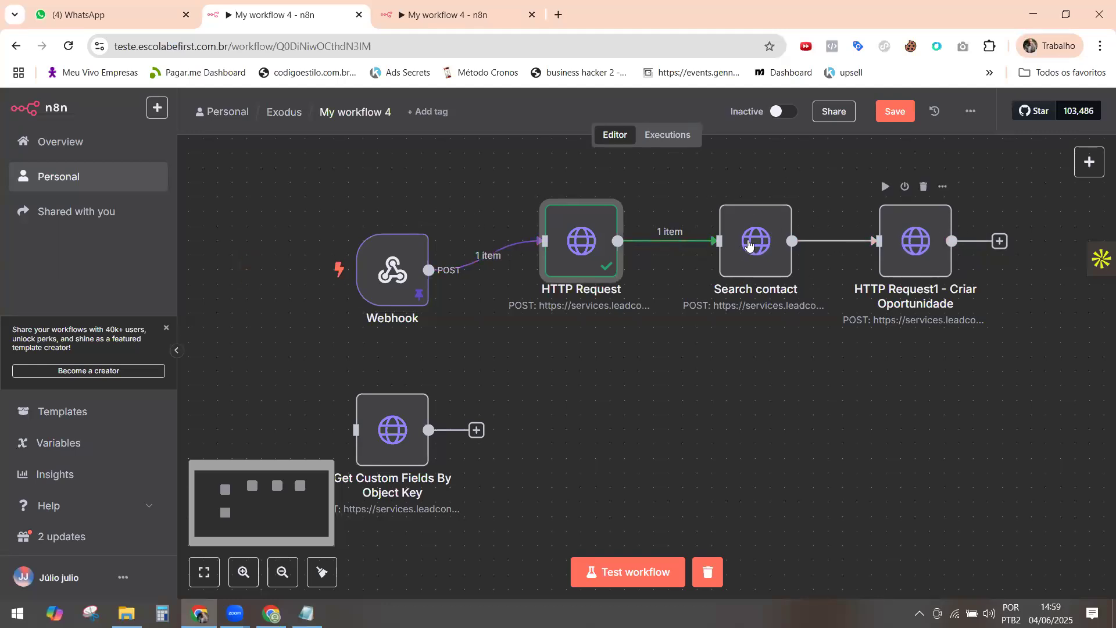
Execute the Search contact node, then review the pipeline, location and stage entries in the HTTP Request1 - Criar Oportunidade JSON body.
{"action": "left_click", "coordinate": [725, 186]}
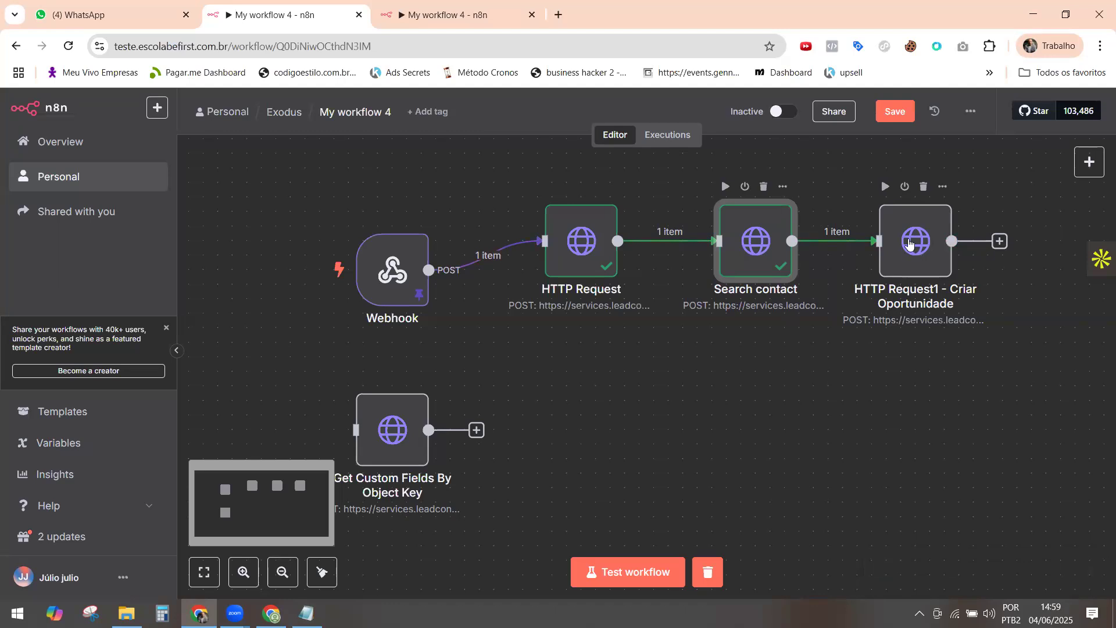
{"action": "left_click", "coordinate": [910, 244]}
{"action": "double_click", "coordinate": [910, 244]}
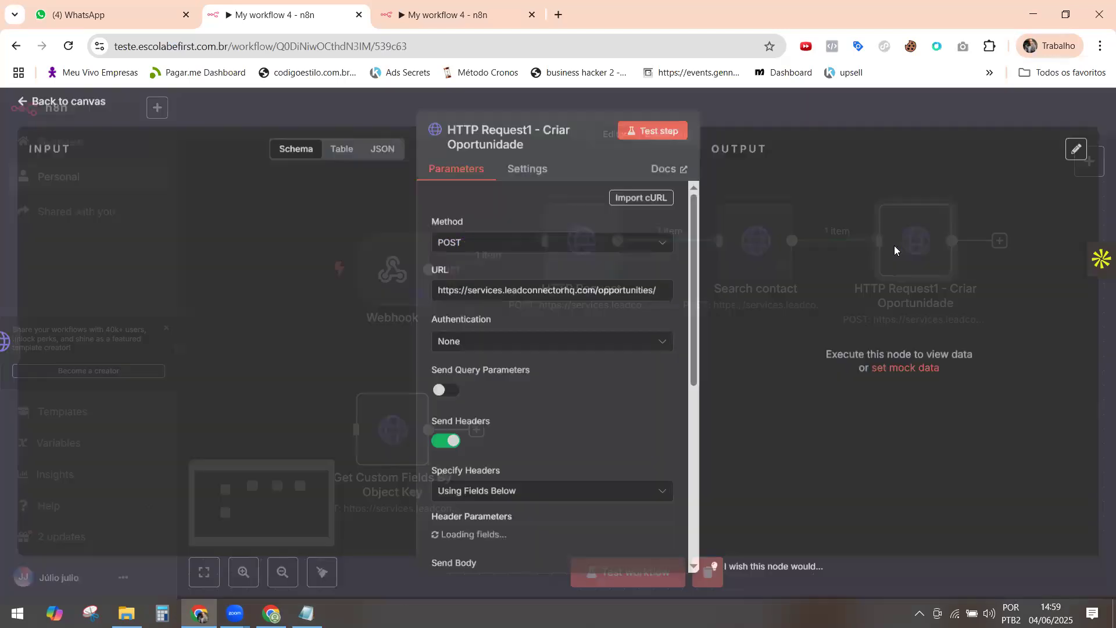
{"action": "scroll", "coordinate": [472, 421], "scroll_direction": "down", "scroll_amount": 4}
{"action": "scroll", "coordinate": [474, 427], "scroll_direction": "down", "scroll_amount": 4}
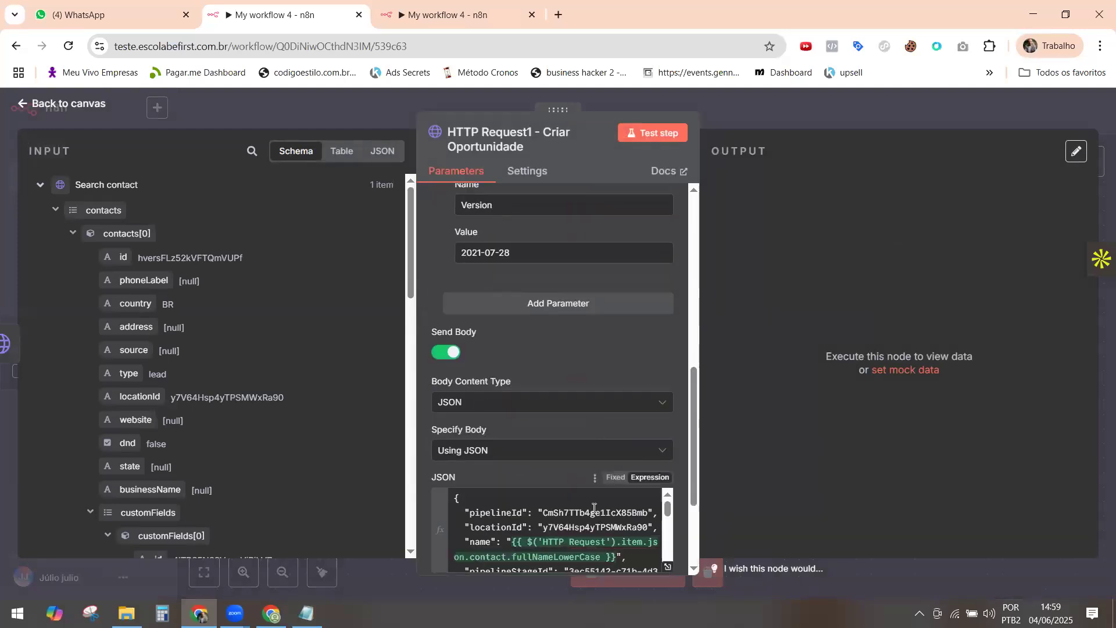
{"action": "scroll", "coordinate": [666, 508], "scroll_direction": "down", "scroll_amount": 3}
{"action": "scroll", "coordinate": [665, 508], "scroll_direction": "up", "scroll_amount": 3}
{"action": "scroll", "coordinate": [573, 522], "scroll_direction": "down", "scroll_amount": 3}
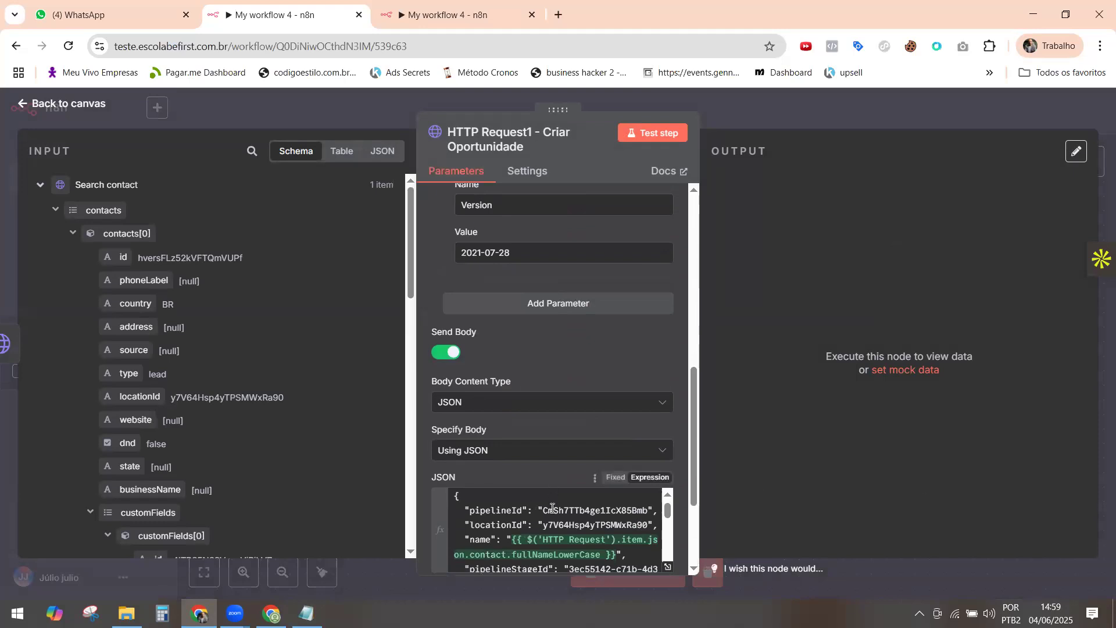
{"action": "scroll", "coordinate": [573, 522], "scroll_direction": "up", "scroll_amount": 3}
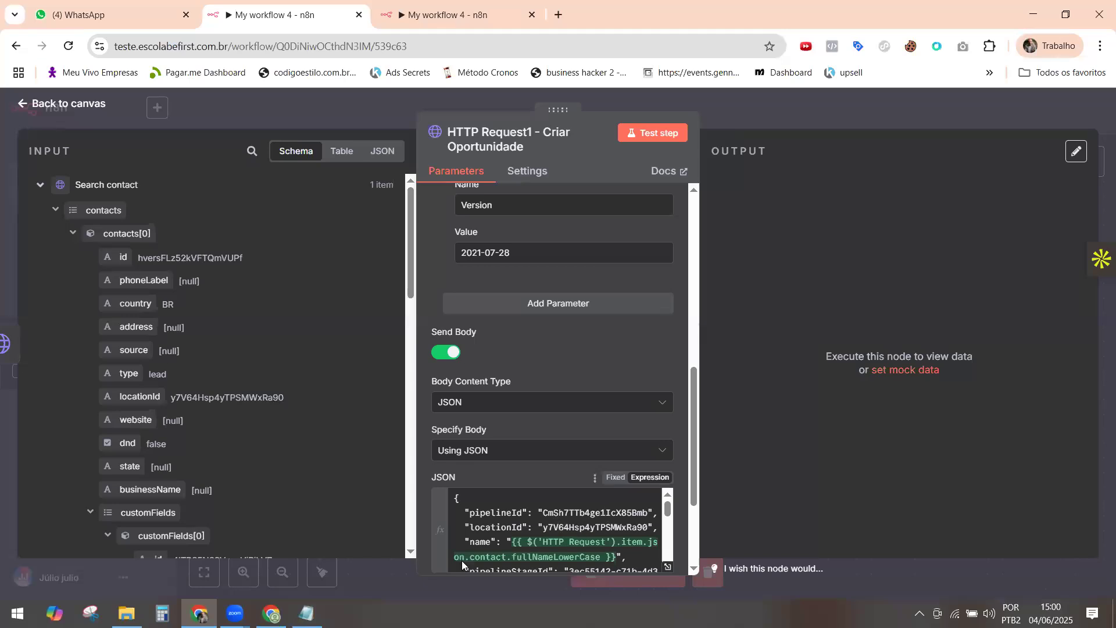
Switch to iSONEW, dismiss the private integration token dialog and open the Contacts list.
{"action": "left_click", "coordinate": [270, 614]}
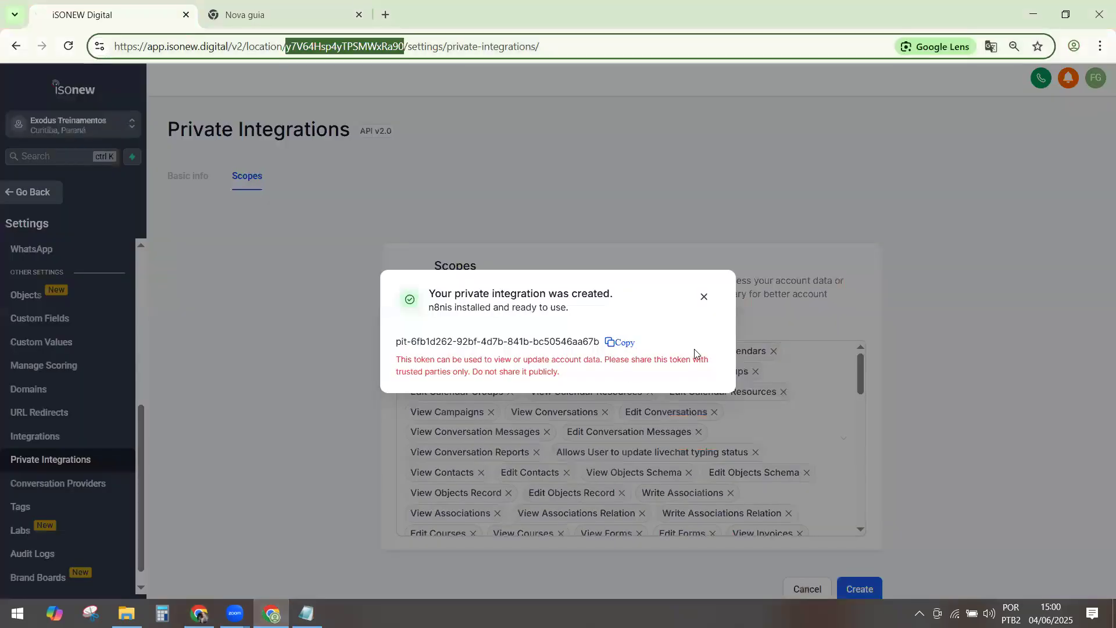
{"action": "left_click", "coordinate": [704, 299]}
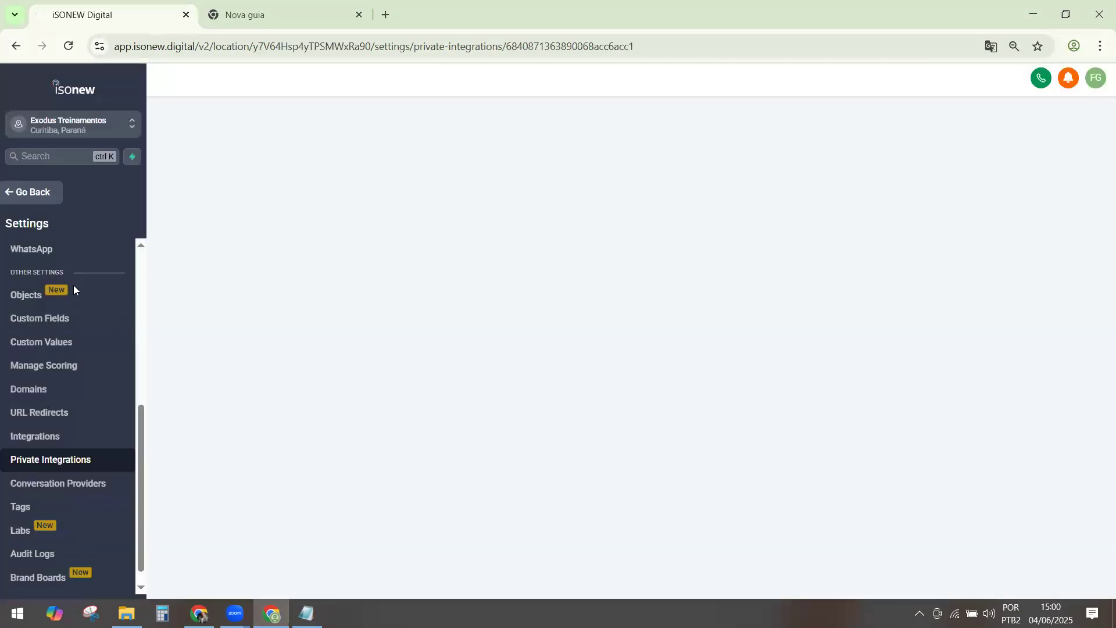
{"action": "left_click", "coordinate": [10, 195]}
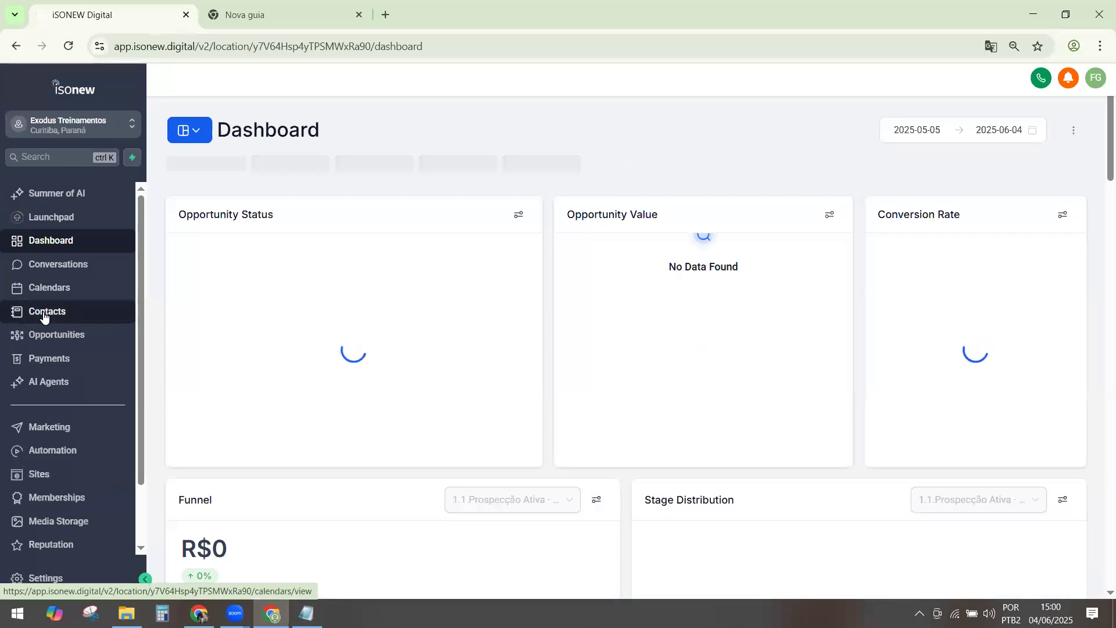
{"action": "left_click", "coordinate": [44, 317]}
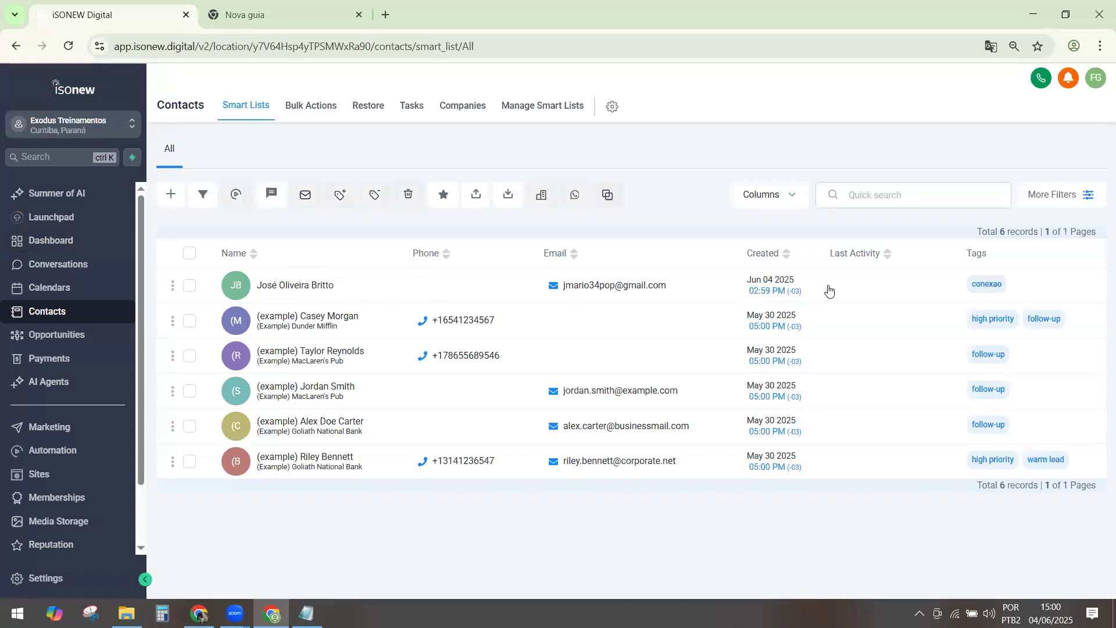
Select the contact tagged conexao, then open its record and review the contact details.
{"action": "left_click", "coordinate": [190, 286]}
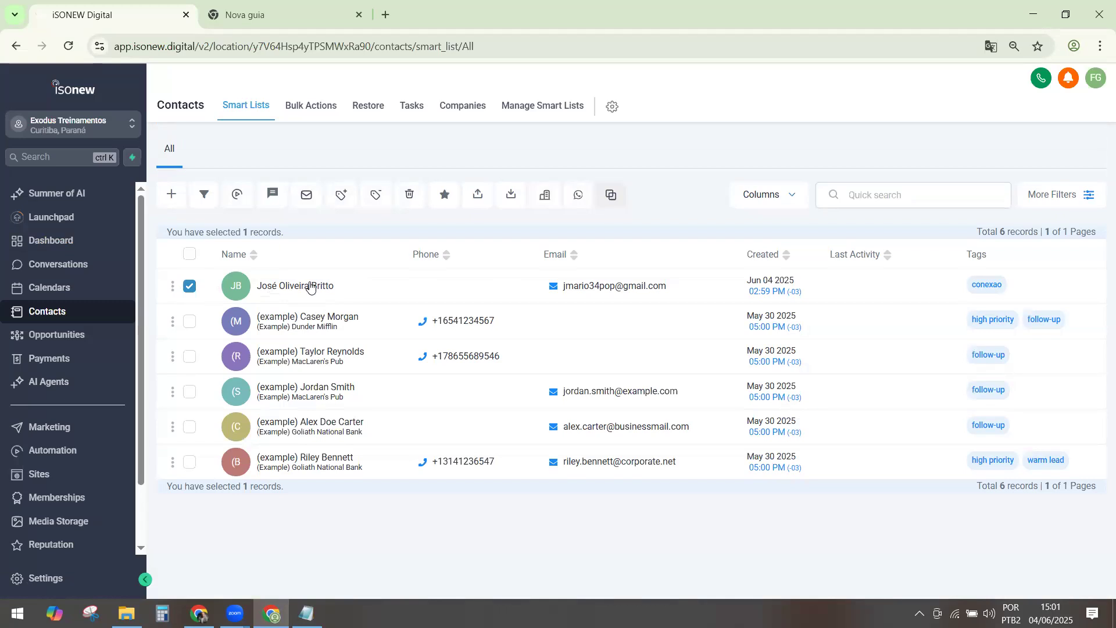
{"action": "left_click", "coordinate": [311, 286]}
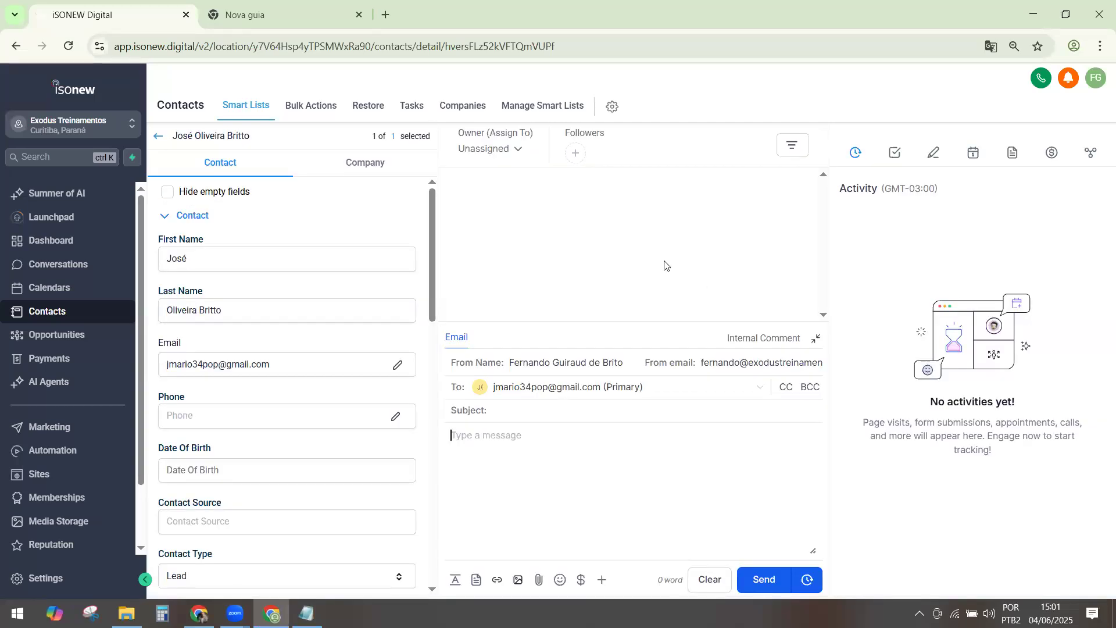
{"action": "scroll", "coordinate": [256, 319], "scroll_direction": "down", "scroll_amount": 6}
{"action": "scroll", "coordinate": [339, 334], "scroll_direction": "up", "scroll_amount": 6}
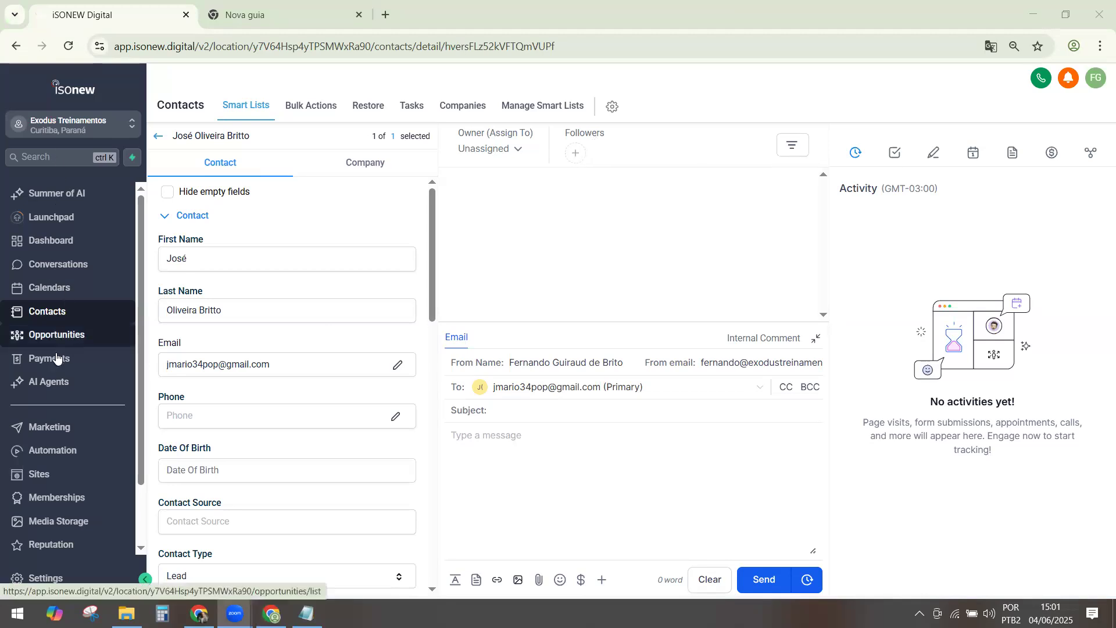
Open the Opportunities board and switch it to the 1.2.Prospecção Ativa - LinkedIn pipeline.
{"action": "left_click", "coordinate": [53, 341]}
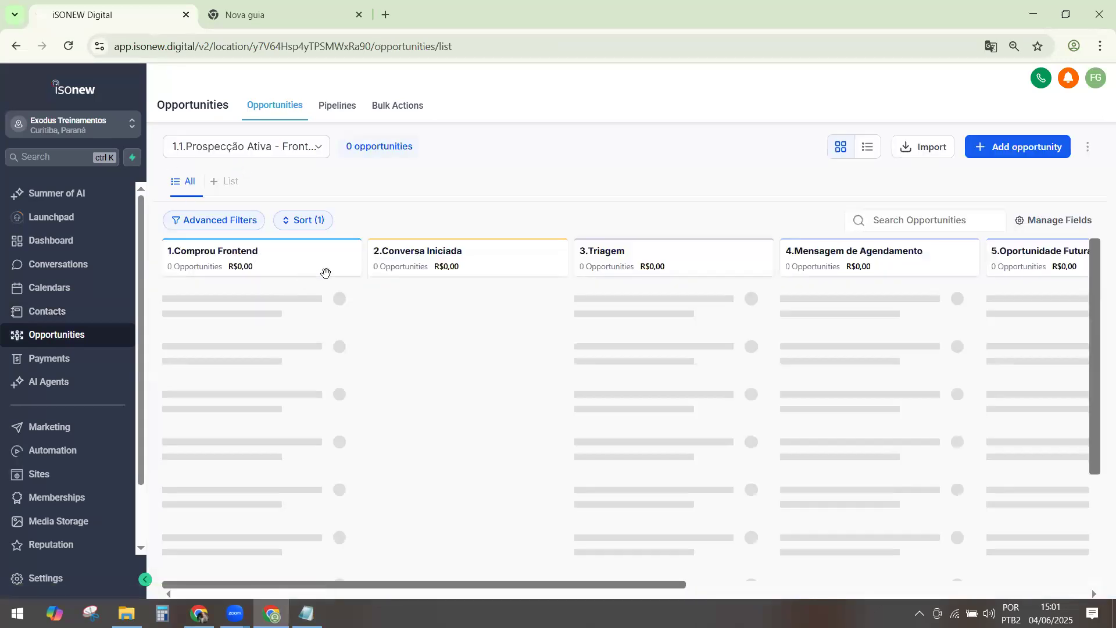
{"action": "left_click", "coordinate": [265, 152]}
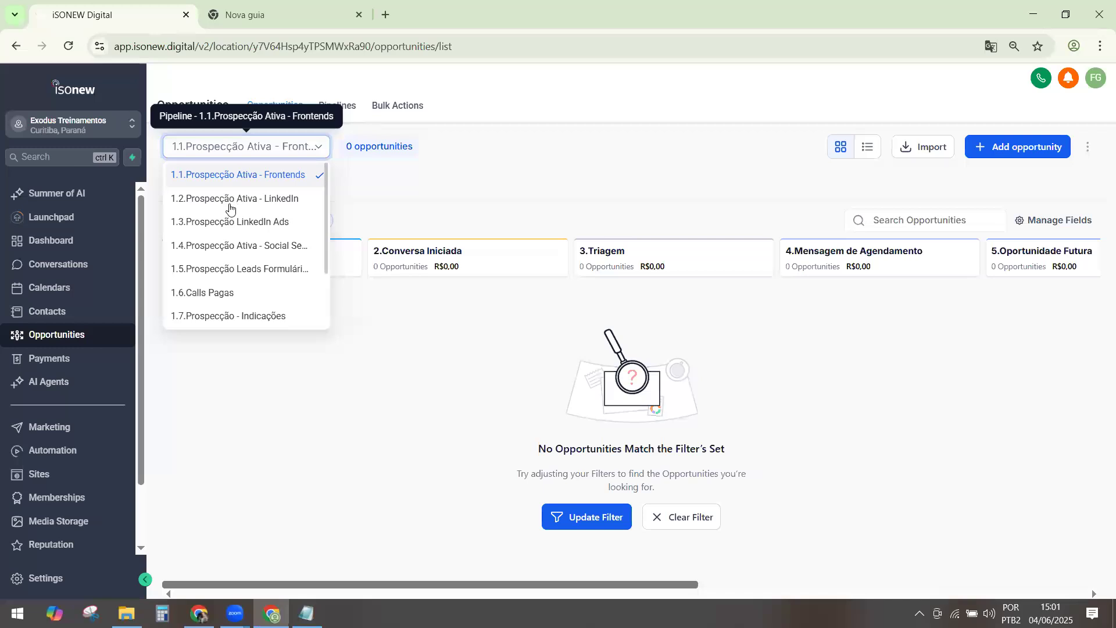
{"action": "left_click", "coordinate": [224, 201]}
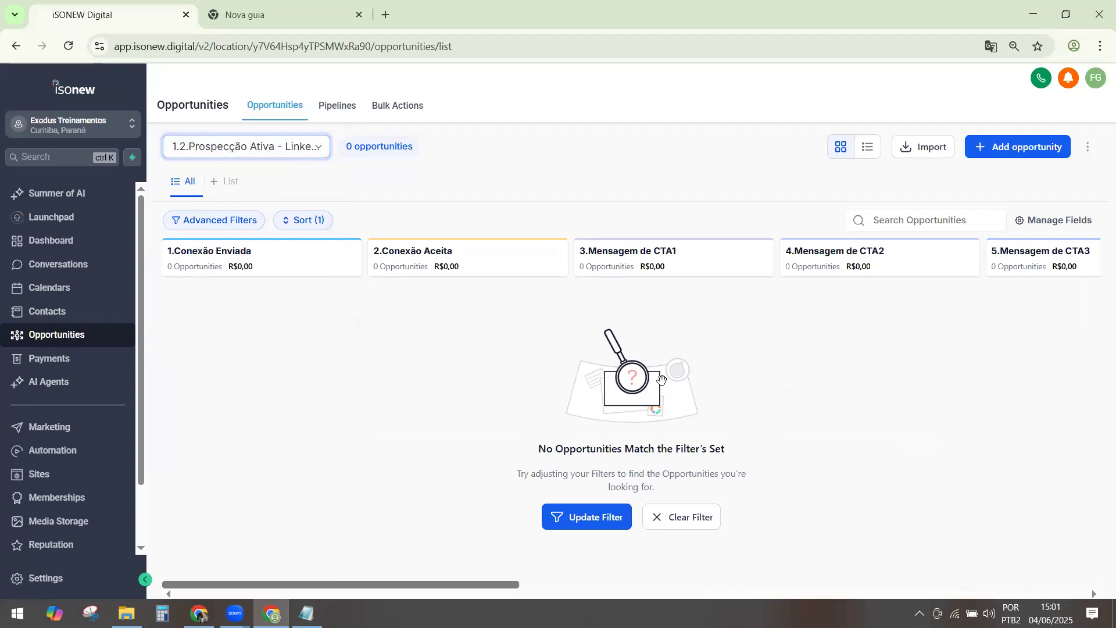
Create an open opportunity for the existing test contact in the 1.Conexão Enviada stage, then close the opportunity dialog.
{"action": "left_click", "coordinate": [1028, 149]}
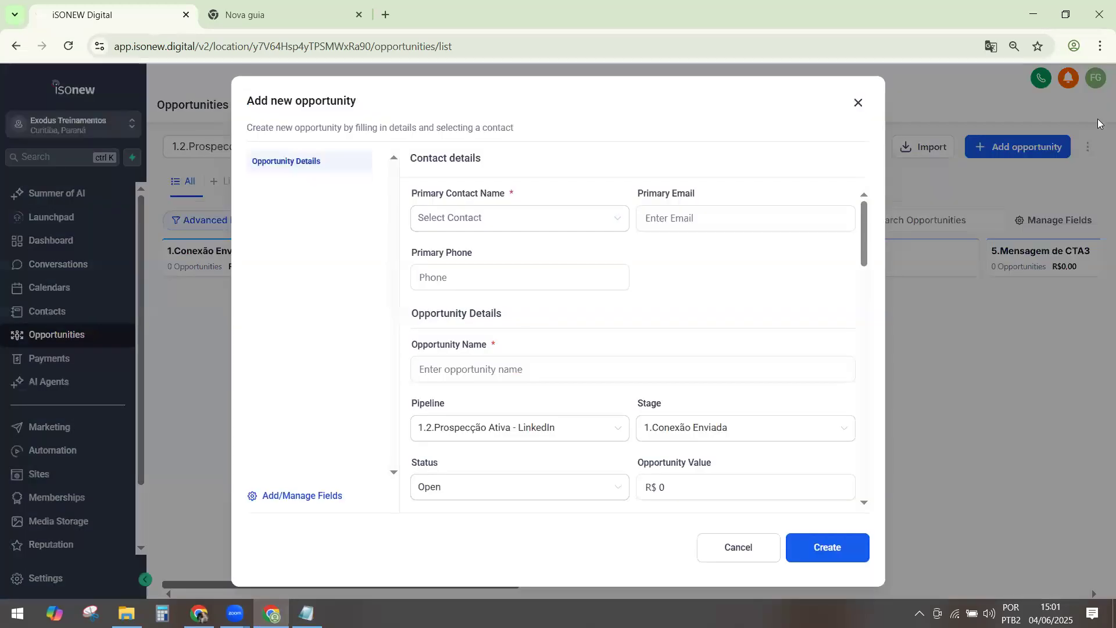
{"action": "left_click", "coordinate": [457, 221]}
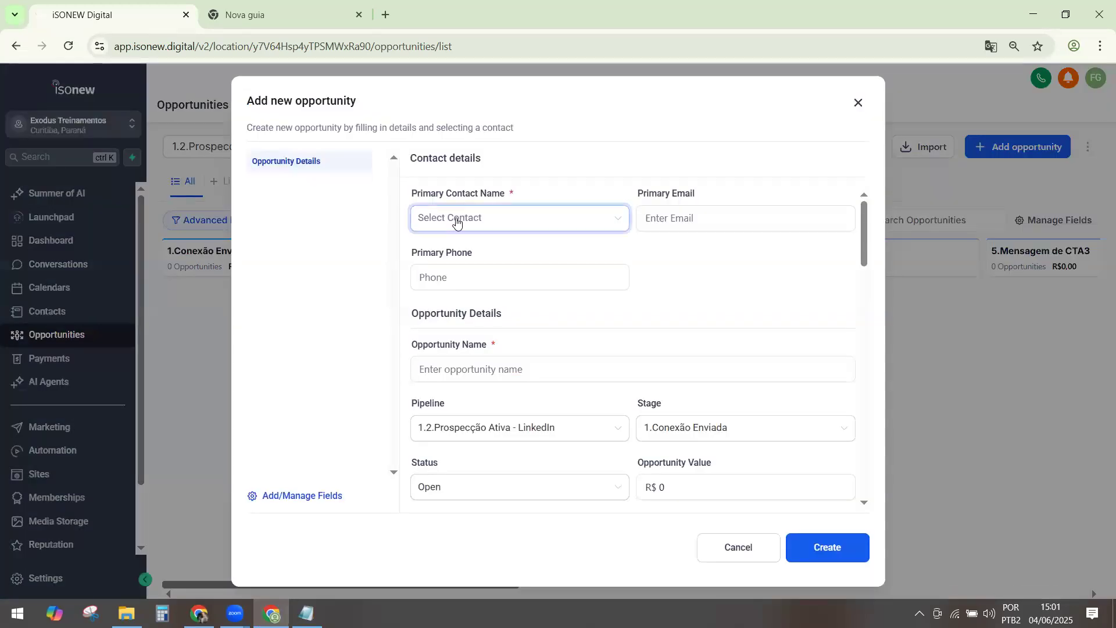
{"action": "left_click", "coordinate": [456, 249]}
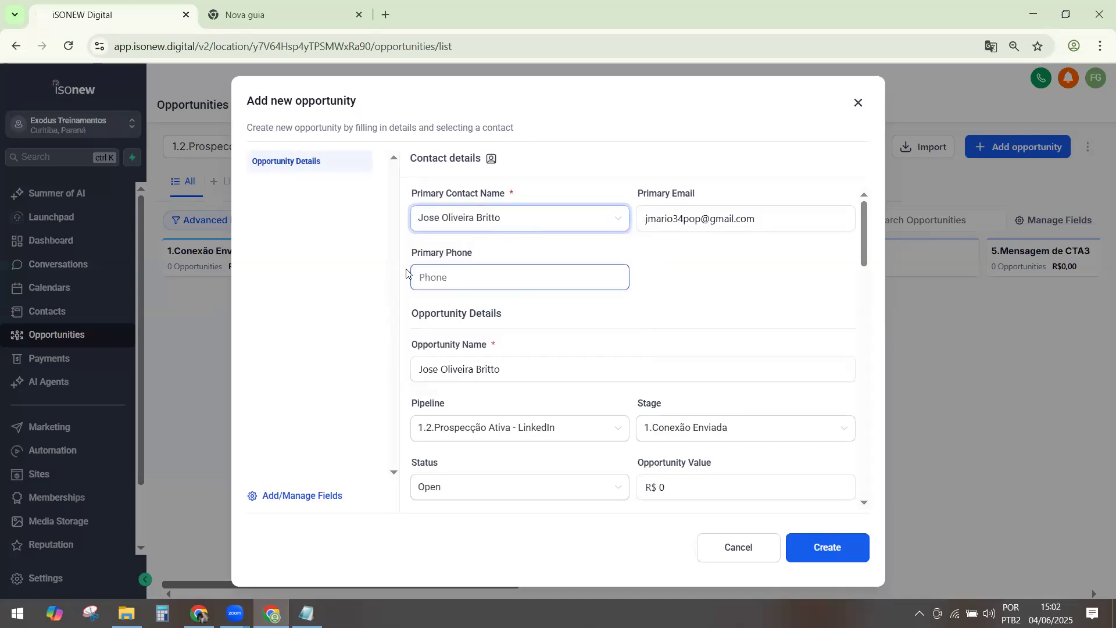
{"action": "scroll", "coordinate": [404, 291], "scroll_direction": "down", "scroll_amount": 3}
{"action": "scroll", "coordinate": [402, 304], "scroll_direction": "up", "scroll_amount": 3}
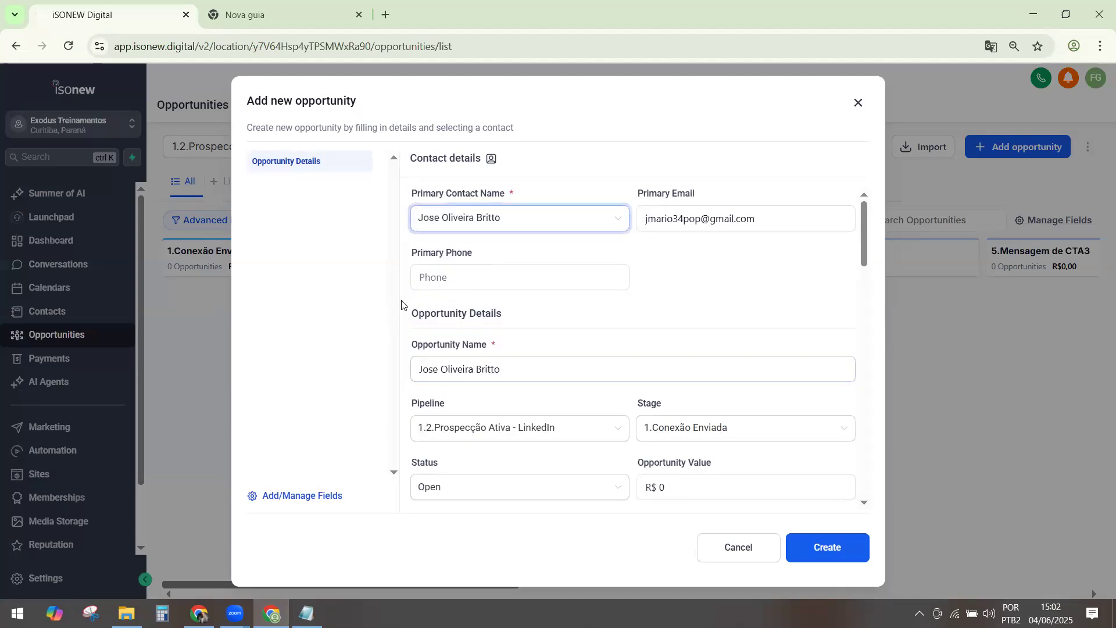
{"action": "scroll", "coordinate": [531, 355], "scroll_direction": "down", "scroll_amount": 2}
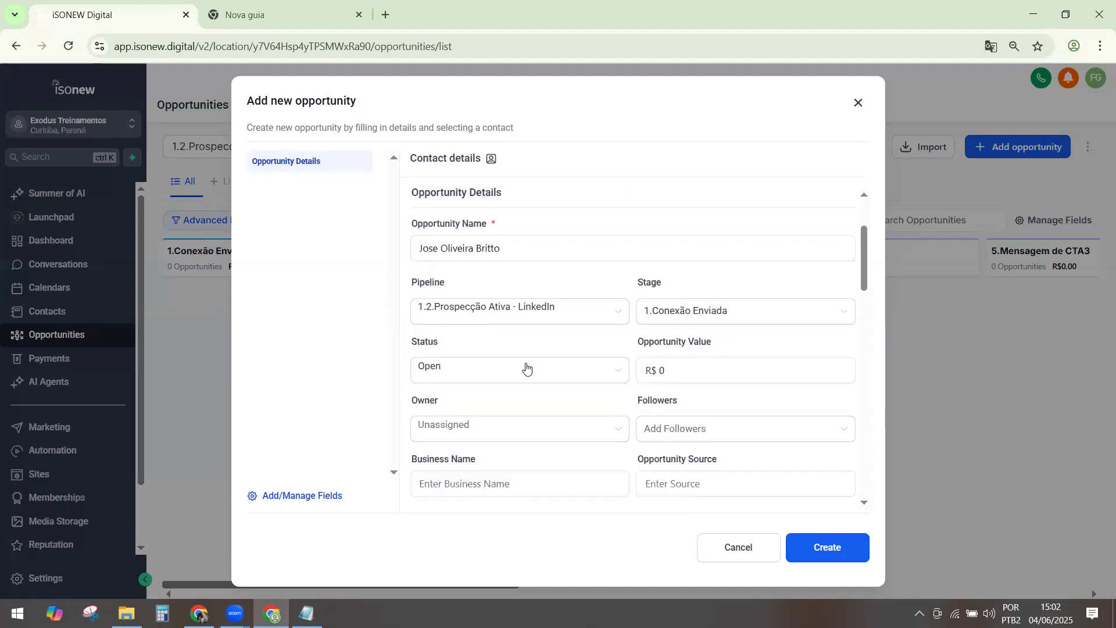
{"action": "left_click", "coordinate": [828, 548]}
{"action": "left_click", "coordinate": [822, 553]}
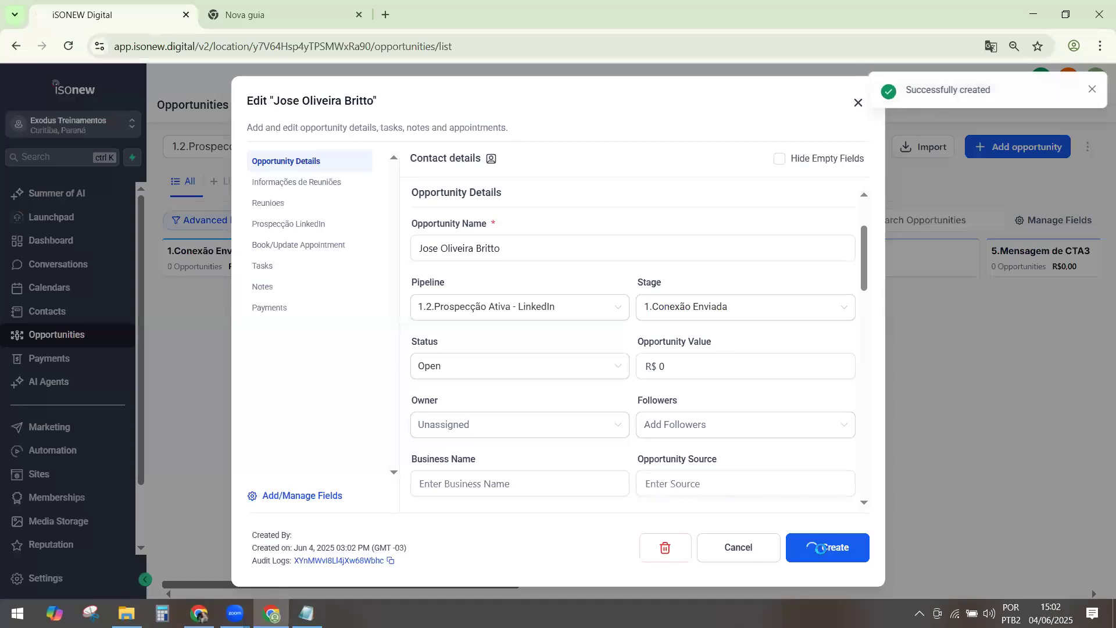
{"action": "left_click", "coordinate": [859, 106]}
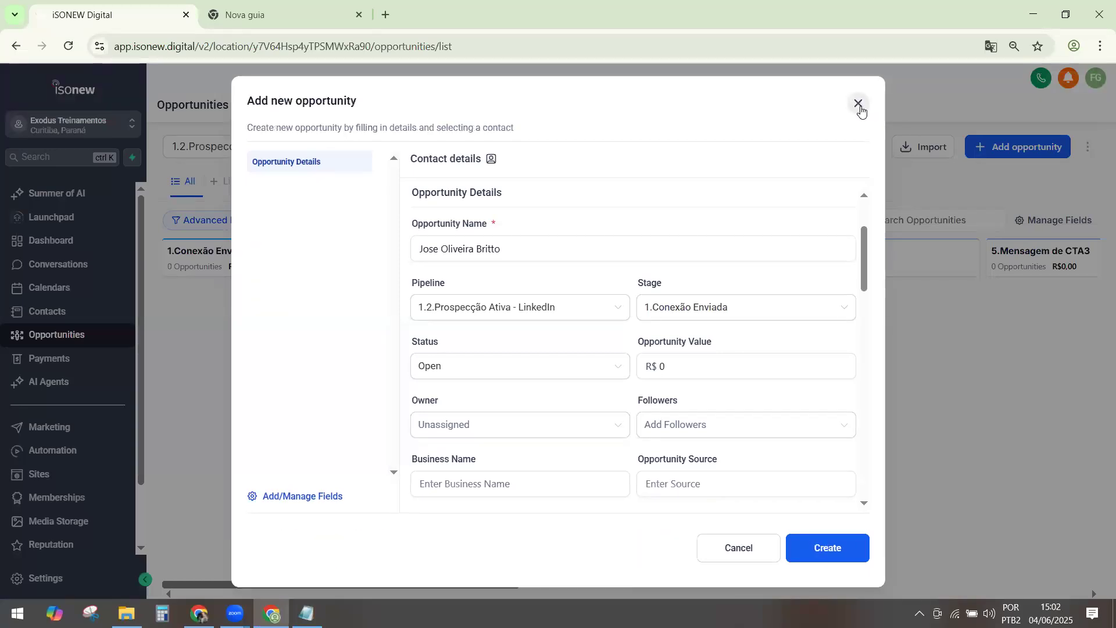
{"action": "left_click", "coordinate": [859, 106]}
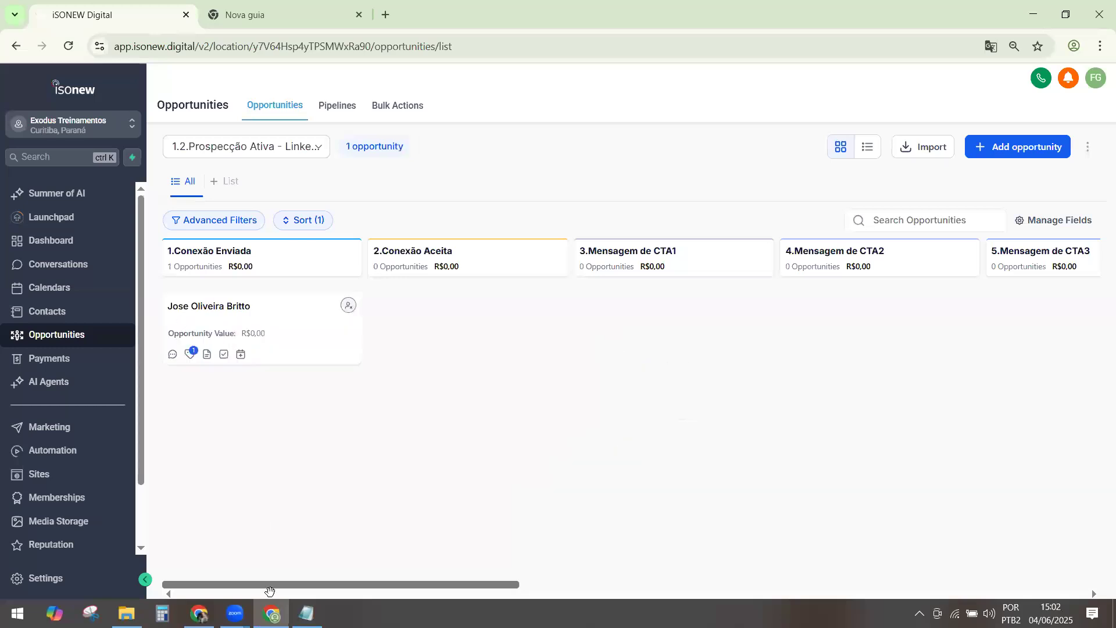
Switch back to n8n, execute the Search contact node again and locate the opportunities entry in its output.
{"action": "key", "text": "alt+Tab"}
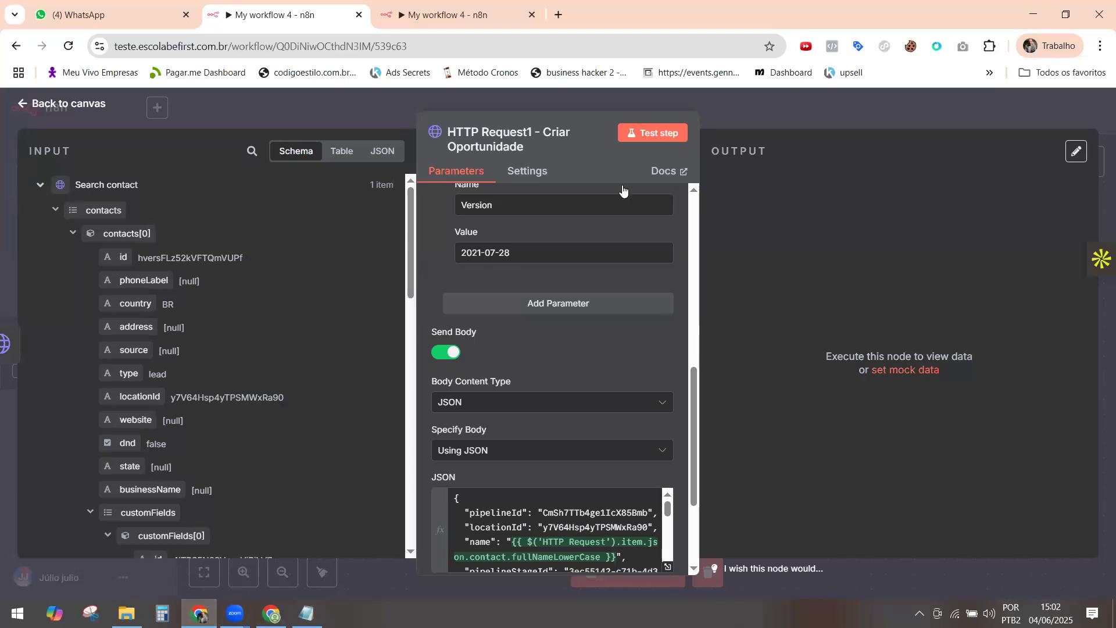
{"action": "left_click", "coordinate": [30, 103]}
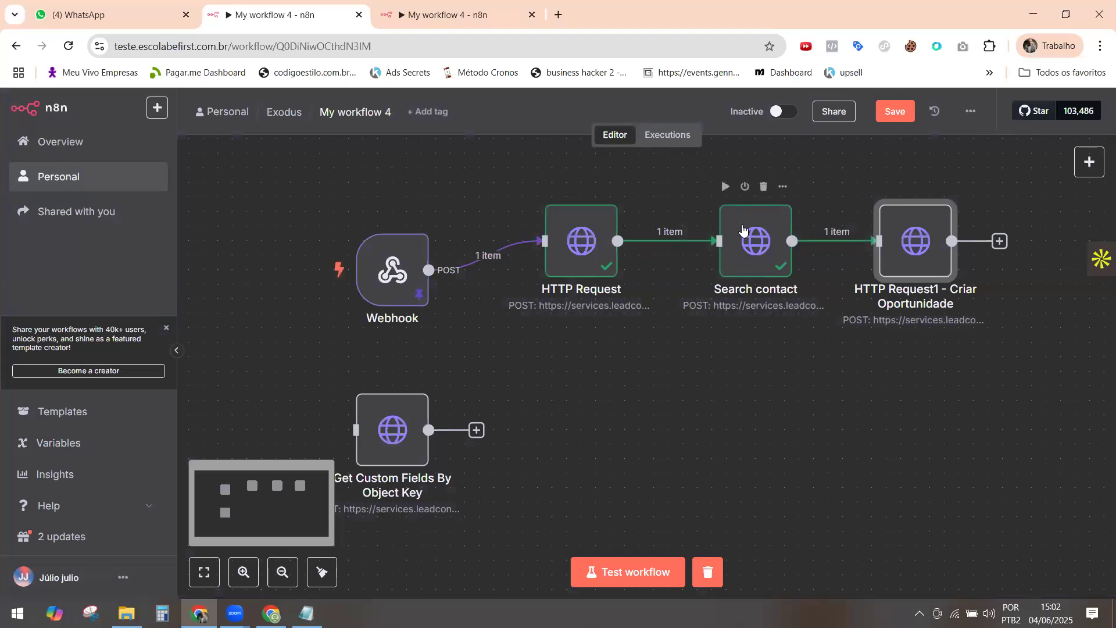
{"action": "left_click", "coordinate": [726, 187]}
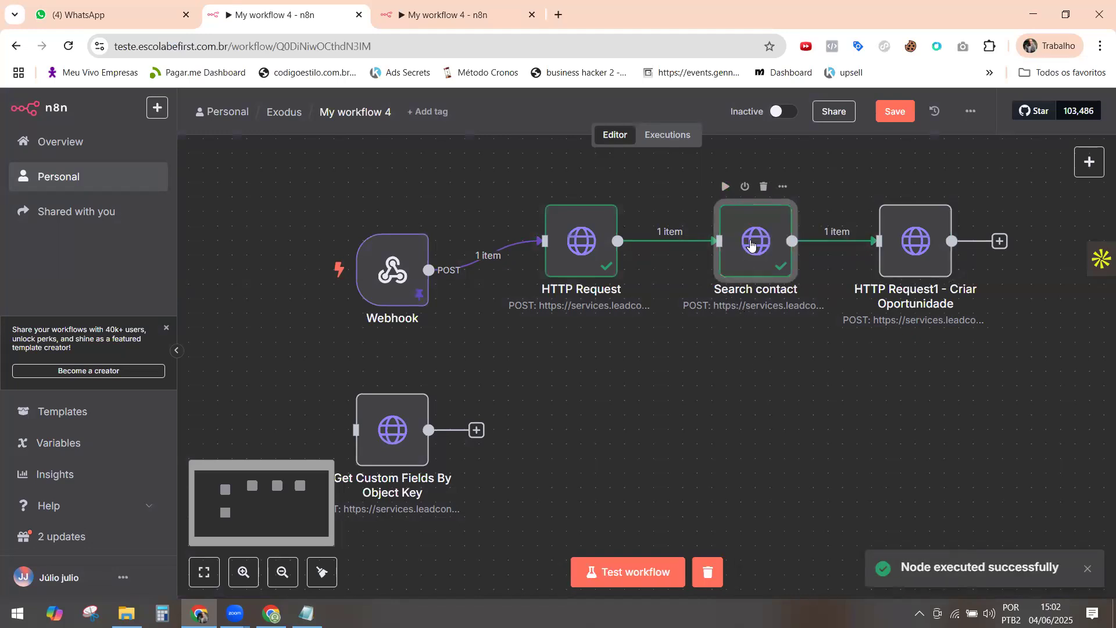
{"action": "double_click", "coordinate": [751, 243]}
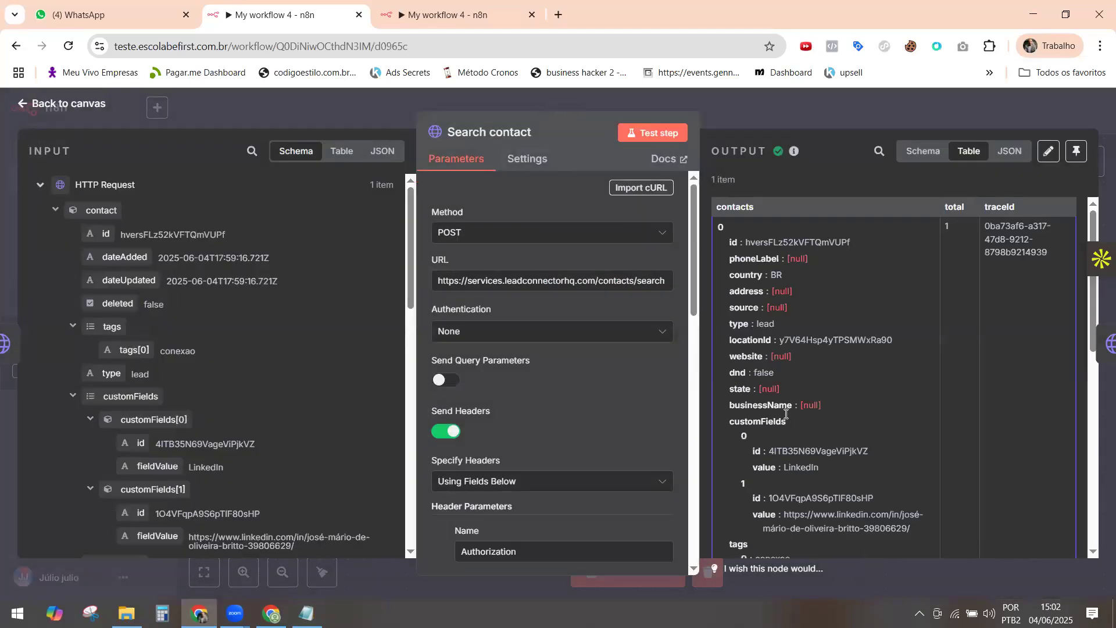
{"action": "scroll", "coordinate": [780, 376], "scroll_direction": "down", "scroll_amount": 2}
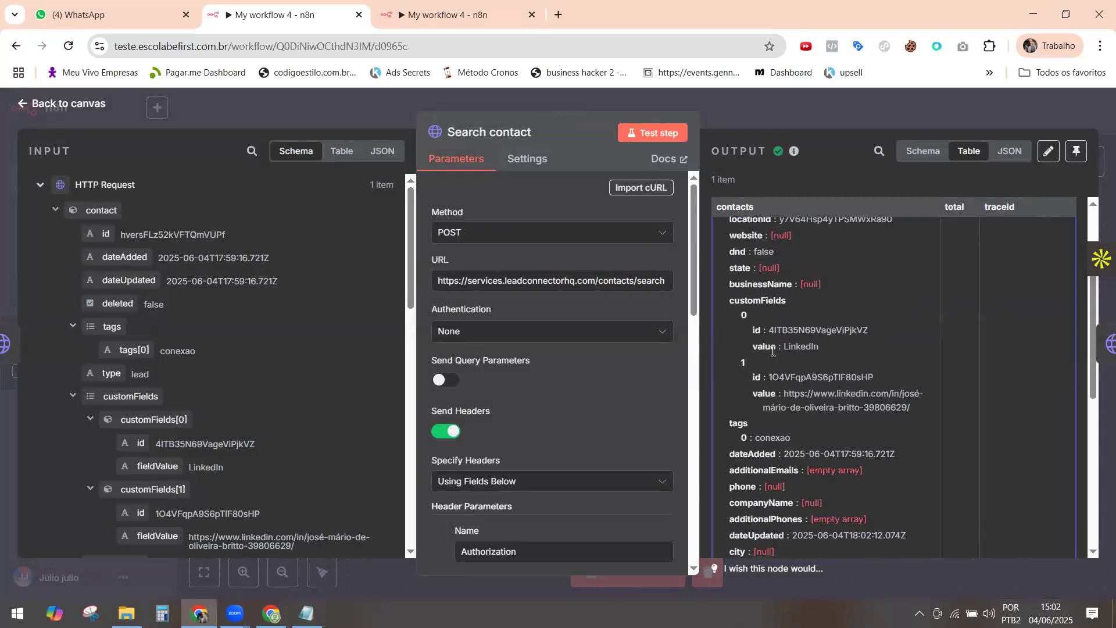
{"action": "scroll", "coordinate": [780, 346], "scroll_direction": "down", "scroll_amount": 6}
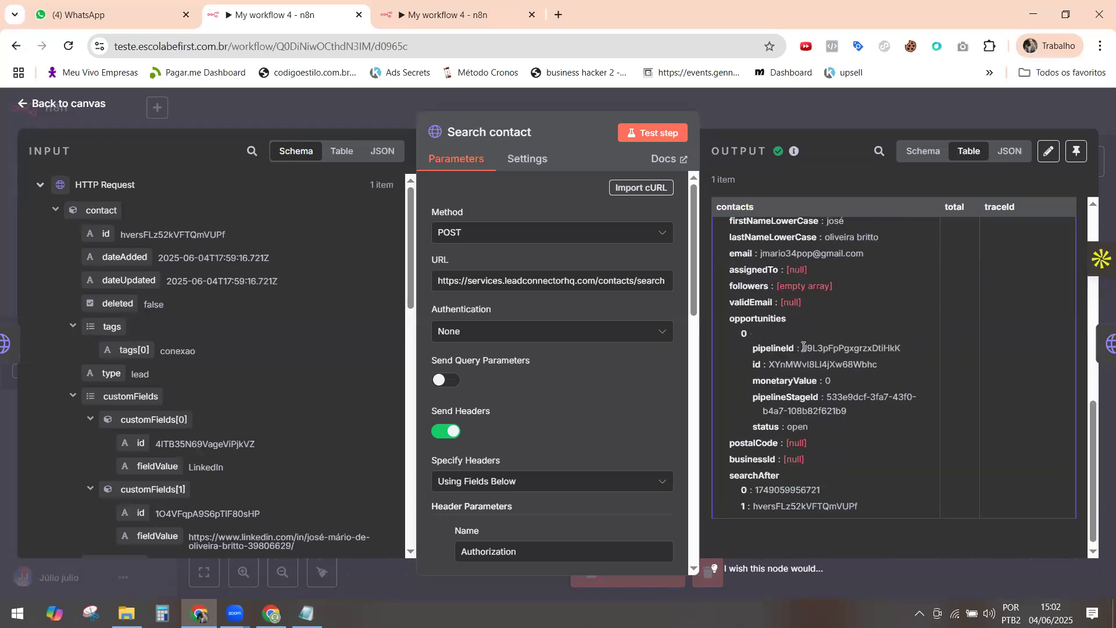
Copy the pipelineId from the Search contact output into the HTTP Request1 - Criar Oportunidade JSON body as J9L3pFpPgxgrzxDtiHkK.
{"action": "double_click", "coordinate": [897, 348]}
{"action": "key", "text": "ctrl+c"}
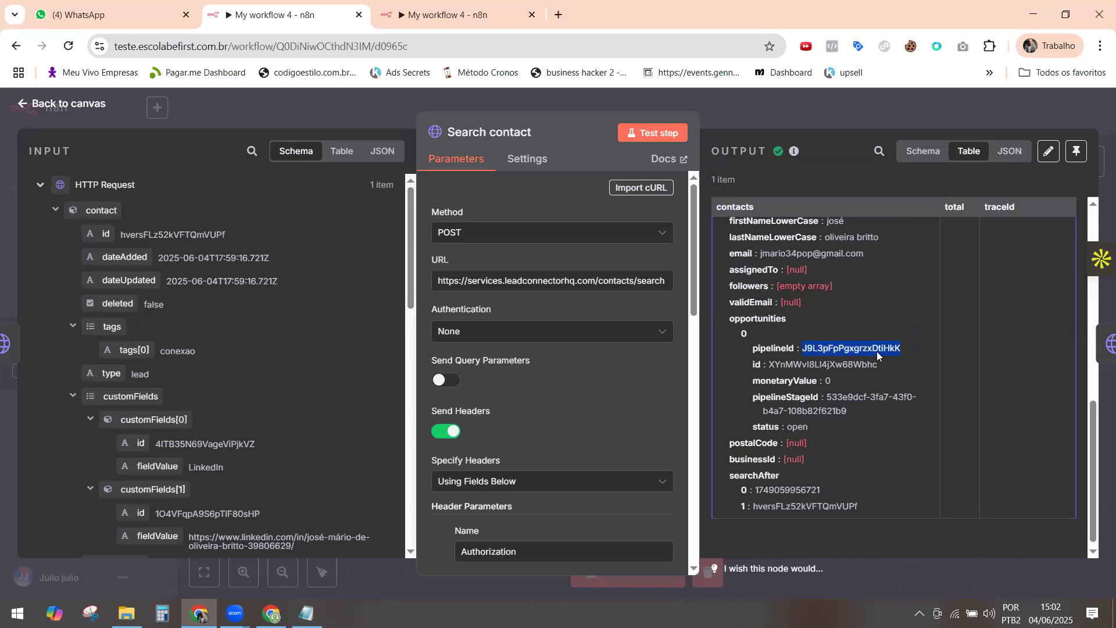
{"action": "right_click", "coordinate": [878, 355]}
{"action": "left_click", "coordinate": [651, 370]}
{"action": "left_click", "coordinate": [1085, 347]}
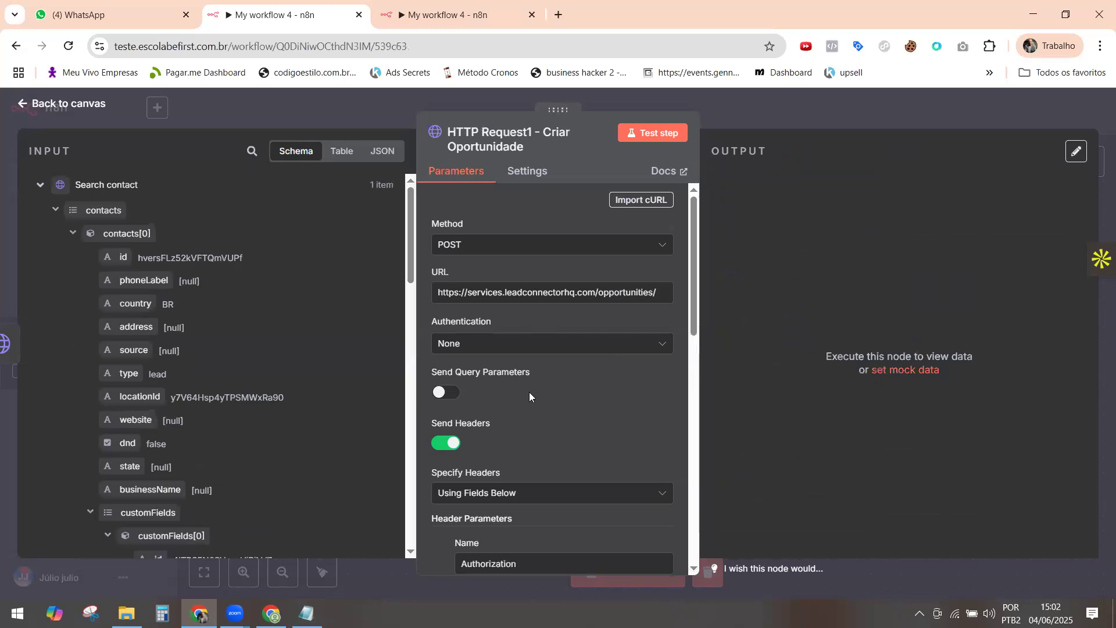
{"action": "scroll", "coordinate": [547, 396], "scroll_direction": "down", "scroll_amount": 2}
{"action": "scroll", "coordinate": [547, 397], "scroll_direction": "down", "scroll_amount": 8}
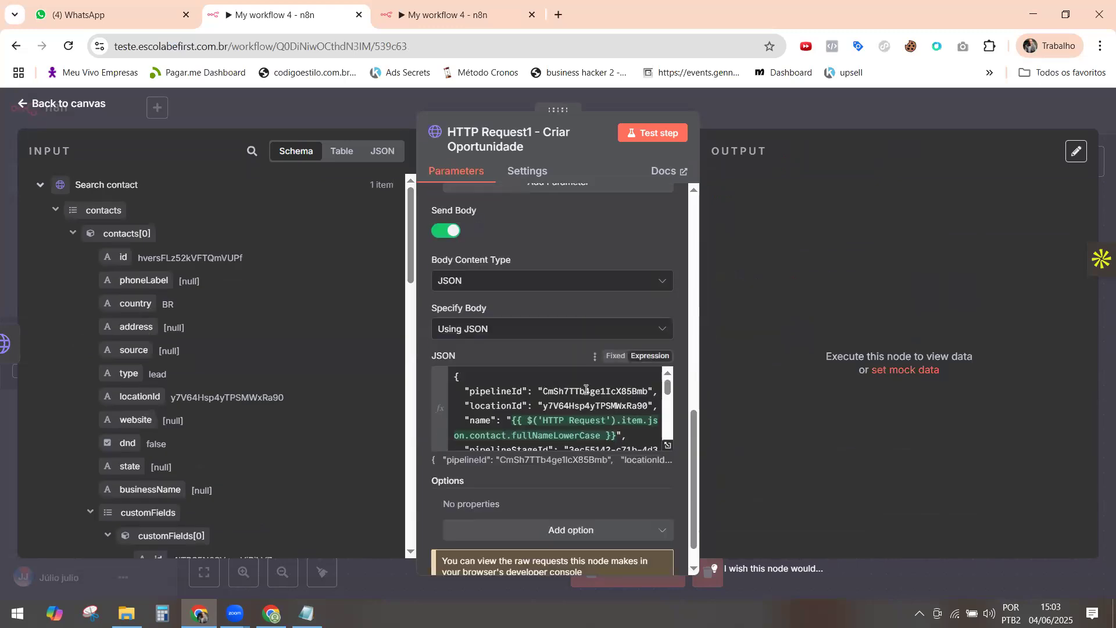
{"action": "left_click_drag", "start_coordinate": [543, 391], "coordinate": [650, 390]}
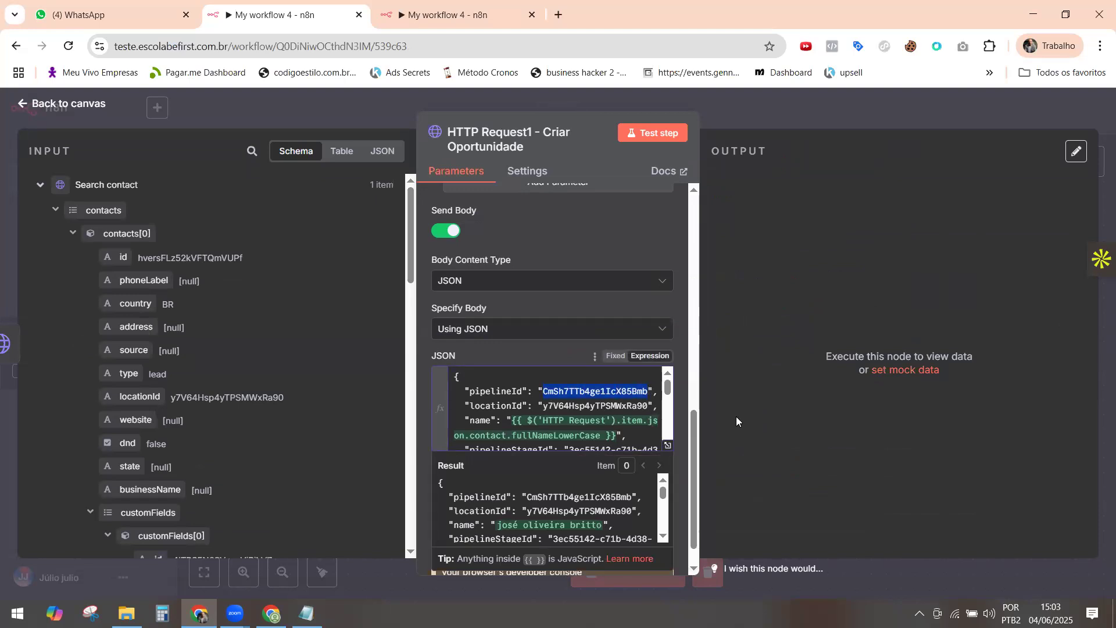
{"action": "key", "text": "ctrl+v"}
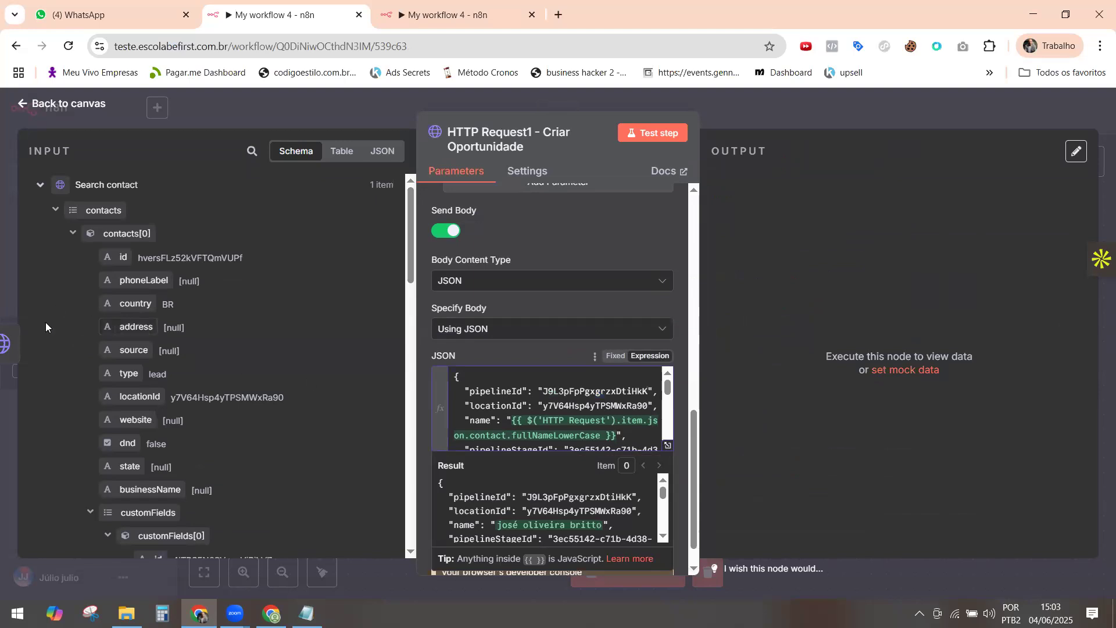
Return to the Search contact node and copy the opportunity's pipelineStageId from its output.
{"action": "left_click", "coordinate": [29, 343]}
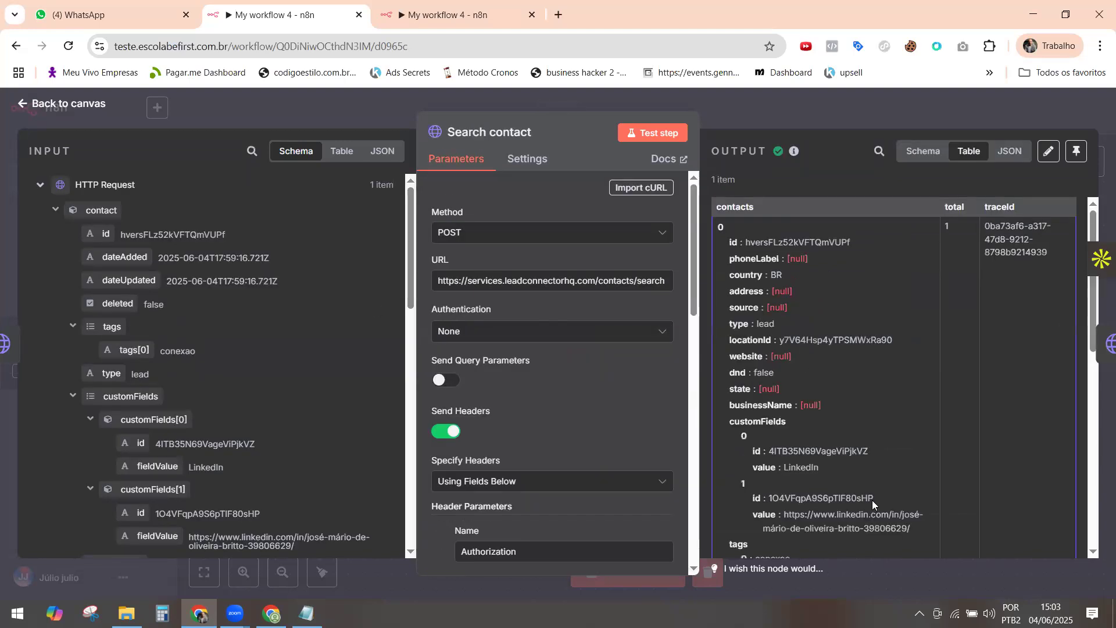
{"action": "scroll", "coordinate": [794, 393], "scroll_direction": "down", "scroll_amount": 2}
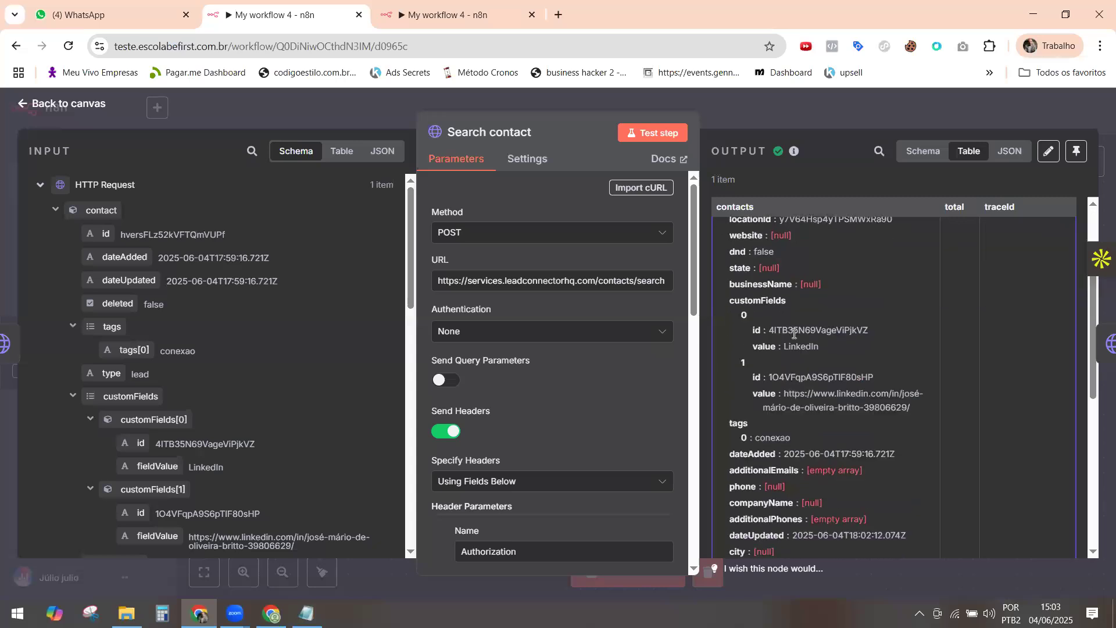
{"action": "scroll", "coordinate": [794, 334], "scroll_direction": "down", "scroll_amount": 2}
{"action": "scroll", "coordinate": [795, 346], "scroll_direction": "down", "scroll_amount": 3}
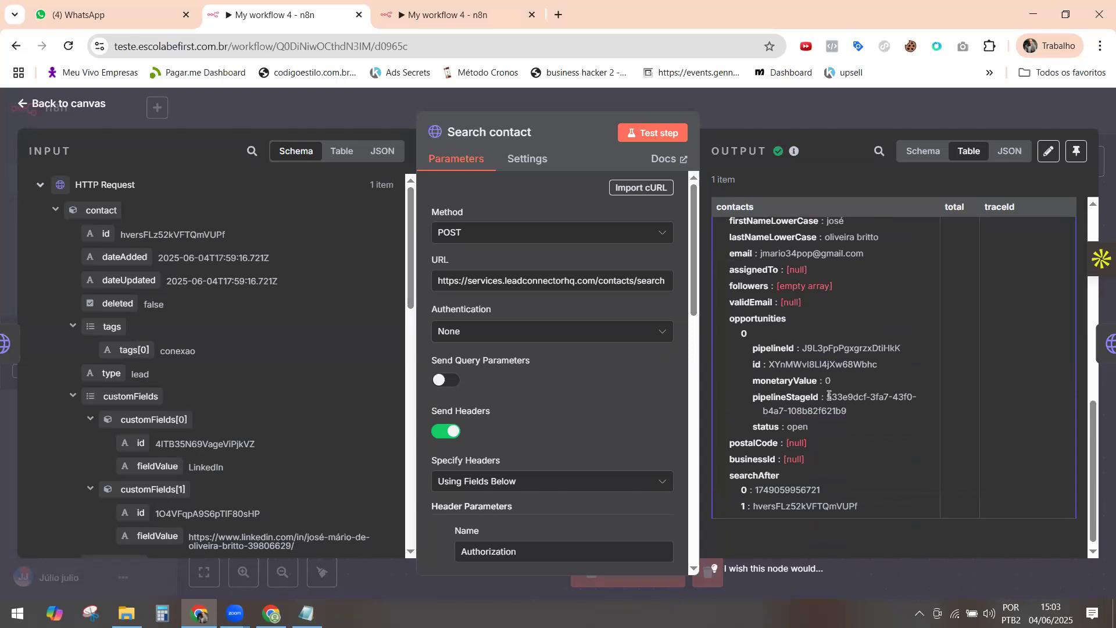
{"action": "triple_click", "coordinate": [850, 413]}
{"action": "key", "text": "ctrl+c"}
{"action": "right_click", "coordinate": [842, 409]}
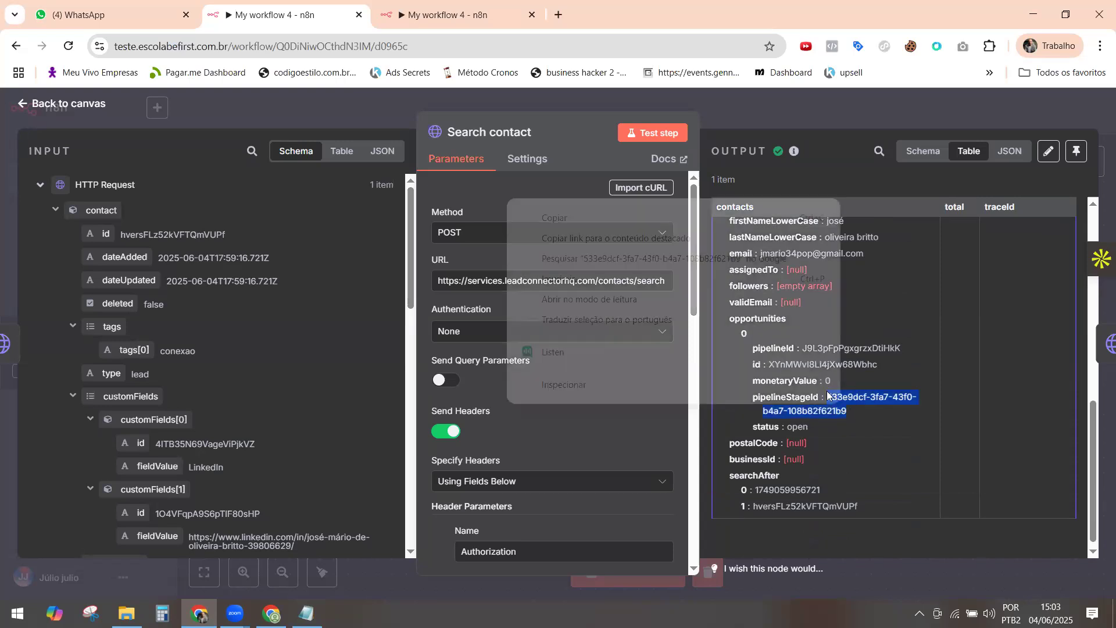
{"action": "left_click", "coordinate": [580, 220]}
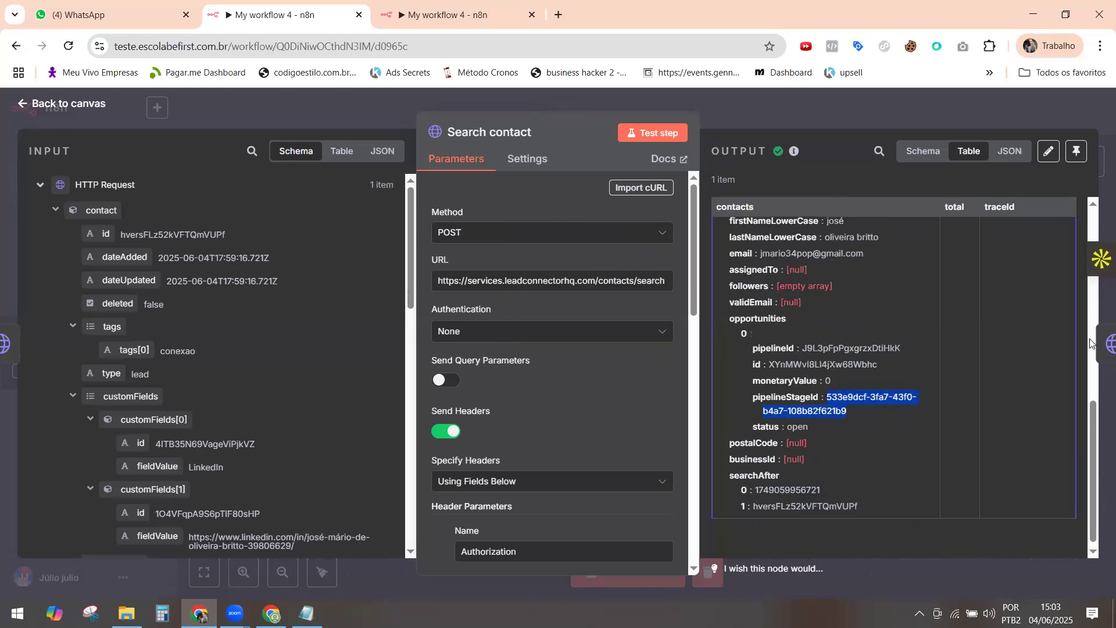
{"action": "left_click", "coordinate": [848, 394]}
Set pipelineStageId in the HTTP Request1 - Criar Oportunidade JSON body to 533e9dcf-3fa7-43f0-b4a7-108b82f621b9, then save the workflow.
{"action": "left_click", "coordinate": [1086, 343]}
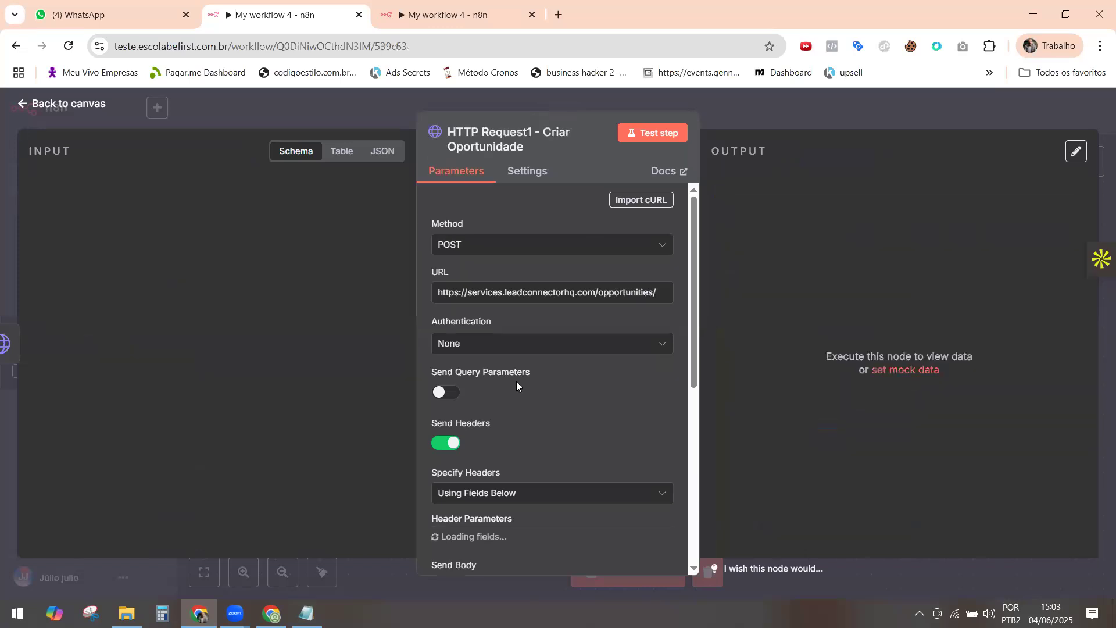
{"action": "scroll", "coordinate": [511, 360], "scroll_direction": "down", "scroll_amount": 10}
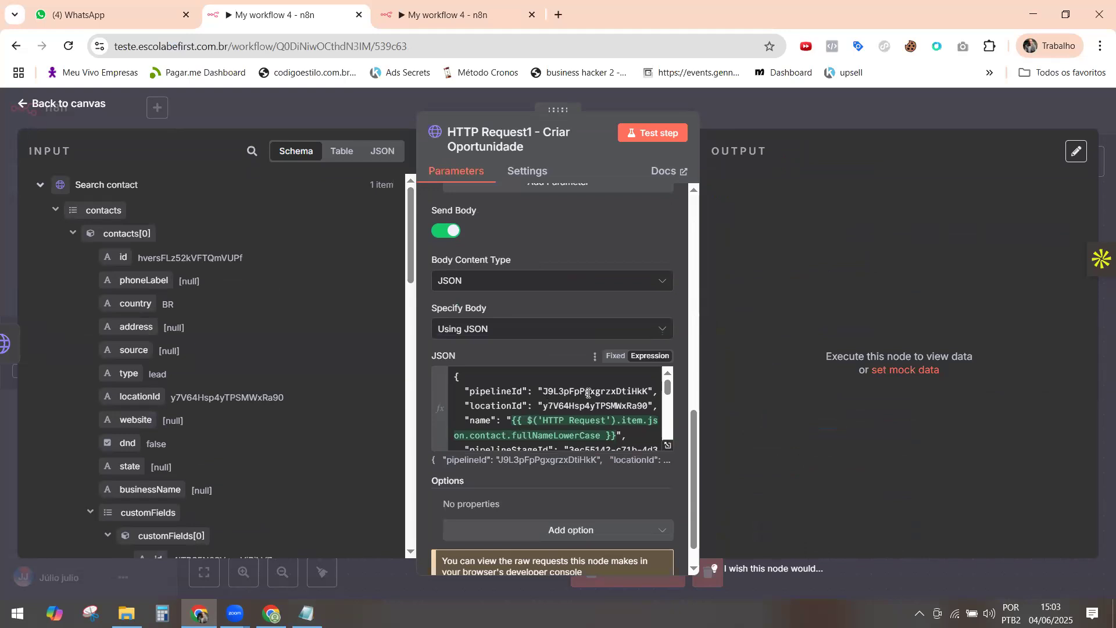
{"action": "scroll", "coordinate": [668, 394], "scroll_direction": "down", "scroll_amount": 1}
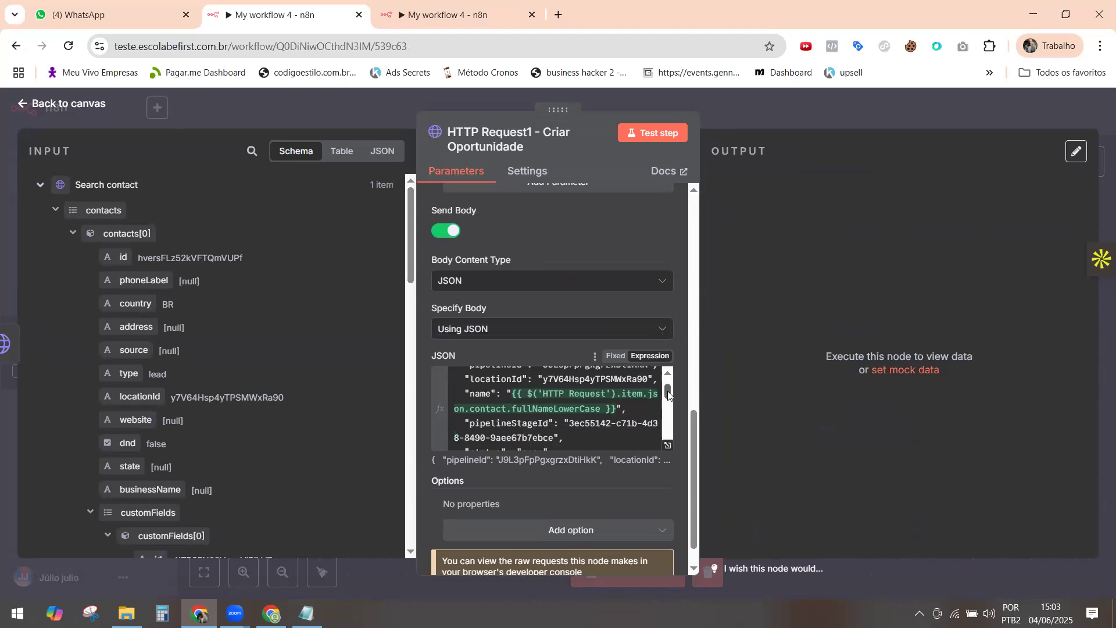
{"action": "scroll", "coordinate": [668, 394], "scroll_direction": "down", "scroll_amount": 1}
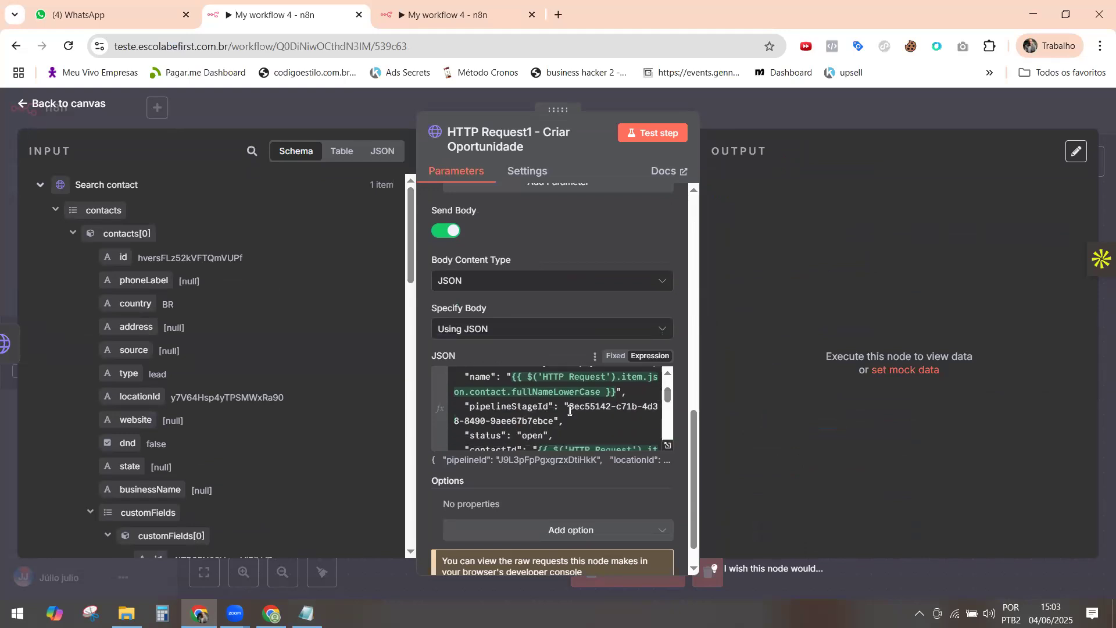
{"action": "left_click_drag", "start_coordinate": [569, 407], "coordinate": [553, 423]}
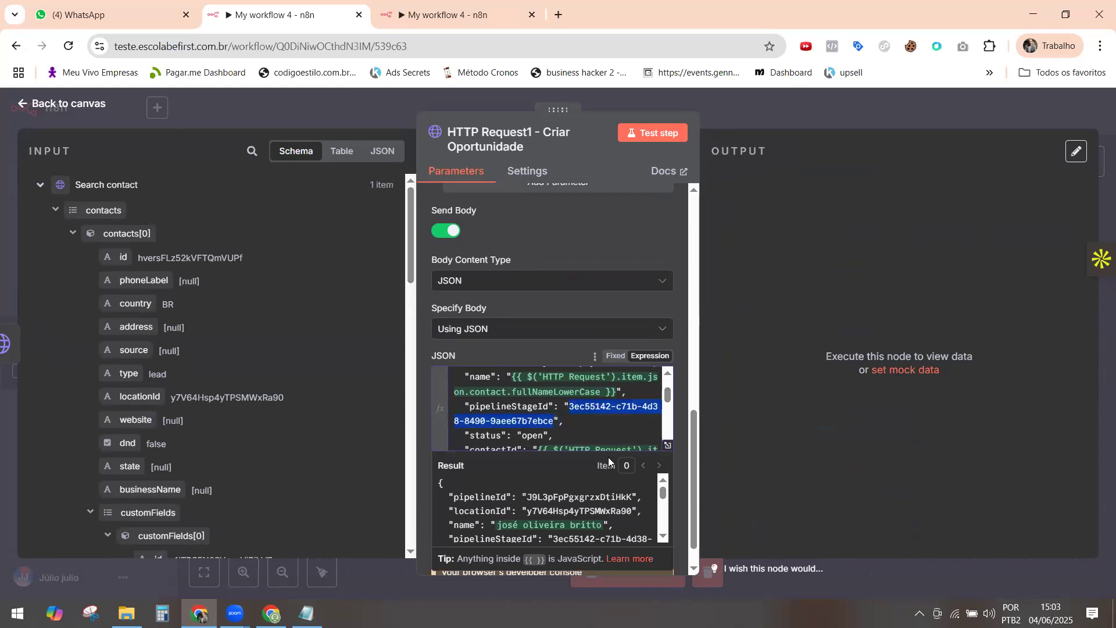
{"action": "key", "text": "ctrl+v"}
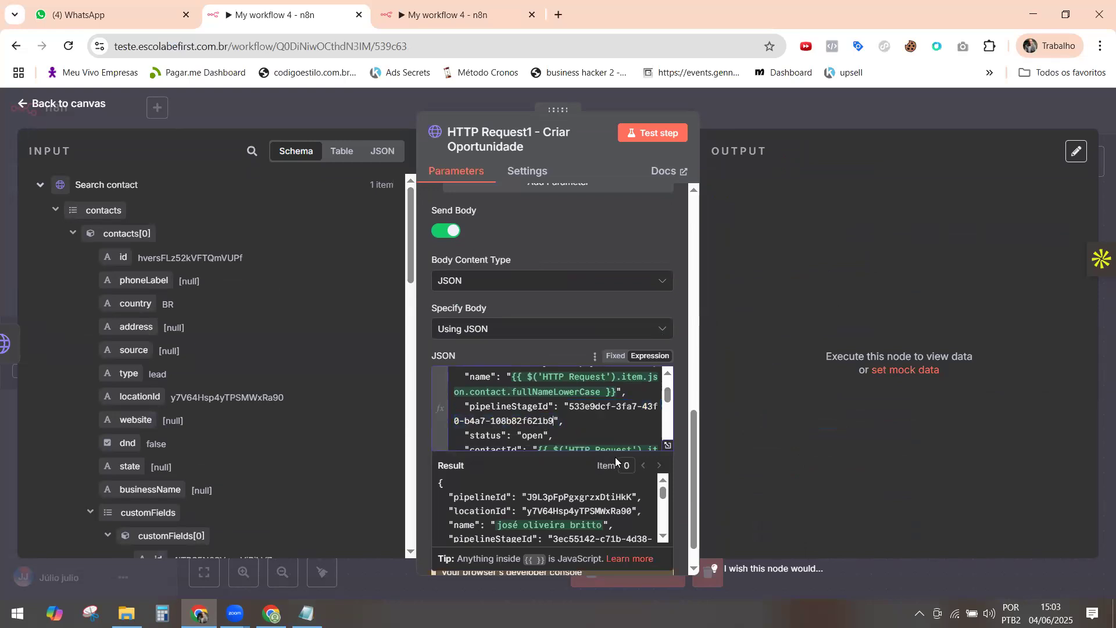
{"action": "left_click", "coordinate": [20, 105]}
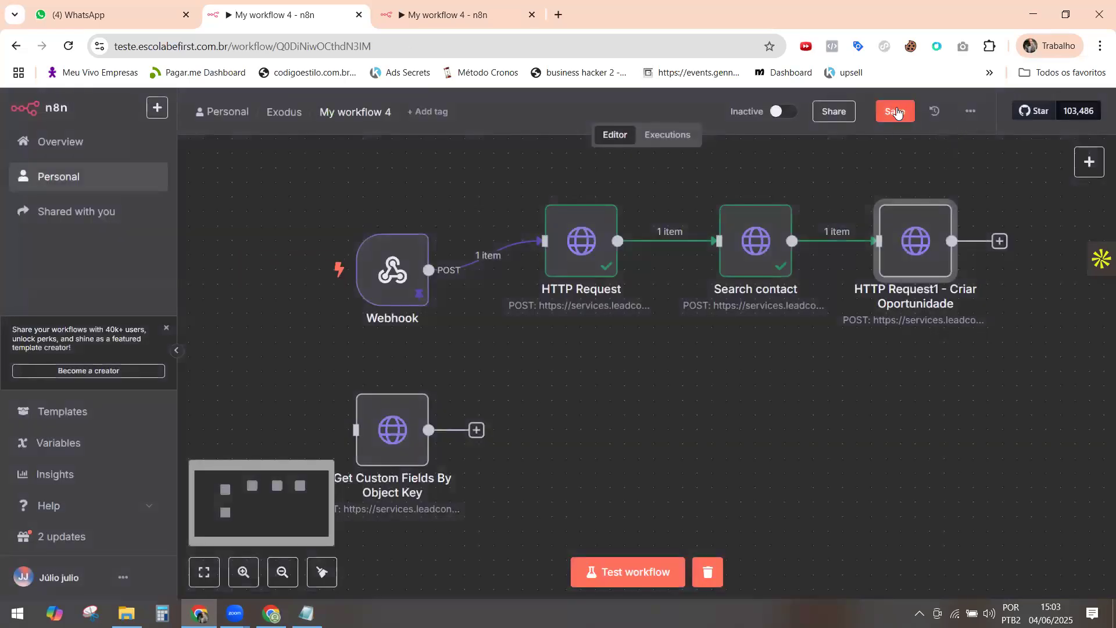
{"action": "left_click", "coordinate": [894, 113]}
{"action": "mouse_move", "coordinate": [424, 447]}
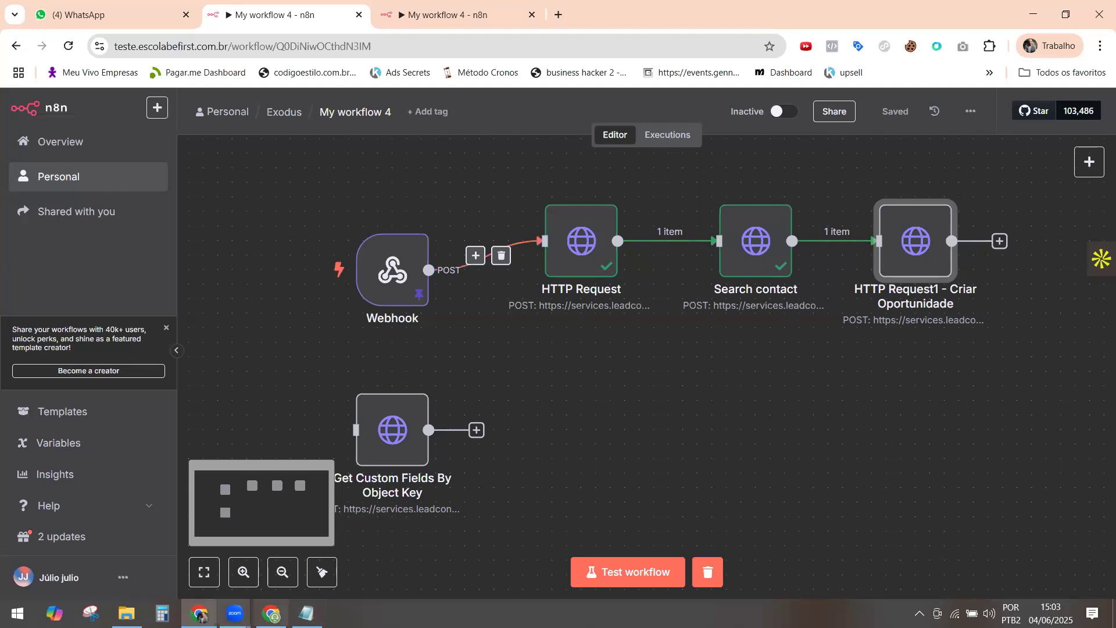
Switch to iSONEW, delete the test contact tagged conexao, then reload the contacts list and block site notifications.
{"action": "mouse_move", "coordinate": [270, 613]}
{"action": "left_click", "coordinate": [247, 481]}
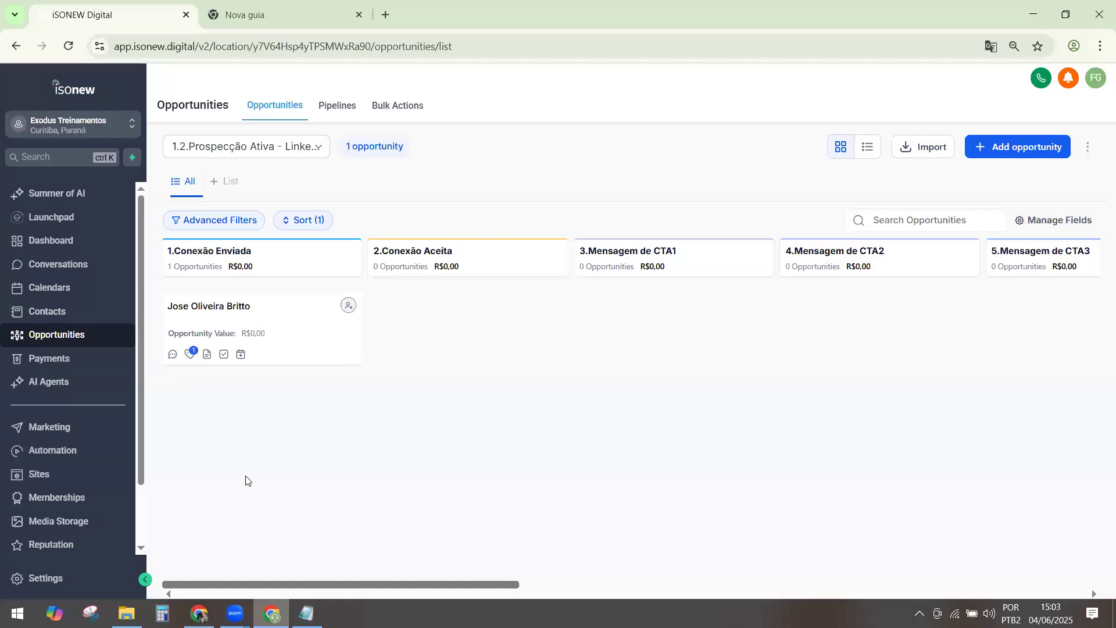
{"action": "left_click", "coordinate": [61, 313]}
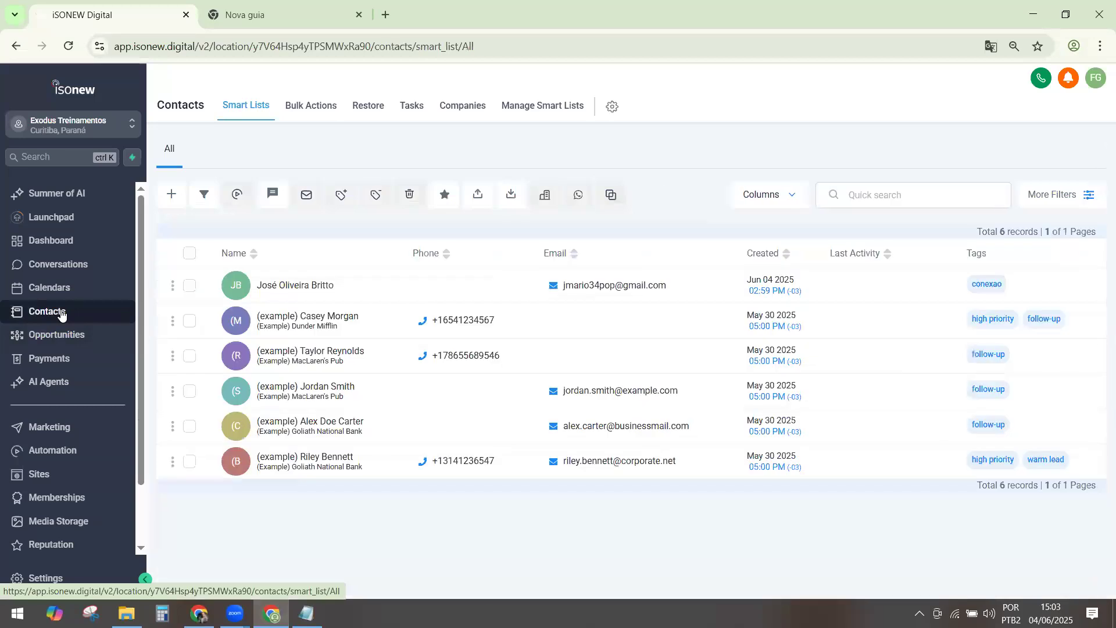
{"action": "left_click", "coordinate": [192, 289]}
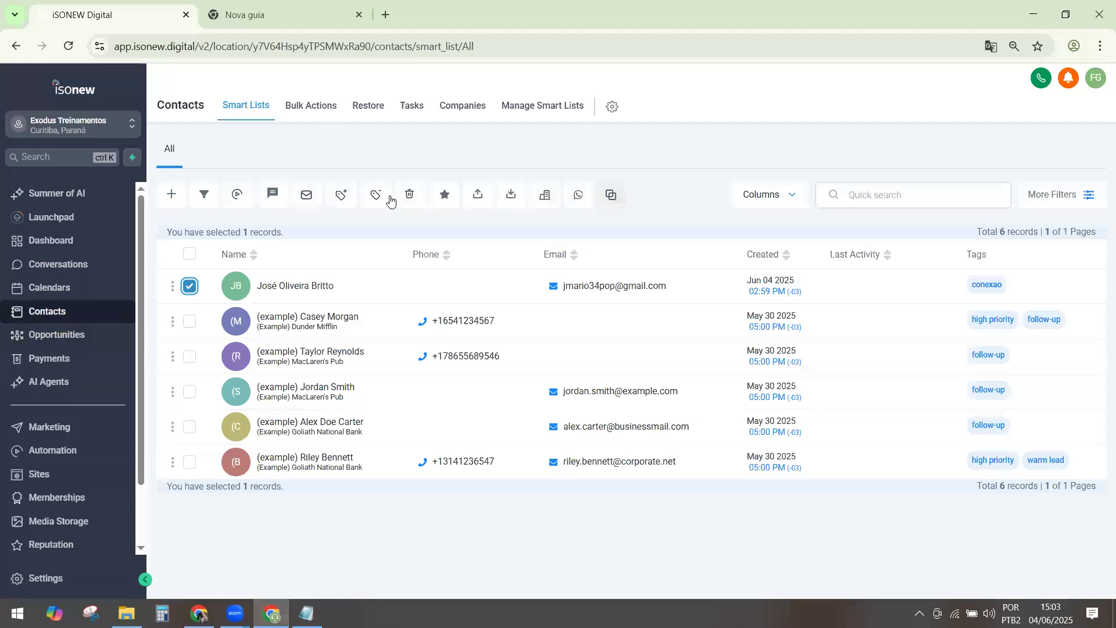
{"action": "left_click", "coordinate": [411, 197]}
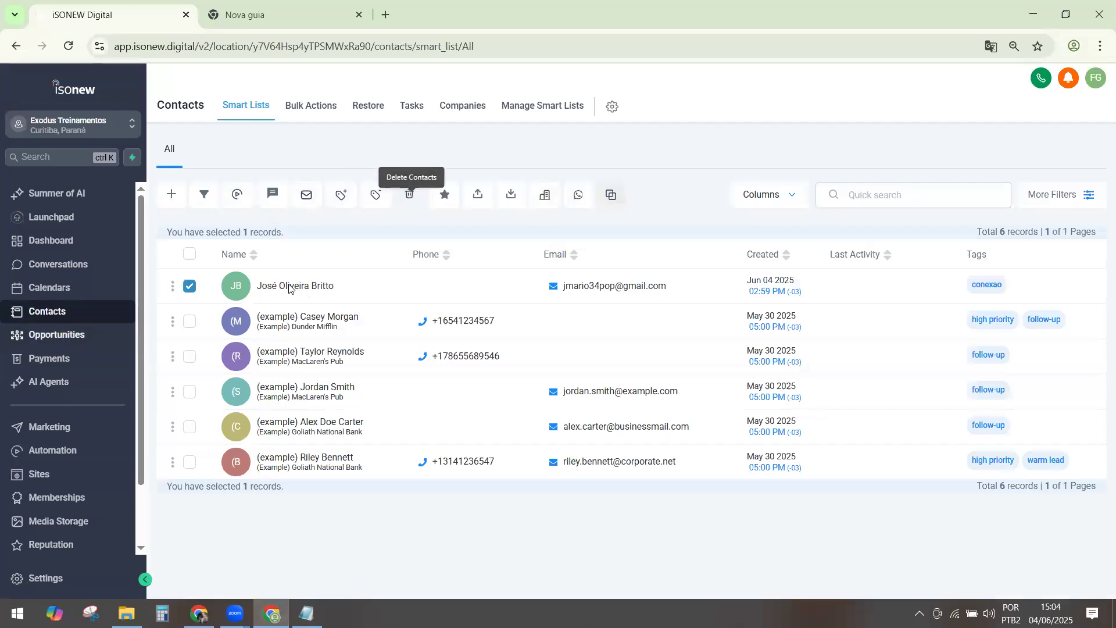
{"action": "left_click", "coordinate": [448, 385]}
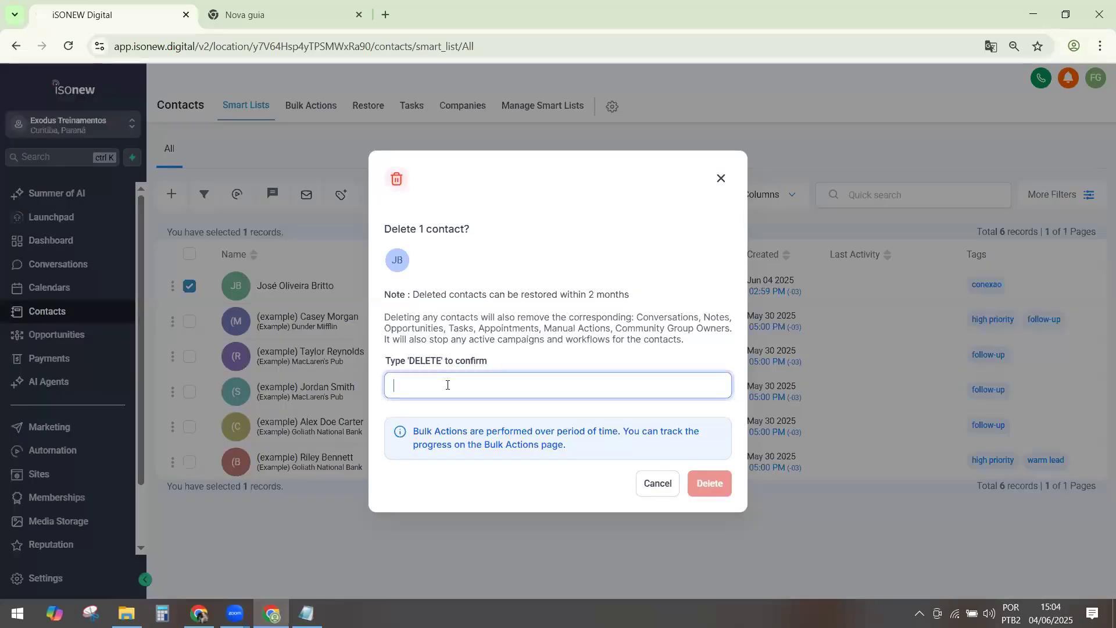
{"action": "type", "text": "DELETE"}
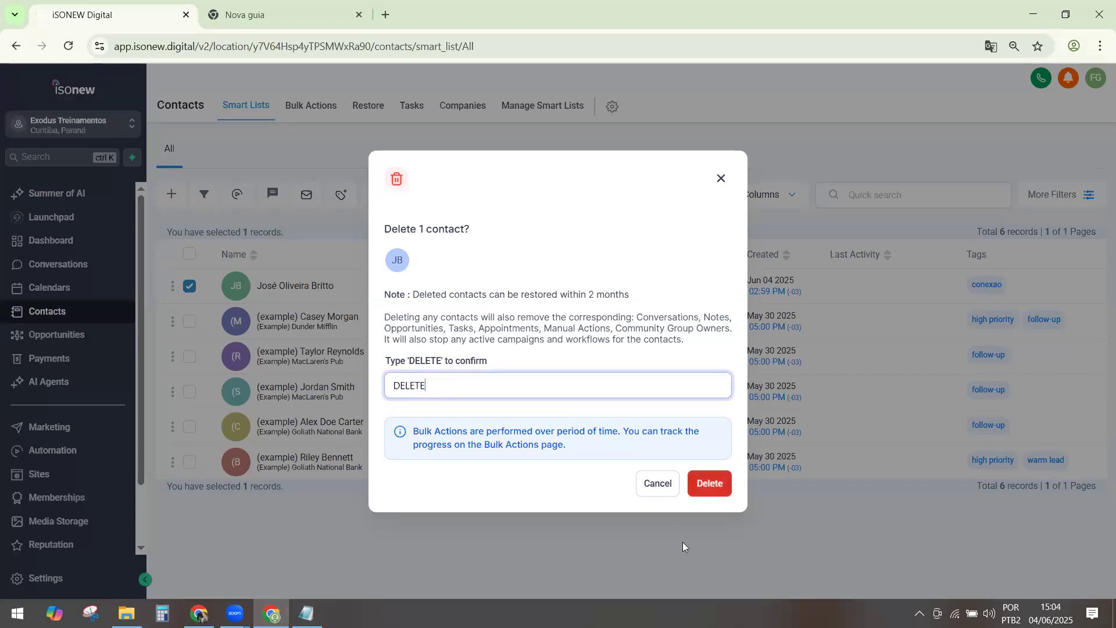
{"action": "left_click", "coordinate": [711, 490]}
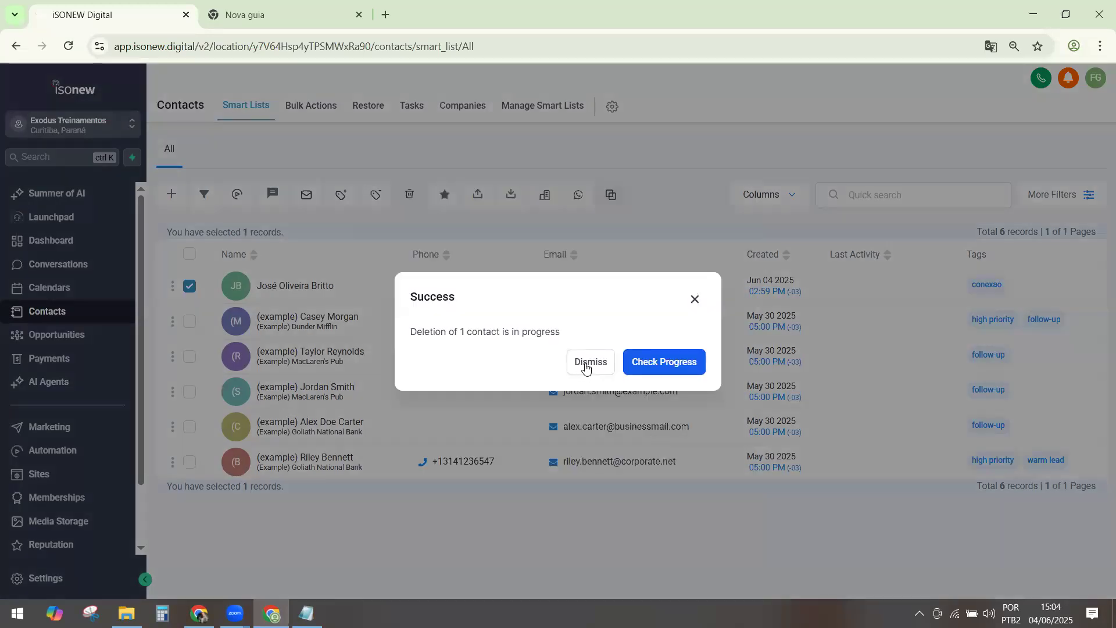
{"action": "left_click", "coordinate": [588, 363]}
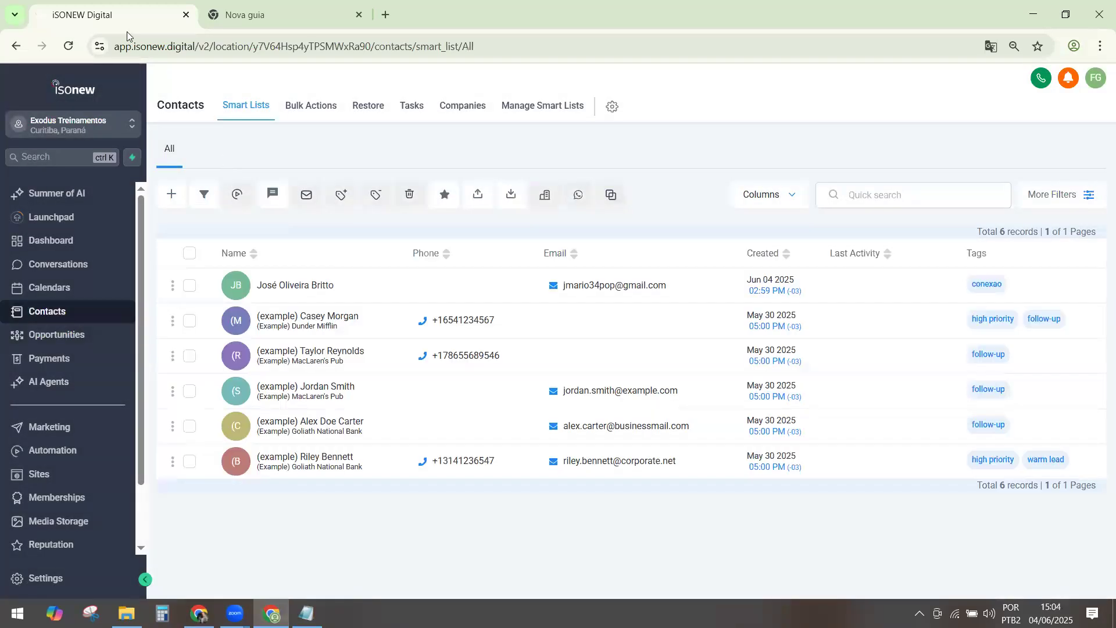
{"action": "left_click", "coordinate": [68, 45]}
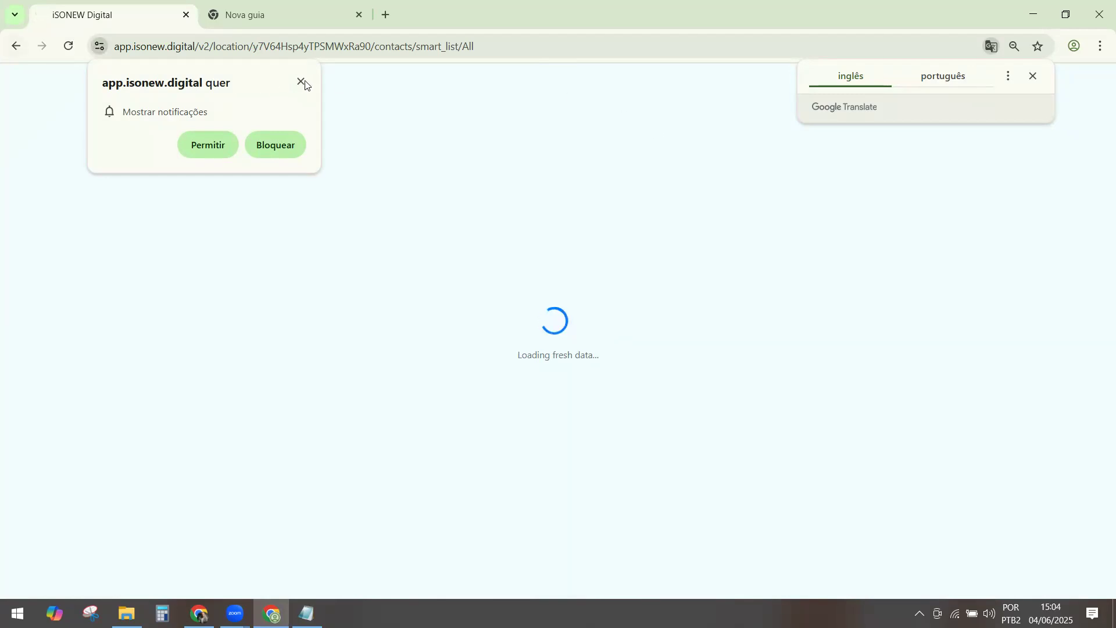
{"action": "left_click", "coordinate": [305, 156]}
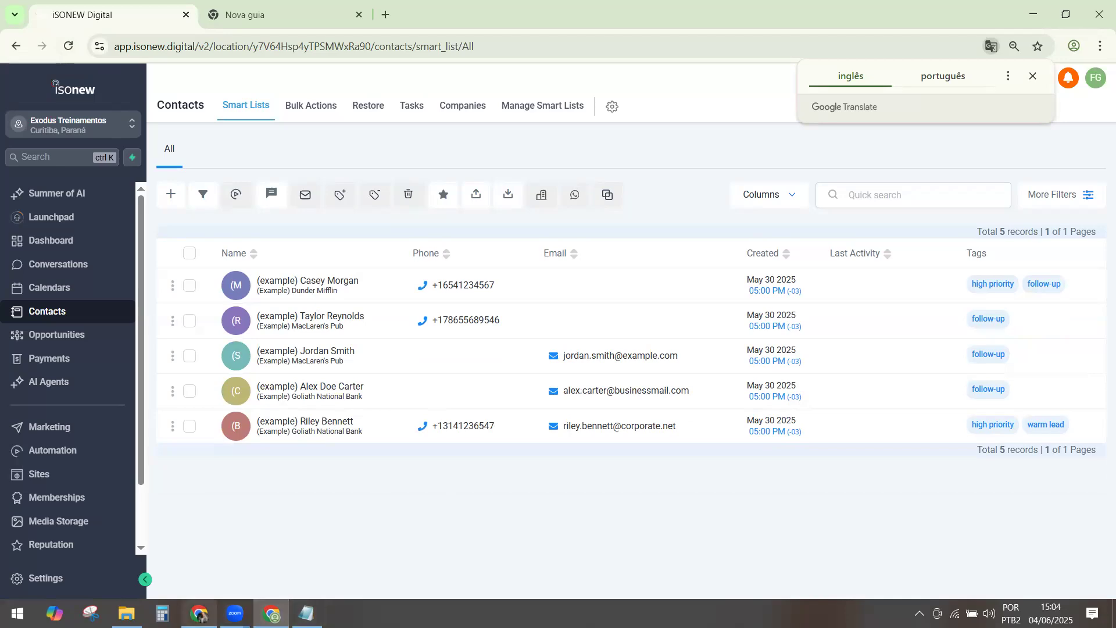
Return to n8n and execute the Webhook, HTTP Request, Search contact and HTTP Request1 - Criar Oportunidade nodes in sequence.
{"action": "left_click", "coordinate": [199, 614]}
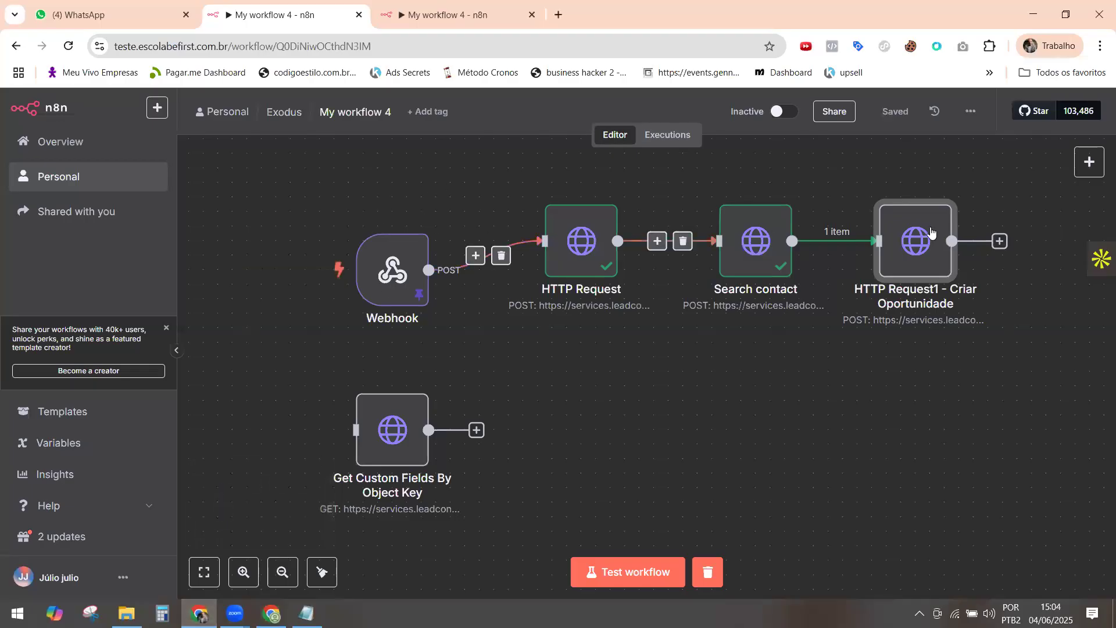
{"action": "mouse_move", "coordinate": [368, 218]}
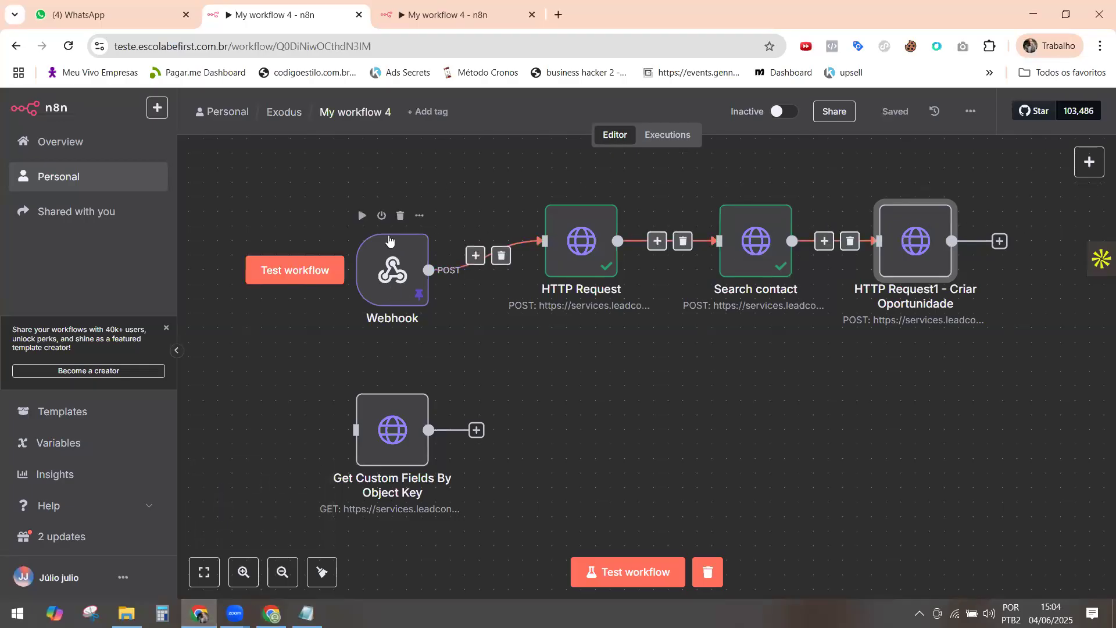
{"action": "left_click", "coordinate": [361, 216]}
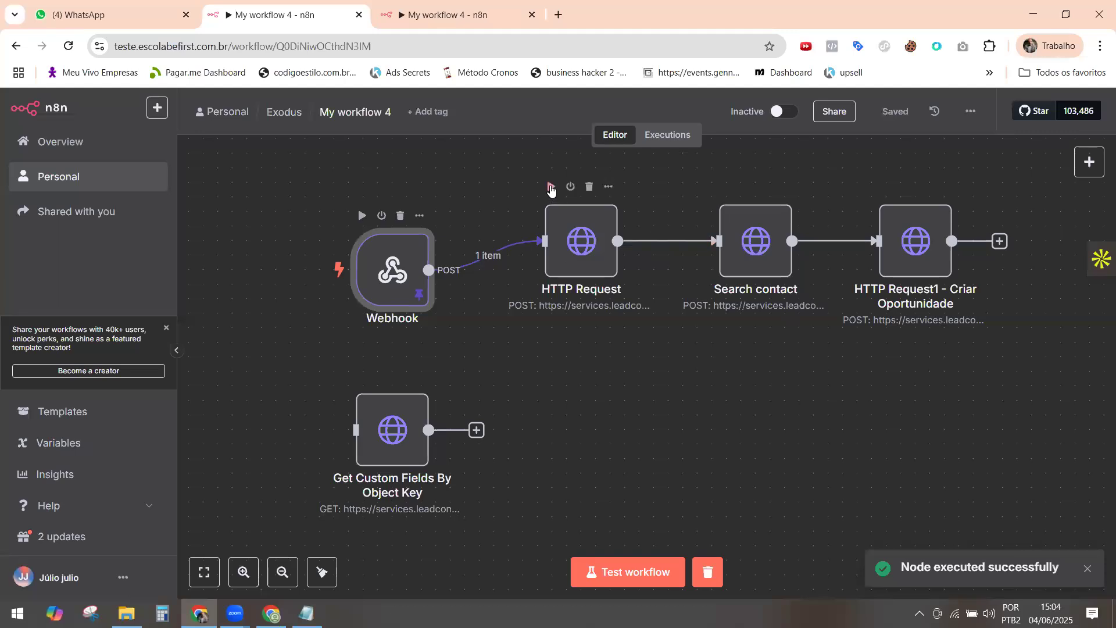
{"action": "left_click", "coordinate": [550, 187]}
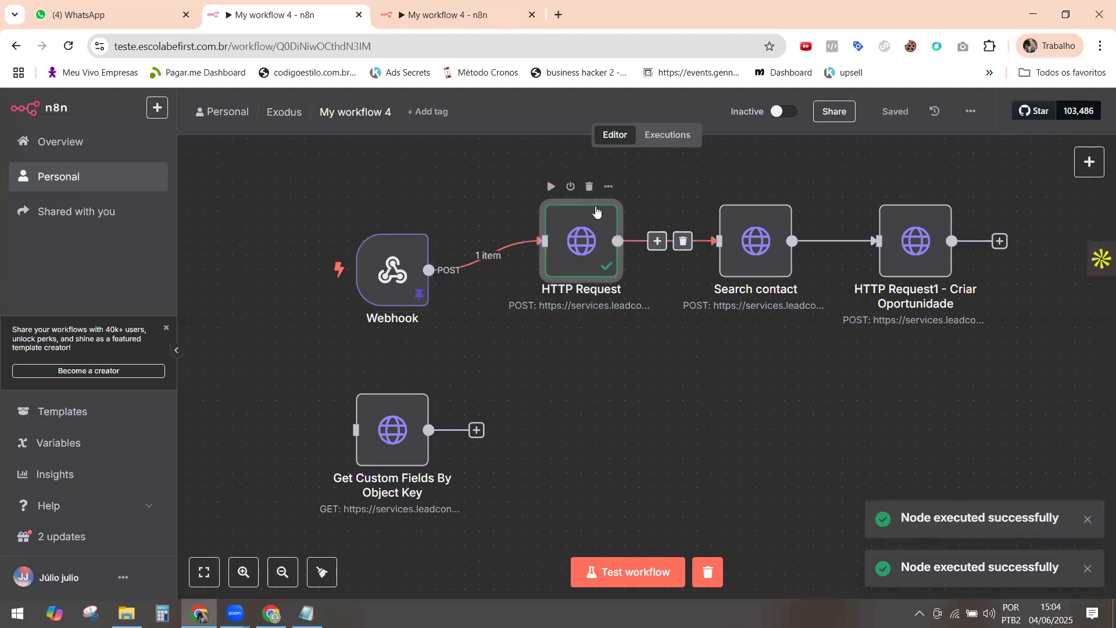
{"action": "left_click", "coordinate": [725, 187]}
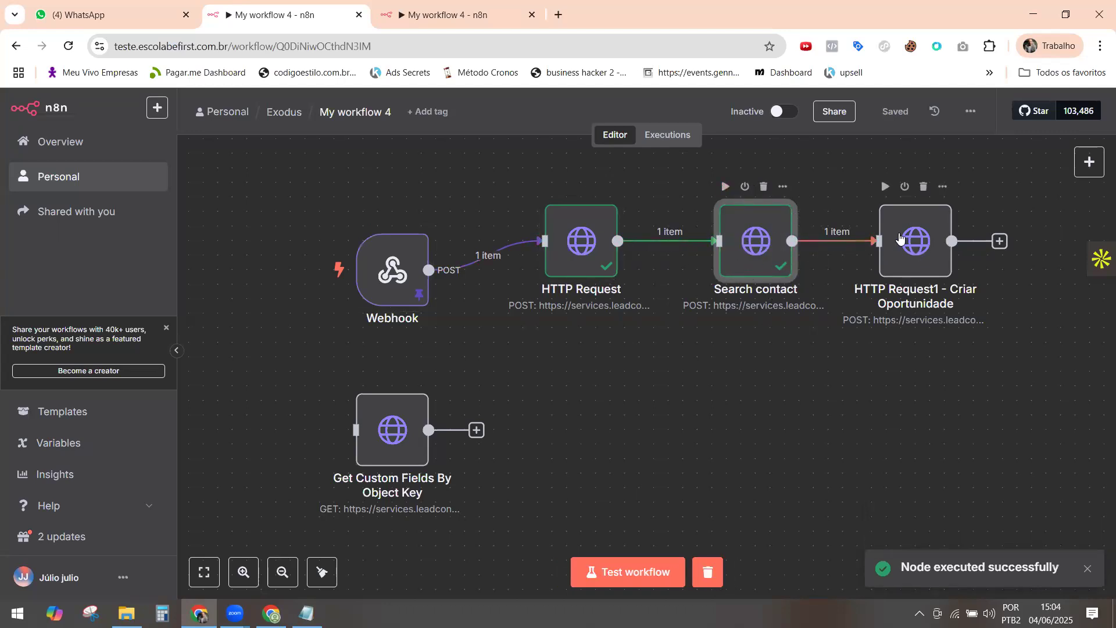
{"action": "left_click", "coordinate": [886, 187]}
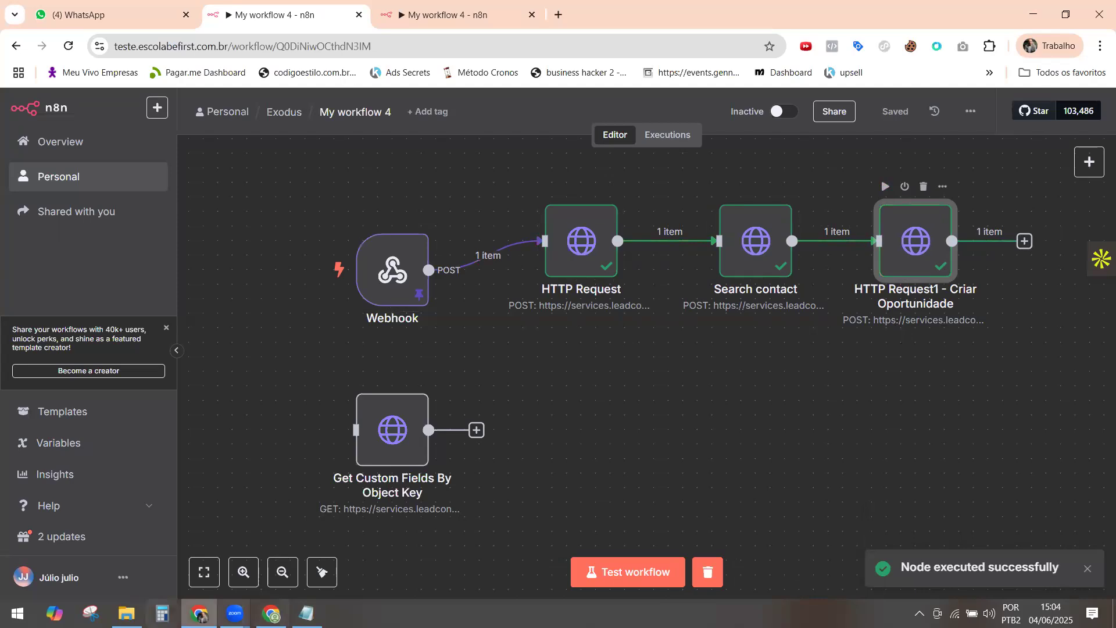
Switch to iSONEW, reload the contacts list and open the contact record created by the workflow.
{"action": "left_click", "coordinate": [271, 613]}
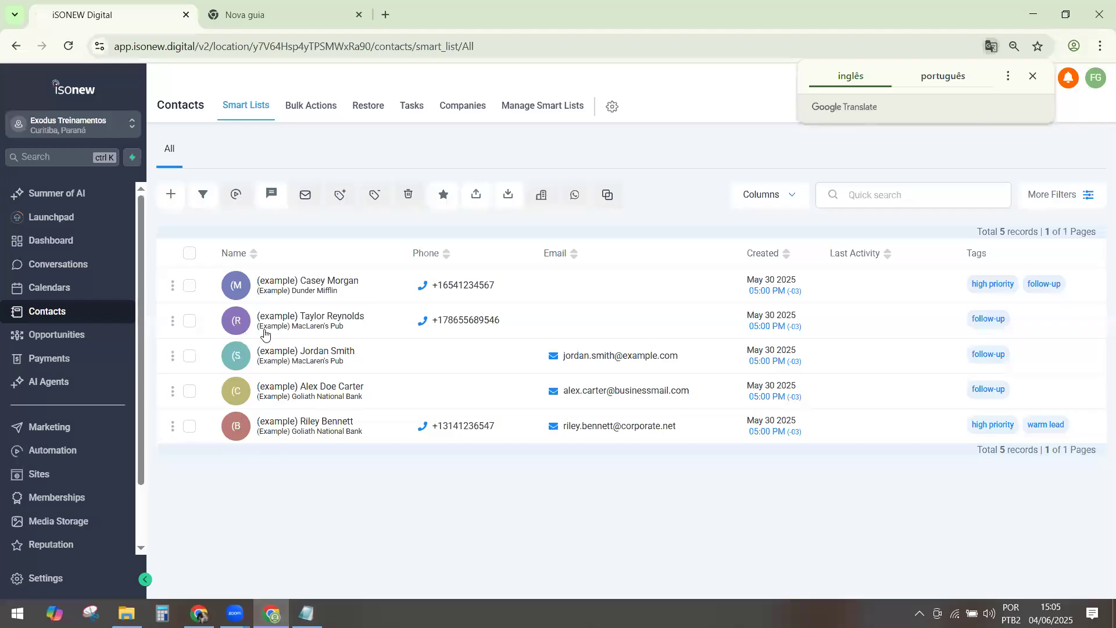
{"action": "left_click", "coordinate": [76, 47]}
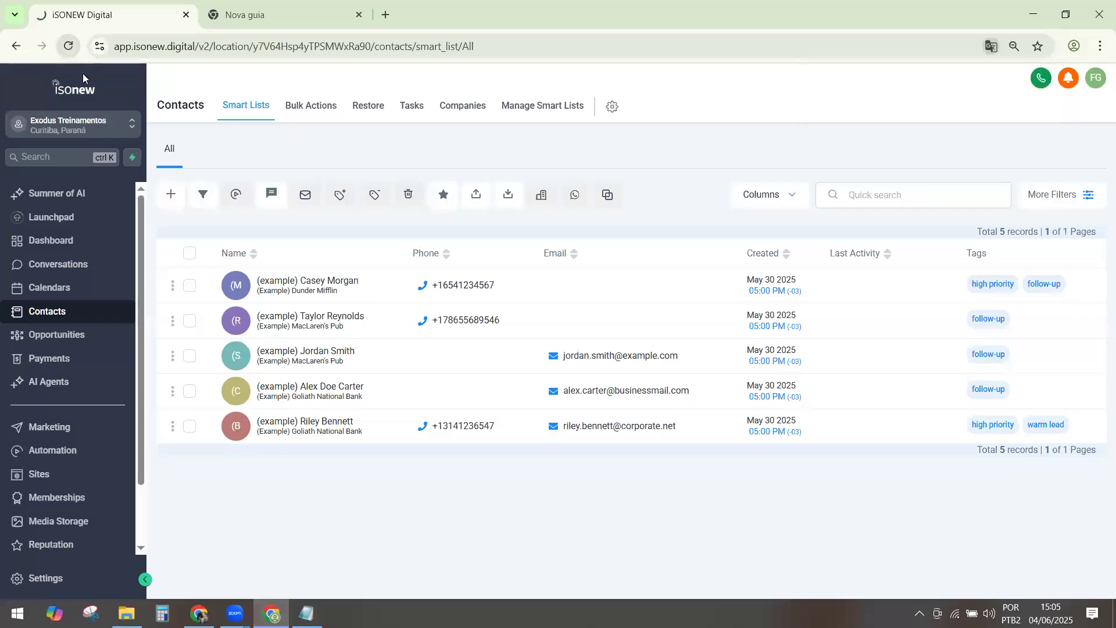
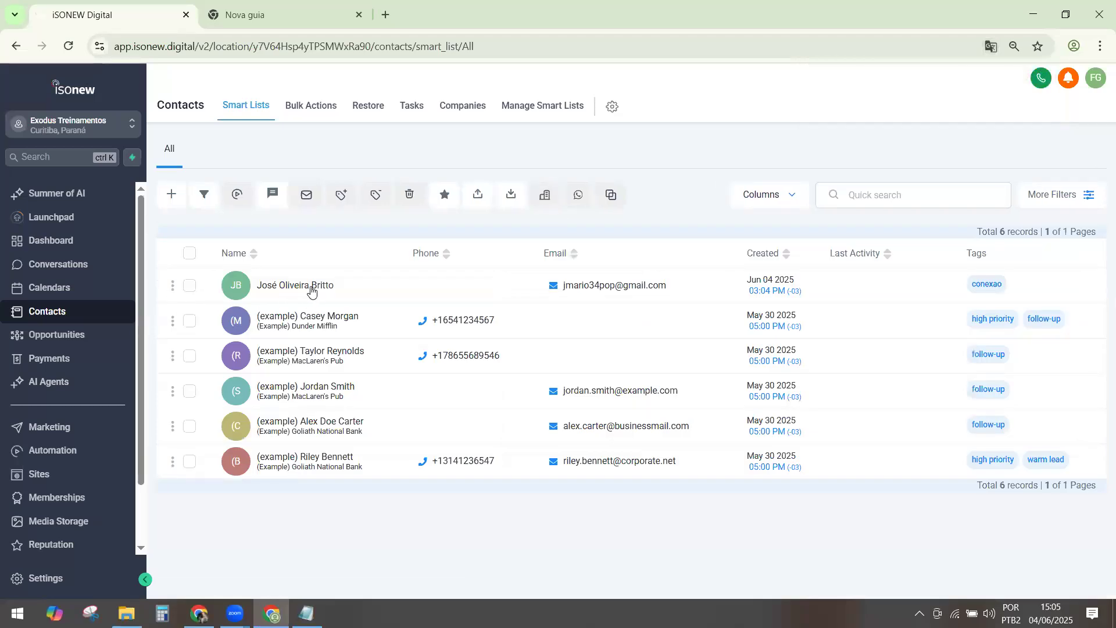
{"action": "left_click", "coordinate": [311, 289]}
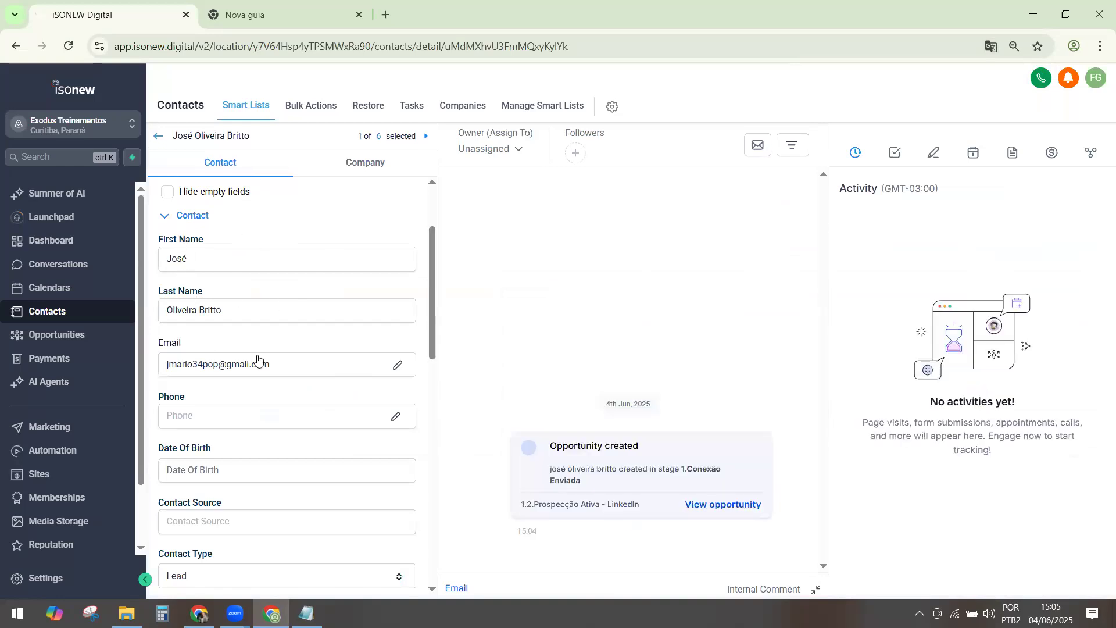
Examine the contact's fields, including the General Info, Additional Info and Organização sections.
{"action": "scroll", "coordinate": [258, 358], "scroll_direction": "down", "scroll_amount": 6}
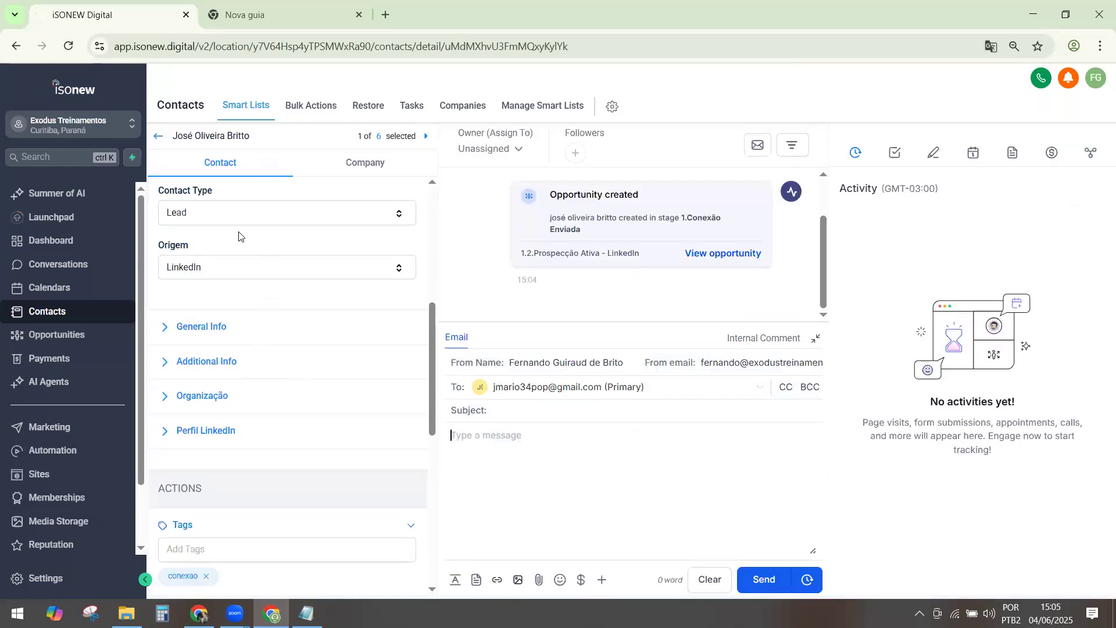
{"action": "scroll", "coordinate": [274, 270], "scroll_direction": "down", "scroll_amount": 5}
{"action": "scroll", "coordinate": [274, 270], "scroll_direction": "down", "scroll_amount": 4}
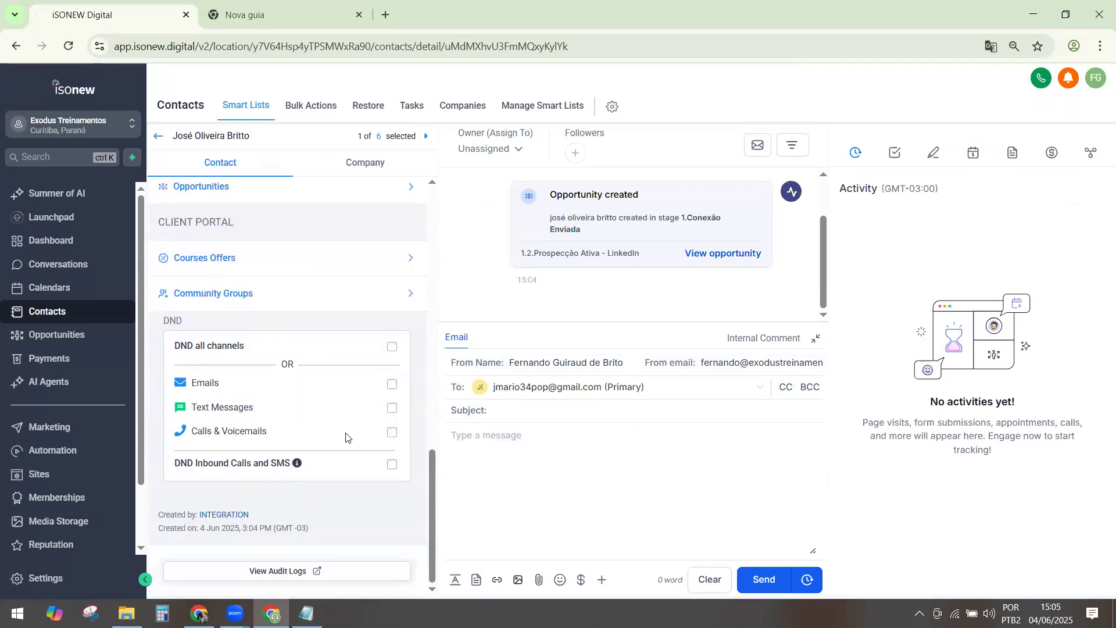
{"action": "scroll", "coordinate": [299, 399], "scroll_direction": "up", "scroll_amount": 6}
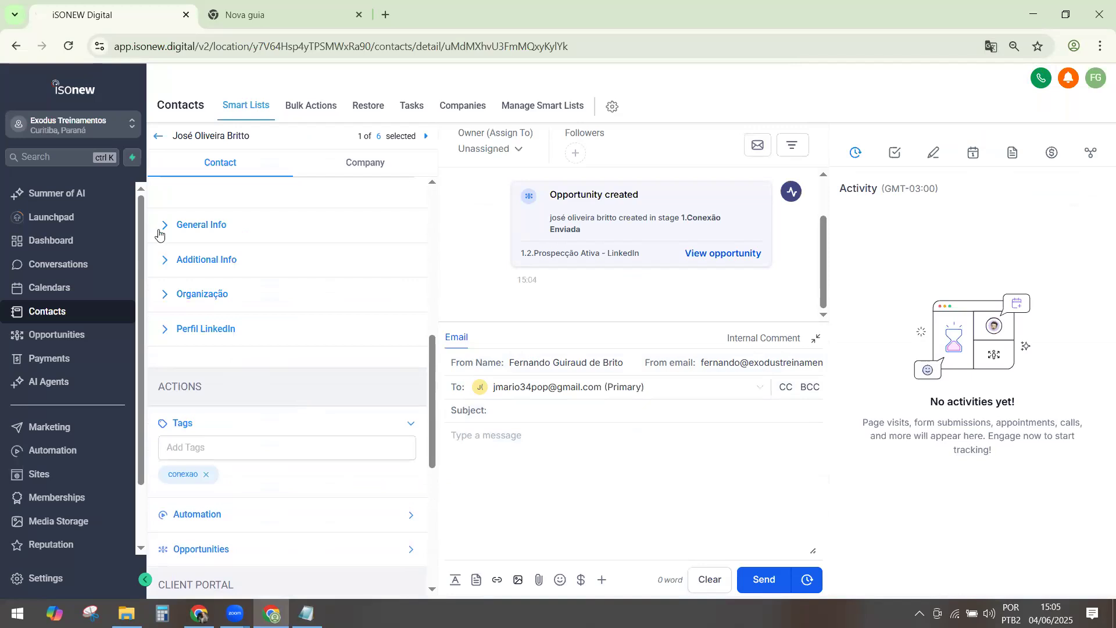
{"action": "left_click", "coordinate": [165, 225]}
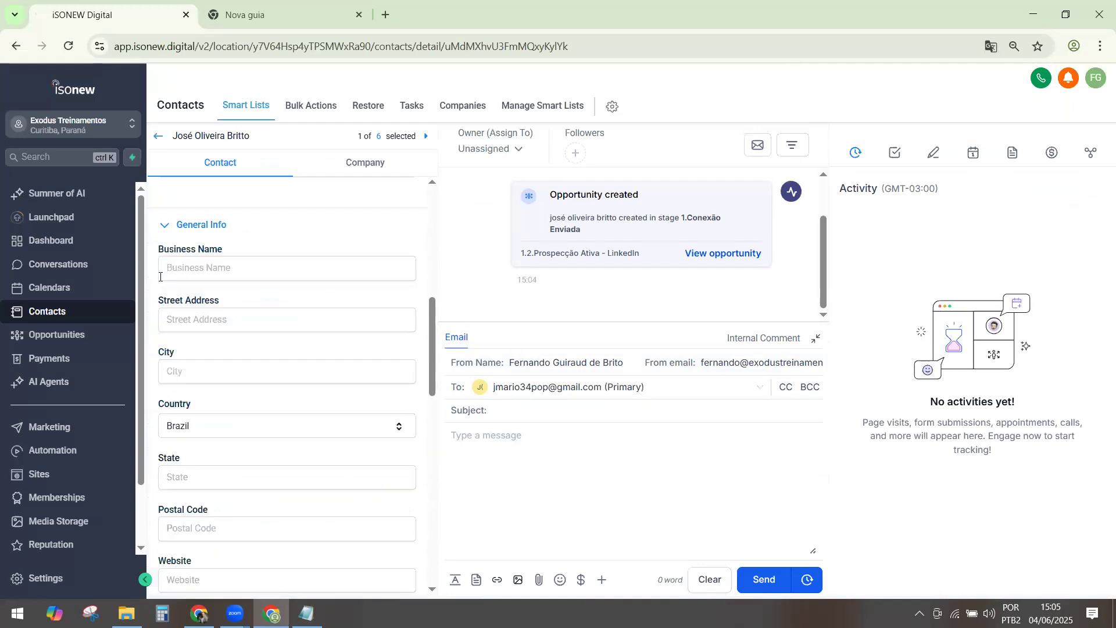
{"action": "scroll", "coordinate": [180, 454], "scroll_direction": "down", "scroll_amount": 2}
{"action": "scroll", "coordinate": [160, 403], "scroll_direction": "down", "scroll_amount": 4}
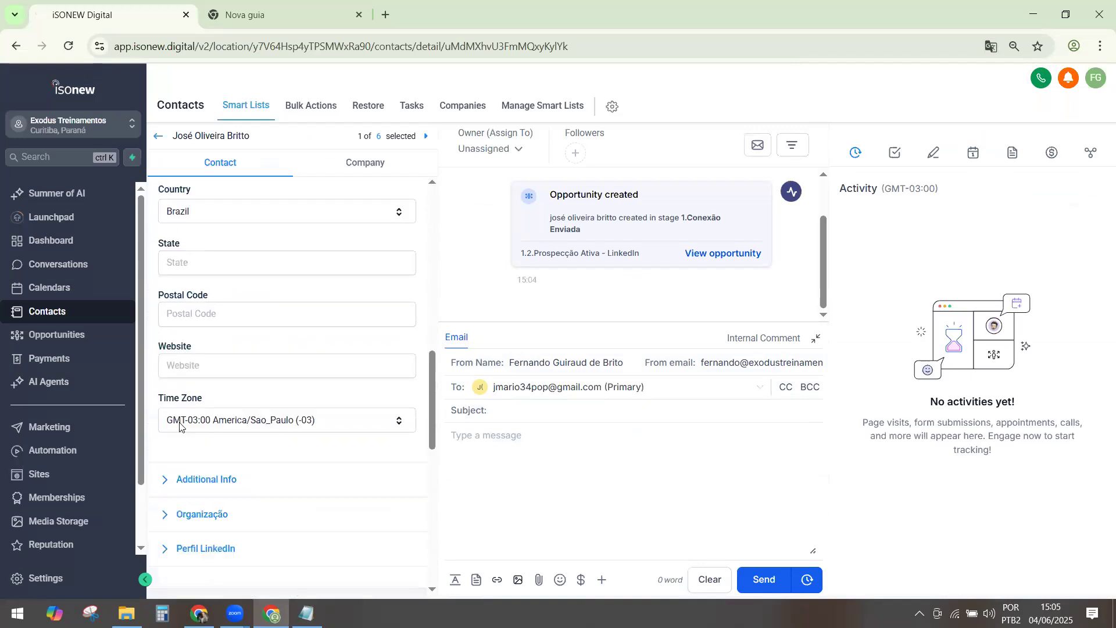
{"action": "left_click", "coordinate": [167, 337]}
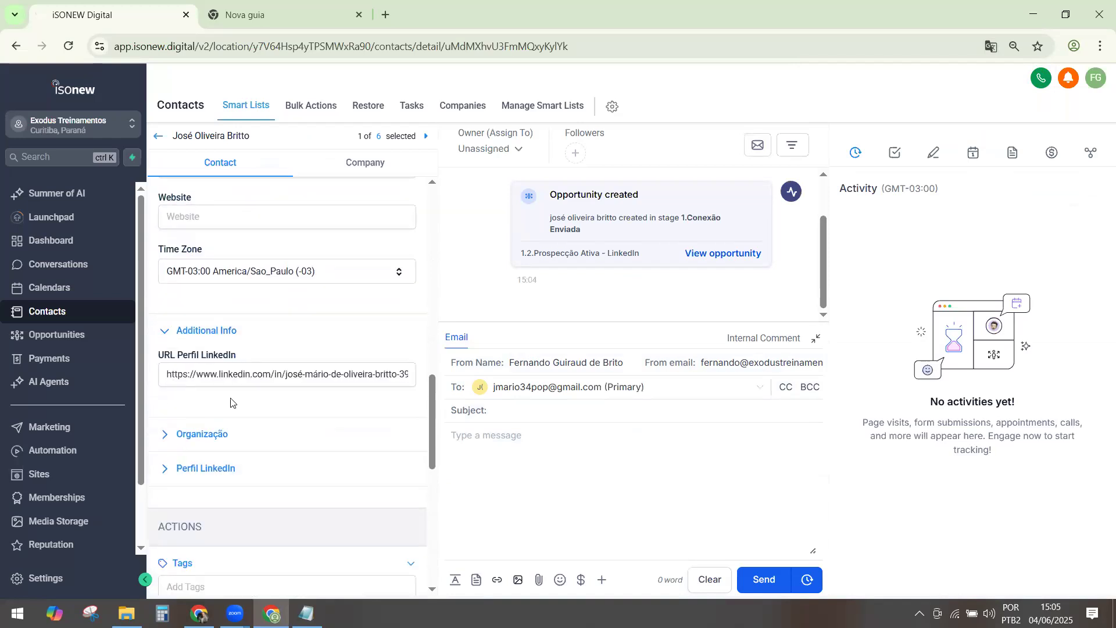
{"action": "left_click", "coordinate": [162, 437]}
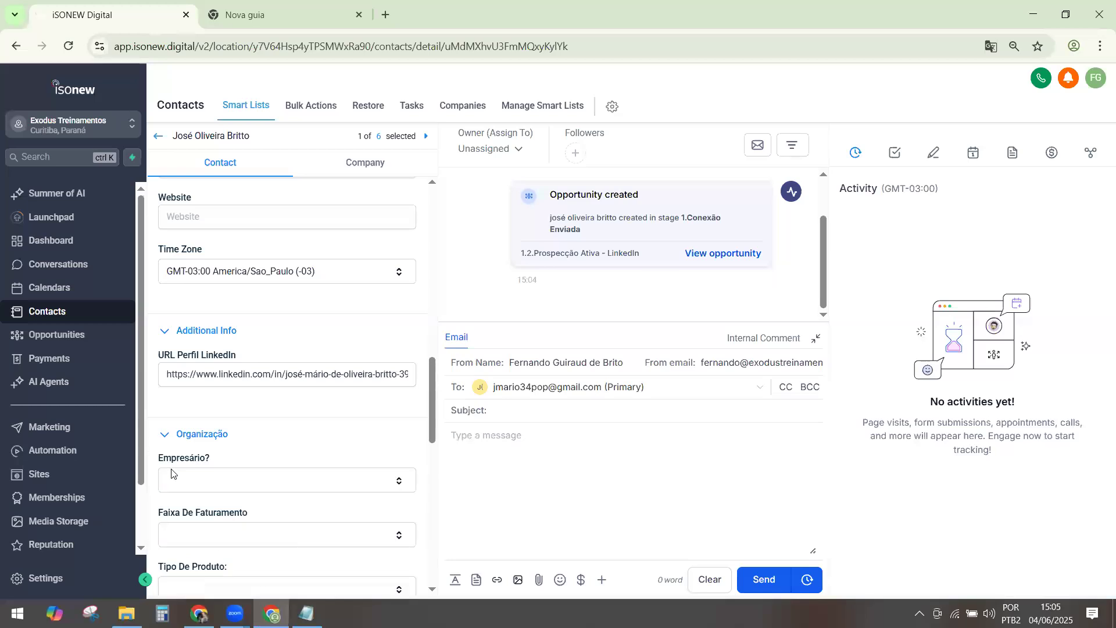
{"action": "scroll", "coordinate": [253, 453], "scroll_direction": "down", "scroll_amount": 2}
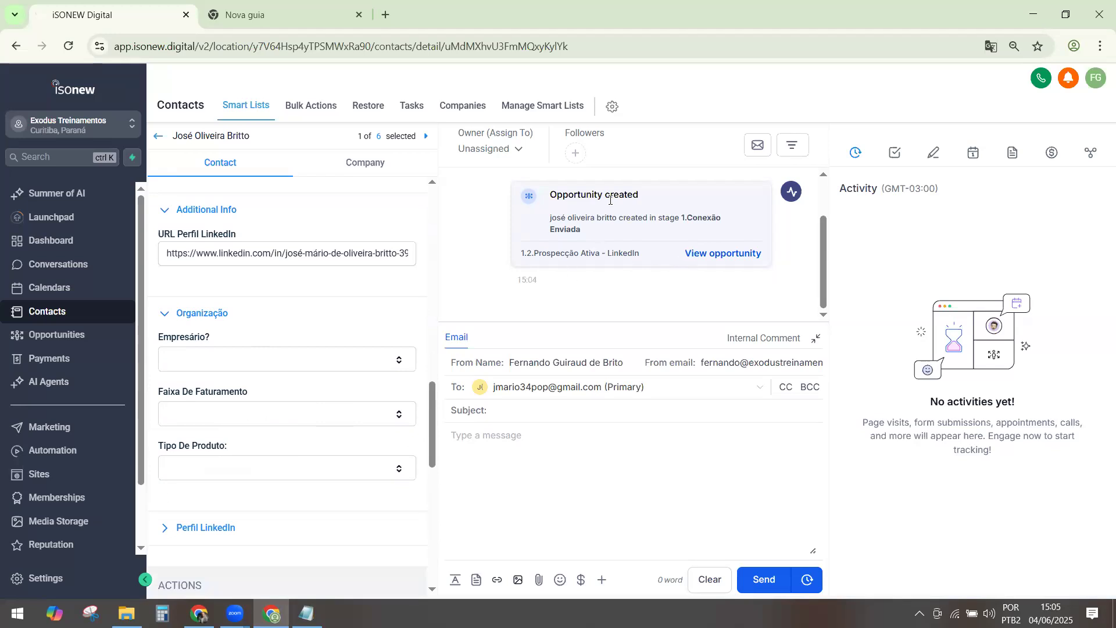
View the contact's opportunity, check its Prospecção LinkedIn message fields, and close it without updating.
{"action": "left_click", "coordinate": [684, 263]}
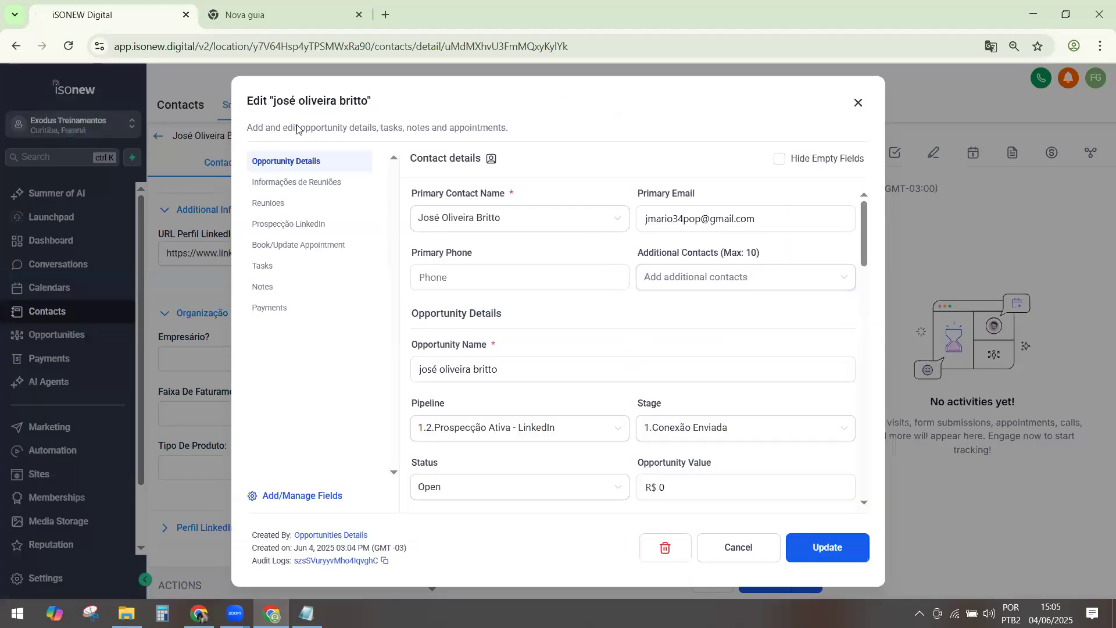
{"action": "left_click", "coordinate": [293, 228]}
{"action": "left_click", "coordinate": [483, 222]}
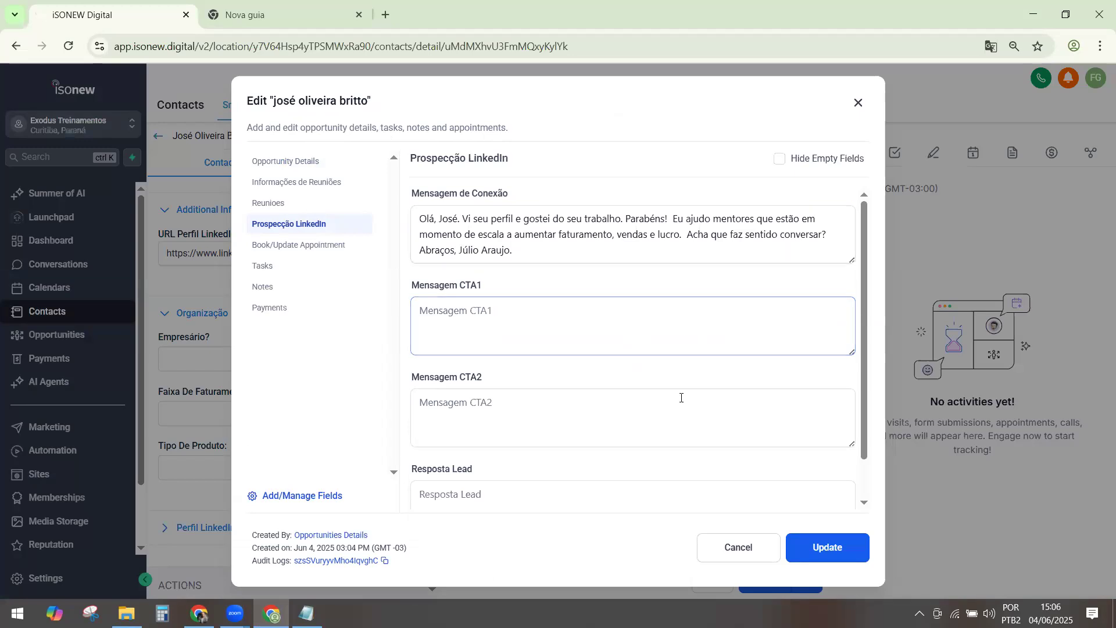
{"action": "left_click", "coordinate": [740, 549]}
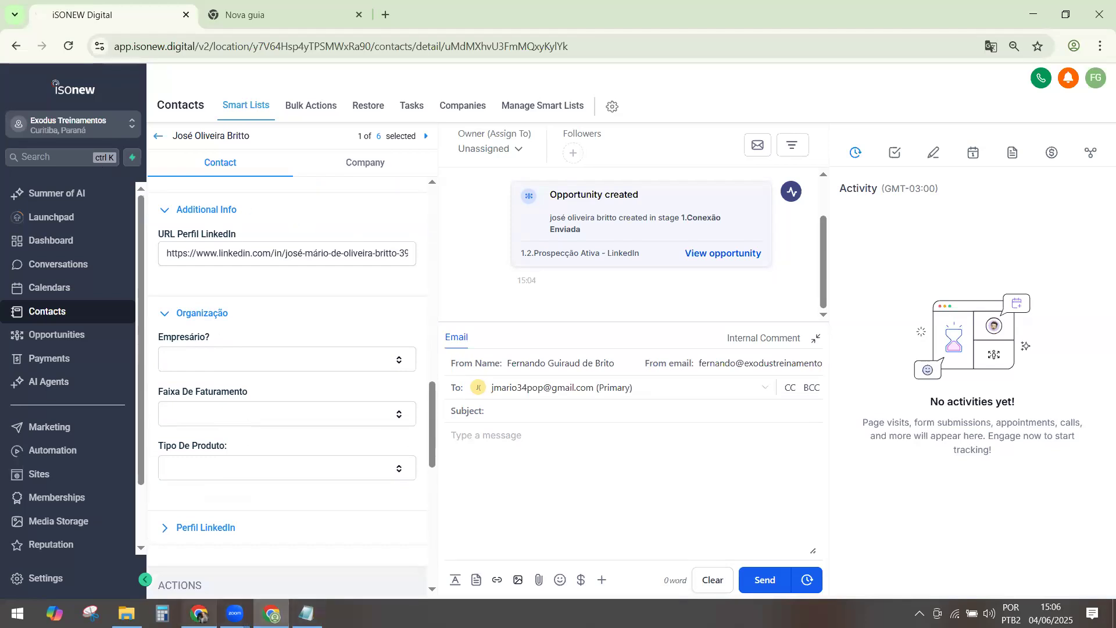
Switch back to n8n, activate My workflow 4 and dismiss the activation notice.
{"action": "left_click", "coordinate": [199, 613]}
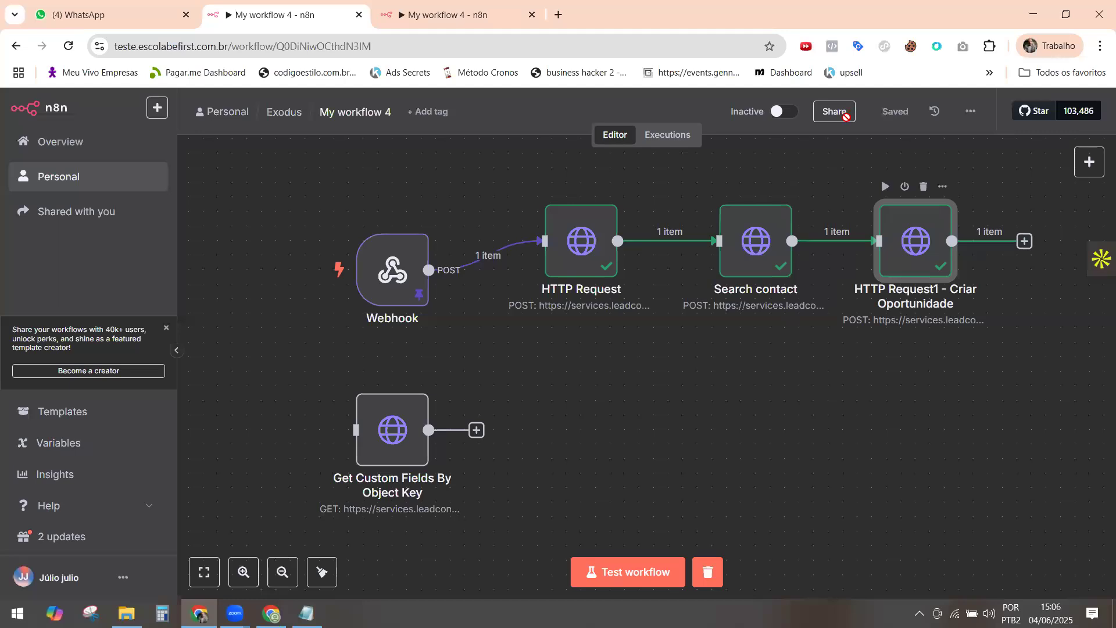
{"action": "left_click", "coordinate": [784, 111]}
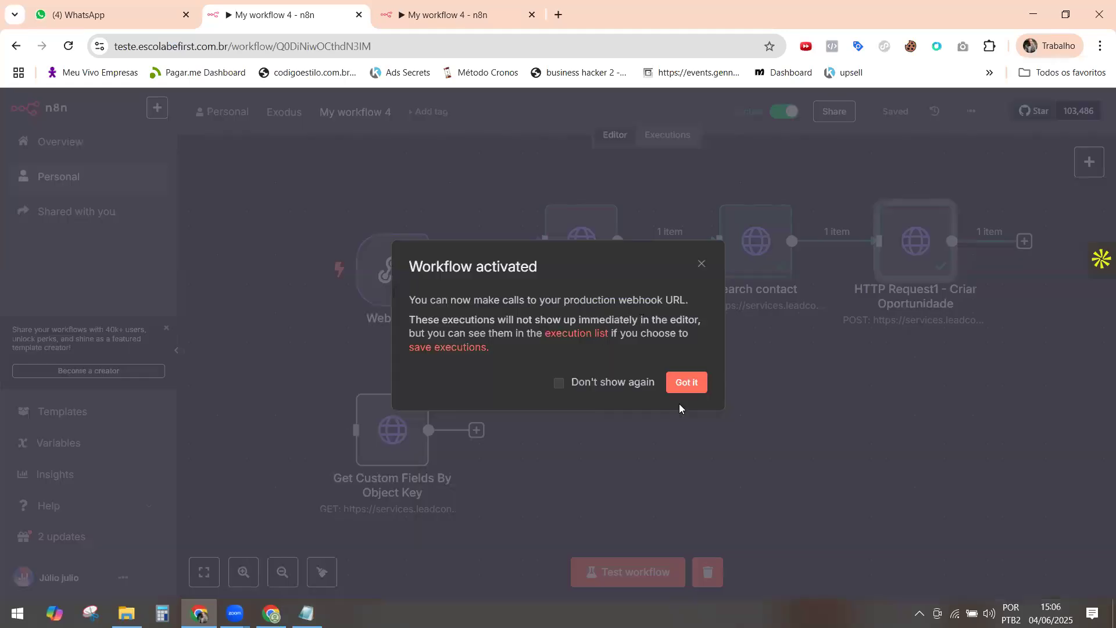
{"action": "left_click", "coordinate": [690, 383]}
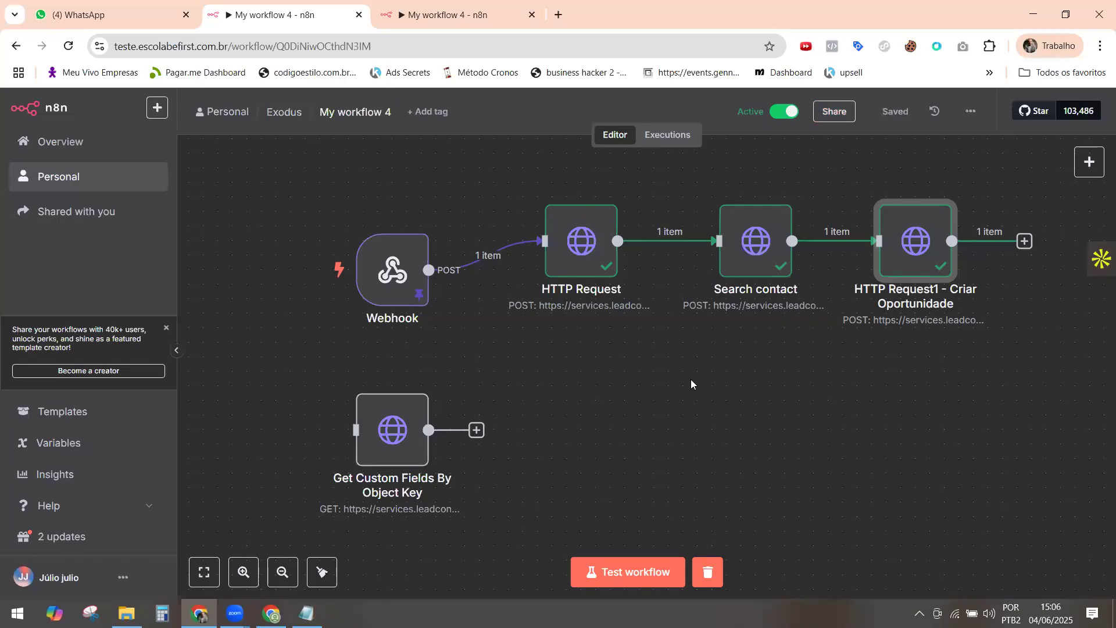
Open the Webhook node's settings and copy its production URL.
{"action": "left_click", "coordinate": [401, 272]}
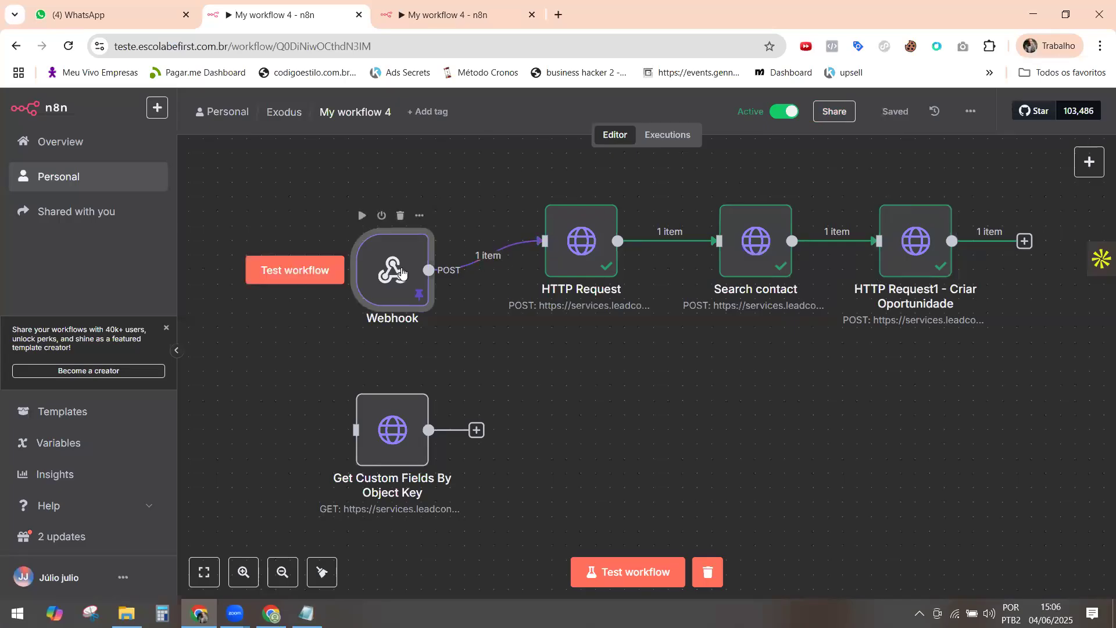
{"action": "double_click", "coordinate": [414, 283]}
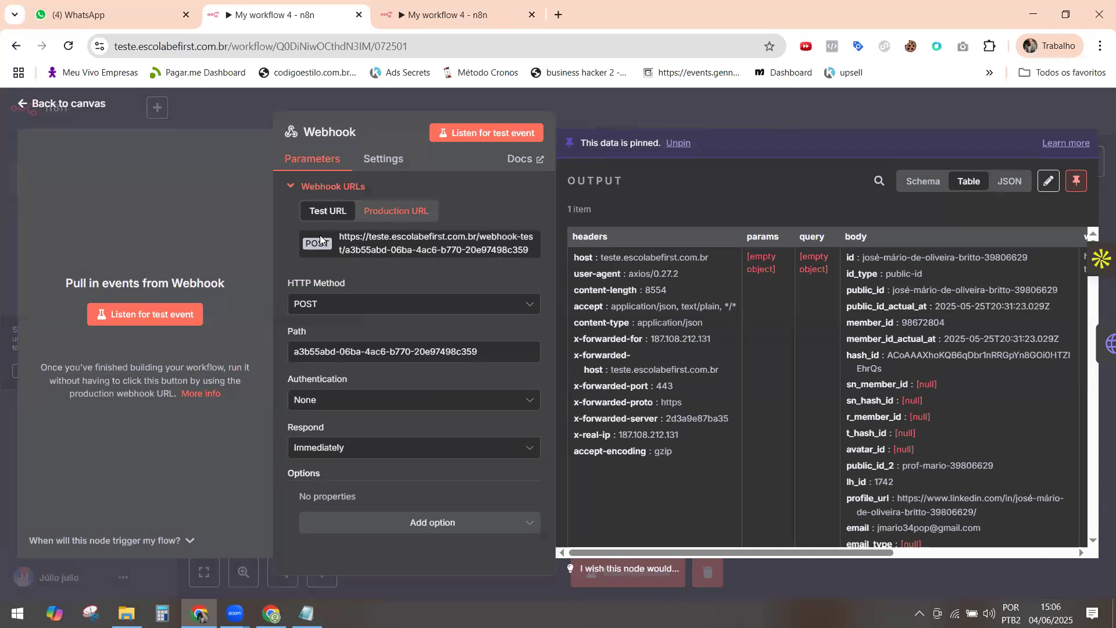
{"action": "left_click", "coordinate": [387, 217]}
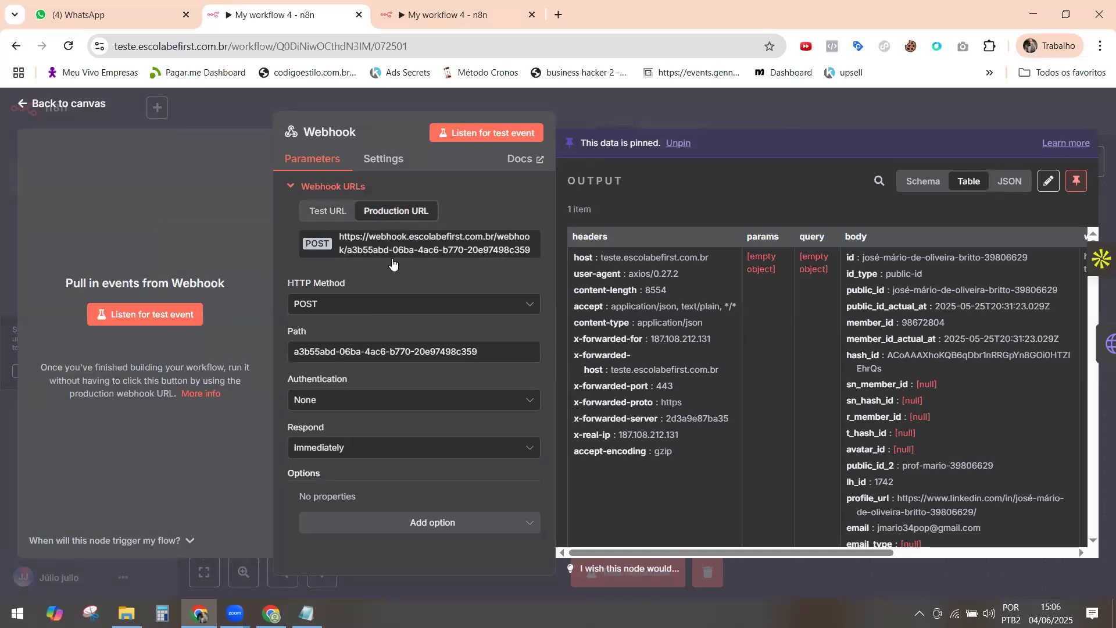
{"action": "left_click", "coordinate": [394, 240]}
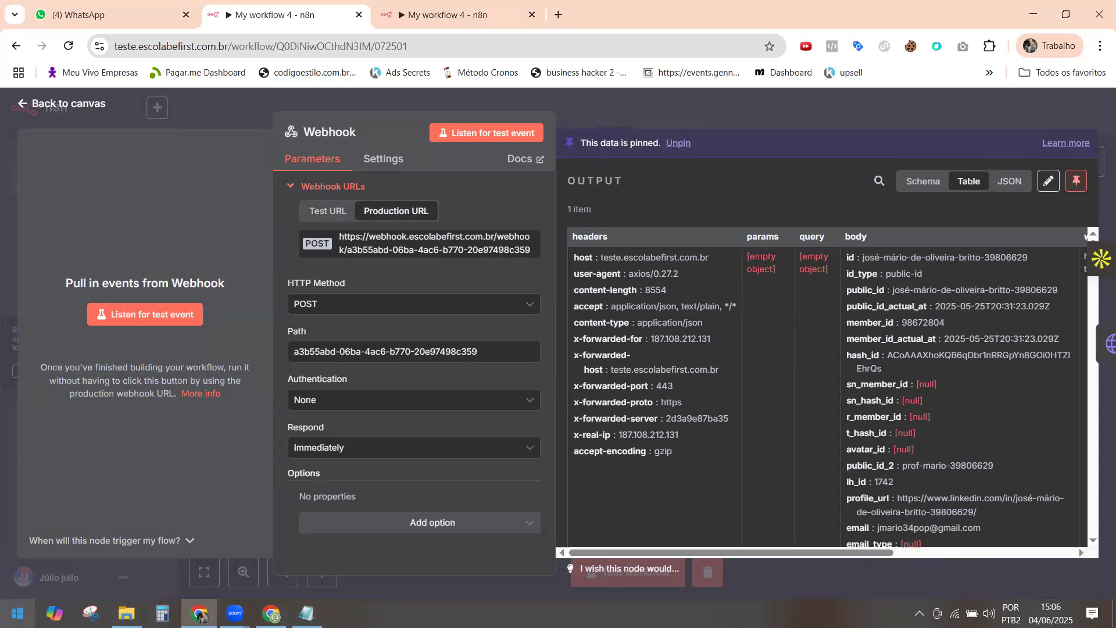
Open a new Notepad document and paste the copied production webhook URL under the heading "URL CONEXÃO:".
{"action": "left_click", "coordinate": [17, 614]}
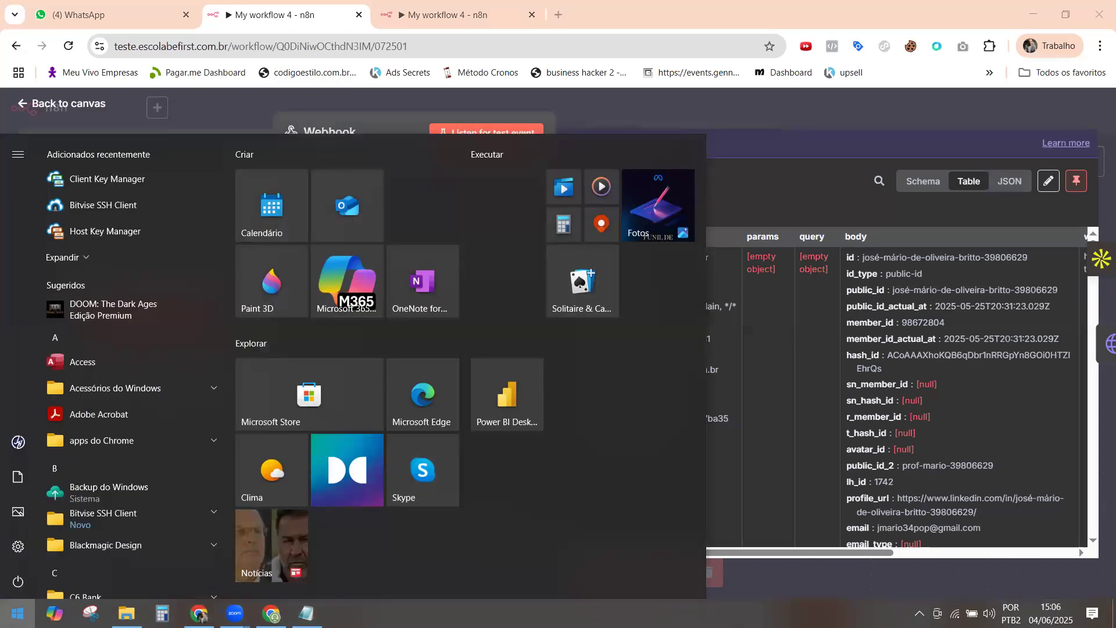
{"action": "type", "text": "BLOCO"}
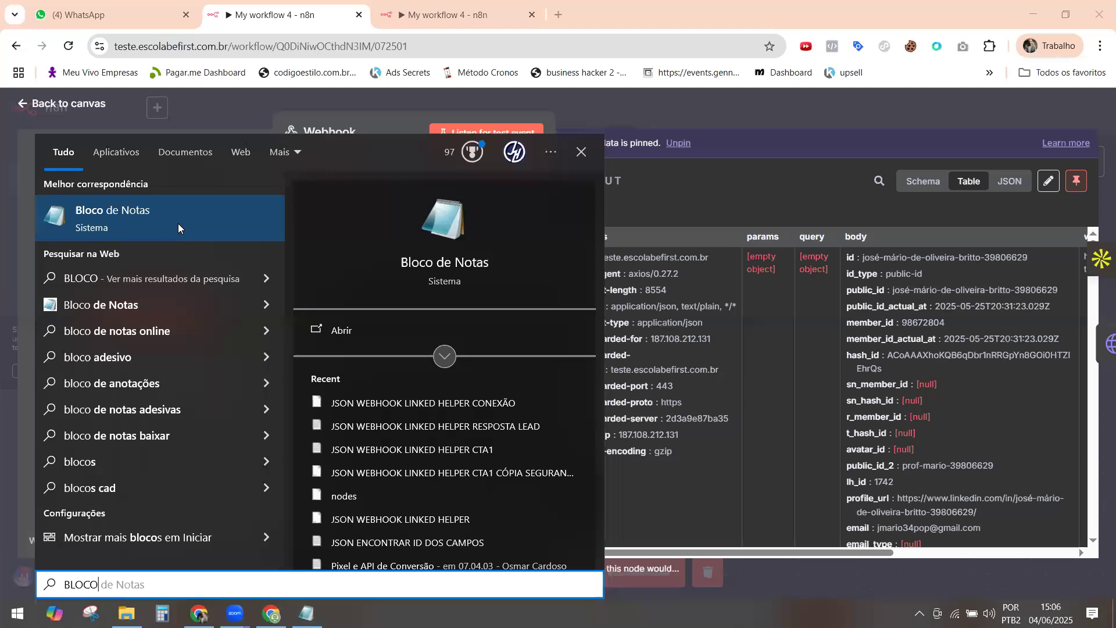
{"action": "left_click", "coordinate": [133, 218]}
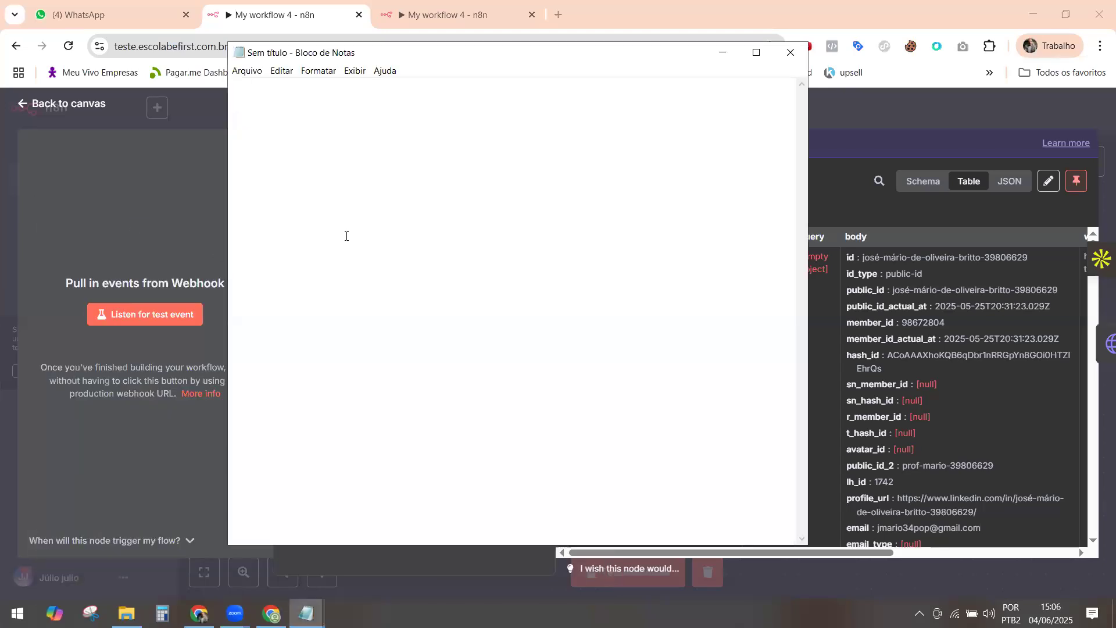
{"action": "type", "text": "URL"}
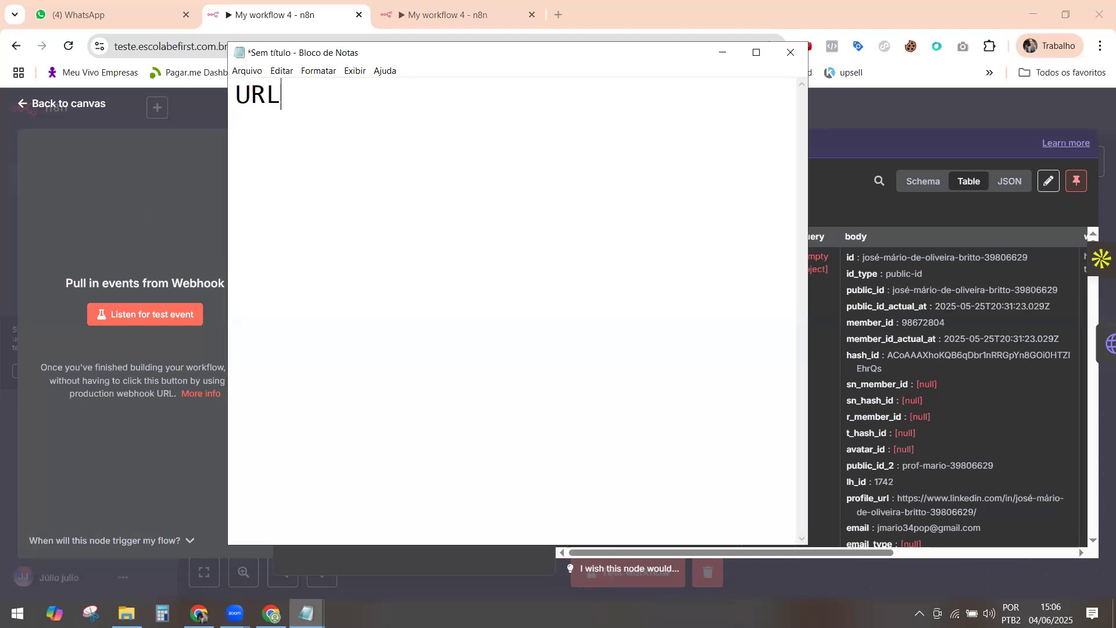
{"action": "type", "text": " CONE"}
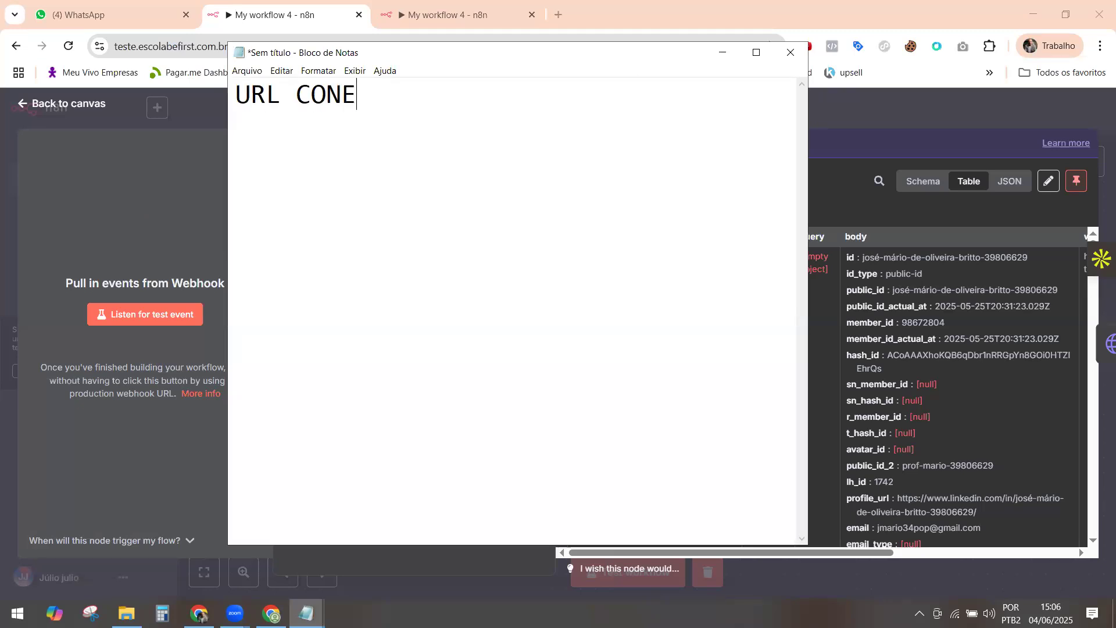
{"action": "type", "text": "XÃO:"}
{"action": "key", "text": "Return"}
{"action": "key", "text": "Return"}
{"action": "key", "text": "ctrl+v"}
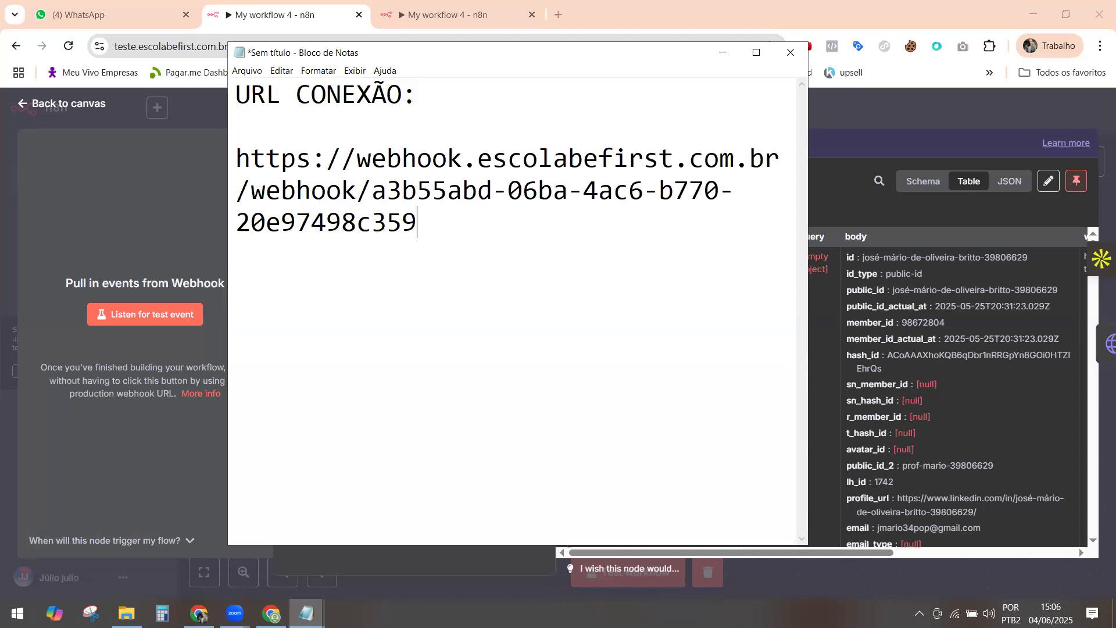
Add the headings "URL CTA1:", "URL CTA2:" and "URL RESPOSTA DO LEAD:" below the webhook URL, separated by blank lines.
{"action": "key", "text": "Return"}
{"action": "key", "text": "Return"}
{"action": "type", "text": "URL CTA 1"}
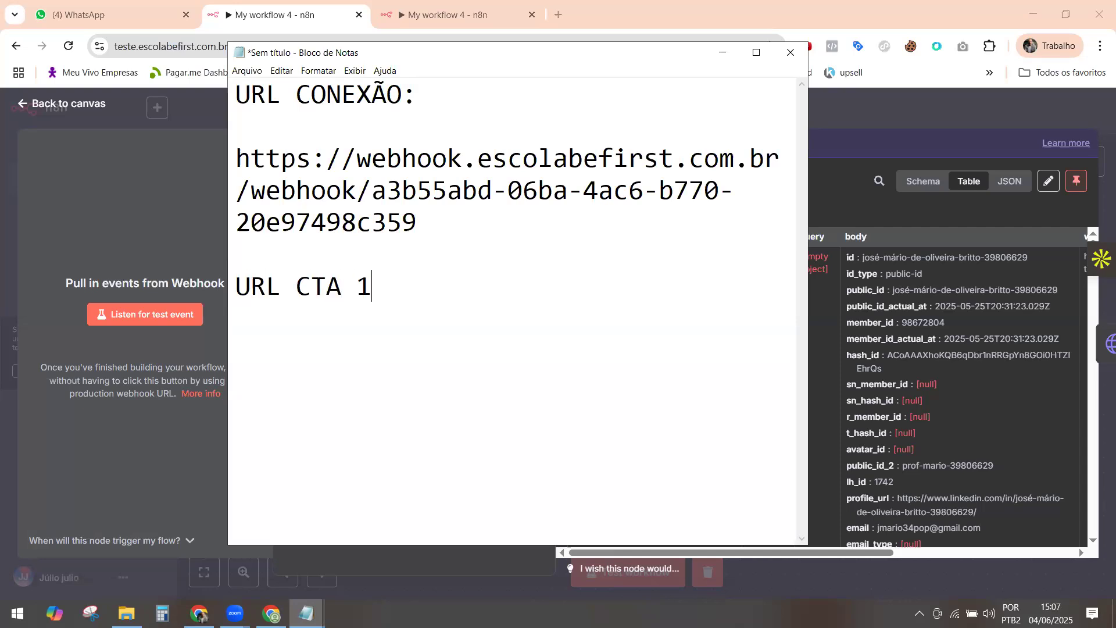
{"action": "key", "text": "BackSpace"}
{"action": "key", "text": "BackSpace"}
{"action": "type", "text": "1:"}
{"action": "key", "text": "Return"}
{"action": "key", "text": "Return"}
{"action": "type", "text": "URL CTA2"}
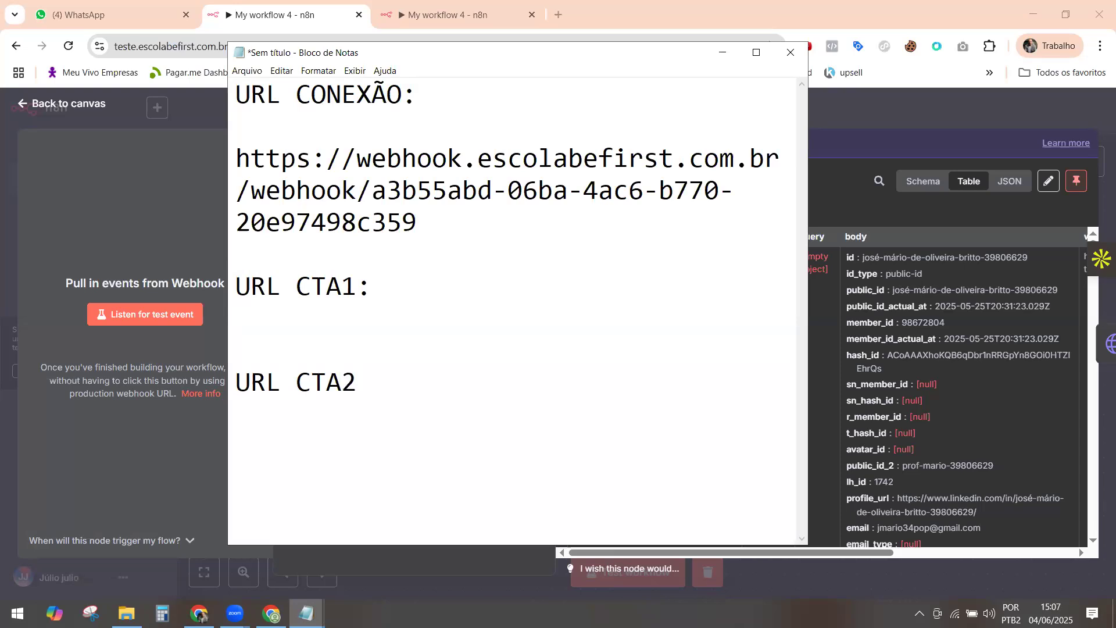
{"action": "type", "text": ":"}
{"action": "key", "text": "Return"}
{"action": "key", "text": "Return"}
{"action": "type", "text": "URL RESPO"}
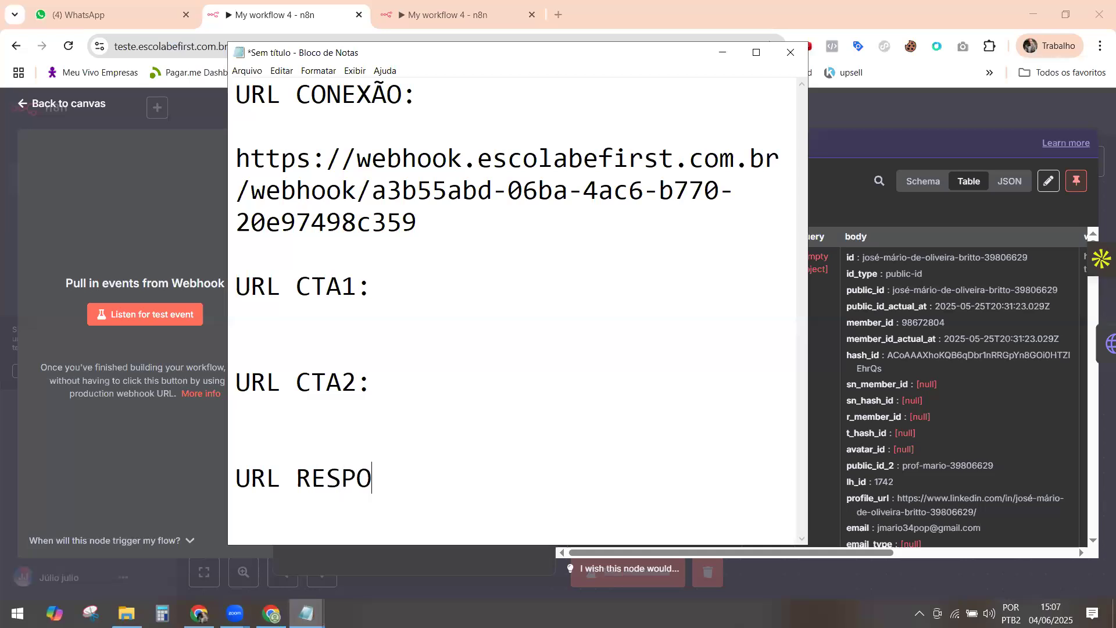
{"action": "type", "text": "STA DO LEAD:"}
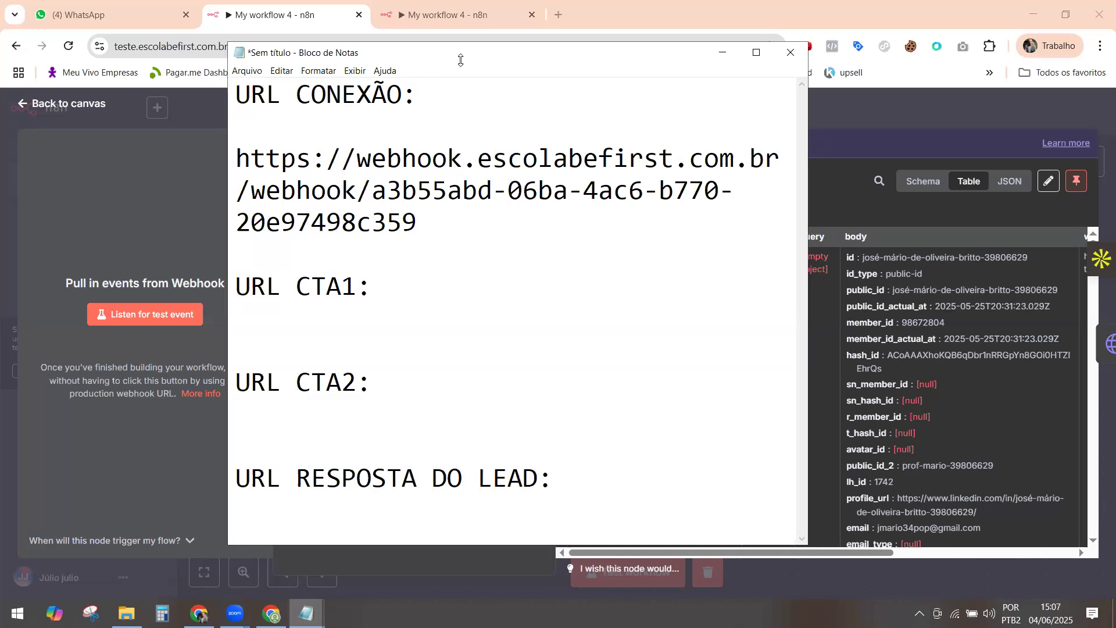
Switch to n8n, leave the Webhook node and rename the workflow "Linked Helper - Conexão enviada".
{"action": "left_click", "coordinate": [26, 108]}
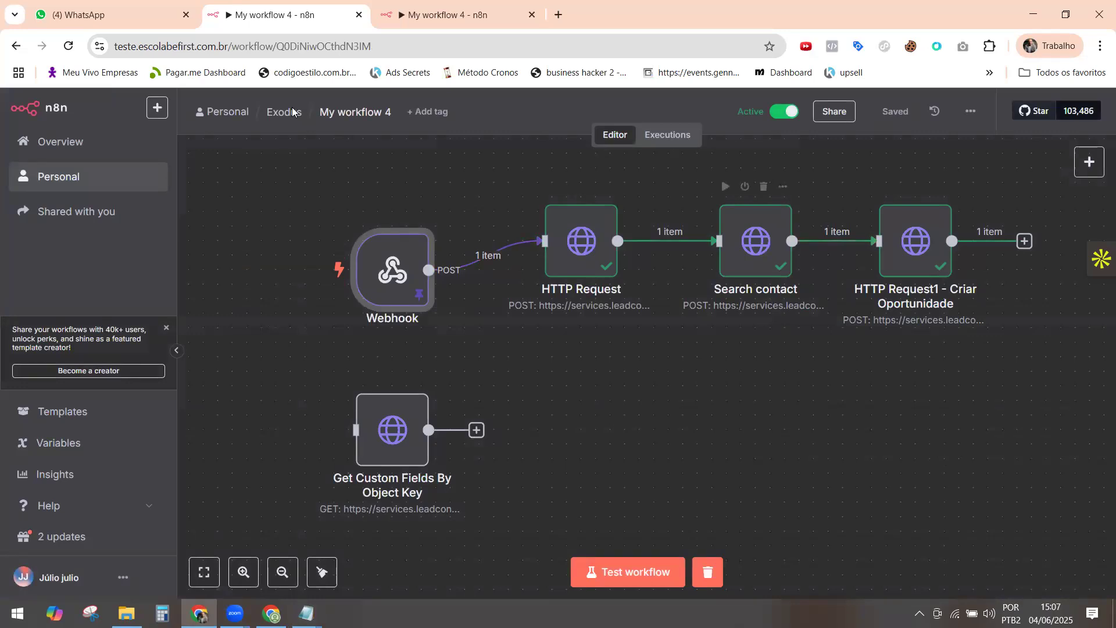
{"action": "left_click", "coordinate": [345, 112]}
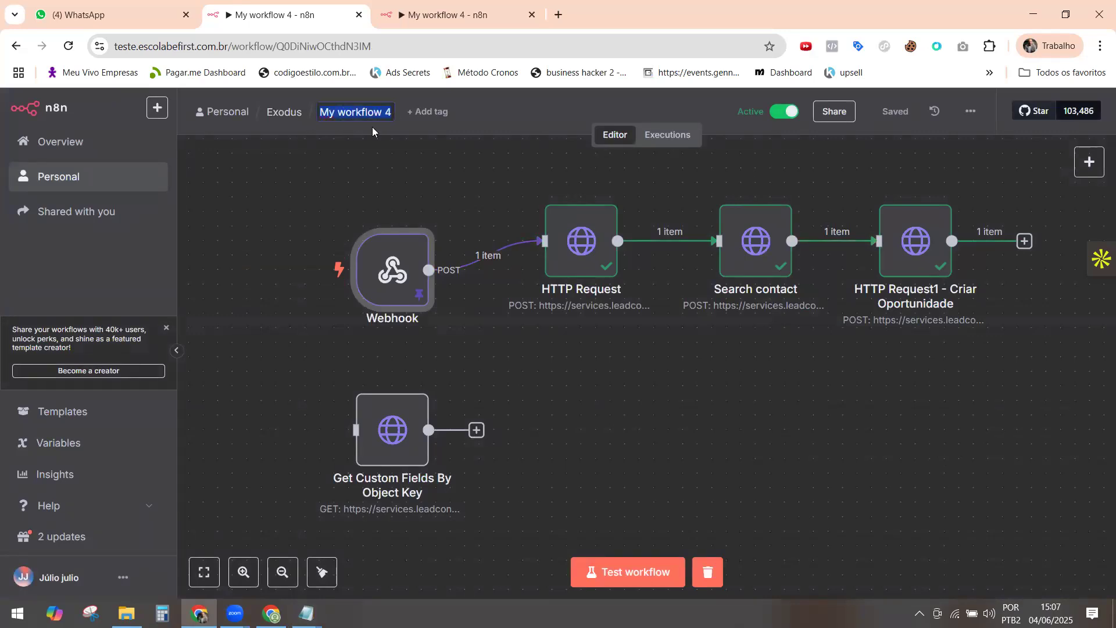
{"action": "type", "text": "cRIAR"}
{"action": "key", "text": "BackSpace"}
{"action": "key", "text": "BackSpace"}
{"action": "key", "text": "BackSpace"}
{"action": "key", "text": "BackSpace"}
{"action": "key", "text": "BackSpace"}
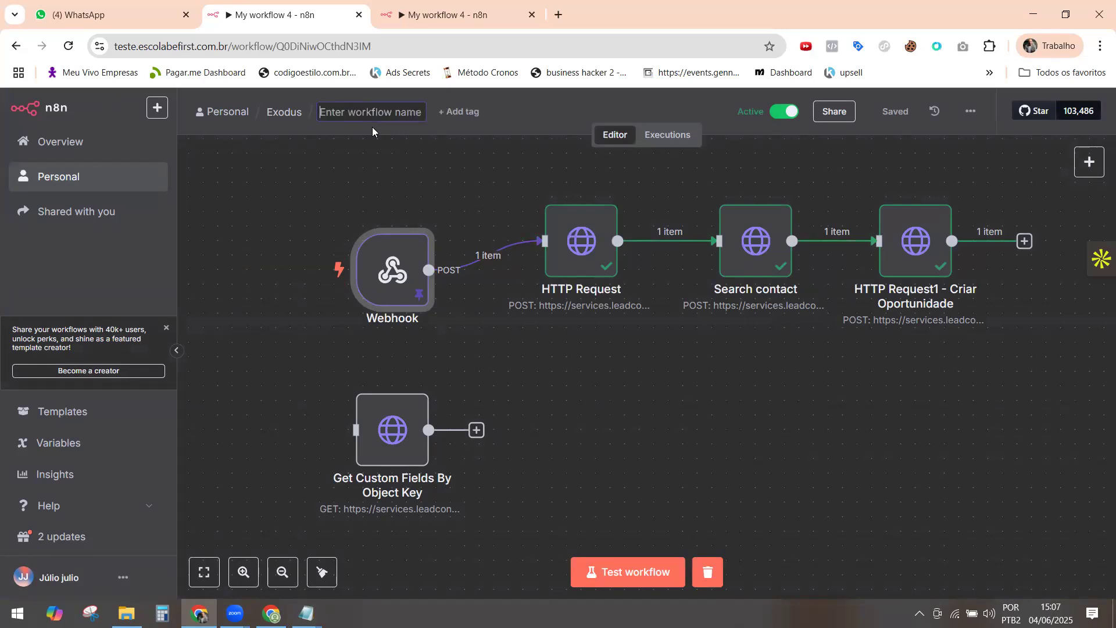
{"action": "type", "text": "Linked Helper - Conexão enviada"}
{"action": "key", "text": "Return"}
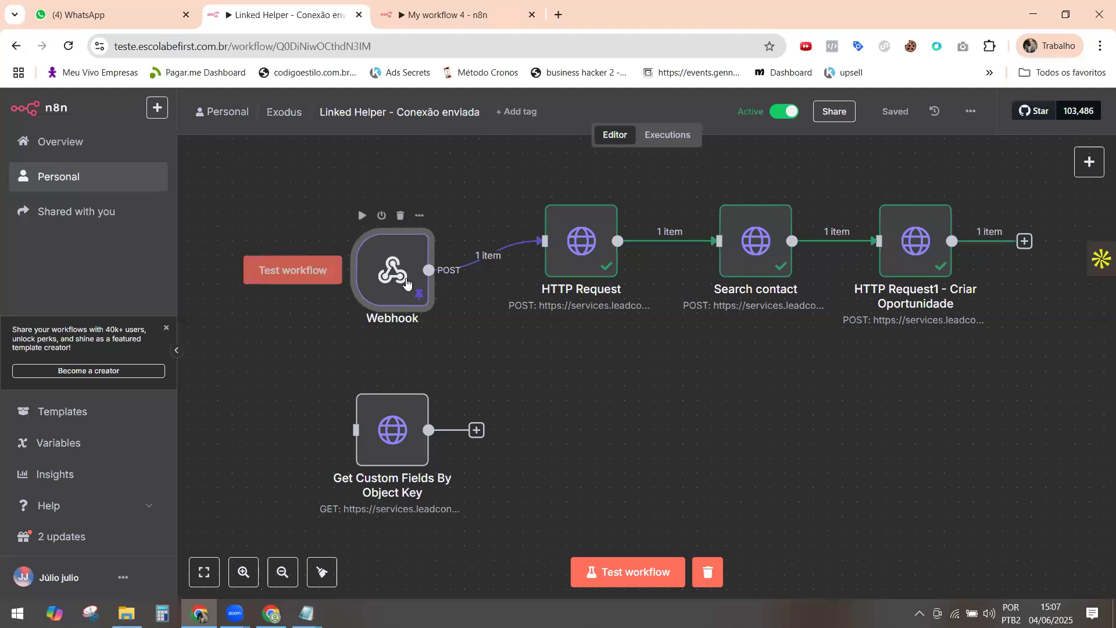
Create a new workflow in the Exodus folder and name it "Linked Helper - CTA1".
{"action": "left_click", "coordinate": [292, 115]}
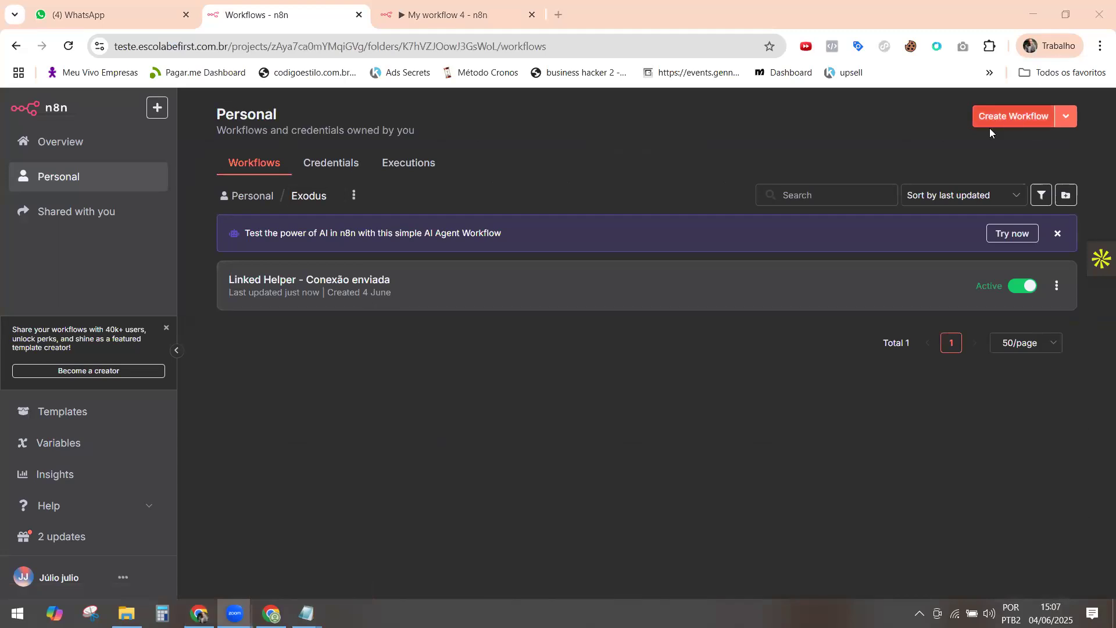
{"action": "left_click", "coordinate": [1028, 119]}
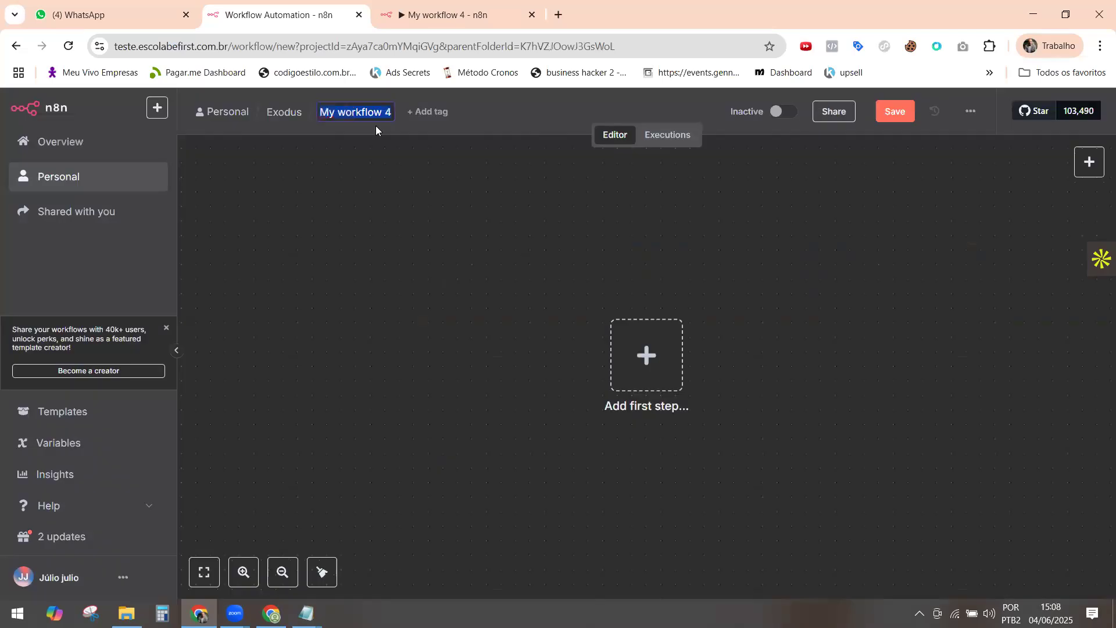
{"action": "type", "text": "Linked"}
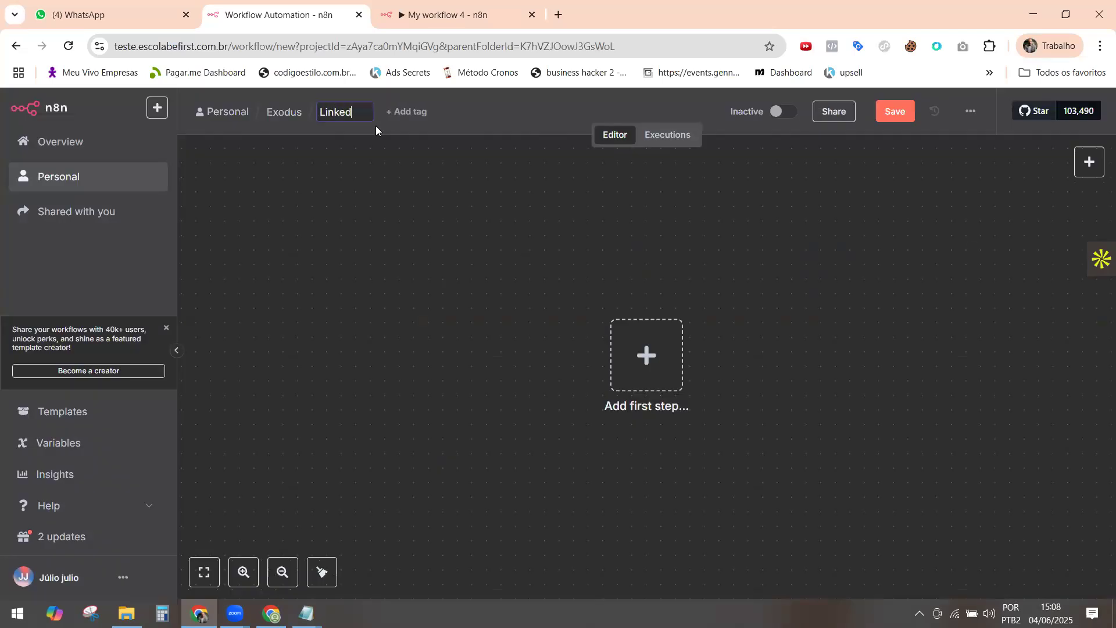
{"action": "type", "text": " Helper - CTA1"}
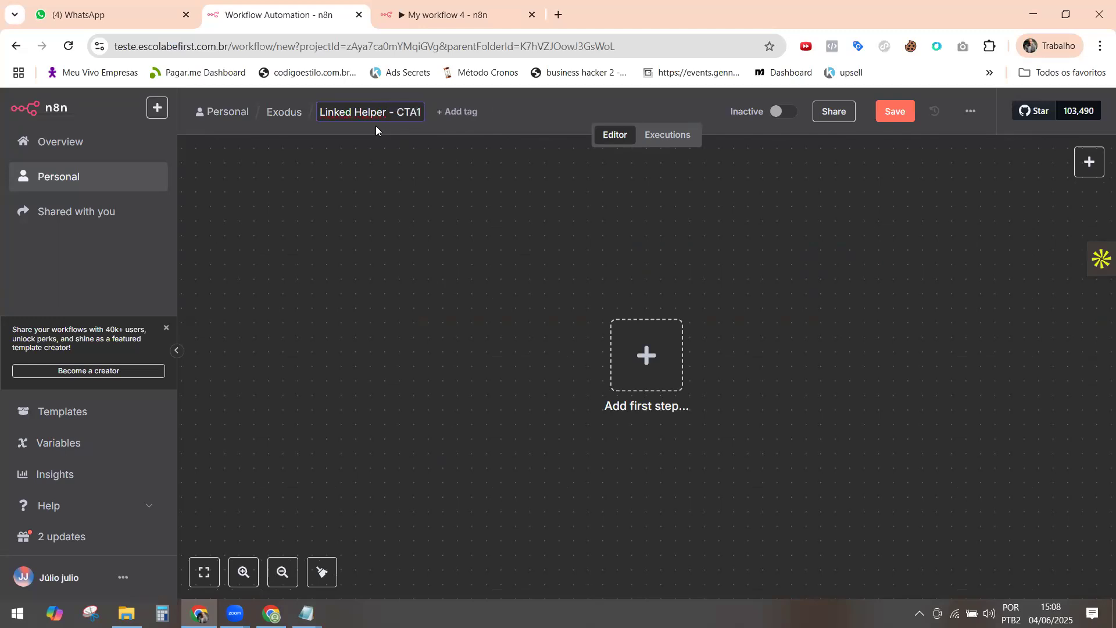
{"action": "key", "text": "Return"}
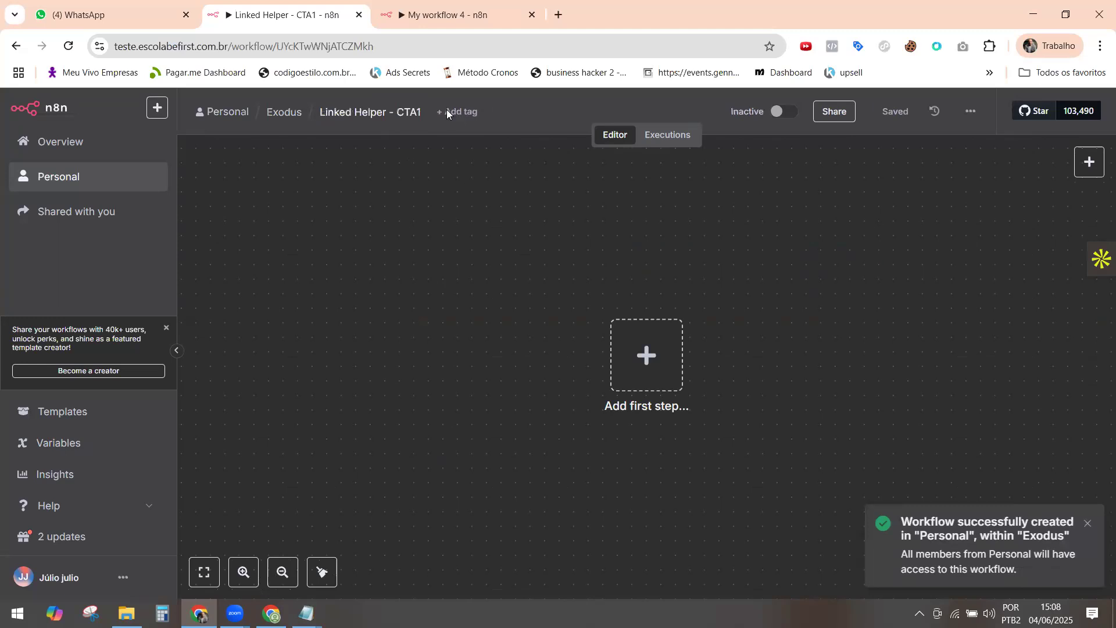
Import the Linked_Helper___CTA1 file from Downloads into the empty workflow.
{"action": "left_click", "coordinate": [970, 111]}
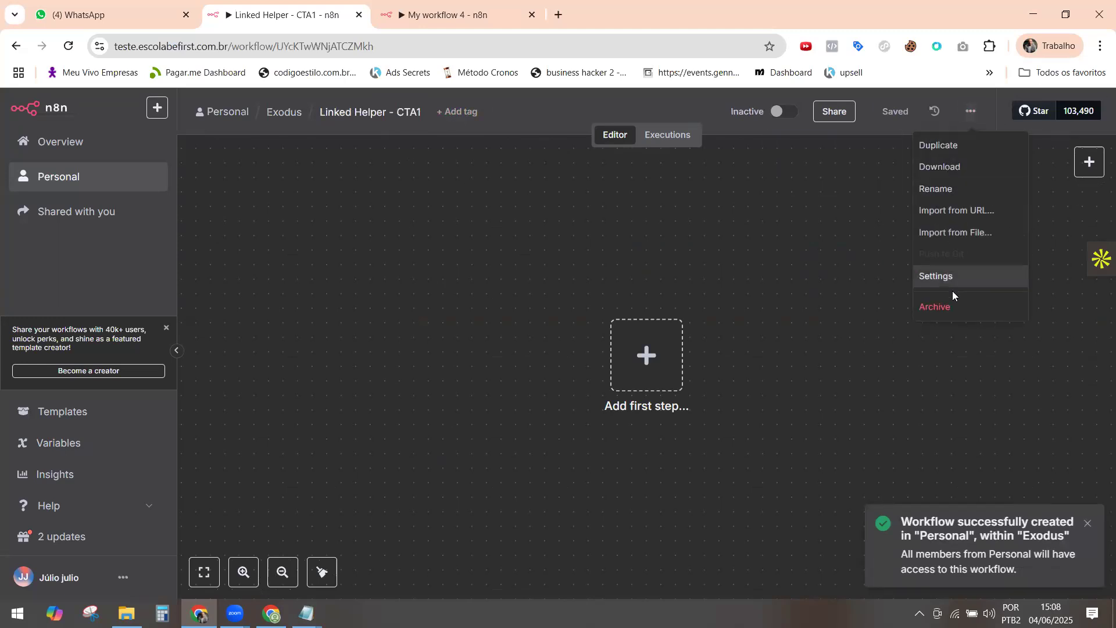
{"action": "left_click", "coordinate": [948, 233]}
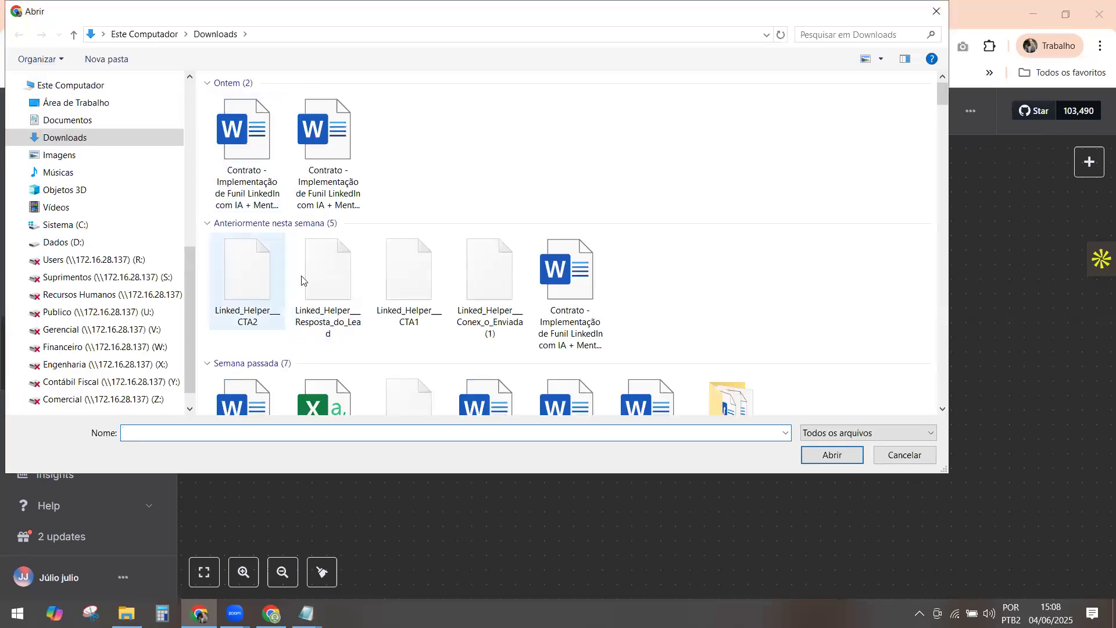
{"action": "left_click", "coordinate": [416, 266]}
{"action": "left_click", "coordinate": [831, 455]}
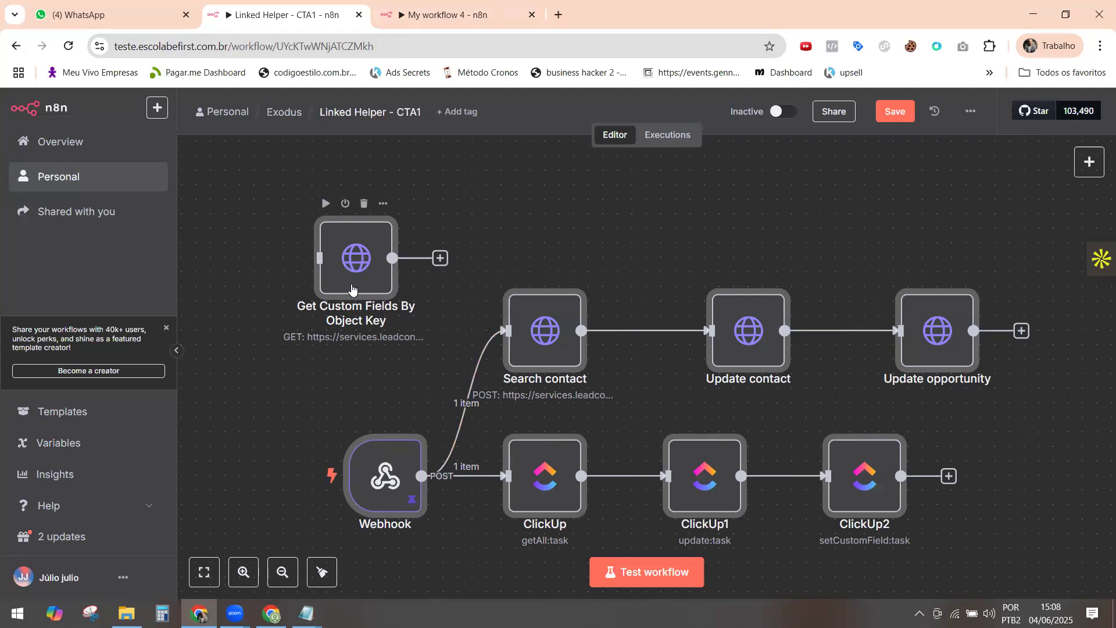
Replace the Authorization header value in the CTA1 Get Custom Fields By Object Key node with the bearer token from the original workflow's node.
{"action": "double_click", "coordinate": [359, 254]}
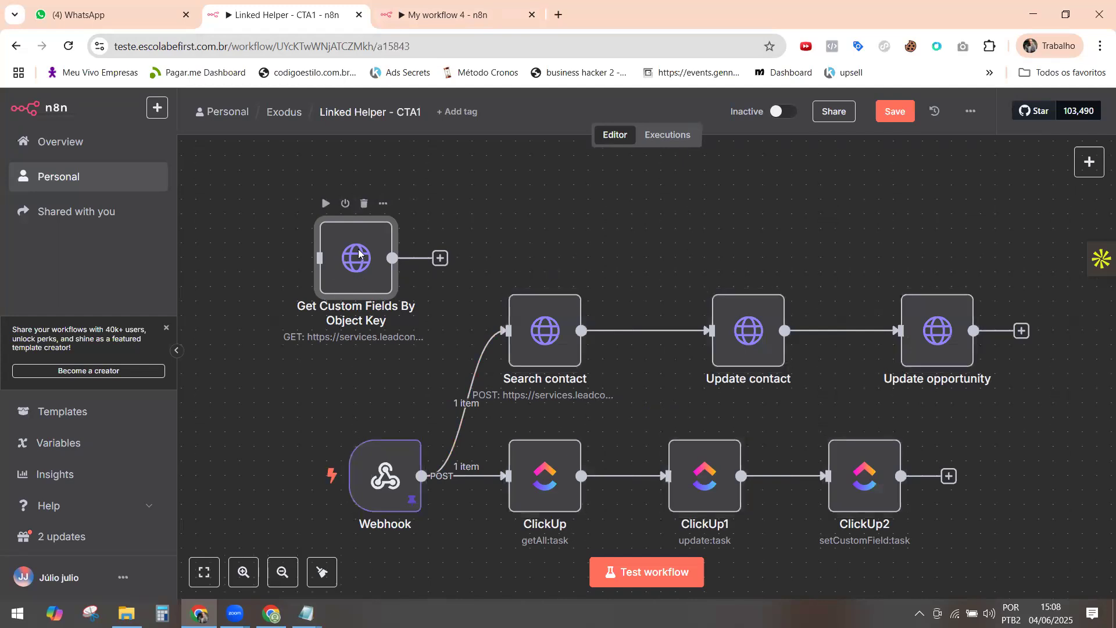
{"action": "scroll", "coordinate": [514, 359], "scroll_direction": "down", "scroll_amount": 2}
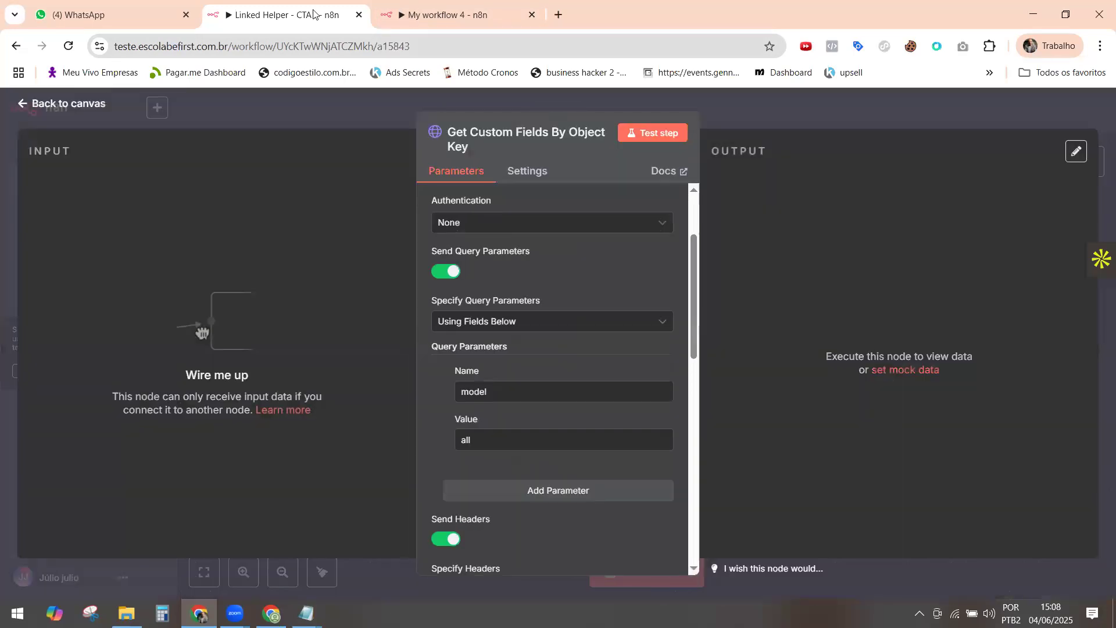
{"action": "left_click", "coordinate": [474, 16]}
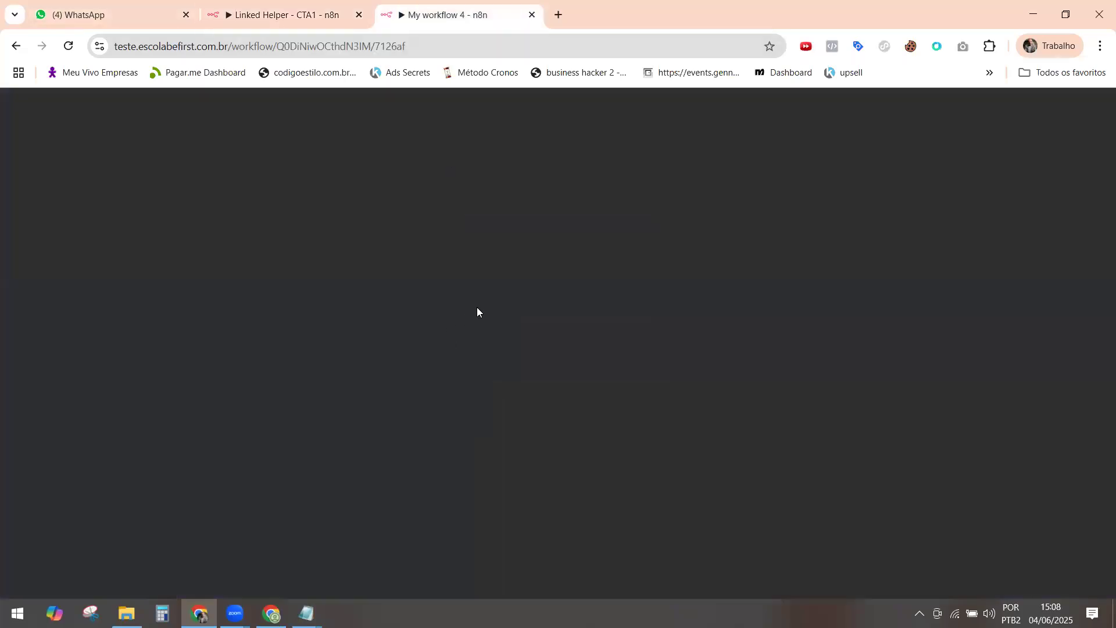
{"action": "scroll", "coordinate": [553, 358], "scroll_direction": "down", "scroll_amount": 6}
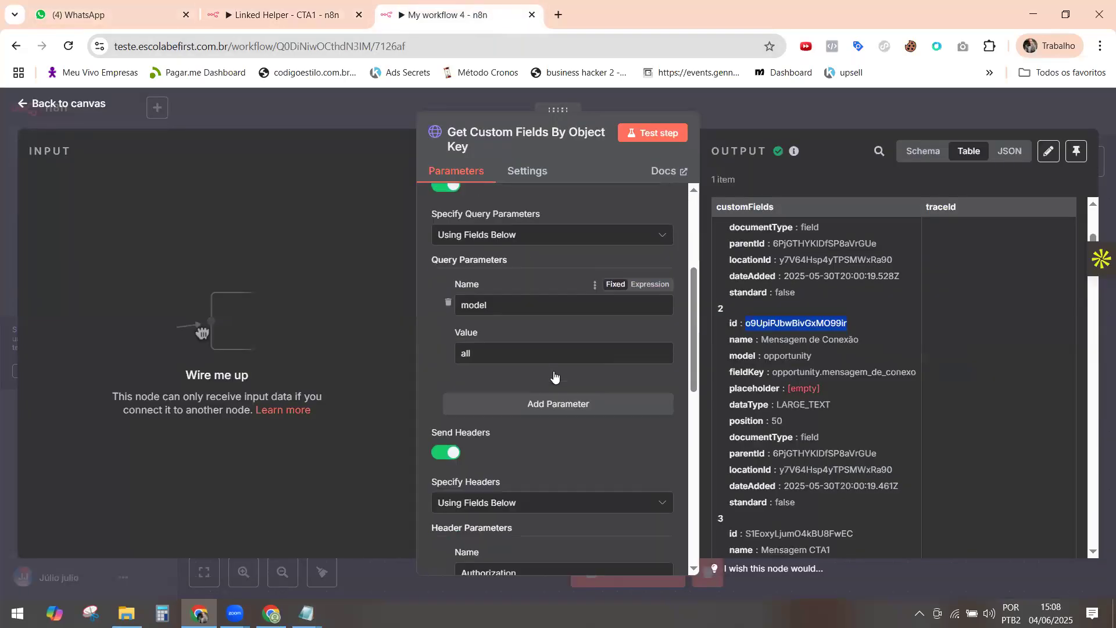
{"action": "scroll", "coordinate": [547, 436], "scroll_direction": "down", "scroll_amount": 2}
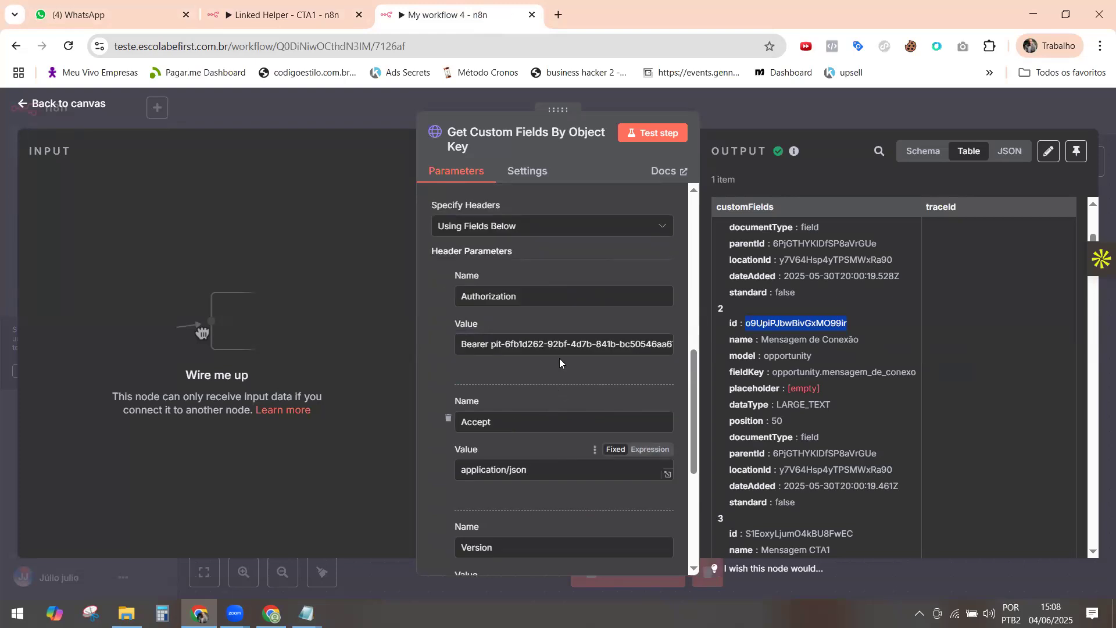
{"action": "triple_click", "coordinate": [560, 344]}
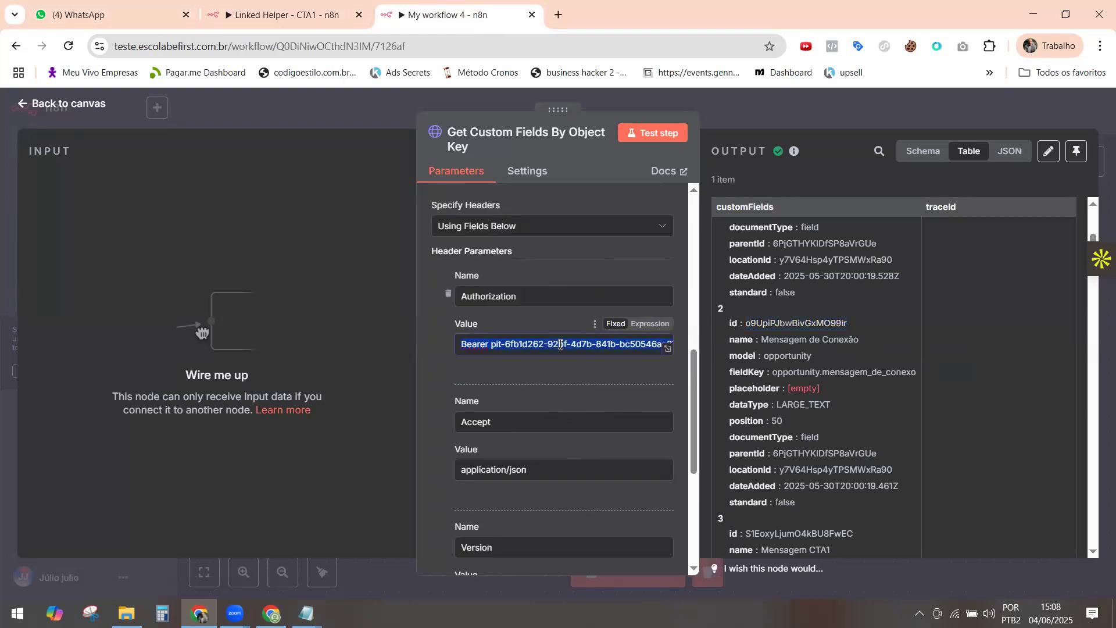
{"action": "left_click", "coordinate": [279, 15]}
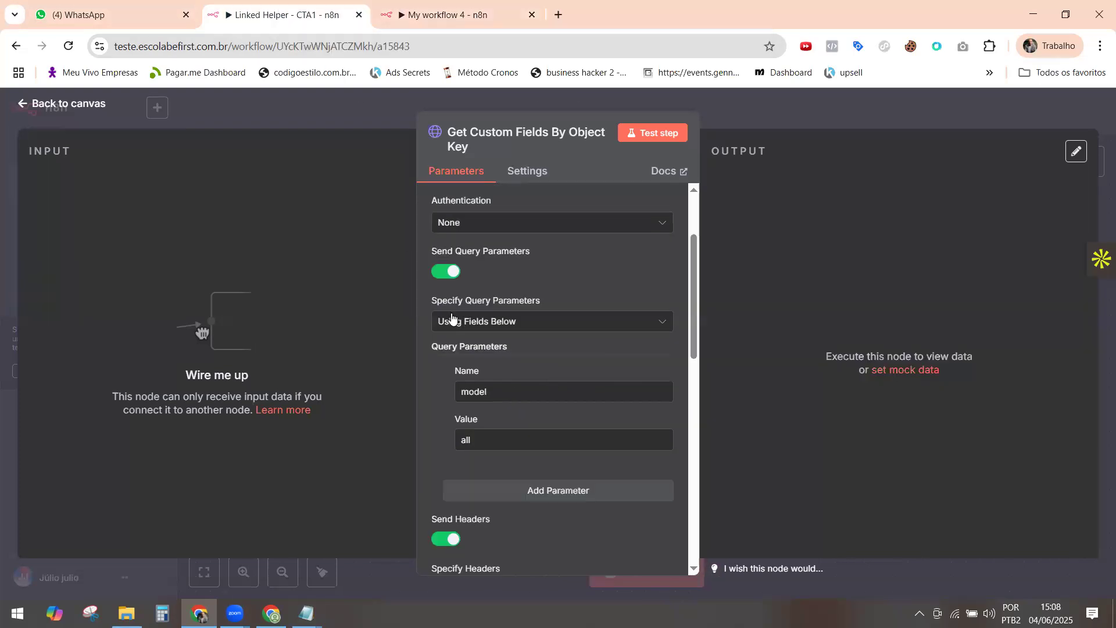
{"action": "scroll", "coordinate": [529, 413], "scroll_direction": "down", "scroll_amount": 4}
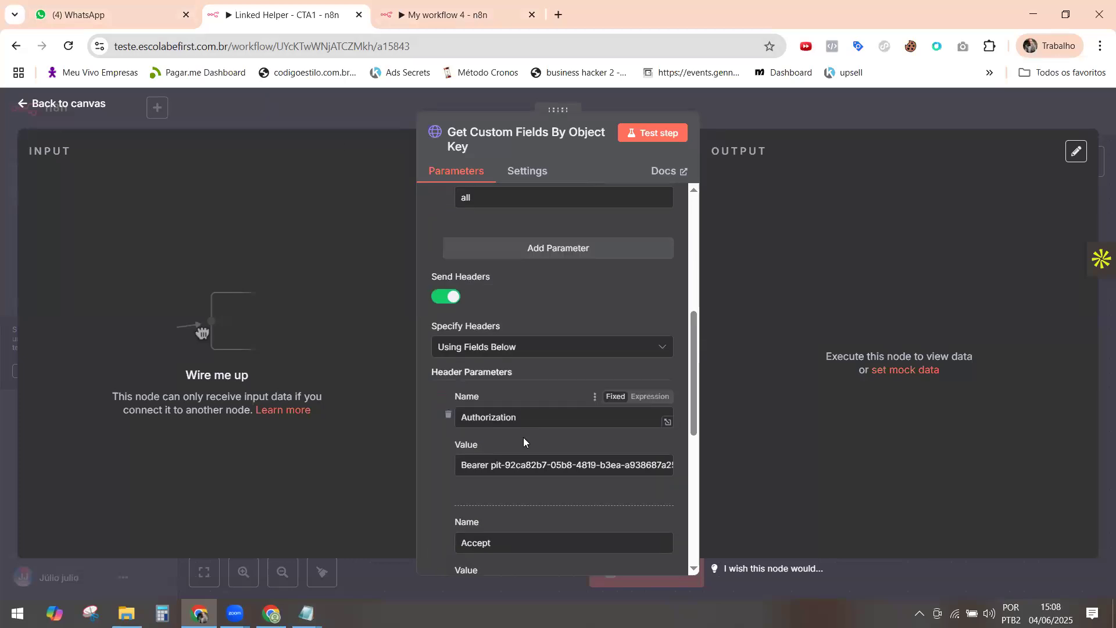
{"action": "triple_click", "coordinate": [518, 468]}
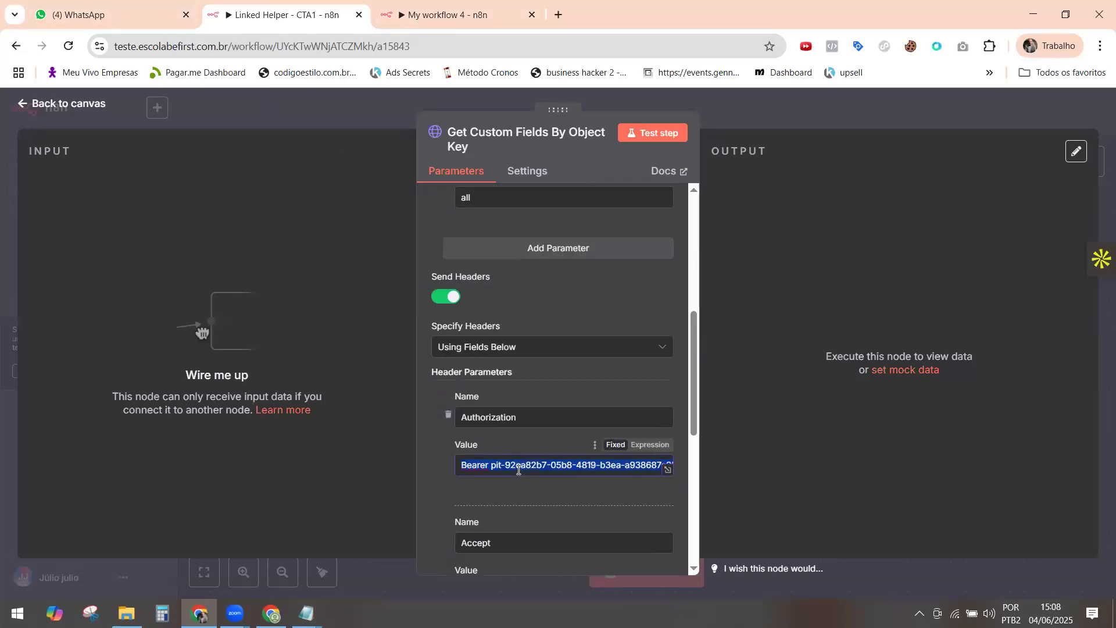
{"action": "key", "text": "ctrl+v"}
{"action": "left_click", "coordinate": [438, 427]}
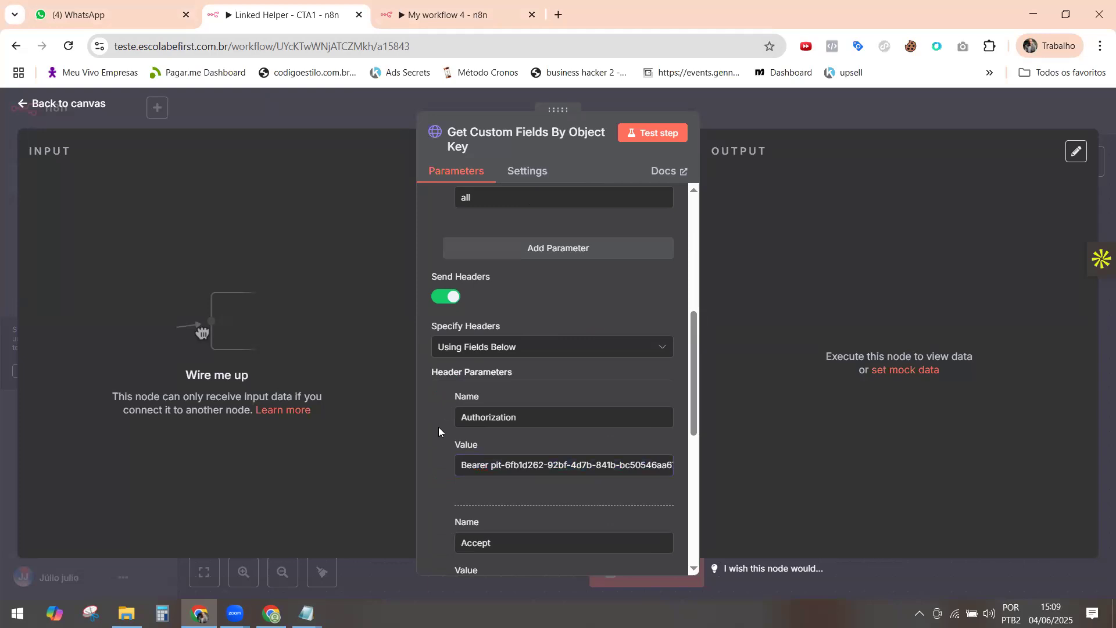
Replace the location ID in the CTA1 Get Custom Fields By Object Key URL with the one from My workflow 4 and test the node.
{"action": "scroll", "coordinate": [438, 427], "scroll_direction": "up", "scroll_amount": 6}
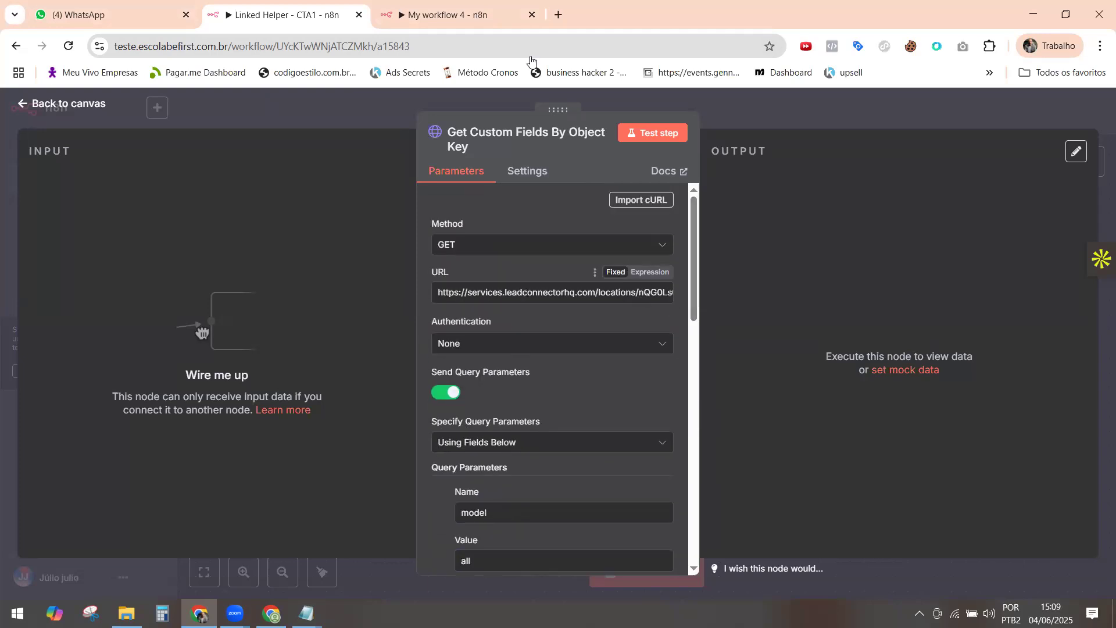
{"action": "key", "text": "ctrl+Tab"}
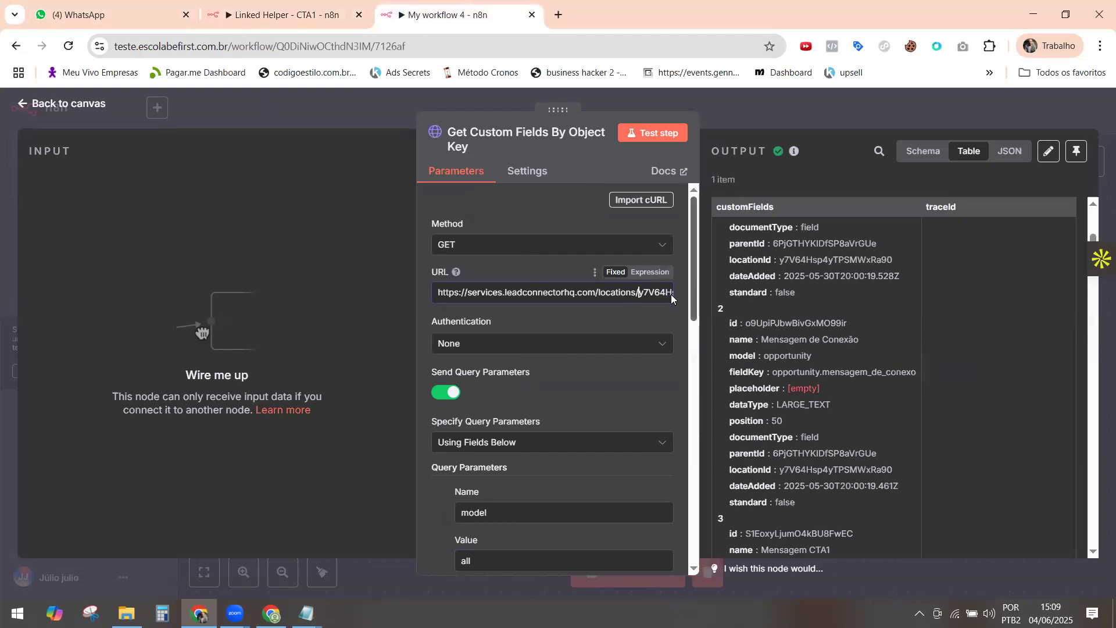
{"action": "left_click_drag", "start_coordinate": [671, 298], "coordinate": [698, 301]}
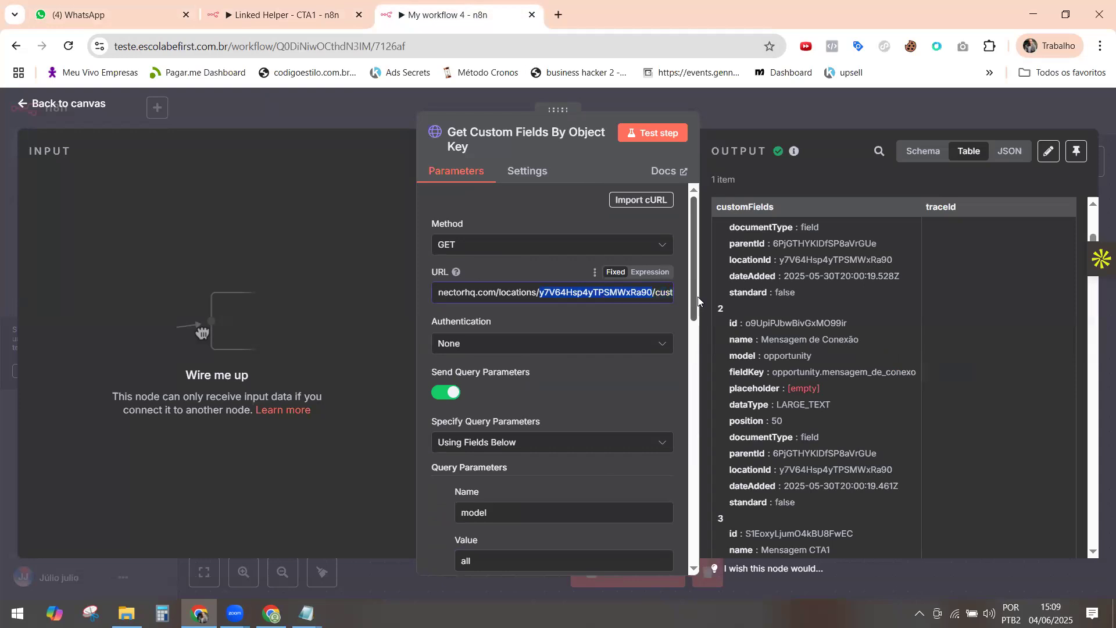
{"action": "left_click", "coordinate": [254, 13]}
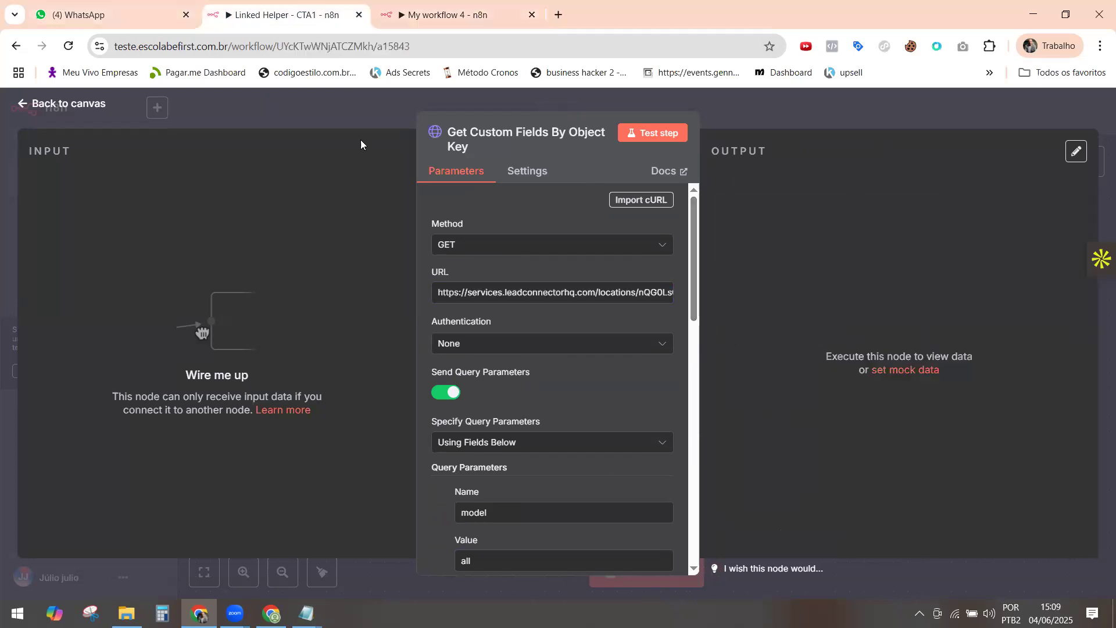
{"action": "left_click", "coordinate": [638, 292]}
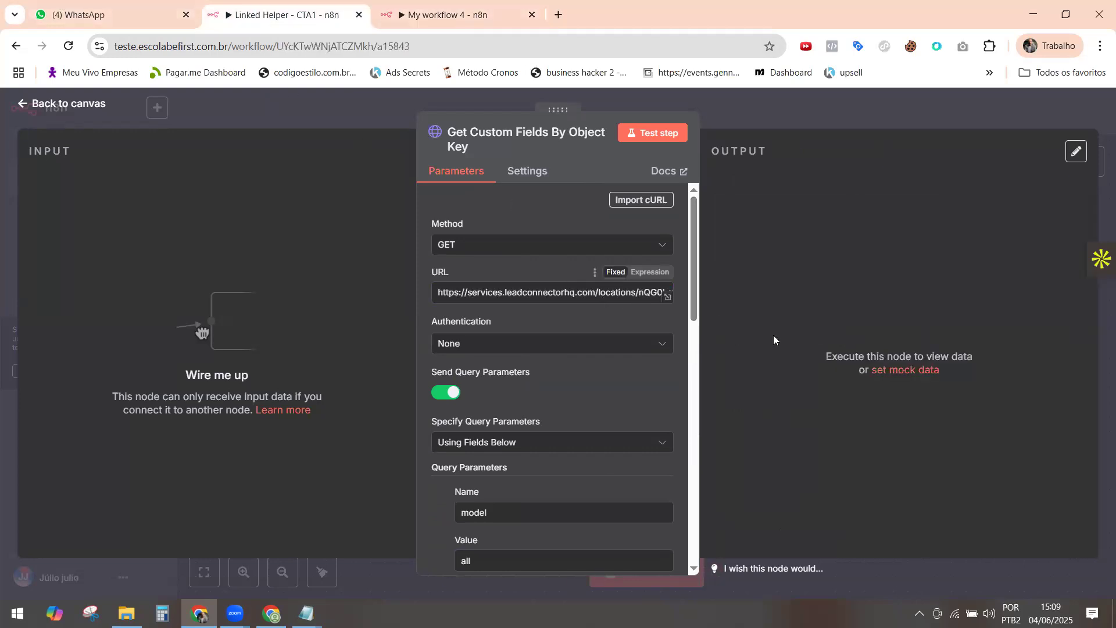
{"action": "key", "text": "shift+Right"}
{"action": "key", "text": "shift+Right"}
{"action": "key", "text": "shift+Right"}
{"action": "key", "text": "shift+Right"}
{"action": "key", "text": "shift+Right"}
{"action": "key", "text": "shift+Right"}
{"action": "key", "text": "shift+Right"}
{"action": "key", "text": "shift+Right"}
{"action": "key", "text": "shift+Right"}
{"action": "key", "text": "shift+Right"}
{"action": "key", "text": "shift+Right"}
{"action": "key", "text": "shift+Right"}
{"action": "key", "text": "shift+Right"}
{"action": "key", "text": "shift+Right"}
{"action": "key", "text": "shift+Right"}
{"action": "key", "text": "shift+Right"}
{"action": "key", "text": "shift+Right"}
{"action": "key", "text": "shift+Right"}
{"action": "key", "text": "shift+Right"}
{"action": "key", "text": "shift+Right"}
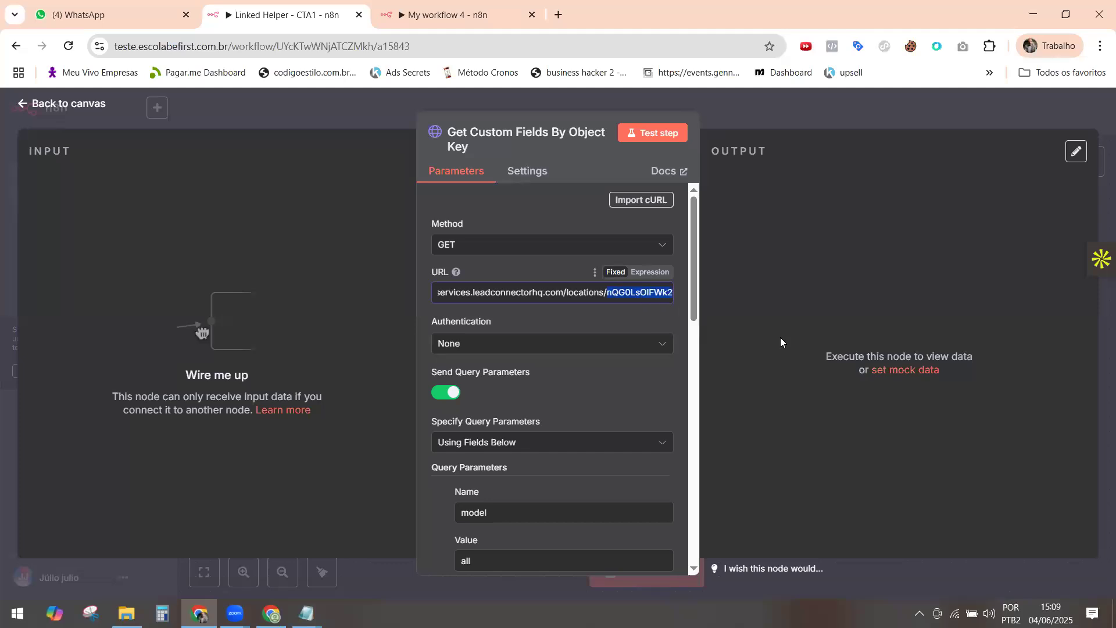
{"action": "key", "text": "shift+Left"}
{"action": "key", "text": "shift+Left"}
{"action": "key", "text": "shift+Left"}
{"action": "key", "text": "shift+Left"}
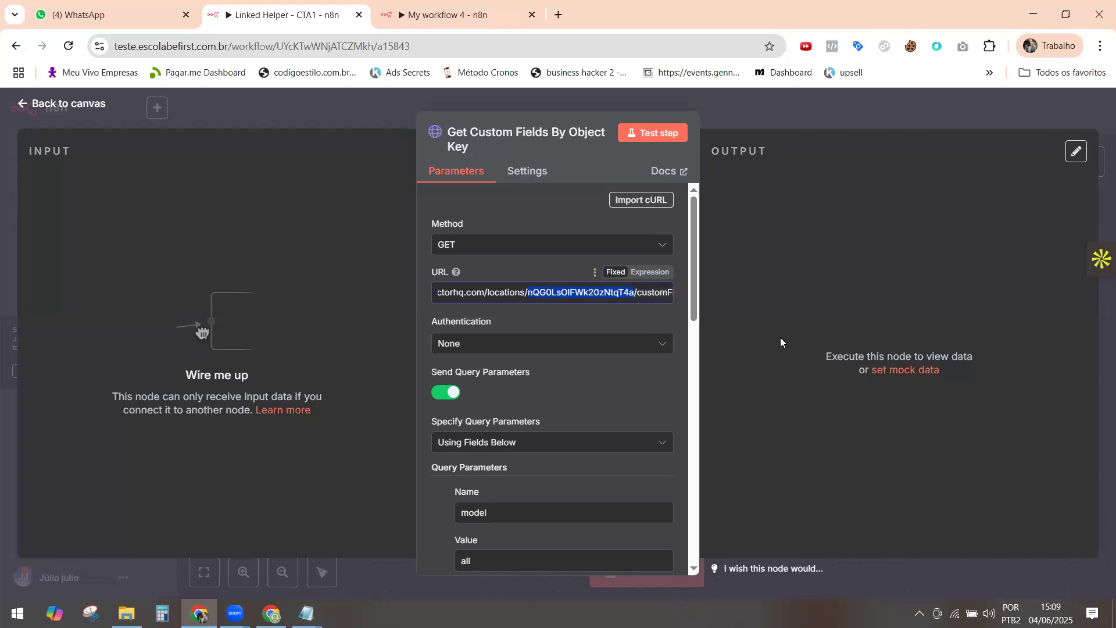
{"action": "type", "text": "y7V64Hsp4yTPSMWxRa90"}
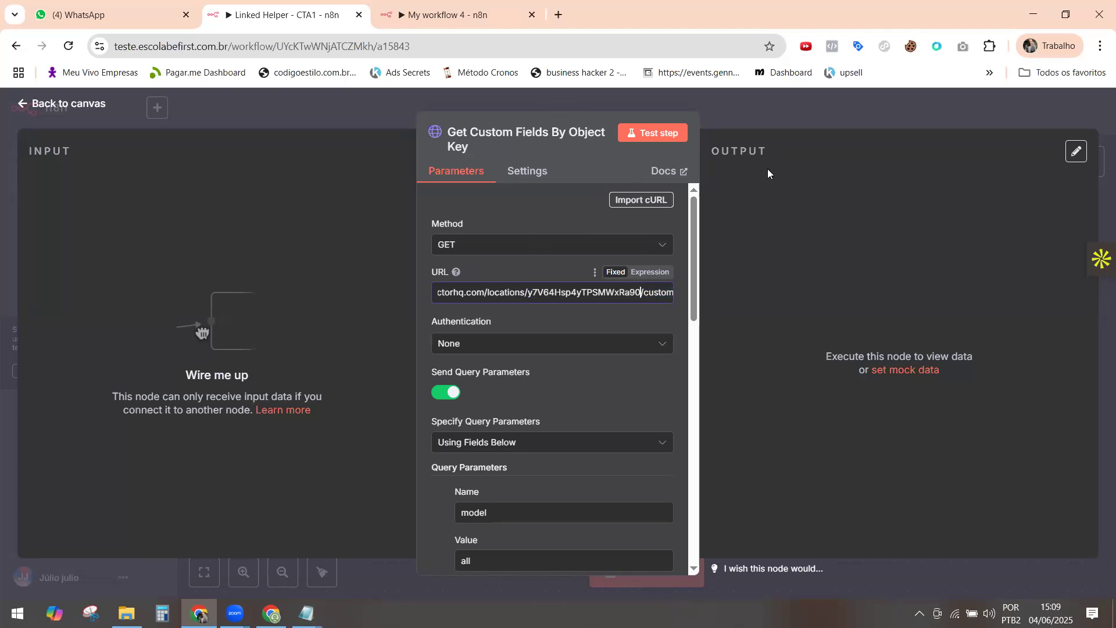
{"action": "left_click", "coordinate": [657, 133]}
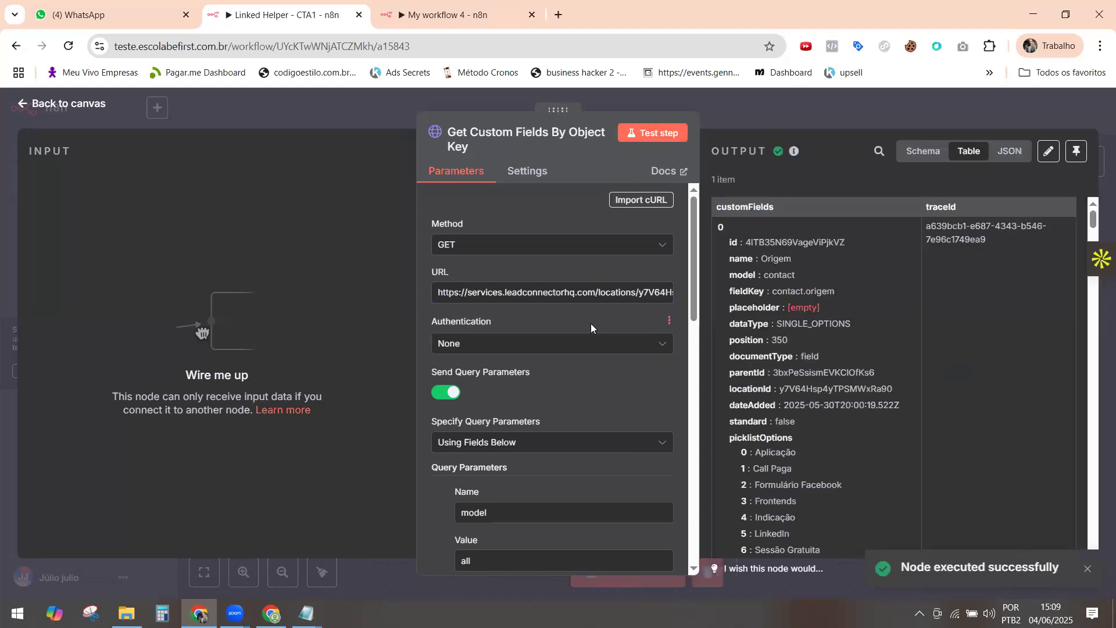
Copy the Authorization header's bearer token from the Get Custom Fields By Object Key node and return to the canvas.
{"action": "scroll", "coordinate": [569, 340], "scroll_direction": "down", "scroll_amount": 6}
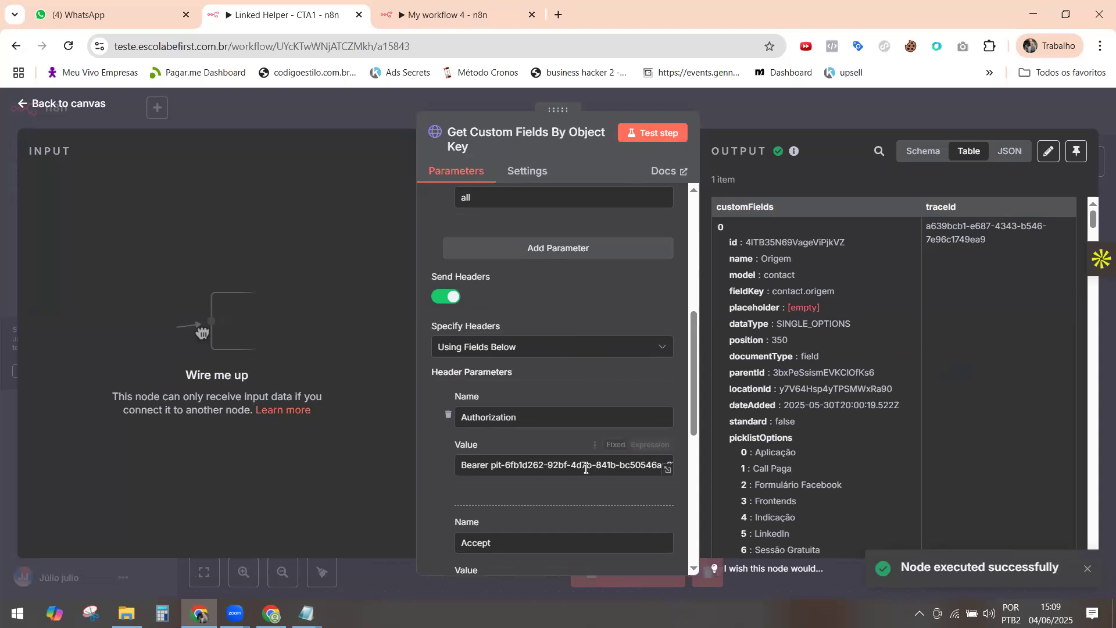
{"action": "triple_click", "coordinate": [586, 469]}
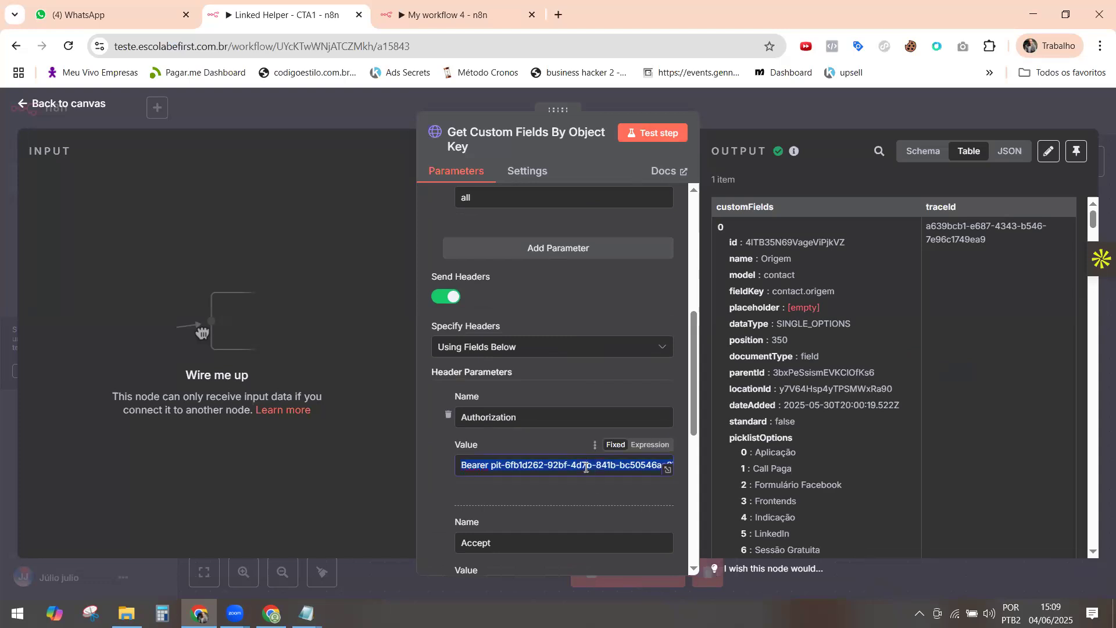
{"action": "left_click", "coordinate": [23, 107]}
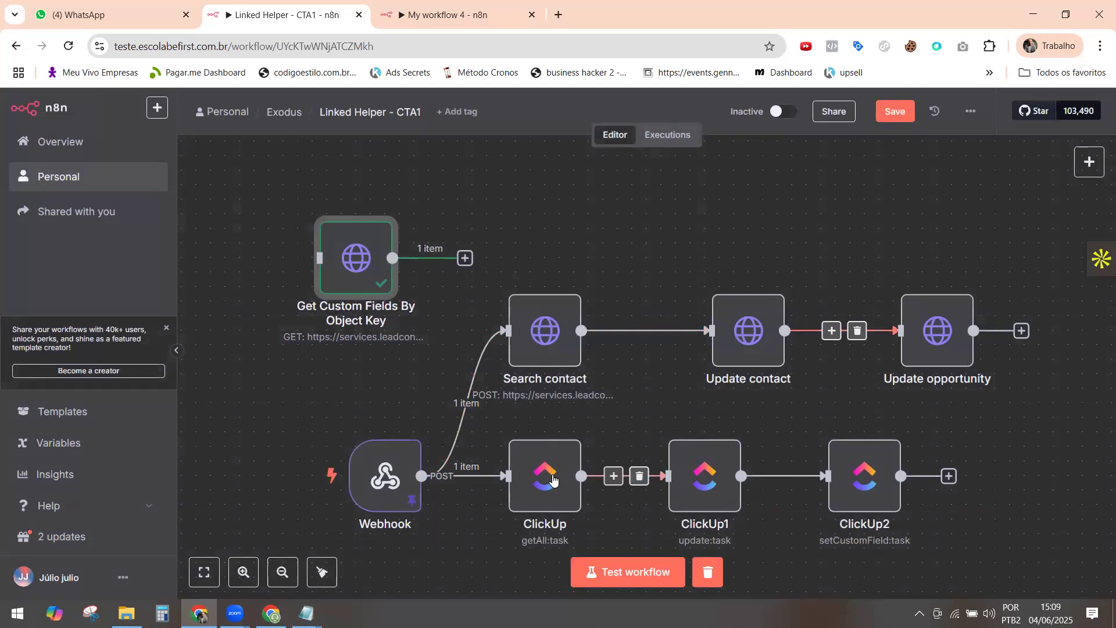
Delete the ClickUp, ClickUp1 and ClickUp2 nodes from the CTA1 workflow.
{"action": "left_click", "coordinate": [554, 422]}
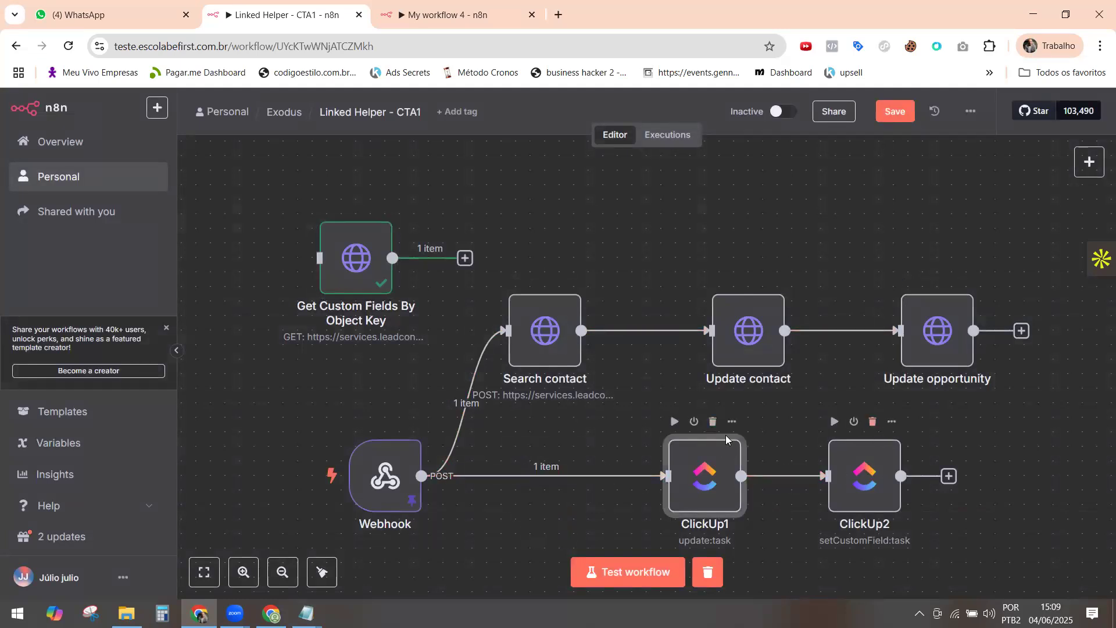
{"action": "left_click", "coordinate": [714, 423]}
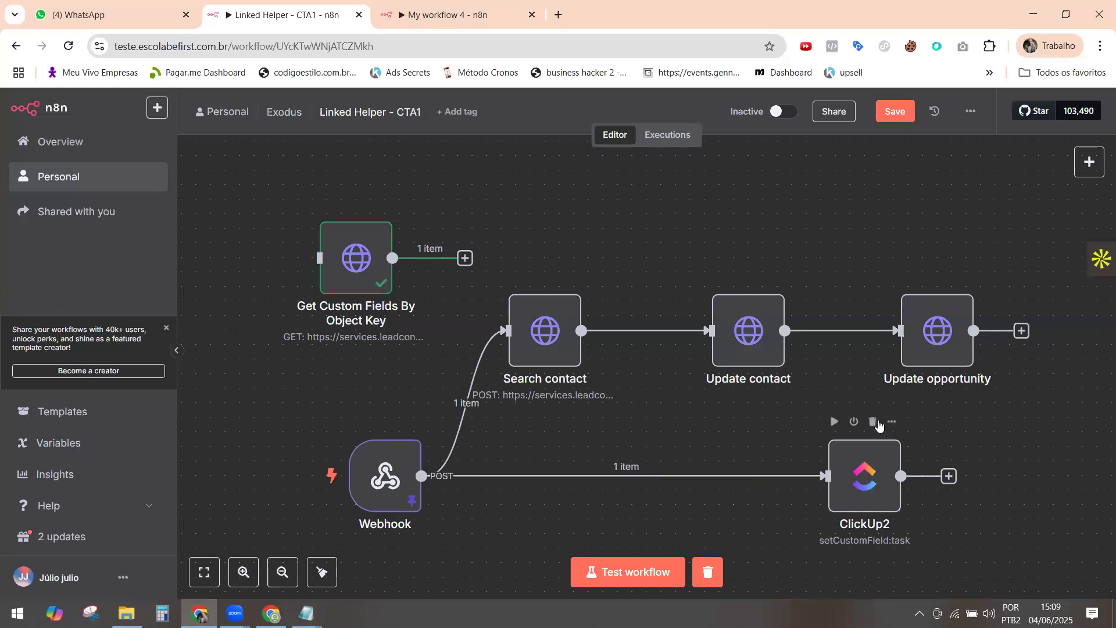
{"action": "left_click", "coordinate": [873, 422]}
Replace the Authorization header value in the Search contact node with the copied bearer token.
{"action": "mouse_move", "coordinate": [529, 328]}
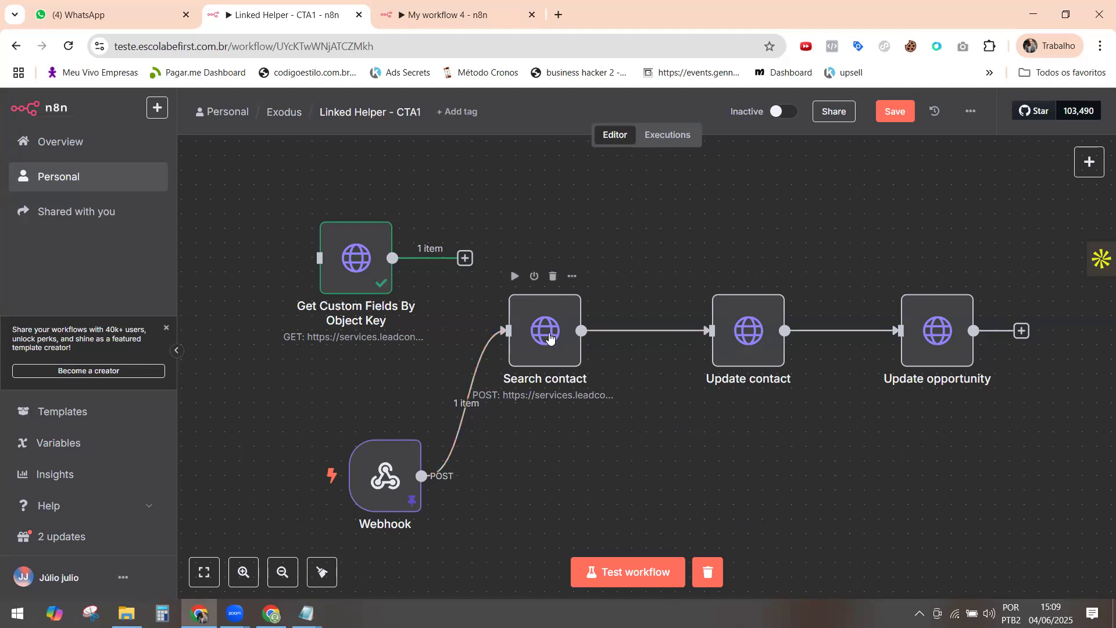
{"action": "left_click", "coordinate": [550, 336]}
{"action": "double_click", "coordinate": [568, 345]}
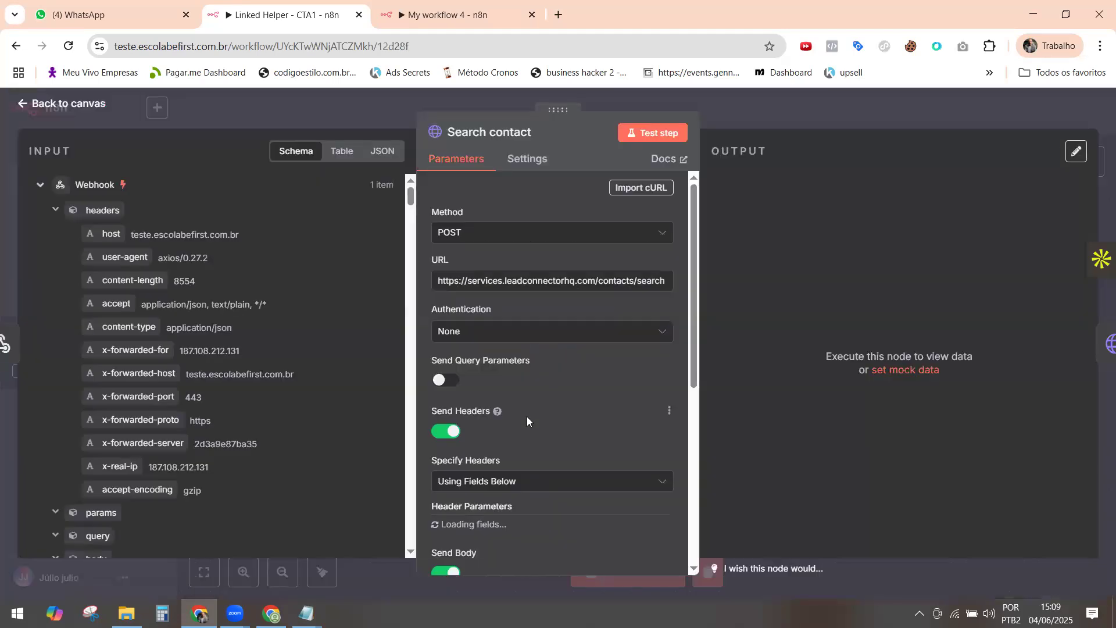
{"action": "scroll", "coordinate": [527, 416], "scroll_direction": "down", "scroll_amount": 5}
{"action": "left_click", "coordinate": [507, 357]}
{"action": "key", "text": "ctrl+v"}
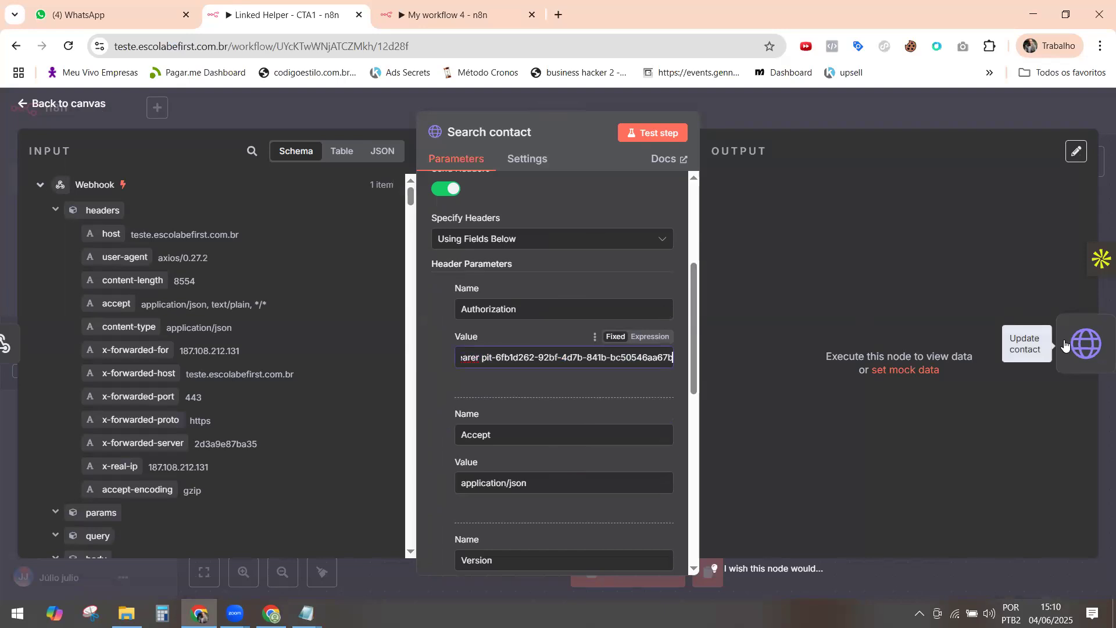
Replace the Authorization header value in the Update contact node with the copied bearer token.
{"action": "left_click", "coordinate": [1066, 346]}
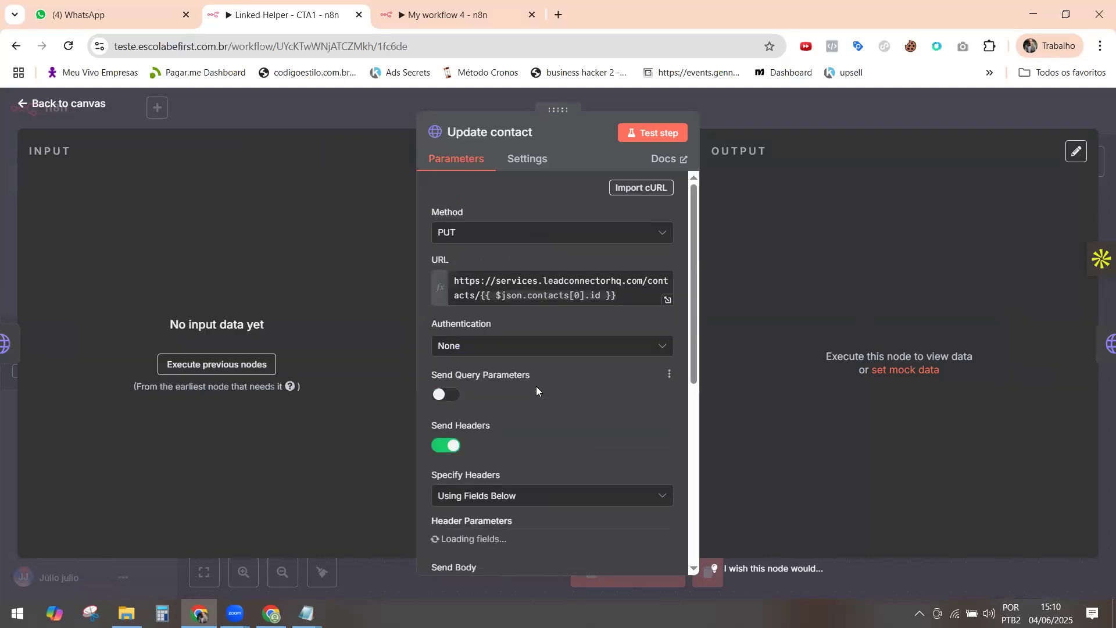
{"action": "scroll", "coordinate": [564, 396], "scroll_direction": "down", "scroll_amount": 2}
{"action": "scroll", "coordinate": [563, 404], "scroll_direction": "down", "scroll_amount": 2}
{"action": "triple_click", "coordinate": [552, 374]}
{"action": "key", "text": "ctrl+v"}
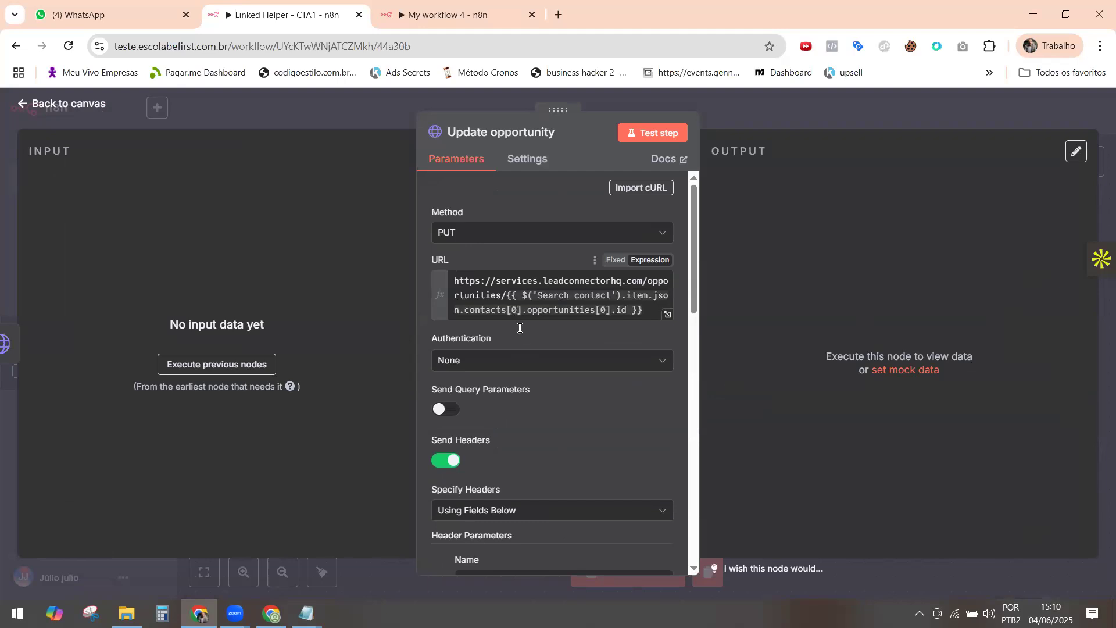
Replace the Authorization header value in the Update opportunity node with the copied bearer token.
{"action": "scroll", "coordinate": [522, 329], "scroll_direction": "down", "scroll_amount": 4}
{"action": "triple_click", "coordinate": [557, 385]}
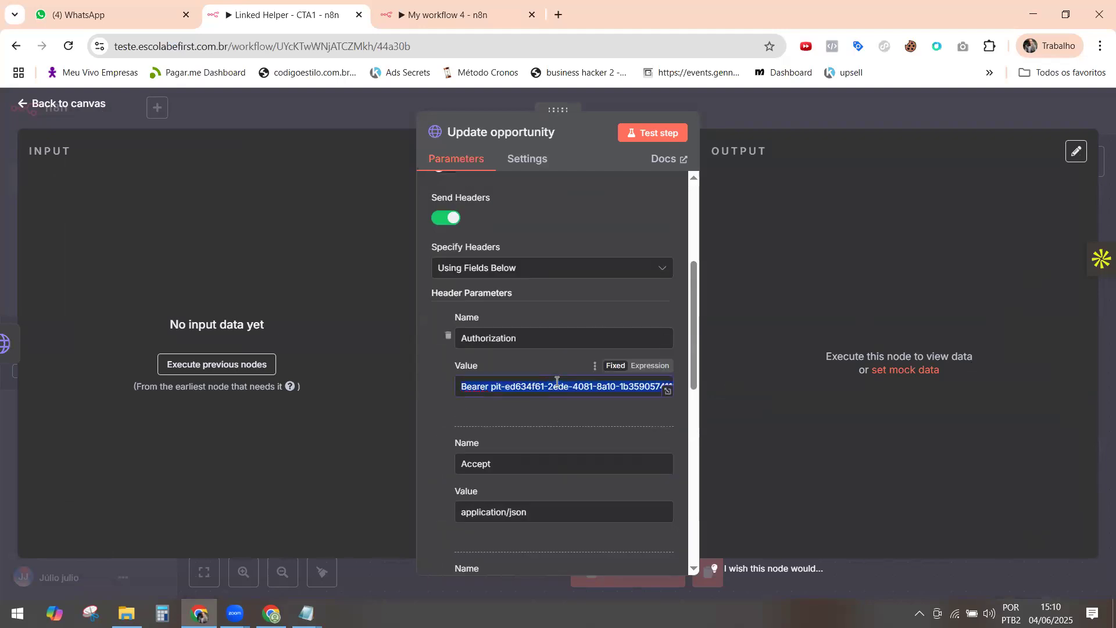
{"action": "key", "text": "ctrl+v"}
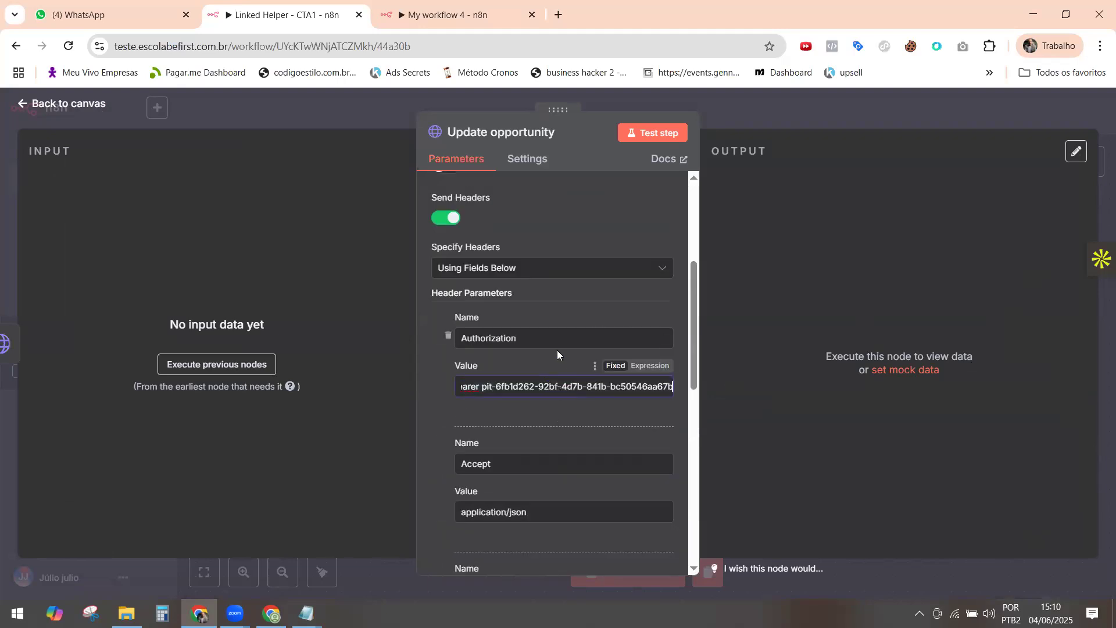
Examine the JSON bodies of the Update opportunity and Update contact nodes for account-specific IDs.
{"action": "scroll", "coordinate": [557, 351], "scroll_direction": "down", "scroll_amount": 8}
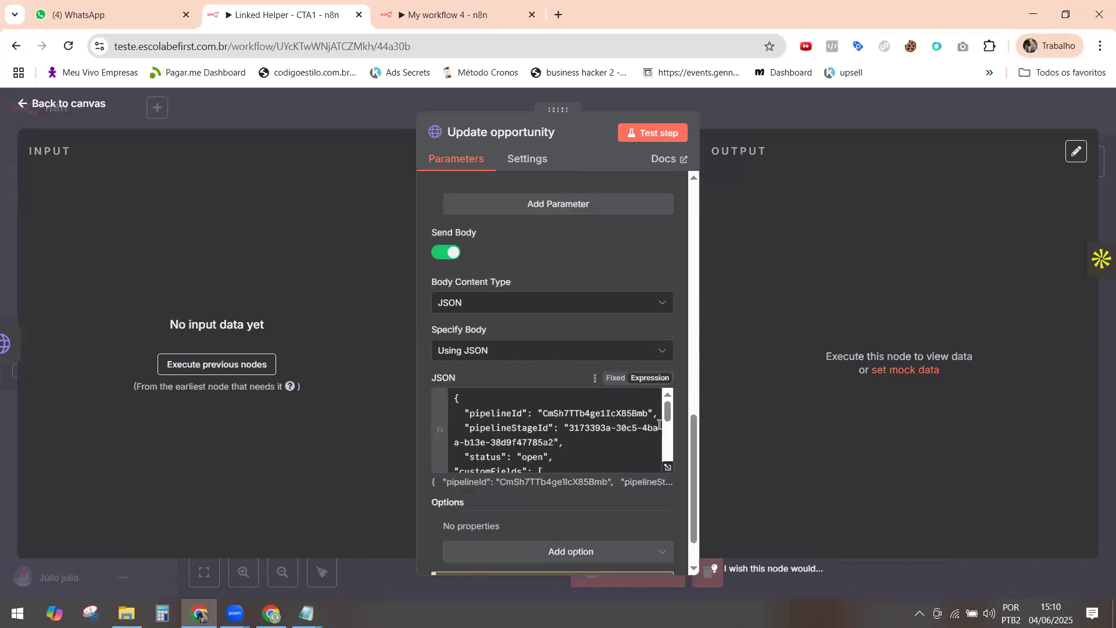
{"action": "mouse_move", "coordinate": [668, 420]}
{"action": "left_mouse_down"}
{"action": "mouse_move", "coordinate": [678, 440]}
{"action": "mouse_move", "coordinate": [680, 412]}
{"action": "left_mouse_up"}
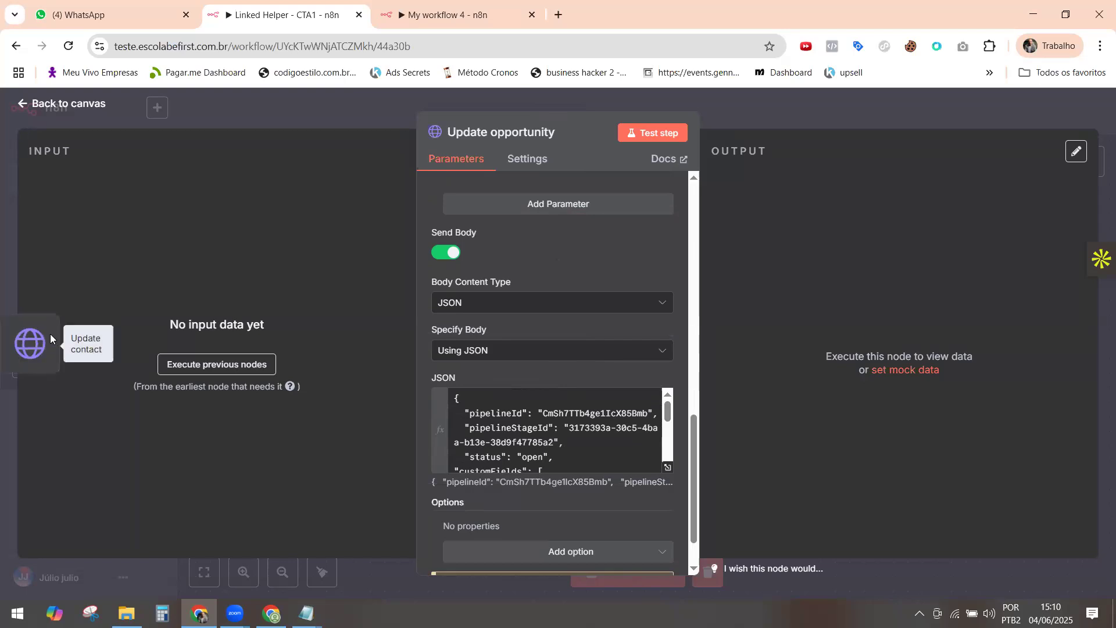
{"action": "left_click", "coordinate": [51, 338]}
{"action": "scroll", "coordinate": [563, 389], "scroll_direction": "down", "scroll_amount": 2}
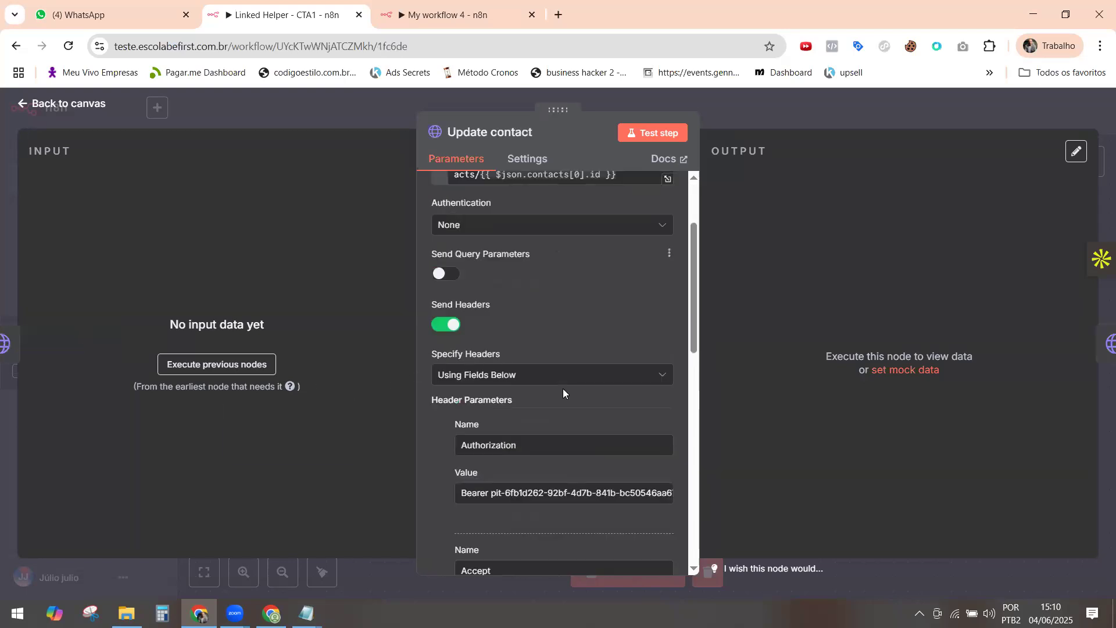
{"action": "scroll", "coordinate": [563, 389], "scroll_direction": "down", "scroll_amount": 7}
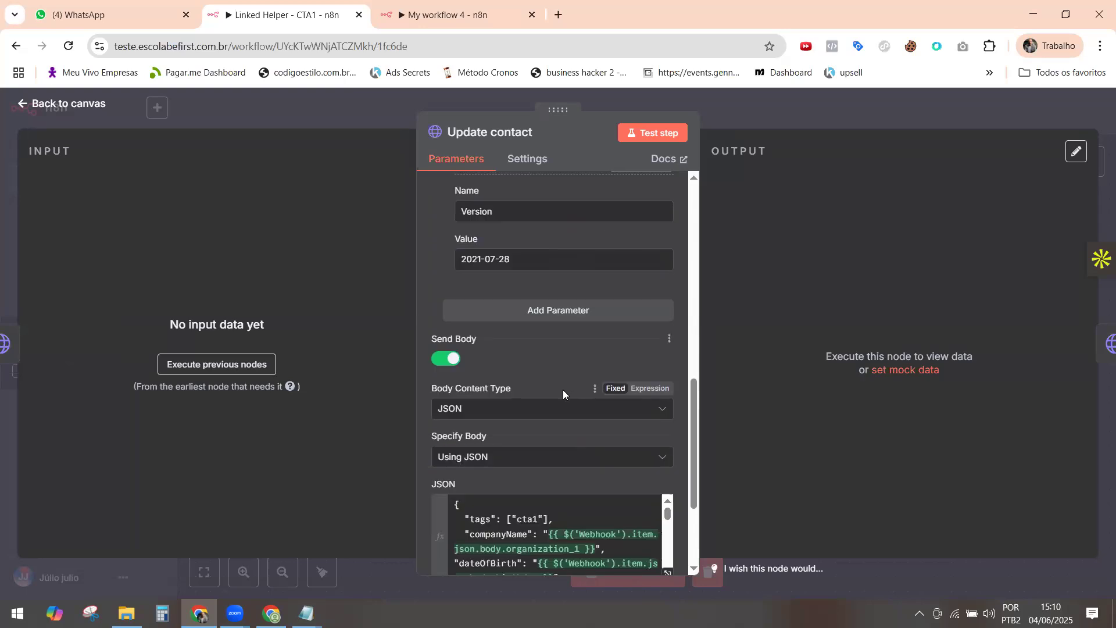
{"action": "scroll", "coordinate": [564, 391], "scroll_direction": "down", "scroll_amount": 2}
{"action": "mouse_move", "coordinate": [670, 392]}
{"action": "left_mouse_down"}
{"action": "mouse_move", "coordinate": [679, 419]}
{"action": "mouse_move", "coordinate": [679, 384]}
{"action": "left_mouse_up"}
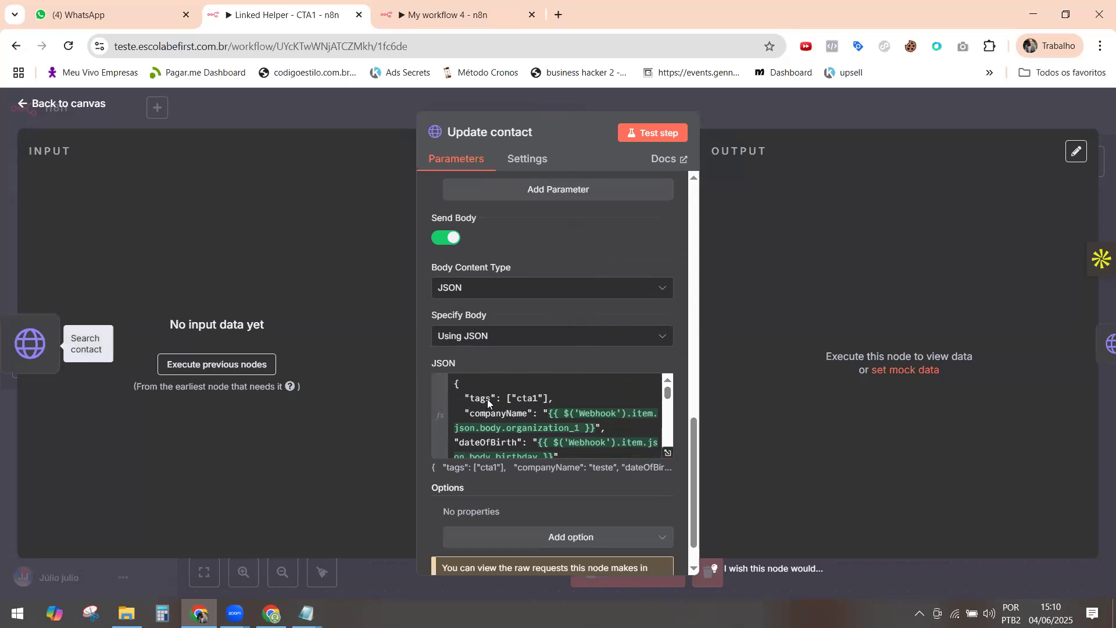
Replace the locationId in the Search contact node's JSON body with the location ID from My workflow 4 and return to the canvas.
{"action": "left_click", "coordinate": [31, 343]}
{"action": "scroll", "coordinate": [614, 380], "scroll_direction": "down", "scroll_amount": 9}
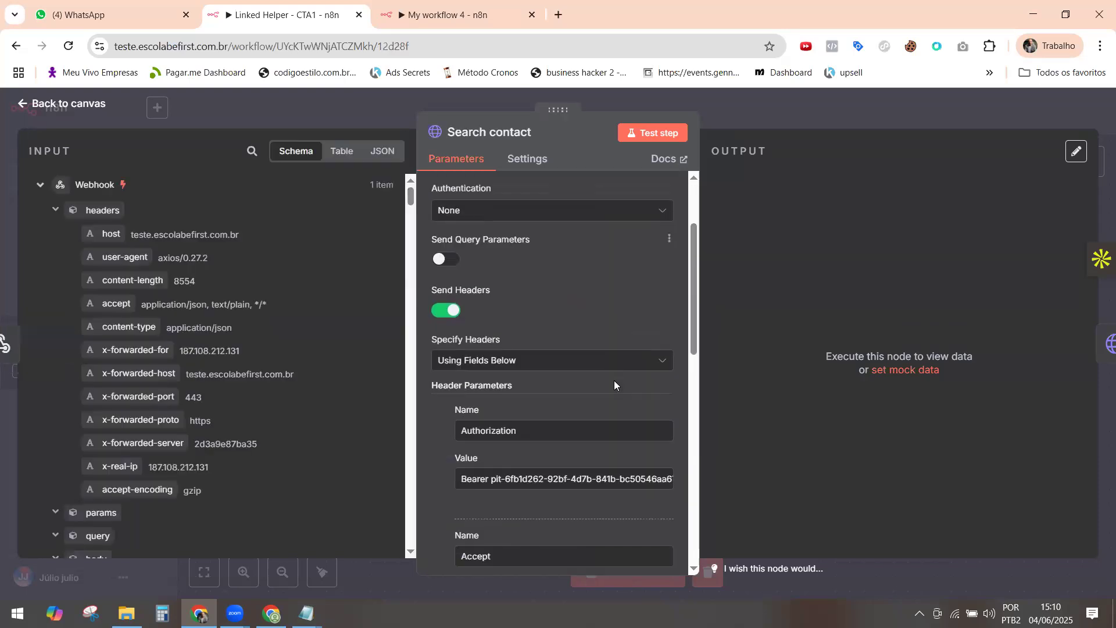
{"action": "scroll", "coordinate": [614, 380], "scroll_direction": "down", "scroll_amount": 4}
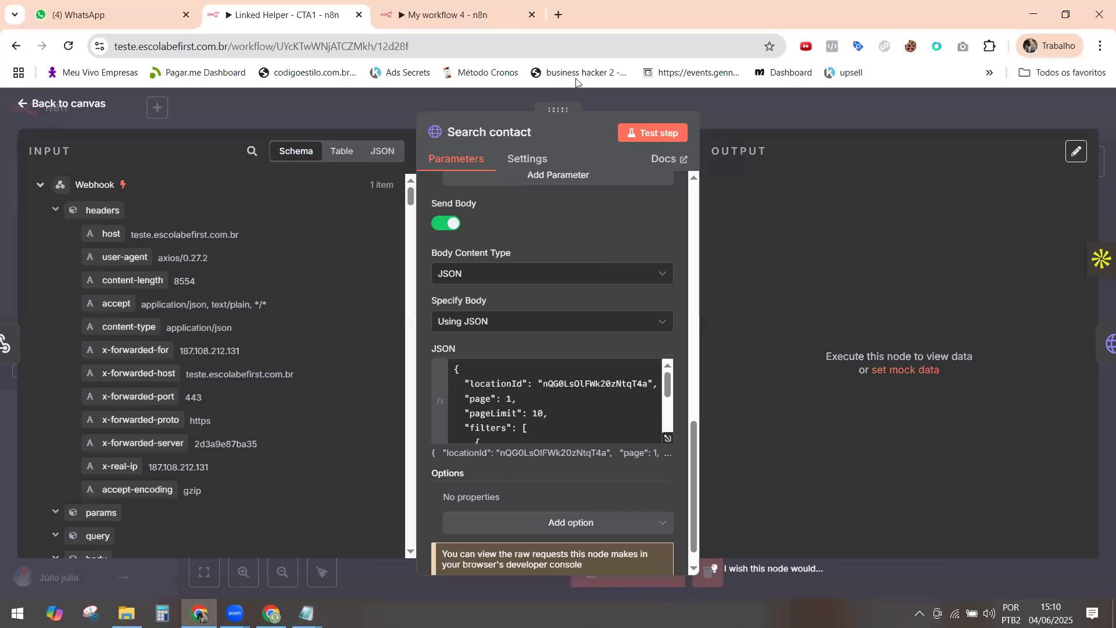
{"action": "key", "text": "ctrl+Tab"}
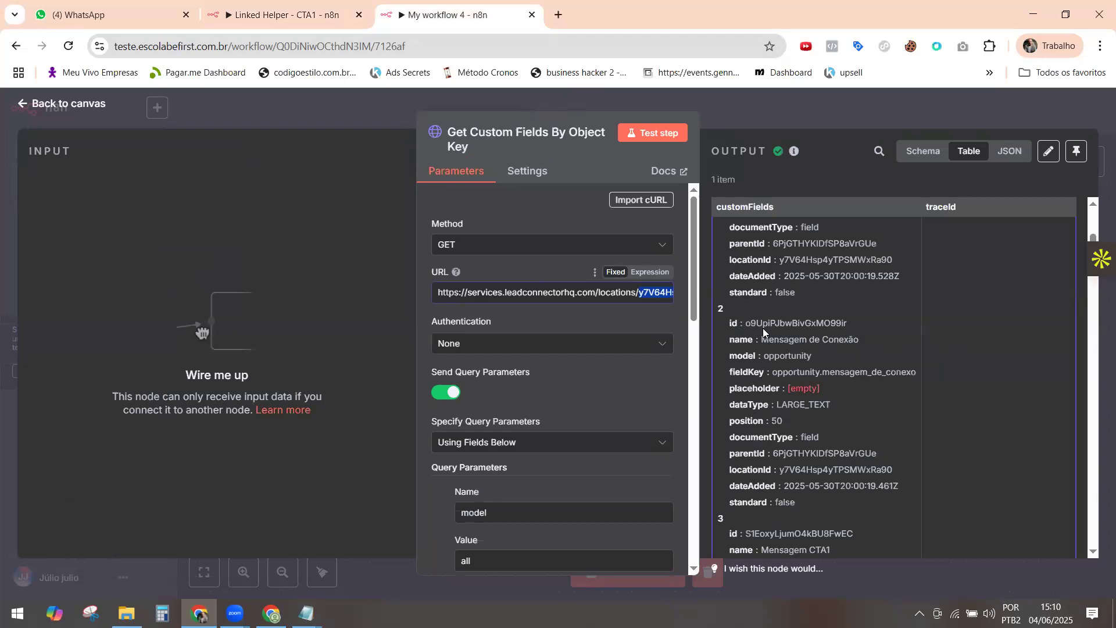
{"action": "left_click", "coordinate": [642, 291]}
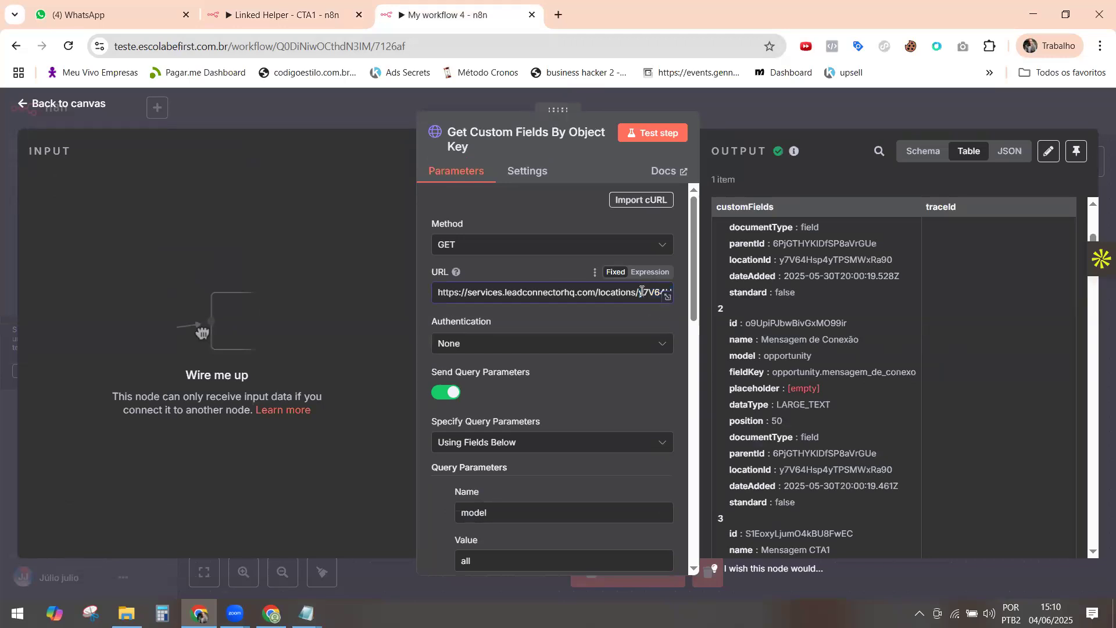
{"action": "left_click", "coordinate": [639, 291]}
{"action": "left_click_drag", "start_coordinate": [664, 302], "coordinate": [675, 307]}
{"action": "key", "text": "ctrl+c"}
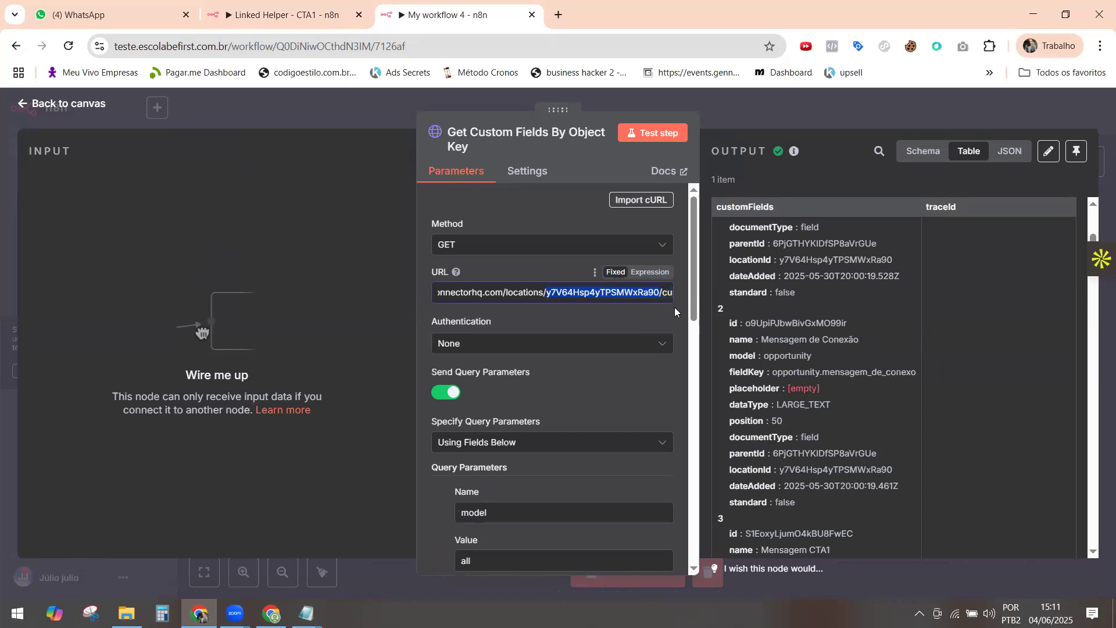
{"action": "left_click", "coordinate": [342, 18]}
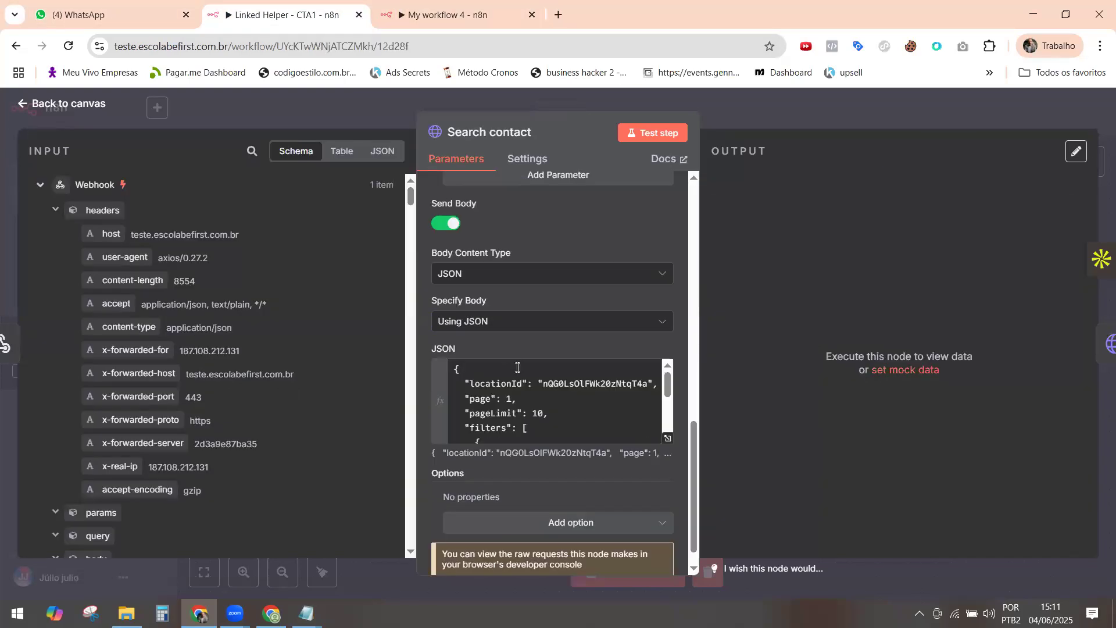
{"action": "left_click", "coordinate": [544, 385]}
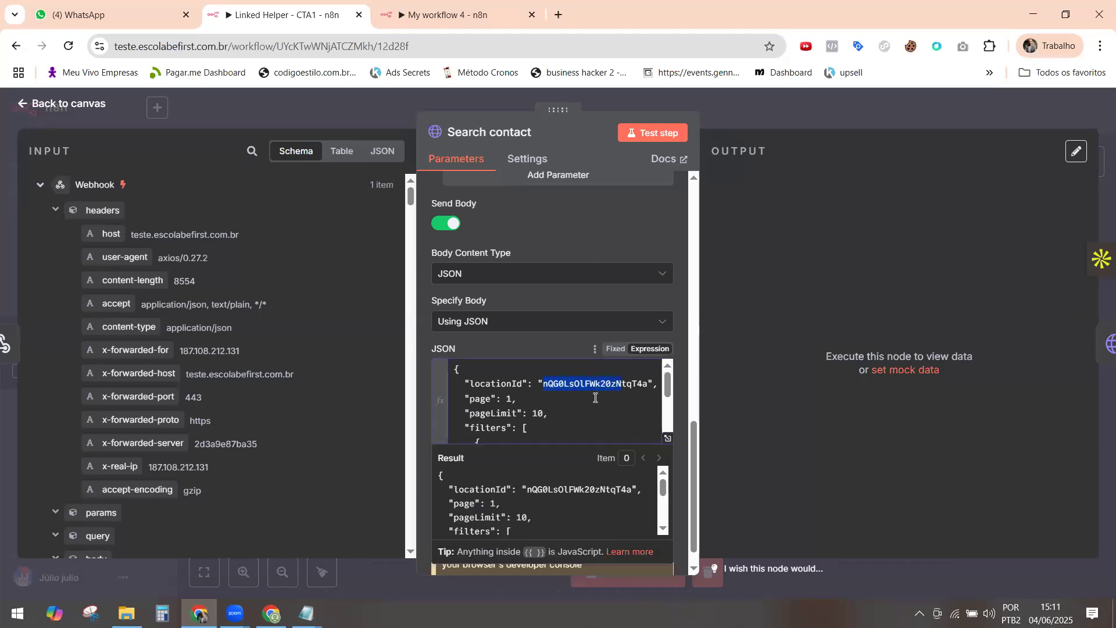
{"action": "key", "text": "ctrl+v"}
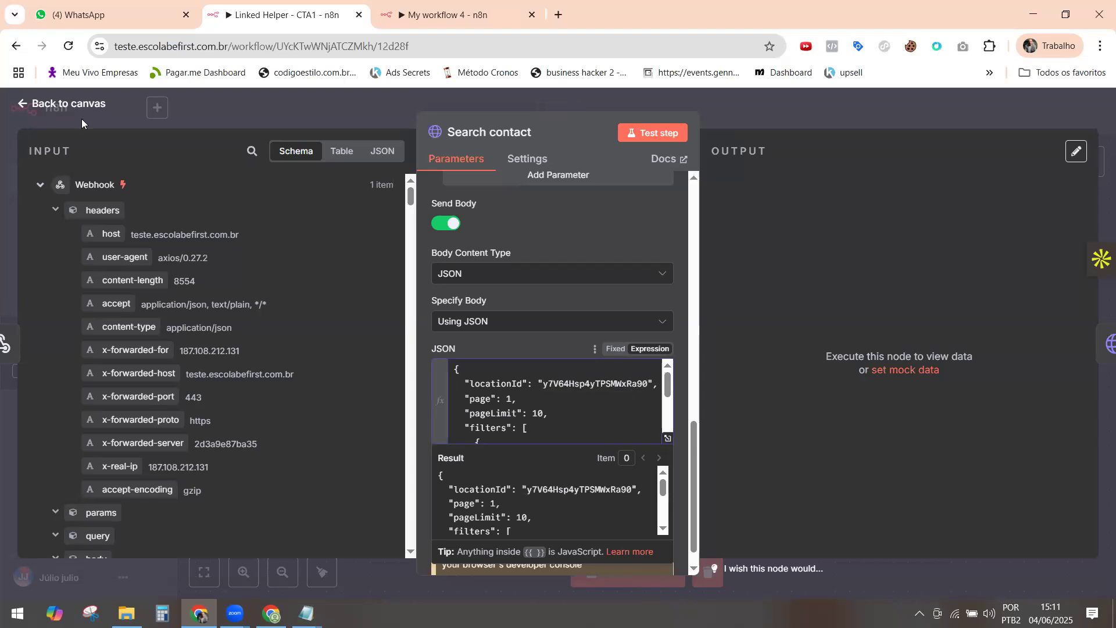
{"action": "left_click", "coordinate": [61, 104]}
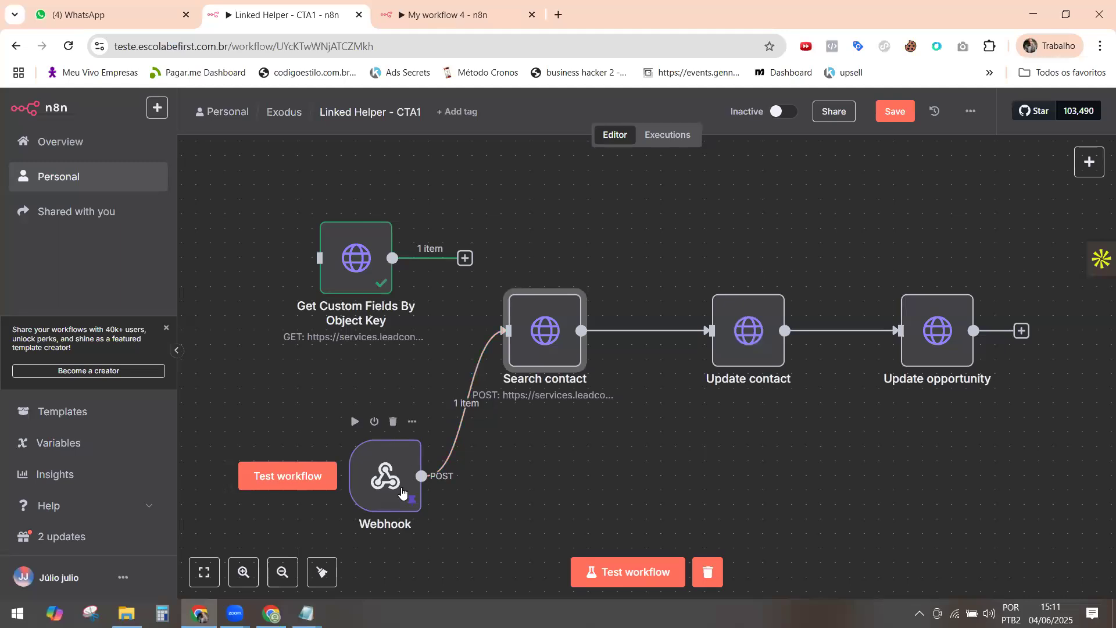
Replace the existing Webhook node with a new Webhook trigger whose HTTP method is POST, and return to the canvas.
{"action": "left_click", "coordinate": [393, 424]}
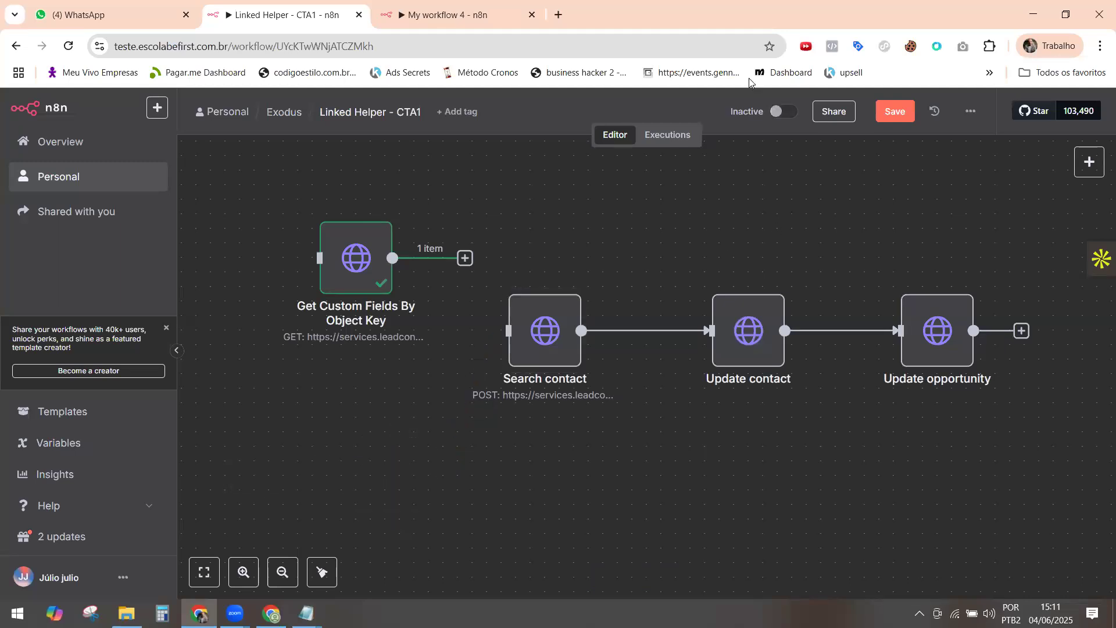
{"action": "left_click", "coordinate": [1089, 162]}
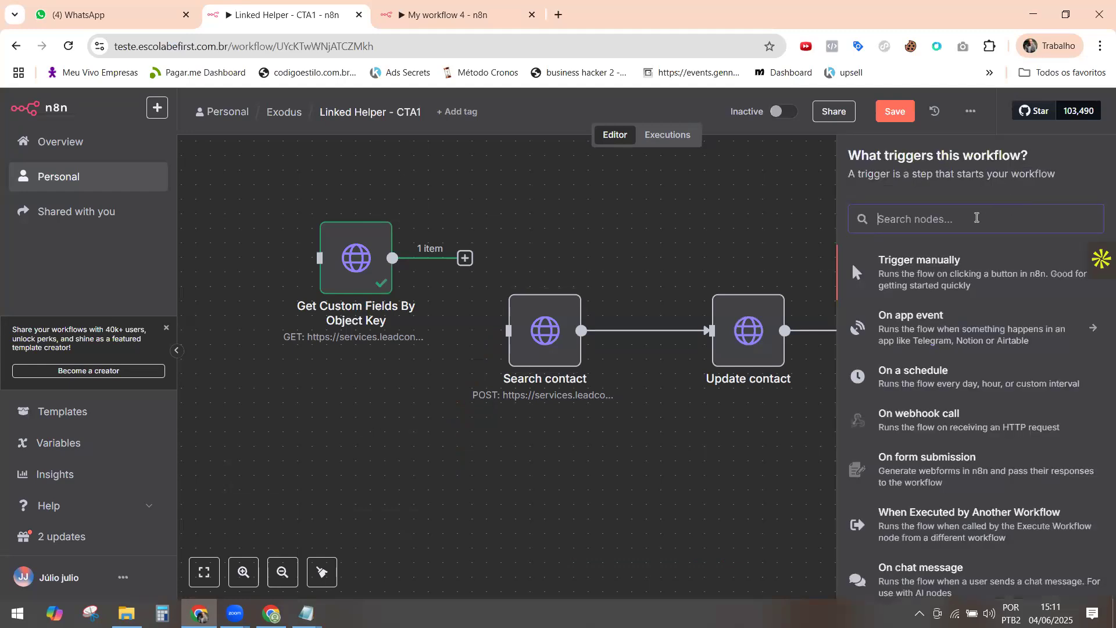
{"action": "type", "text": "web"}
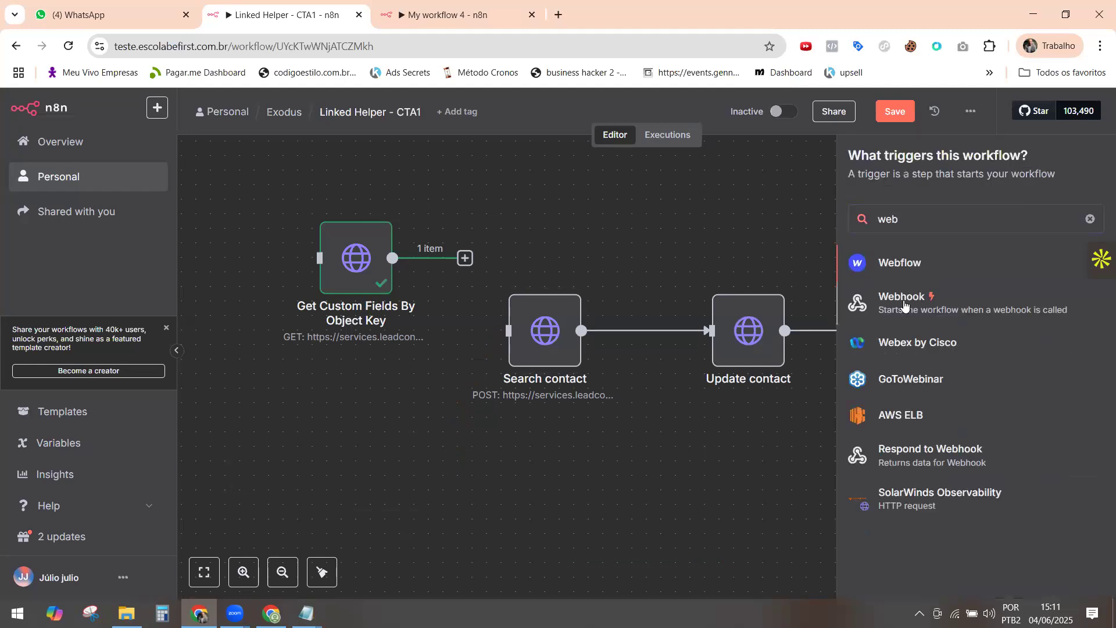
{"action": "left_click", "coordinate": [904, 304]}
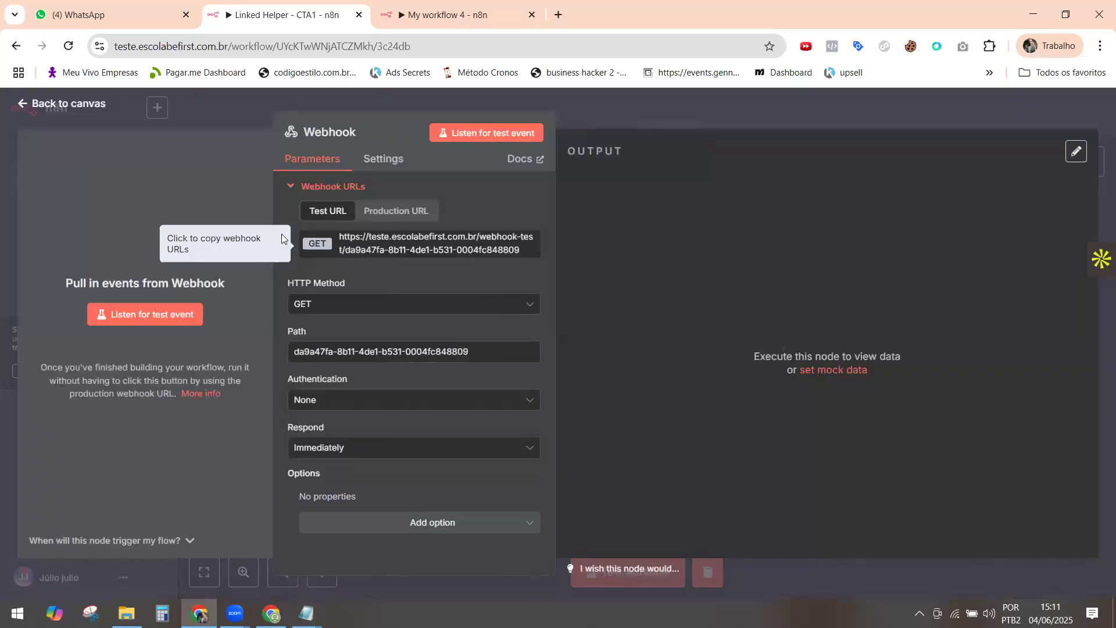
{"action": "left_click", "coordinate": [352, 305]}
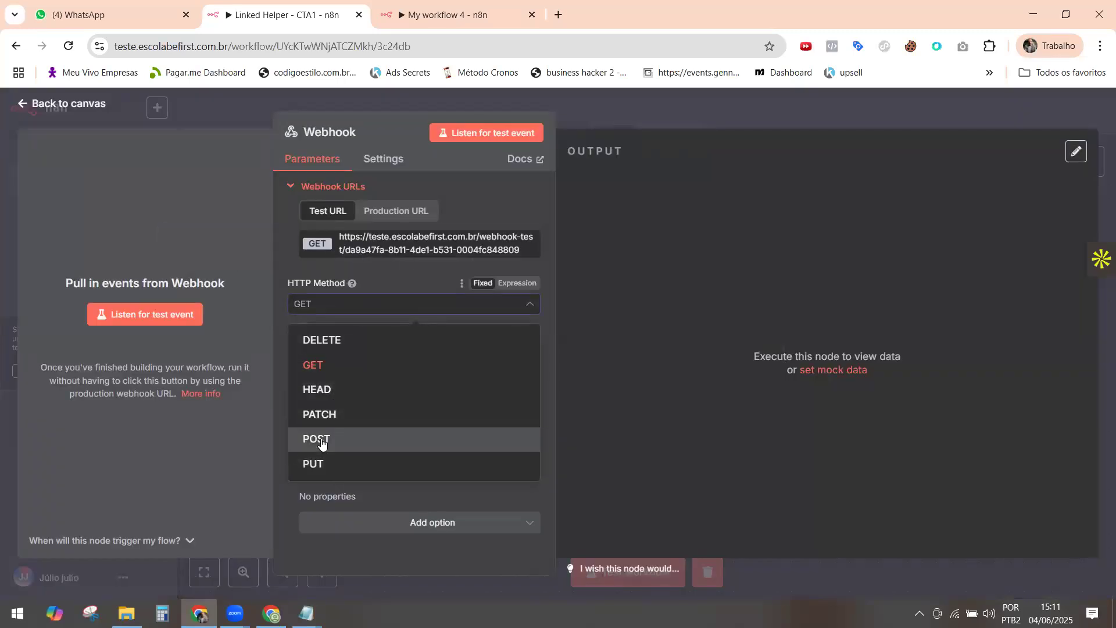
{"action": "left_click", "coordinate": [321, 439]}
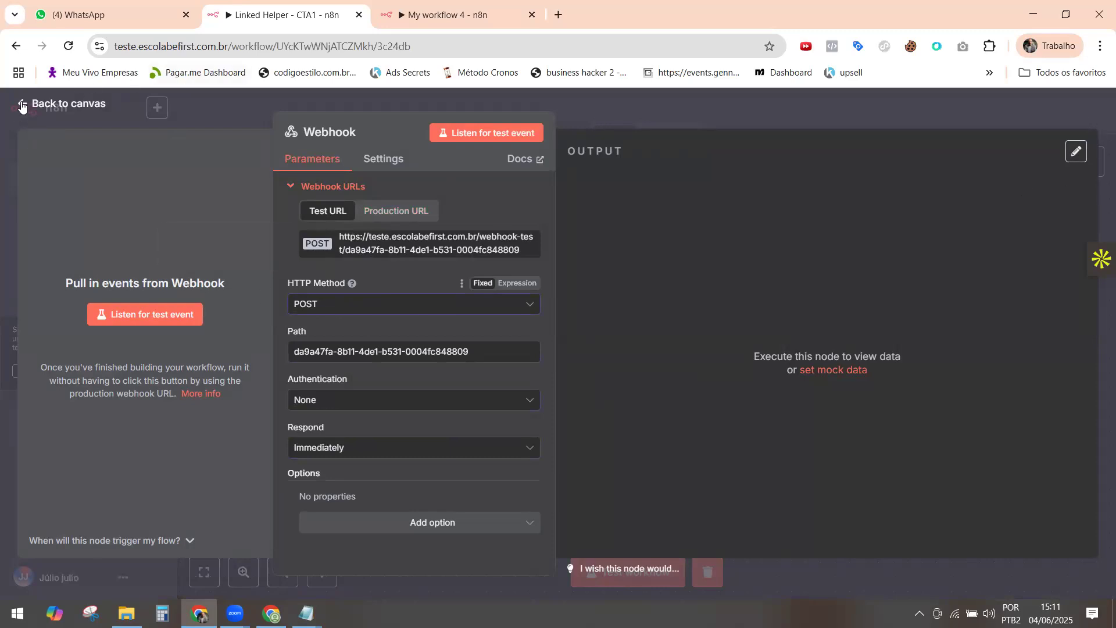
{"action": "key", "text": "Escape"}
Move the Get Custom Fields By Object Key node higher on the canvas and connect the Webhook output to Search contact.
{"action": "left_click_drag", "start_coordinate": [356, 249], "coordinate": [384, 192]}
{"action": "left_click_drag", "start_coordinate": [410, 331], "coordinate": [507, 332]}
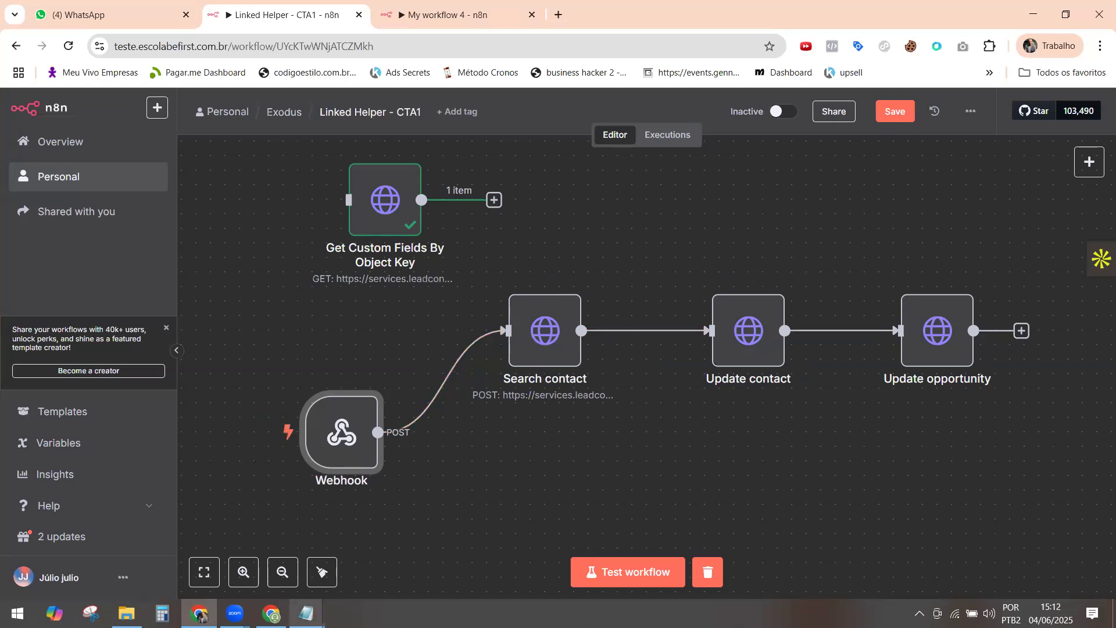
{"action": "mouse_move", "coordinate": [945, 309]}
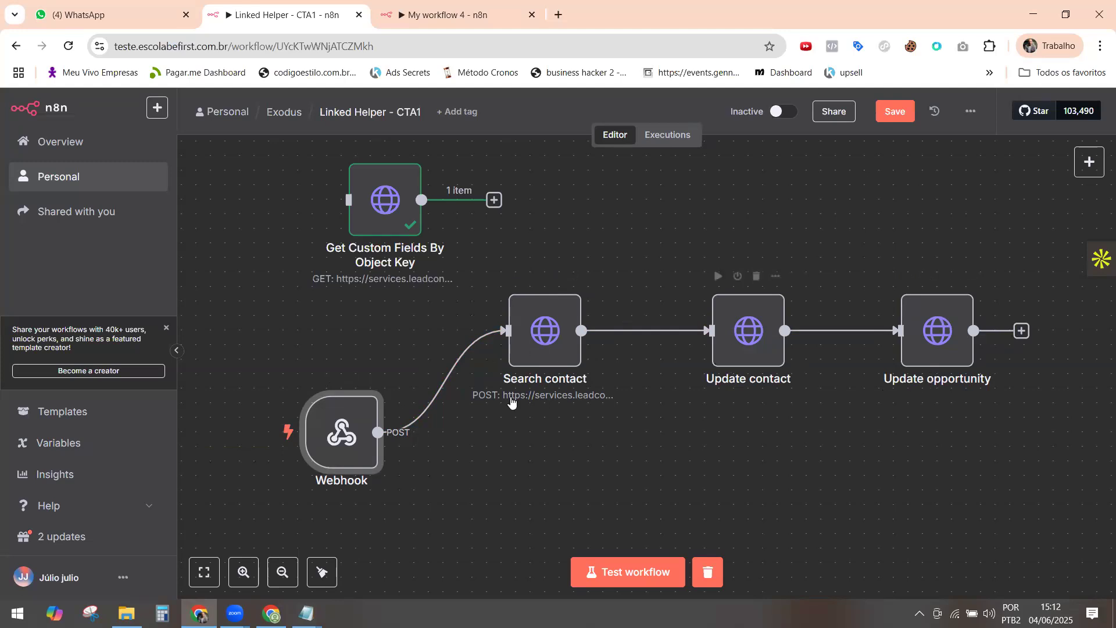
In the iSONEW CRM window, move the open contact's opportunity to stage 3.Mensagem de CTA1, save it and close the opportunity.
{"action": "left_click", "coordinate": [271, 613]}
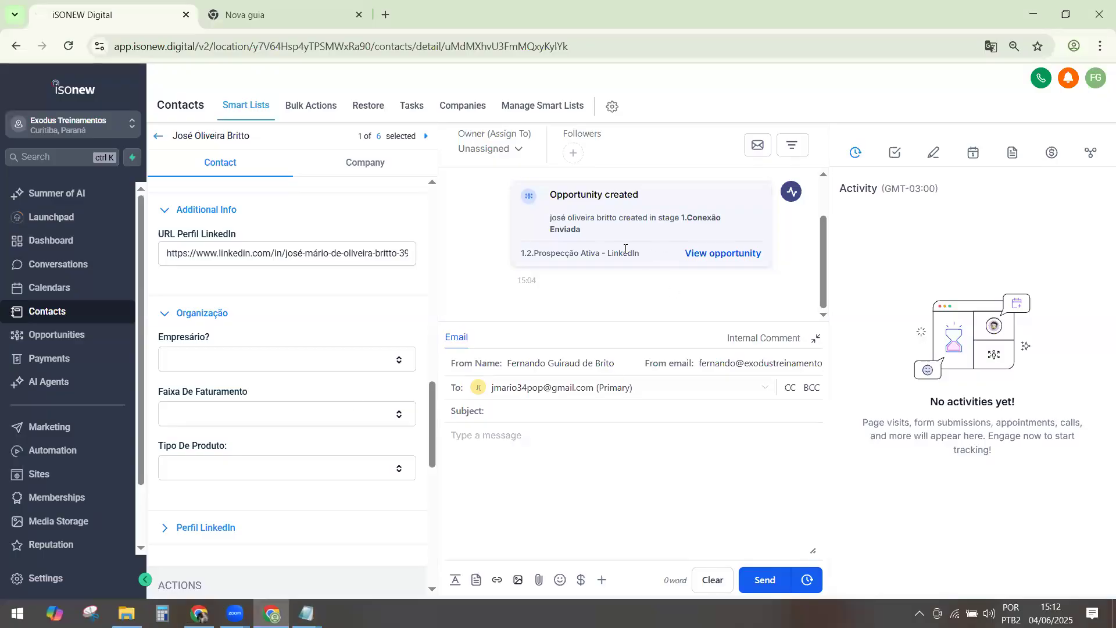
{"action": "left_click", "coordinate": [715, 255]}
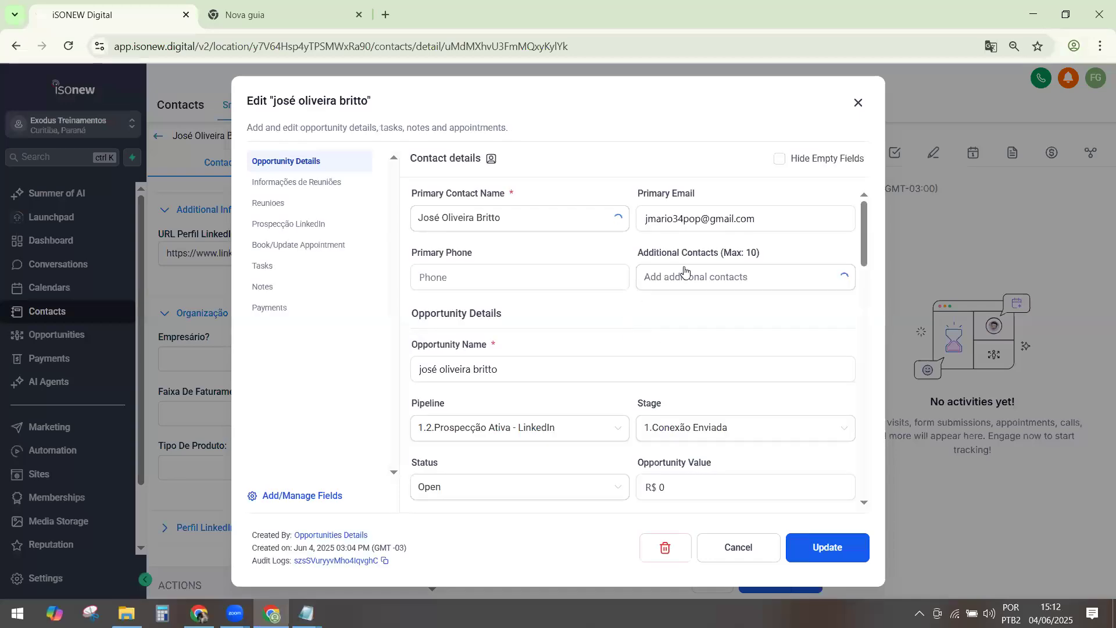
{"action": "left_click", "coordinate": [678, 440]}
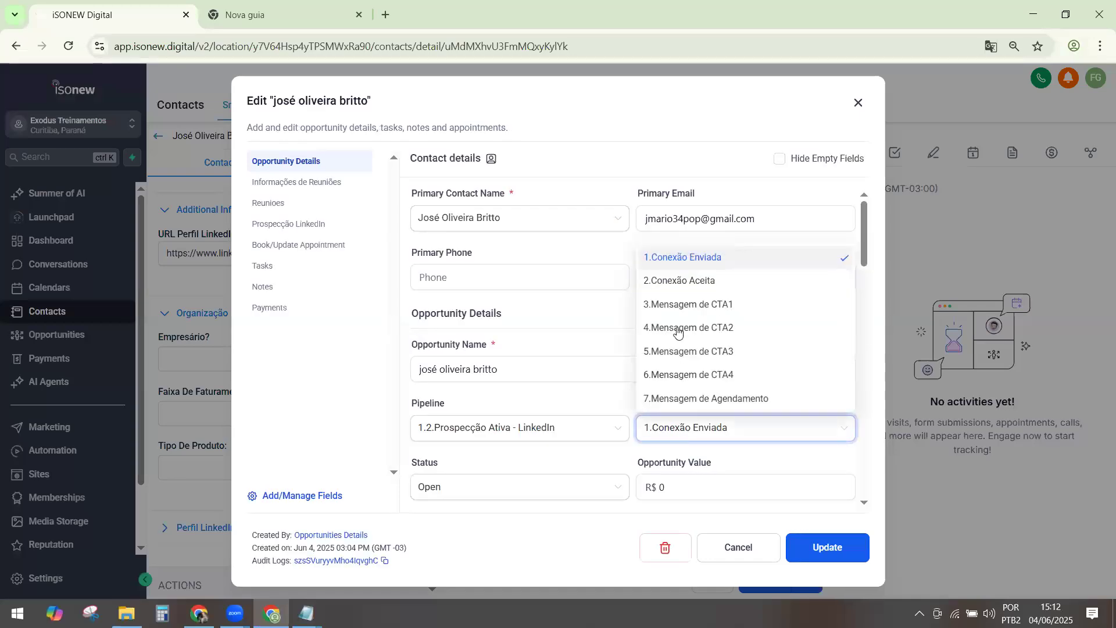
{"action": "left_click", "coordinate": [678, 305]}
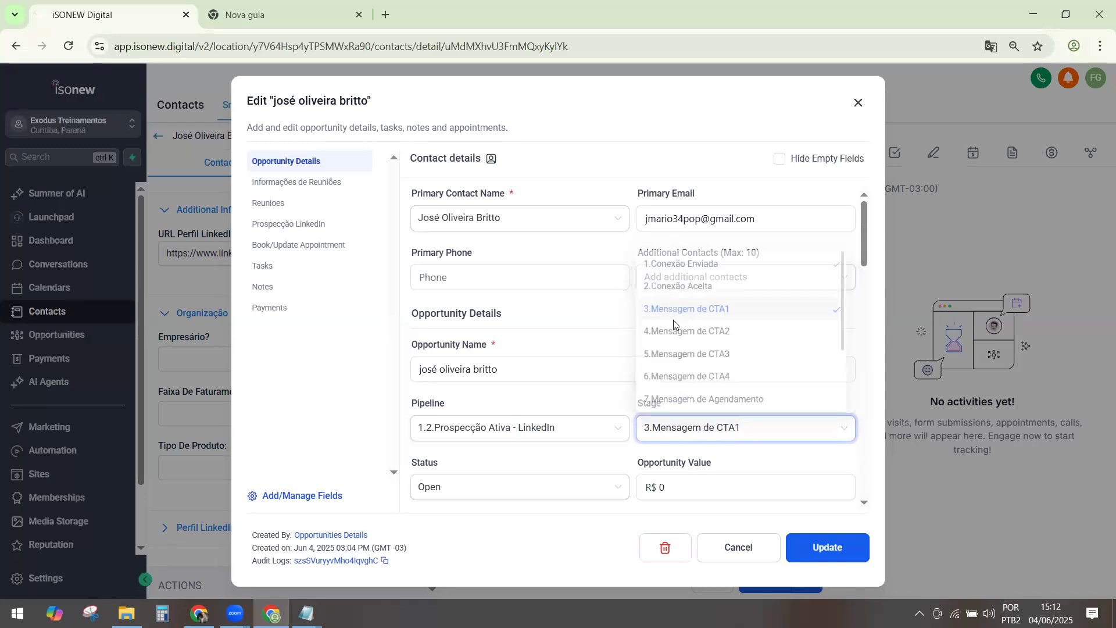
{"action": "left_click", "coordinate": [835, 550]}
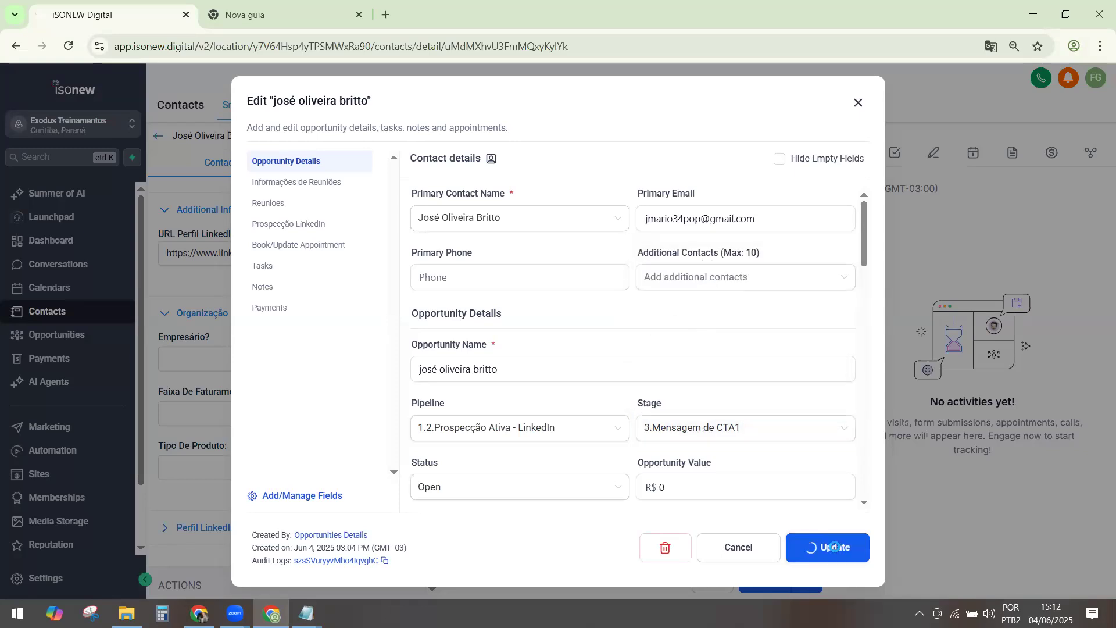
{"action": "left_click", "coordinate": [859, 104]}
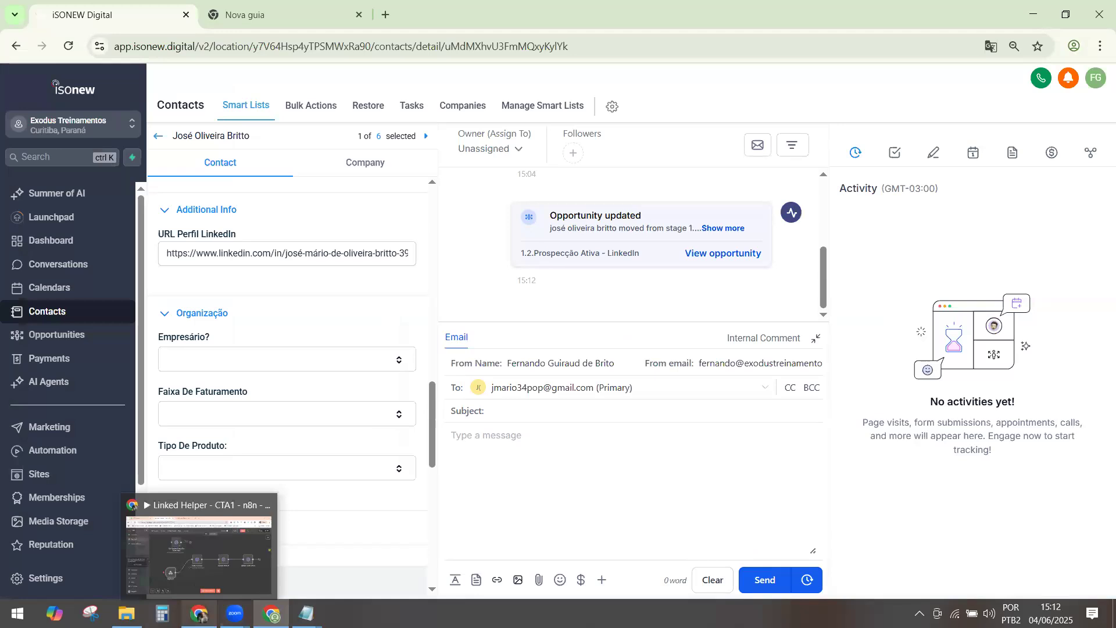
Back in n8n, open the Webhook node's mock data for editing and copy the full JSON from the JSON WEBHOOK LINKED HELPER CONEXÃO text file.
{"action": "left_click", "coordinate": [199, 614]}
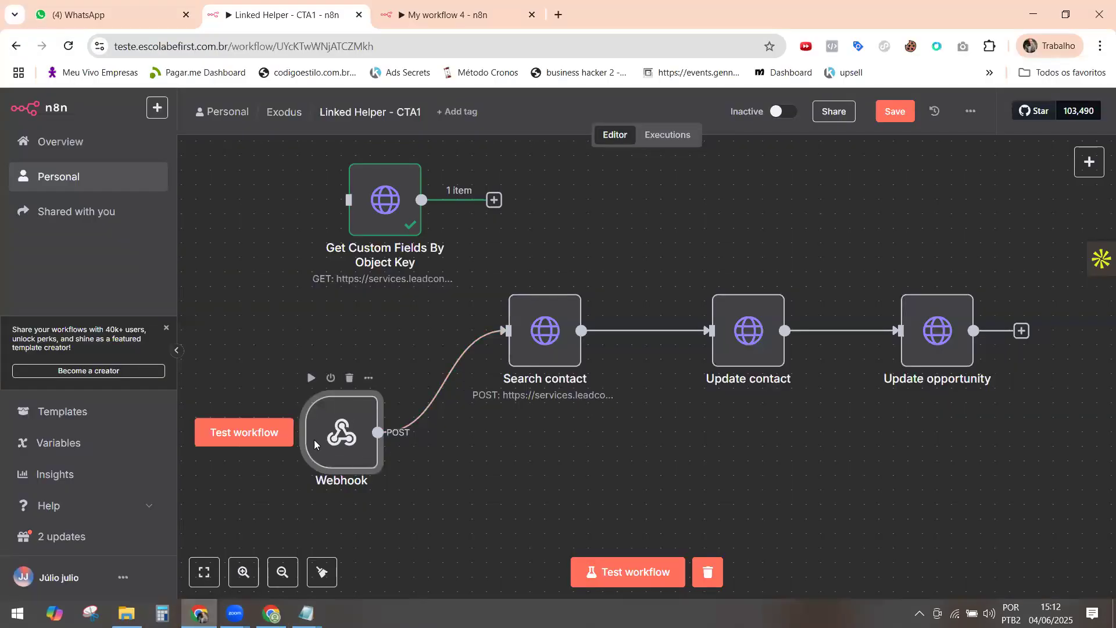
{"action": "double_click", "coordinate": [349, 434]}
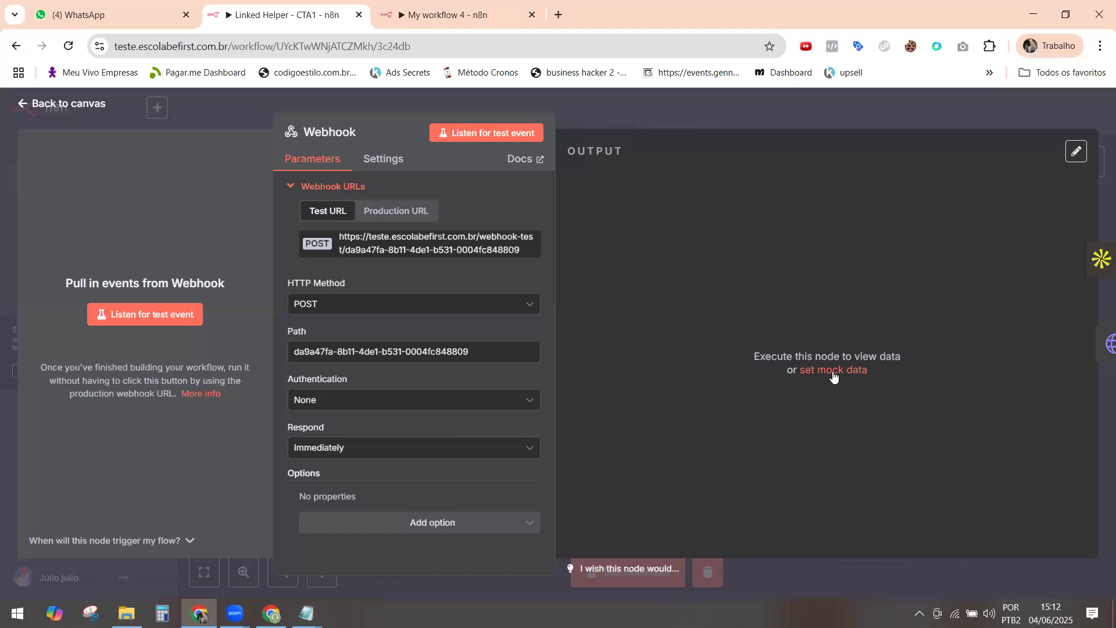
{"action": "left_click", "coordinate": [833, 373]}
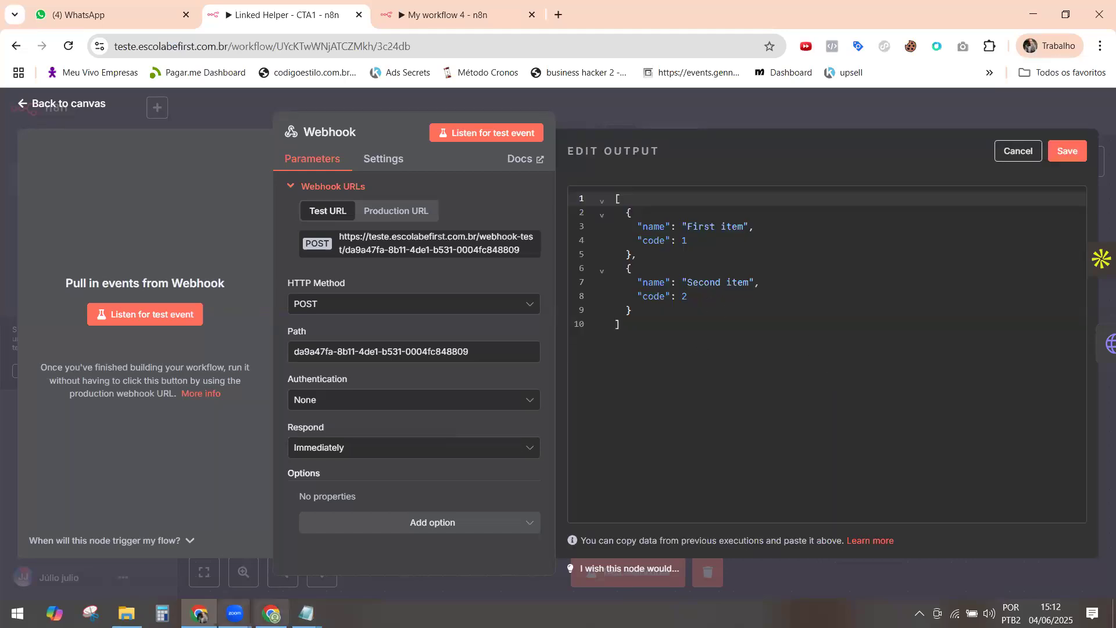
{"action": "left_click", "coordinate": [306, 613]}
{"action": "left_click", "coordinate": [265, 560]}
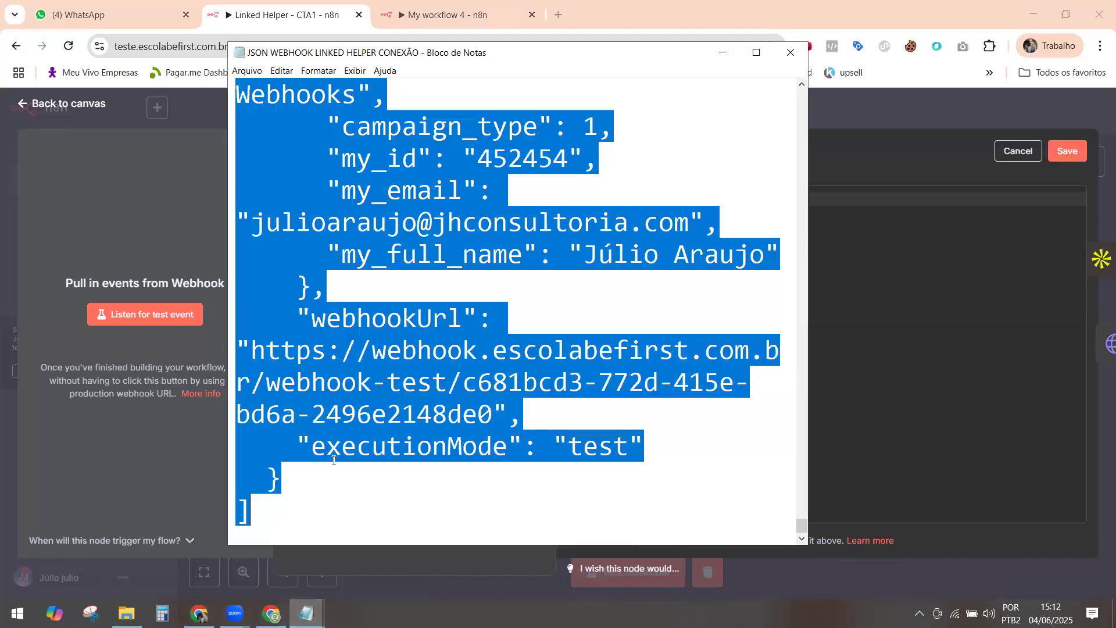
{"action": "right_click", "coordinate": [377, 319]}
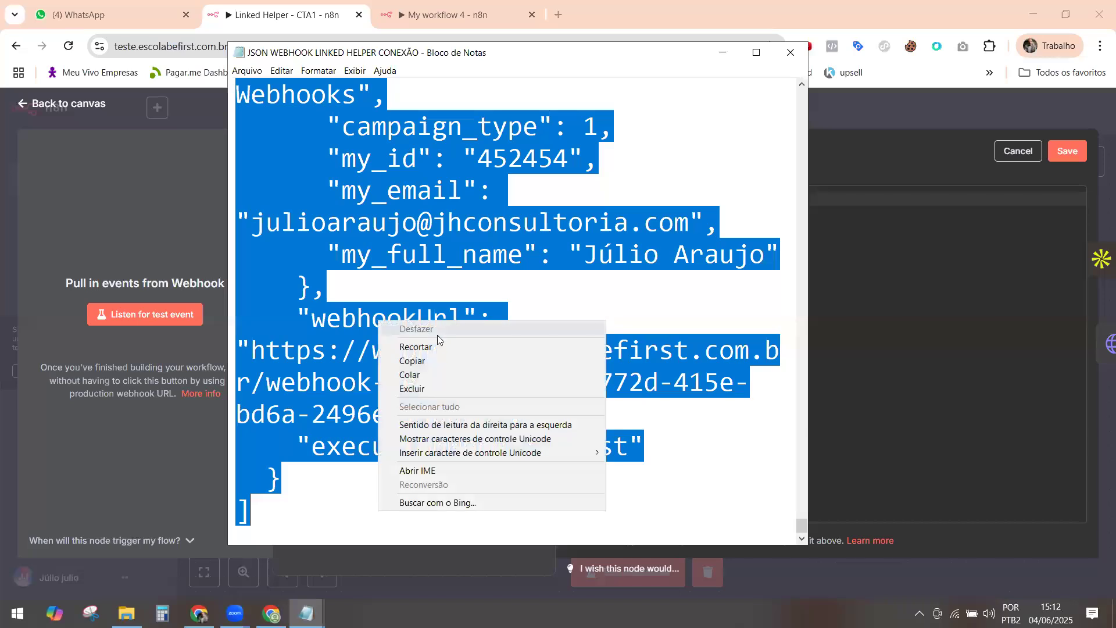
{"action": "left_click", "coordinate": [414, 361]}
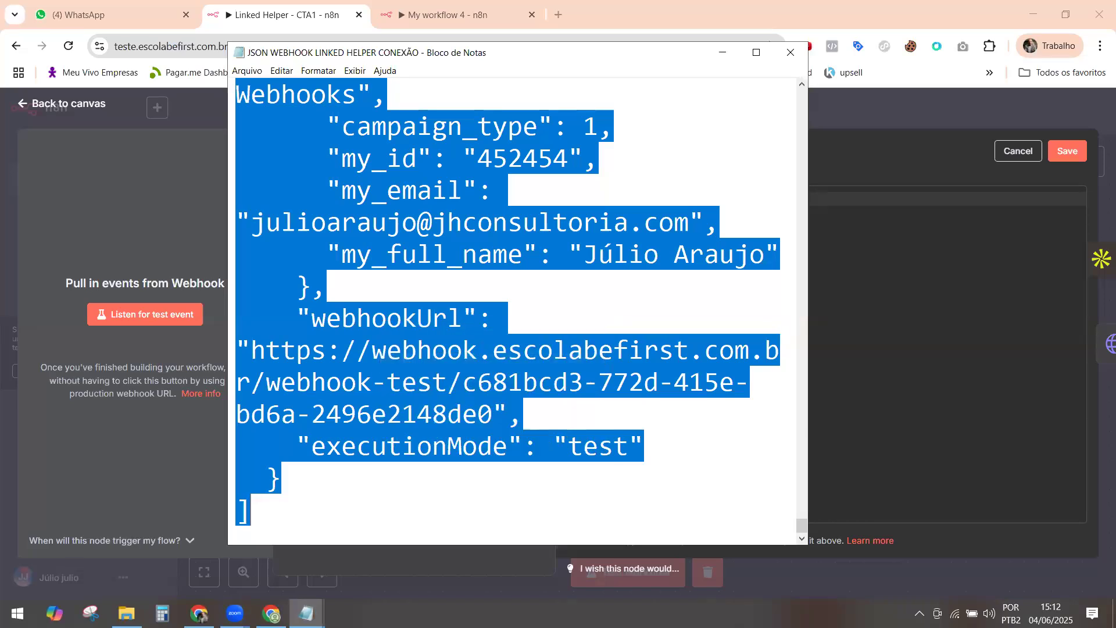
Replace the Webhook node's sample output with the copied JSON, save it as pinned data and return to the canvas.
{"action": "key", "text": "alt+Tab"}
{"action": "left_click", "coordinate": [701, 297]}
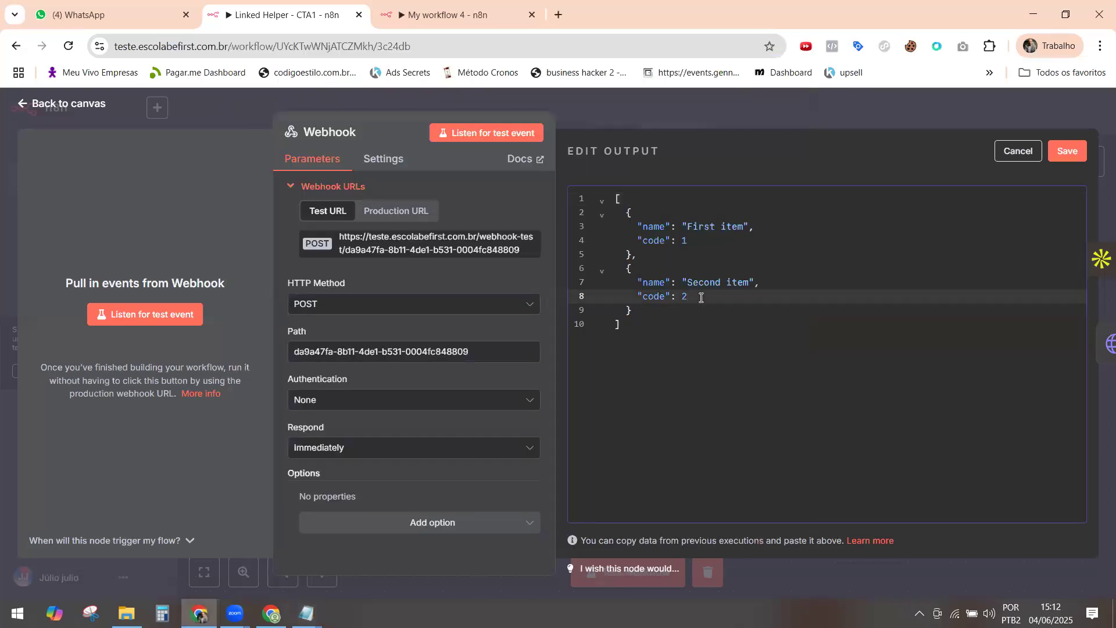
{"action": "key", "text": "ctrl+a"}
{"action": "key", "text": "ctrl+v"}
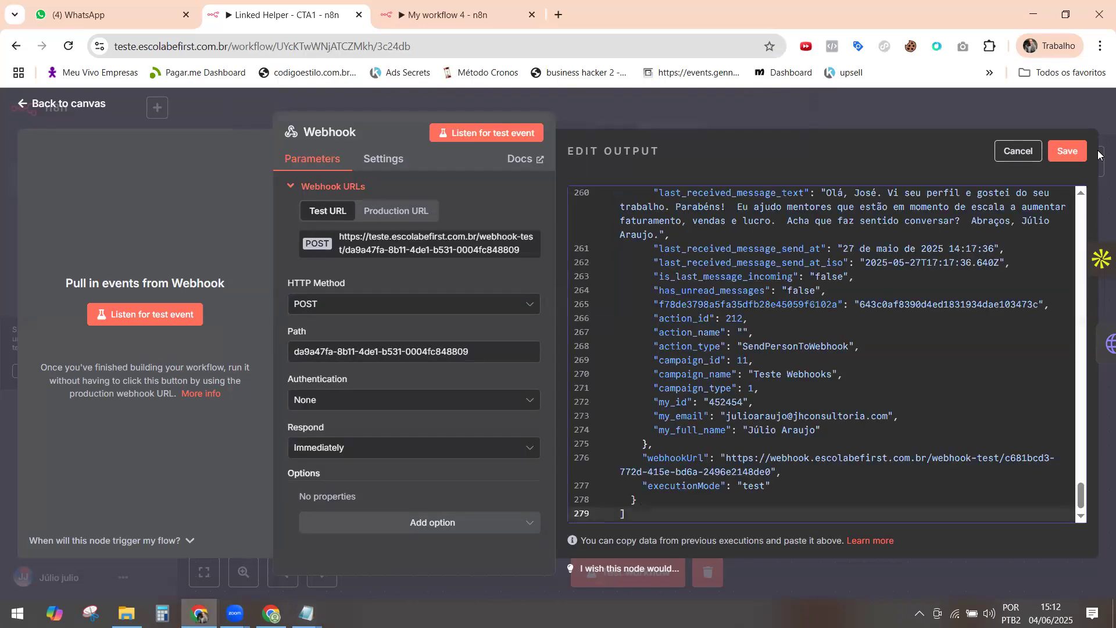
{"action": "left_click", "coordinate": [1067, 152]}
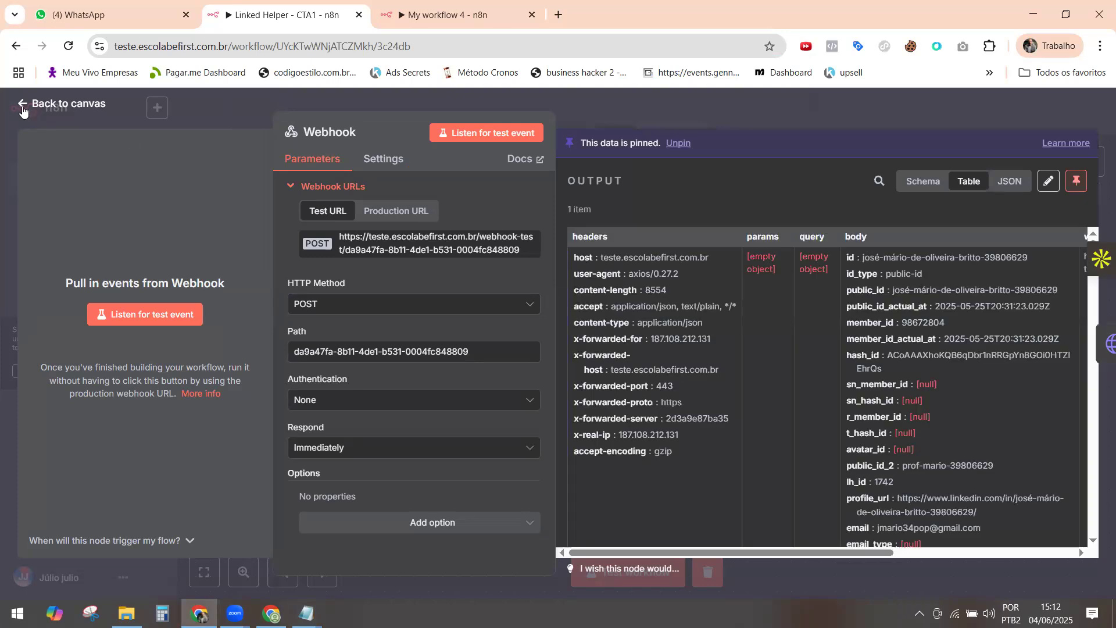
{"action": "key", "text": "Escape"}
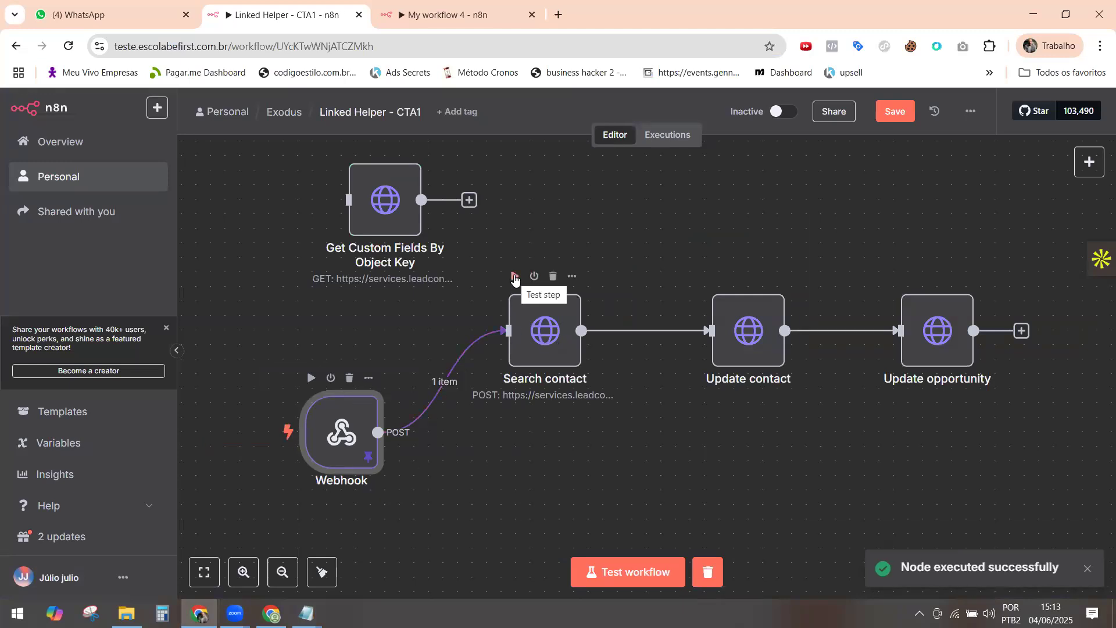
Test the Search contact node and open the Update contact node's JSON body in the expanded expression editor.
{"action": "left_click", "coordinate": [514, 276]}
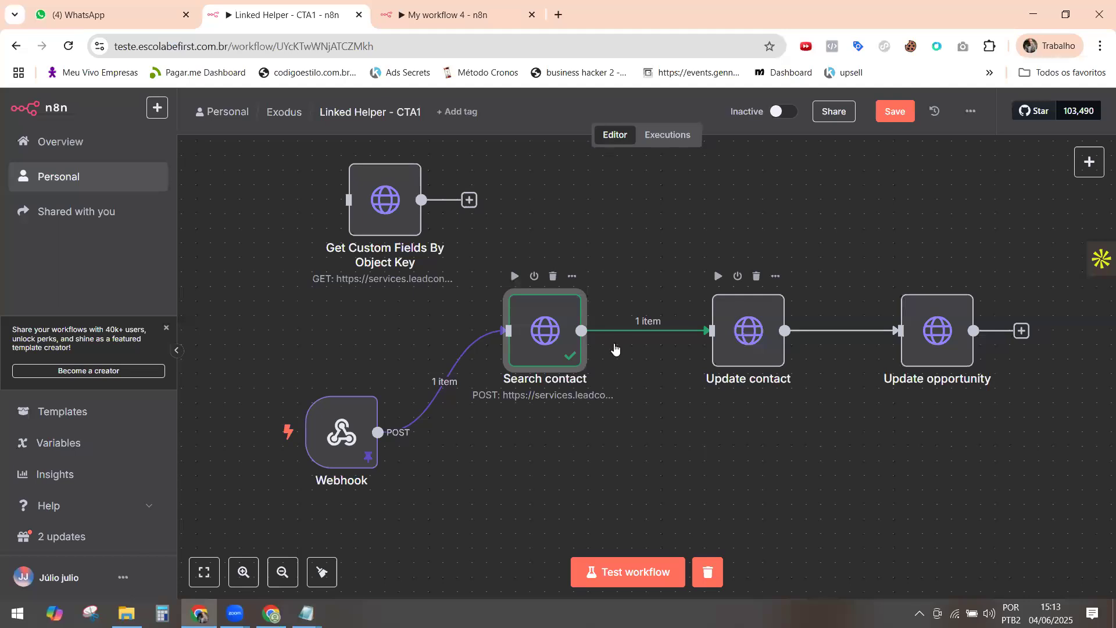
{"action": "left_click", "coordinate": [738, 332]}
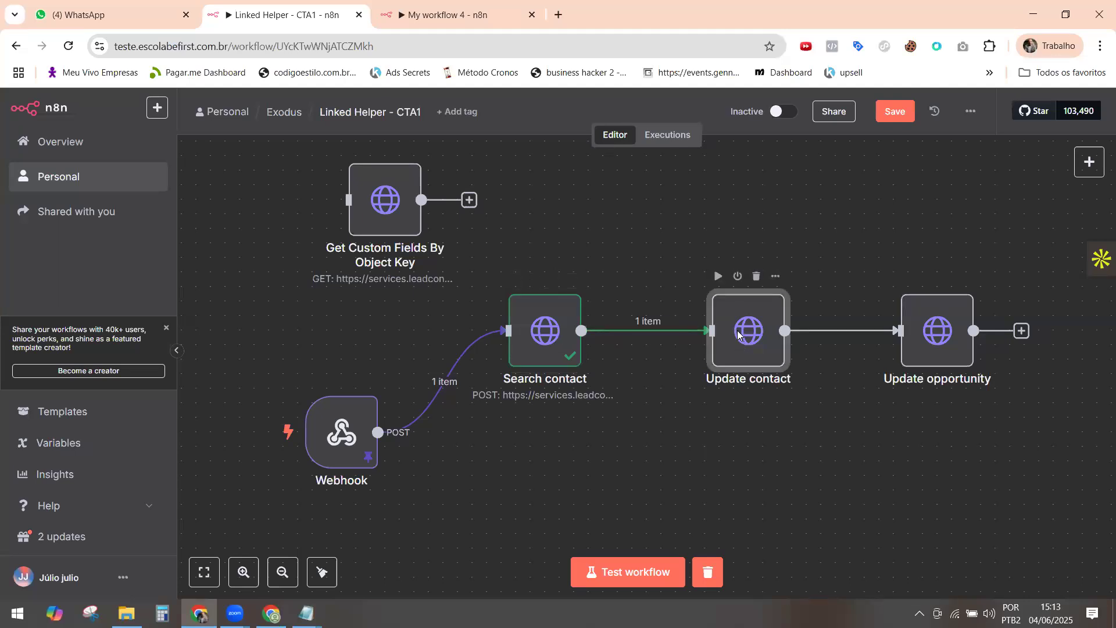
{"action": "double_click", "coordinate": [733, 337]}
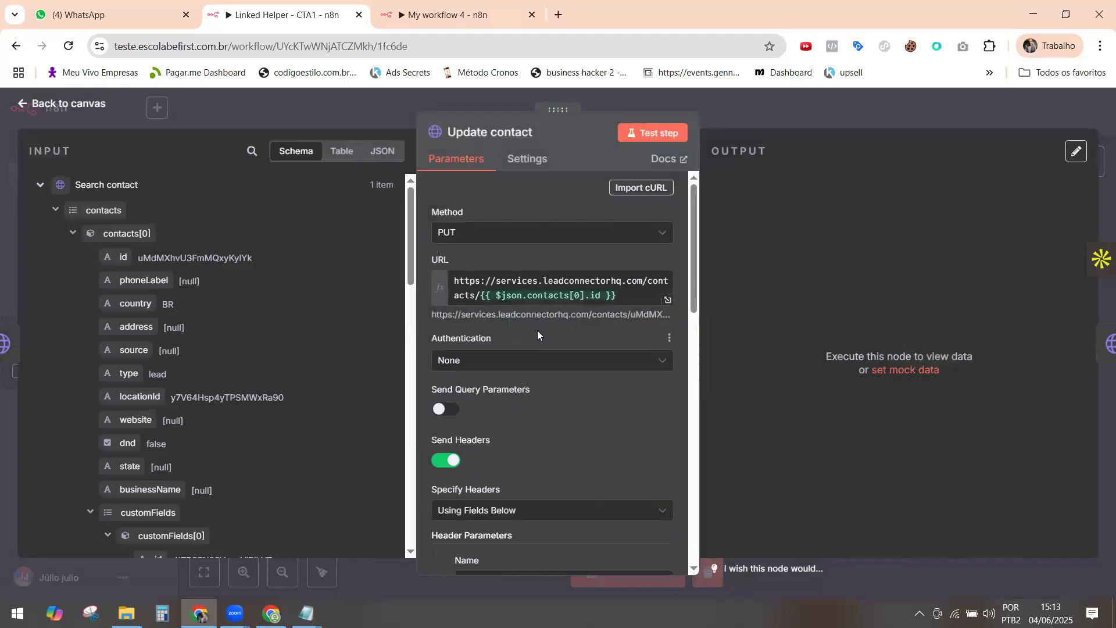
{"action": "scroll", "coordinate": [618, 387], "scroll_direction": "down", "scroll_amount": 5}
{"action": "scroll", "coordinate": [620, 384], "scroll_direction": "down", "scroll_amount": 6}
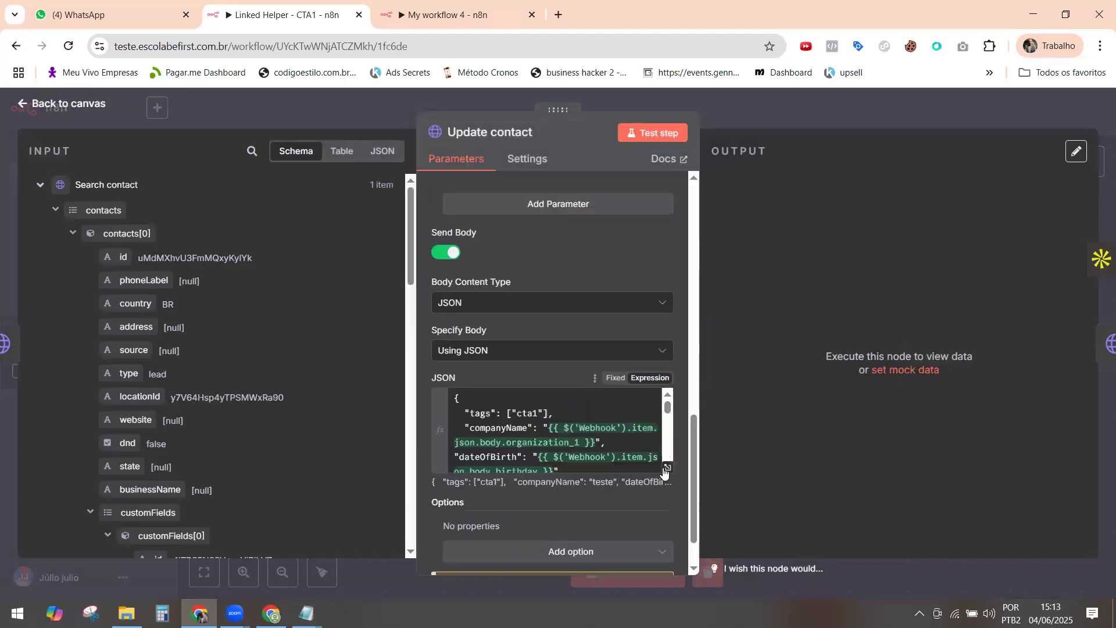
{"action": "left_click", "coordinate": [667, 468]}
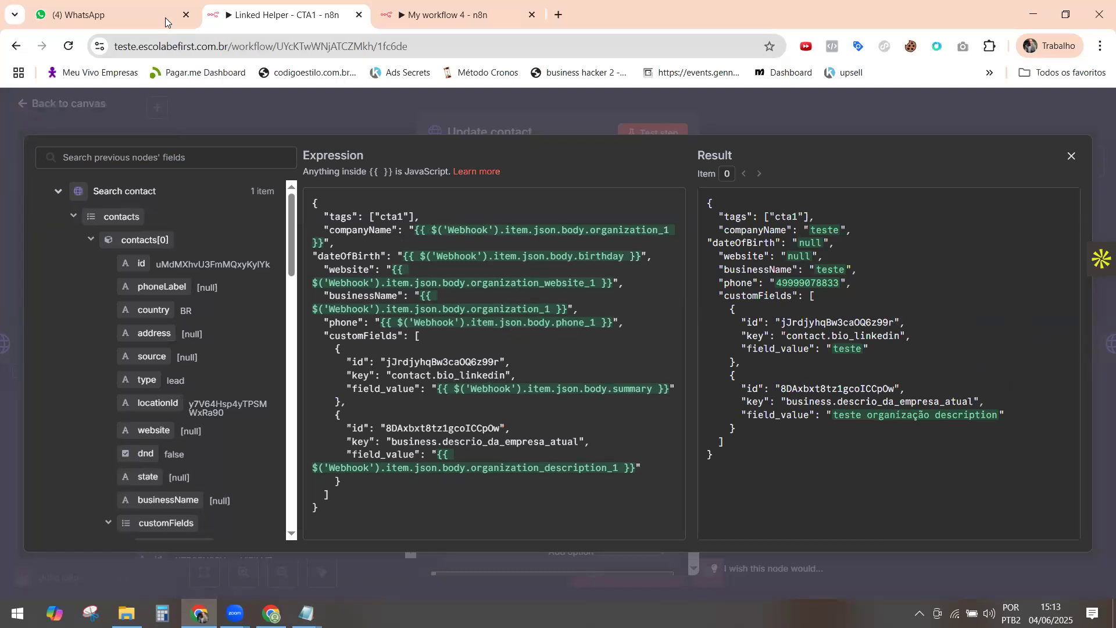
In My workflow 4, find the BIO LinkedIn field in the Get Custom Fields By Object Key output and copy its id.
{"action": "left_click", "coordinate": [448, 15]}
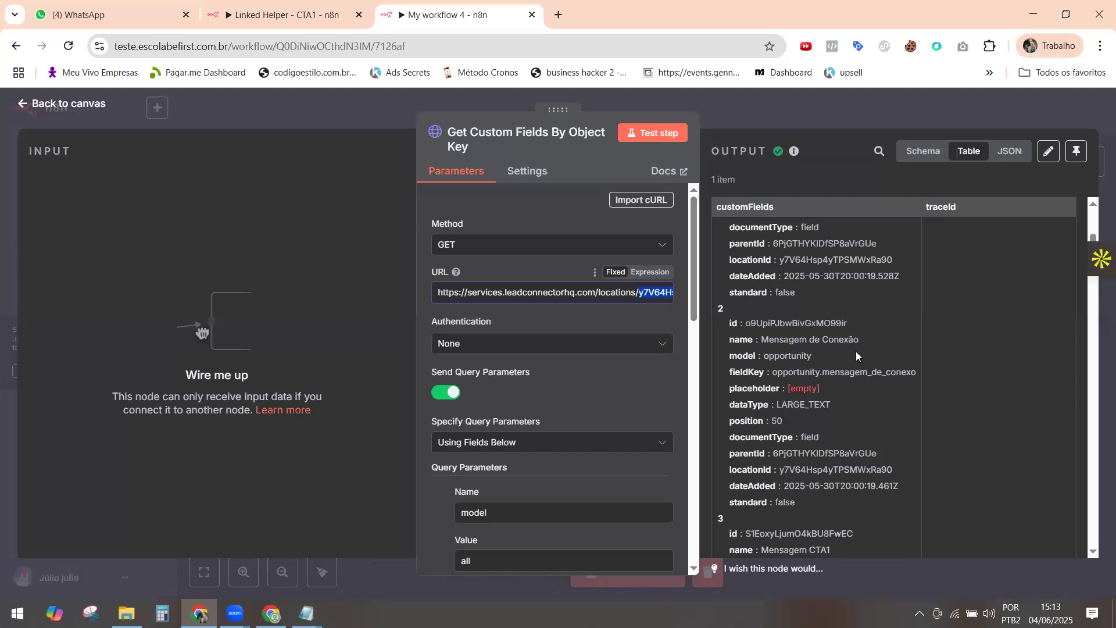
{"action": "scroll", "coordinate": [804, 360], "scroll_direction": "up", "scroll_amount": 10}
{"action": "scroll", "coordinate": [804, 360], "scroll_direction": "down", "scroll_amount": 5}
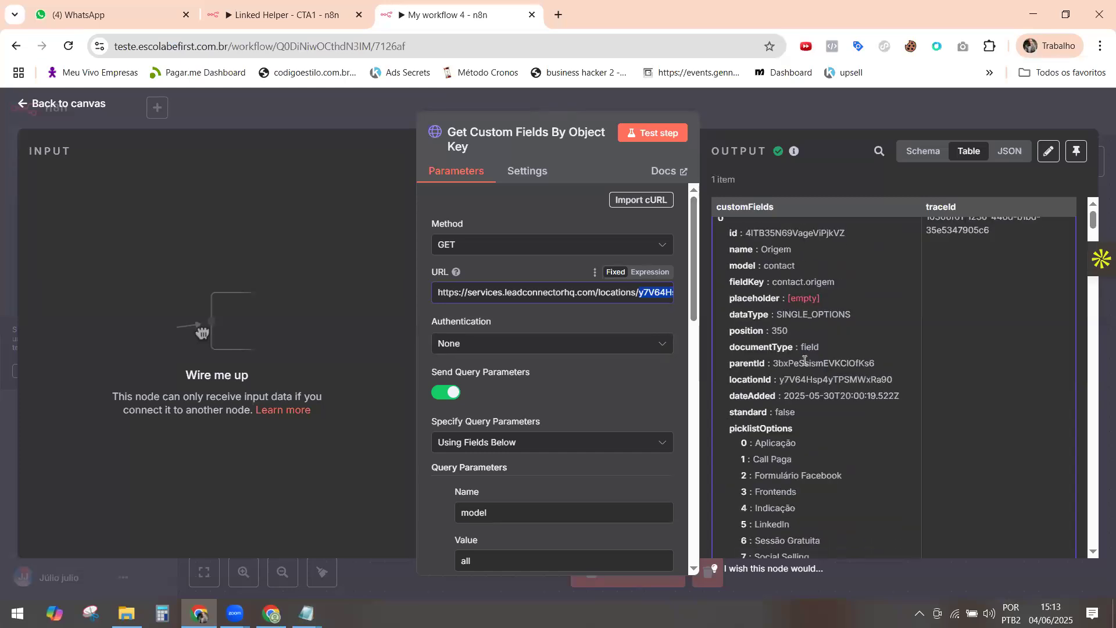
{"action": "scroll", "coordinate": [796, 314], "scroll_direction": "down", "scroll_amount": 6}
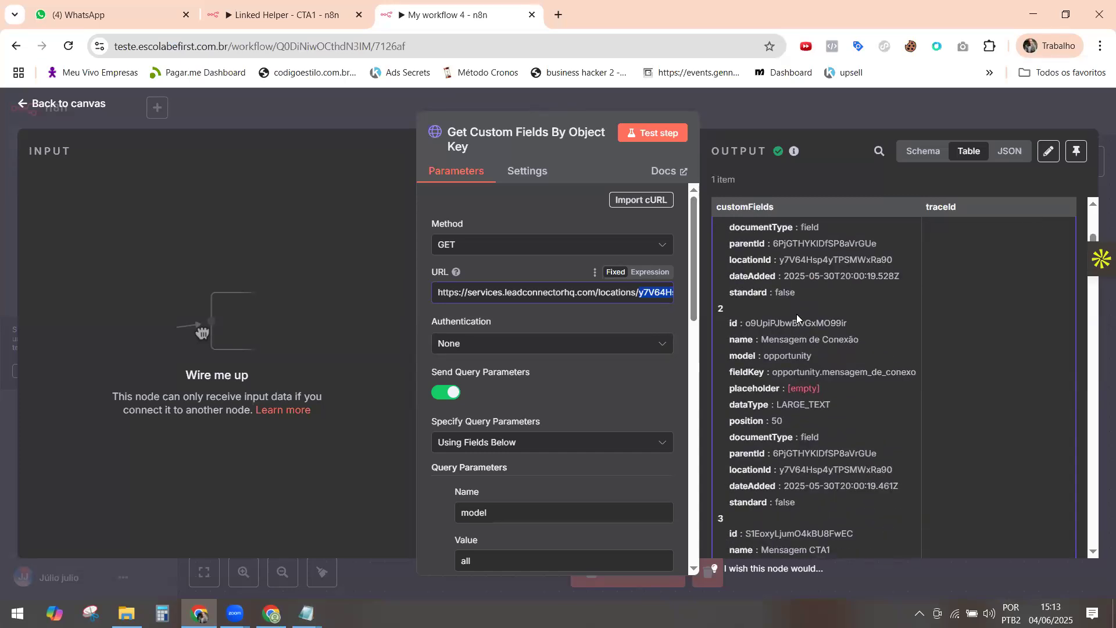
{"action": "scroll", "coordinate": [806, 329], "scroll_direction": "down", "scroll_amount": 9}
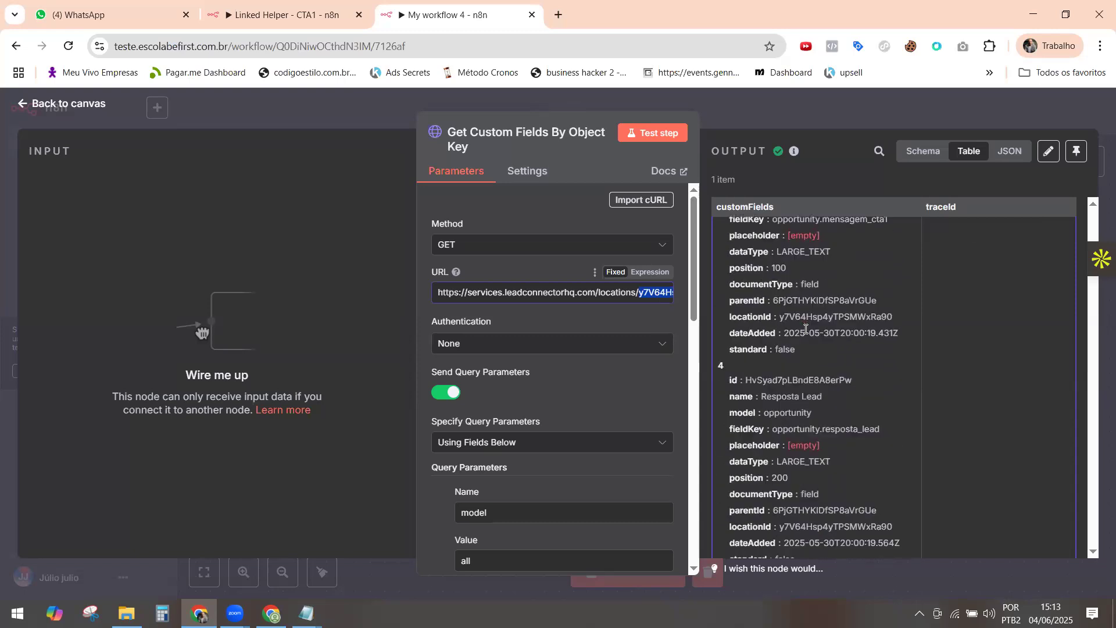
{"action": "scroll", "coordinate": [804, 329], "scroll_direction": "down", "scroll_amount": 7}
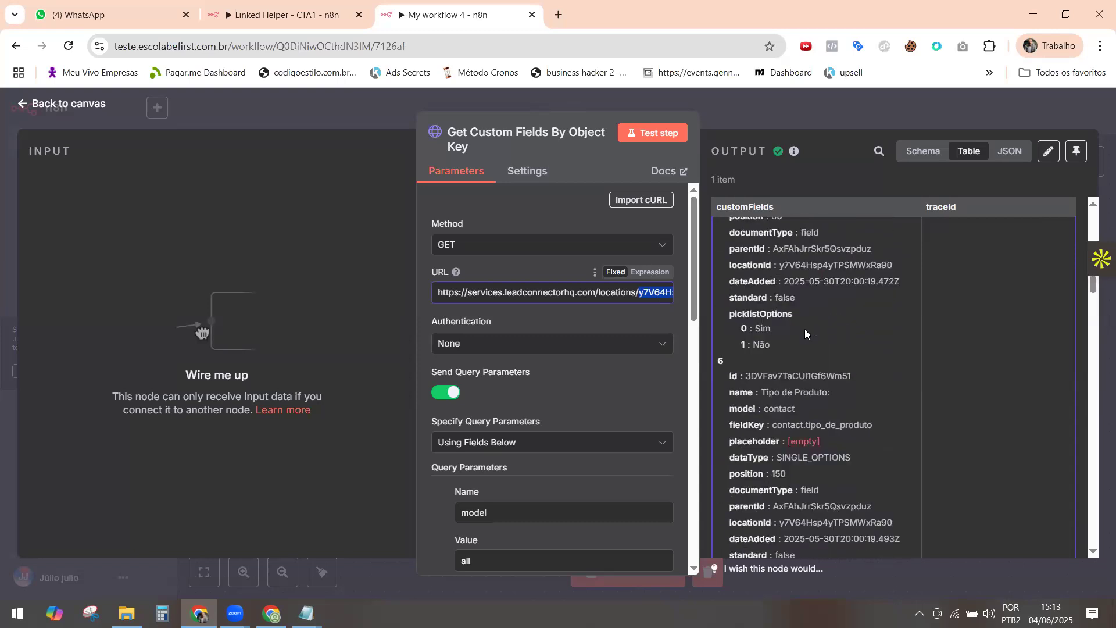
{"action": "scroll", "coordinate": [804, 329], "scroll_direction": "down", "scroll_amount": 8}
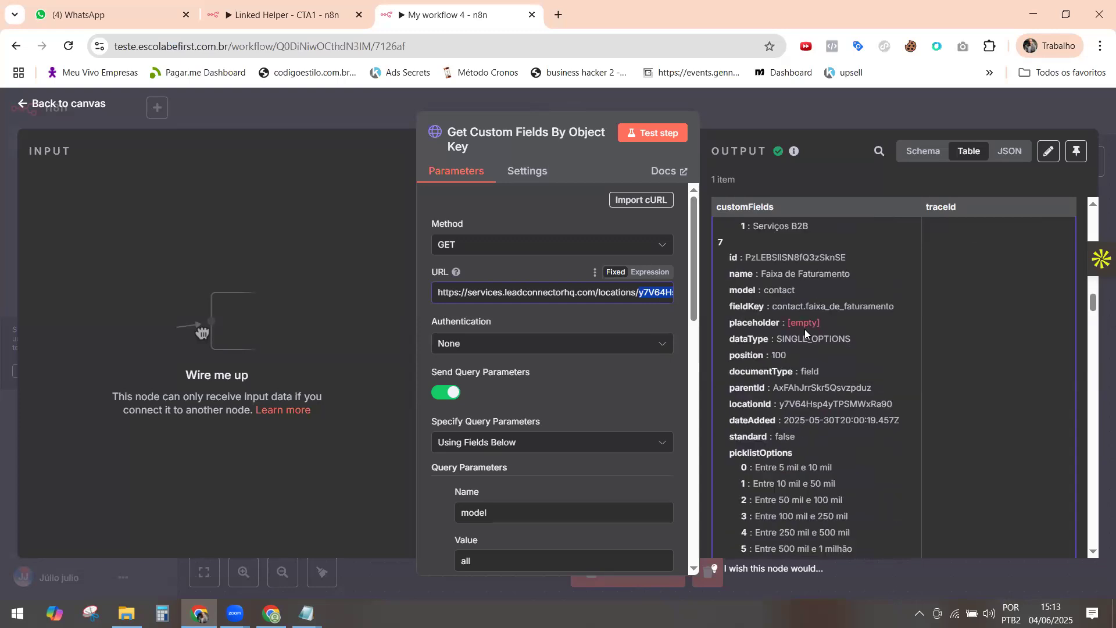
{"action": "scroll", "coordinate": [804, 341], "scroll_direction": "down", "scroll_amount": 7}
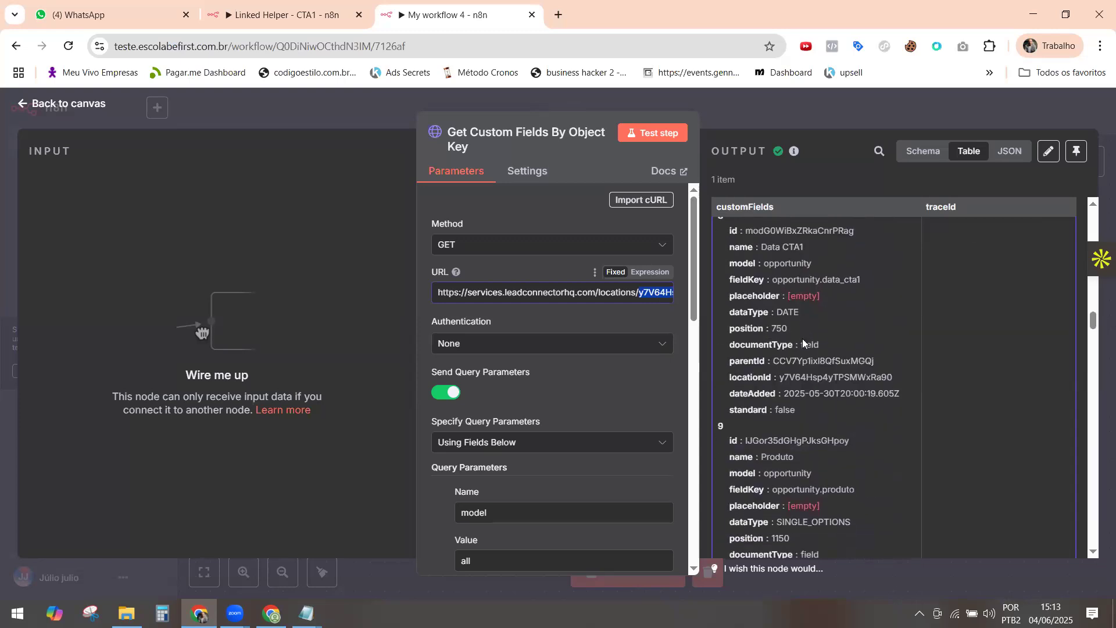
{"action": "scroll", "coordinate": [803, 339], "scroll_direction": "down", "scroll_amount": 8}
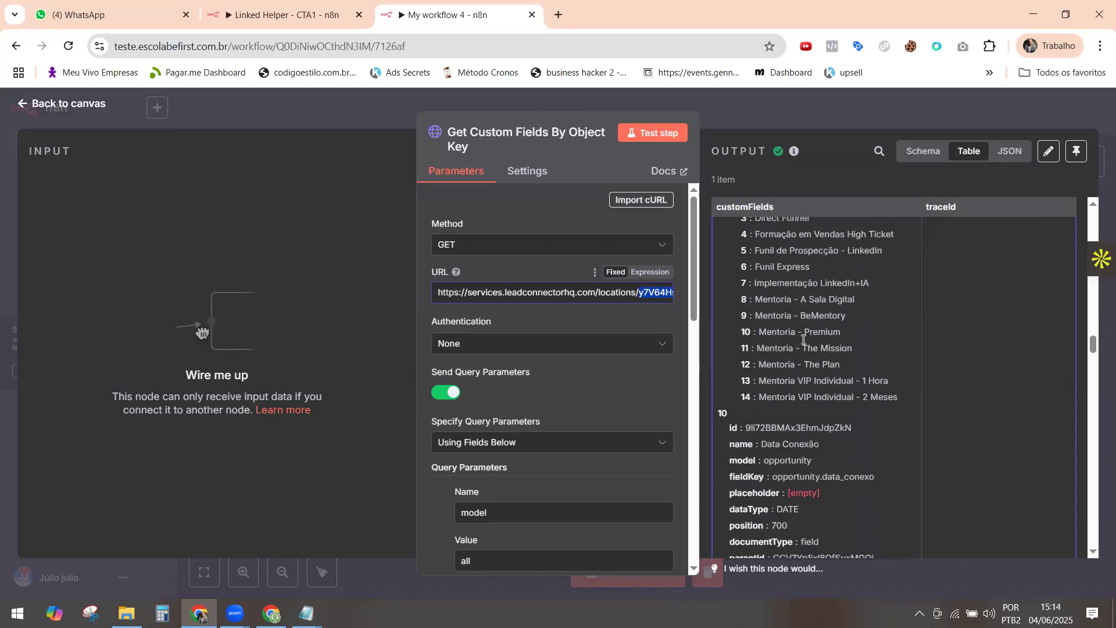
{"action": "scroll", "coordinate": [802, 338], "scroll_direction": "down", "scroll_amount": 9}
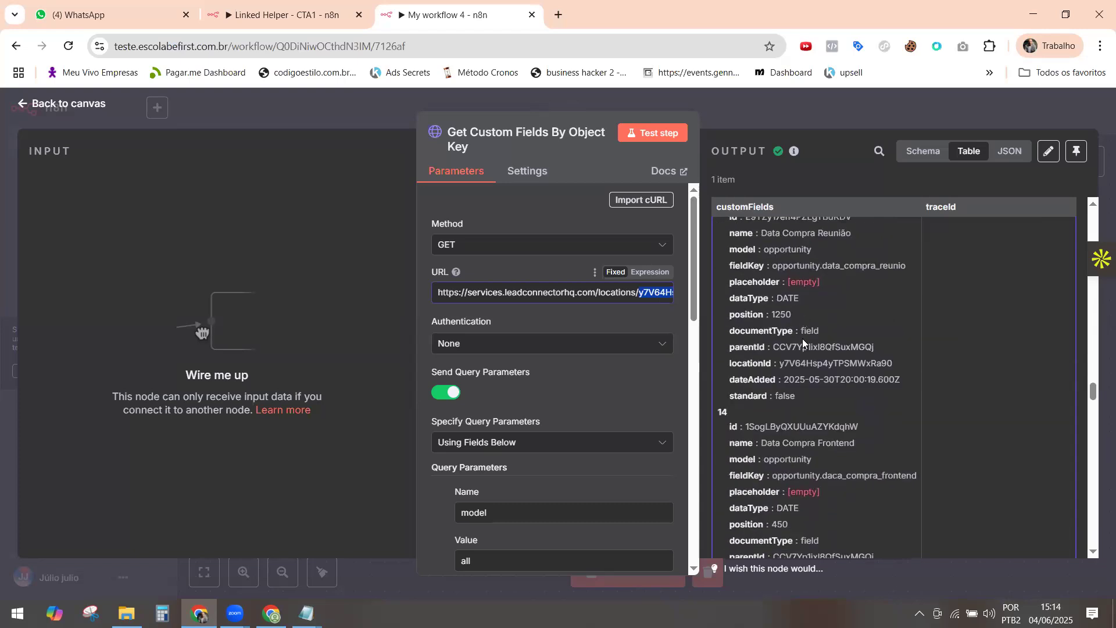
{"action": "scroll", "coordinate": [799, 399], "scroll_direction": "down", "scroll_amount": 6}
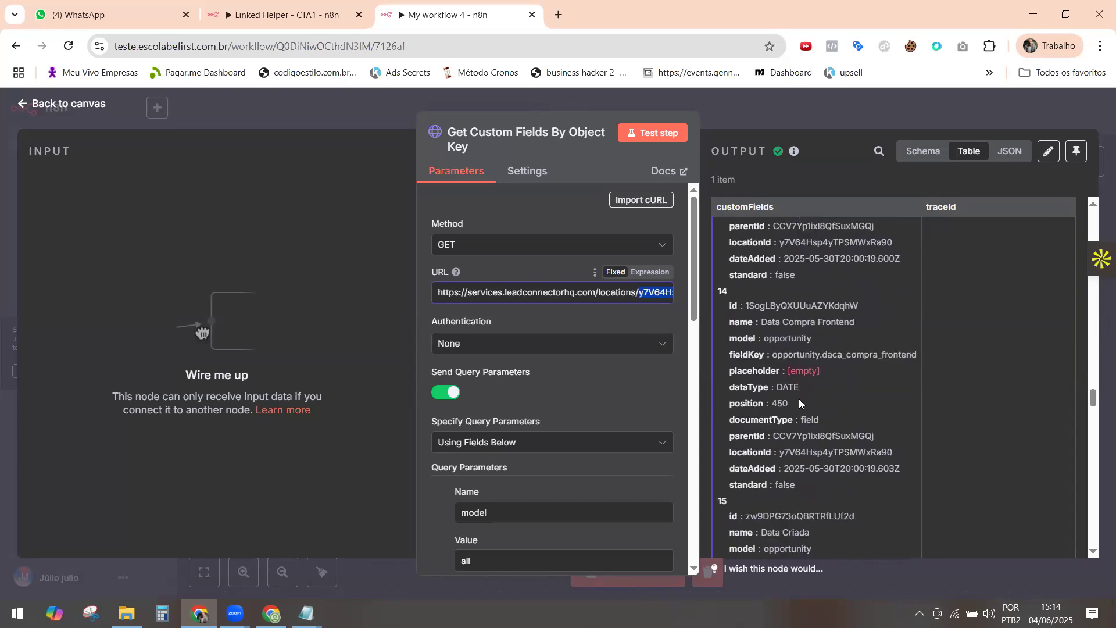
{"action": "scroll", "coordinate": [800, 400], "scroll_direction": "down", "scroll_amount": 15}
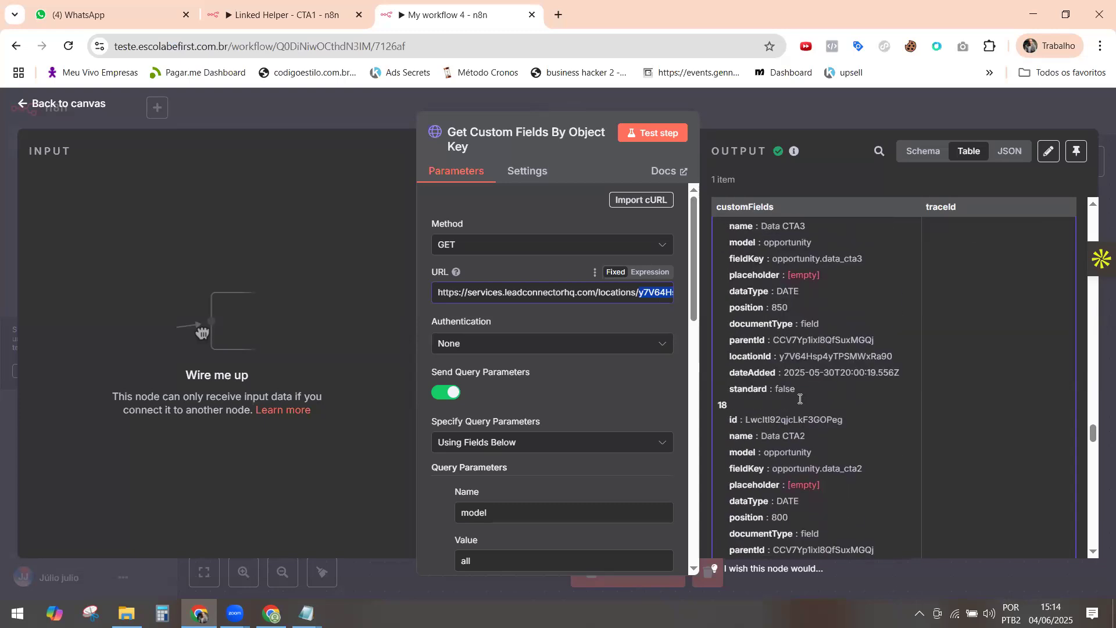
{"action": "scroll", "coordinate": [799, 398], "scroll_direction": "down", "scroll_amount": 9}
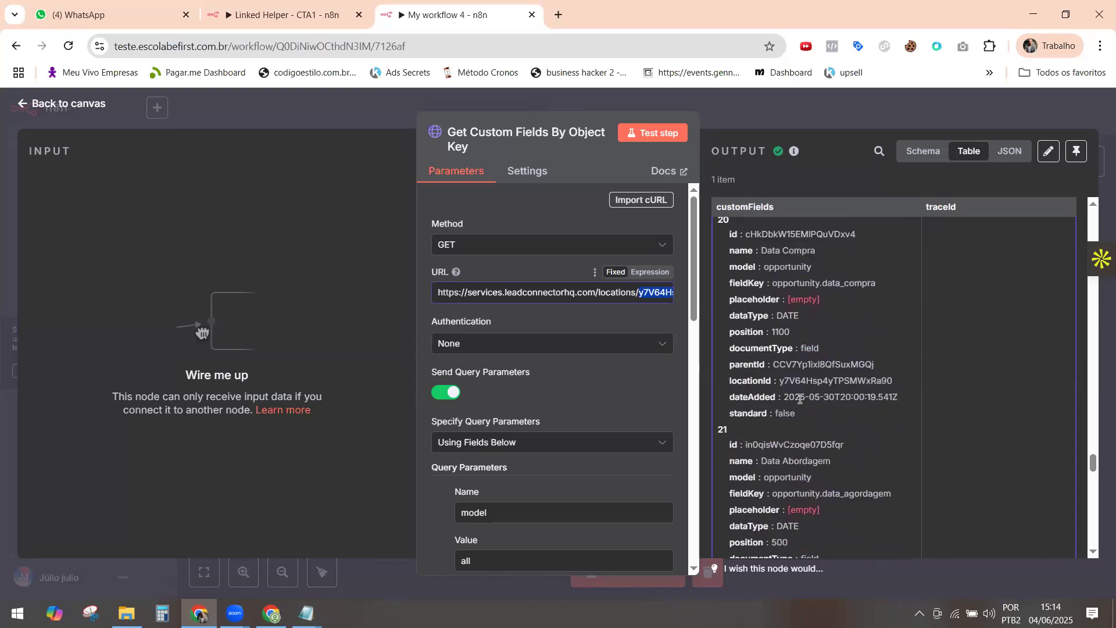
{"action": "scroll", "coordinate": [799, 399], "scroll_direction": "down", "scroll_amount": 8}
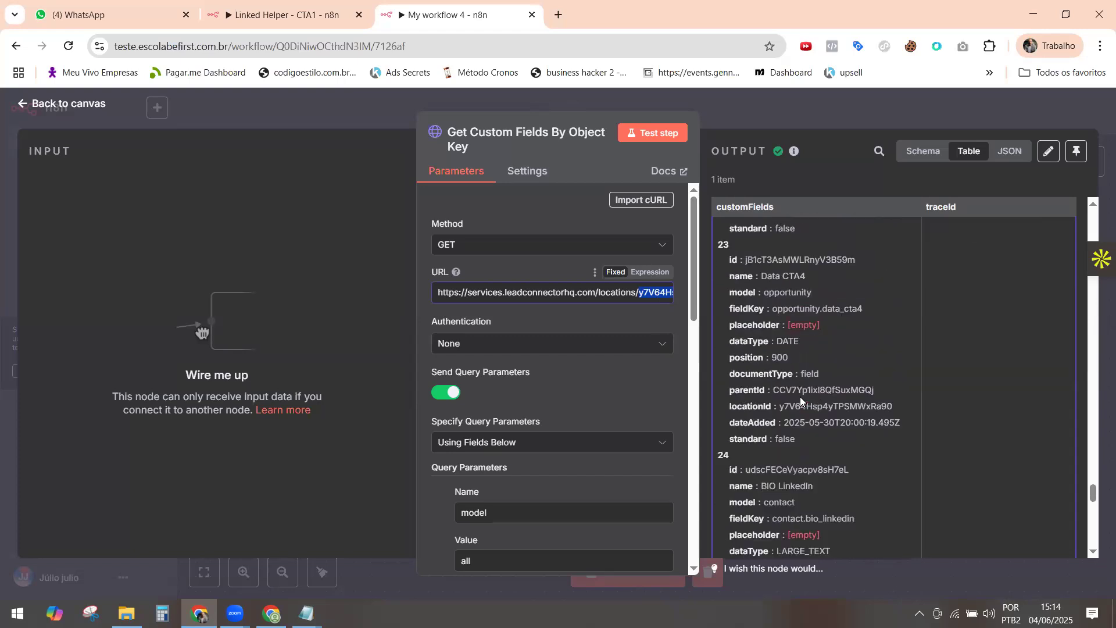
{"action": "left_click_drag", "start_coordinate": [746, 348], "coordinate": [851, 351]}
{"action": "right_click", "coordinate": [837, 349]}
{"action": "left_click", "coordinate": [892, 371]}
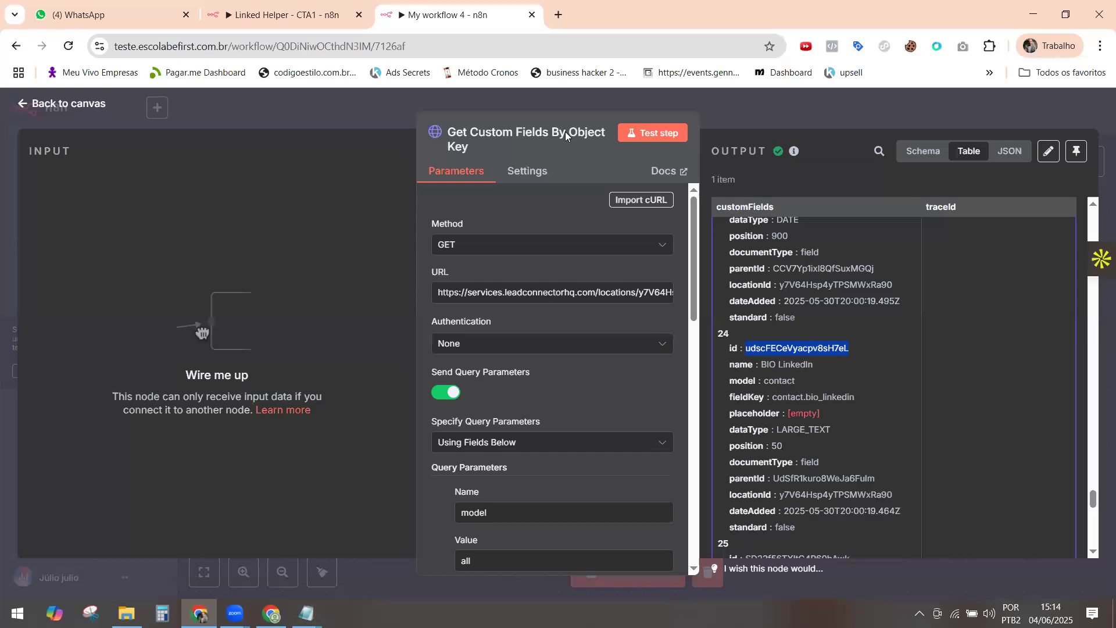
Back in the Linked Helper - CTA1 workflow, replace the contact.bio_linkedin id in the Update contact JSON with udscFECeVyacpv8sH7eL.
{"action": "key", "text": "ctrl+shift+Tab"}
{"action": "left_click_drag", "start_coordinate": [388, 360], "coordinate": [491, 363]}
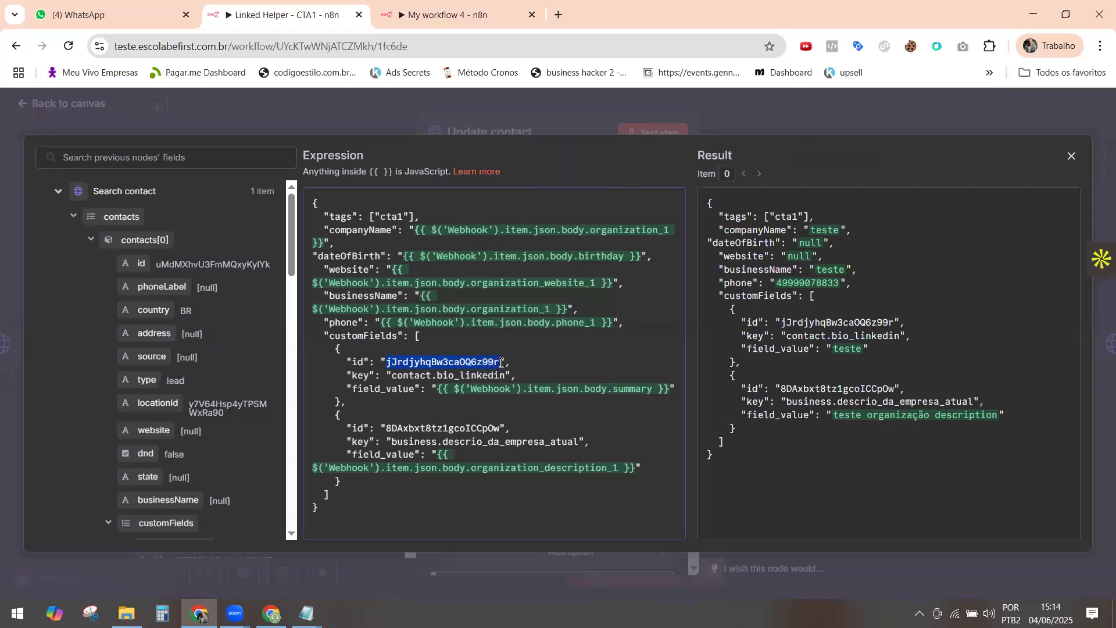
{"action": "key", "text": "ctrl+v"}
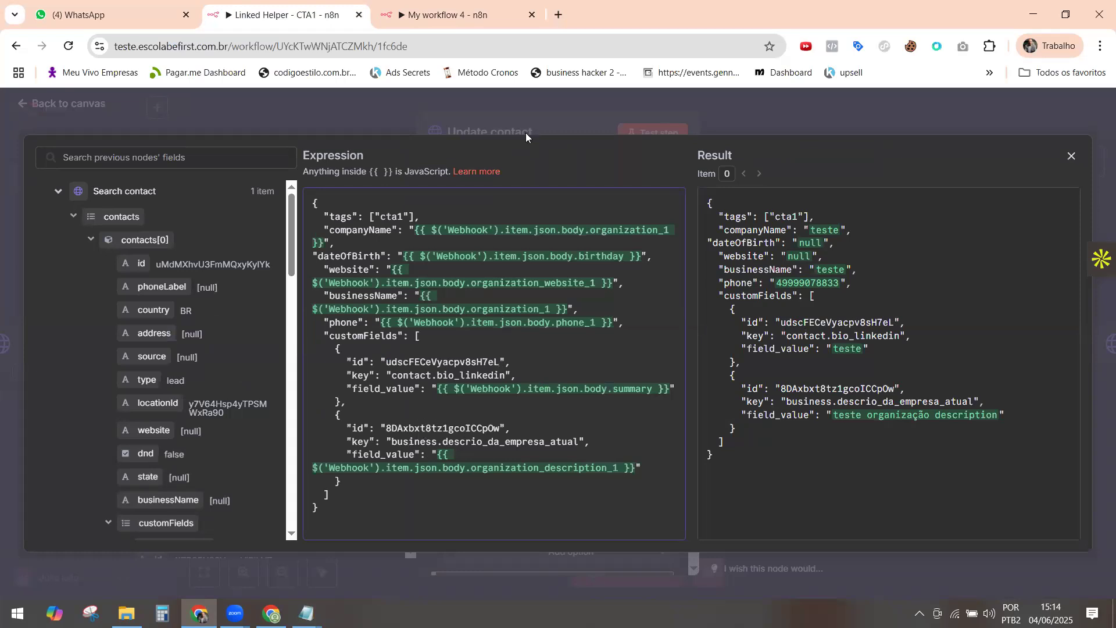
Return to My workflow 4 and search the custom fields output for the company description field matching business.descrio_da_empresa_atual.
{"action": "left_click", "coordinate": [442, 14]}
{"action": "scroll", "coordinate": [846, 412], "scroll_direction": "down", "scroll_amount": 6}
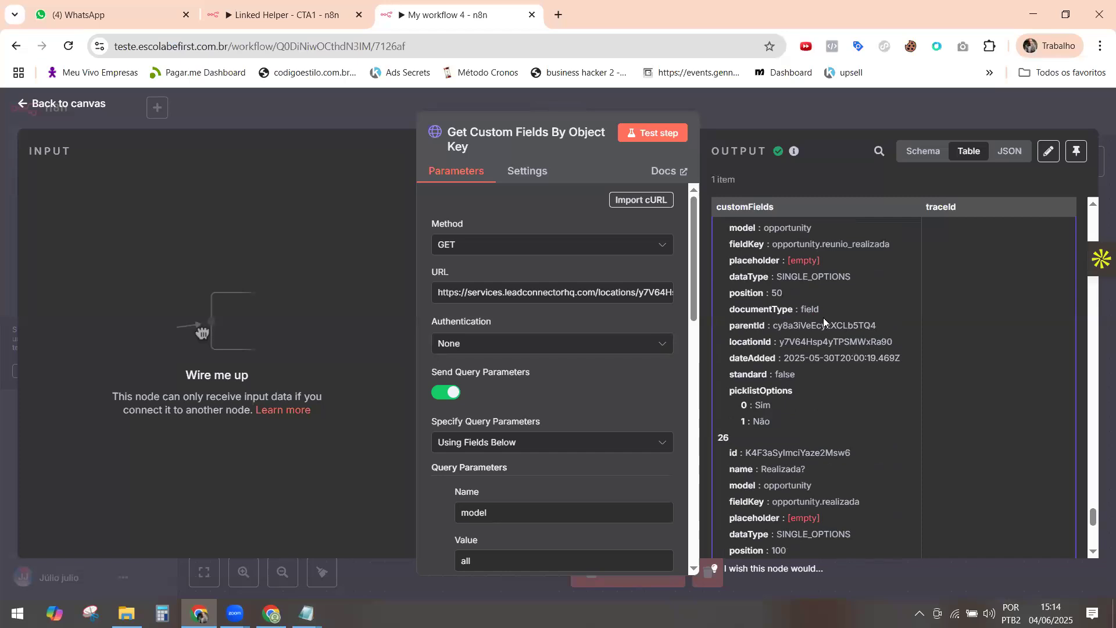
{"action": "scroll", "coordinate": [824, 337], "scroll_direction": "down", "scroll_amount": 7}
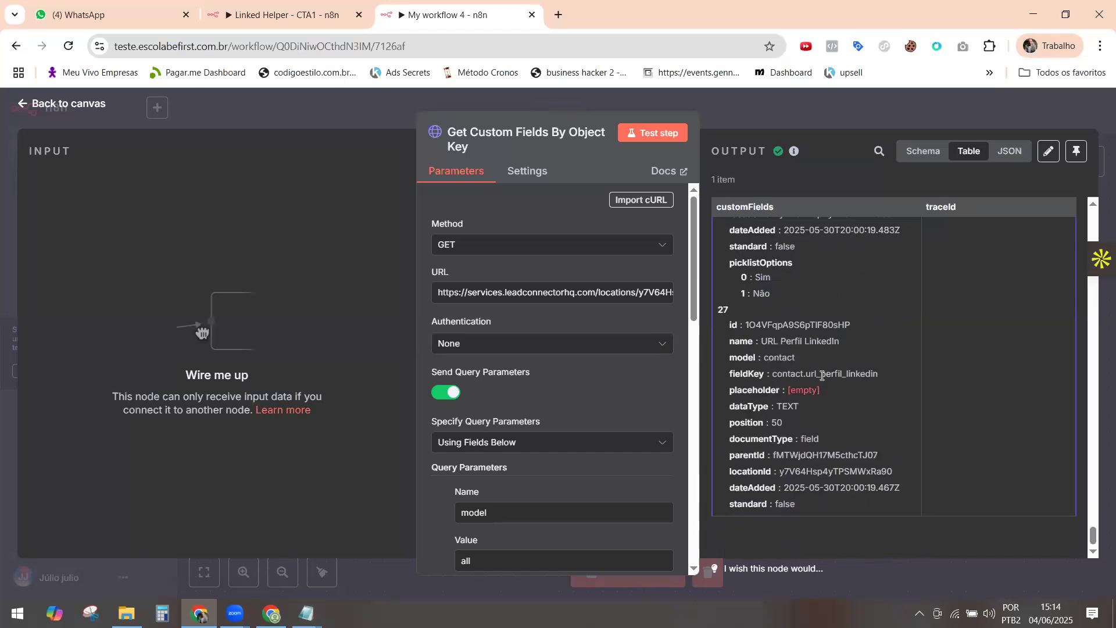
{"action": "scroll", "coordinate": [822, 375], "scroll_direction": "up", "scroll_amount": 7}
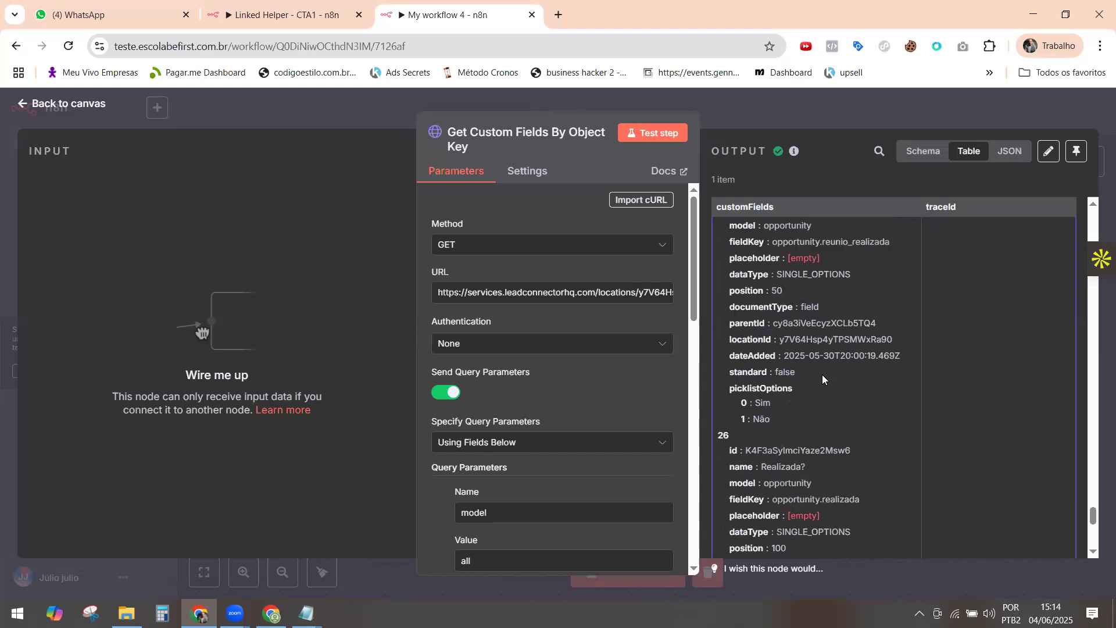
{"action": "scroll", "coordinate": [822, 374], "scroll_direction": "up", "scroll_amount": 2}
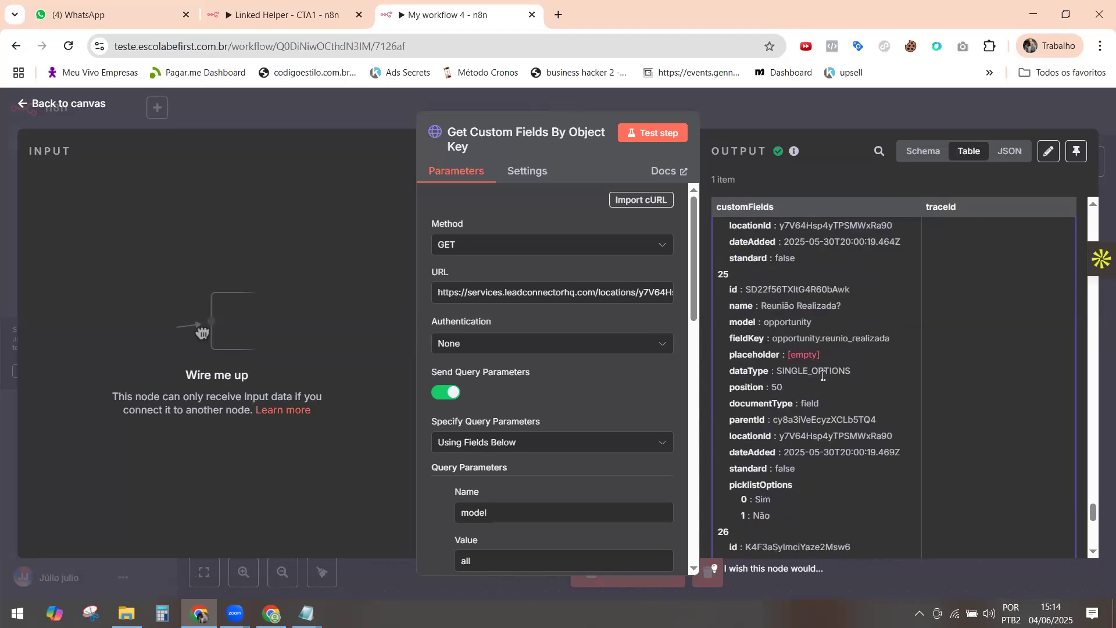
{"action": "scroll", "coordinate": [823, 375], "scroll_direction": "up", "scroll_amount": 7}
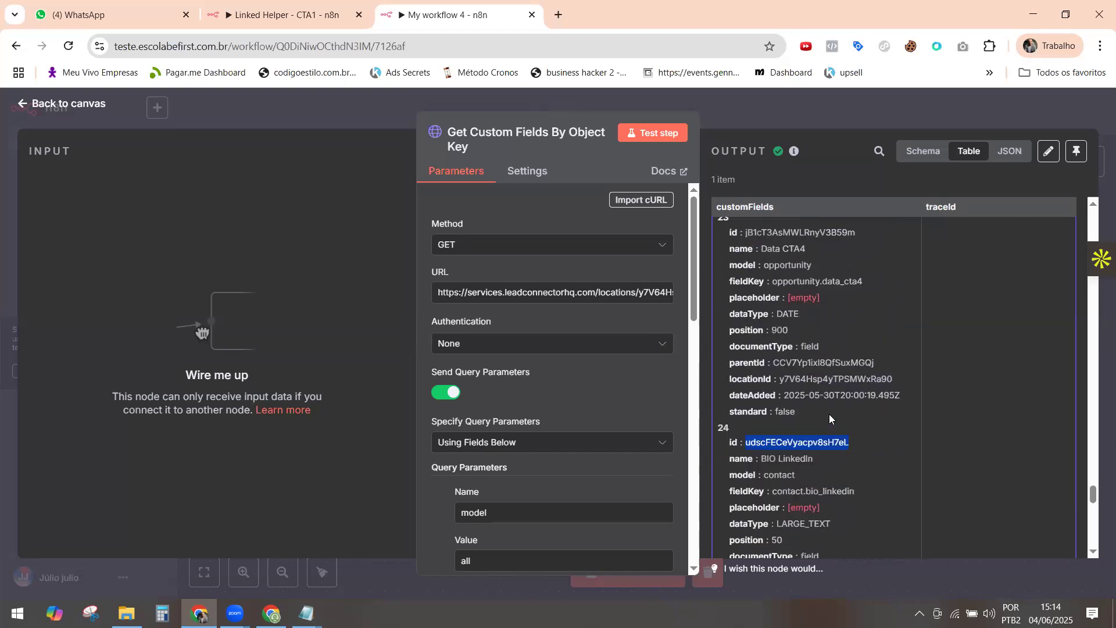
{"action": "scroll", "coordinate": [829, 412], "scroll_direction": "up", "scroll_amount": 5}
{"action": "scroll", "coordinate": [829, 410], "scroll_direction": "up", "scroll_amount": 7}
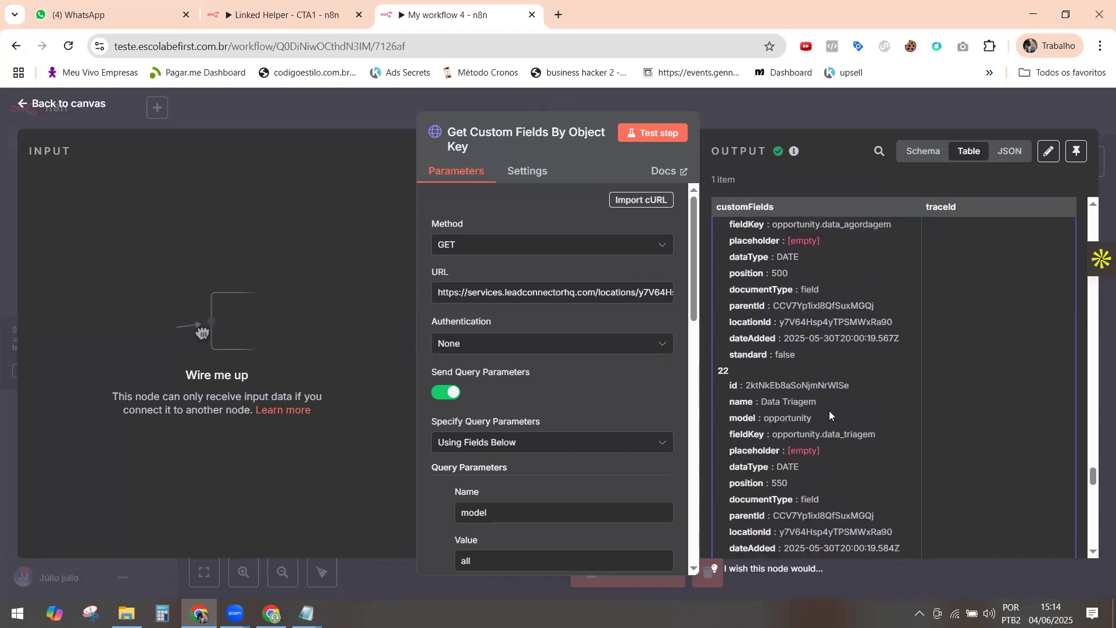
{"action": "scroll", "coordinate": [829, 400], "scroll_direction": "up", "scroll_amount": 3}
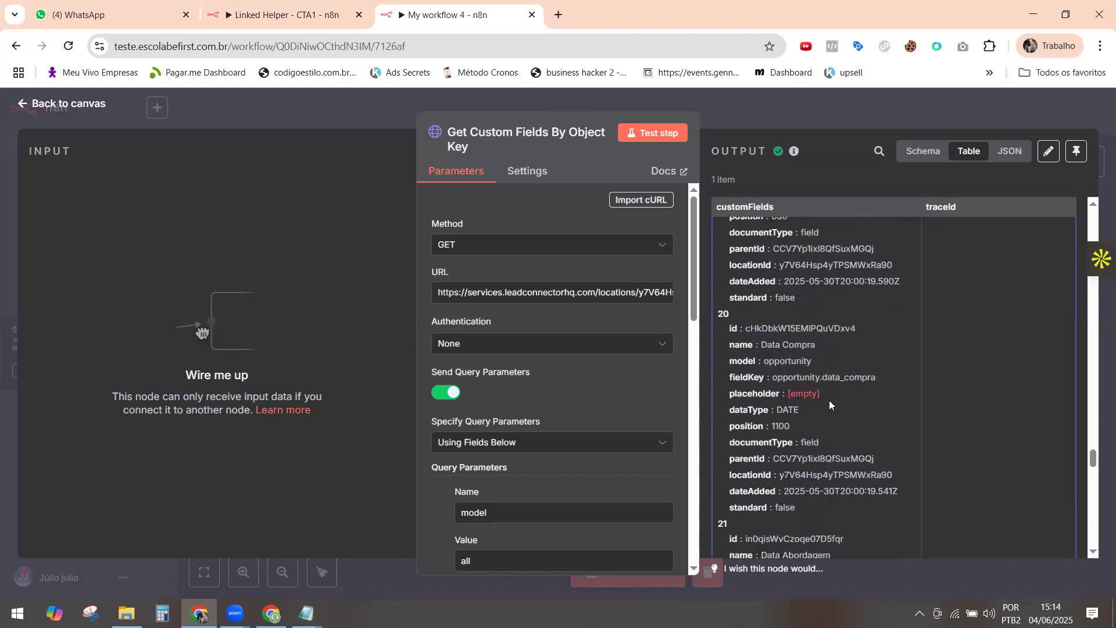
{"action": "scroll", "coordinate": [829, 400], "scroll_direction": "up", "scroll_amount": 2}
{"action": "scroll", "coordinate": [829, 400], "scroll_direction": "up", "scroll_amount": 5}
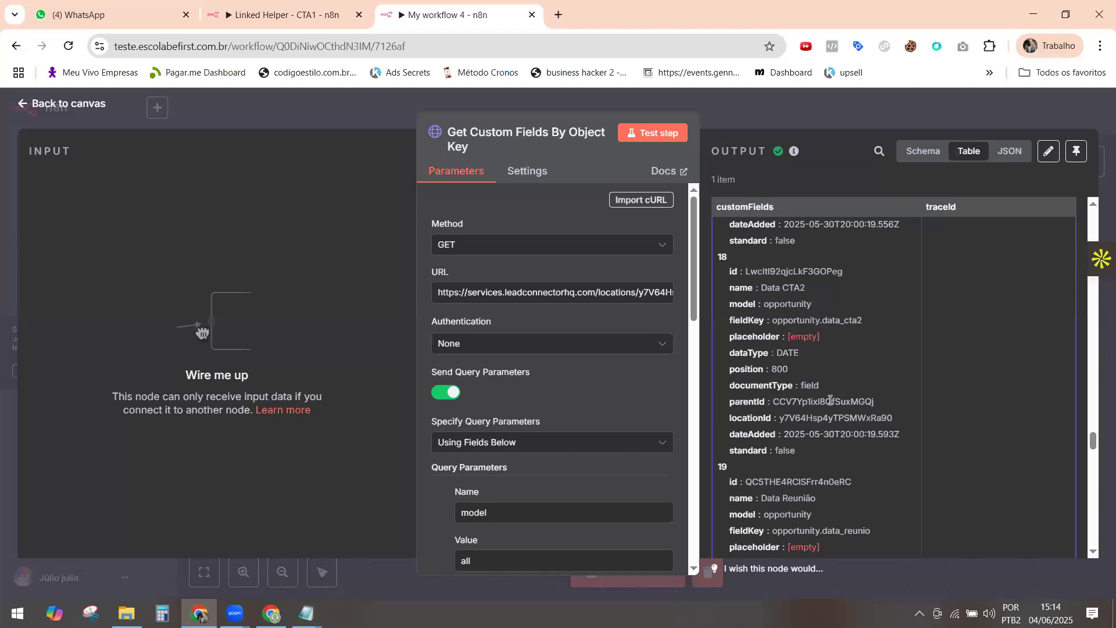
{"action": "scroll", "coordinate": [830, 400], "scroll_direction": "up", "scroll_amount": 10}
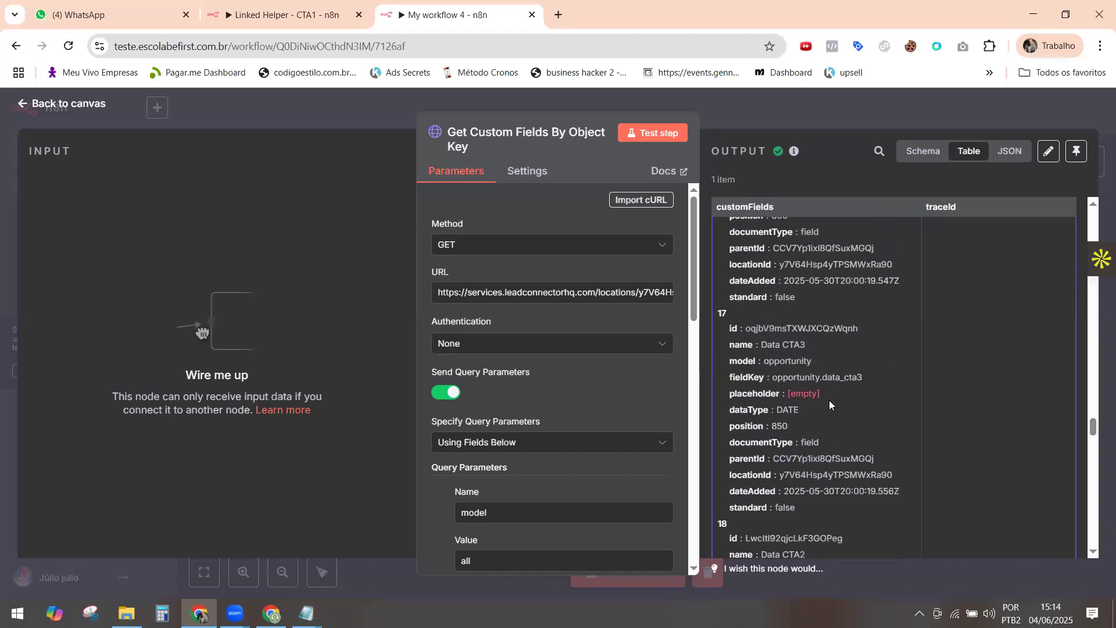
{"action": "scroll", "coordinate": [829, 400], "scroll_direction": "up", "scroll_amount": 8}
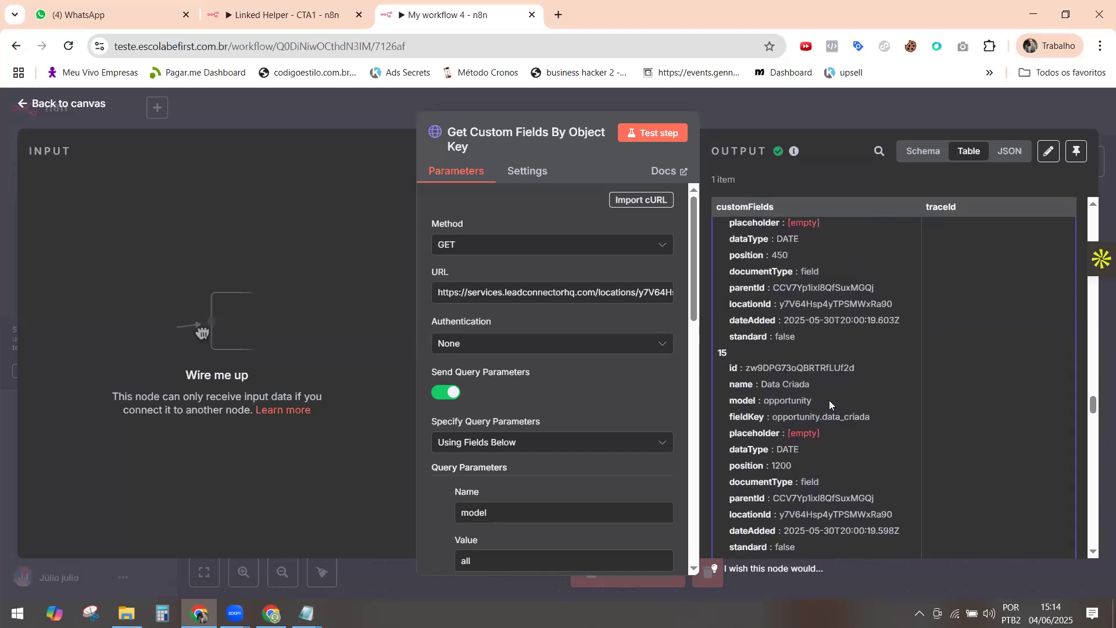
{"action": "scroll", "coordinate": [829, 400], "scroll_direction": "up", "scroll_amount": 10}
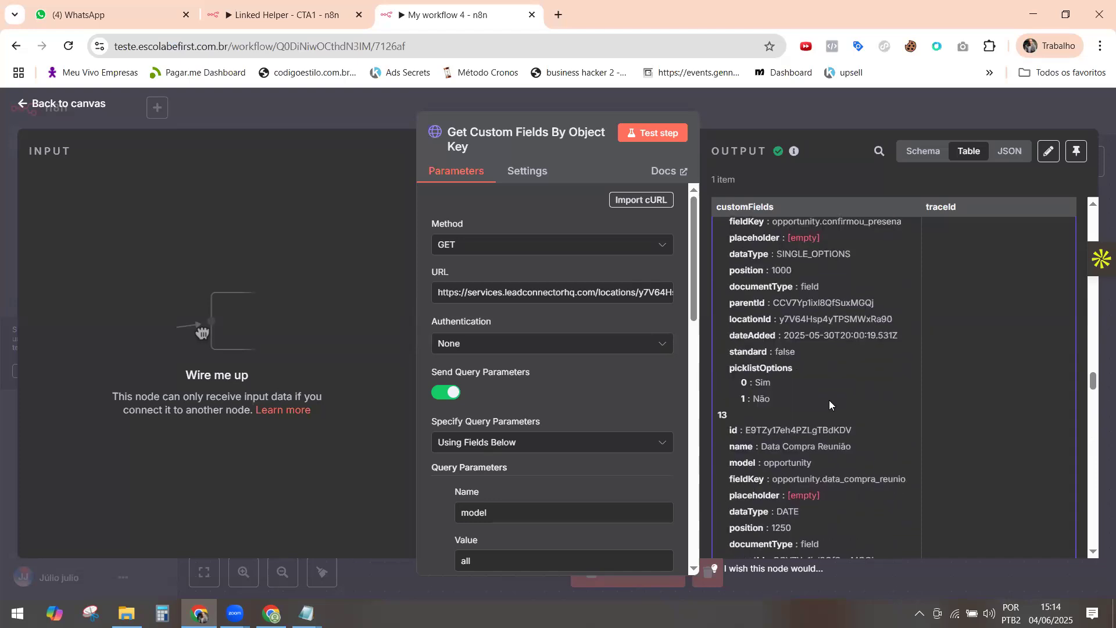
{"action": "scroll", "coordinate": [829, 400], "scroll_direction": "up", "scroll_amount": 8}
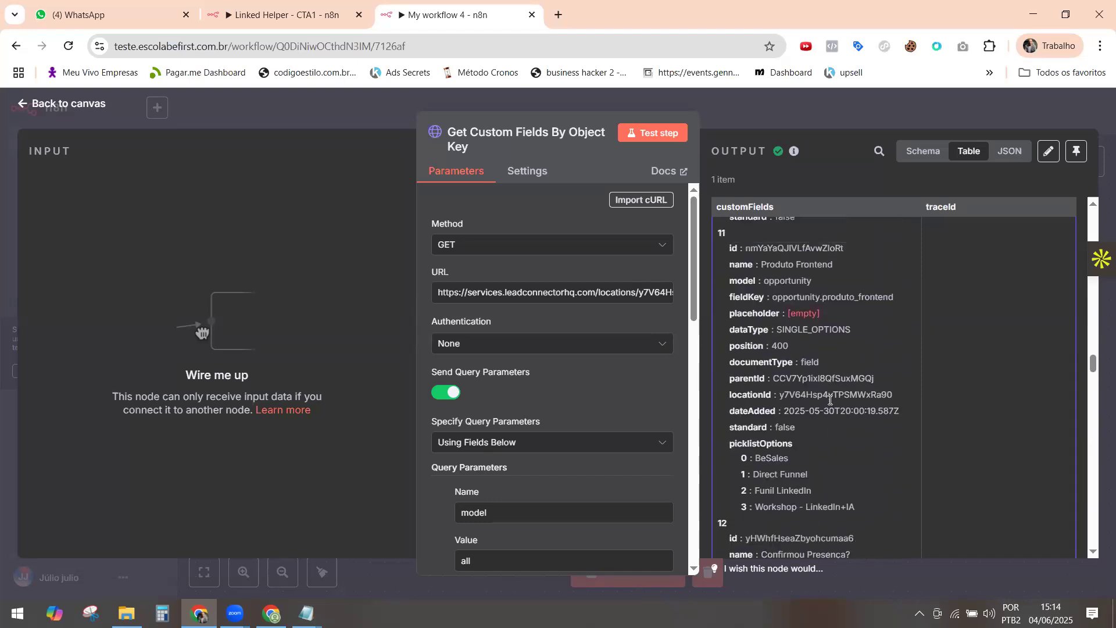
{"action": "scroll", "coordinate": [829, 400], "scroll_direction": "up", "scroll_amount": 8}
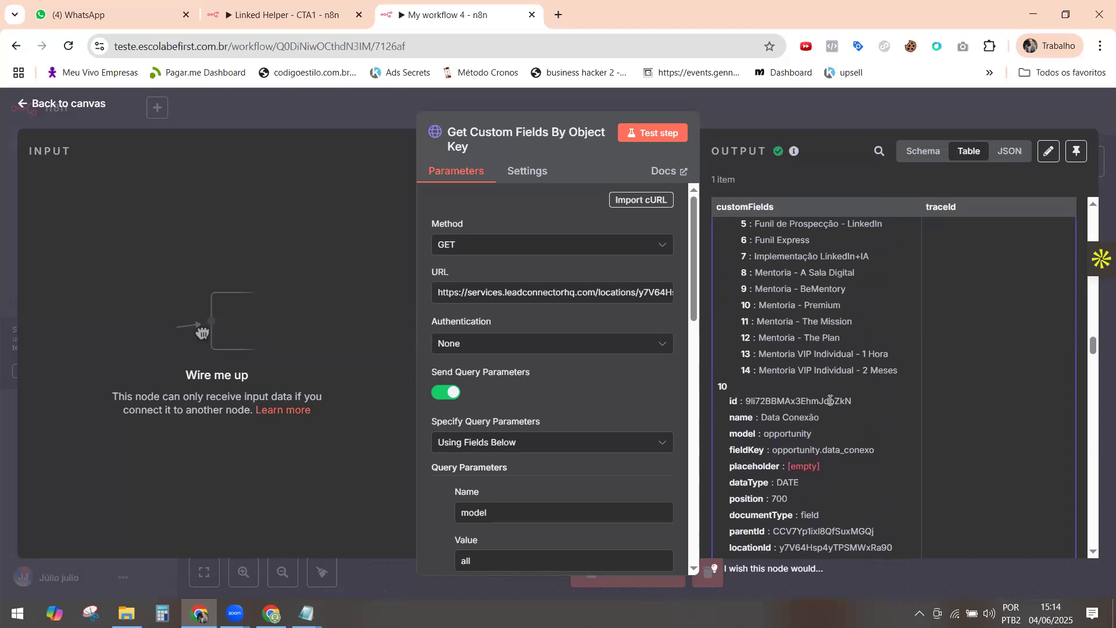
{"action": "scroll", "coordinate": [829, 400], "scroll_direction": "up", "scroll_amount": 8}
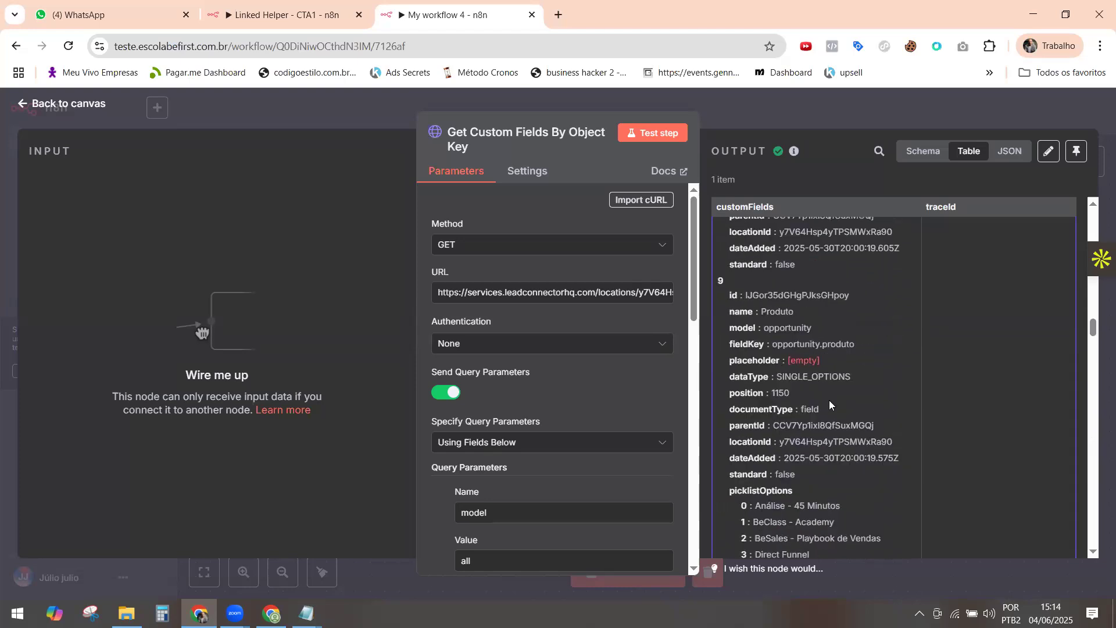
{"action": "scroll", "coordinate": [829, 400], "scroll_direction": "up", "scroll_amount": 8}
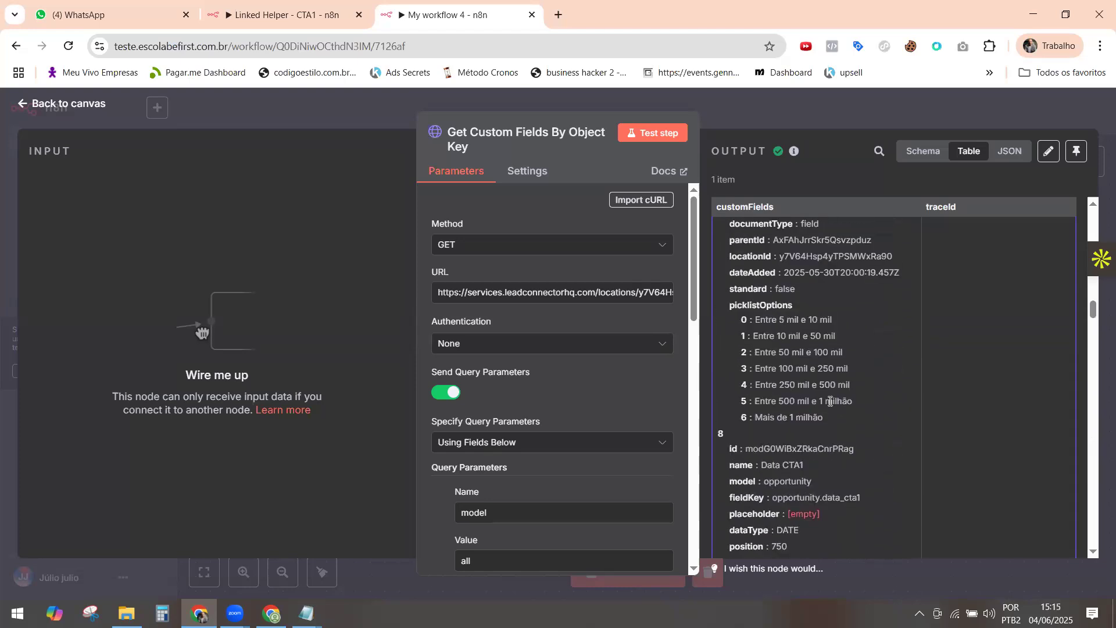
{"action": "scroll", "coordinate": [829, 400], "scroll_direction": "up", "scroll_amount": 4}
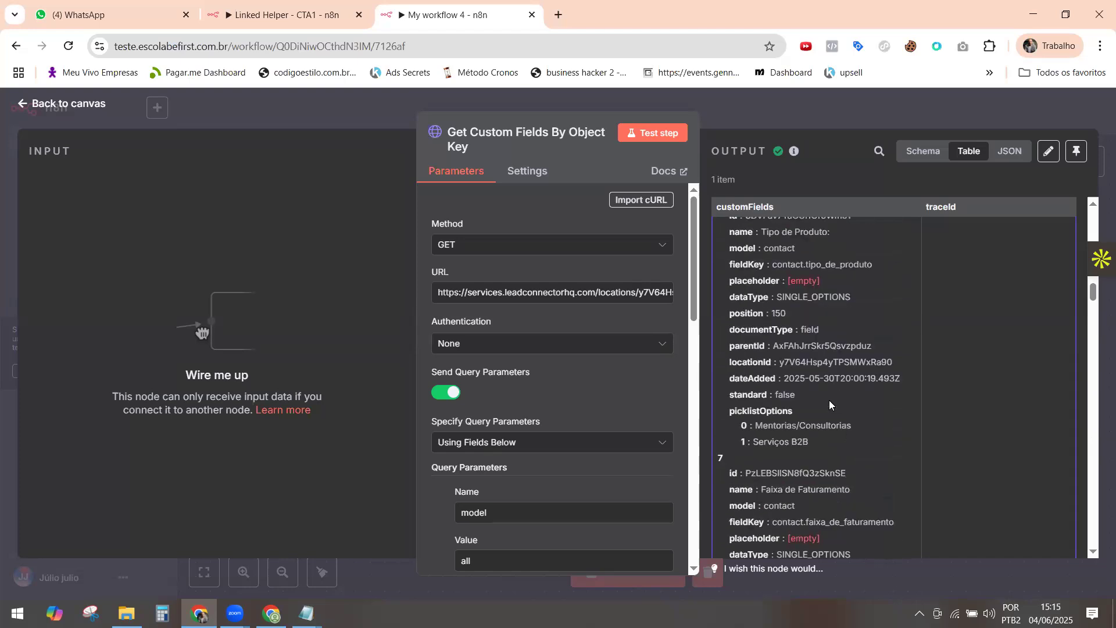
{"action": "scroll", "coordinate": [831, 400], "scroll_direction": "up", "scroll_amount": 8}
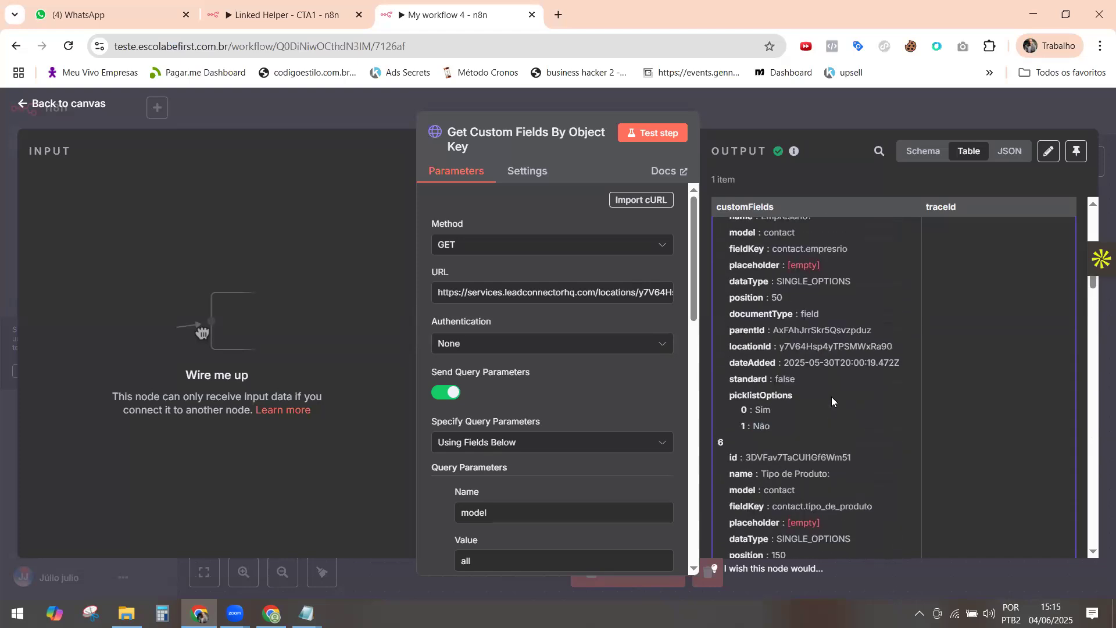
{"action": "scroll", "coordinate": [831, 400], "scroll_direction": "up", "scroll_amount": 5}
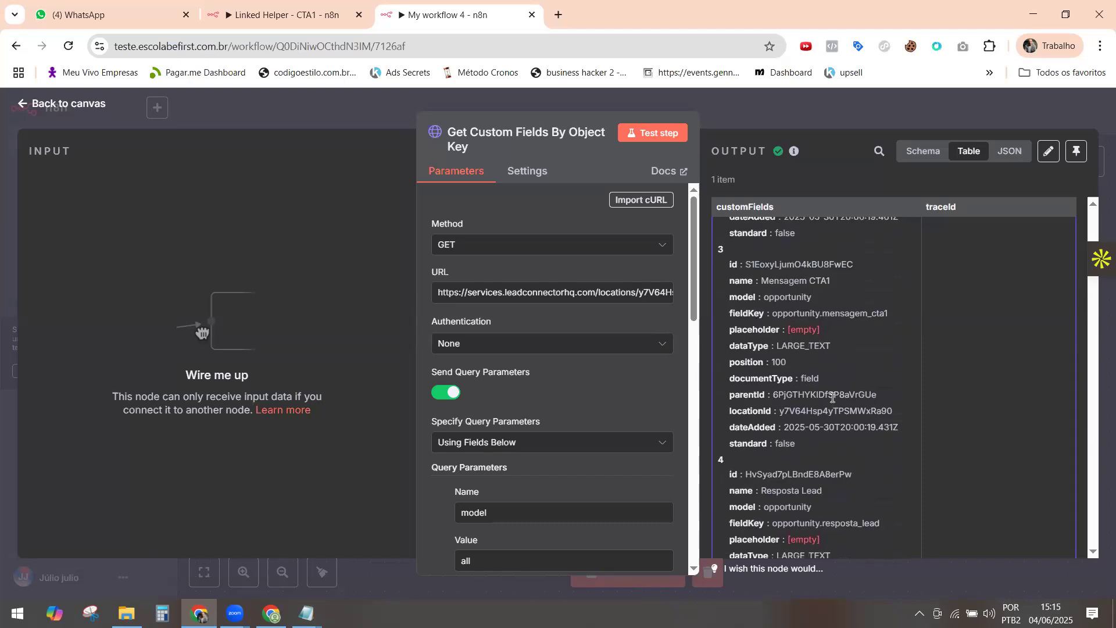
{"action": "scroll", "coordinate": [820, 381], "scroll_direction": "up", "scroll_amount": 4}
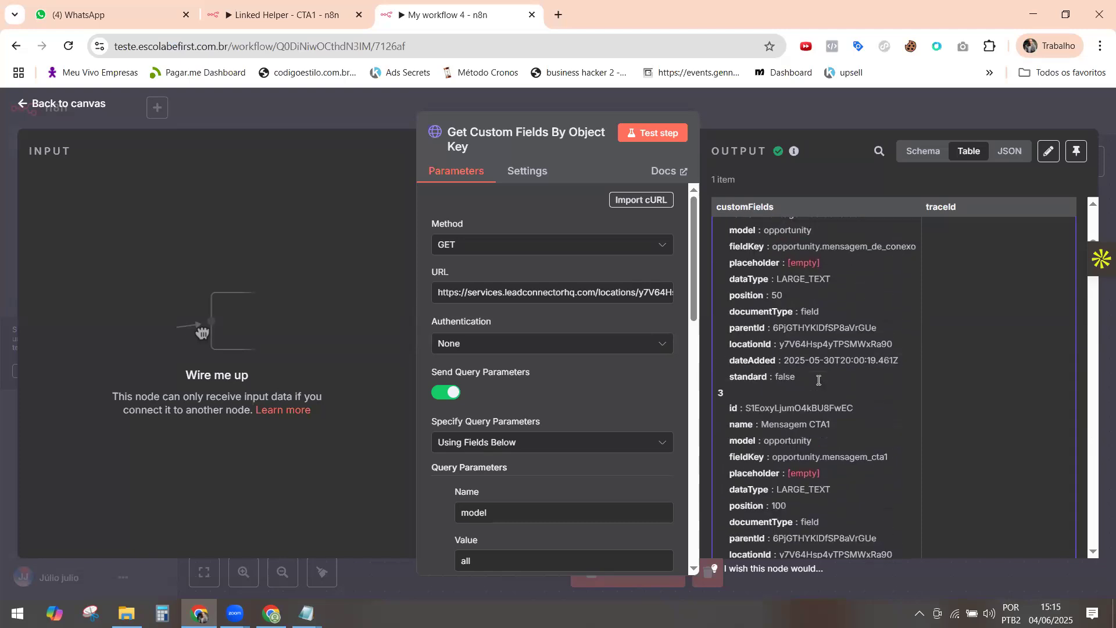
Look through the Get Custom Fields By Object Key output from the first to the last custom field for the company description field.
{"action": "scroll", "coordinate": [803, 363], "scroll_direction": "up", "scroll_amount": 5}
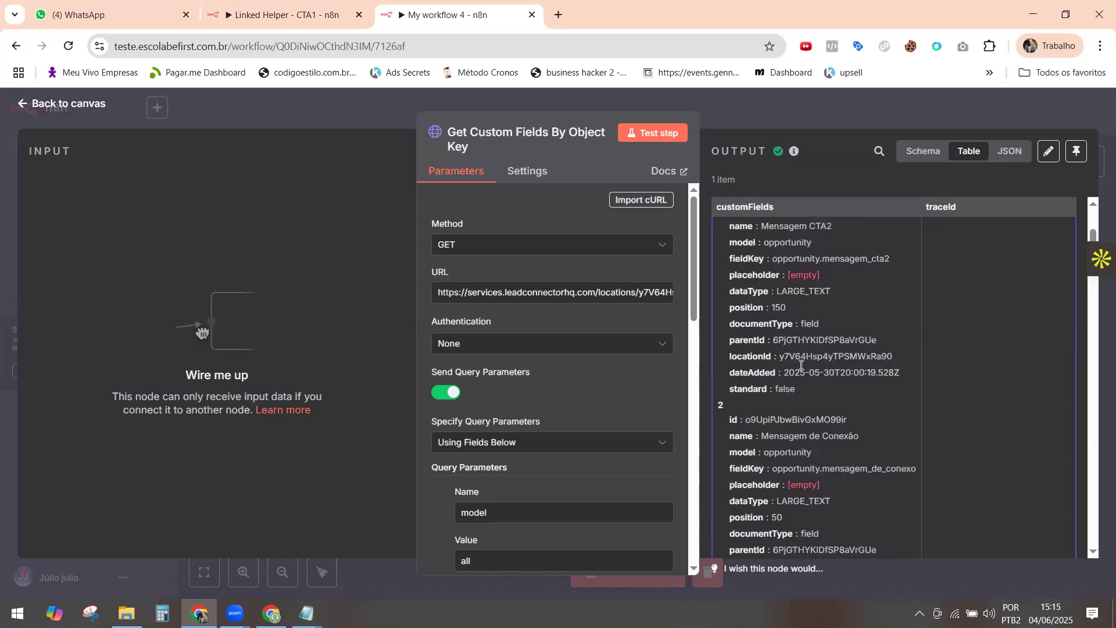
{"action": "scroll", "coordinate": [801, 368], "scroll_direction": "up", "scroll_amount": 3}
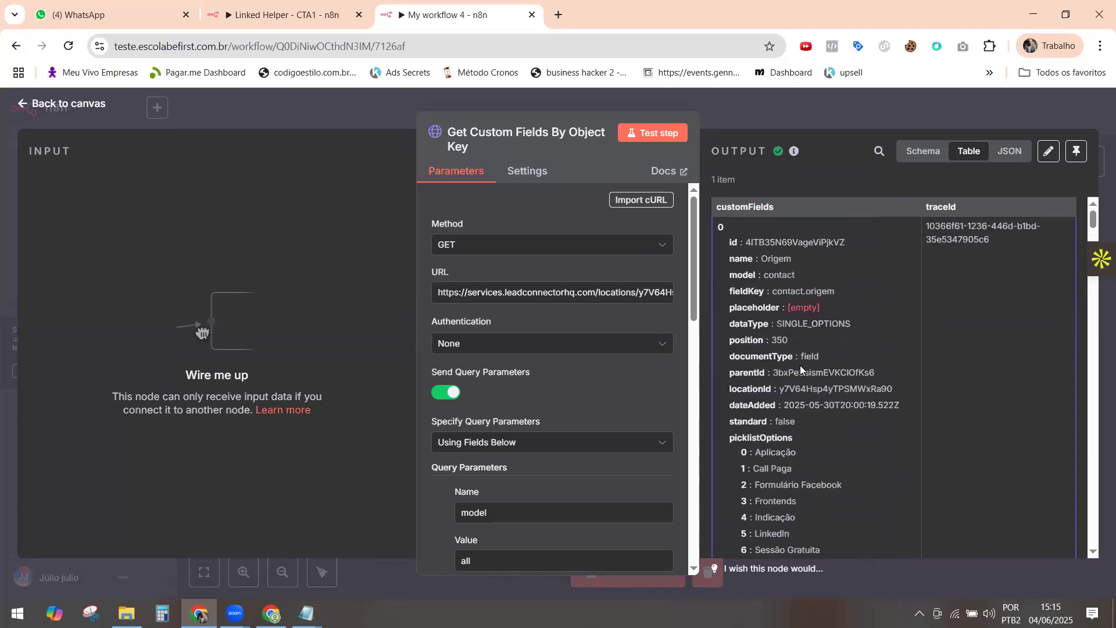
{"action": "scroll", "coordinate": [803, 366], "scroll_direction": "down", "scroll_amount": 4}
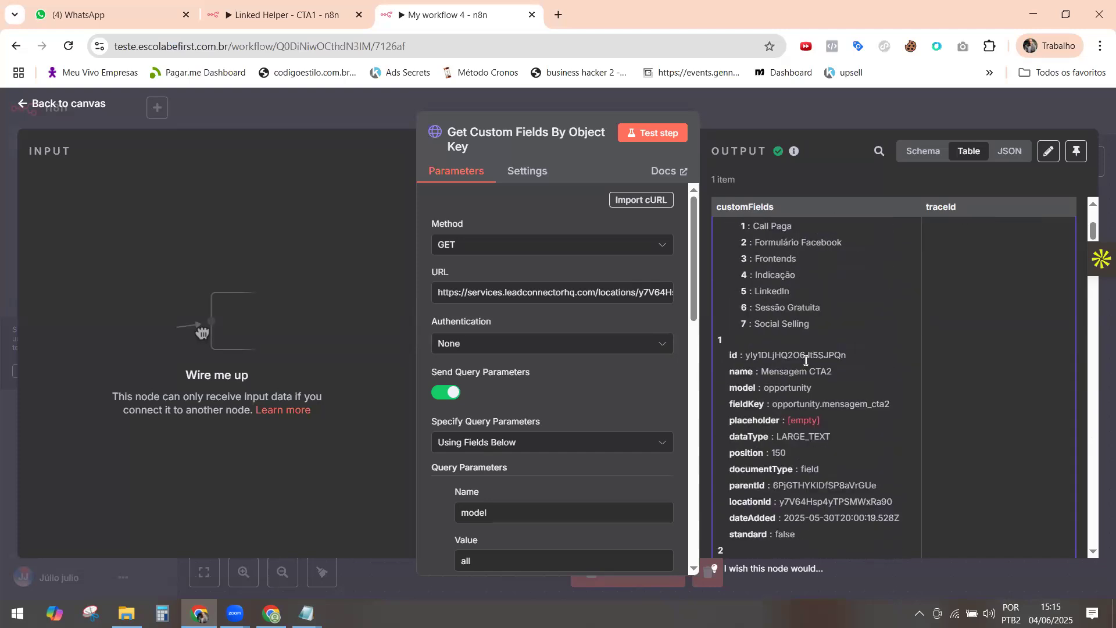
{"action": "scroll", "coordinate": [806, 361], "scroll_direction": "down", "scroll_amount": 2}
{"action": "scroll", "coordinate": [806, 361], "scroll_direction": "down", "scroll_amount": 4}
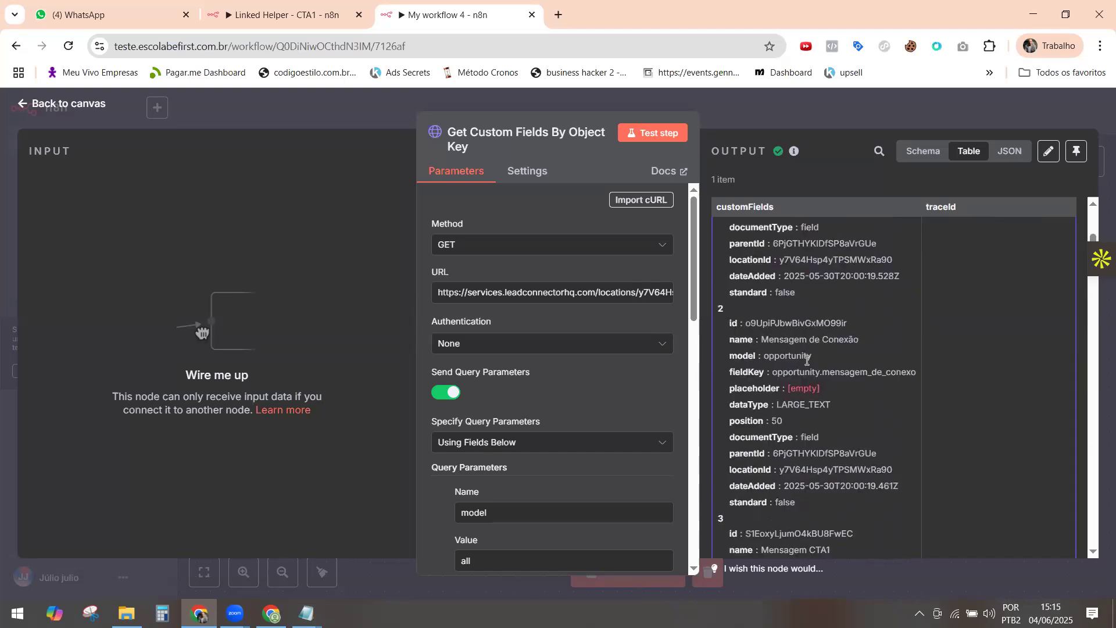
{"action": "scroll", "coordinate": [806, 360], "scroll_direction": "down", "scroll_amount": 6}
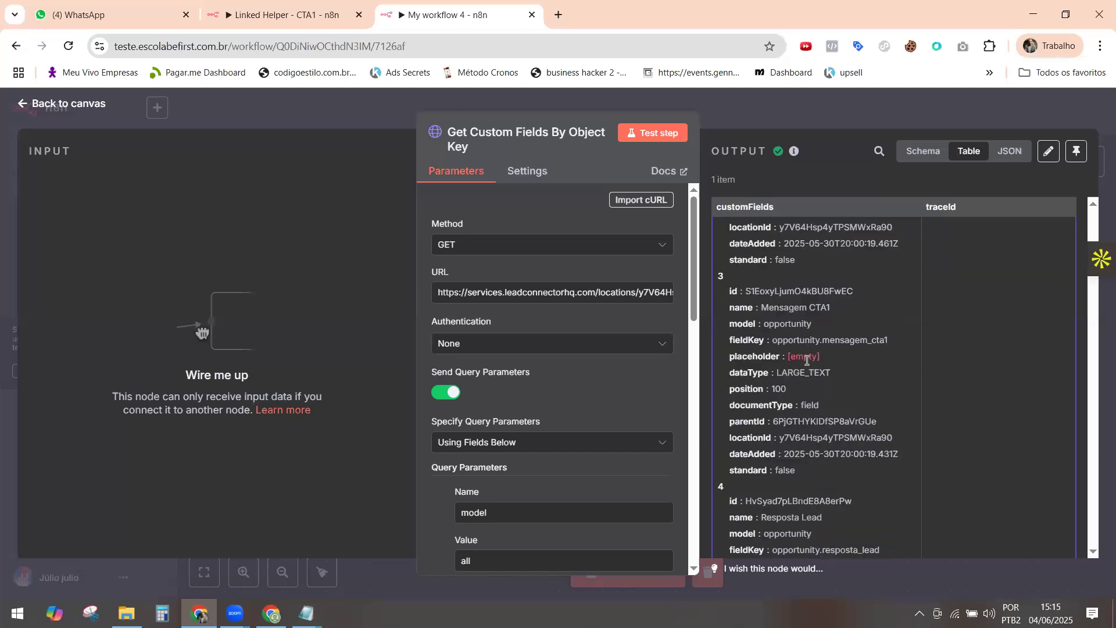
{"action": "scroll", "coordinate": [805, 360], "scroll_direction": "down", "scroll_amount": 8}
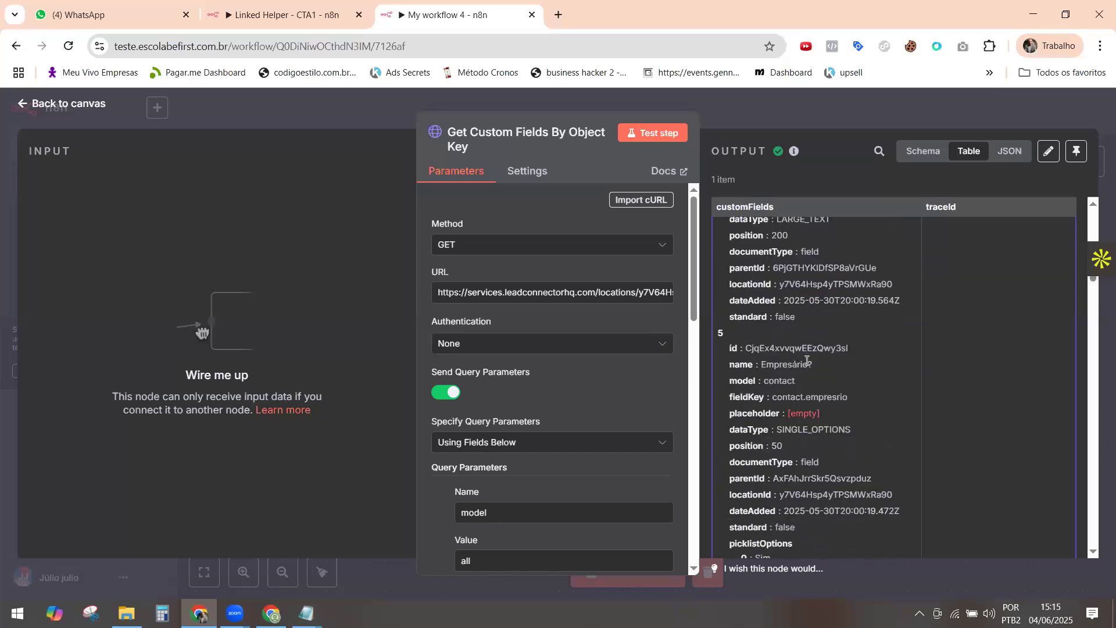
{"action": "scroll", "coordinate": [806, 359], "scroll_direction": "down", "scroll_amount": 4}
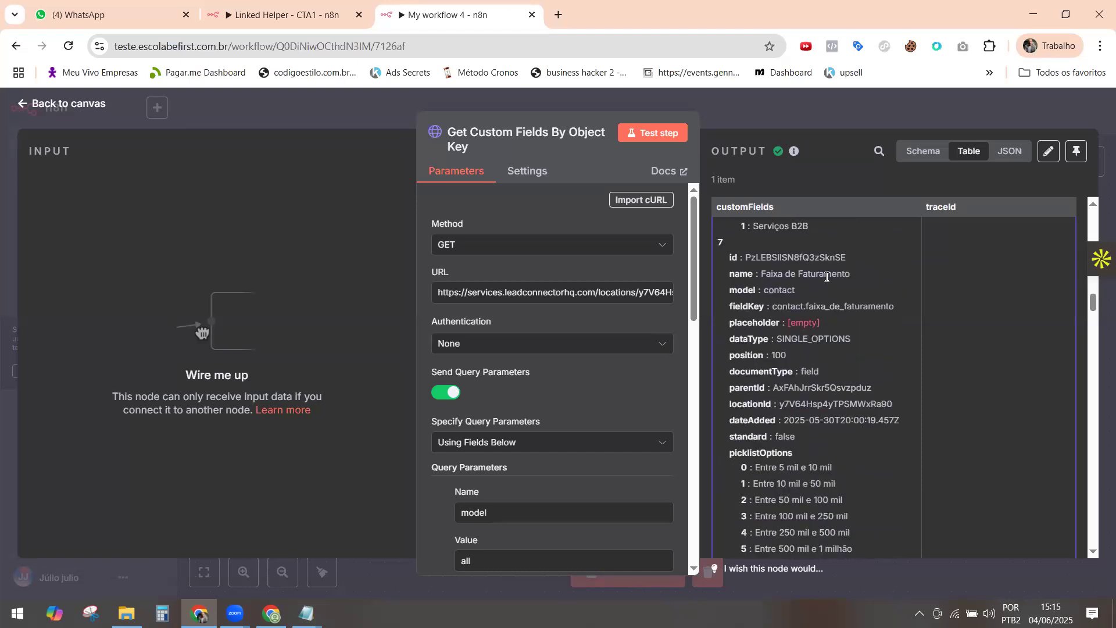
{"action": "scroll", "coordinate": [827, 277], "scroll_direction": "down", "scroll_amount": 9}
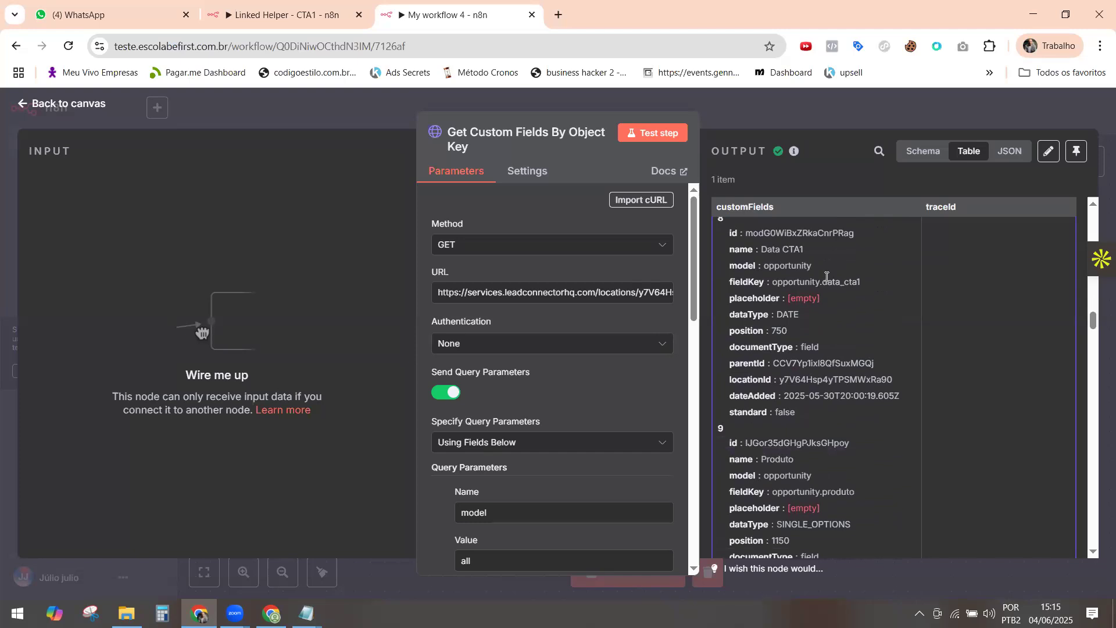
{"action": "scroll", "coordinate": [827, 278], "scroll_direction": "down", "scroll_amount": 7}
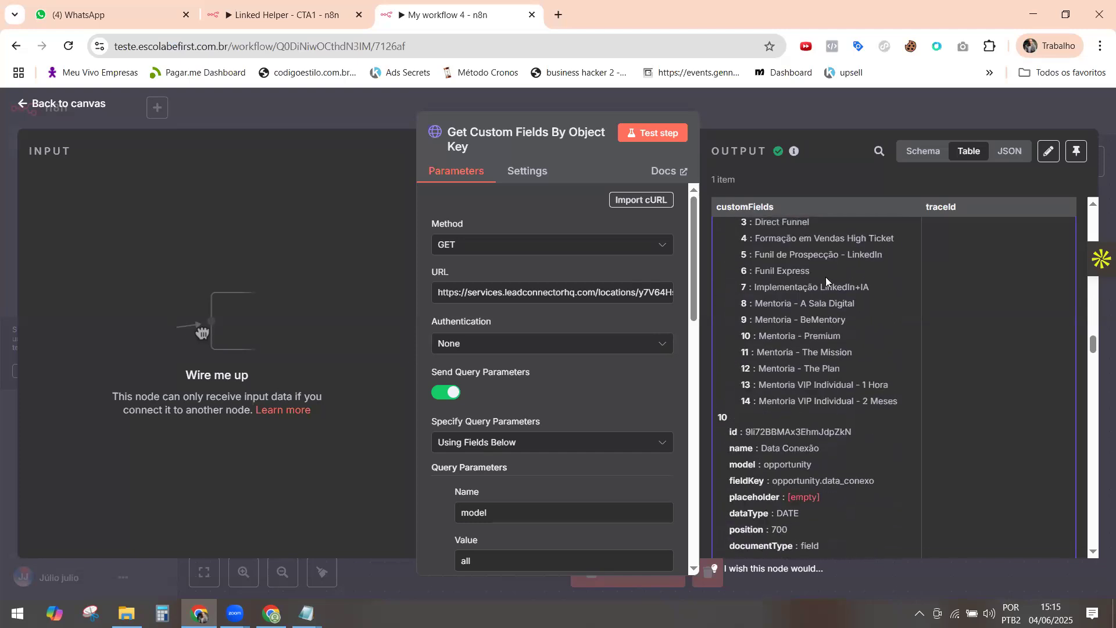
{"action": "scroll", "coordinate": [826, 277], "scroll_direction": "down", "scroll_amount": 9}
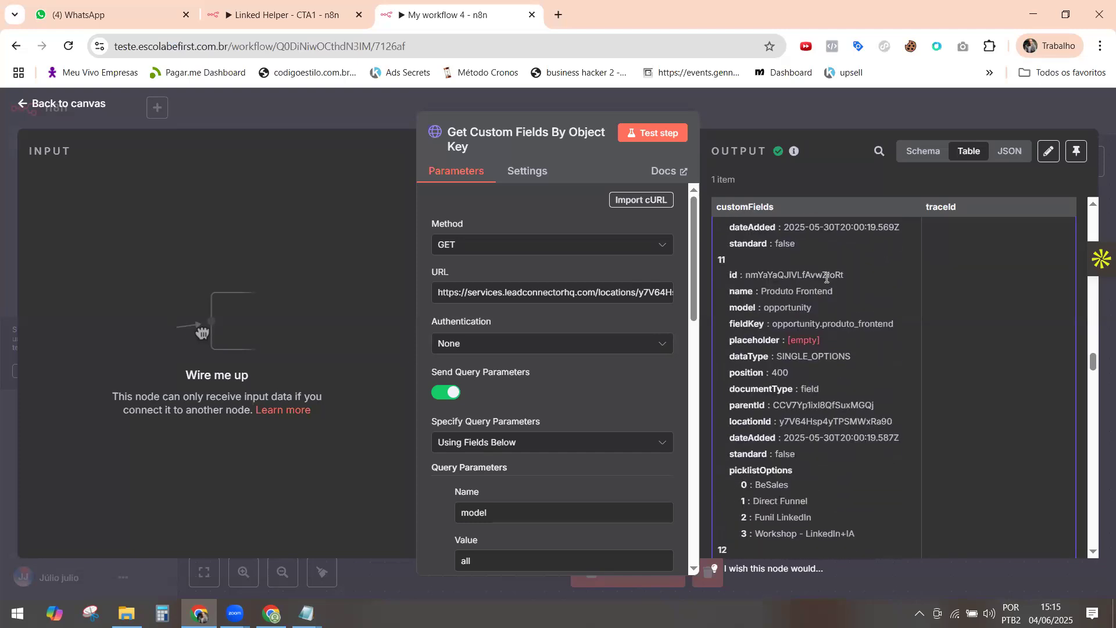
{"action": "scroll", "coordinate": [804, 380], "scroll_direction": "down", "scroll_amount": 4}
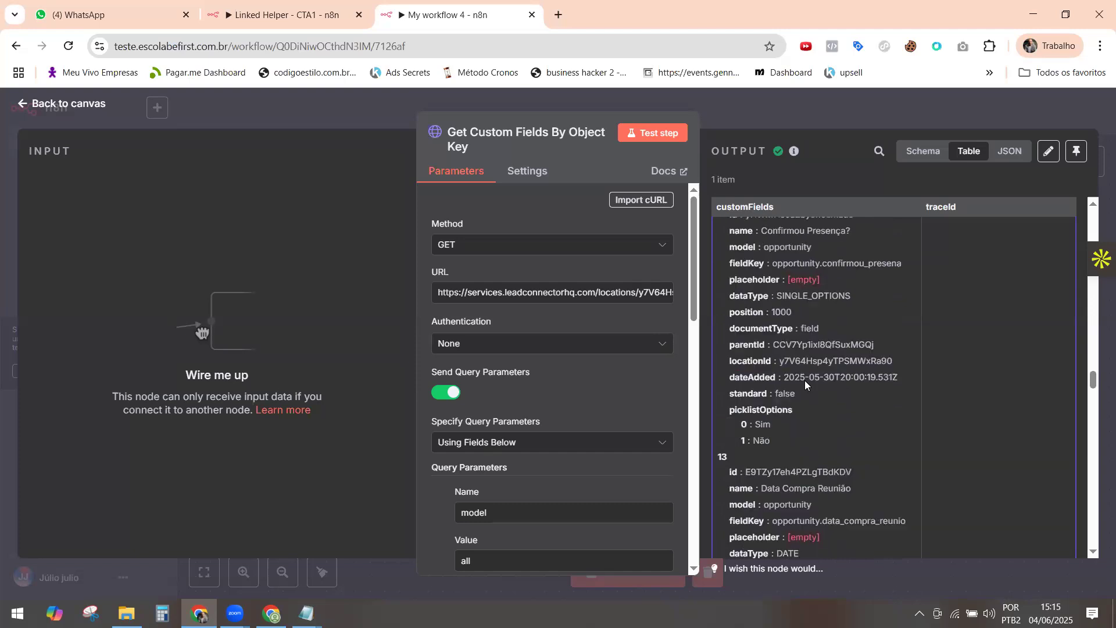
{"action": "scroll", "coordinate": [813, 368], "scroll_direction": "down", "scroll_amount": 8}
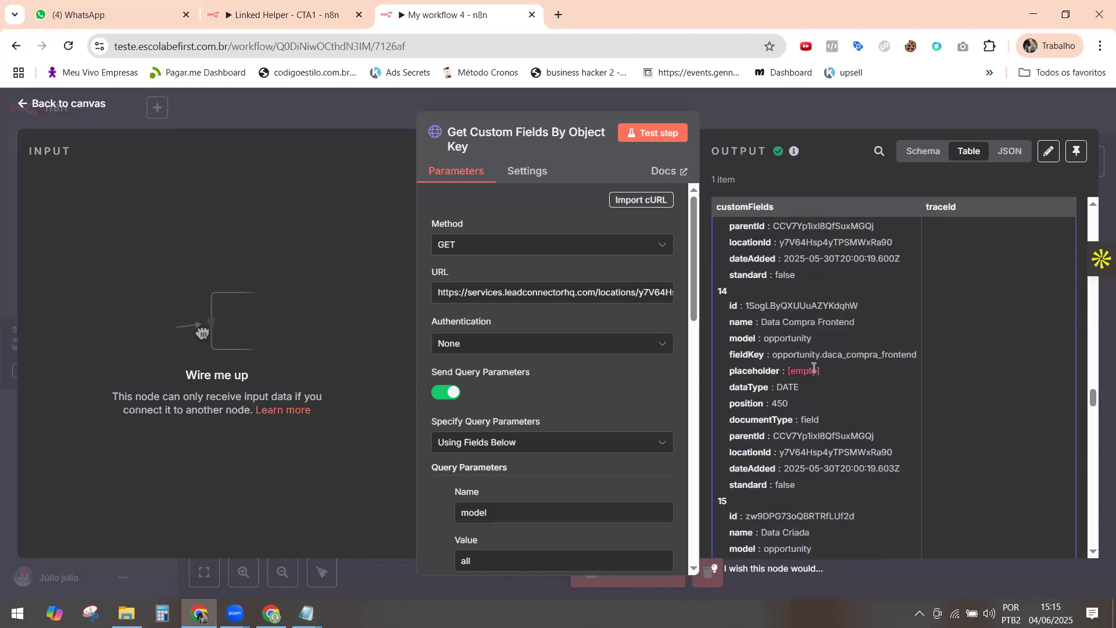
{"action": "scroll", "coordinate": [813, 371], "scroll_direction": "down", "scroll_amount": 4}
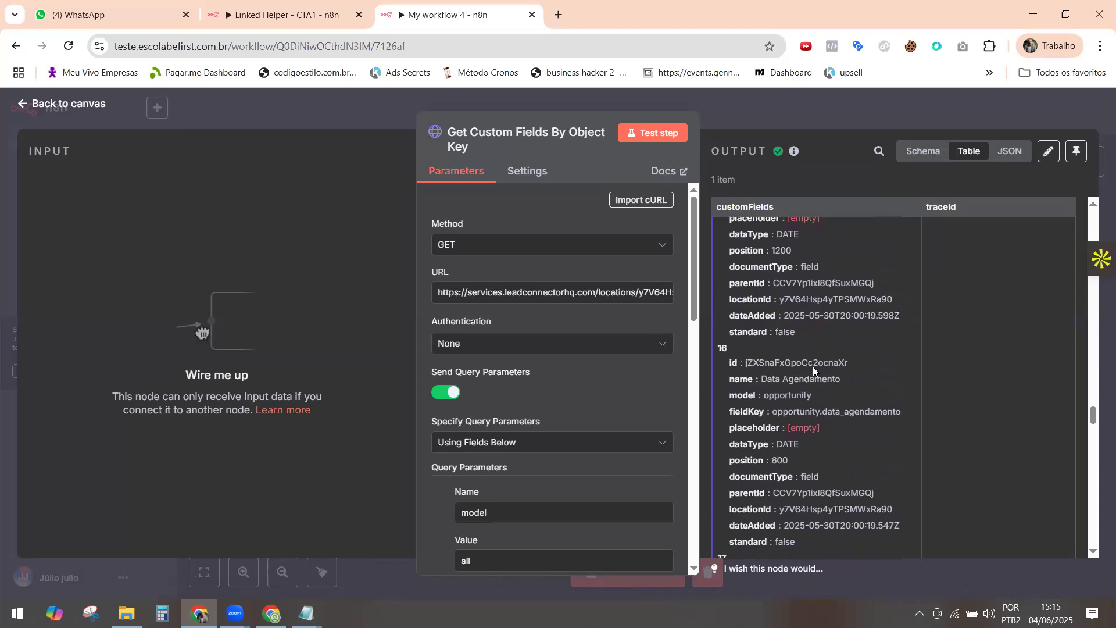
{"action": "scroll", "coordinate": [813, 368], "scroll_direction": "down", "scroll_amount": 4}
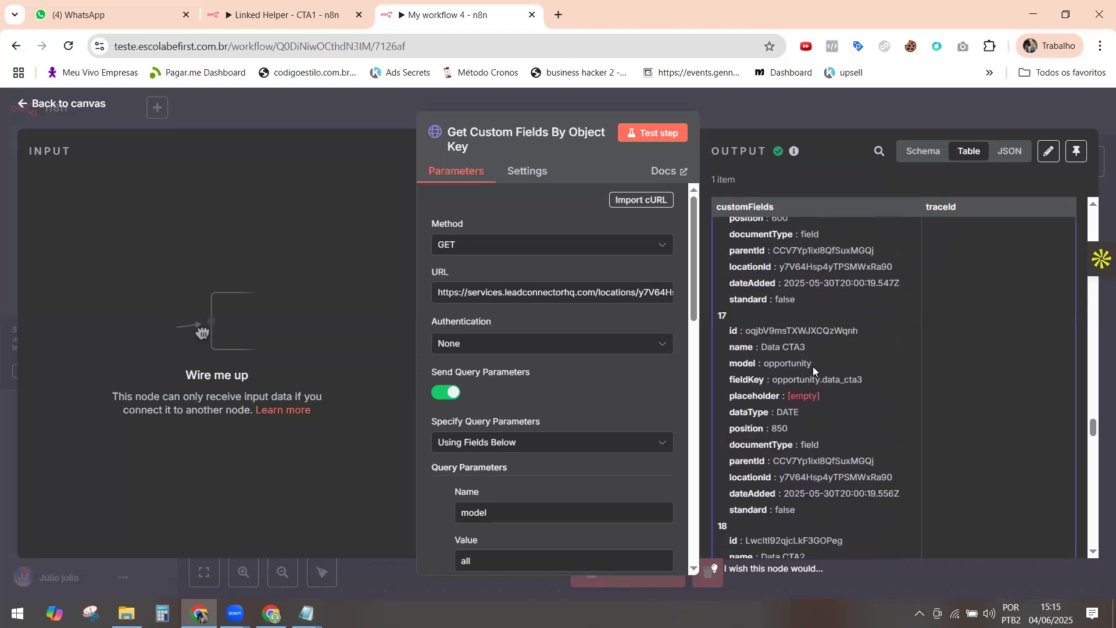
{"action": "scroll", "coordinate": [813, 367], "scroll_direction": "down", "scroll_amount": 8}
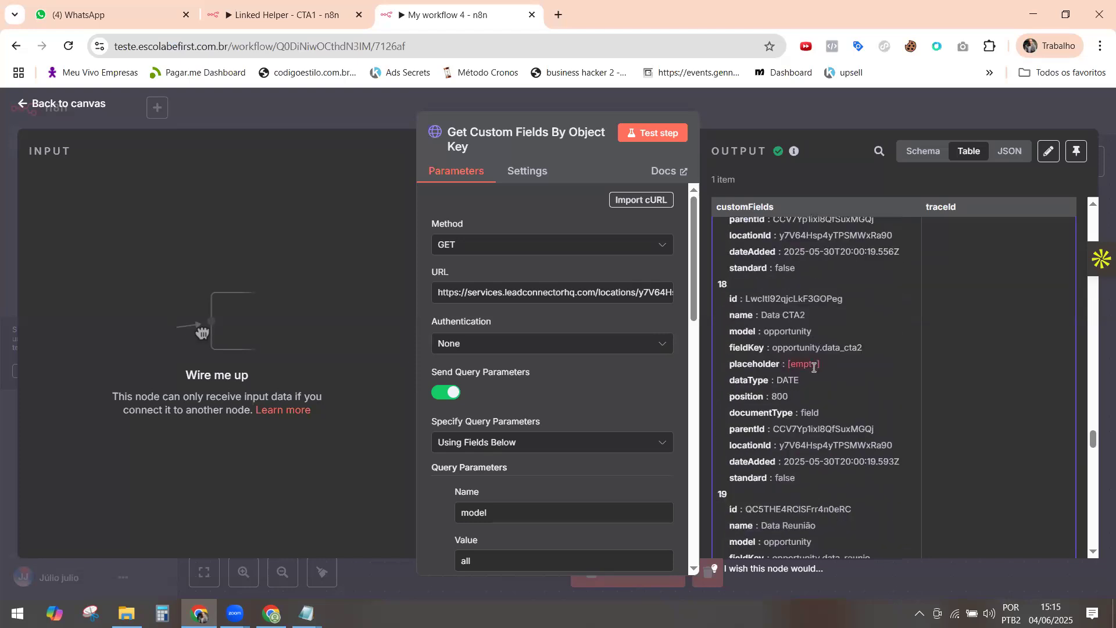
{"action": "scroll", "coordinate": [813, 368], "scroll_direction": "down", "scroll_amount": 6}
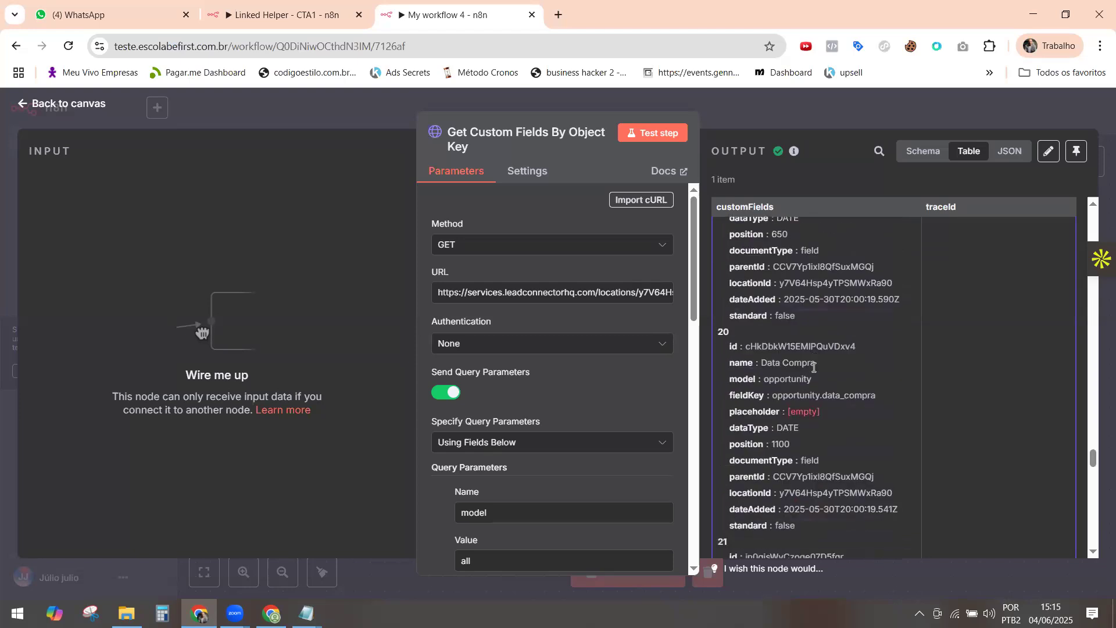
{"action": "scroll", "coordinate": [814, 367], "scroll_direction": "down", "scroll_amount": 4}
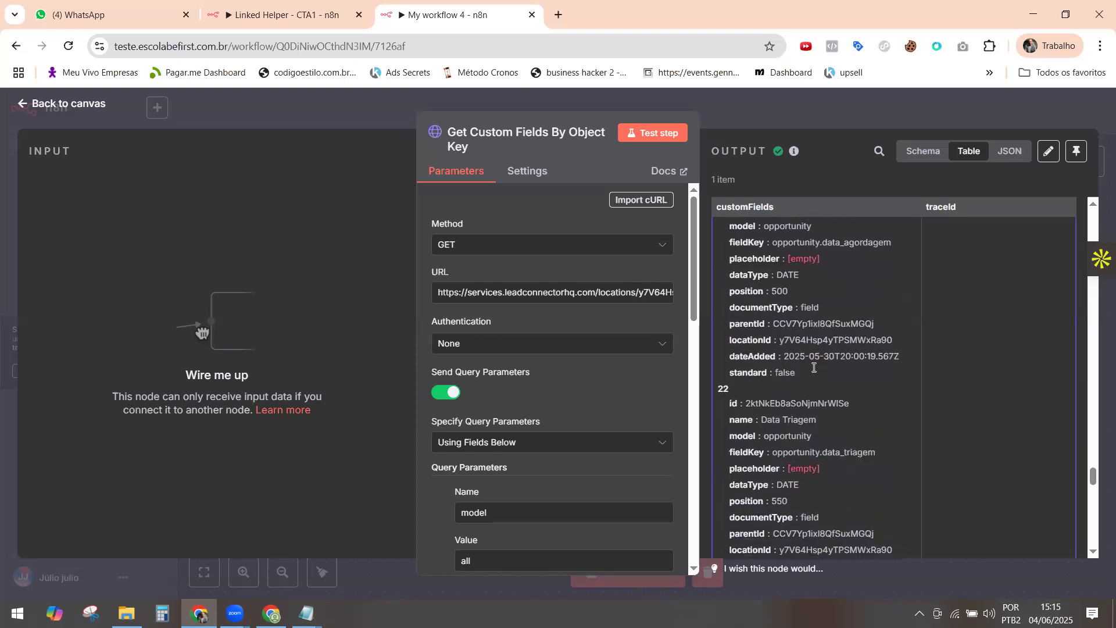
{"action": "scroll", "coordinate": [814, 366], "scroll_direction": "down", "scroll_amount": 9}
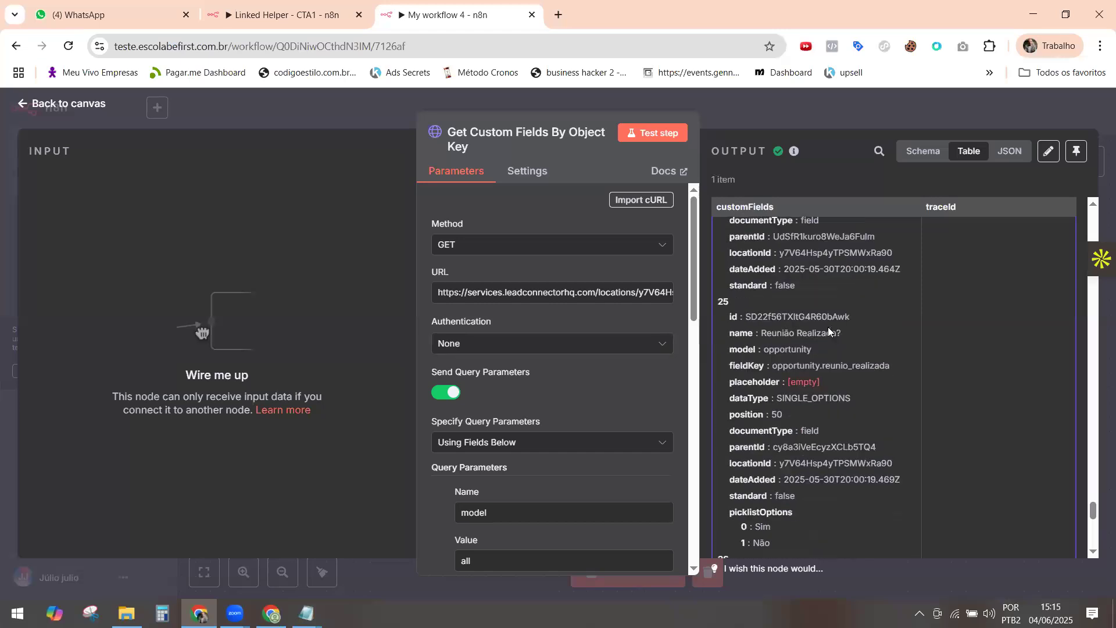
{"action": "scroll", "coordinate": [820, 346], "scroll_direction": "down", "scroll_amount": 8}
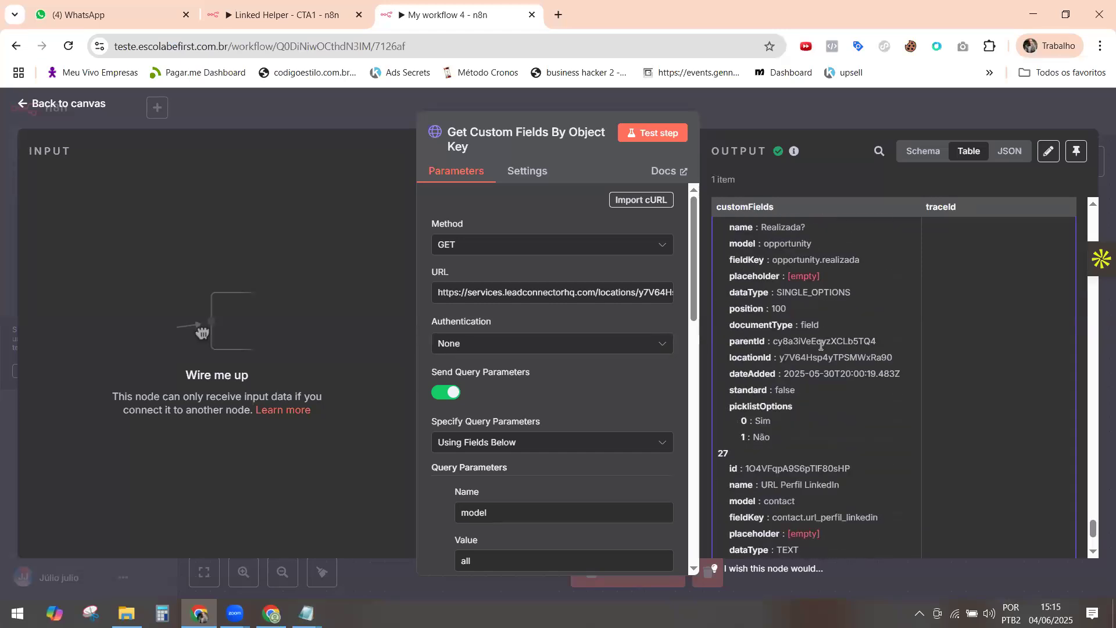
{"action": "scroll", "coordinate": [820, 345], "scroll_direction": "down", "scroll_amount": 2}
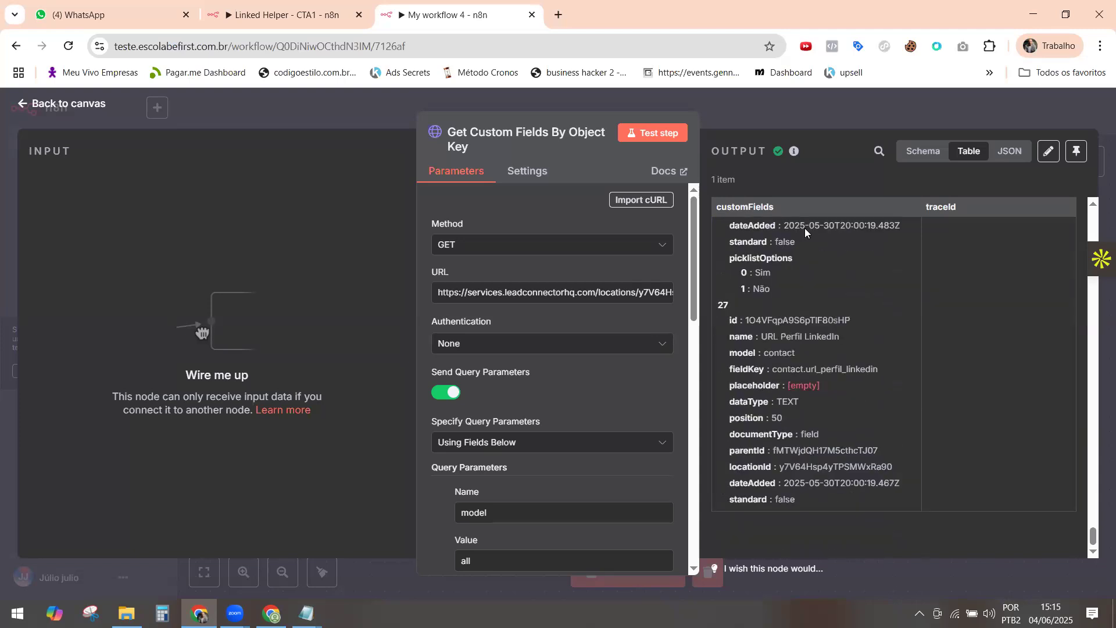
Check the company description key in the Update contact JSON against My workflow 4's custom fields output, rereading the fields from last to first.
{"action": "left_click", "coordinate": [304, 13]}
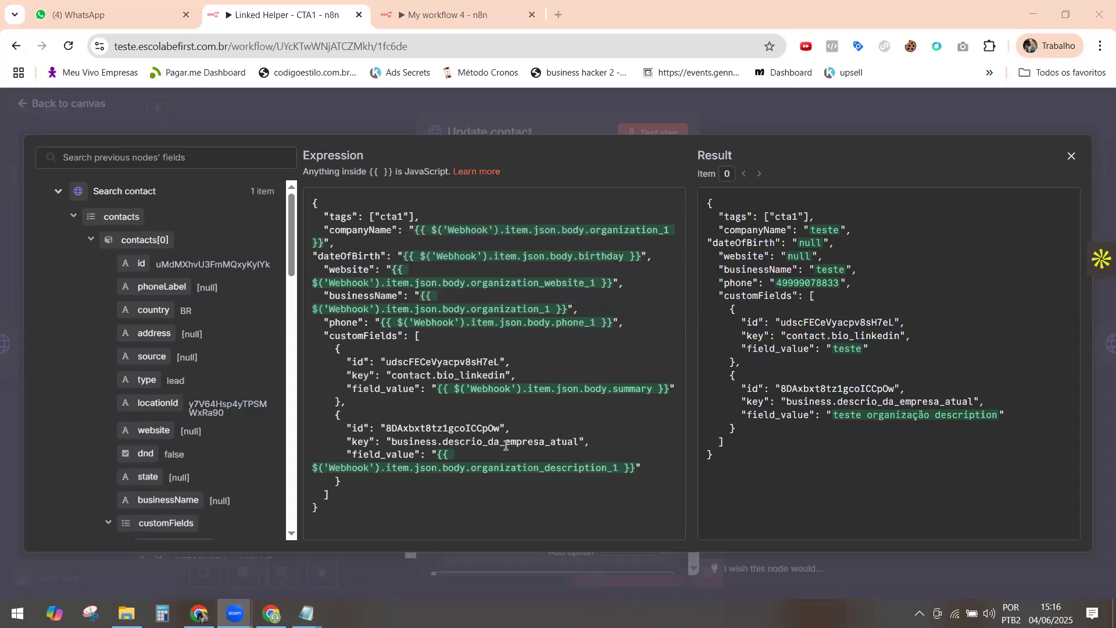
{"action": "left_click", "coordinate": [437, 16]}
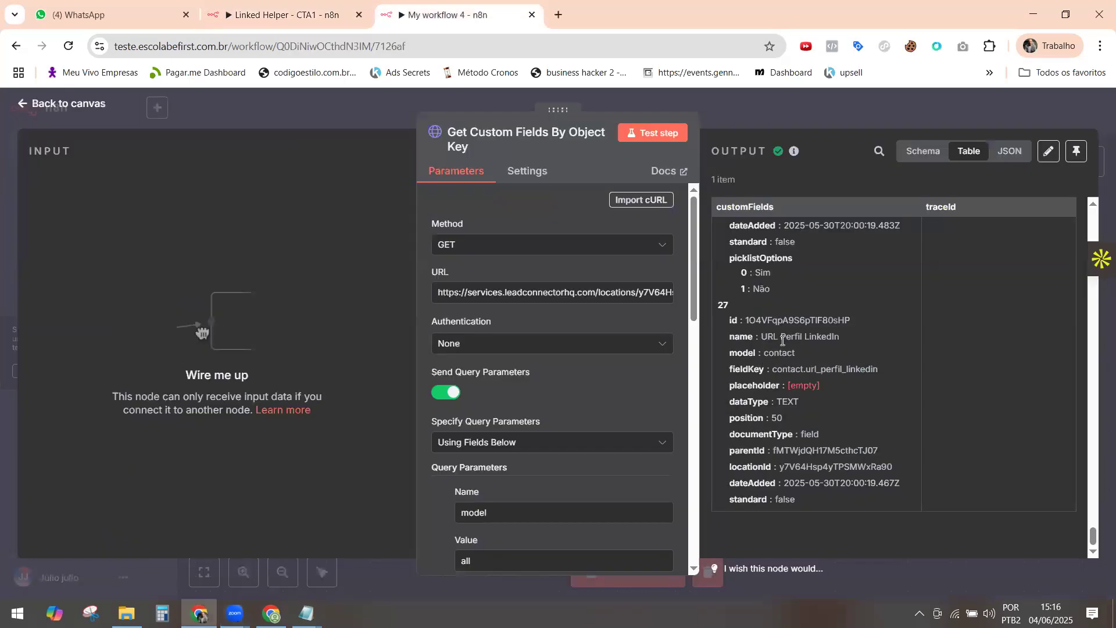
{"action": "scroll", "coordinate": [847, 300], "scroll_direction": "up", "scroll_amount": 5}
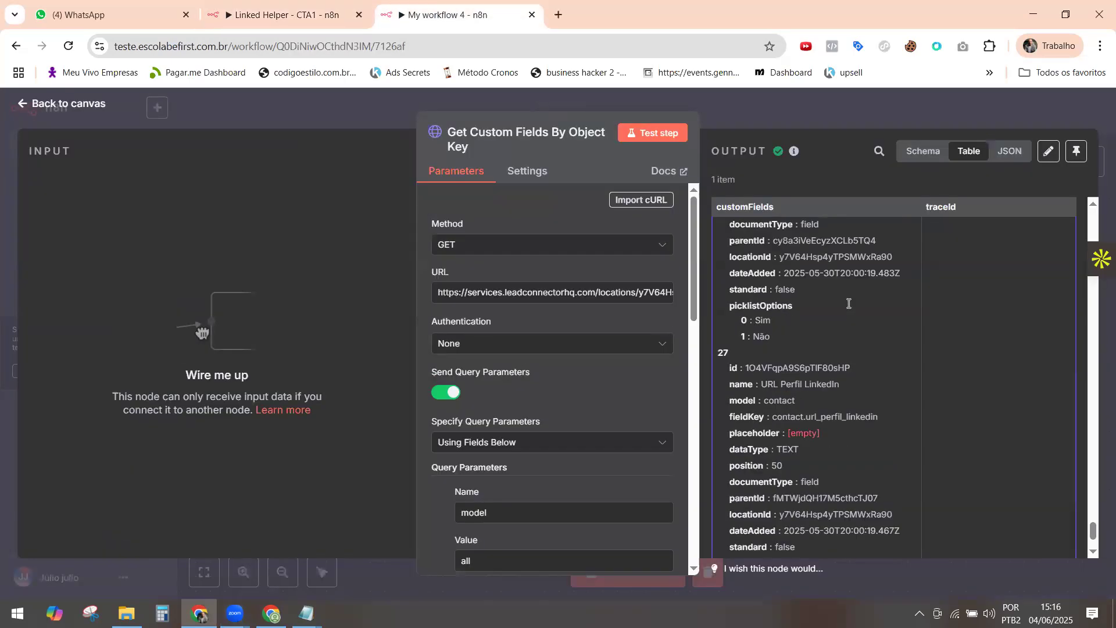
{"action": "scroll", "coordinate": [849, 303], "scroll_direction": "up", "scroll_amount": 3}
{"action": "double_click", "coordinate": [846, 311]}
{"action": "scroll", "coordinate": [848, 312], "scroll_direction": "up", "scroll_amount": 3}
{"action": "scroll", "coordinate": [848, 314], "scroll_direction": "up", "scroll_amount": 8}
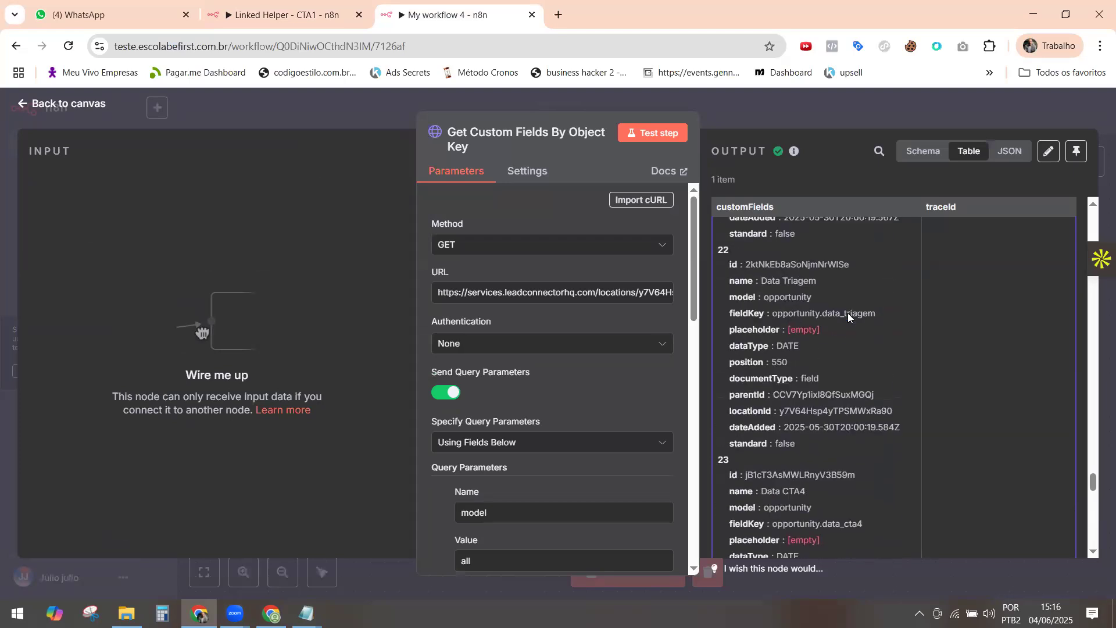
{"action": "scroll", "coordinate": [848, 313], "scroll_direction": "up", "scroll_amount": 8}
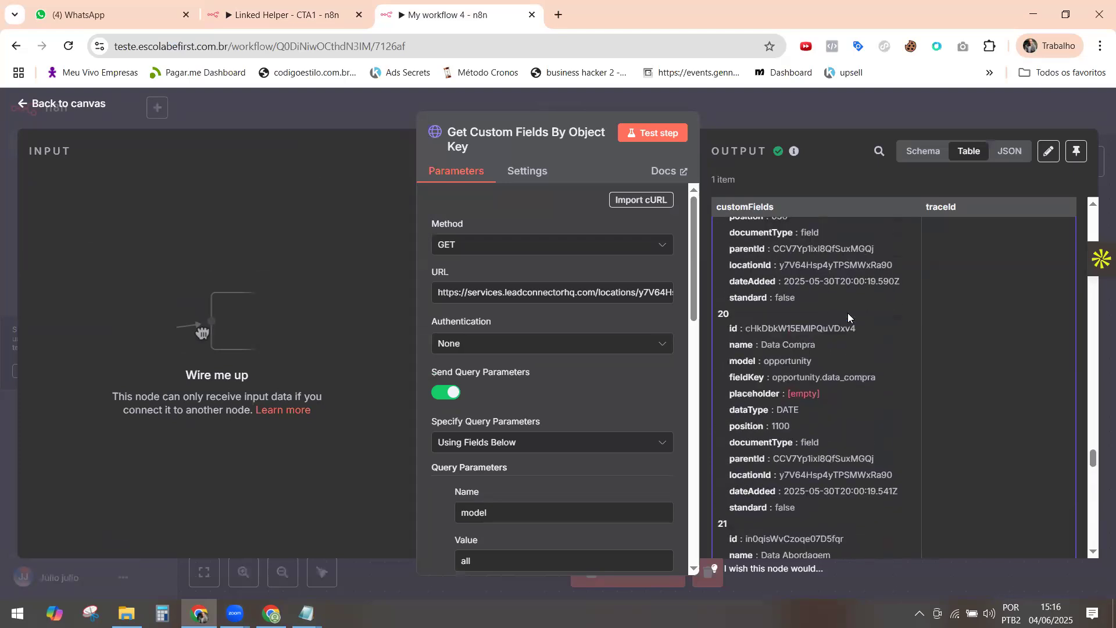
{"action": "scroll", "coordinate": [830, 347], "scroll_direction": "up", "scroll_amount": 6}
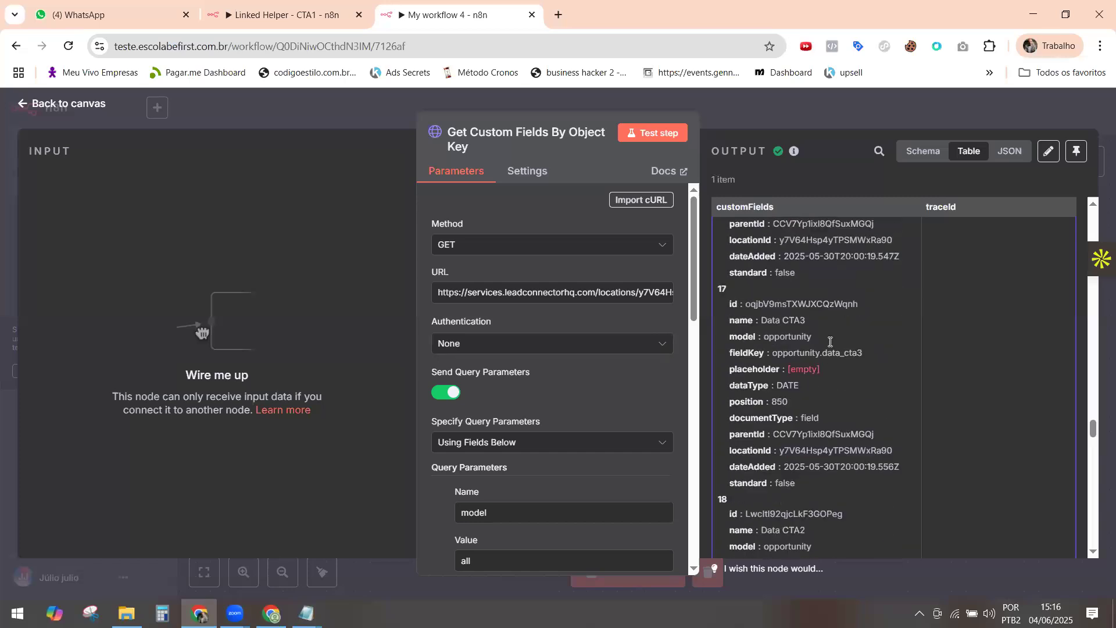
{"action": "scroll", "coordinate": [830, 346], "scroll_direction": "up", "scroll_amount": 6}
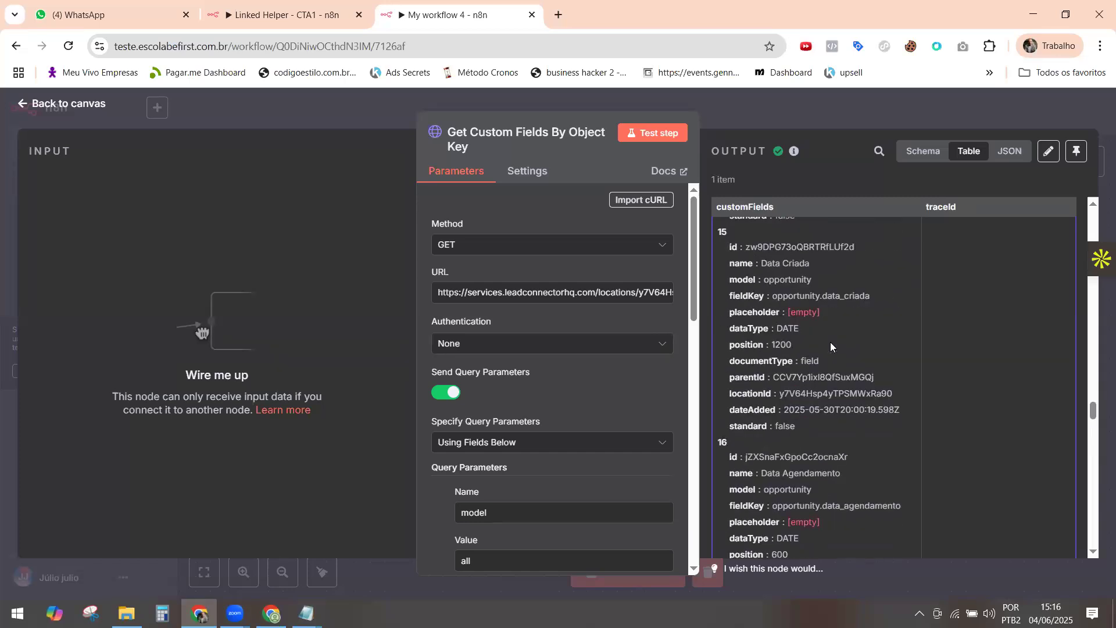
{"action": "scroll", "coordinate": [830, 347], "scroll_direction": "up", "scroll_amount": 6}
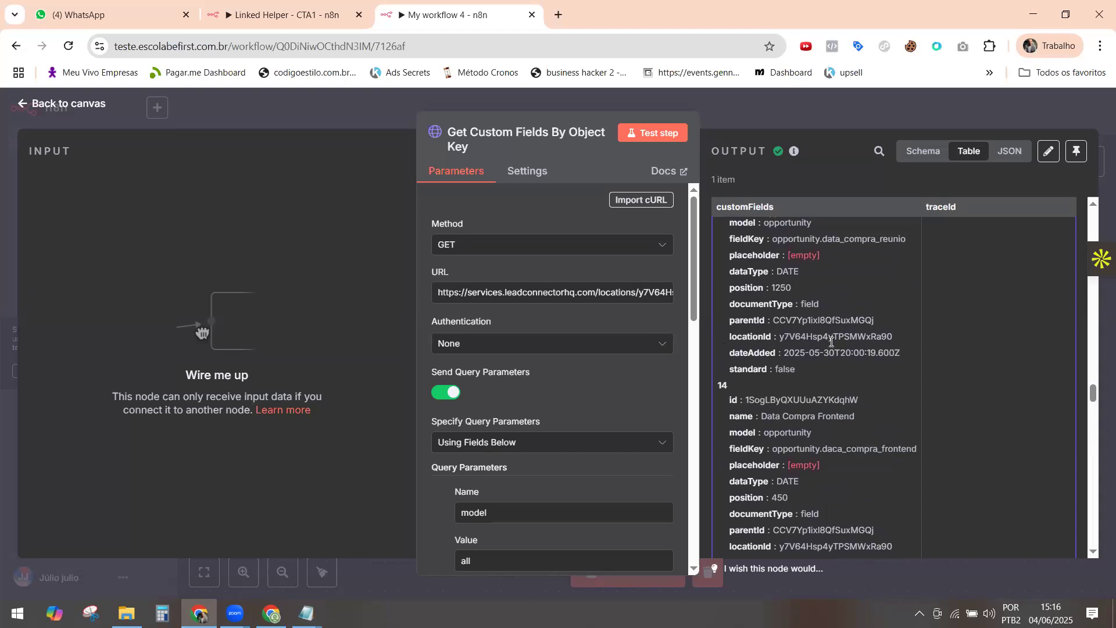
{"action": "scroll", "coordinate": [831, 342], "scroll_direction": "up", "scroll_amount": 6}
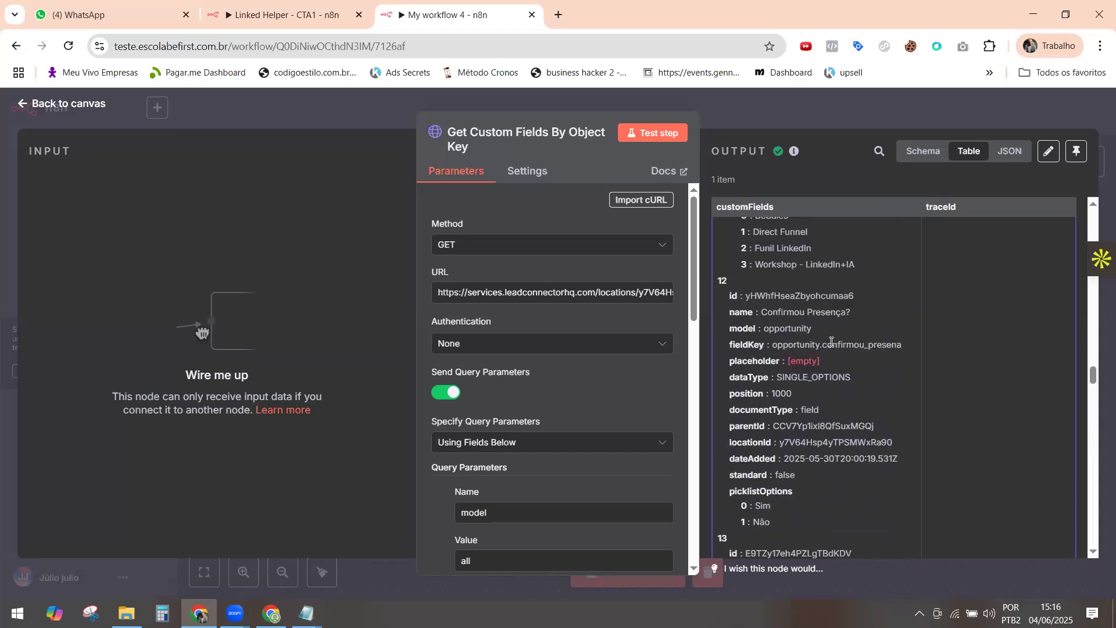
{"action": "scroll", "coordinate": [834, 355], "scroll_direction": "up", "scroll_amount": 4}
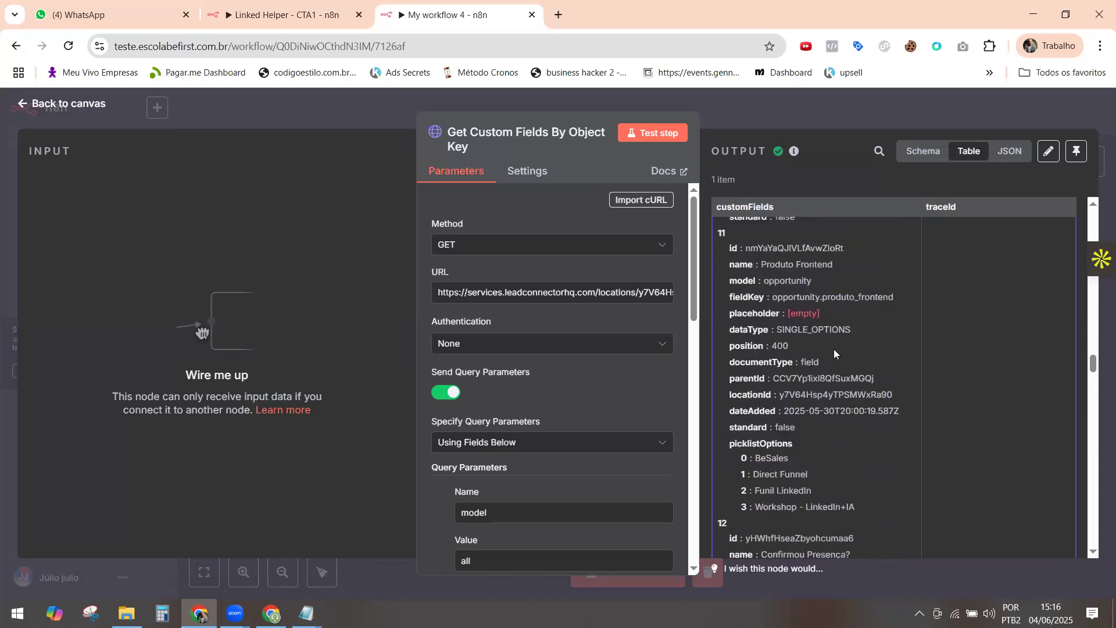
{"action": "scroll", "coordinate": [834, 349], "scroll_direction": "up", "scroll_amount": 8}
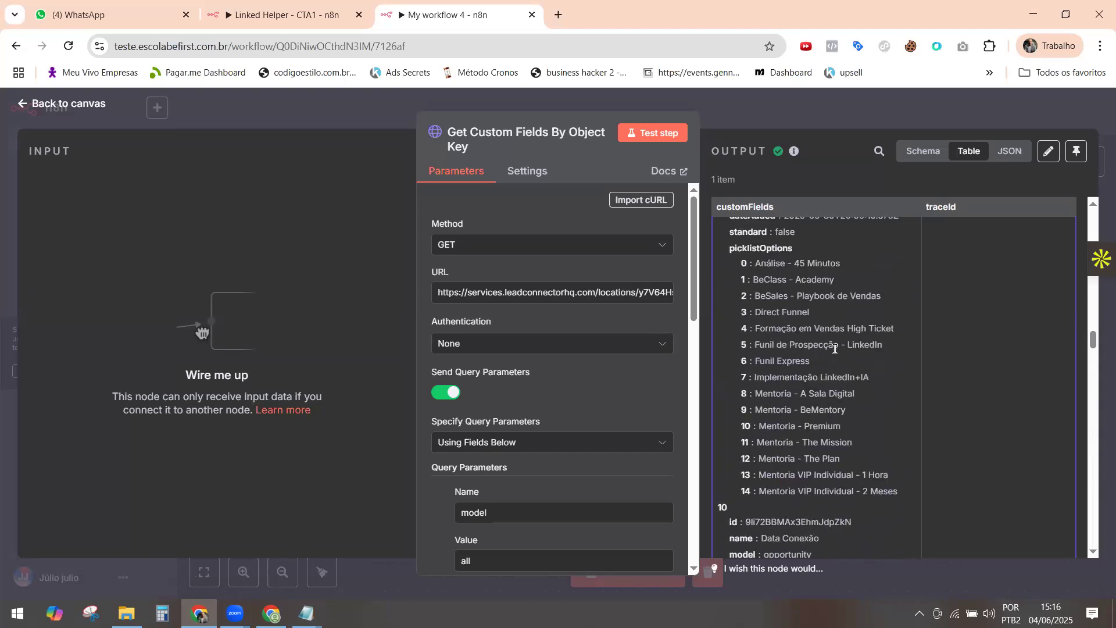
{"action": "scroll", "coordinate": [835, 348], "scroll_direction": "up", "scroll_amount": 4}
{"action": "scroll", "coordinate": [834, 348], "scroll_direction": "up", "scroll_amount": 6}
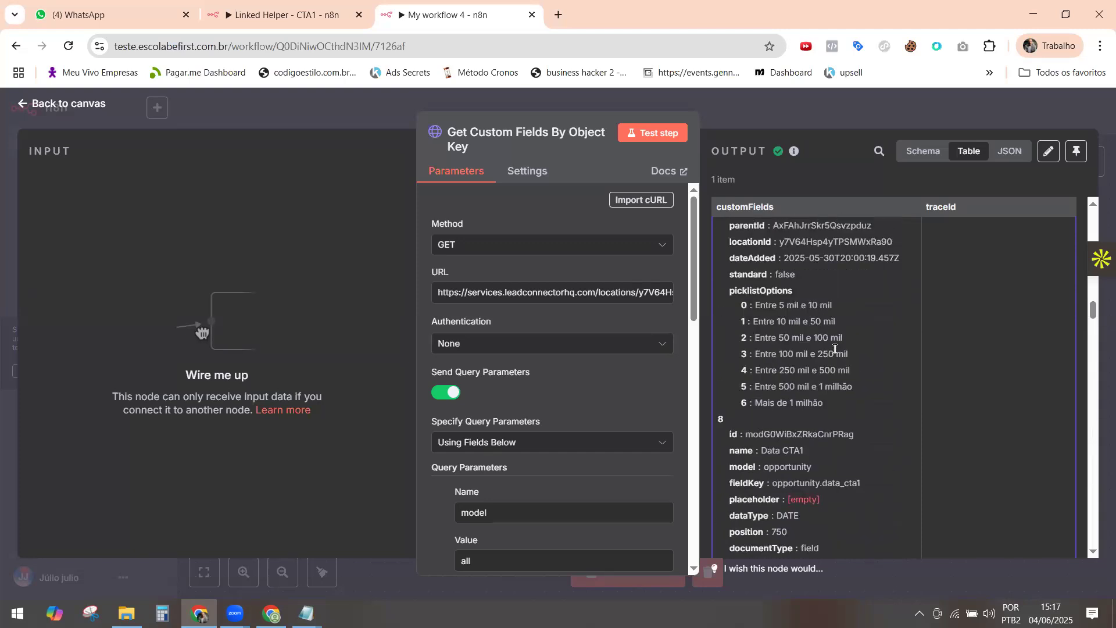
{"action": "scroll", "coordinate": [828, 447], "scroll_direction": "up", "scroll_amount": 4}
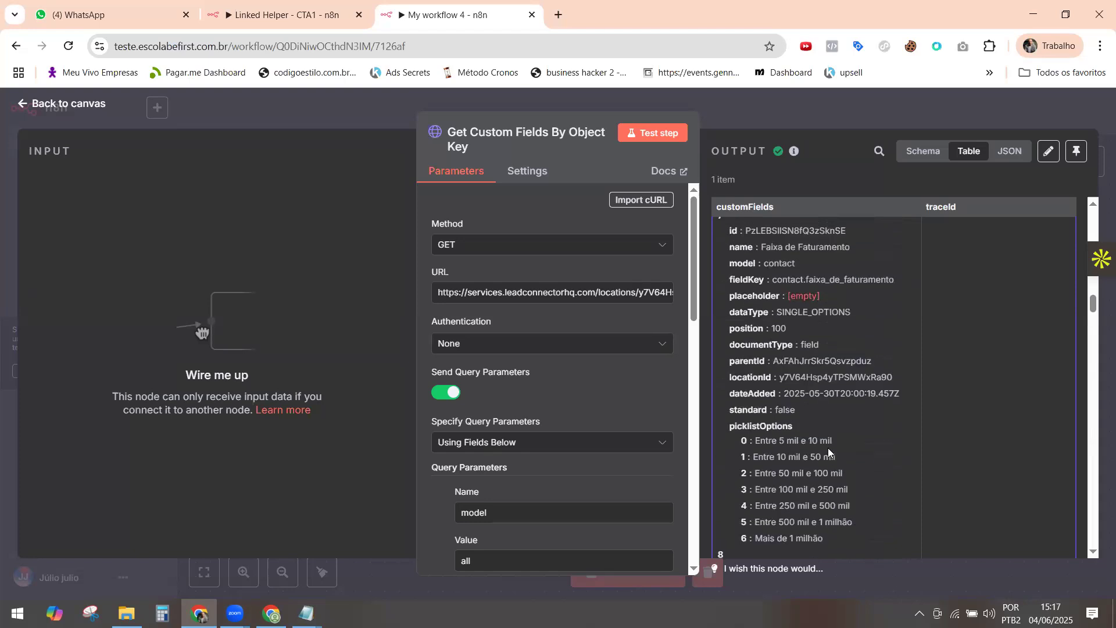
{"action": "scroll", "coordinate": [803, 384], "scroll_direction": "up", "scroll_amount": 6}
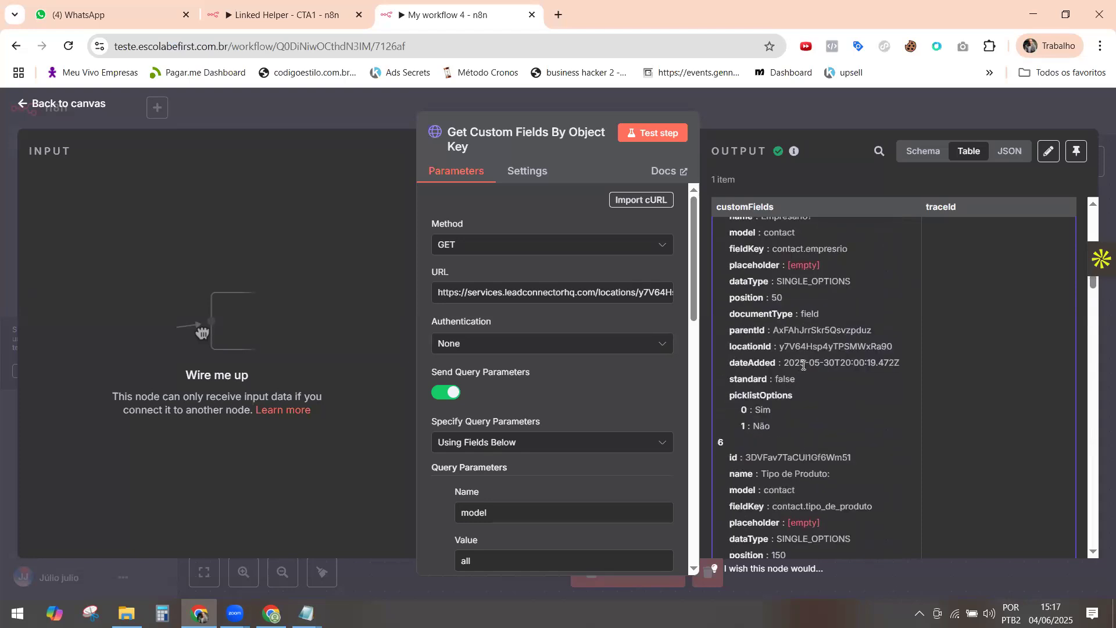
{"action": "scroll", "coordinate": [801, 367], "scroll_direction": "up", "scroll_amount": 2}
{"action": "scroll", "coordinate": [803, 365], "scroll_direction": "up", "scroll_amount": 4}
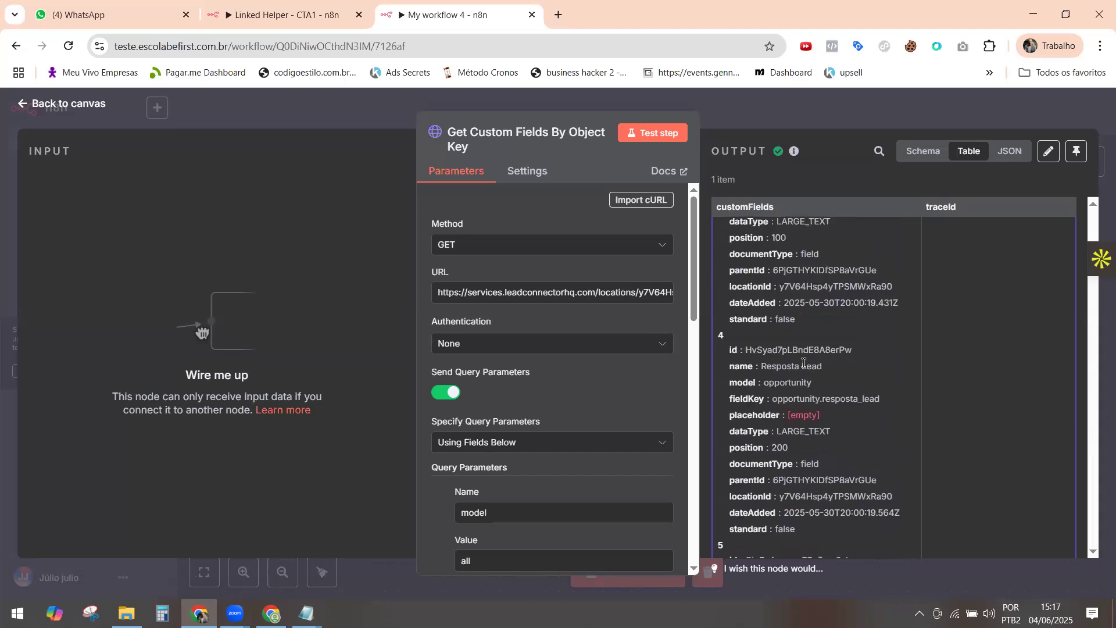
{"action": "scroll", "coordinate": [822, 368], "scroll_direction": "up", "scroll_amount": 2}
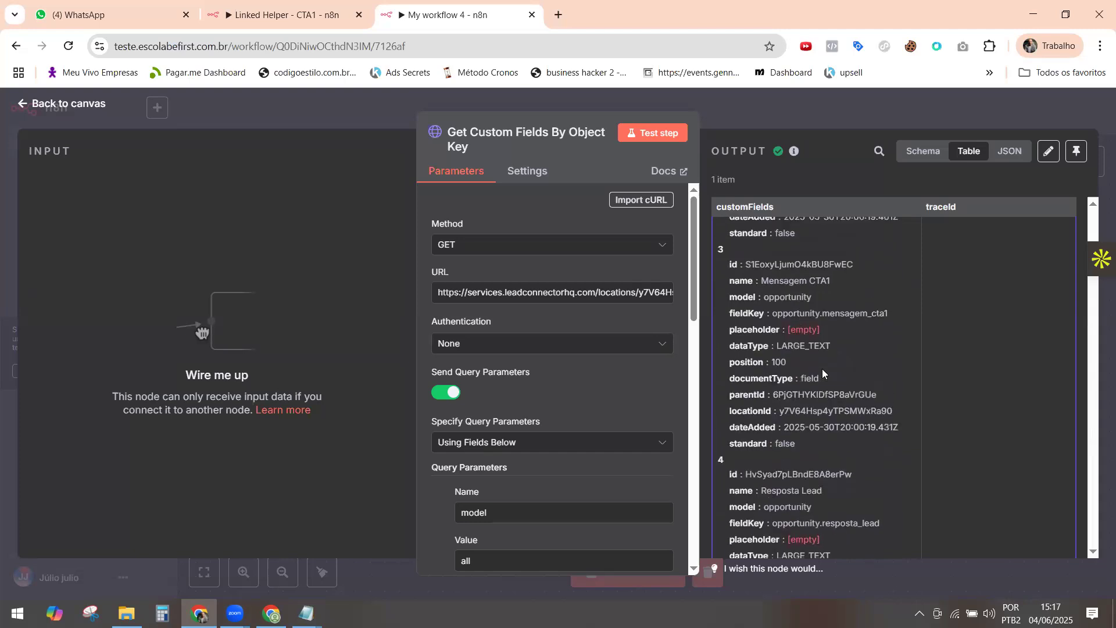
{"action": "scroll", "coordinate": [822, 369], "scroll_direction": "up", "scroll_amount": 6}
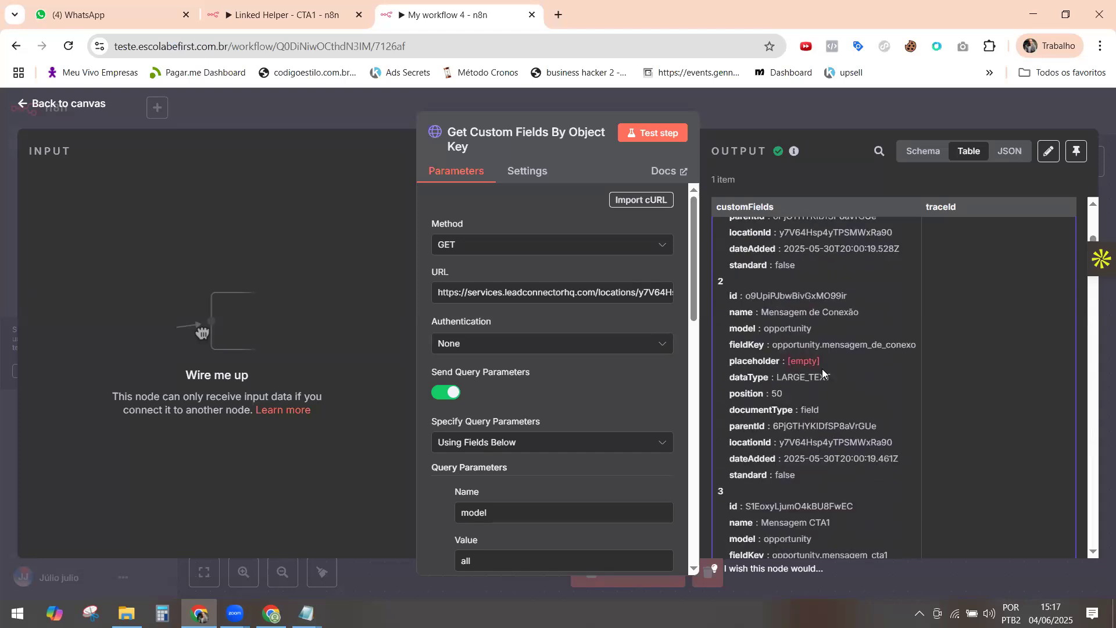
{"action": "scroll", "coordinate": [823, 368], "scroll_direction": "up", "scroll_amount": 2}
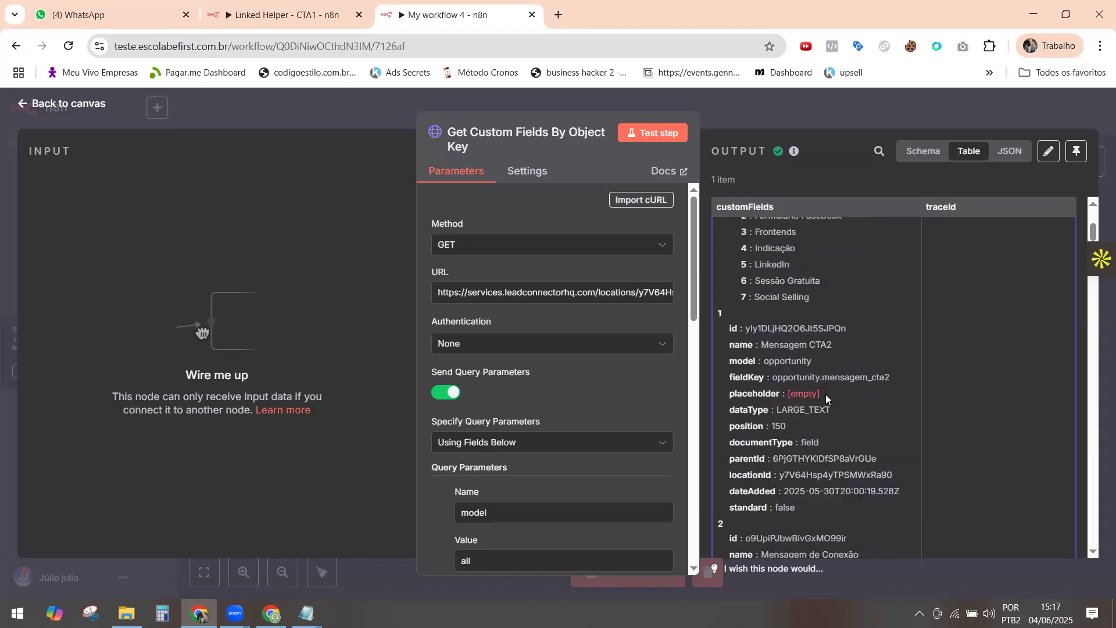
{"action": "scroll", "coordinate": [826, 398], "scroll_direction": "up", "scroll_amount": 4}
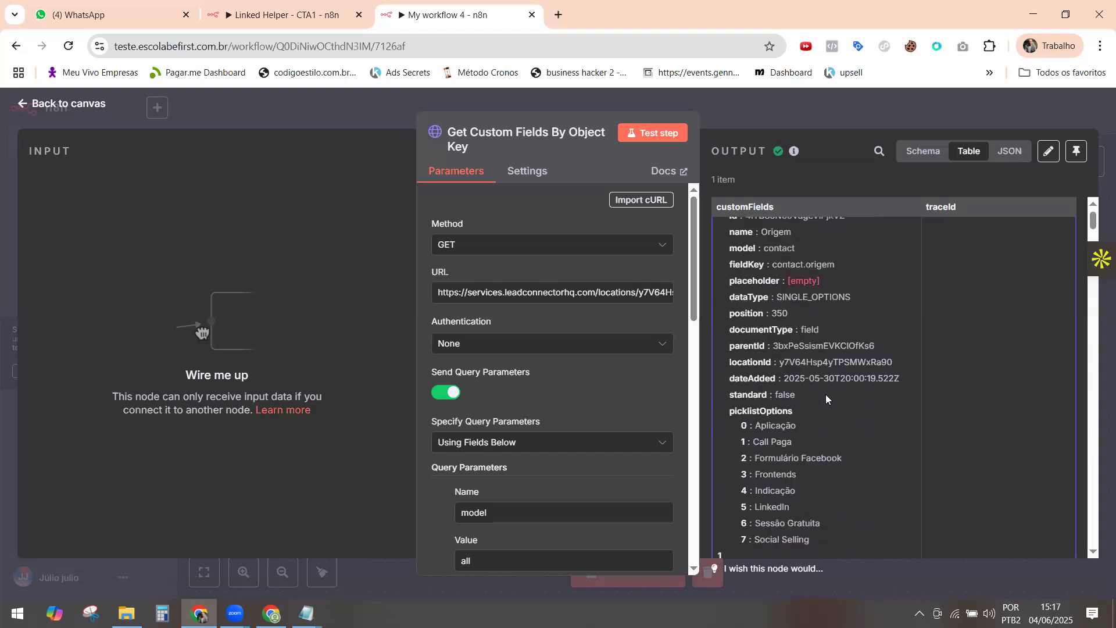
{"action": "scroll", "coordinate": [826, 394], "scroll_direction": "up", "scroll_amount": 1}
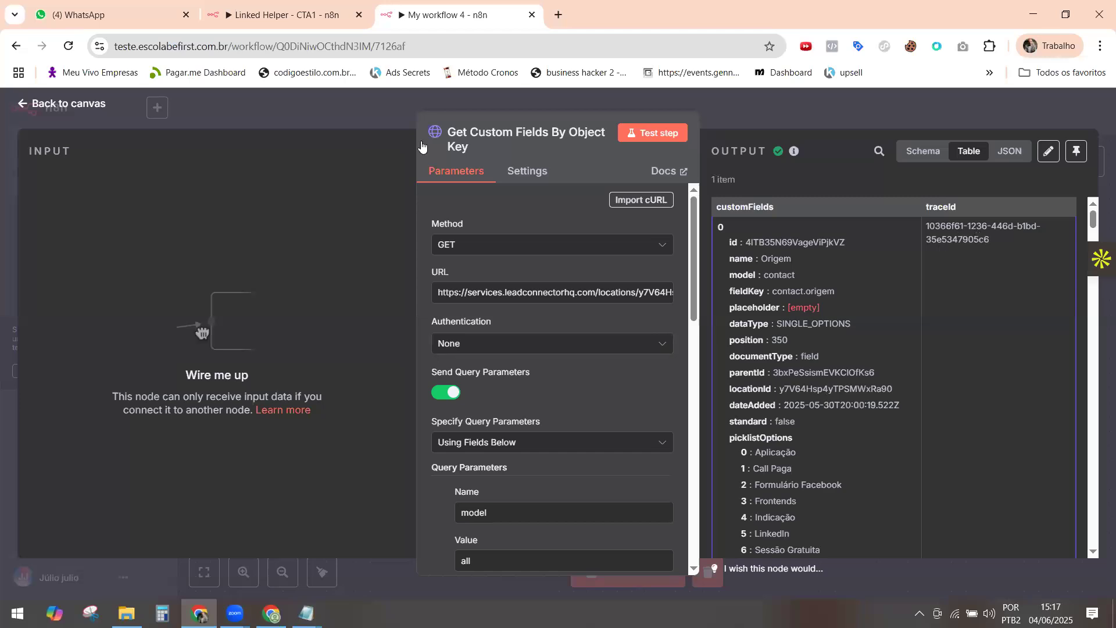
In the Linked Helper - CTA1 workflow, delete the business.descrio_da_empresa_atual custom field block from the Update contact JSON and return to the canvas.
{"action": "left_click", "coordinate": [297, 18]}
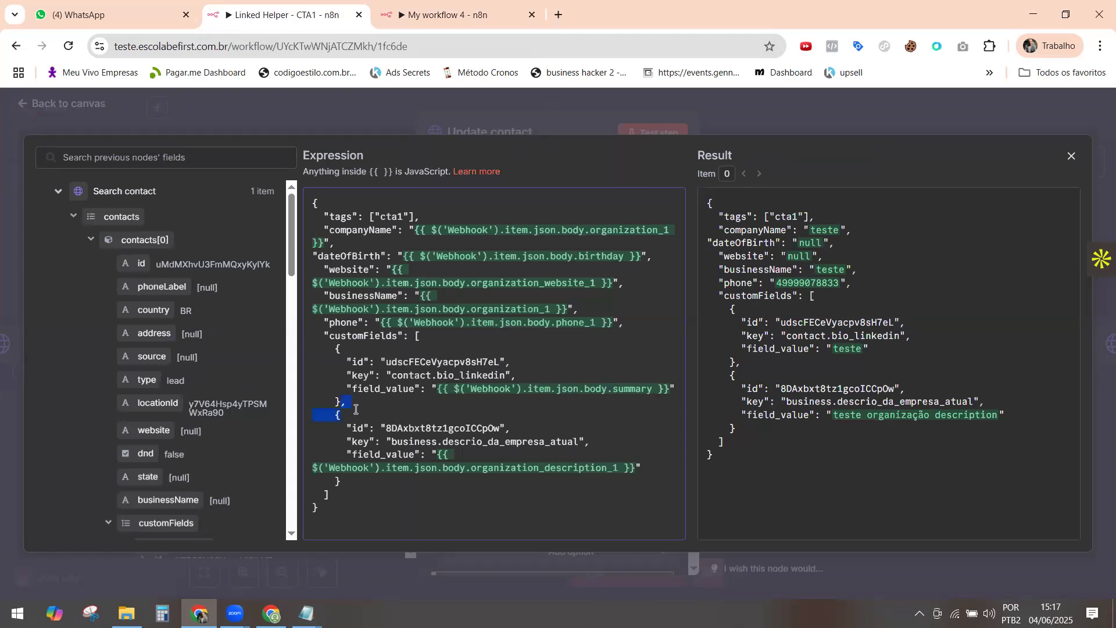
{"action": "left_click_drag", "start_coordinate": [369, 430], "coordinate": [344, 487]}
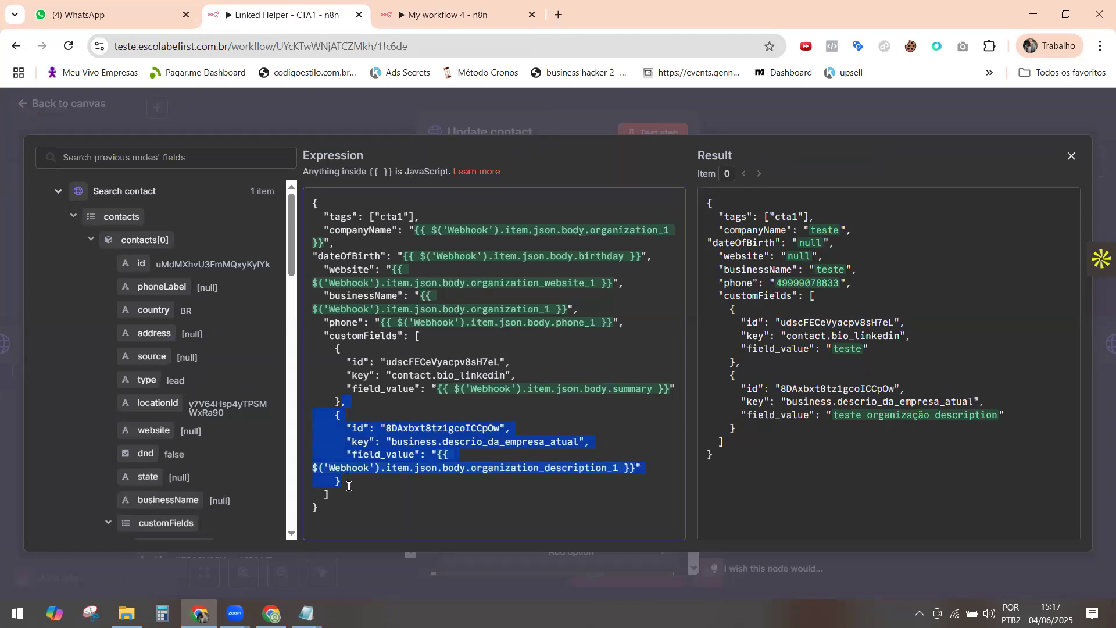
{"action": "key", "text": "BackSpace"}
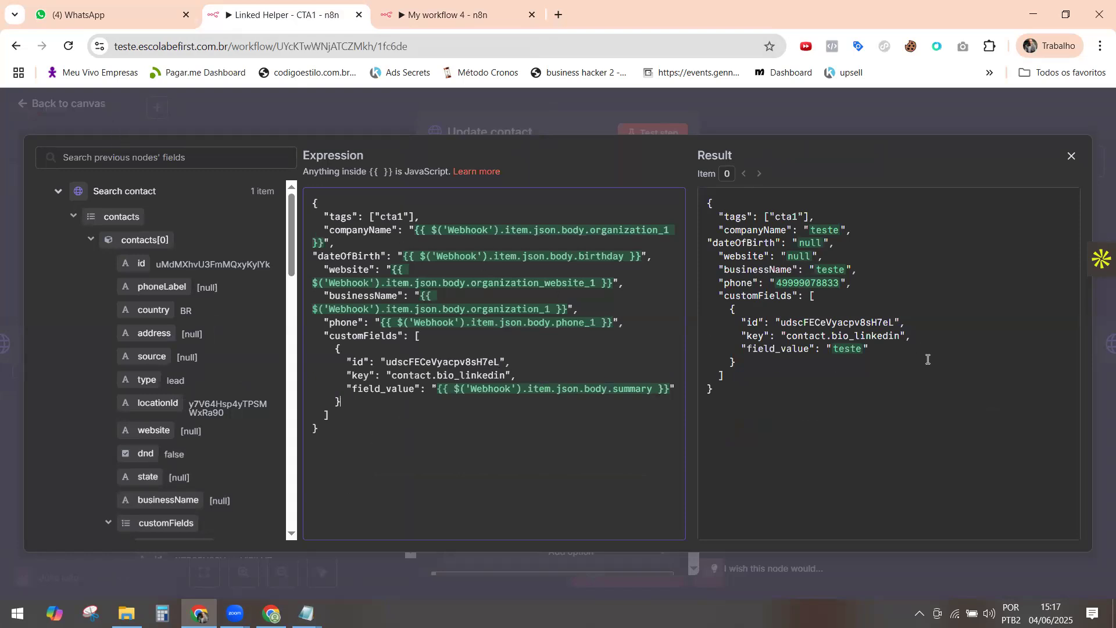
{"action": "left_click", "coordinate": [1073, 158]}
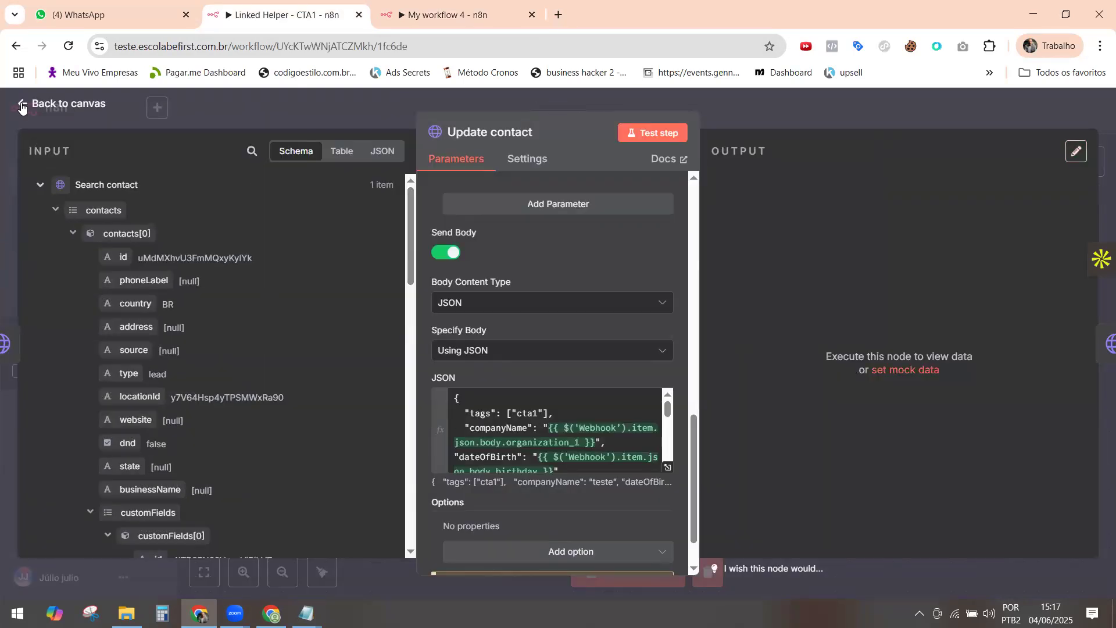
{"action": "left_click", "coordinate": [21, 108]}
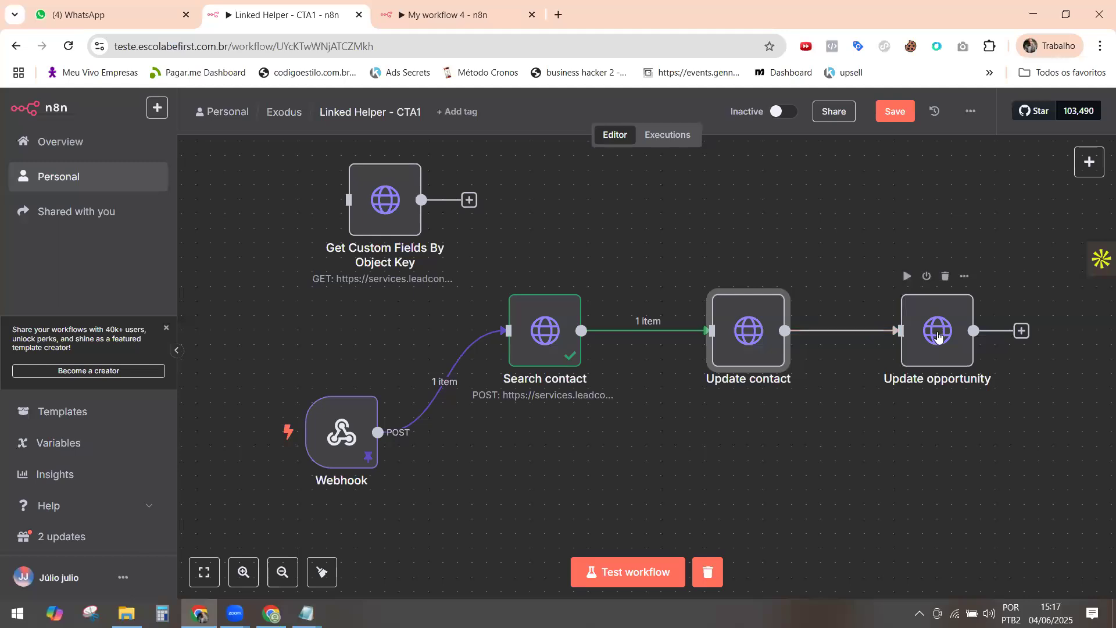
Open the Update opportunity node and expand its JSON body in the full expression editor.
{"action": "left_click", "coordinate": [938, 335]}
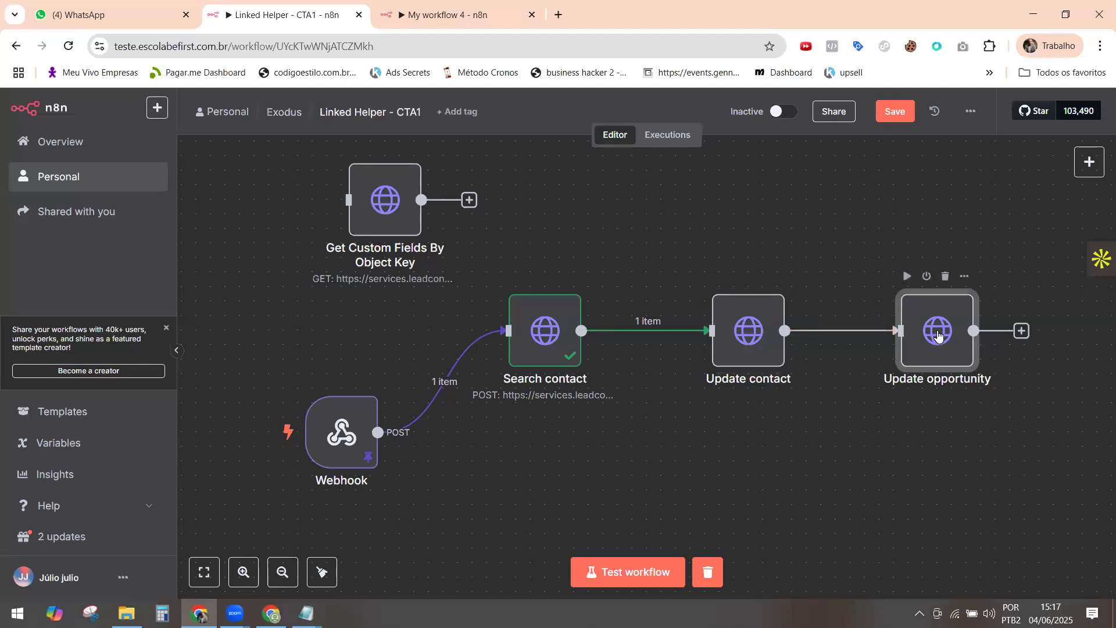
{"action": "key", "text": "Return"}
{"action": "scroll", "coordinate": [600, 342], "scroll_direction": "down", "scroll_amount": 12}
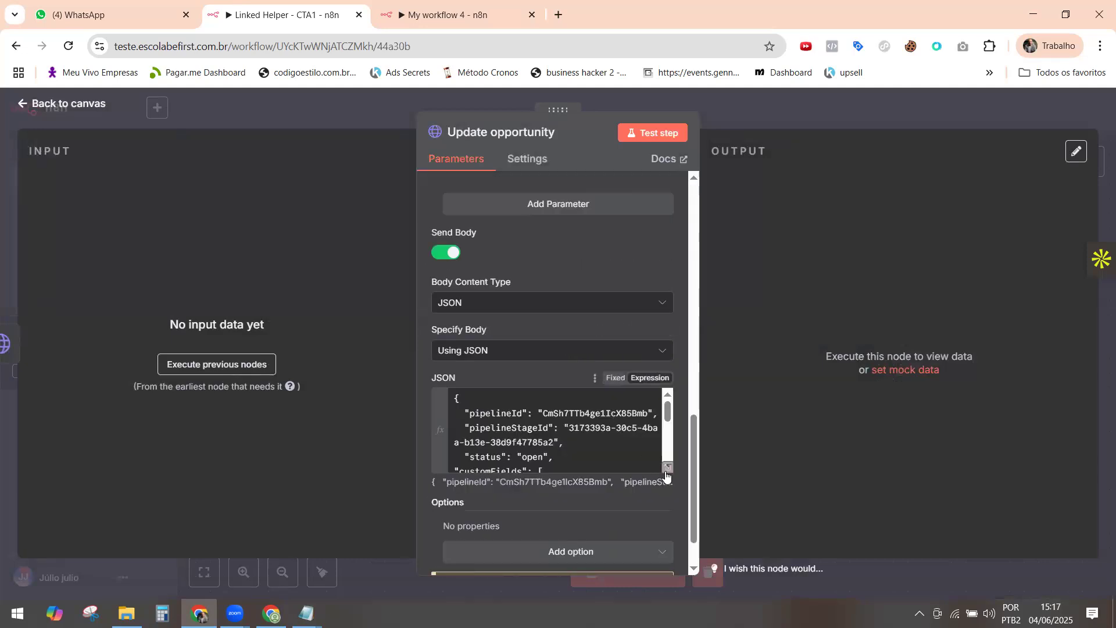
{"action": "left_click", "coordinate": [668, 467]}
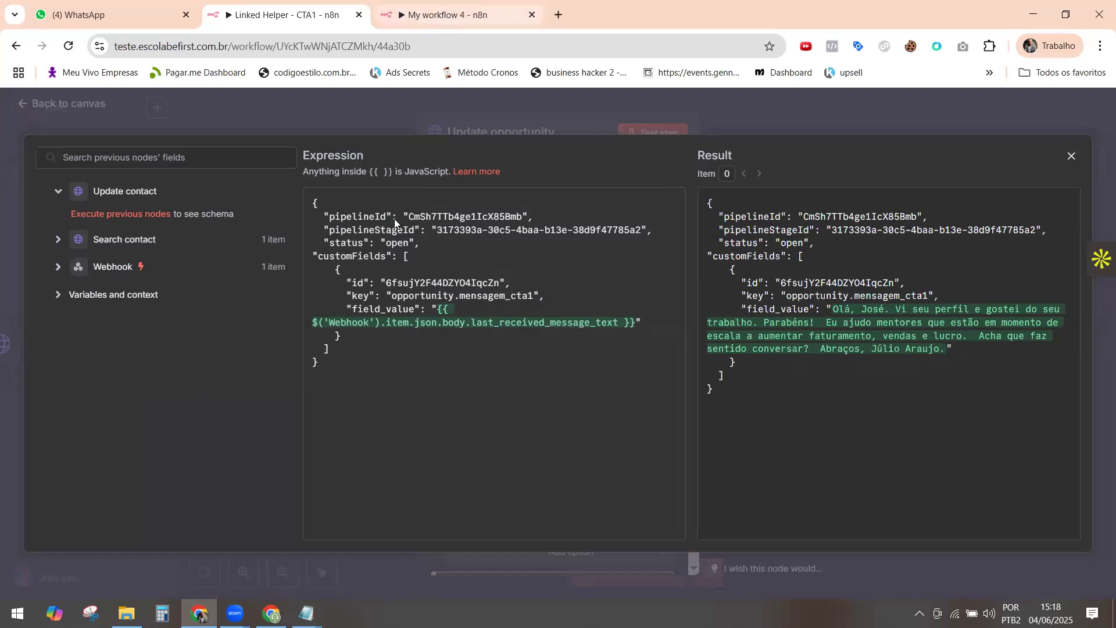
In My workflow 4, find the Mensagem CTA1 field in the Get Custom Fields By Object Key output and copy its id.
{"action": "key", "text": "ctrl+Tab"}
{"action": "scroll", "coordinate": [822, 375], "scroll_direction": "down", "scroll_amount": 6}
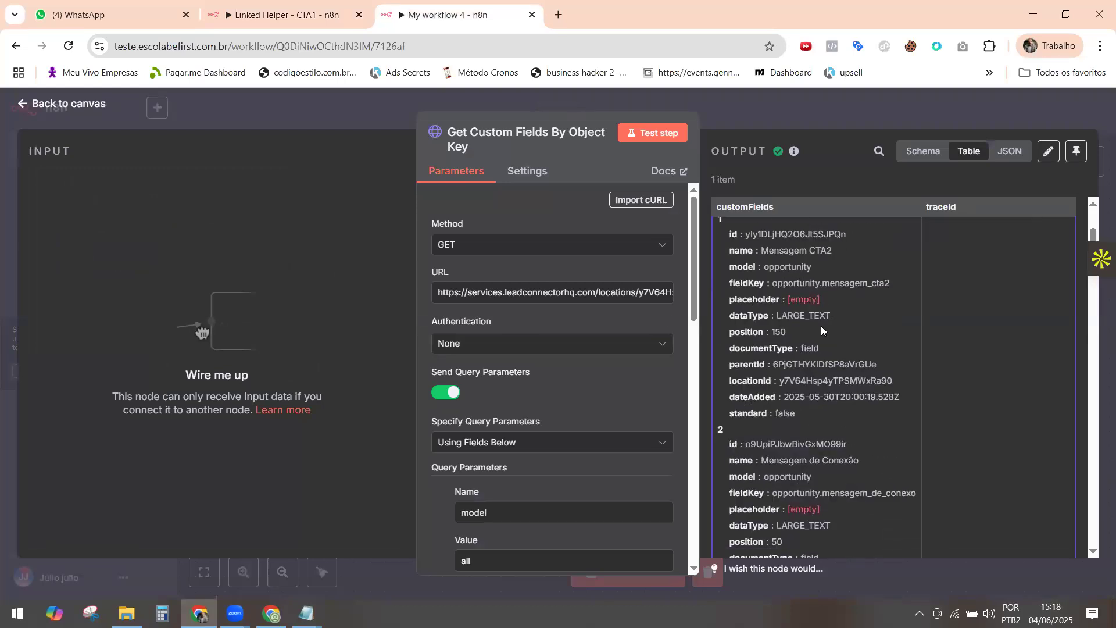
{"action": "scroll", "coordinate": [823, 328], "scroll_direction": "down", "scroll_amount": 4}
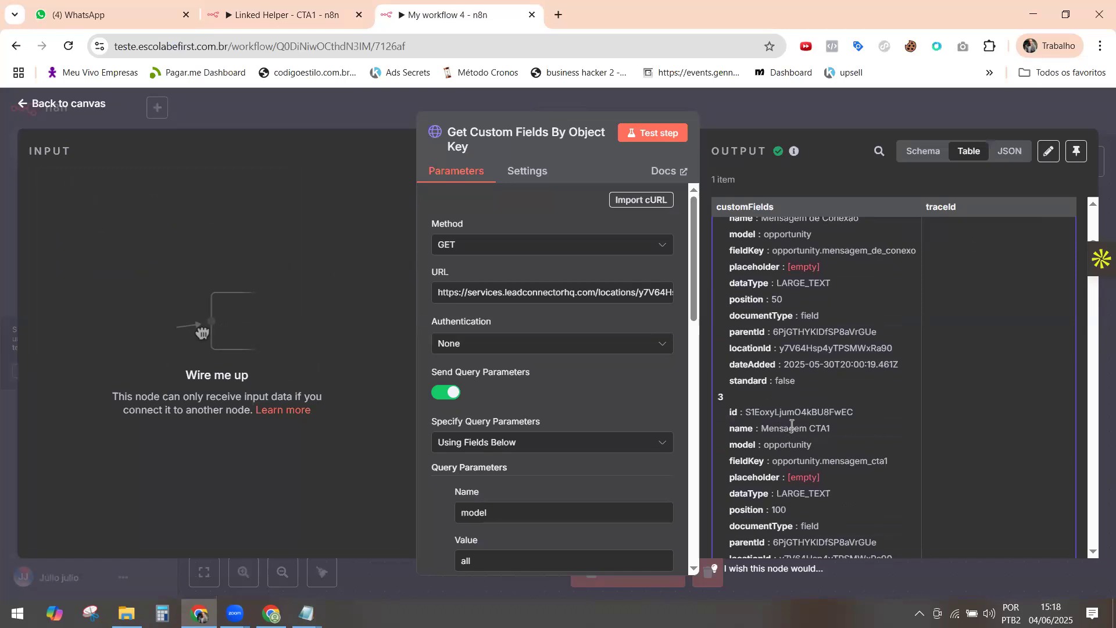
{"action": "left_click_drag", "start_coordinate": [747, 412], "coordinate": [848, 410]}
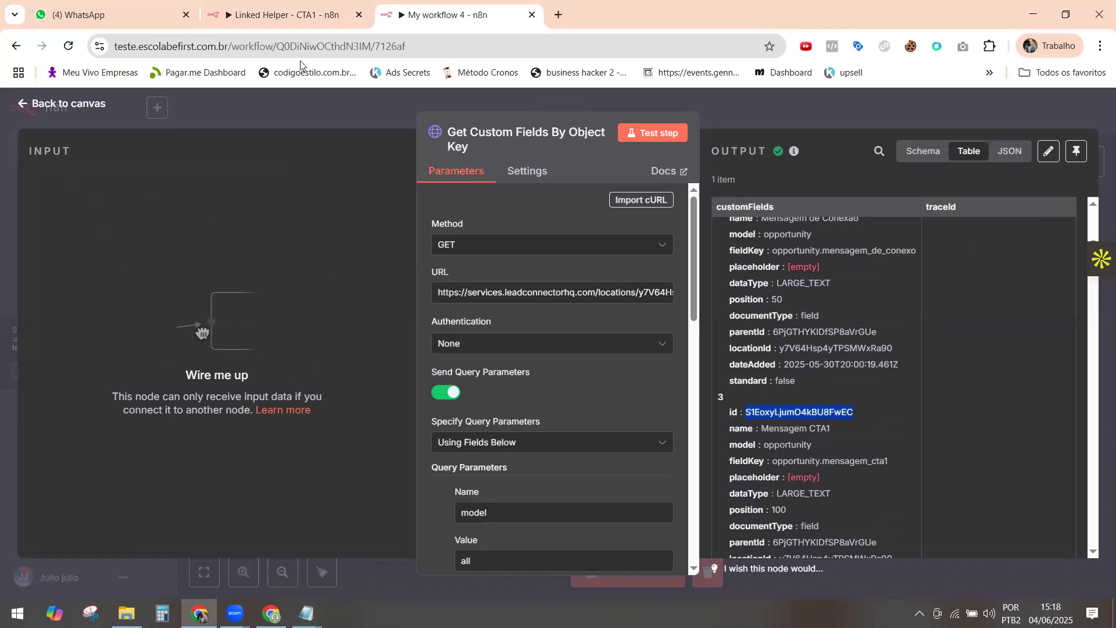
Back in the Linked Helper - CTA1 workflow, replace the opportunity.mensagem_cta1 id in the Update opportunity JSON with S1EoxyLjumO4kBU8FwEC and return to the canvas.
{"action": "left_click", "coordinate": [289, 17]}
{"action": "double_click", "coordinate": [404, 283]}
{"action": "type", "text": "S1EoxyLjumO4kBU8FwEC"}
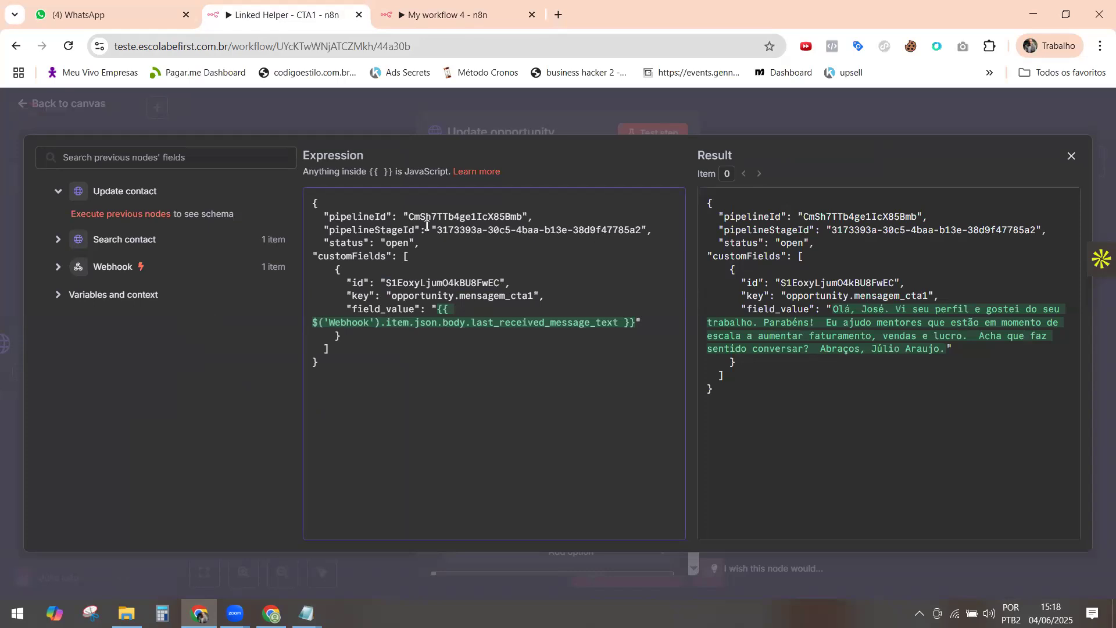
{"action": "left_click", "coordinate": [1074, 157]}
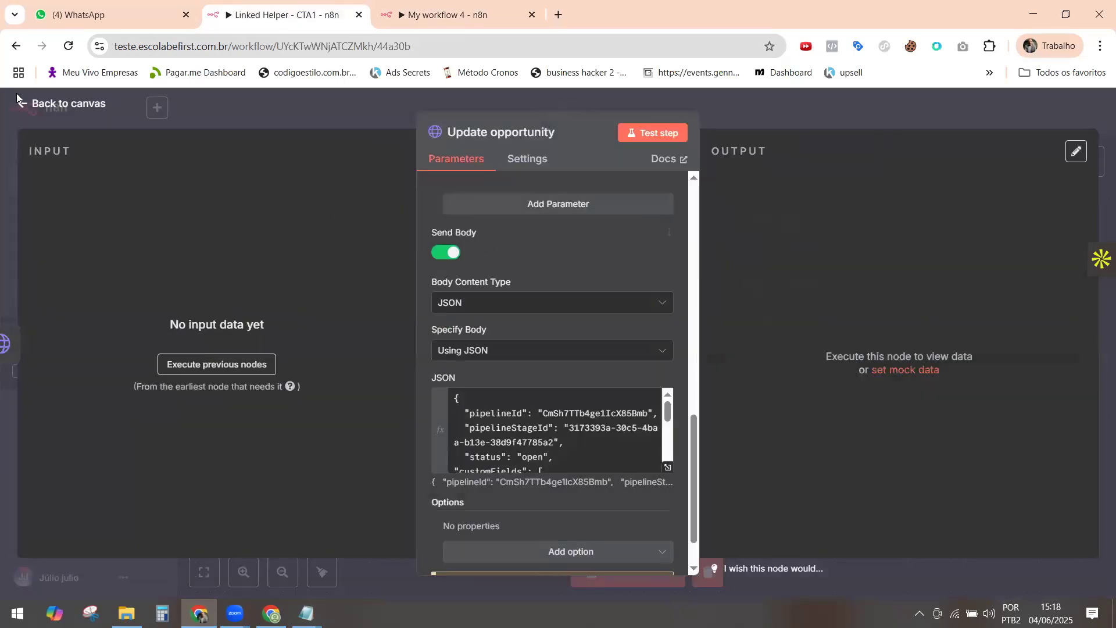
{"action": "left_click", "coordinate": [29, 108]}
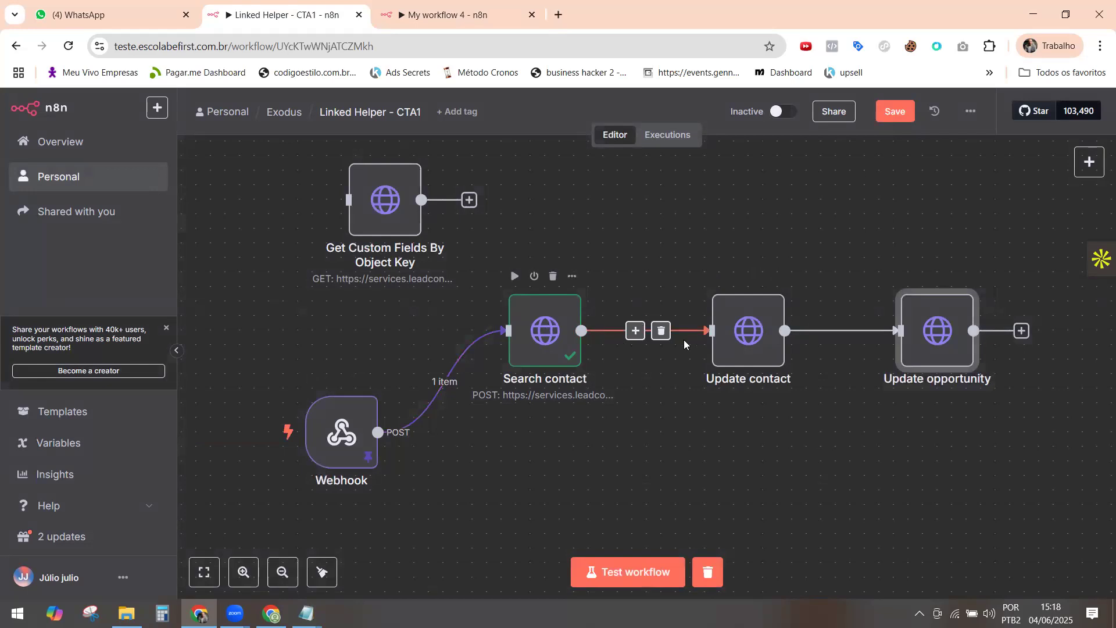
Check the JSON body of the Update contact node, return to the canvas and execute that node.
{"action": "left_click", "coordinate": [746, 332]}
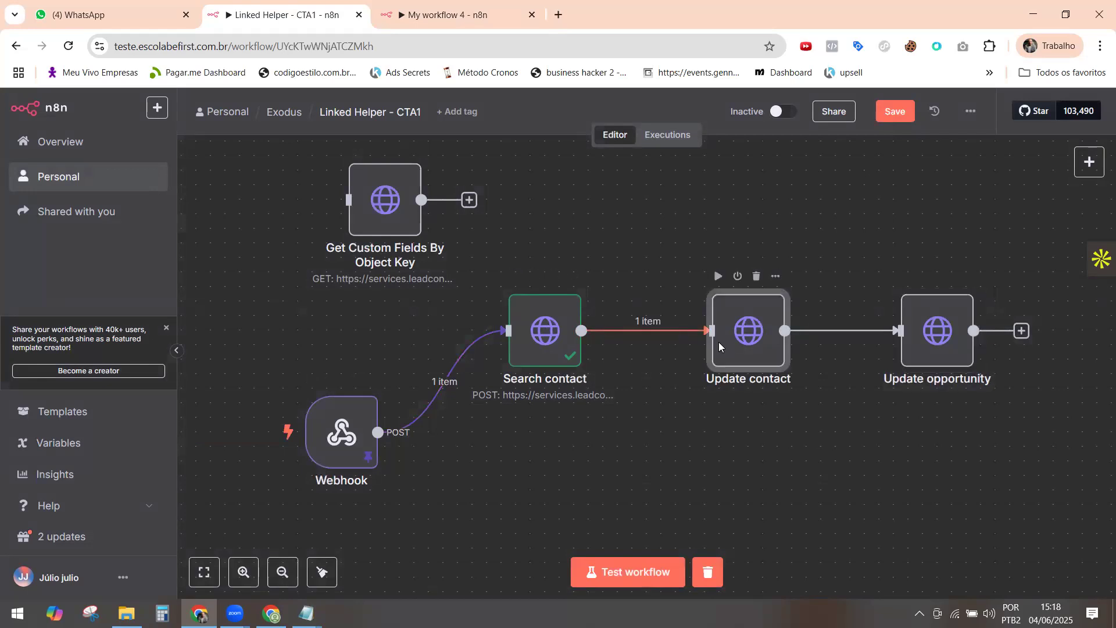
{"action": "double_click", "coordinate": [736, 339]}
{"action": "scroll", "coordinate": [560, 333], "scroll_direction": "down", "scroll_amount": 5}
{"action": "scroll", "coordinate": [559, 332], "scroll_direction": "down", "scroll_amount": 10}
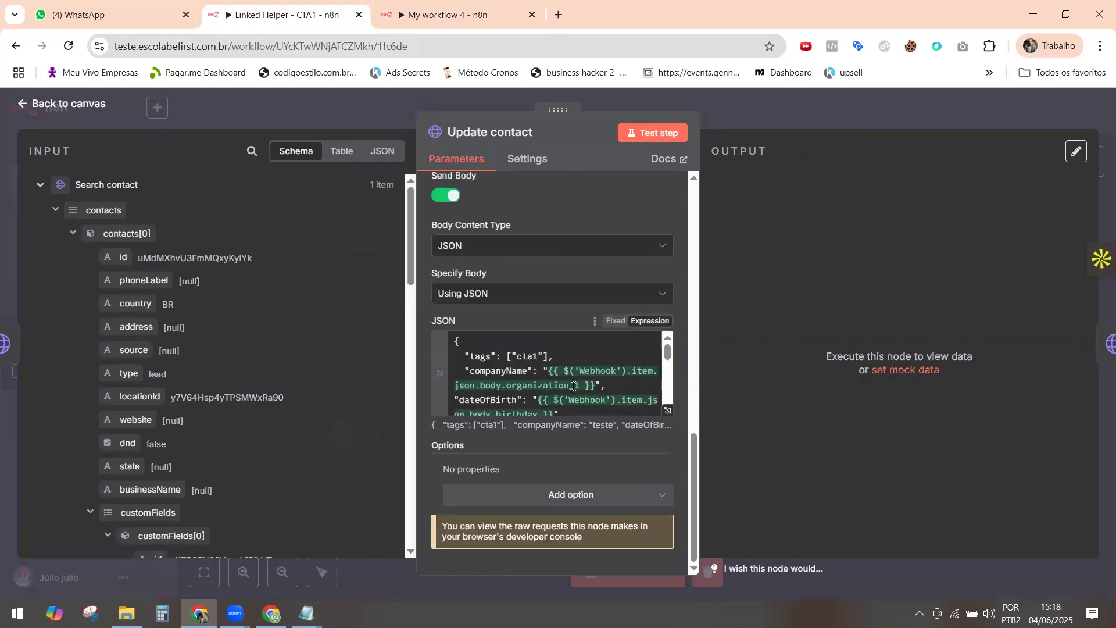
{"action": "scroll", "coordinate": [574, 386], "scroll_direction": "down", "scroll_amount": 5}
{"action": "scroll", "coordinate": [575, 385], "scroll_direction": "up", "scroll_amount": 5}
{"action": "left_click", "coordinate": [36, 108]}
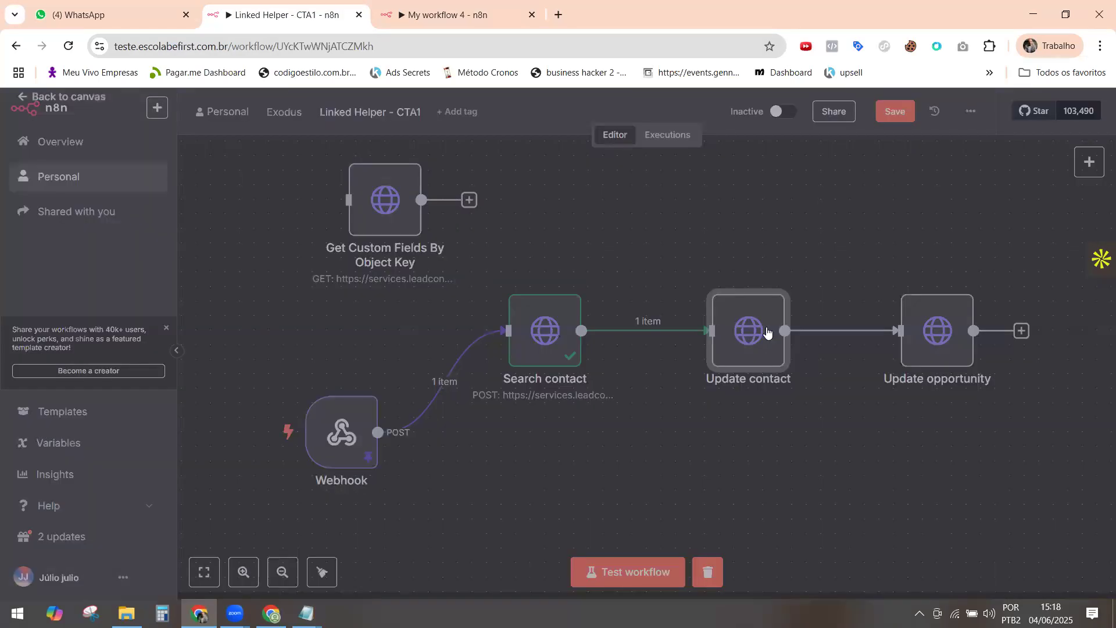
{"action": "left_click", "coordinate": [718, 277]}
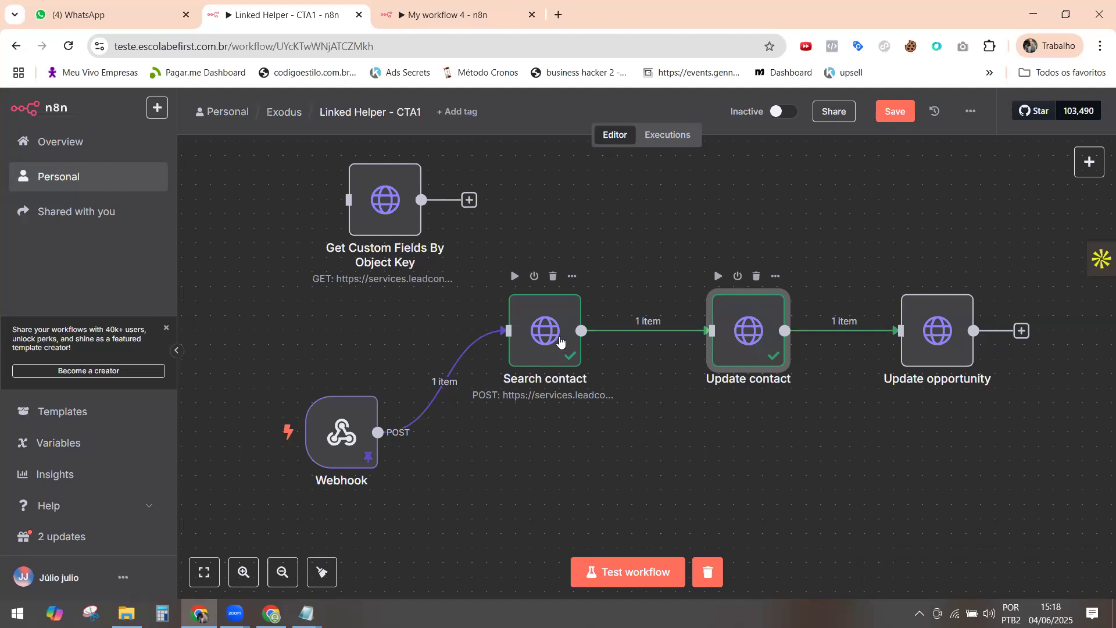
Open the Search contact node and review its JSON body from the locationId to the email filter.
{"action": "left_click", "coordinate": [560, 342]}
{"action": "double_click", "coordinate": [560, 336]}
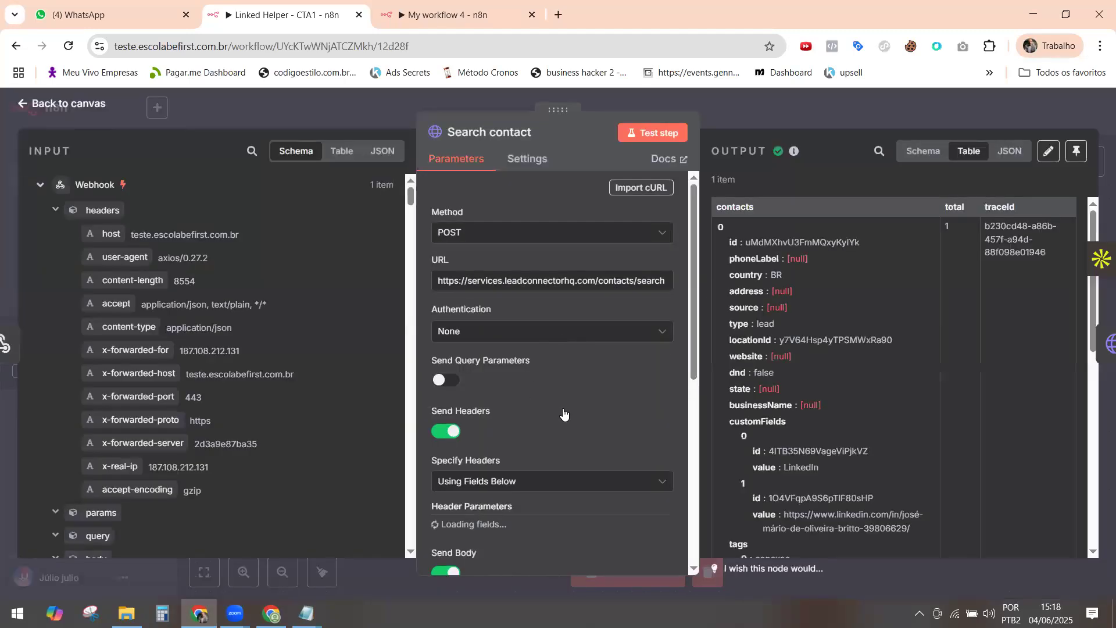
{"action": "scroll", "coordinate": [564, 414], "scroll_direction": "down", "scroll_amount": 2}
{"action": "scroll", "coordinate": [565, 414], "scroll_direction": "down", "scroll_amount": 8}
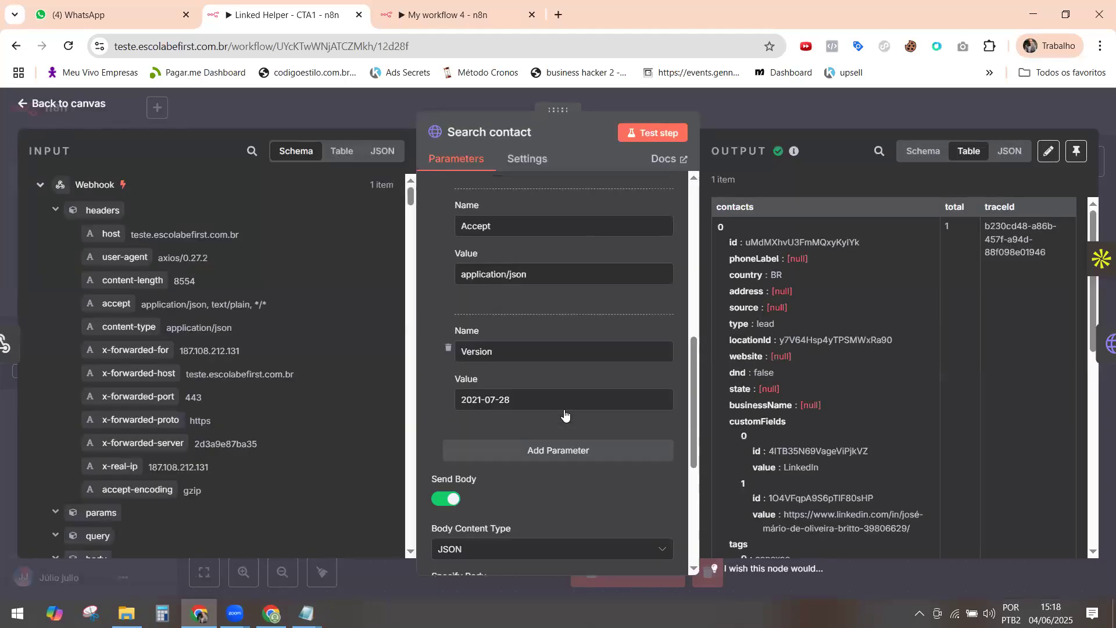
{"action": "scroll", "coordinate": [564, 413], "scroll_direction": "down", "scroll_amount": 2}
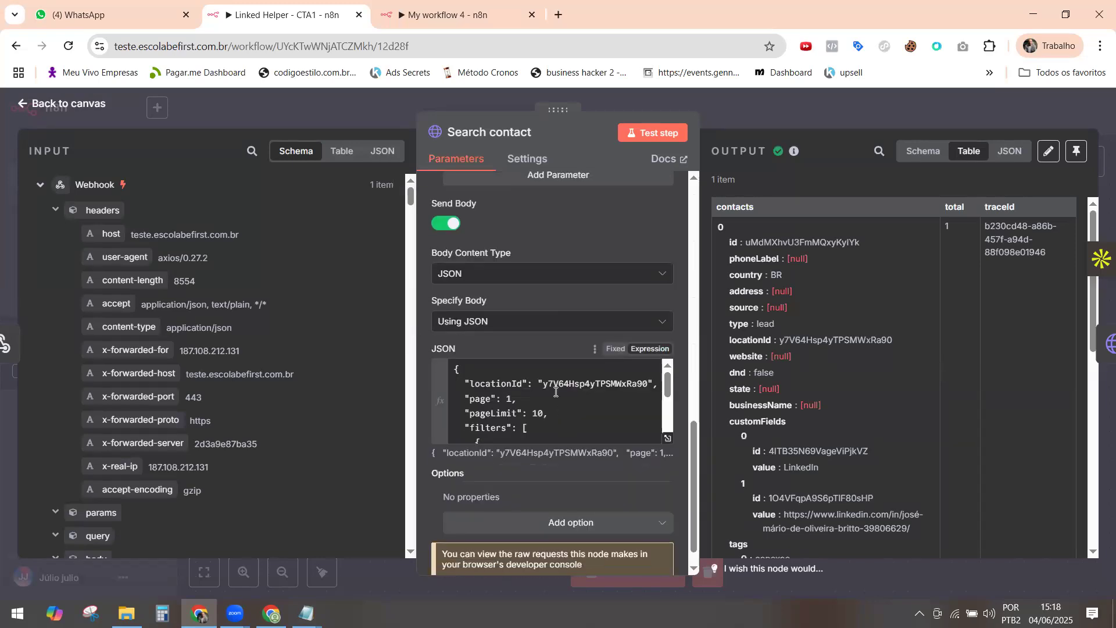
{"action": "scroll", "coordinate": [555, 391], "scroll_direction": "down", "scroll_amount": 3}
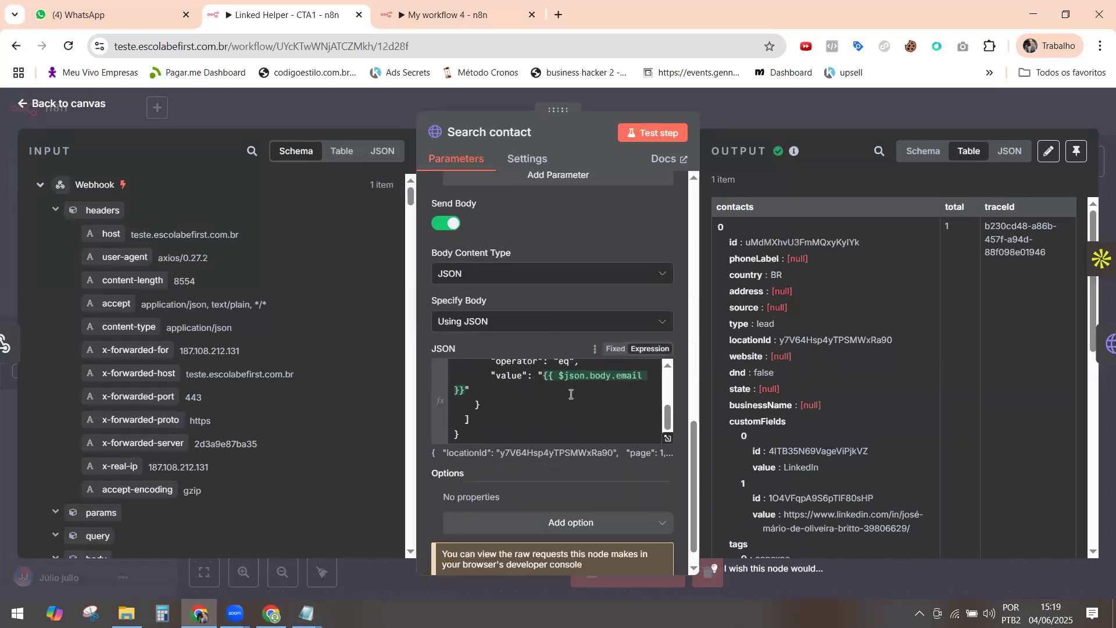
{"action": "scroll", "coordinate": [579, 408], "scroll_direction": "up", "scroll_amount": 3}
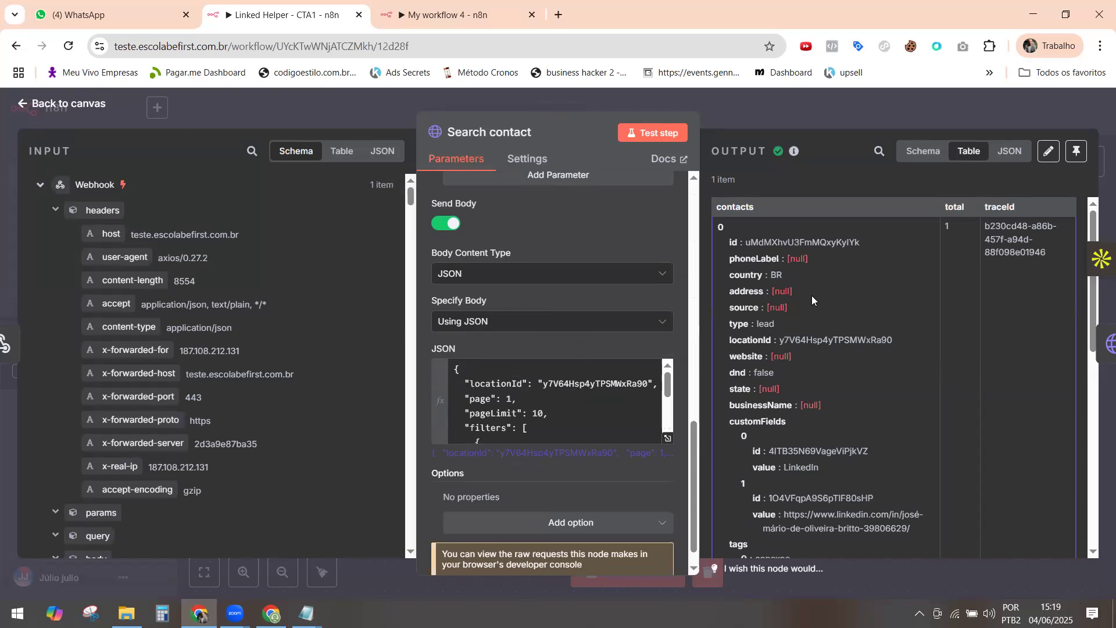
Copy the pipelineStageId value of the contact's first opportunity from the Search contact output.
{"action": "scroll", "coordinate": [817, 318], "scroll_direction": "down", "scroll_amount": 2}
{"action": "scroll", "coordinate": [814, 349], "scroll_direction": "down", "scroll_amount": 2}
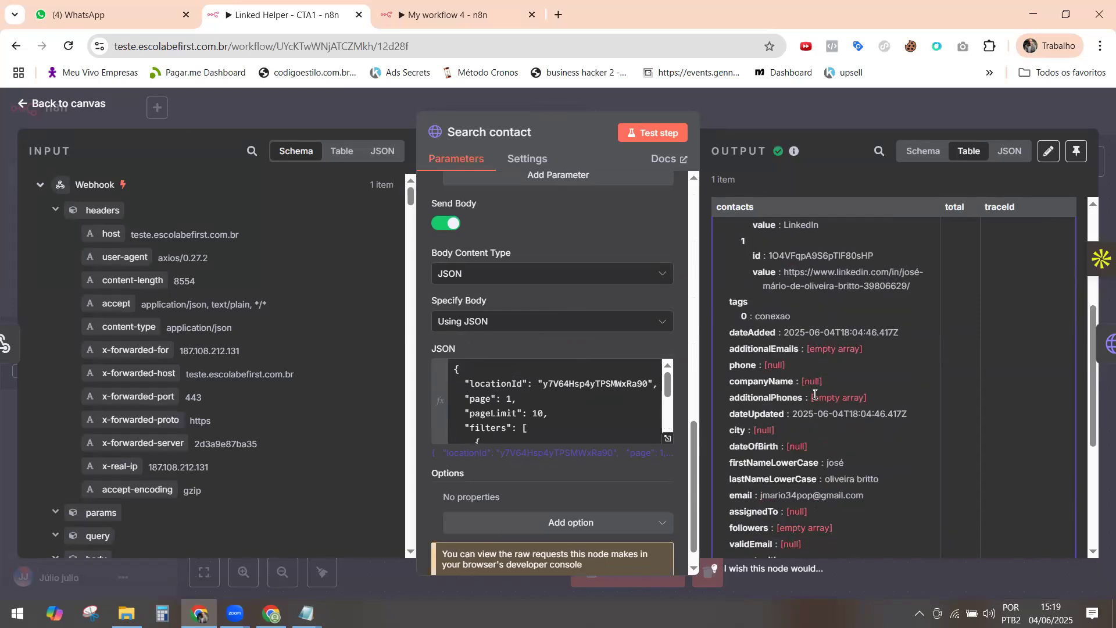
{"action": "scroll", "coordinate": [817, 396], "scroll_direction": "down", "scroll_amount": 2}
{"action": "scroll", "coordinate": [816, 396], "scroll_direction": "down", "scroll_amount": 2}
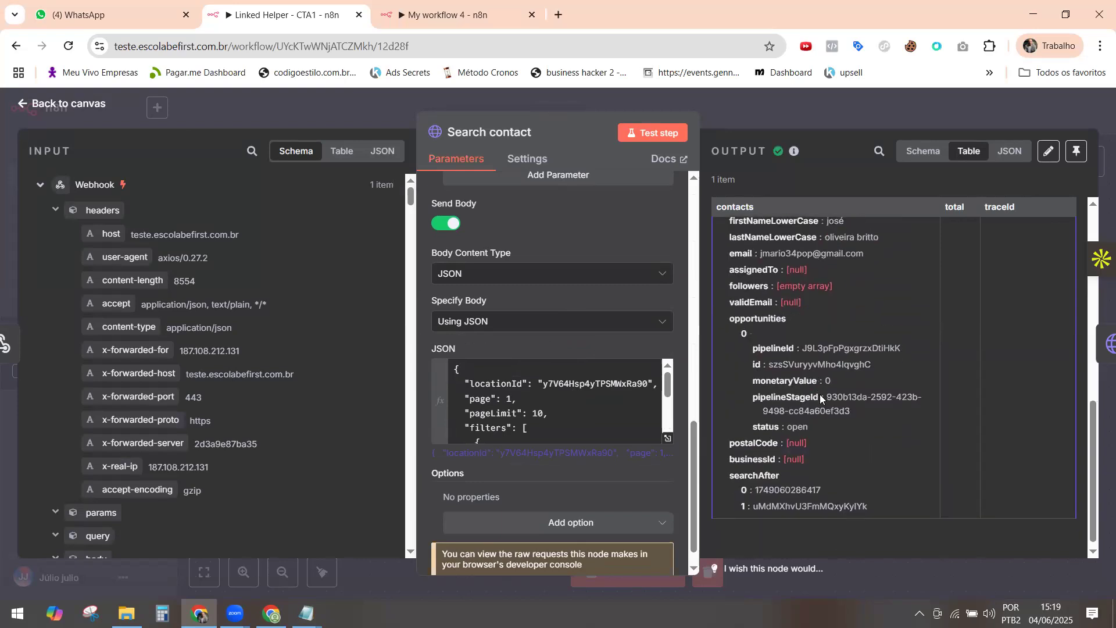
{"action": "left_click_drag", "start_coordinate": [826, 398], "coordinate": [851, 411]}
{"action": "key", "text": "ctrl+c"}
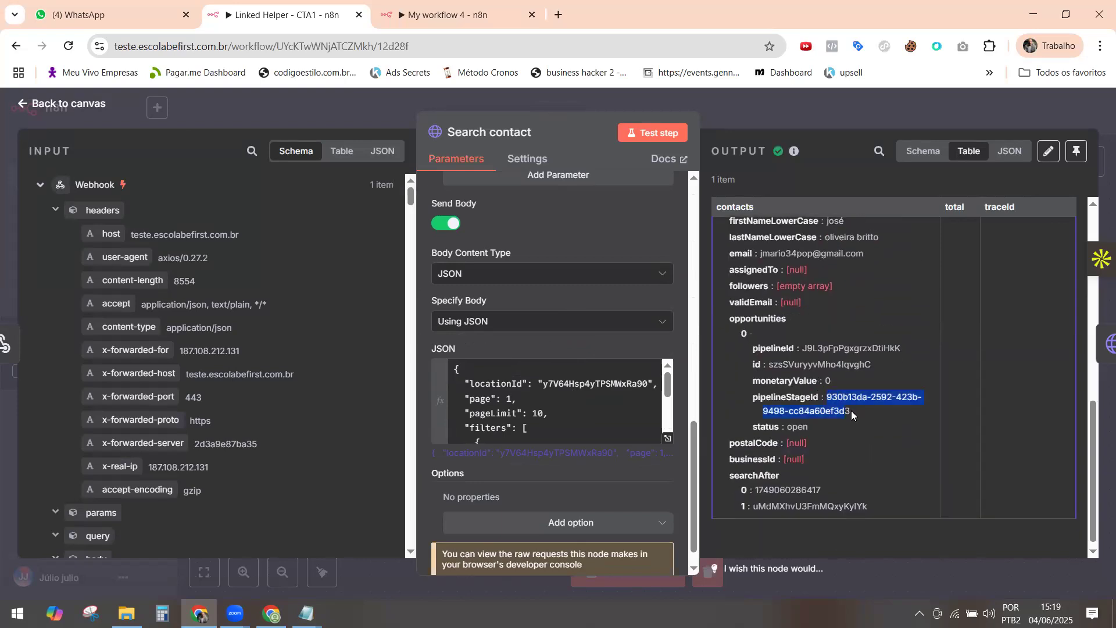
{"action": "right_click", "coordinate": [843, 407]}
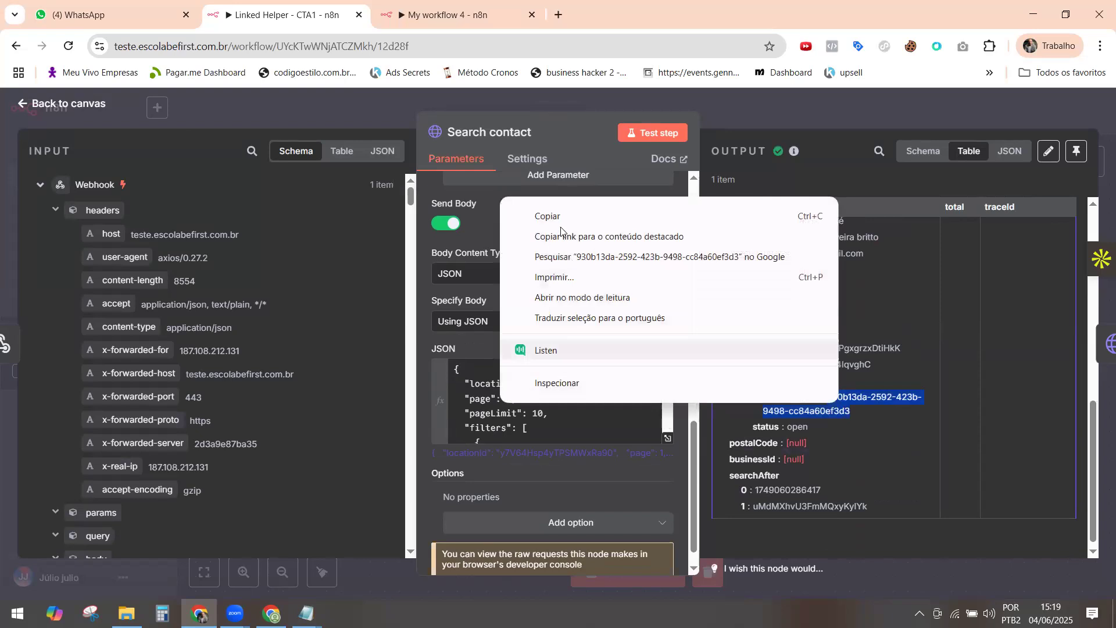
{"action": "left_click", "coordinate": [544, 217]}
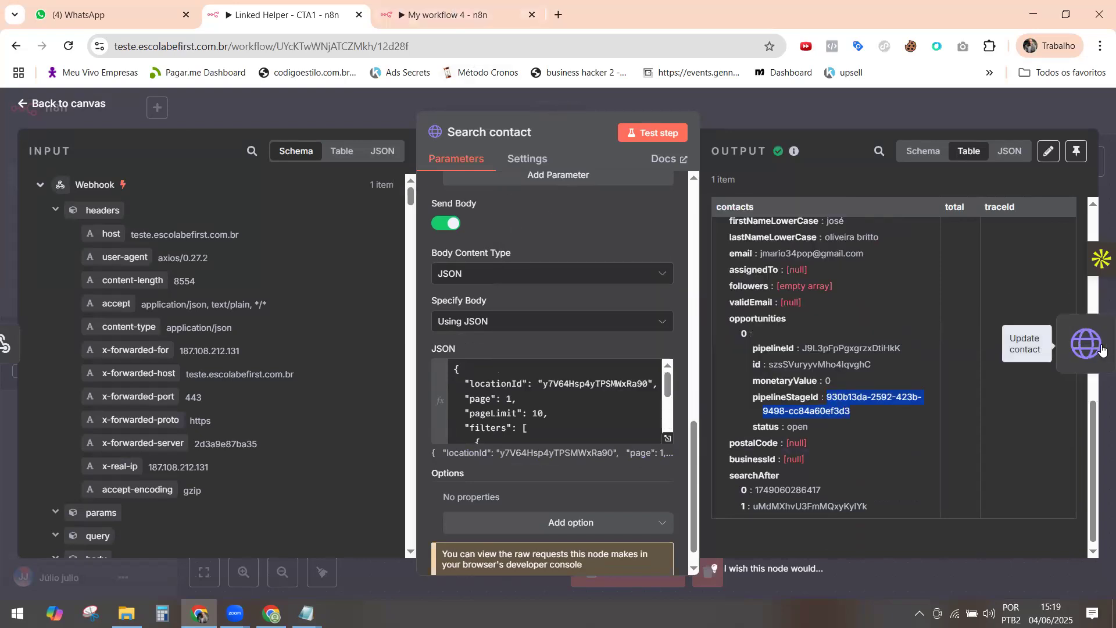
Go on to the Update contact node and review the beginning of its JSON body.
{"action": "left_click", "coordinate": [1099, 350]}
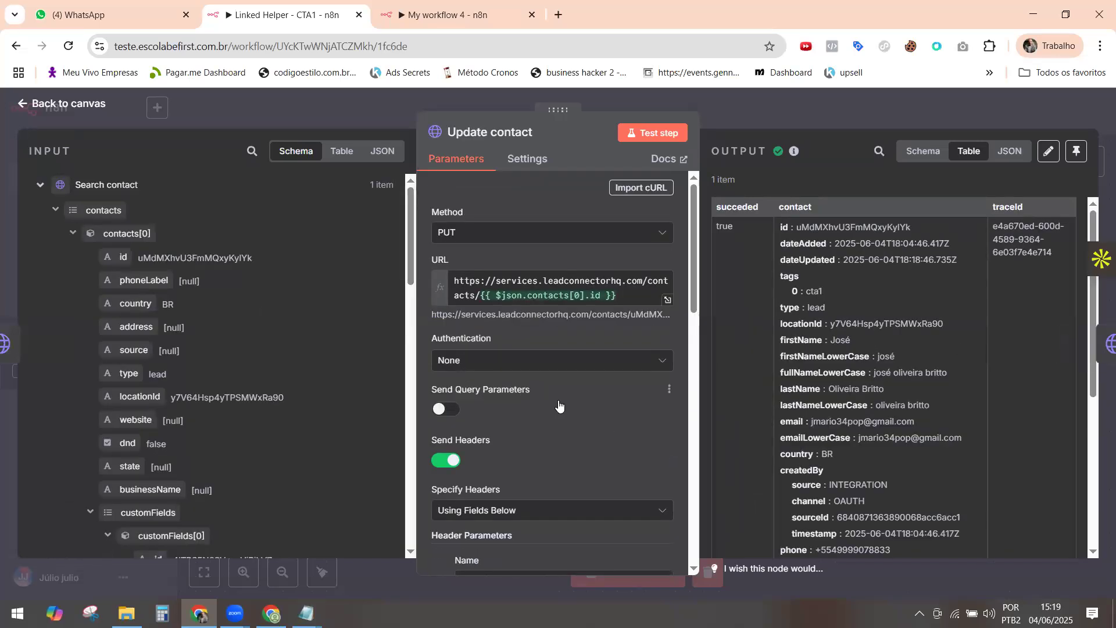
{"action": "scroll", "coordinate": [558, 404], "scroll_direction": "down", "scroll_amount": 10}
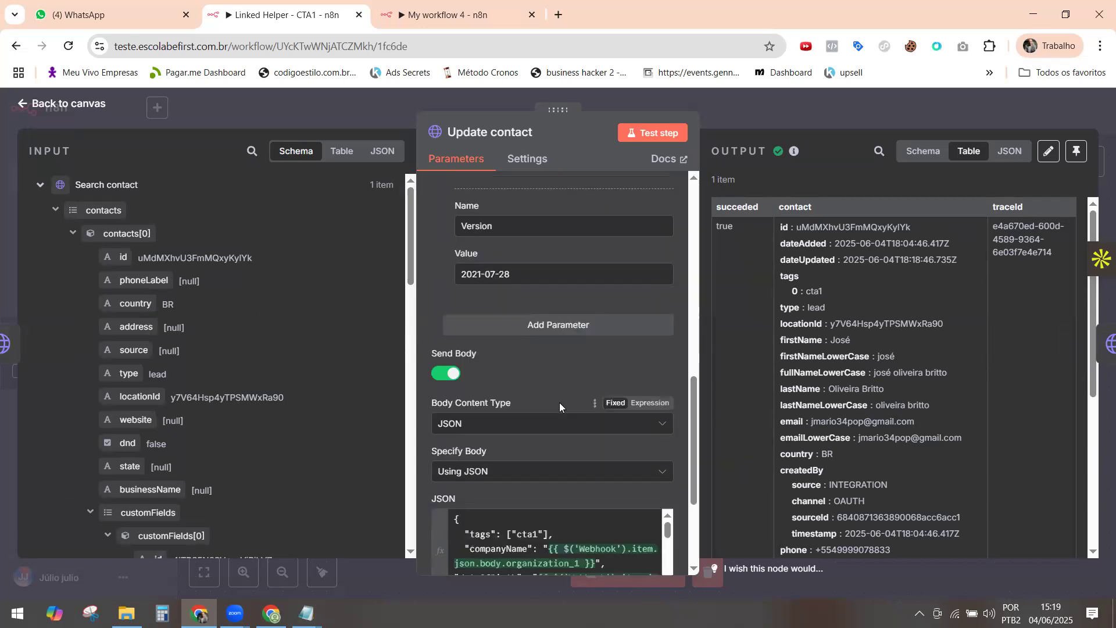
{"action": "scroll", "coordinate": [559, 402], "scroll_direction": "down", "scroll_amount": 2}
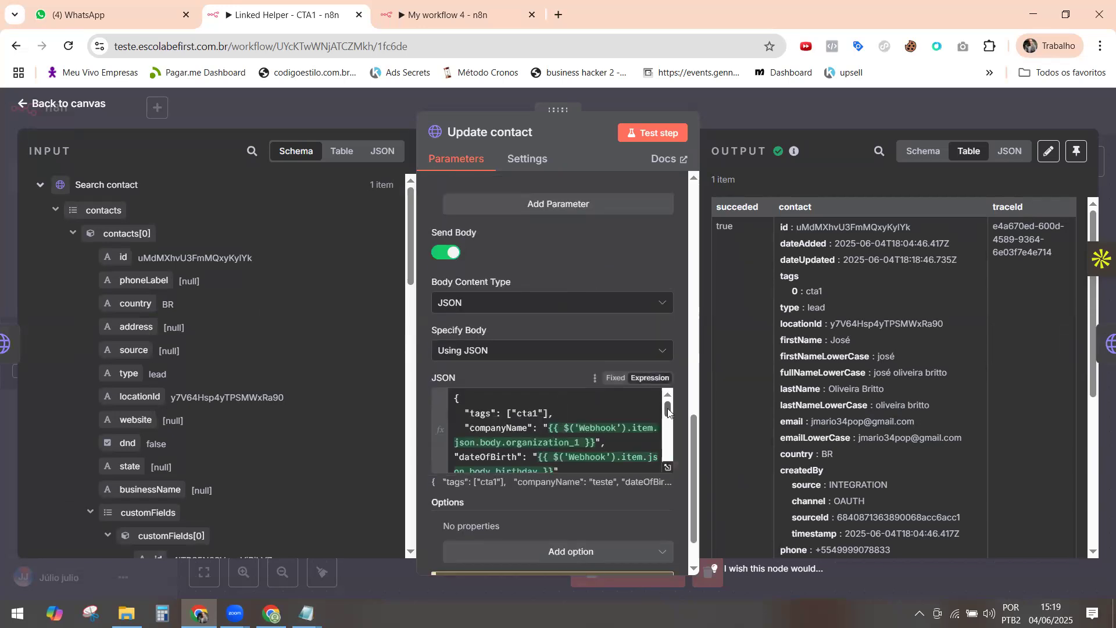
{"action": "scroll", "coordinate": [669, 413], "scroll_direction": "down", "scroll_amount": 1}
{"action": "scroll", "coordinate": [669, 410], "scroll_direction": "up", "scroll_amount": 1}
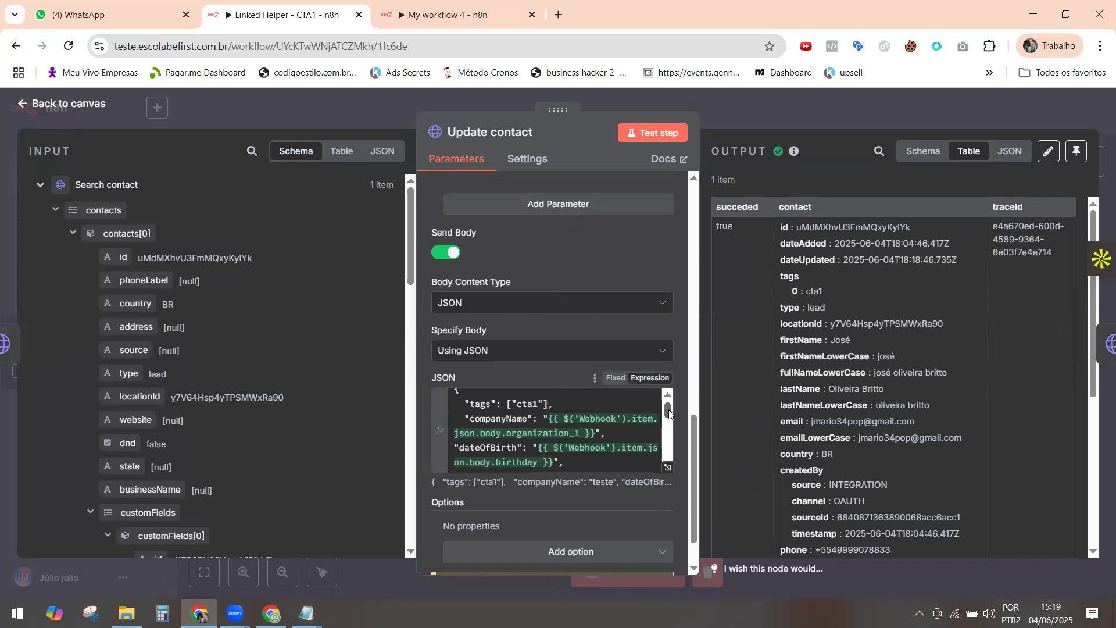
In the Update opportunity JSON, replace the pipelineStageId with 930b13da-2592-423b-9498-cc84a60ef3d3, check the custom field block and return to the canvas.
{"action": "left_click", "coordinate": [1102, 347]}
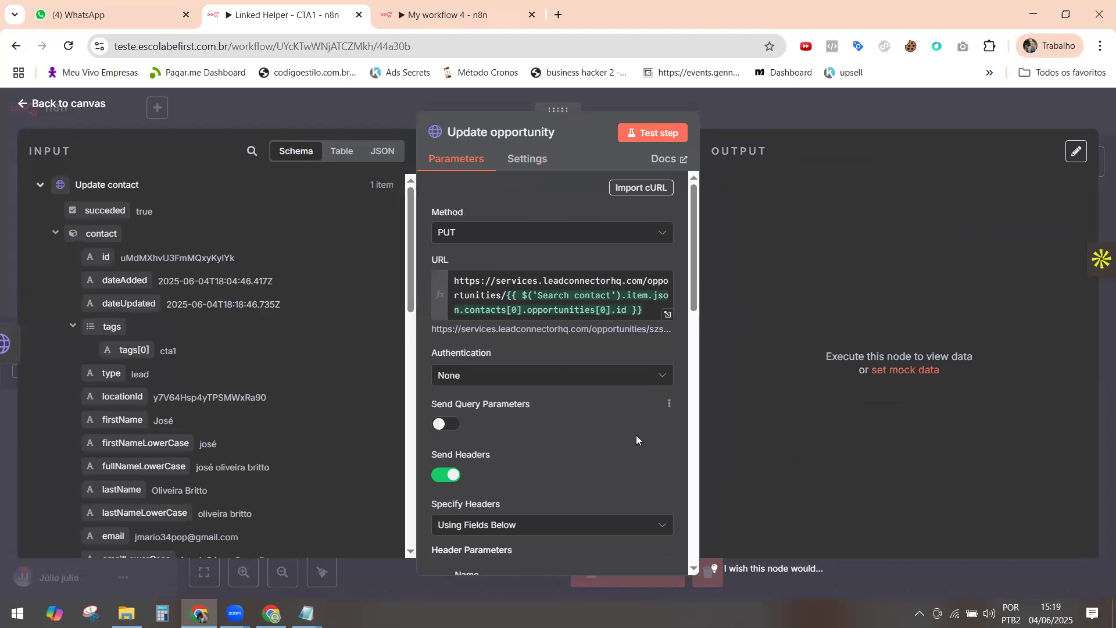
{"action": "scroll", "coordinate": [636, 439], "scroll_direction": "down", "scroll_amount": 10}
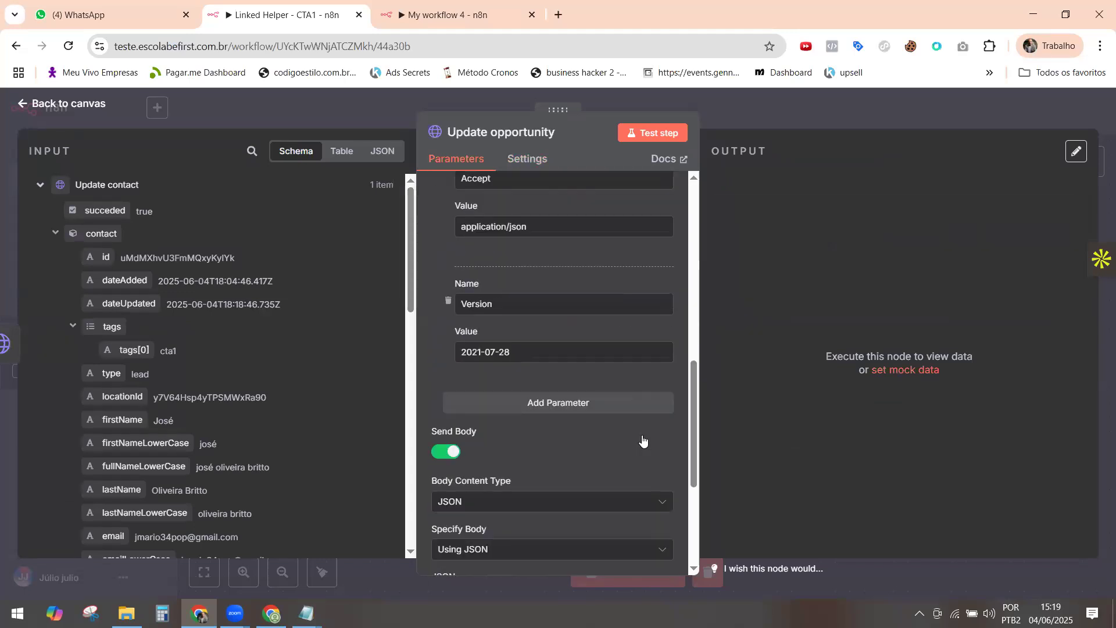
{"action": "scroll", "coordinate": [642, 441], "scroll_direction": "down", "scroll_amount": 3}
{"action": "left_click", "coordinate": [567, 445]}
{"action": "left_click", "coordinate": [555, 458], "text": "shift"}
{"action": "key", "text": "ctrl+v"}
{"action": "left_click_drag", "start_coordinate": [667, 428], "coordinate": [671, 451]}
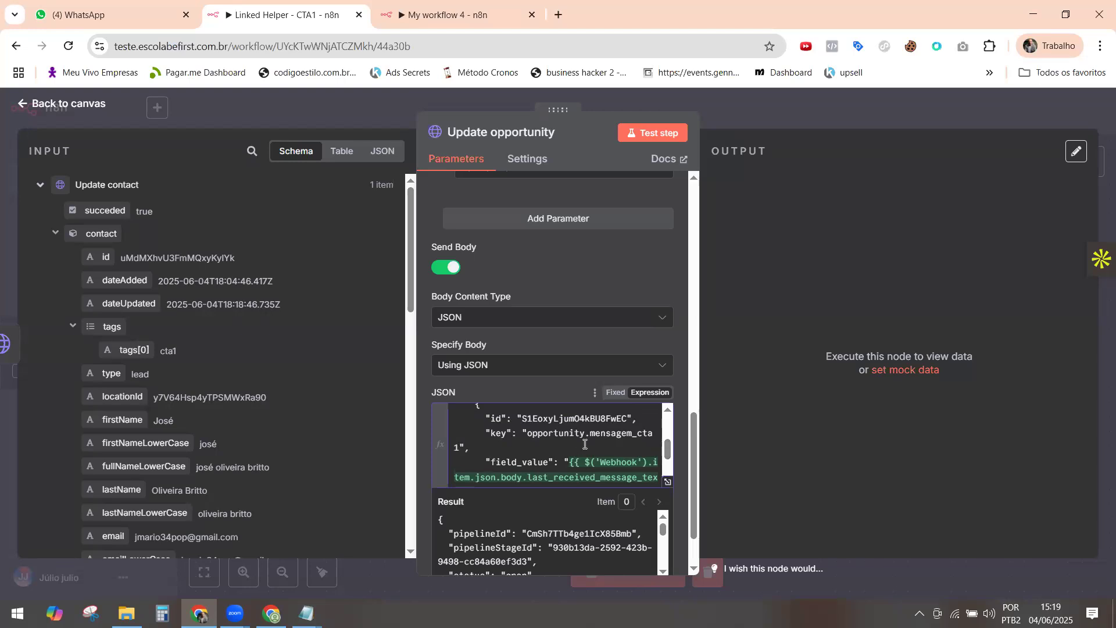
{"action": "mouse_move", "coordinate": [665, 456]}
{"action": "left_mouse_down"}
{"action": "mouse_move", "coordinate": [668, 463]}
{"action": "mouse_move", "coordinate": [668, 440]}
{"action": "left_mouse_up"}
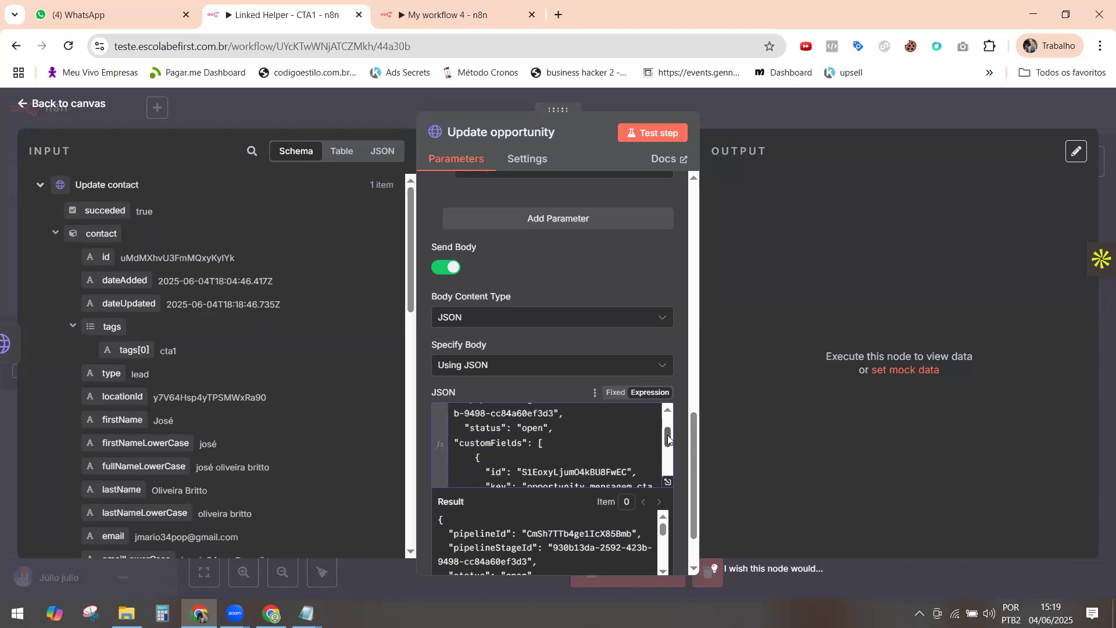
{"action": "left_click", "coordinate": [21, 104]}
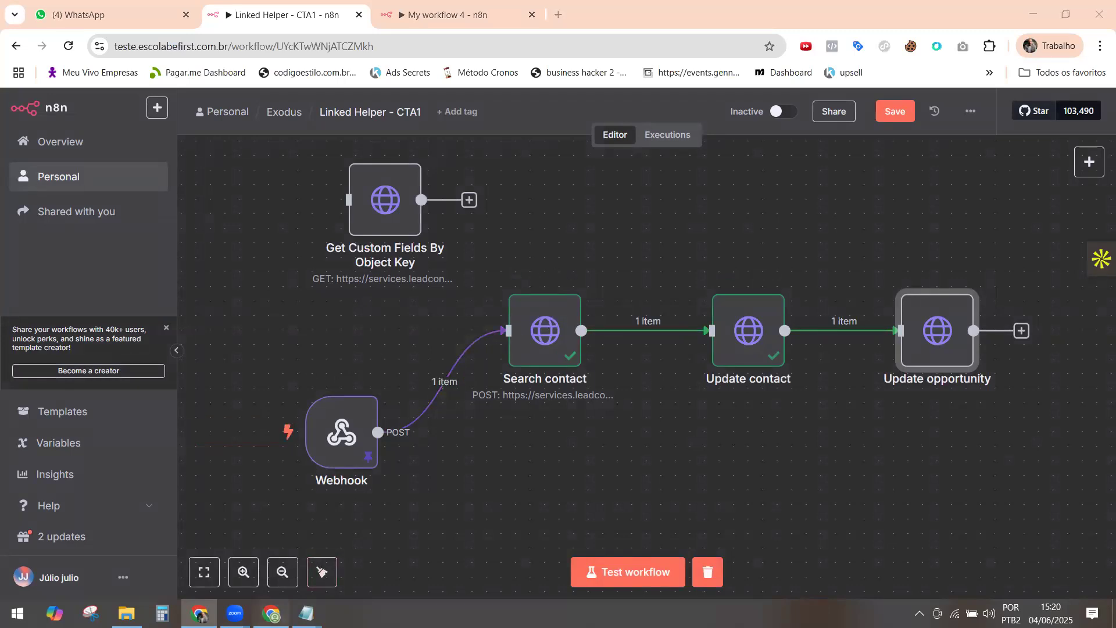
Switch to the iSONEW CRM, open the contact's updated opportunity, set its stage to 1.Conexão Enviada and save it.
{"action": "left_click", "coordinate": [271, 614]}
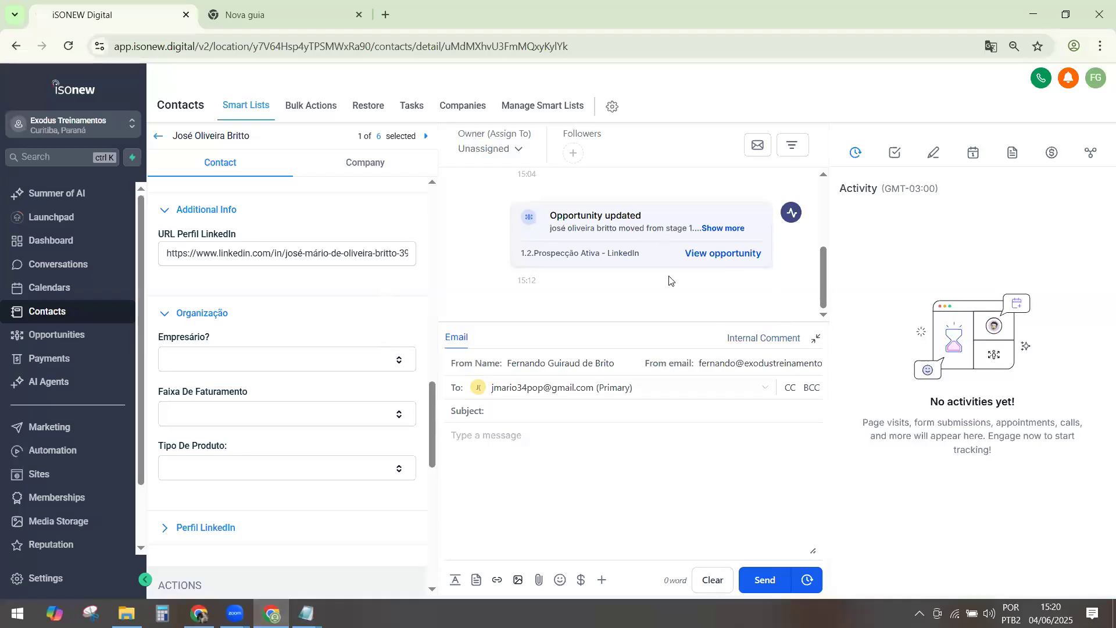
{"action": "left_click", "coordinate": [716, 255]}
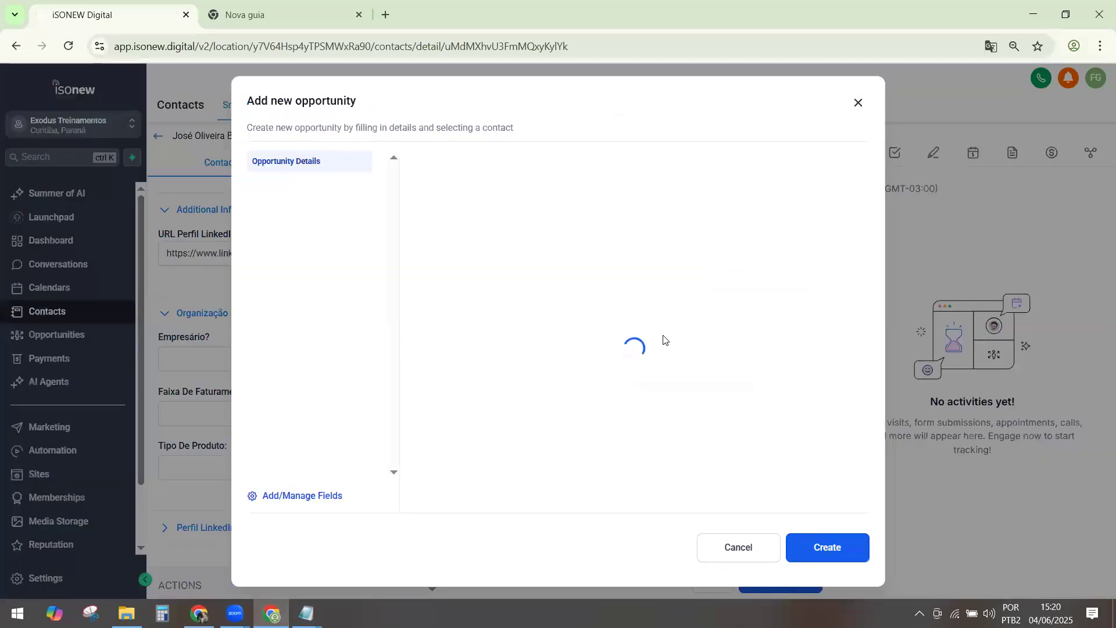
{"action": "left_click", "coordinate": [765, 433]}
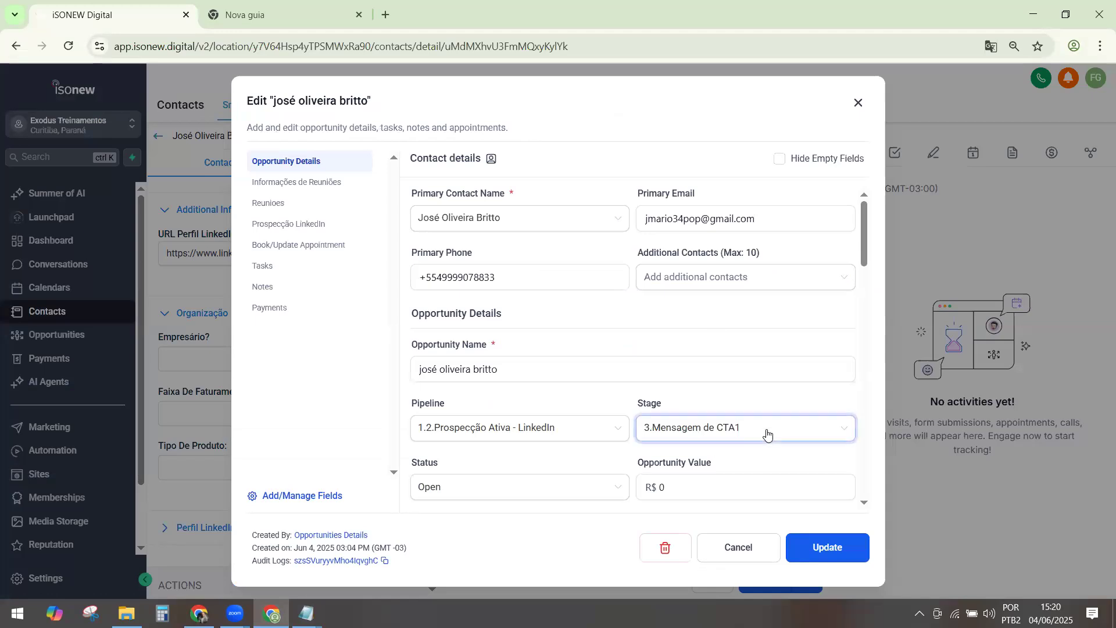
{"action": "left_click", "coordinate": [681, 256]}
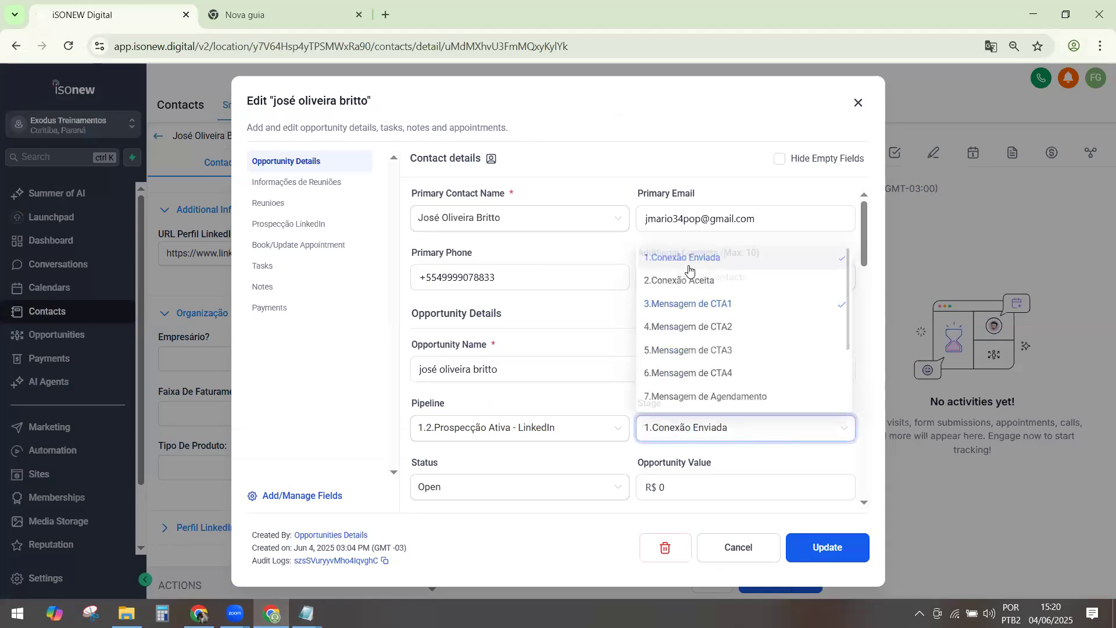
{"action": "left_click", "coordinate": [824, 547]}
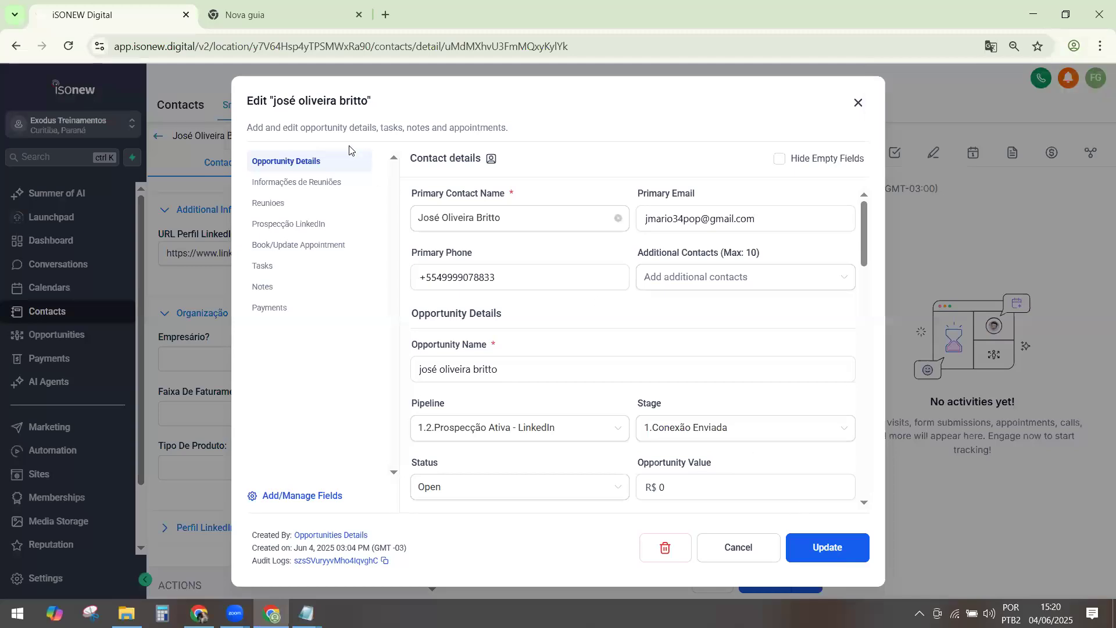
Back in the n8n workflow, execute the Webhook, Search contact, Update contact and Update opportunity nodes one after another.
{"action": "left_click", "coordinate": [201, 612]}
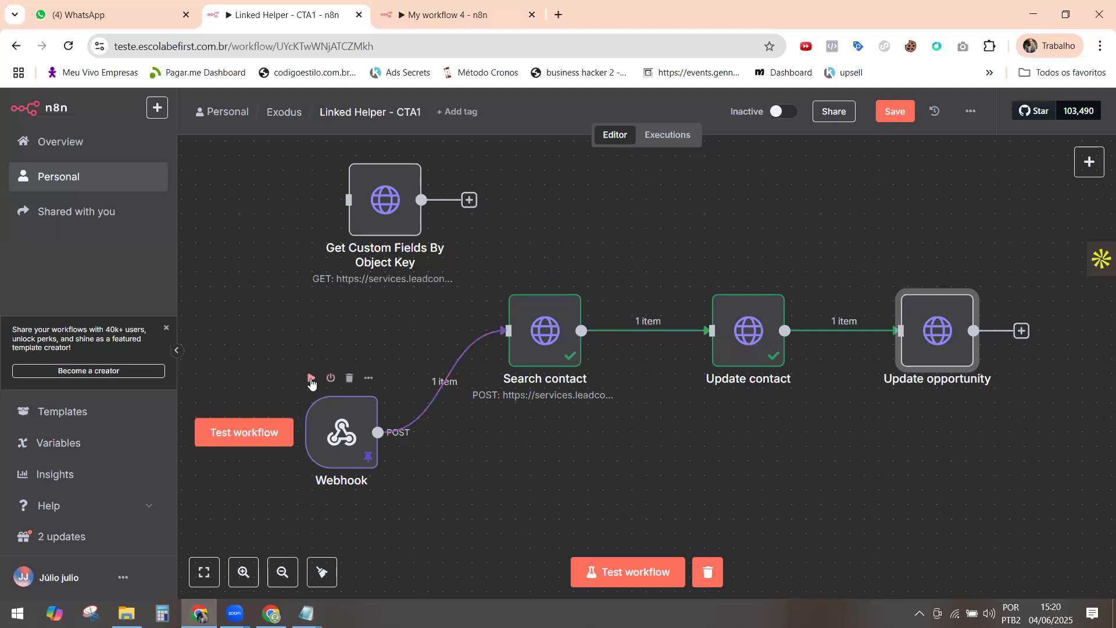
{"action": "left_click", "coordinate": [337, 449]}
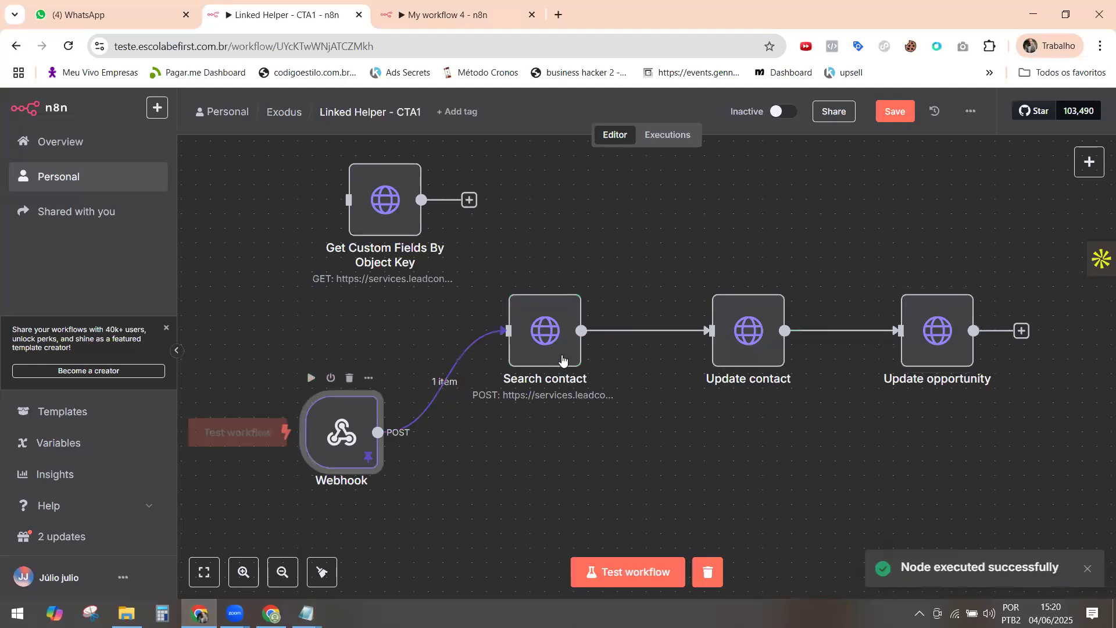
{"action": "left_click", "coordinate": [514, 277]}
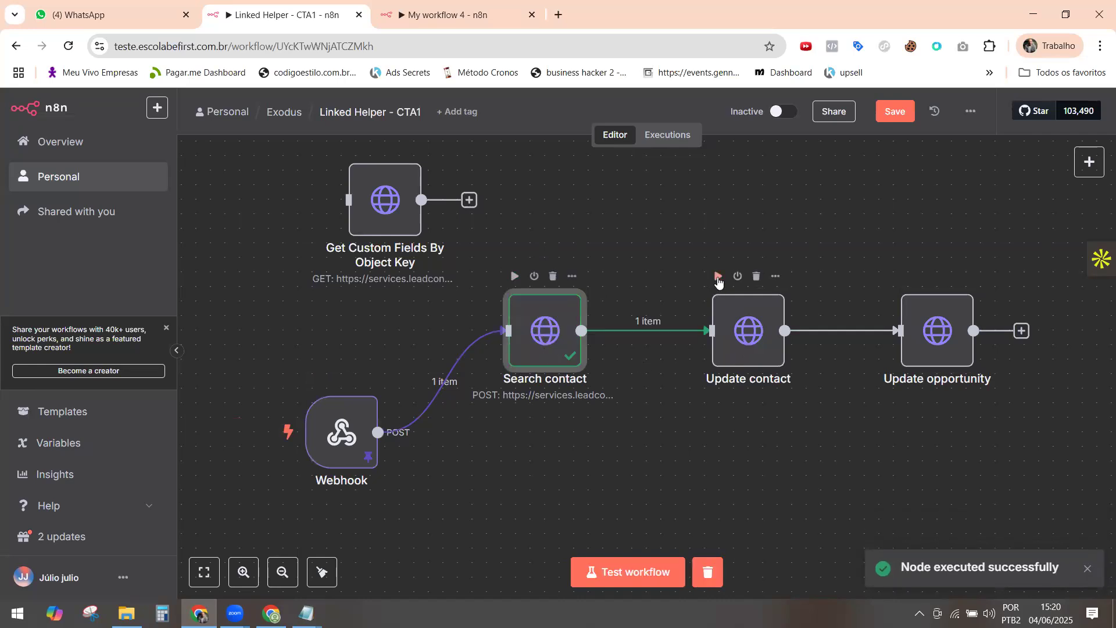
{"action": "left_click", "coordinate": [718, 277]}
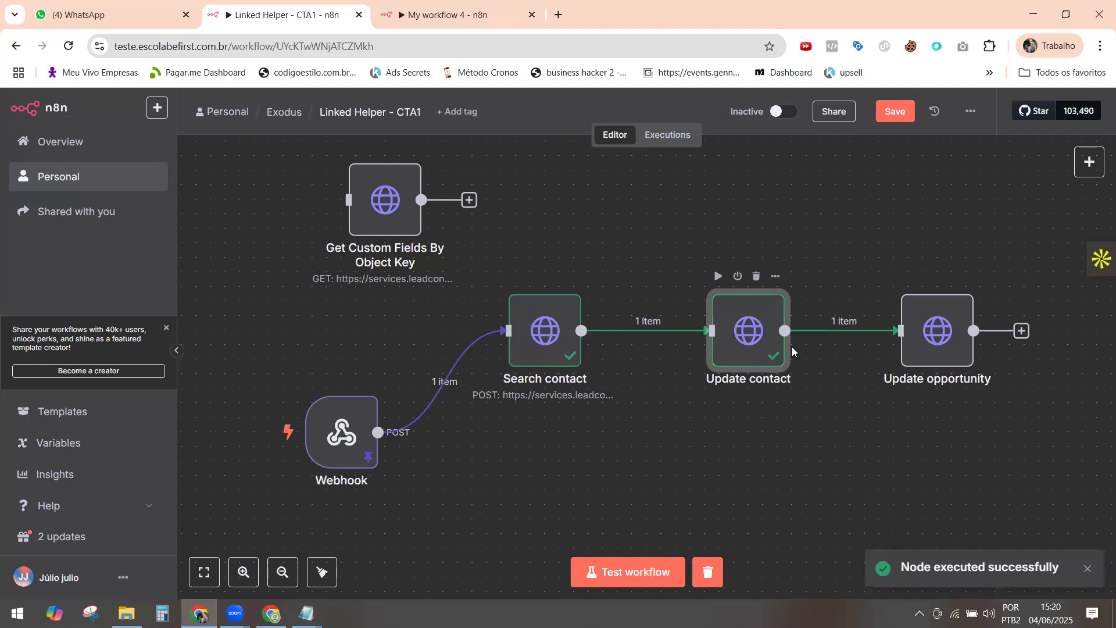
{"action": "mouse_move", "coordinate": [936, 302]}
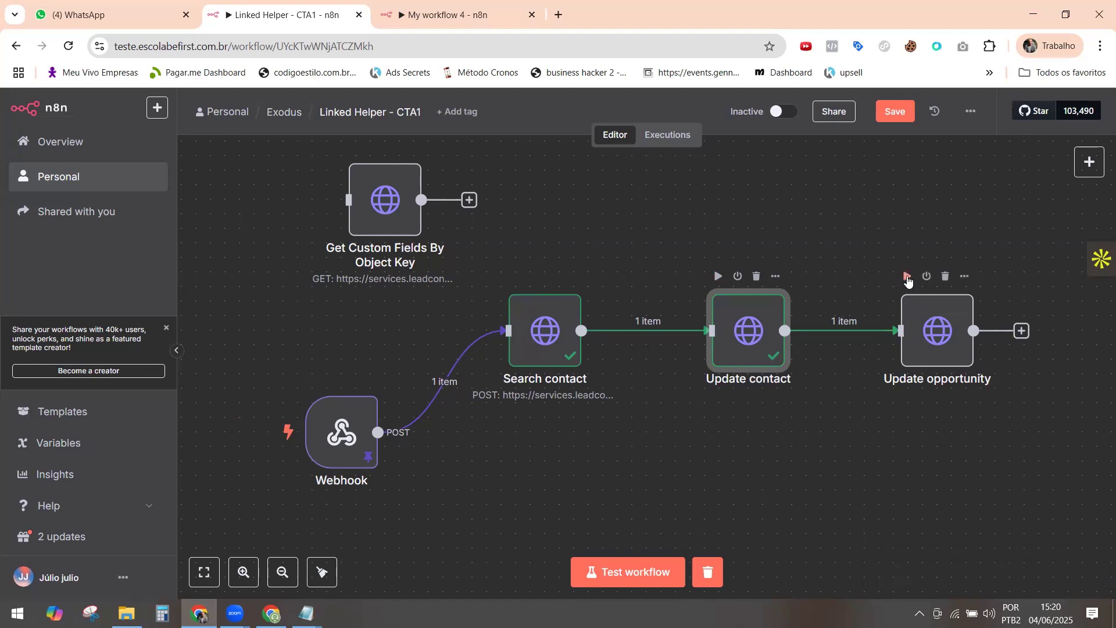
{"action": "left_click", "coordinate": [908, 280]}
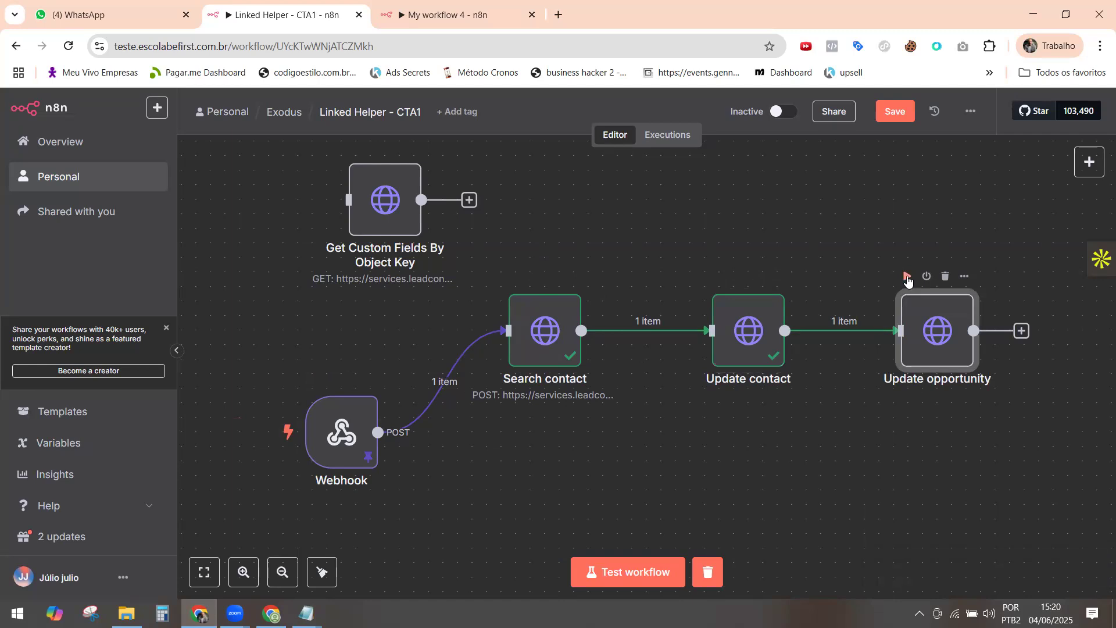
{"action": "left_click", "coordinate": [909, 279]}
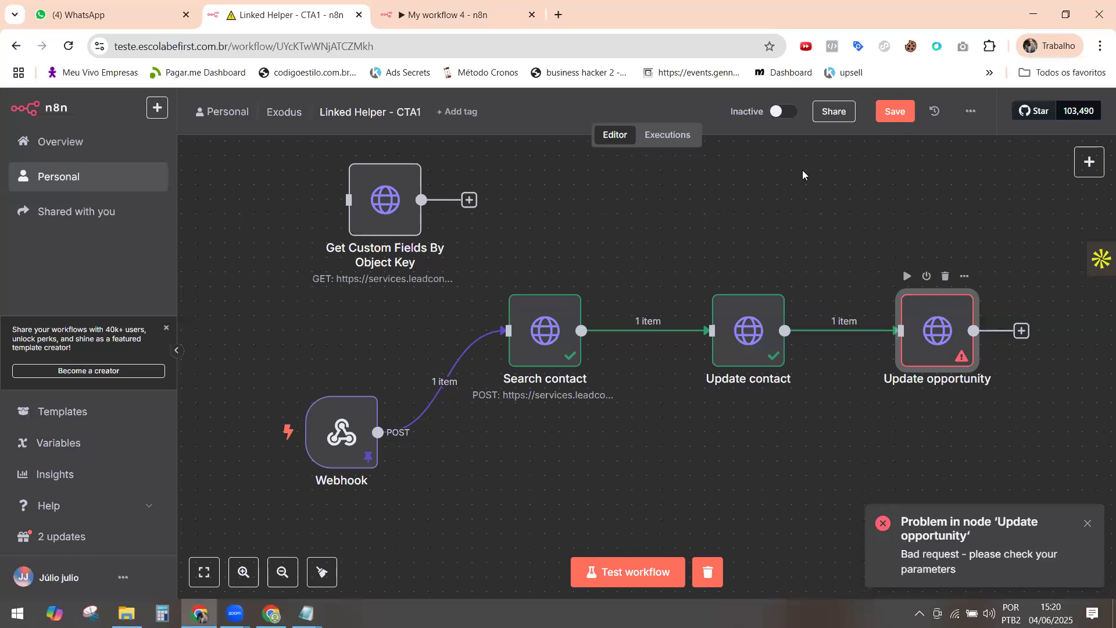
Save the workflow, then open the Update opportunity node and examine its HTTP request error details.
{"action": "key", "text": "ctrl+s"}
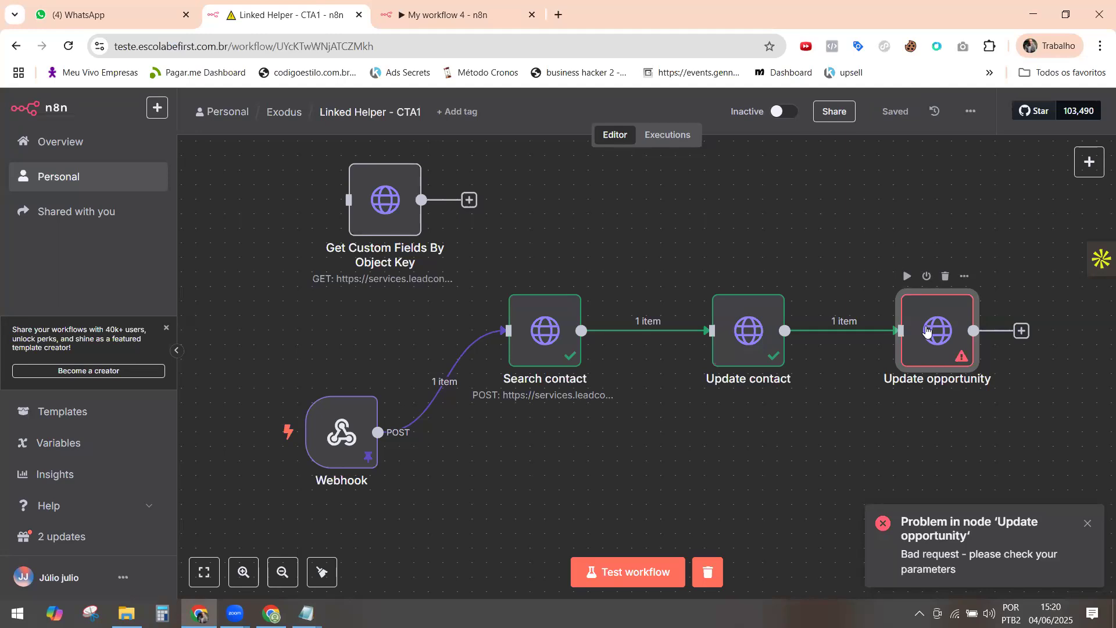
{"action": "double_click", "coordinate": [927, 331]}
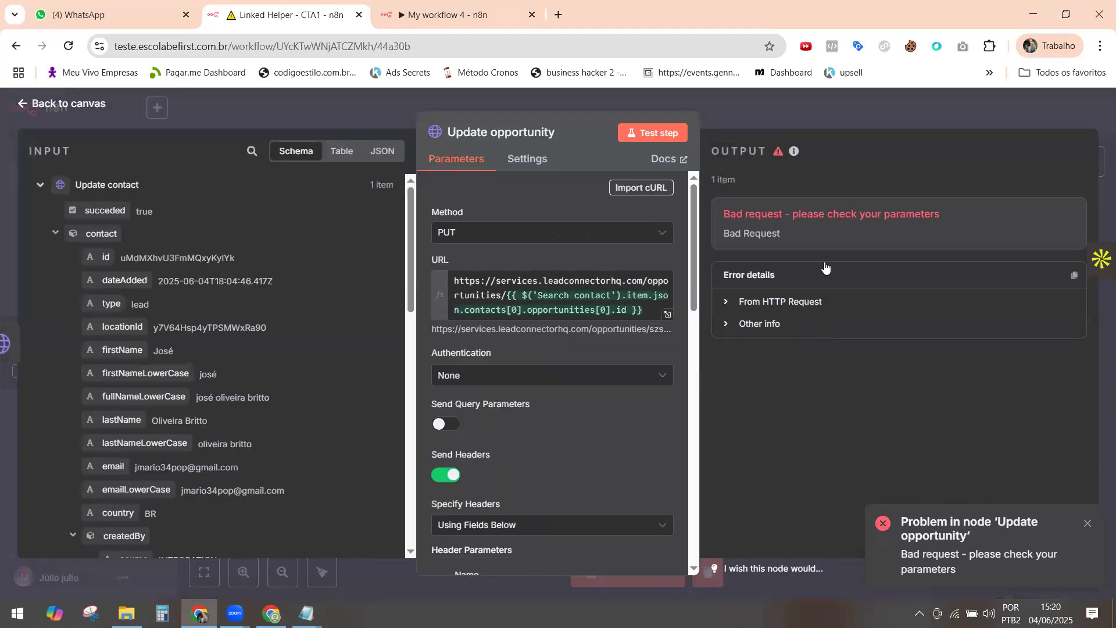
{"action": "scroll", "coordinate": [582, 384], "scroll_direction": "down", "scroll_amount": 9}
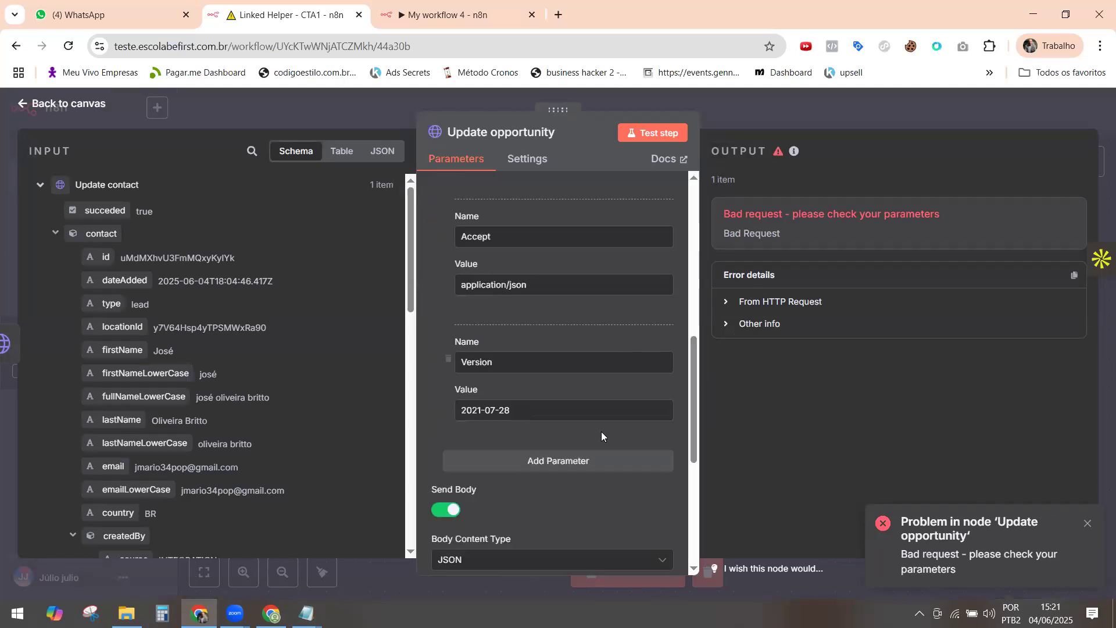
{"action": "scroll", "coordinate": [602, 432], "scroll_direction": "down", "scroll_amount": 5}
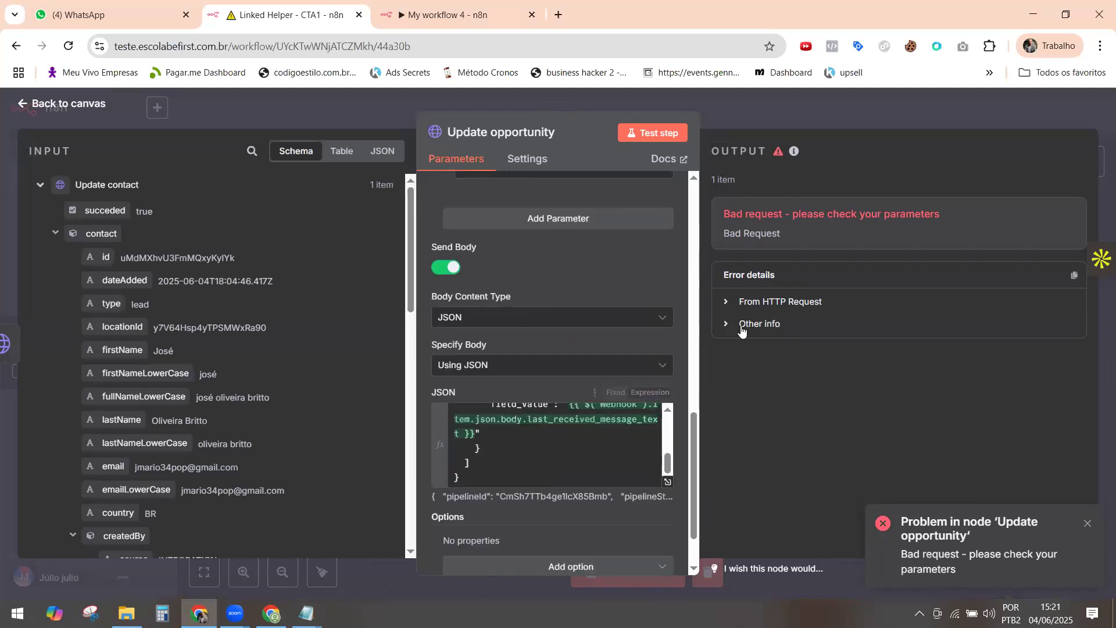
{"action": "left_click", "coordinate": [730, 302]}
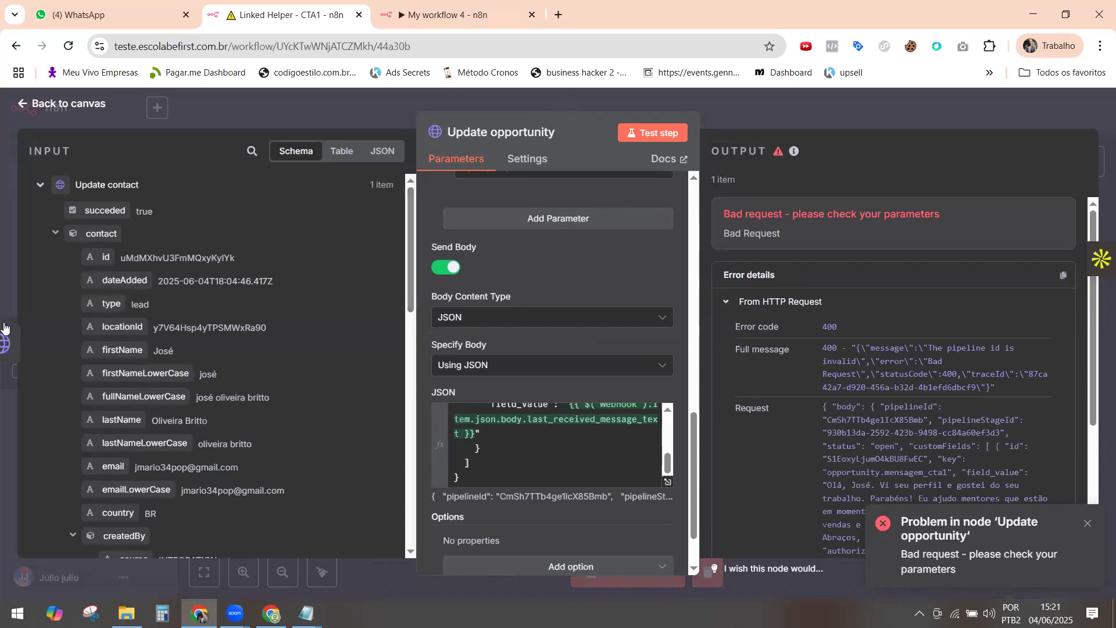
Go back to the Search contact node and copy the opportunity's pipelineId, J9L3pFpPgxgrzxDtiHkK, from its output.
{"action": "left_click", "coordinate": [21, 346]}
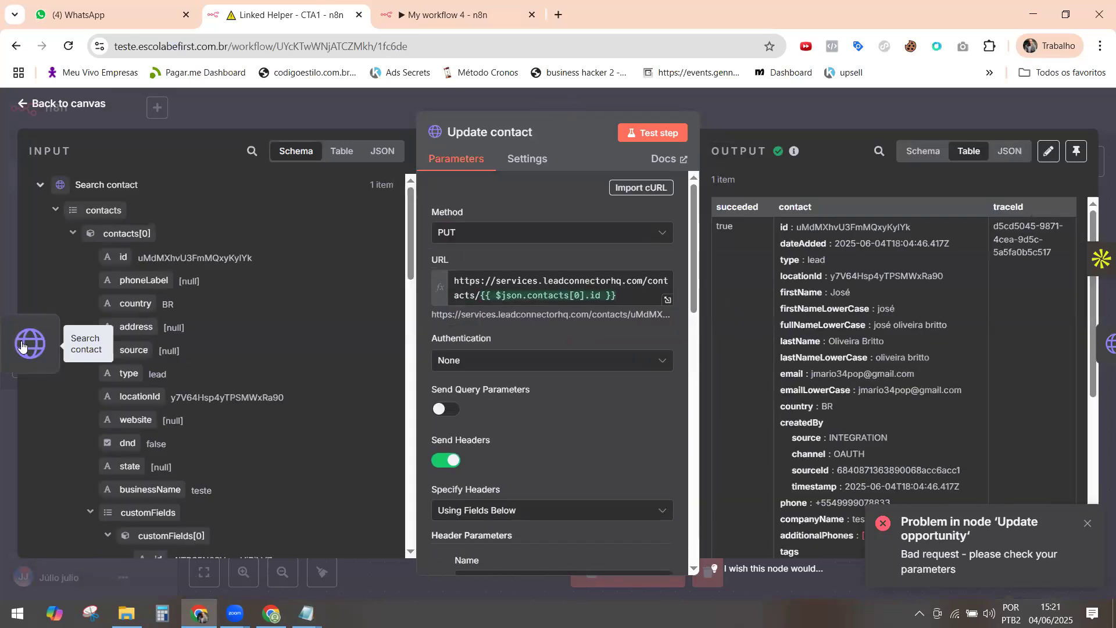
{"action": "left_click", "coordinate": [21, 347]}
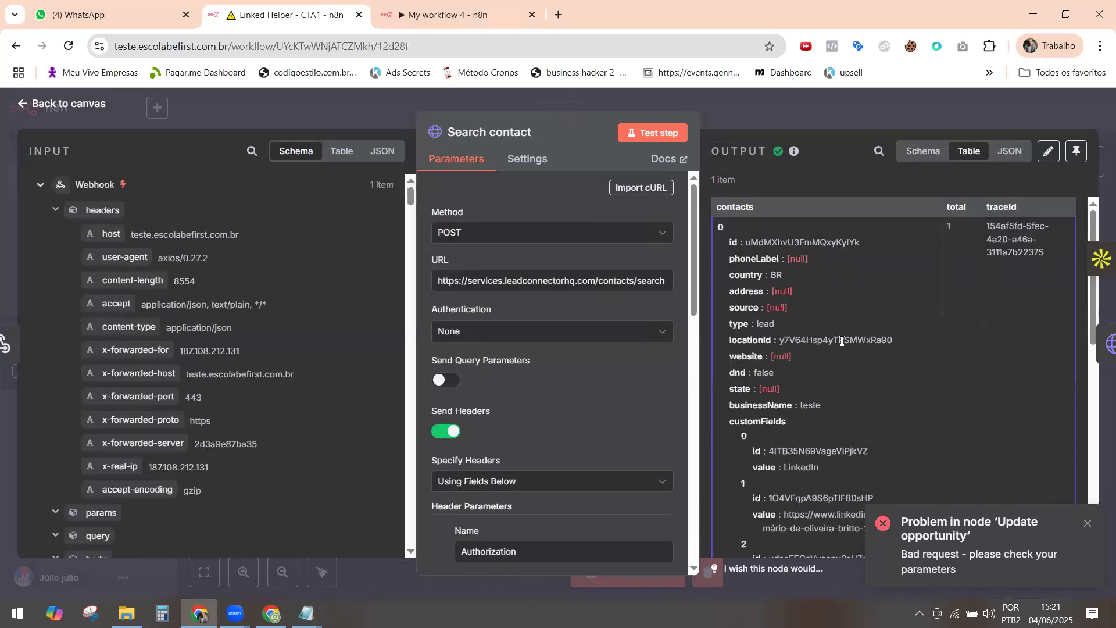
{"action": "scroll", "coordinate": [842, 340], "scroll_direction": "down", "scroll_amount": 10}
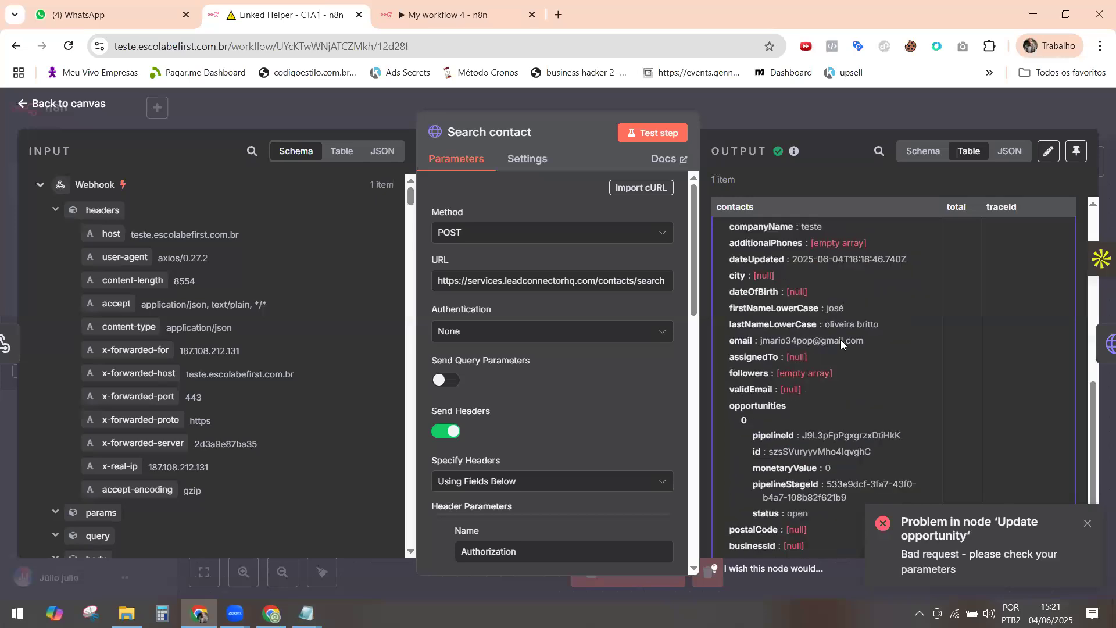
{"action": "scroll", "coordinate": [840, 340], "scroll_direction": "down", "scroll_amount": 1}
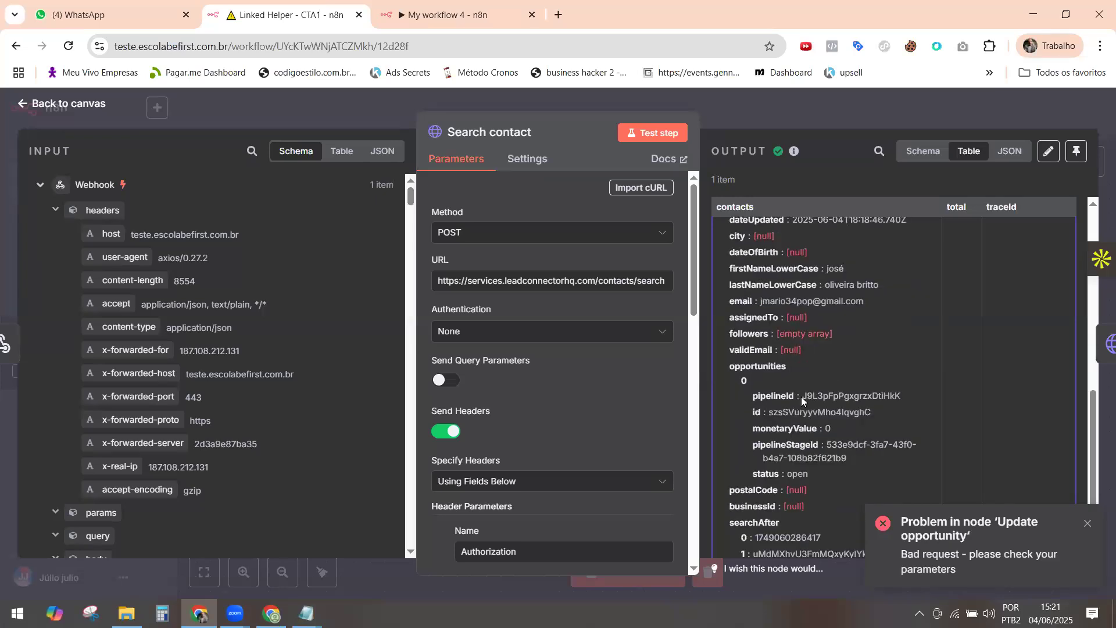
{"action": "left_click_drag", "start_coordinate": [801, 396], "coordinate": [902, 396]}
{"action": "right_click", "coordinate": [888, 397]}
{"action": "left_click", "coordinate": [670, 212]}
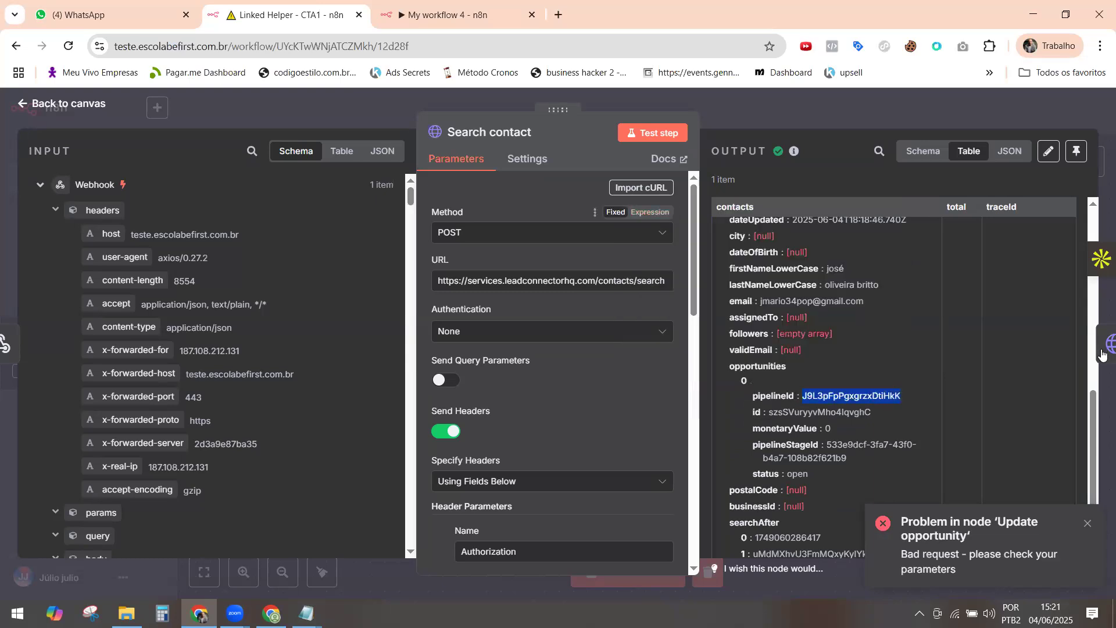
In the Update opportunity JSON body, replace the pipelineId with J9L3pFpPgxgrzxDtiHkK and test the node.
{"action": "left_click", "coordinate": [1073, 355]}
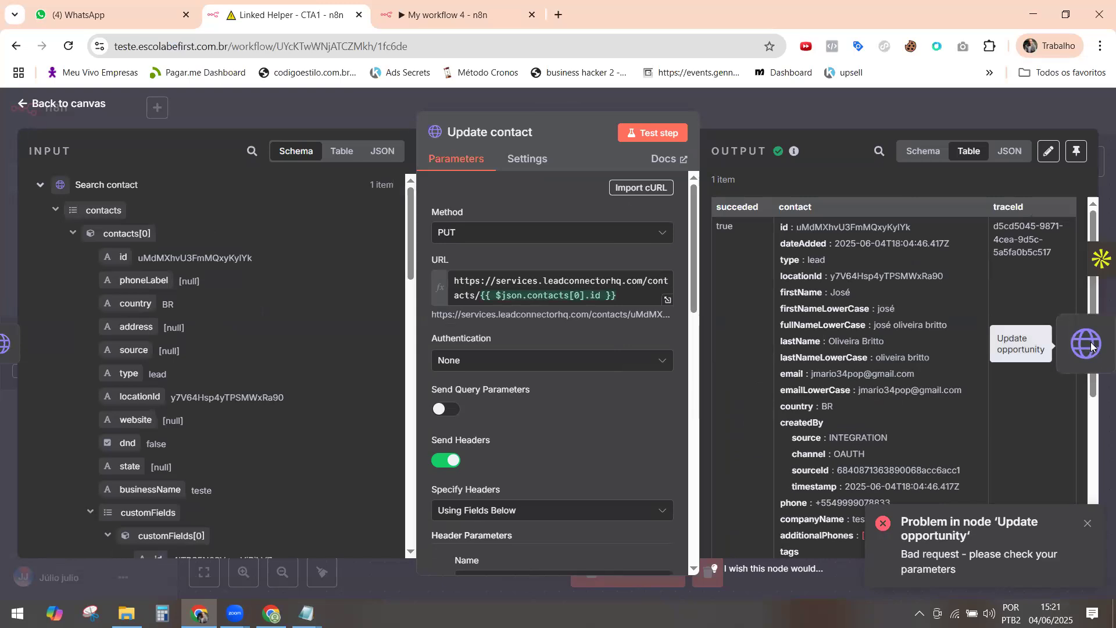
{"action": "left_click", "coordinate": [1089, 346]}
{"action": "scroll", "coordinate": [541, 394], "scroll_direction": "down", "scroll_amount": 4}
{"action": "scroll", "coordinate": [542, 394], "scroll_direction": "down", "scroll_amount": 8}
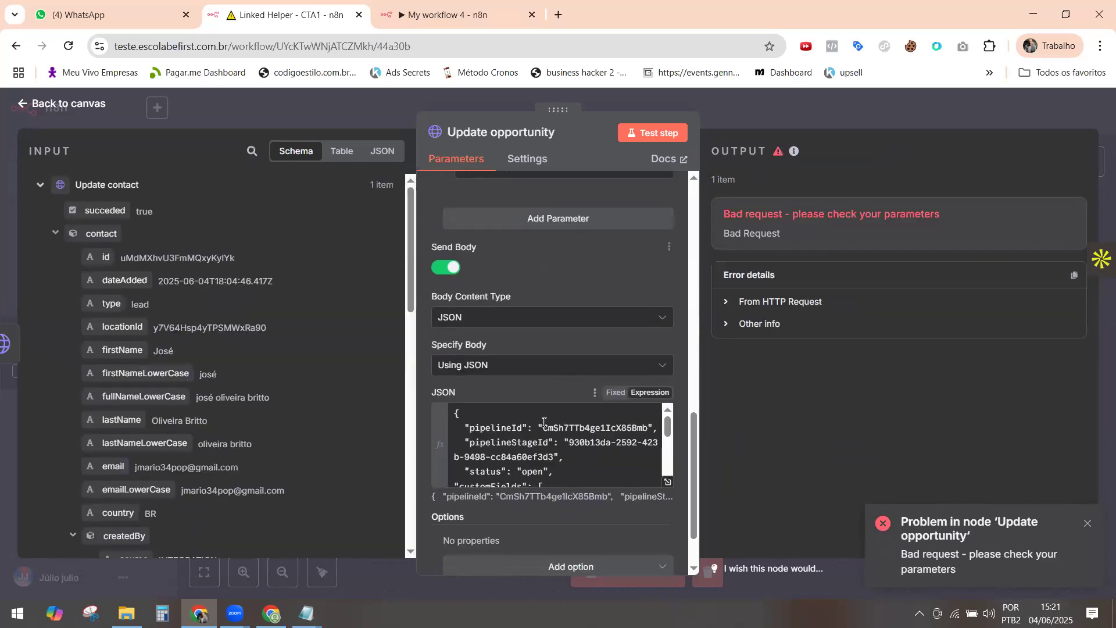
{"action": "left_click_drag", "start_coordinate": [545, 425], "coordinate": [646, 432]}
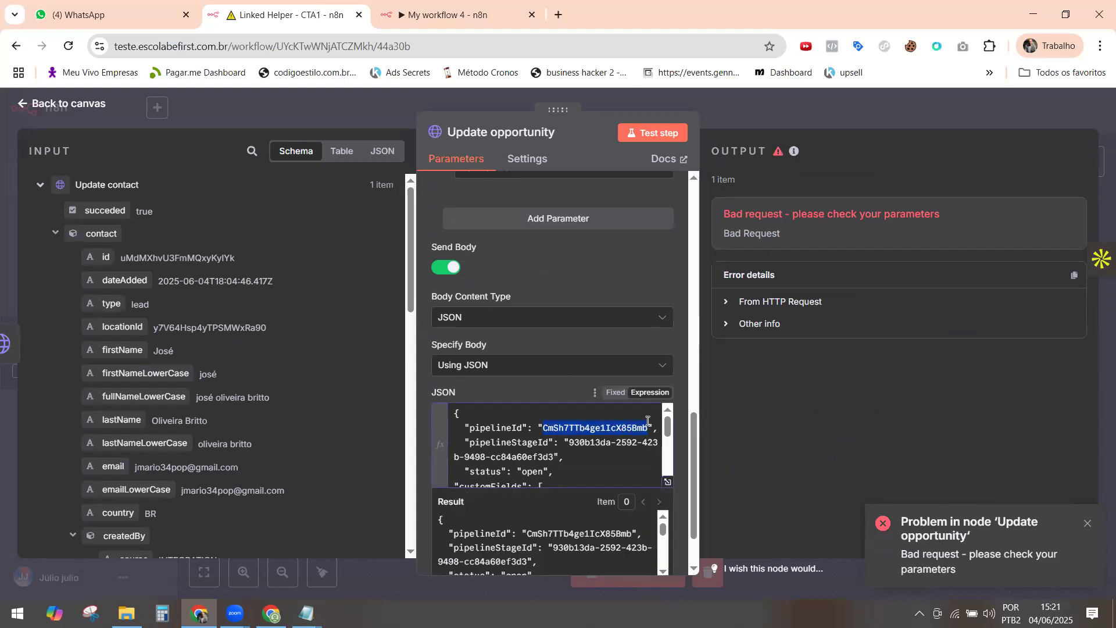
{"action": "type", "text": "J9L3pFpPgxgrzxDtiHkK"}
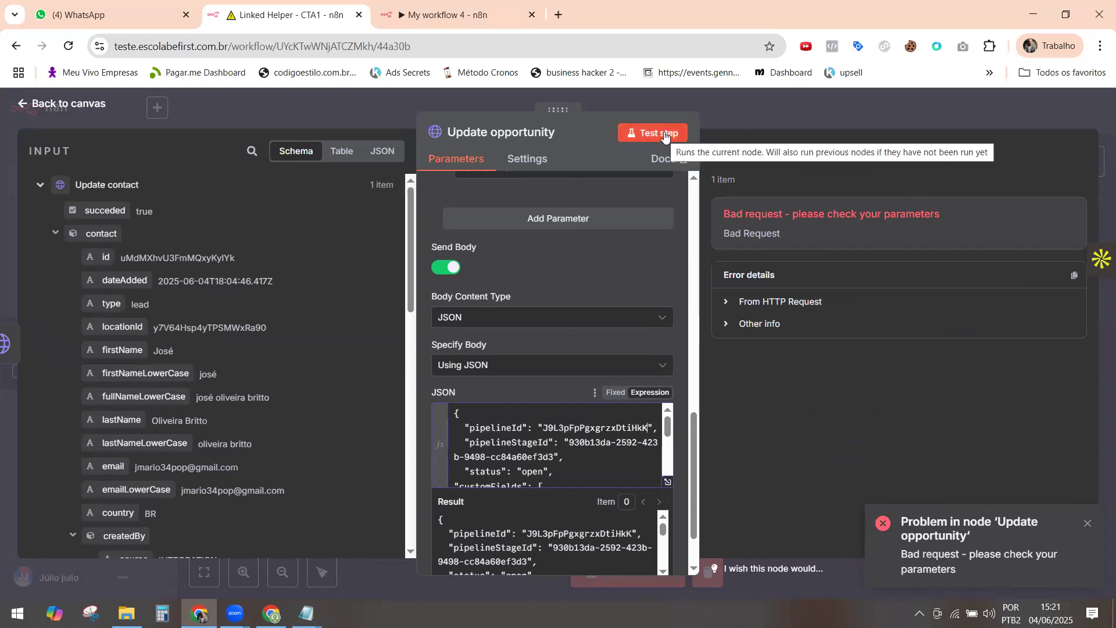
{"action": "left_click", "coordinate": [663, 132]}
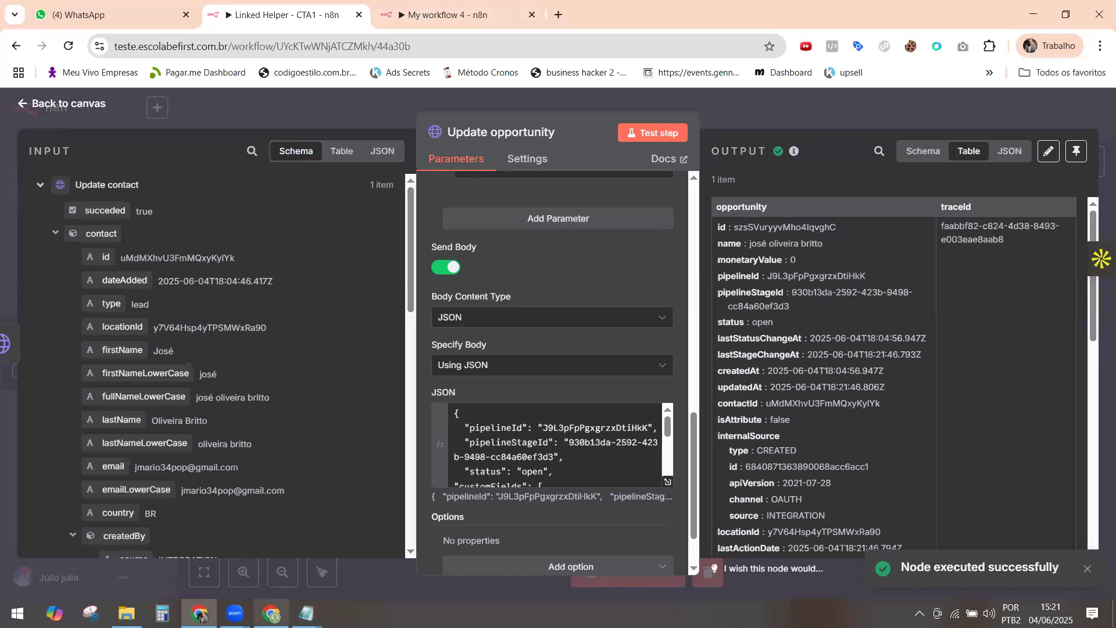
Switch to the iSONEW CRM, reload the contact and check its fields, tags and the Perfil LinkedIn section.
{"action": "left_click", "coordinate": [271, 613]}
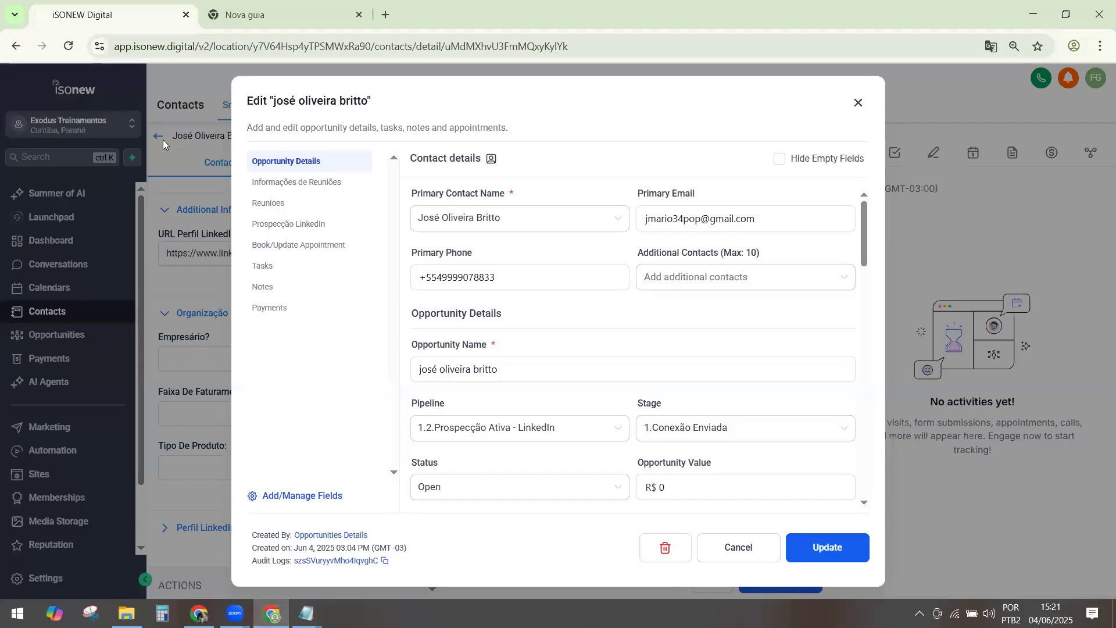
{"action": "left_click", "coordinate": [68, 45]}
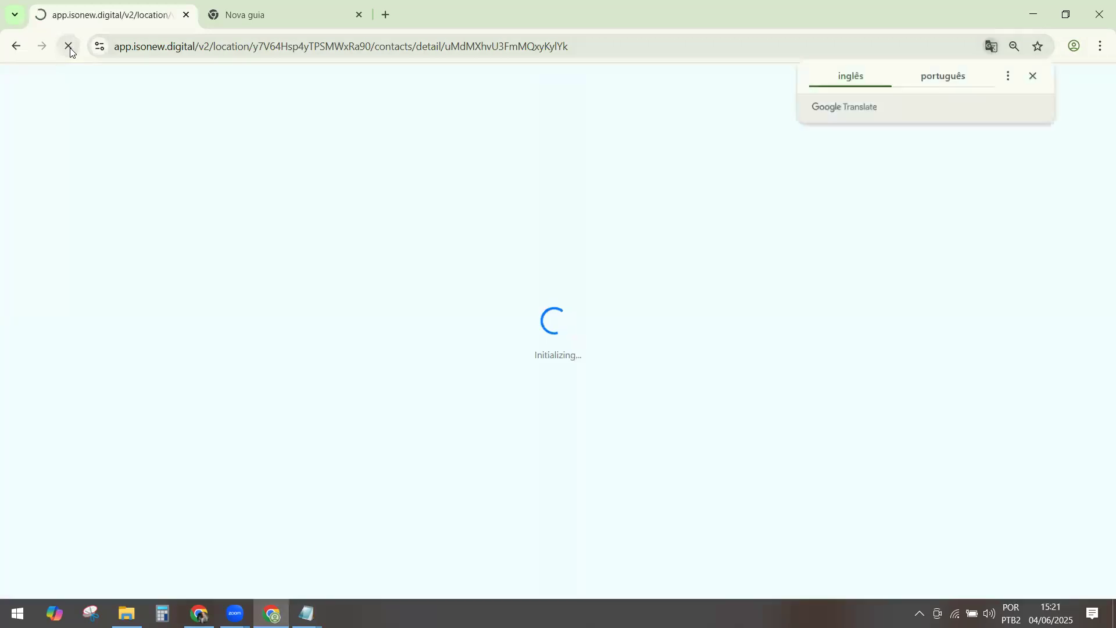
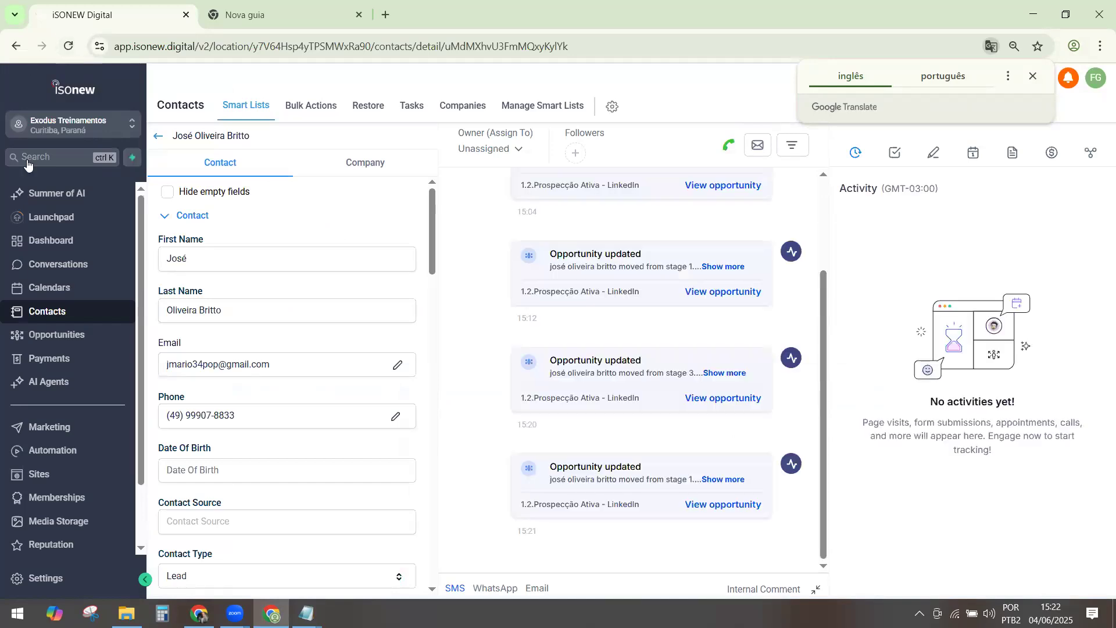
{"action": "scroll", "coordinate": [287, 308], "scroll_direction": "down", "scroll_amount": 2}
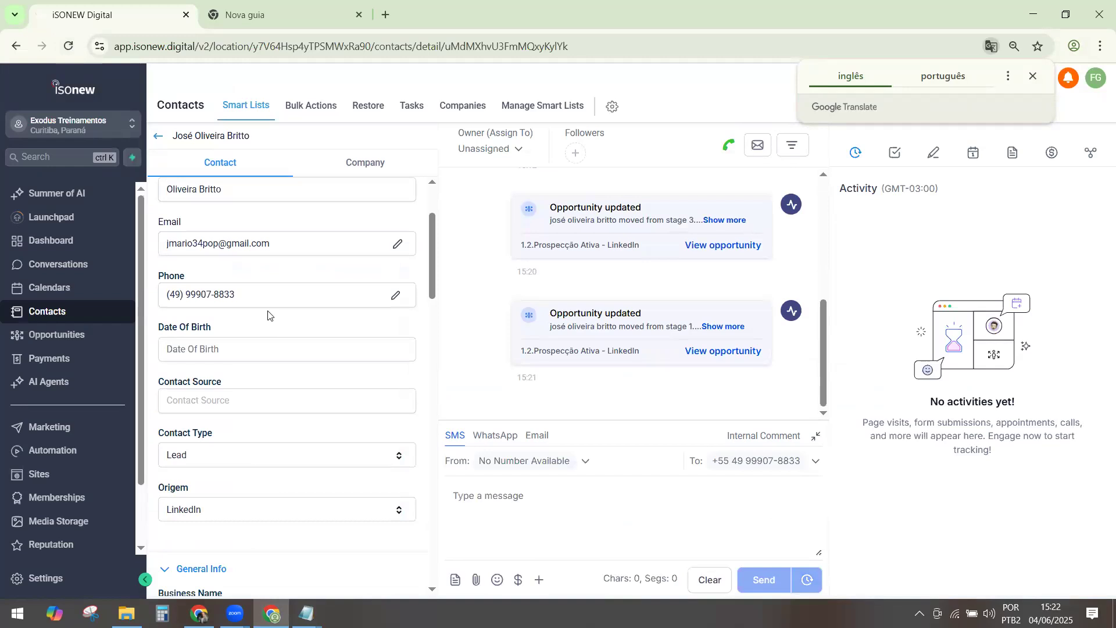
{"action": "scroll", "coordinate": [254, 307], "scroll_direction": "down", "scroll_amount": 2}
{"action": "scroll", "coordinate": [252, 319], "scroll_direction": "down", "scroll_amount": 4}
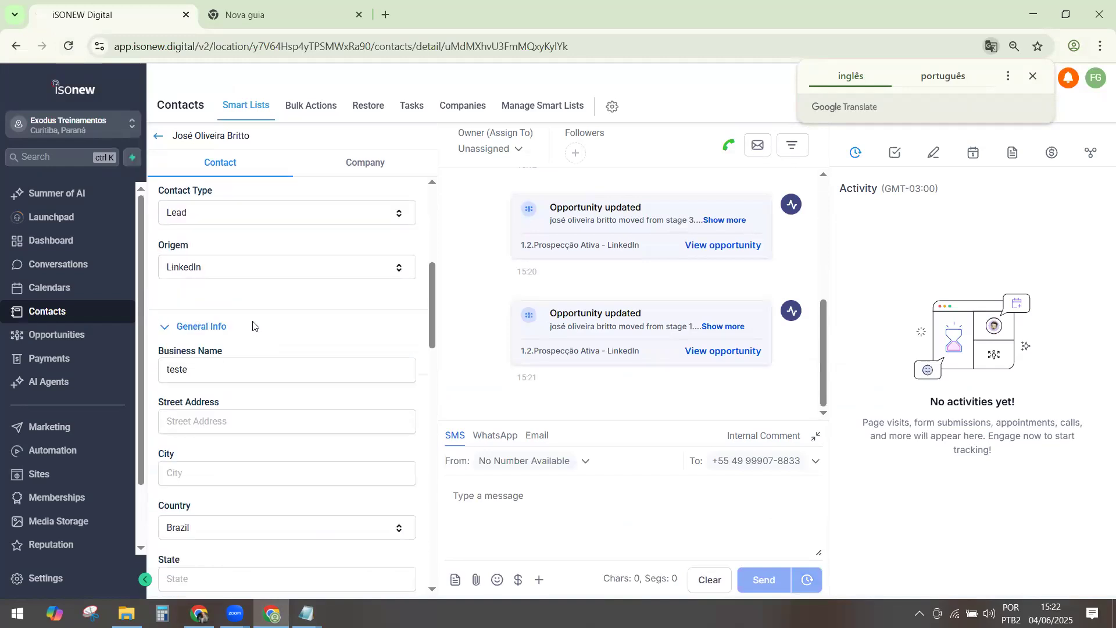
{"action": "scroll", "coordinate": [252, 326], "scroll_direction": "up", "scroll_amount": 2}
{"action": "scroll", "coordinate": [254, 335], "scroll_direction": "down", "scroll_amount": 8}
{"action": "scroll", "coordinate": [258, 347], "scroll_direction": "down", "scroll_amount": 4}
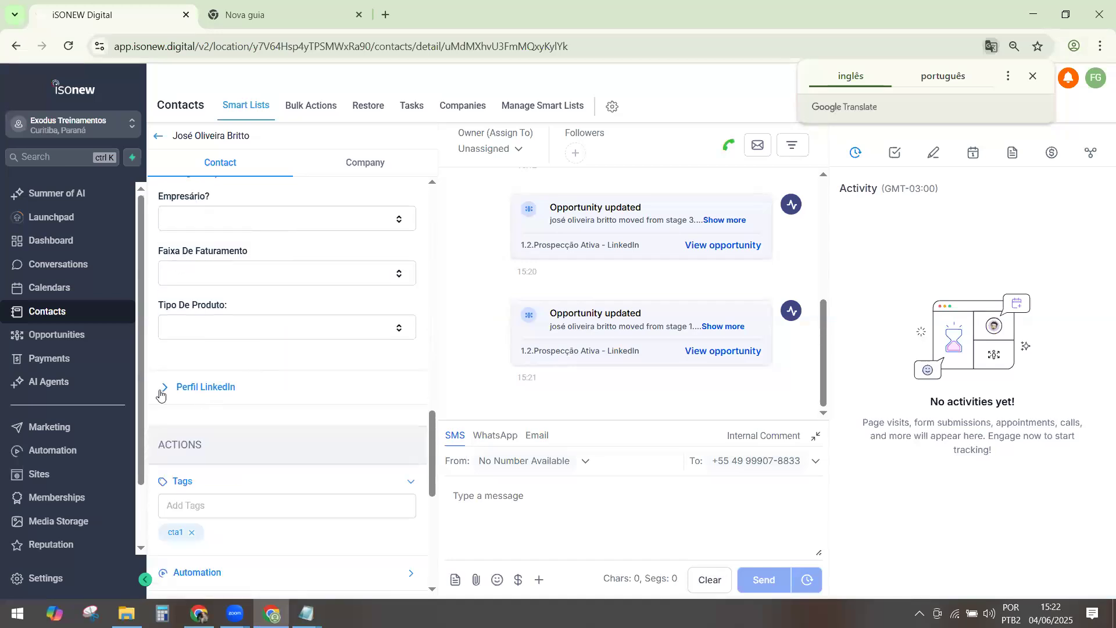
{"action": "left_click", "coordinate": [164, 388]}
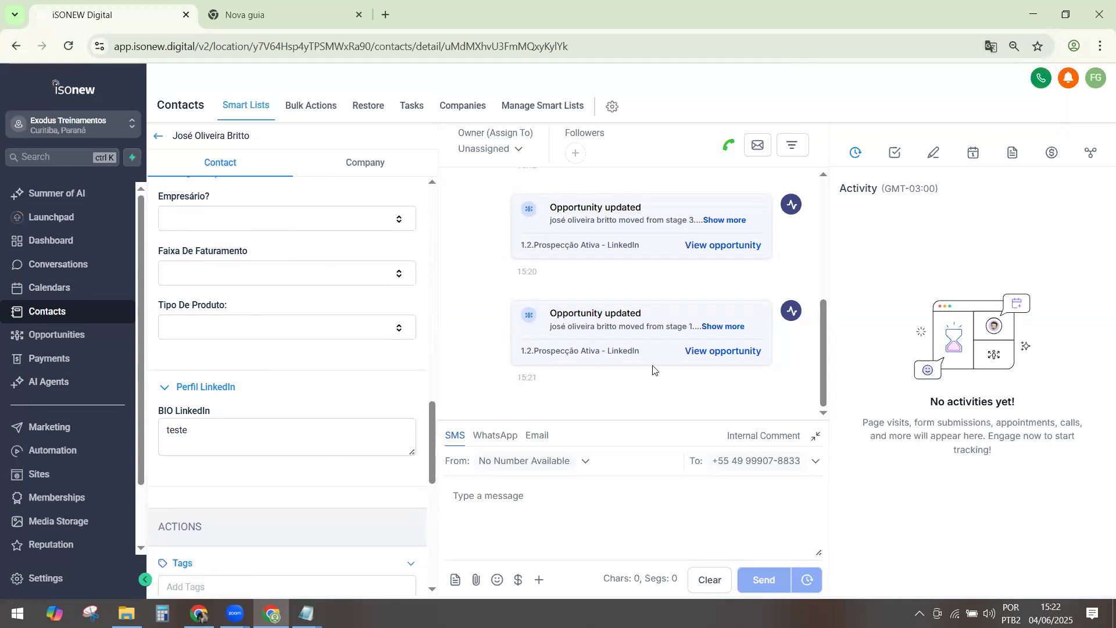
Open the contact's latest updated opportunity, check its stage and Prospecção LinkedIn fields, and close it.
{"action": "left_click", "coordinate": [727, 352]}
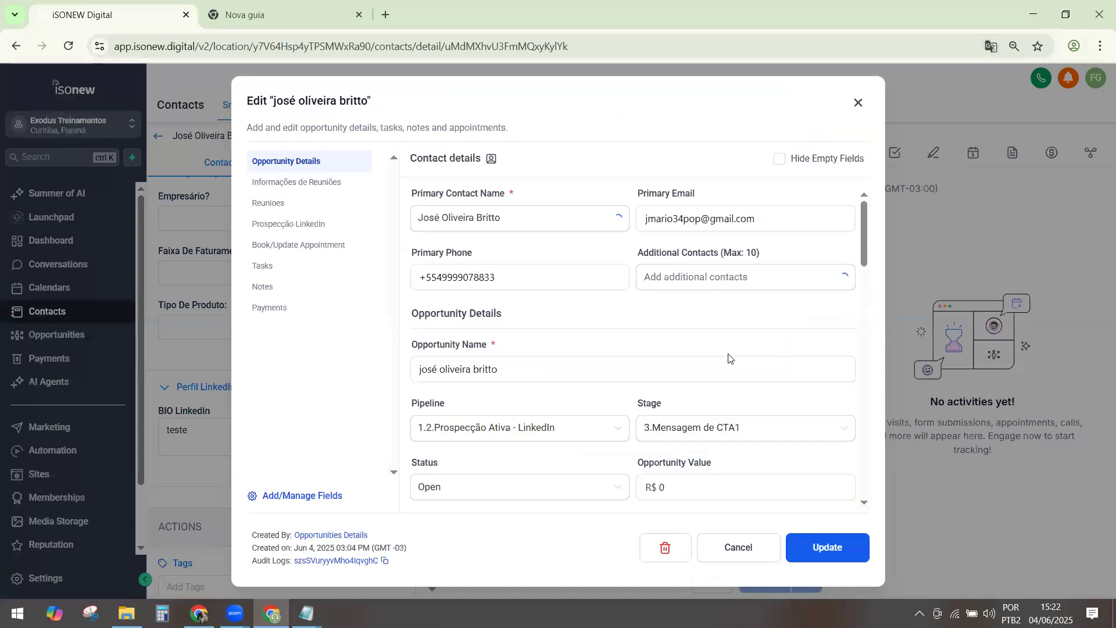
{"action": "scroll", "coordinate": [701, 354], "scroll_direction": "down", "scroll_amount": 2}
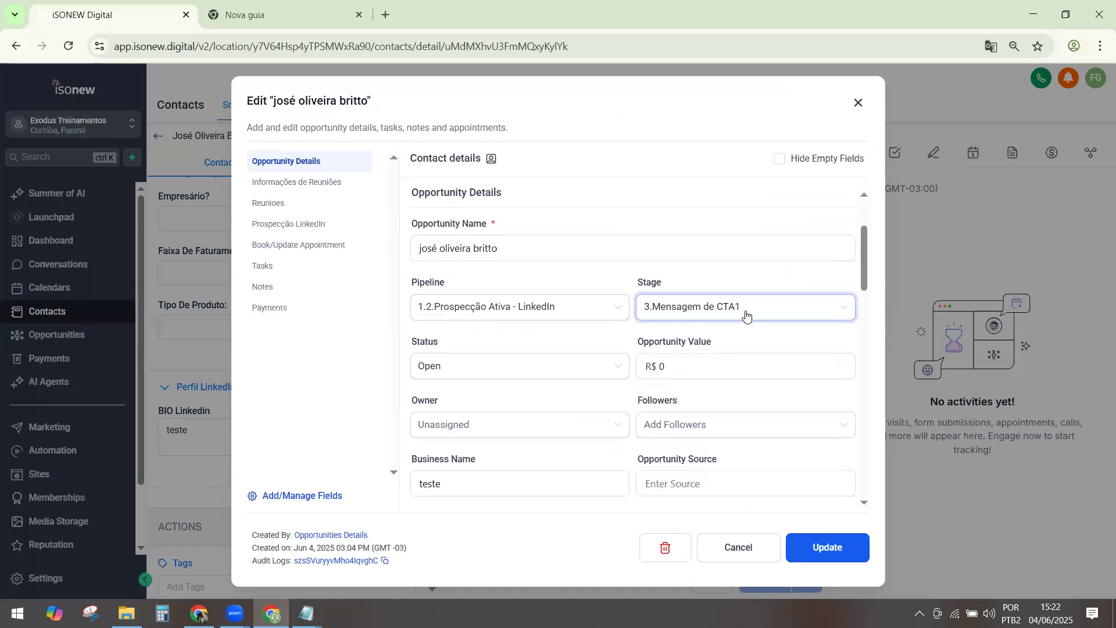
{"action": "left_click", "coordinate": [279, 226]}
{"action": "left_click", "coordinate": [519, 314]}
{"action": "left_click", "coordinate": [548, 366]}
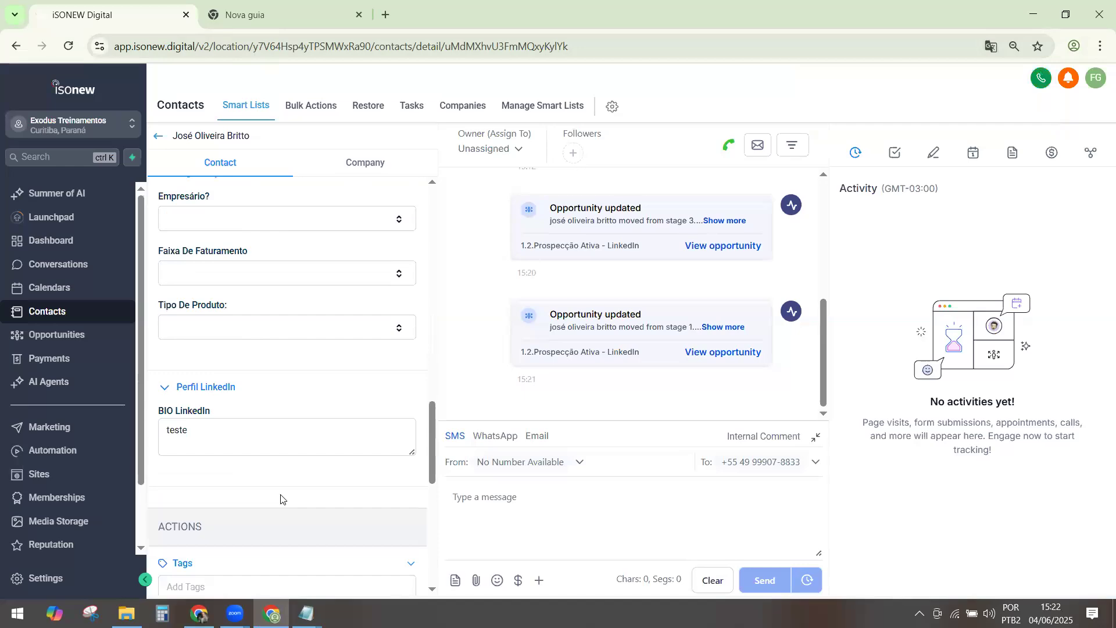
Switch back to n8n, return to the canvas, then save and activate the Linked Helper - CTA1 workflow.
{"action": "left_click", "coordinate": [199, 613]}
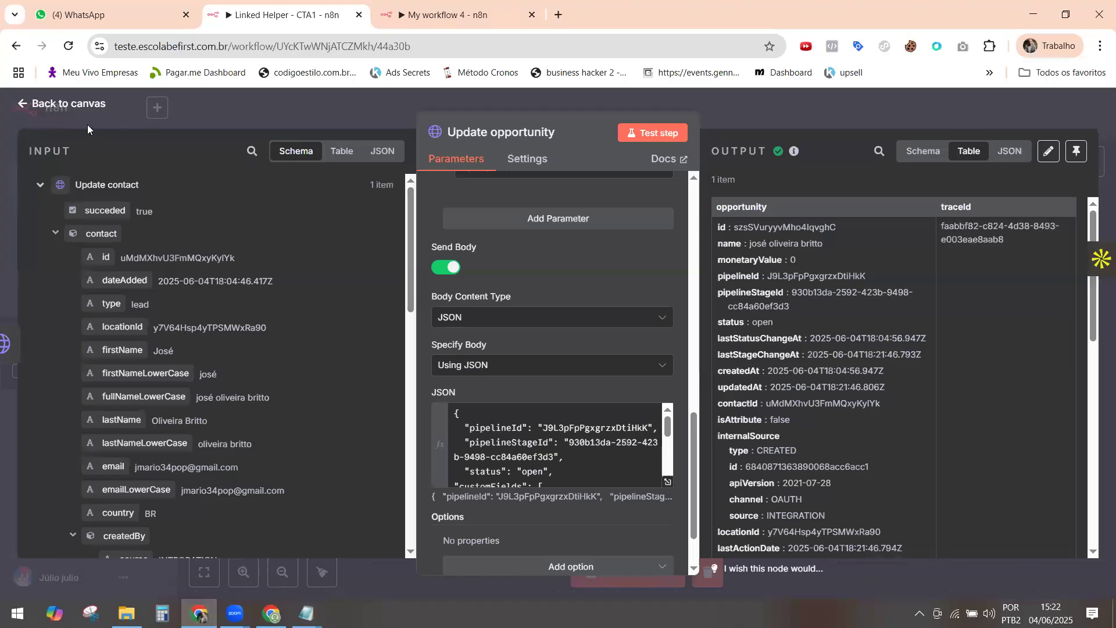
{"action": "left_click", "coordinate": [24, 105]}
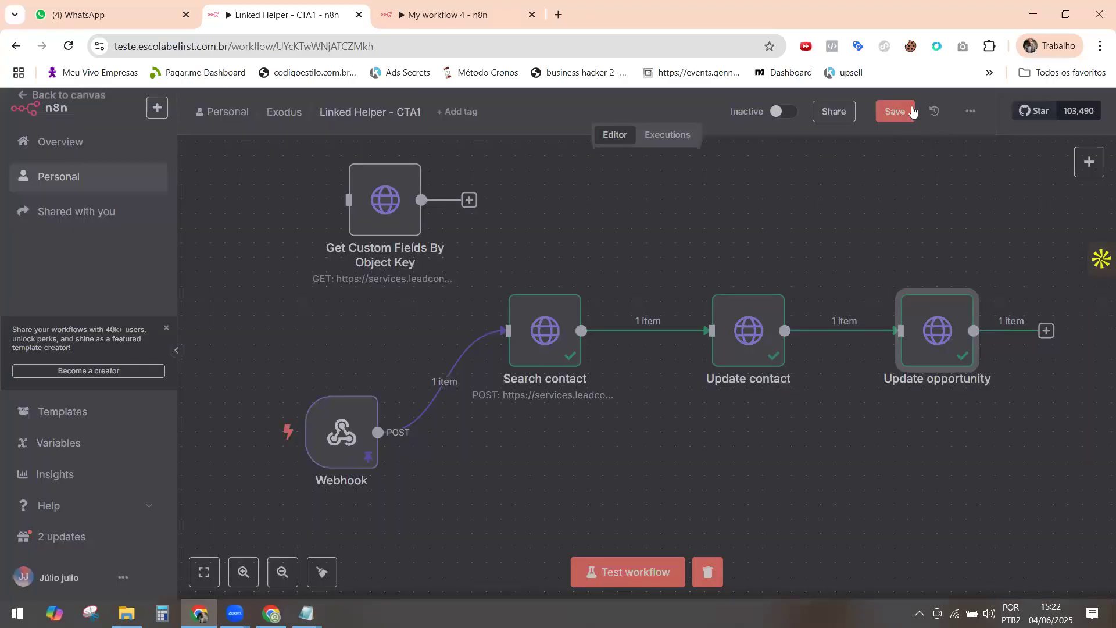
{"action": "left_click", "coordinate": [910, 111]}
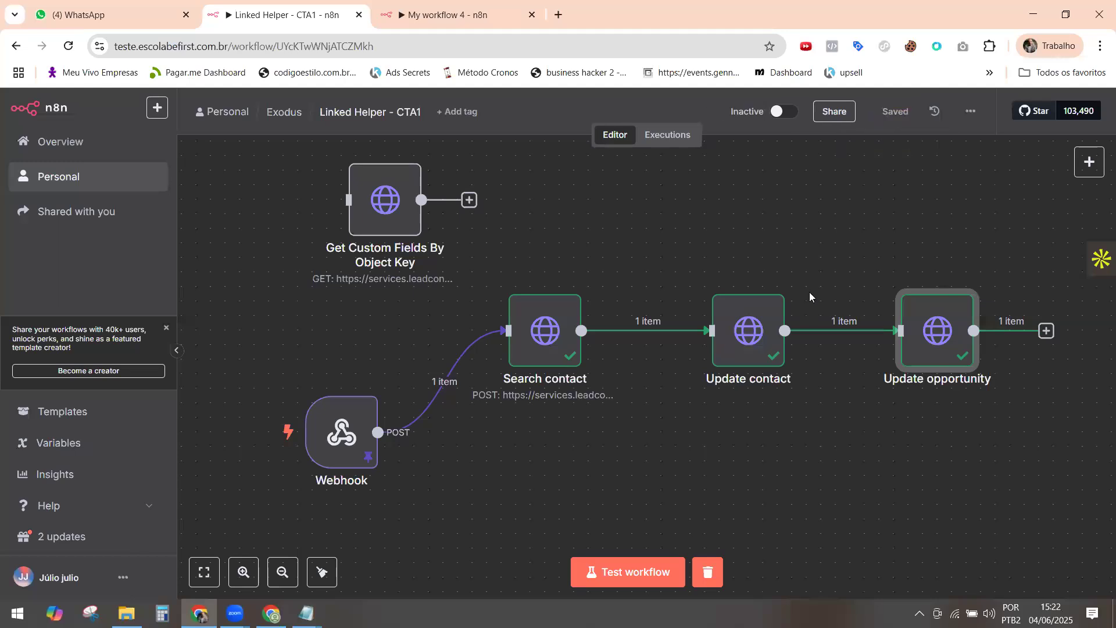
{"action": "left_click", "coordinate": [773, 114]}
{"action": "left_click", "coordinate": [717, 452]}
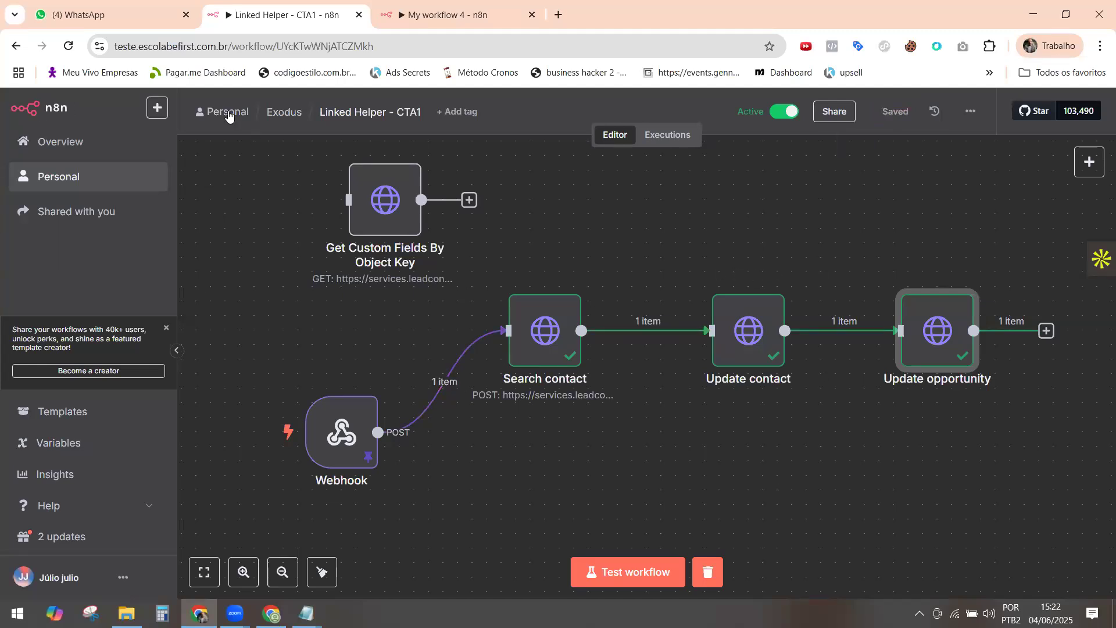
Create a new workflow in the Exodus folder and name it Linked Helper - CTA2.
{"action": "left_click", "coordinate": [294, 118]}
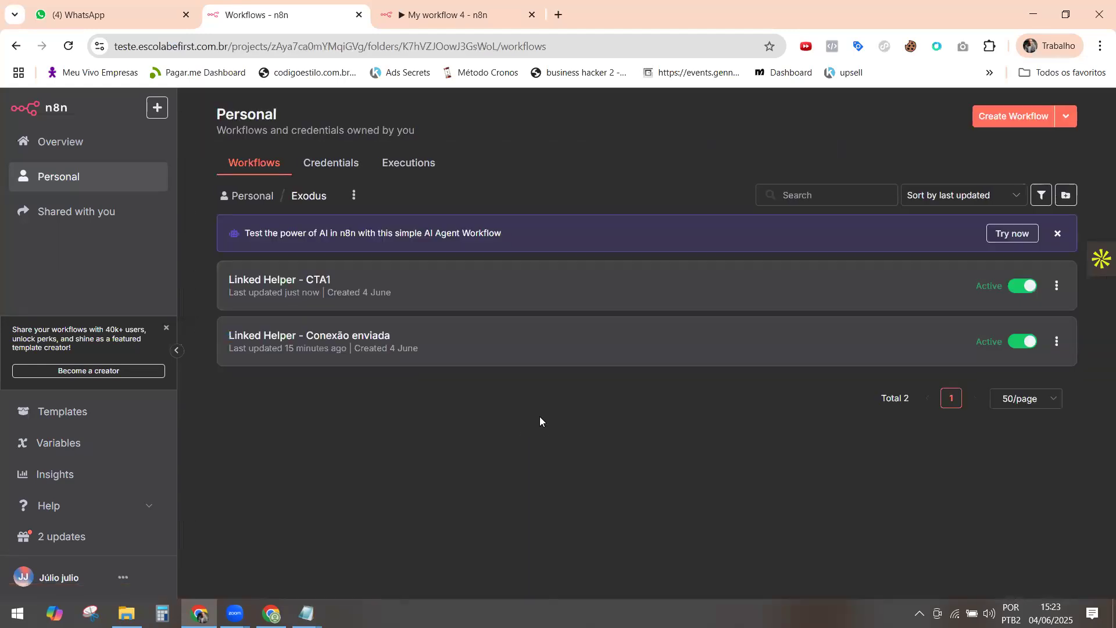
{"action": "left_click", "coordinate": [1027, 119]}
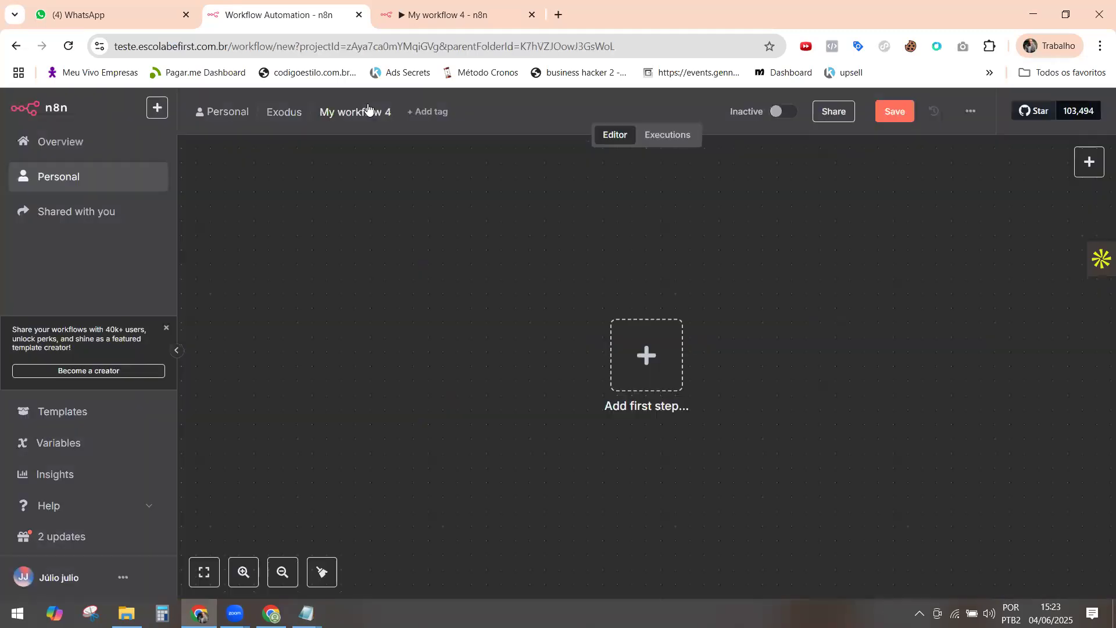
{"action": "left_click", "coordinate": [361, 111]}
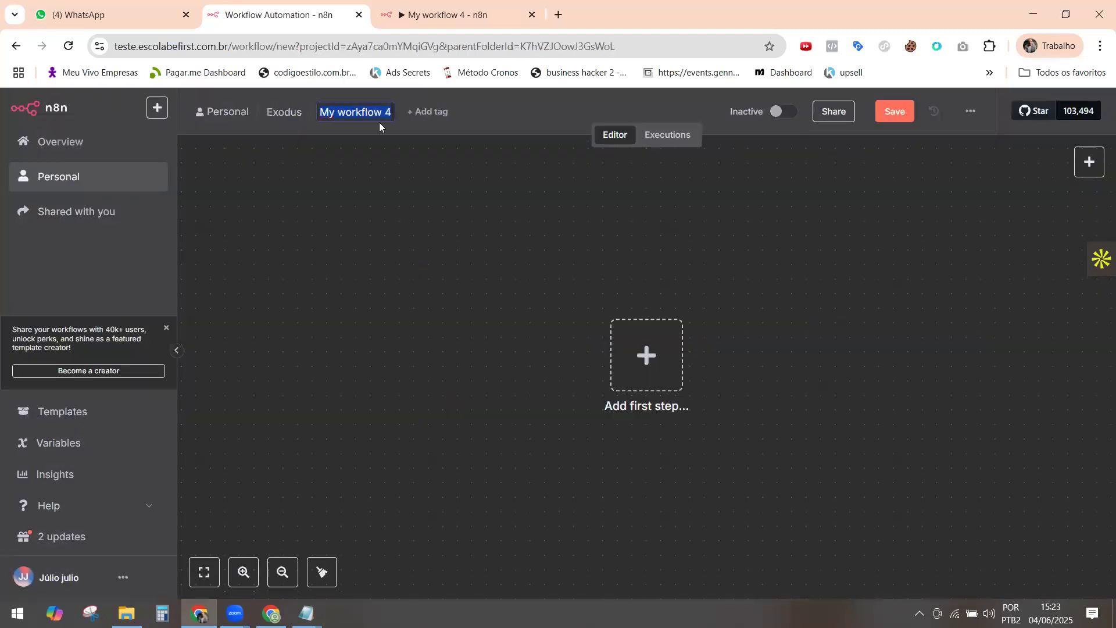
{"action": "type", "text": "Linked Helper - CTA2"}
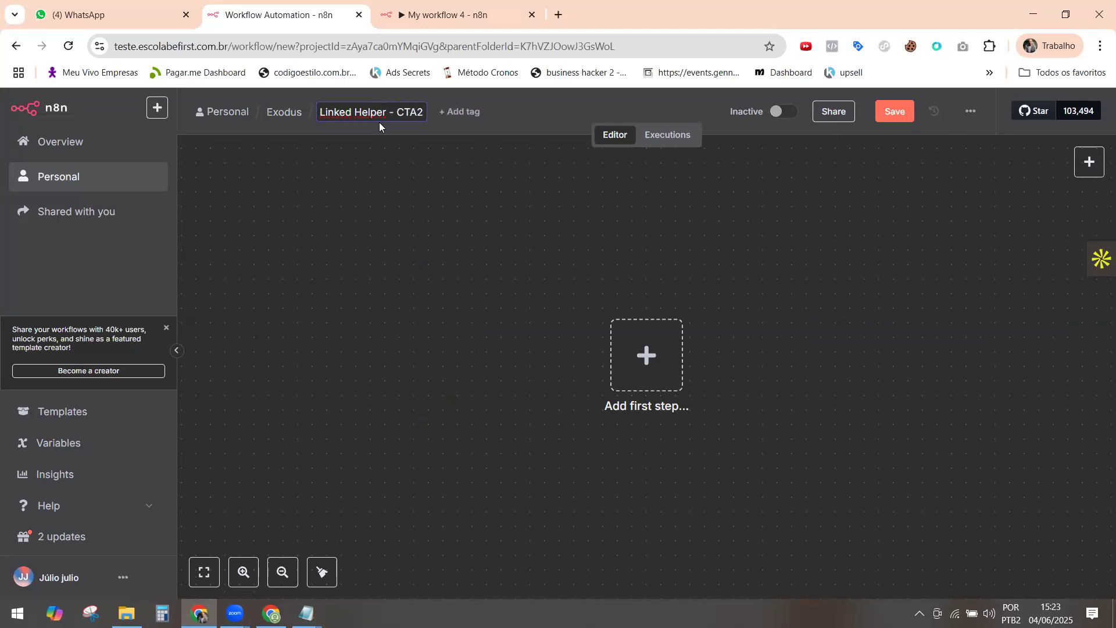
{"action": "key", "text": "Return"}
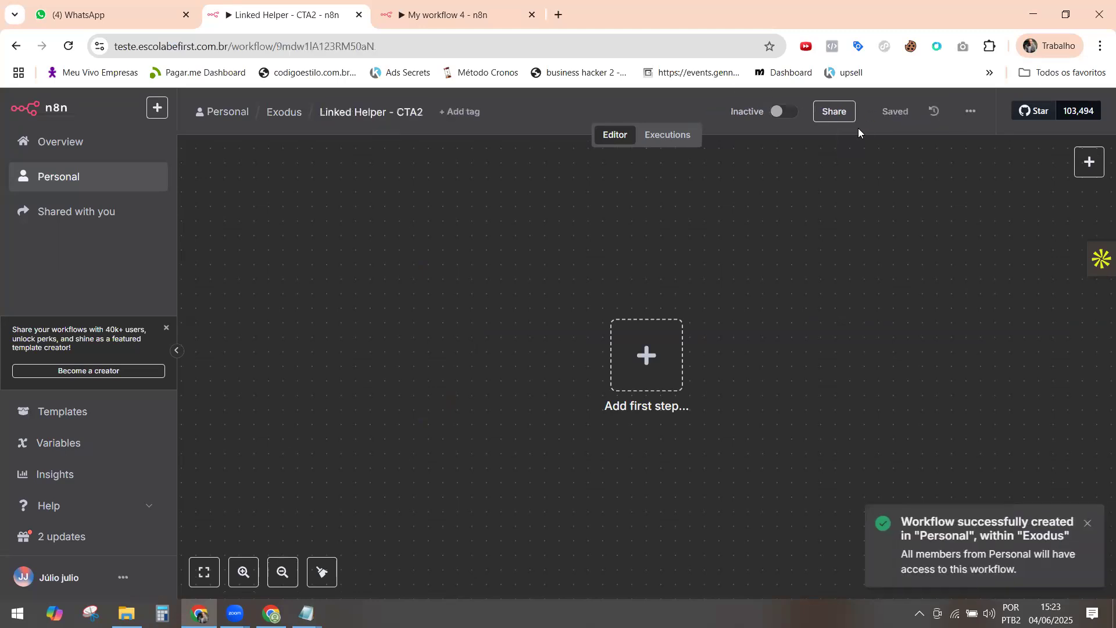
Import the workflow file from Downloads into Linked Helper - CTA2, save it, and delete the two ClickUp nodes.
{"action": "left_click", "coordinate": [972, 117]}
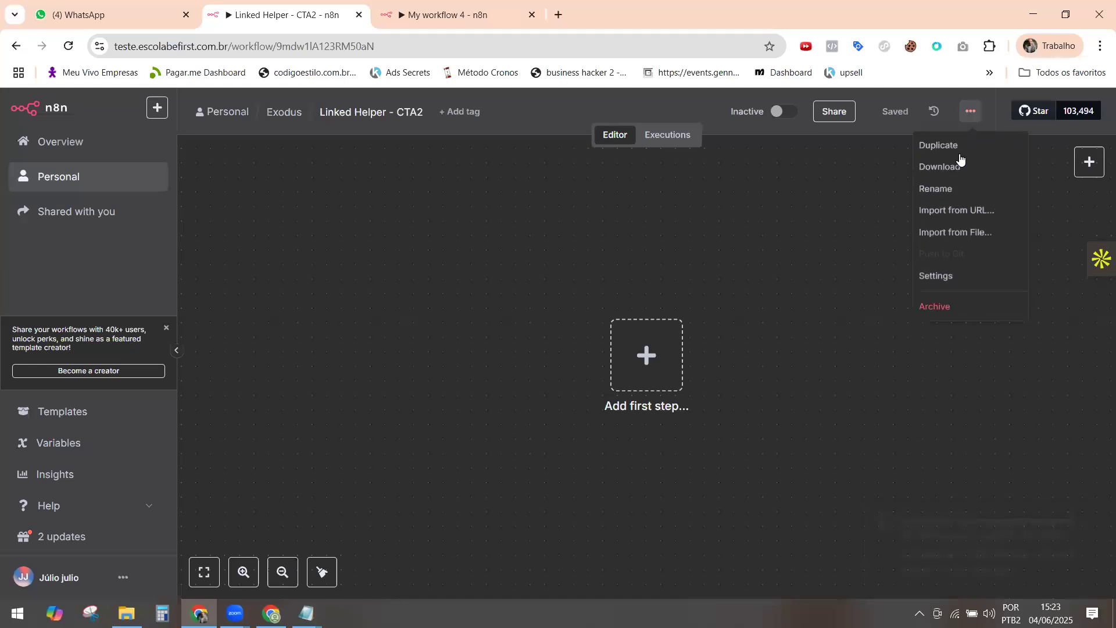
{"action": "left_click", "coordinate": [956, 233]}
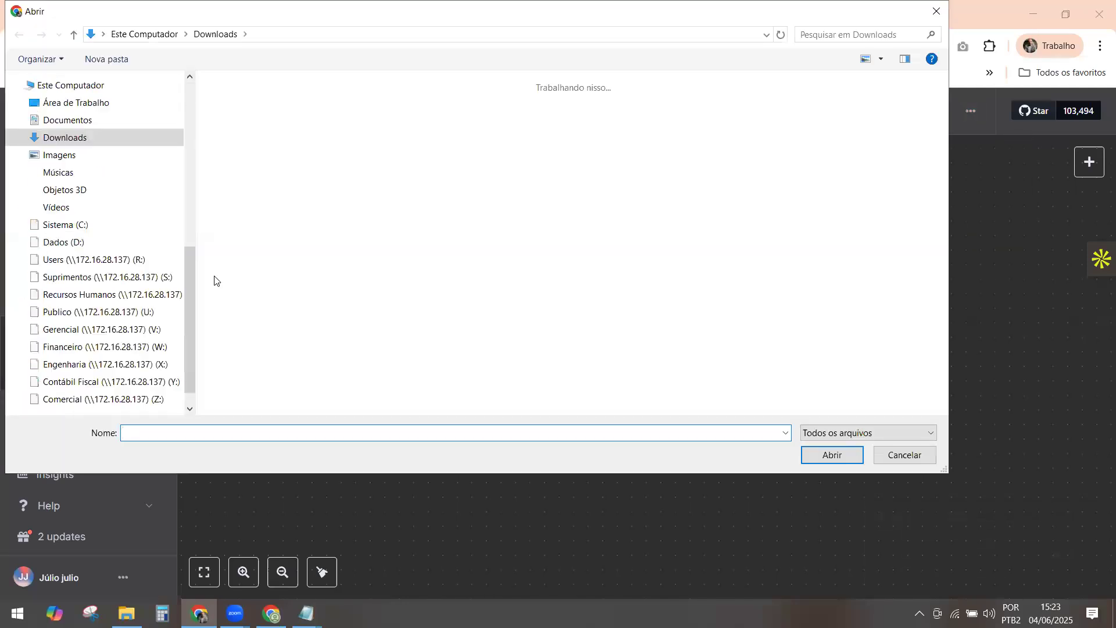
{"action": "left_click", "coordinate": [248, 277]}
{"action": "left_click", "coordinate": [853, 455]}
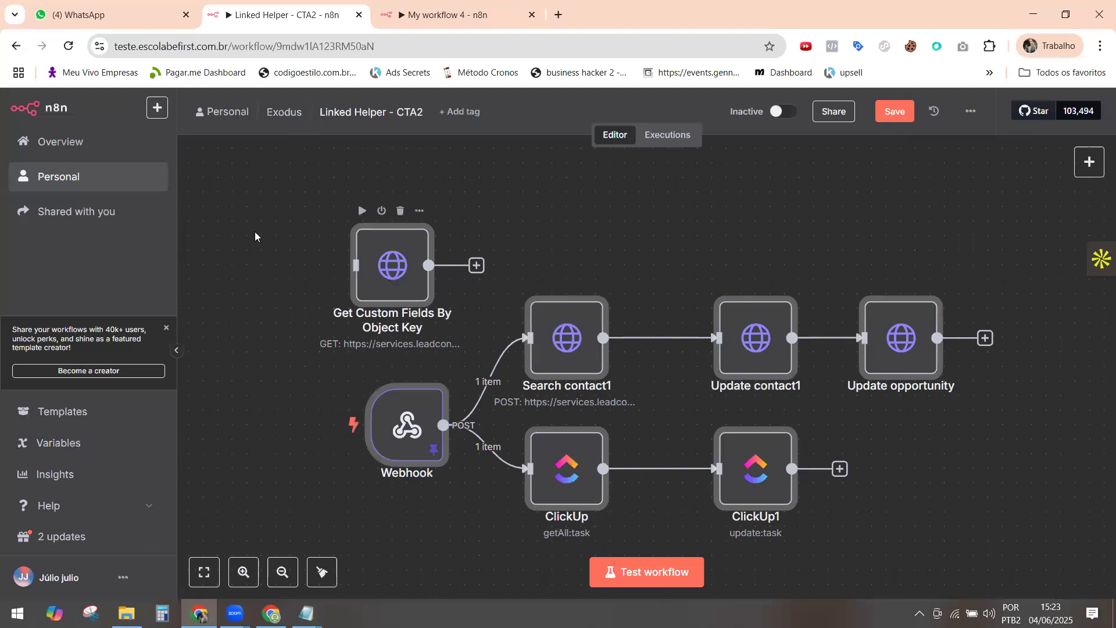
{"action": "left_click", "coordinate": [894, 112]}
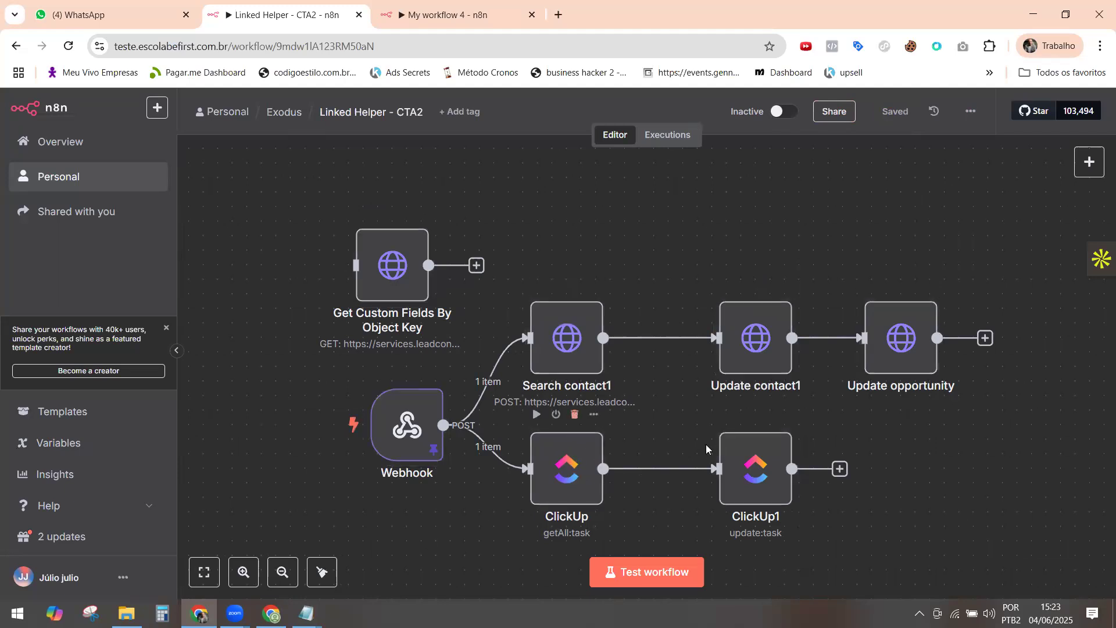
{"action": "left_click", "coordinate": [763, 414]}
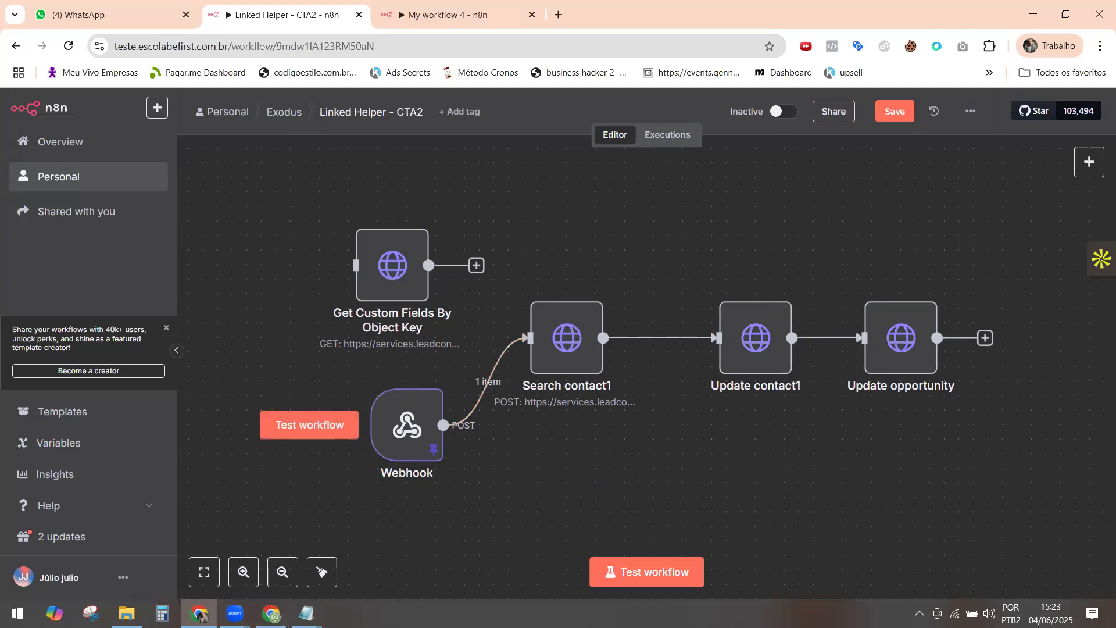
Switch to the iSONEW CRM and set the contact's latest opportunity to stage 4.Mensagem de CTA2, saving and closing the opportunity.
{"action": "left_click", "coordinate": [271, 613]}
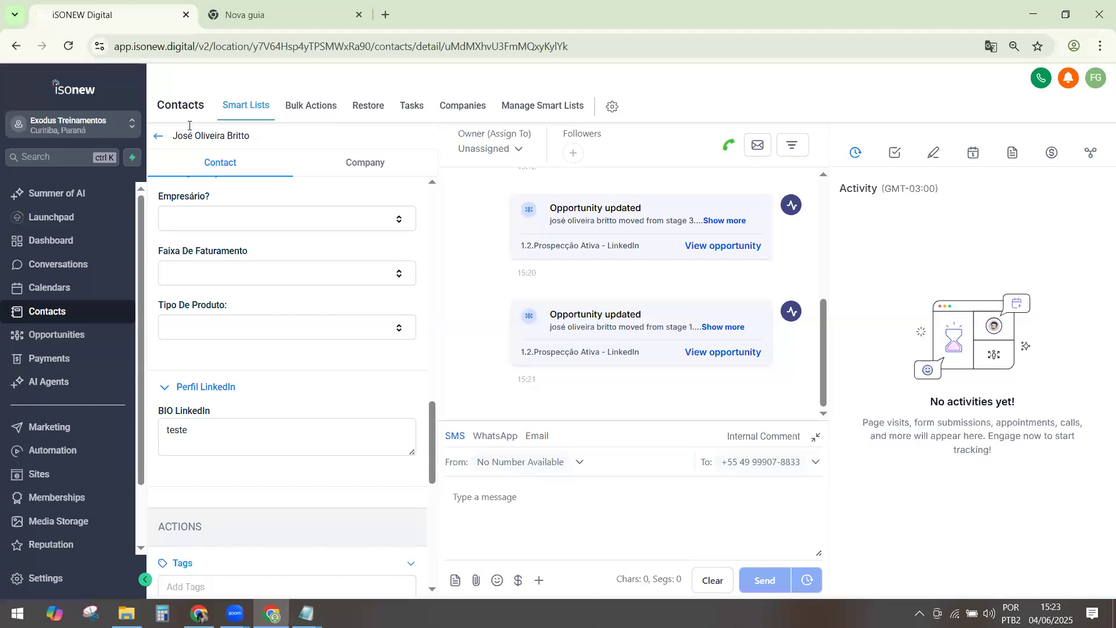
{"action": "left_click", "coordinate": [726, 355]}
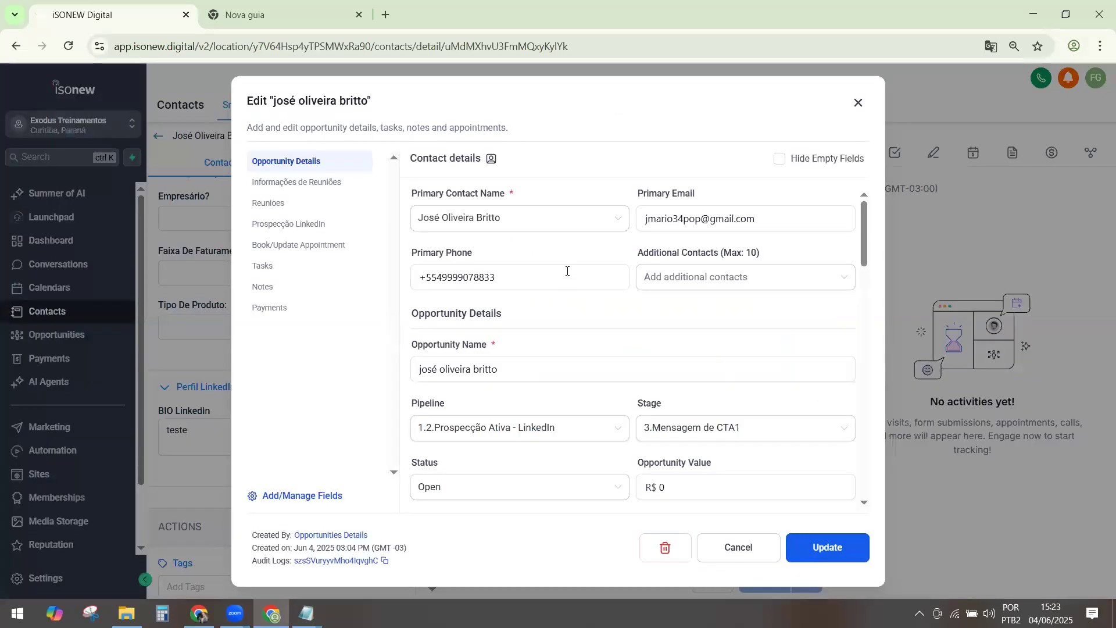
{"action": "left_click", "coordinate": [834, 438]}
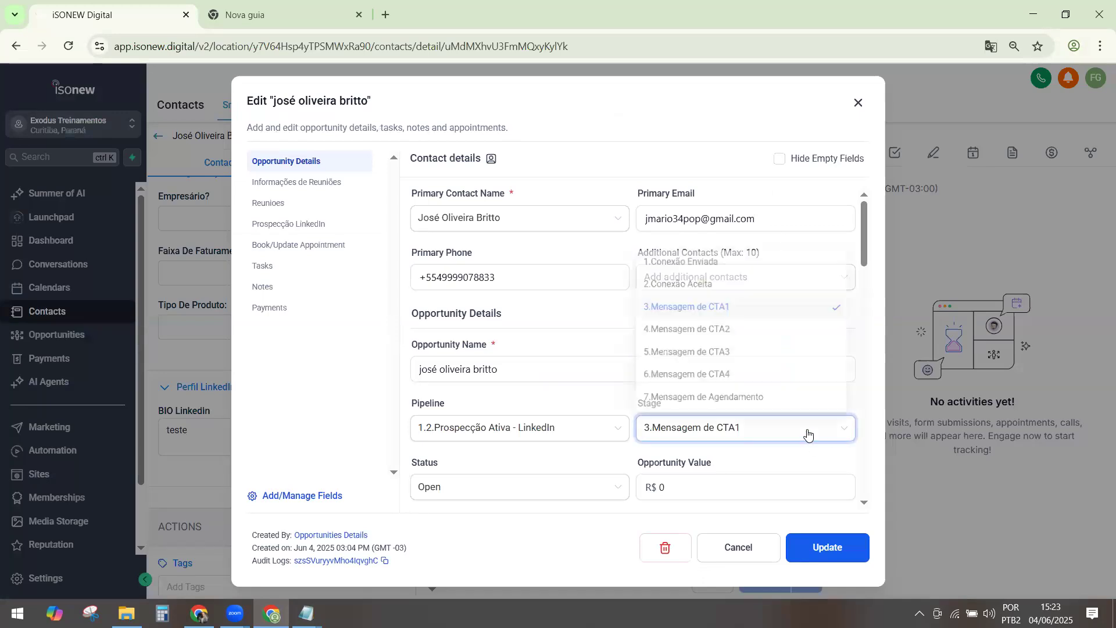
{"action": "left_click", "coordinate": [665, 328]}
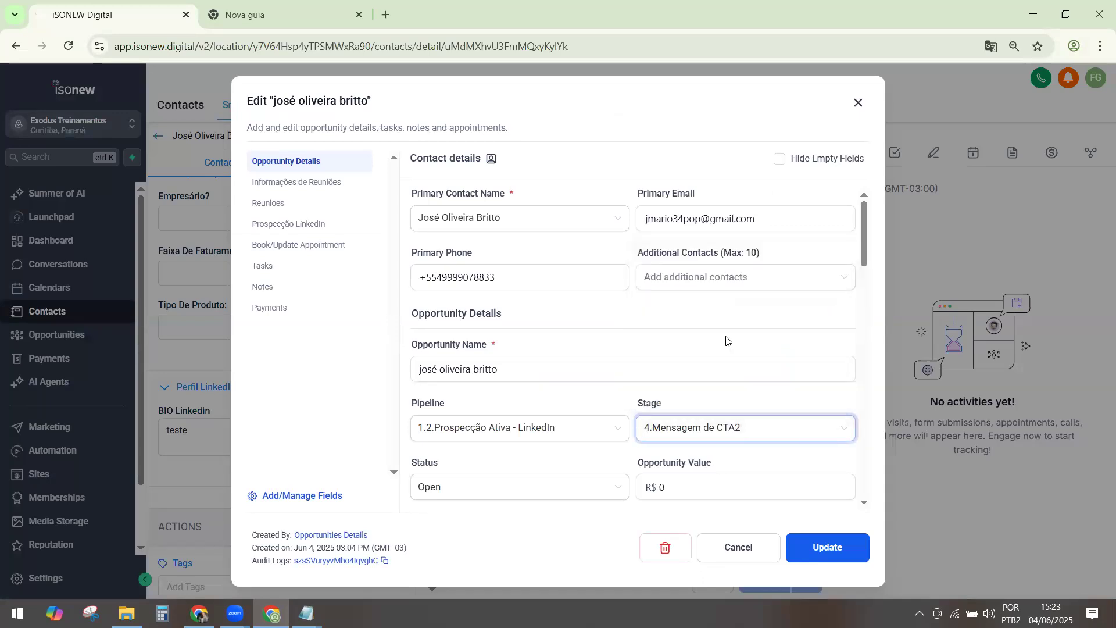
{"action": "left_click", "coordinate": [832, 553]}
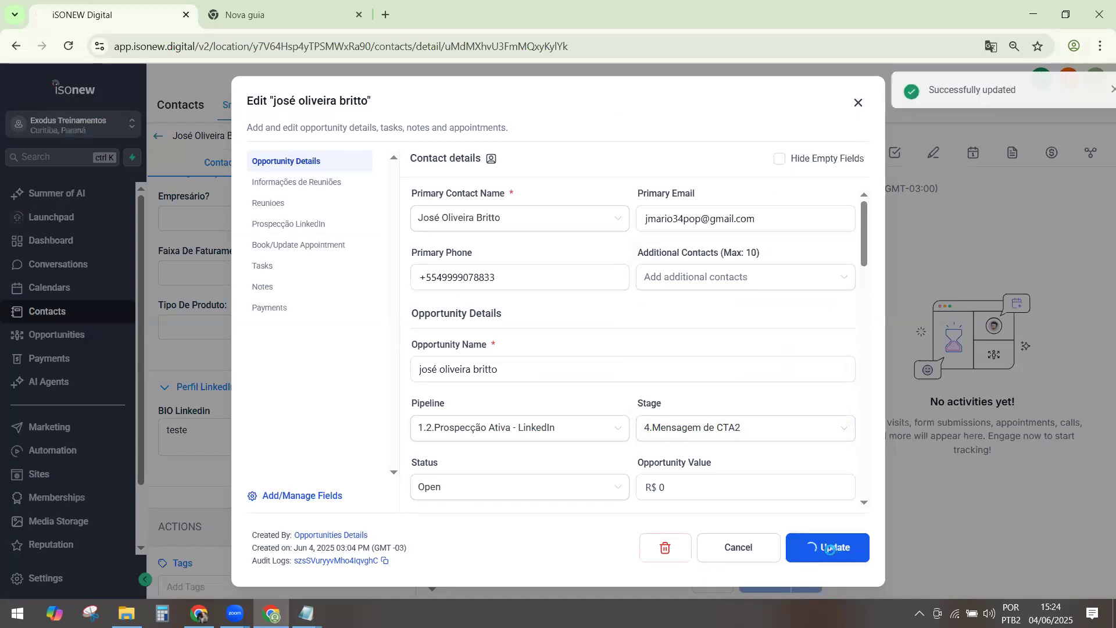
{"action": "left_click", "coordinate": [858, 103]}
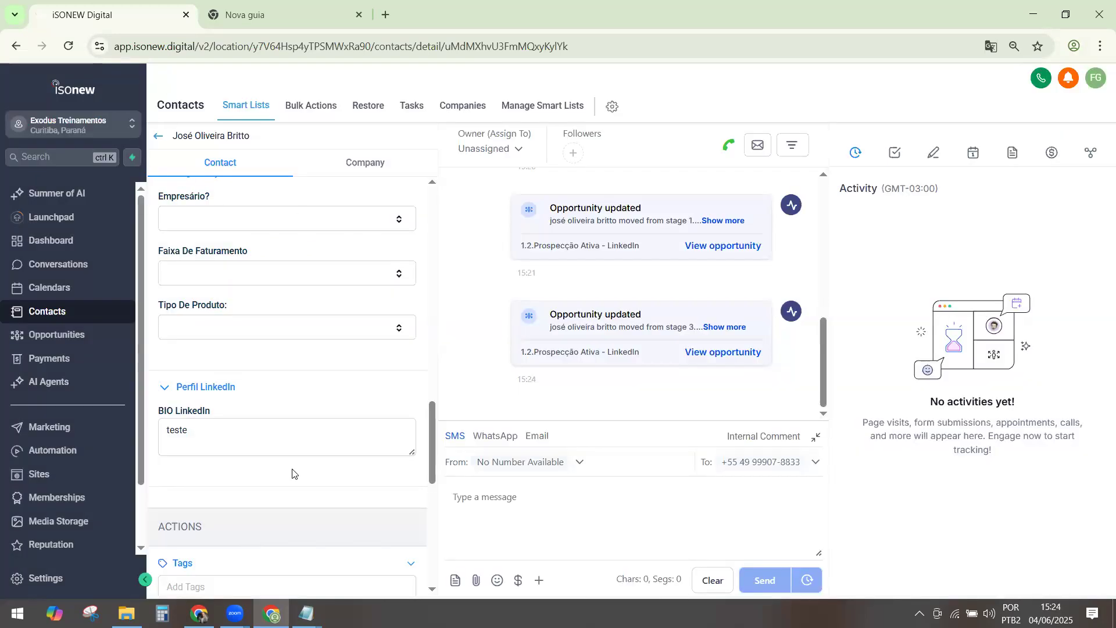
Back in n8n, replace the Authorization token in CTA2's Get Custom Fields By Object Key node with the one from My workflow 4.
{"action": "left_click", "coordinate": [199, 614]}
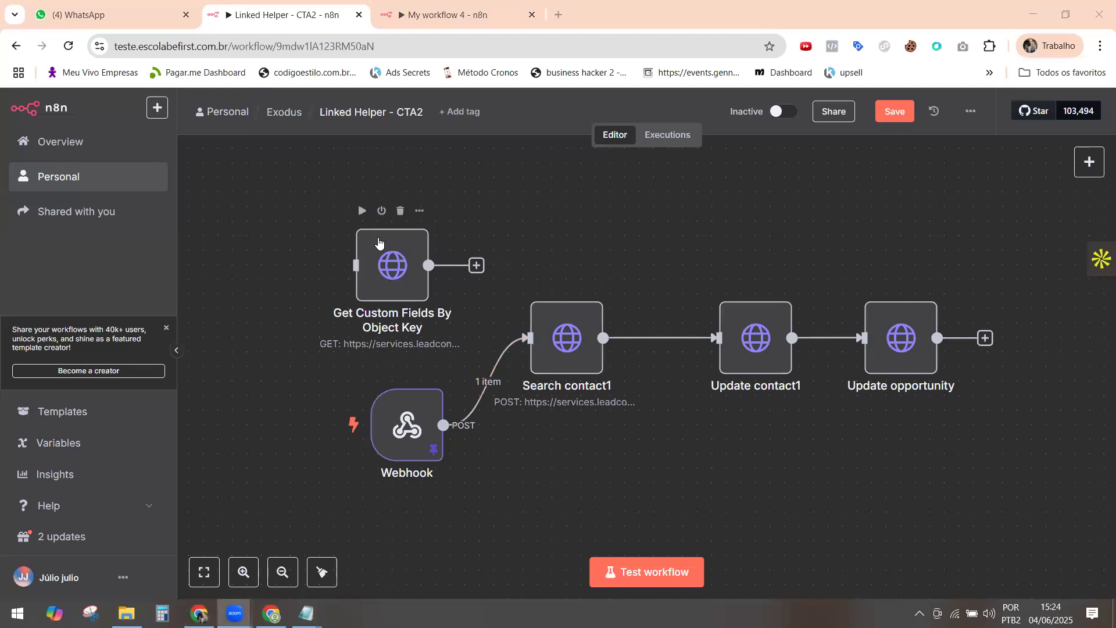
{"action": "left_click", "coordinate": [389, 265]}
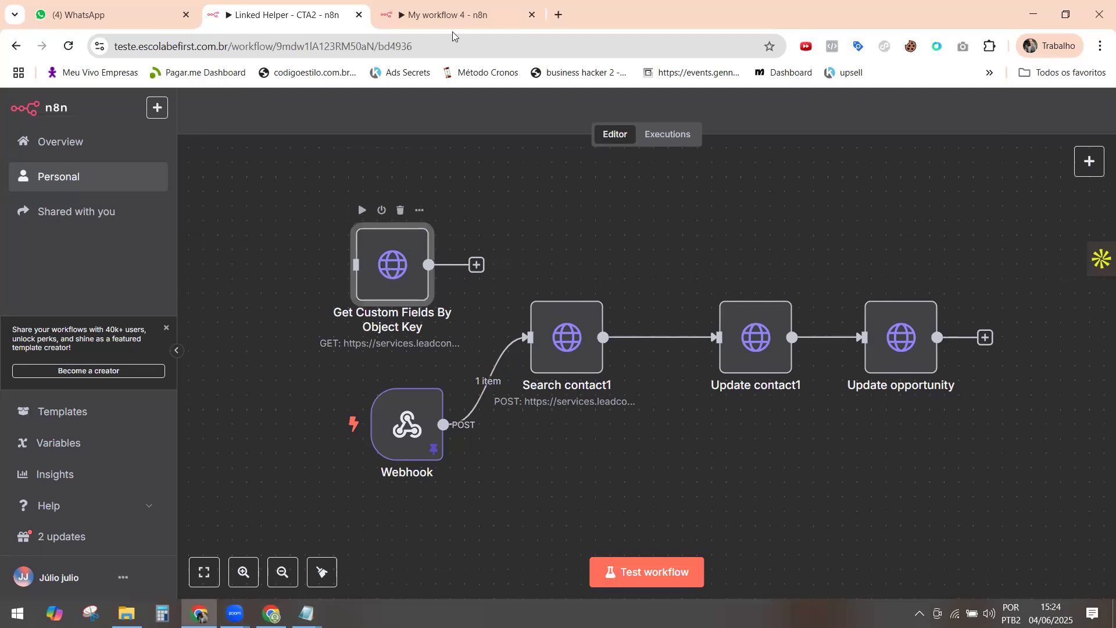
{"action": "double_click", "coordinate": [401, 242]}
{"action": "left_click", "coordinate": [453, 14]}
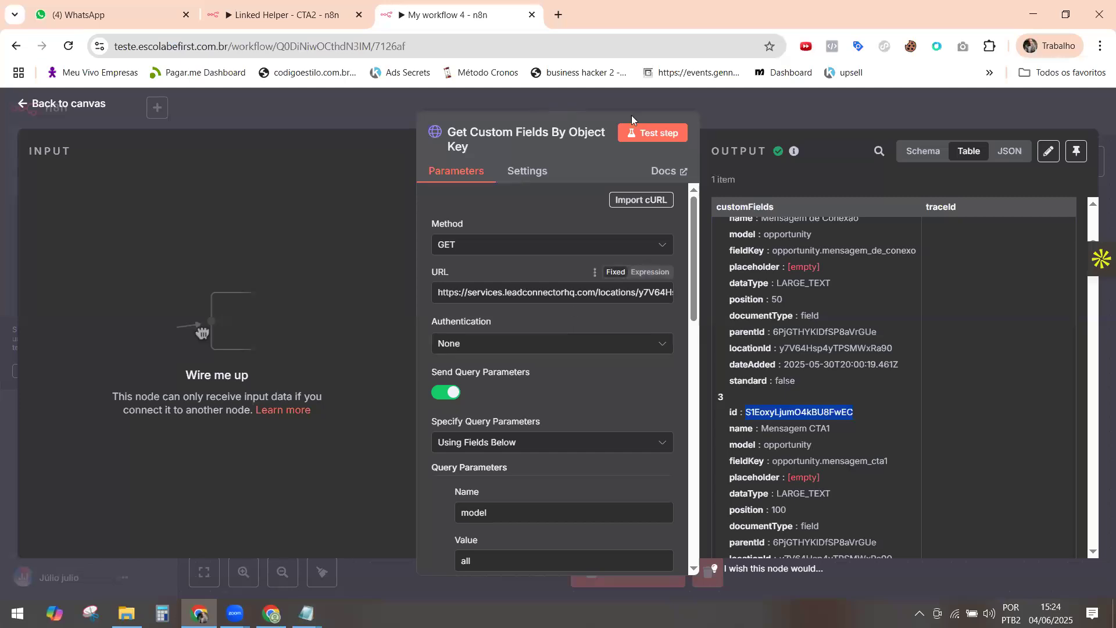
{"action": "scroll", "coordinate": [506, 343], "scroll_direction": "down", "scroll_amount": 4}
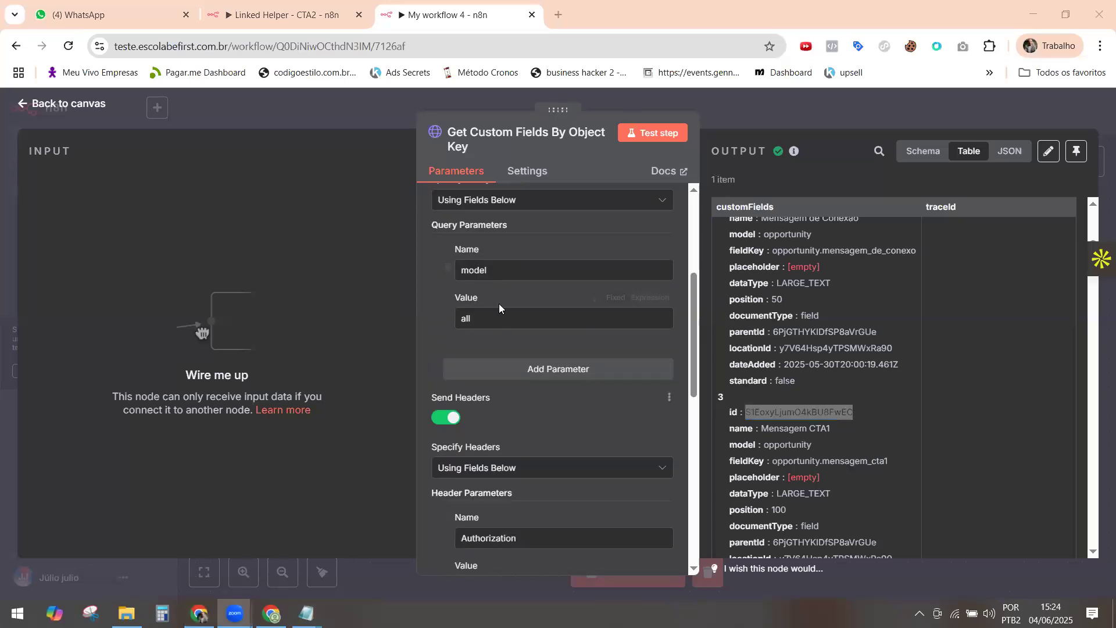
{"action": "scroll", "coordinate": [499, 303], "scroll_direction": "down", "scroll_amount": 2}
{"action": "triple_click", "coordinate": [517, 465]}
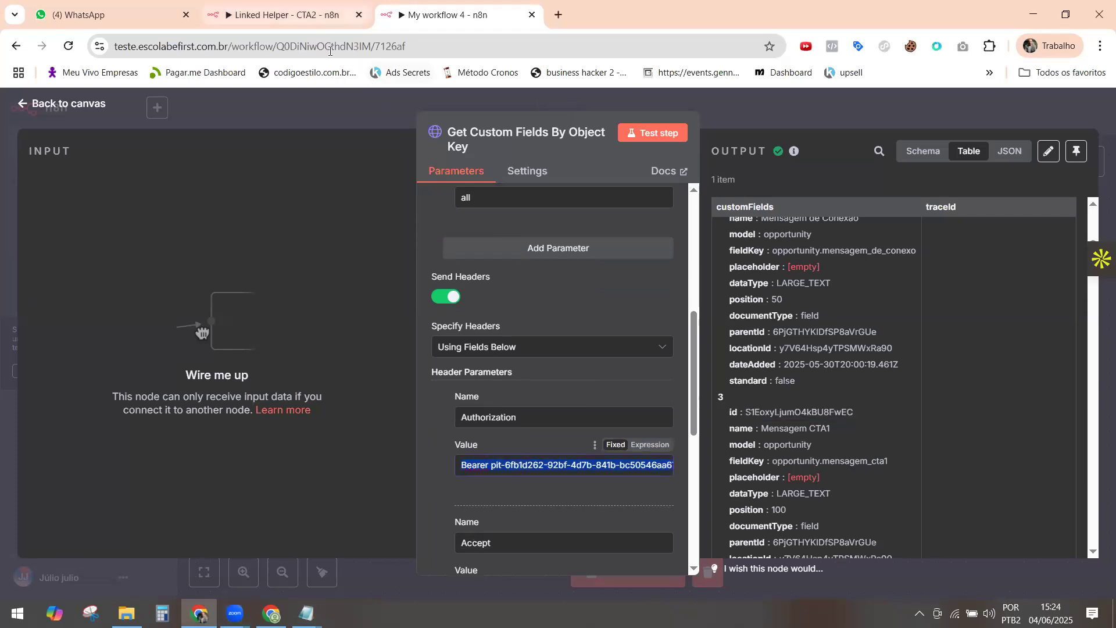
{"action": "left_click", "coordinate": [317, 17]}
{"action": "scroll", "coordinate": [505, 315], "scroll_direction": "down", "scroll_amount": 2}
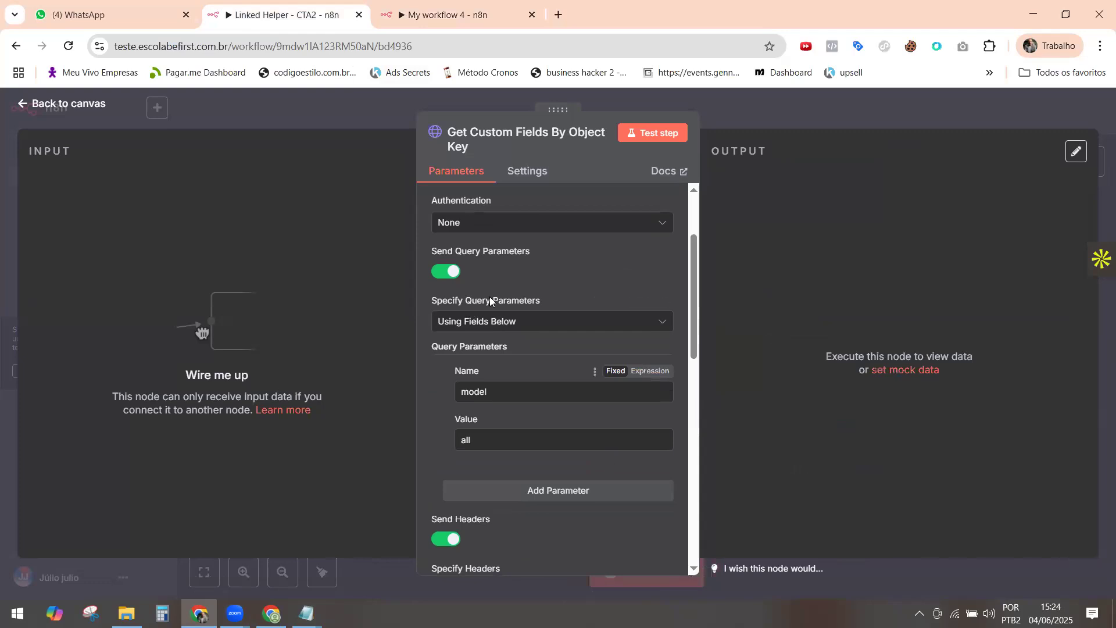
{"action": "scroll", "coordinate": [492, 326], "scroll_direction": "down", "scroll_amount": 4}
{"action": "triple_click", "coordinate": [525, 465]}
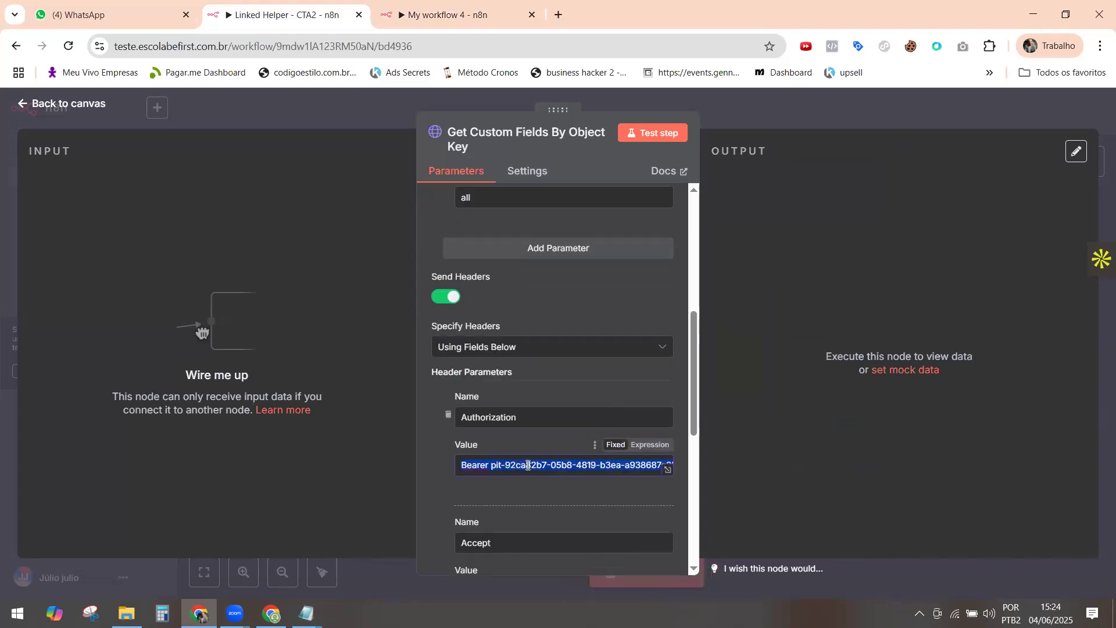
{"action": "left_click", "coordinate": [500, 267]}
Replace the location ID in the Get Custom Fields By Object Key URL with the one from My workflow 4, and test the node.
{"action": "scroll", "coordinate": [516, 257], "scroll_direction": "up", "scroll_amount": 6}
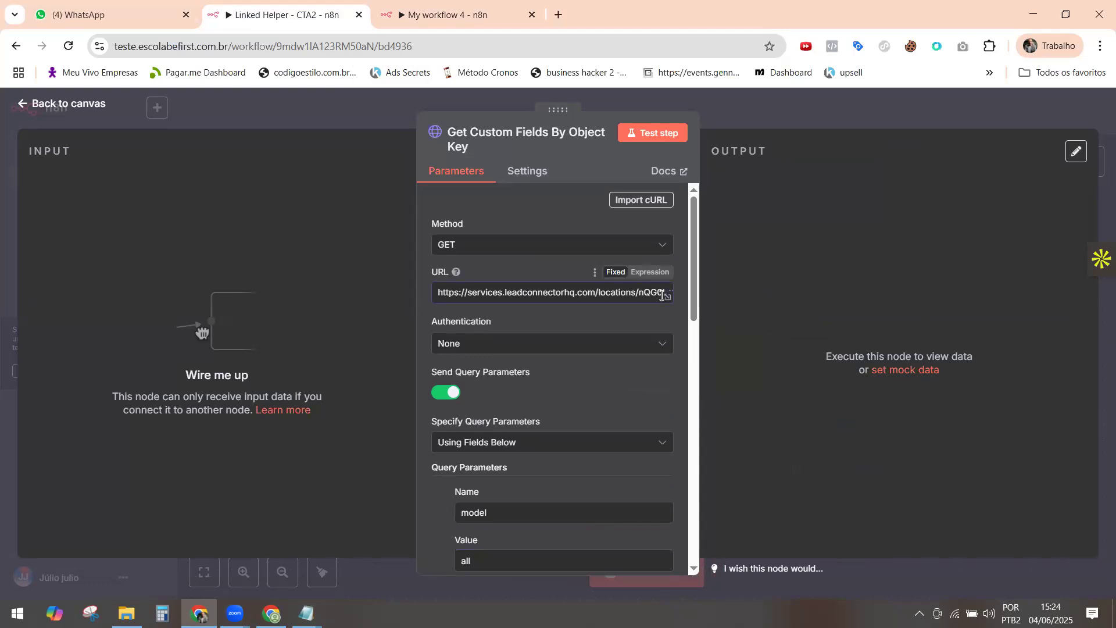
{"action": "left_click", "coordinate": [448, 23]}
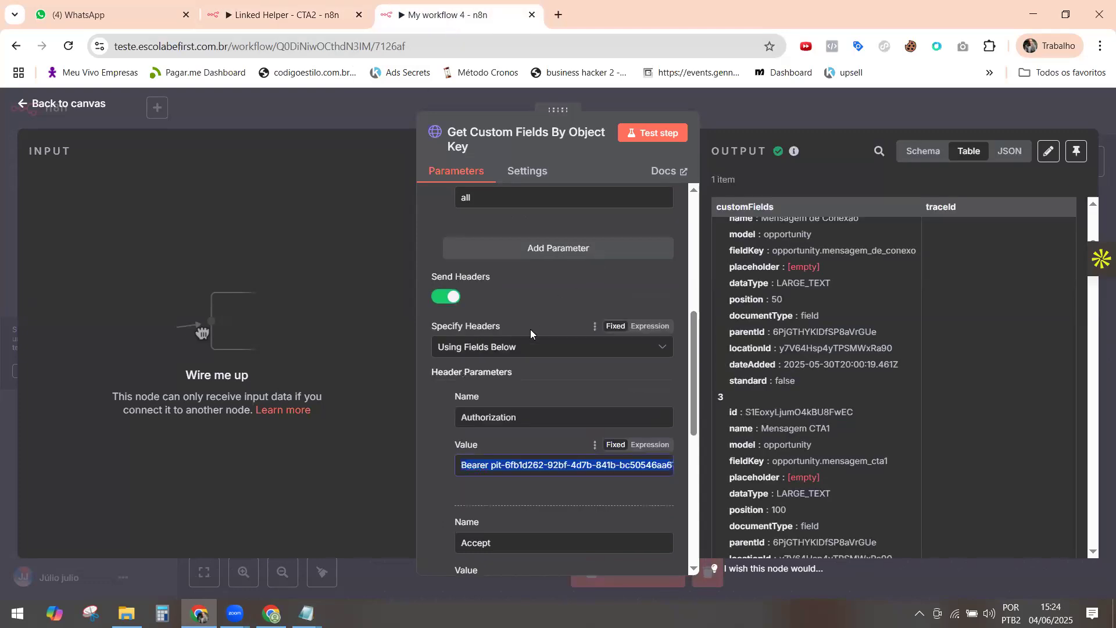
{"action": "scroll", "coordinate": [530, 329], "scroll_direction": "up", "scroll_amount": 5}
{"action": "left_click", "coordinate": [639, 293]}
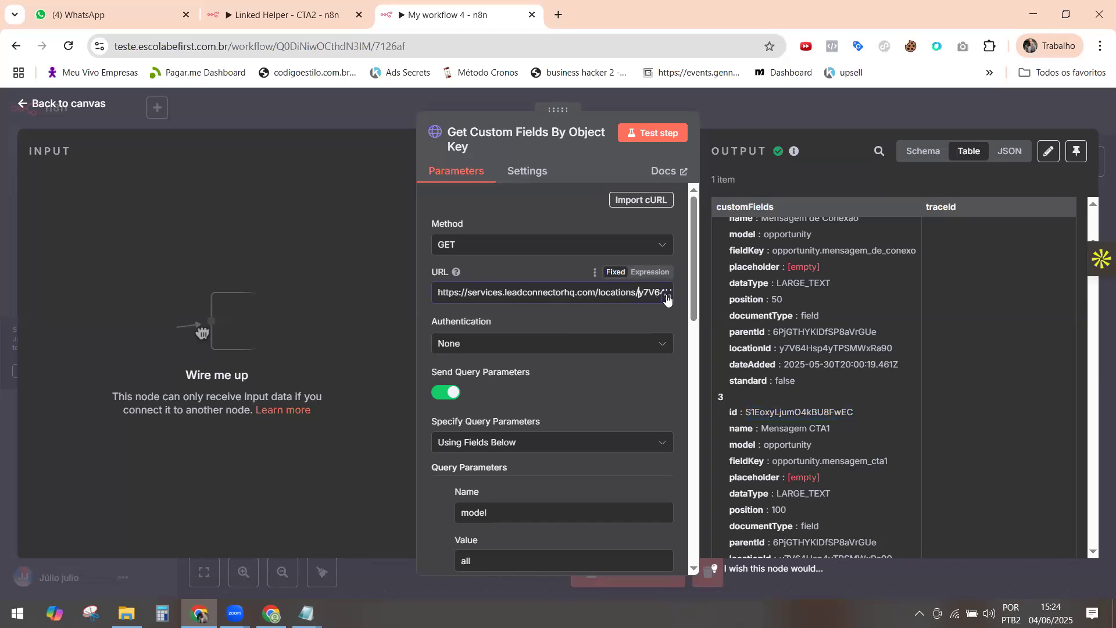
{"action": "key", "text": "shift+Right"}
{"action": "key", "text": "shift+Right"}
{"action": "key", "text": "shift+Right"}
{"action": "key", "text": "shift+Right"}
{"action": "key", "text": "shift+Right"}
{"action": "key", "text": "shift+Right"}
{"action": "key", "text": "shift+Right"}
{"action": "key", "text": "shift+Right"}
{"action": "key", "text": "shift+Right"}
{"action": "key", "text": "shift+Right"}
{"action": "key", "text": "shift+Right"}
{"action": "key", "text": "shift+Right"}
{"action": "key", "text": "shift+Right"}
{"action": "key", "text": "shift+Right"}
{"action": "key", "text": "shift+Right"}
{"action": "key", "text": "shift+Right"}
{"action": "key", "text": "shift+Right"}
{"action": "key", "text": "shift+Right"}
{"action": "key", "text": "shift+Right"}
{"action": "key", "text": "shift+Right"}
{"action": "key", "text": "shift+Right"}
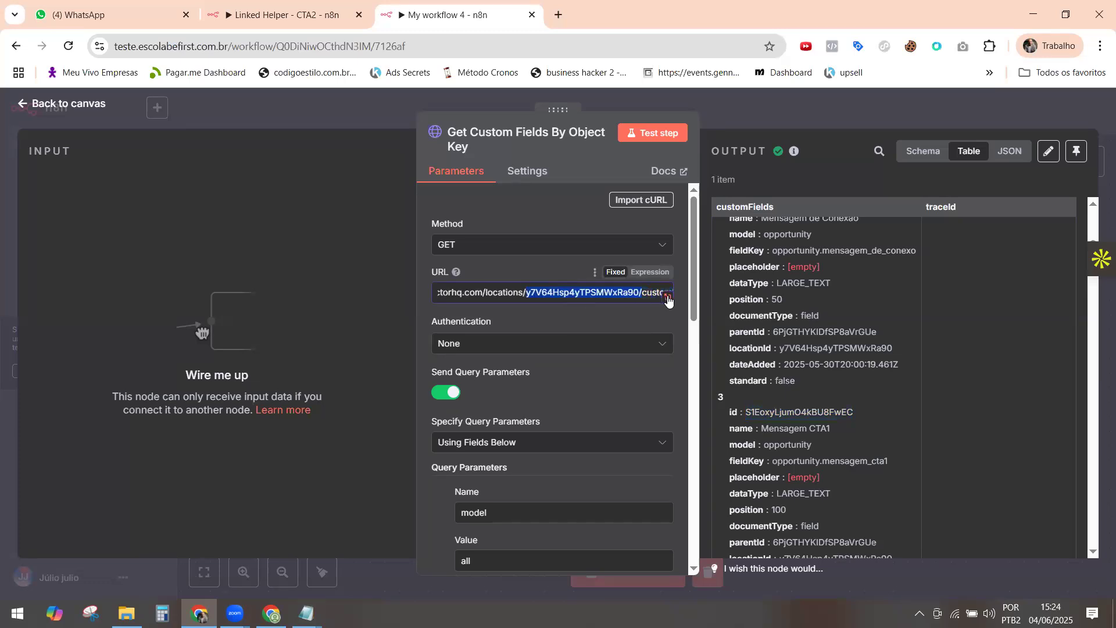
{"action": "left_click", "coordinate": [256, 16]}
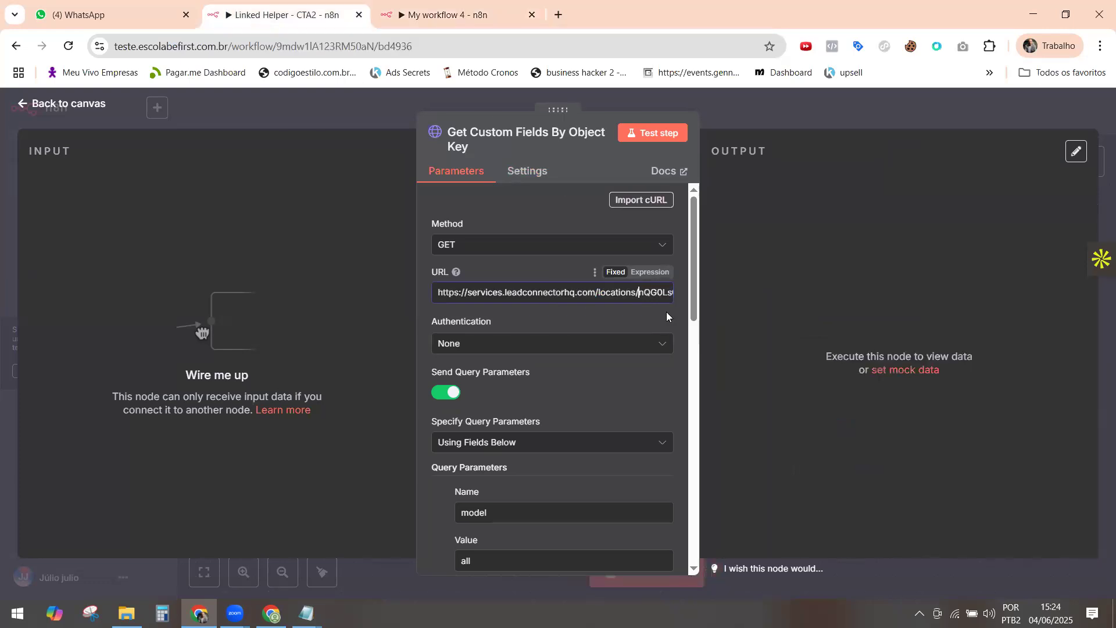
{"action": "key", "text": "shift+Right"}
{"action": "key", "text": "shift+Right"}
{"action": "key", "text": "shift+Right"}
{"action": "key", "text": "shift+Right"}
{"action": "key", "text": "shift+Right"}
{"action": "key", "text": "shift+Right"}
{"action": "key", "text": "shift+Right"}
{"action": "key", "text": "shift+Right"}
{"action": "key", "text": "shift+Right"}
{"action": "key", "text": "shift+Right"}
{"action": "key", "text": "shift+Right"}
{"action": "key", "text": "shift+Right"}
{"action": "key", "text": "shift+Right"}
{"action": "key", "text": "shift+Right"}
{"action": "key", "text": "shift+Right"}
{"action": "key", "text": "shift+Right"}
{"action": "key", "text": "shift+Right"}
{"action": "key", "text": "shift+Right"}
{"action": "key", "text": "shift+Right"}
{"action": "key", "text": "shift+Right"}
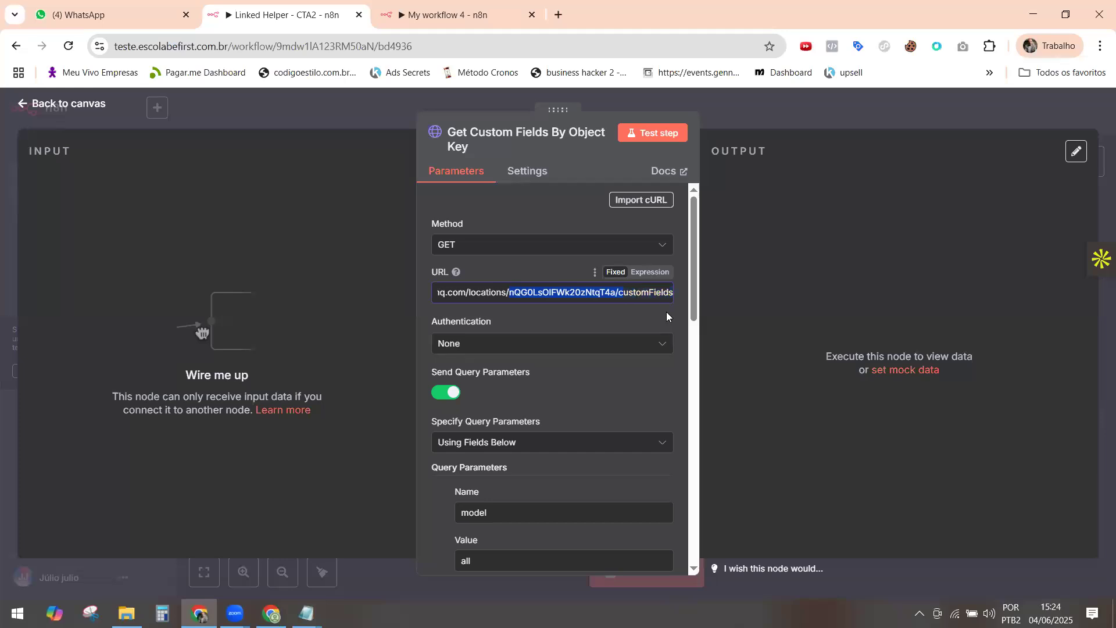
{"action": "type", "text": "y7V64Hsp4yTPSMWxRa90"}
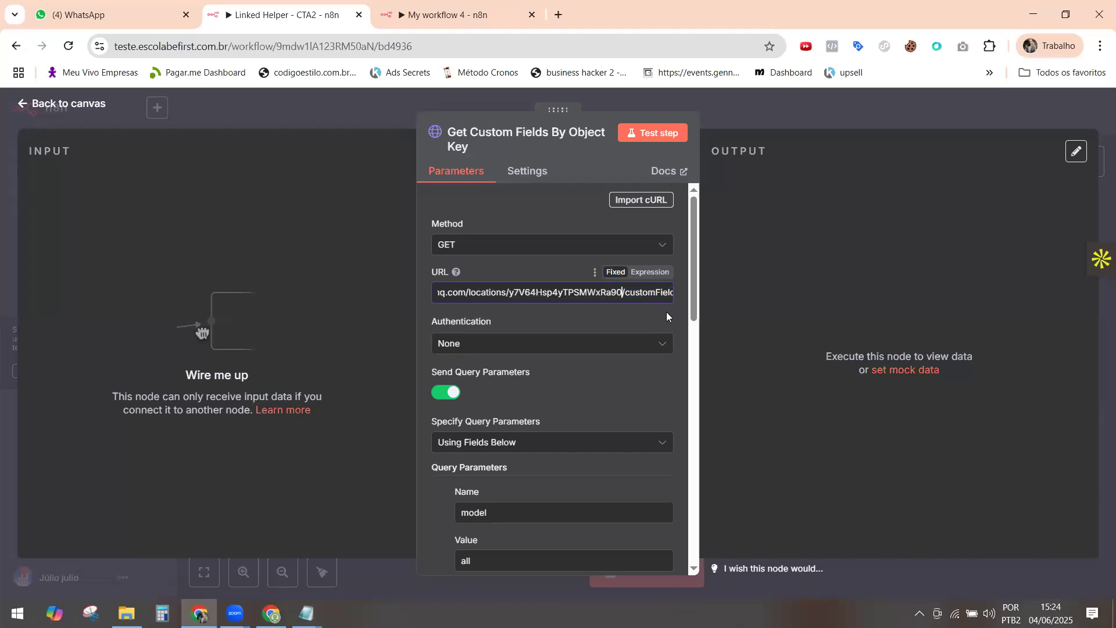
{"action": "left_click", "coordinate": [630, 129]}
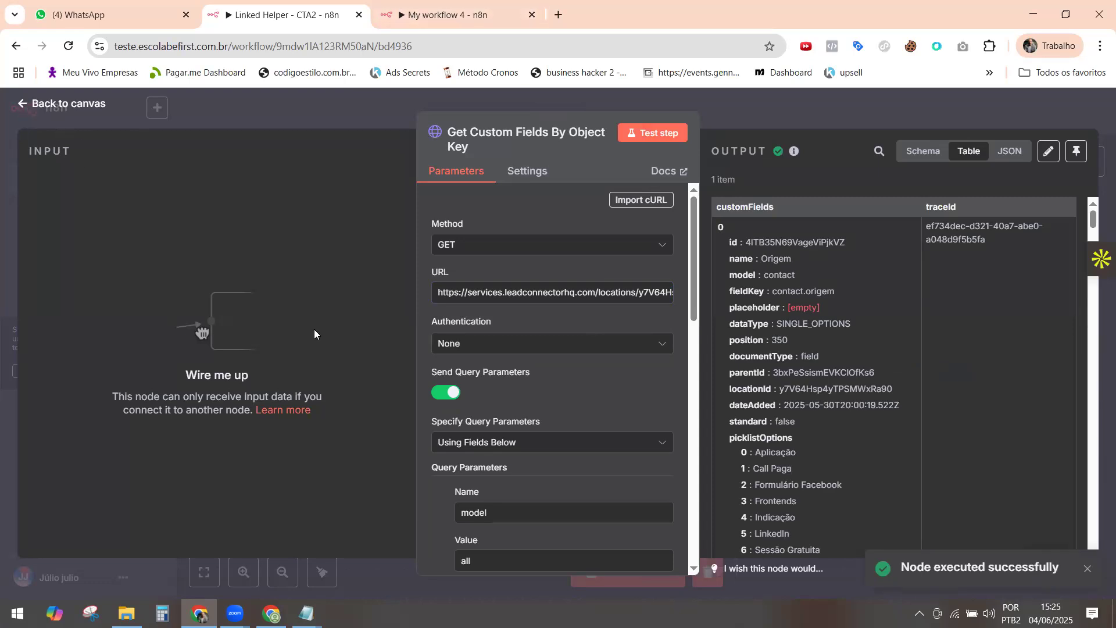
{"action": "key", "text": "Escape"}
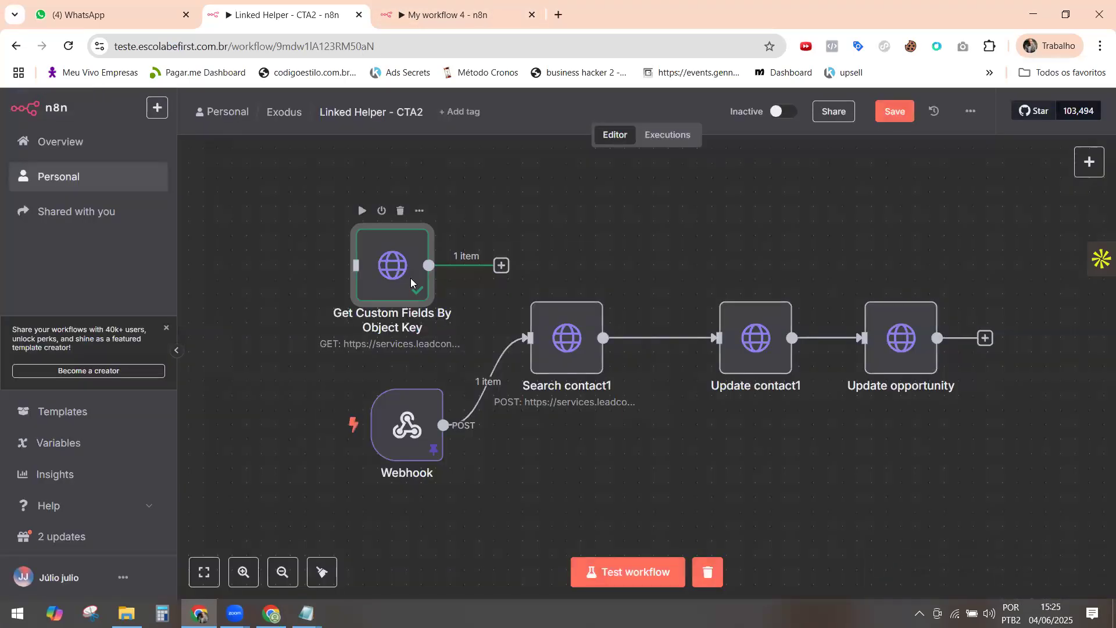
Copy the Authorization token from Get Custom Fields By Object Key into the Authorization header value of the Search contact1 node.
{"action": "double_click", "coordinate": [411, 283]}
{"action": "scroll", "coordinate": [559, 434], "scroll_direction": "down", "scroll_amount": 6}
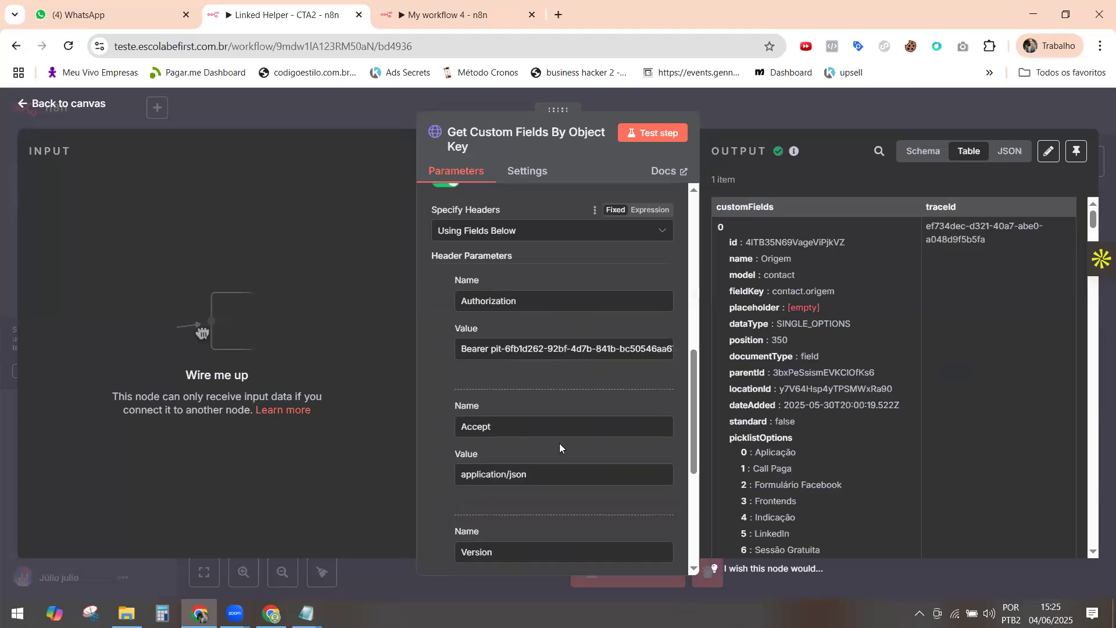
{"action": "triple_click", "coordinate": [534, 343]}
{"action": "key", "text": "ctrl+c"}
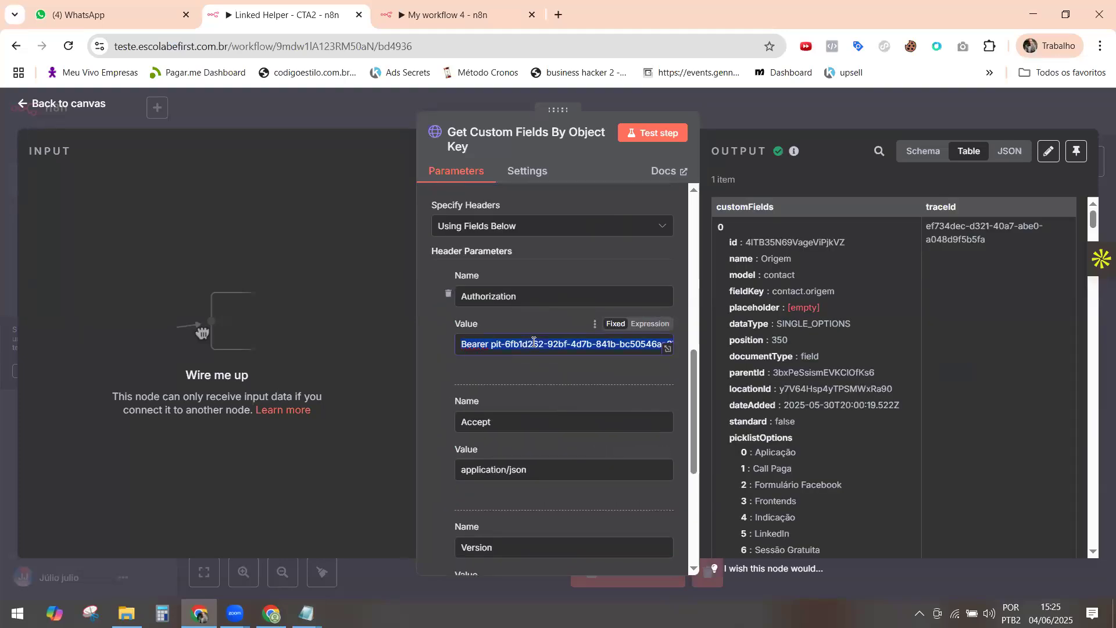
{"action": "left_click", "coordinate": [25, 105]}
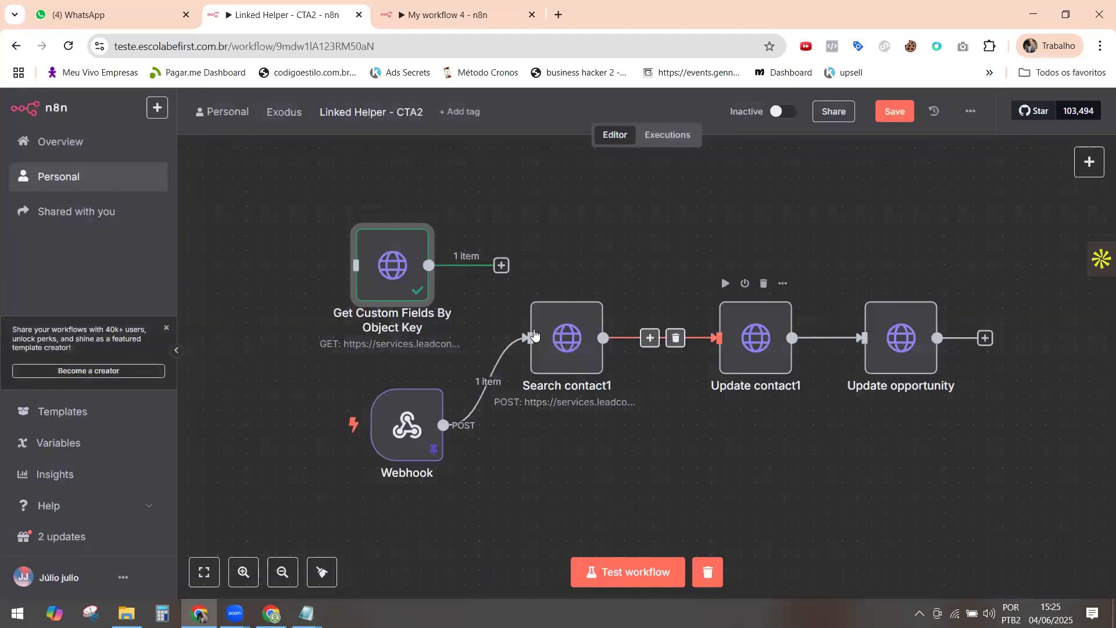
{"action": "left_click", "coordinate": [559, 338]}
{"action": "double_click", "coordinate": [559, 339]}
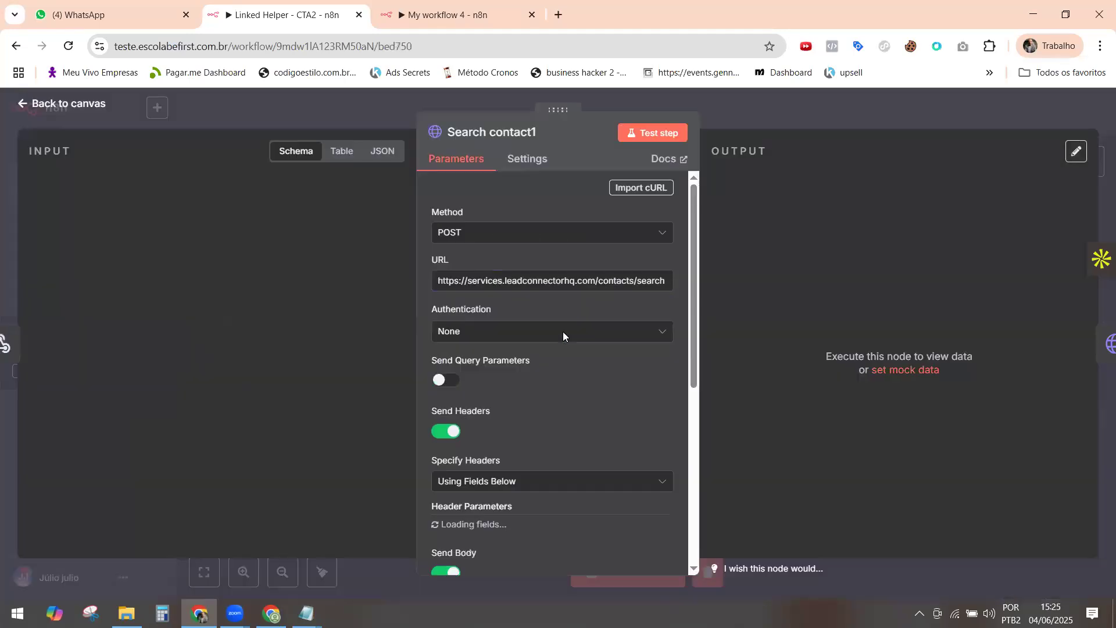
{"action": "scroll", "coordinate": [555, 375], "scroll_direction": "down", "scroll_amount": 8}
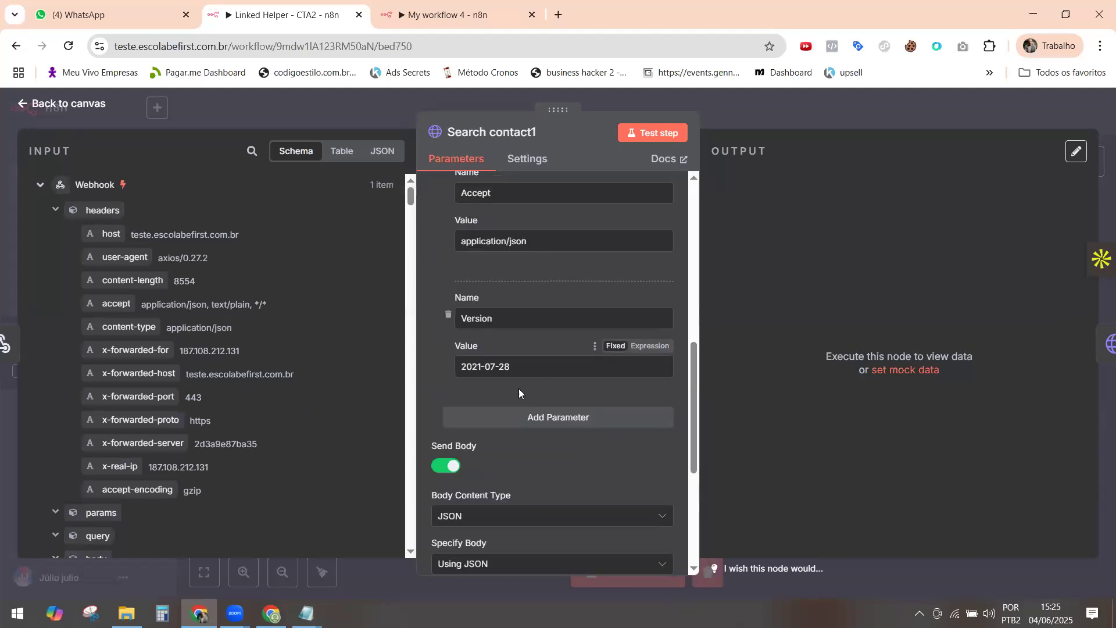
{"action": "scroll", "coordinate": [519, 388], "scroll_direction": "down", "scroll_amount": 4}
{"action": "scroll", "coordinate": [501, 300], "scroll_direction": "up", "scroll_amount": 10}
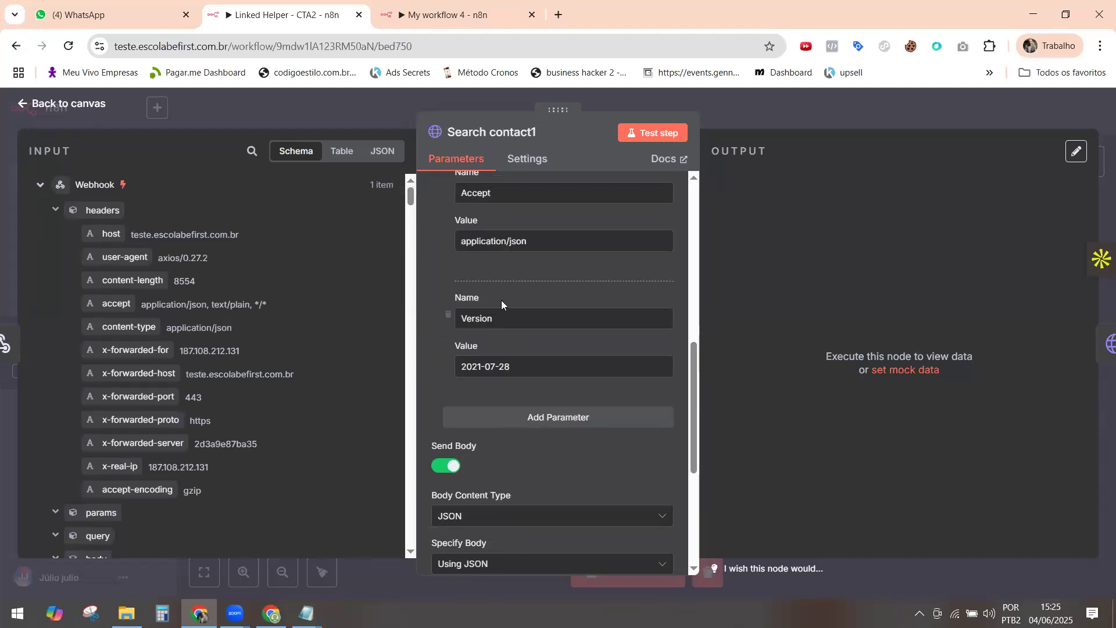
{"action": "scroll", "coordinate": [531, 358], "scroll_direction": "down", "scroll_amount": 7}
{"action": "scroll", "coordinate": [531, 358], "scroll_direction": "up", "scroll_amount": 8}
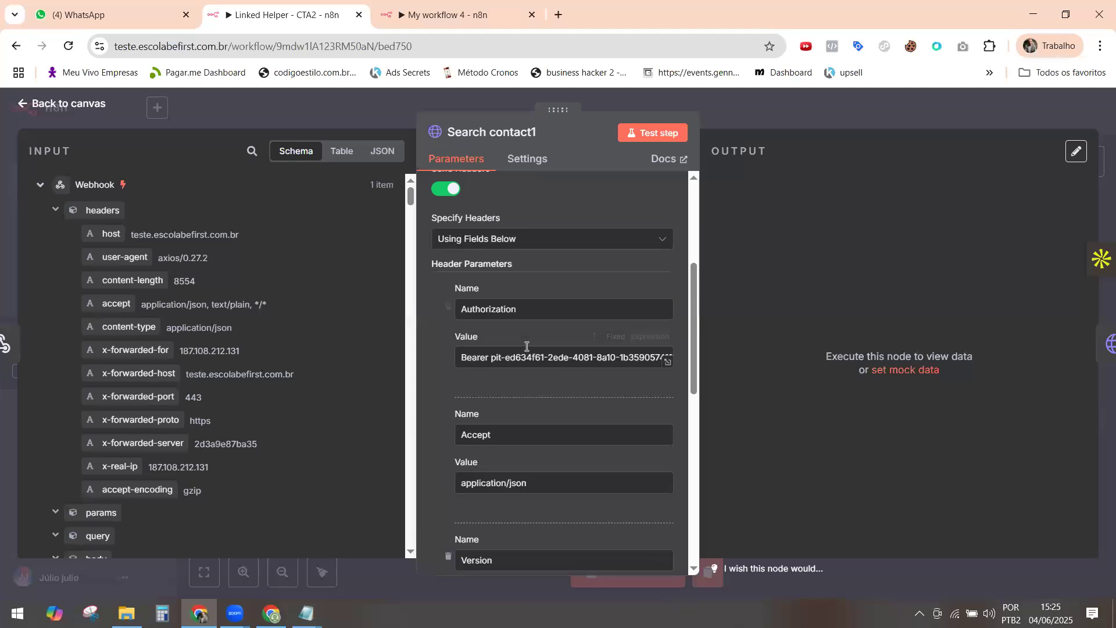
{"action": "triple_click", "coordinate": [516, 357]}
{"action": "key", "text": "ctrl+v"}
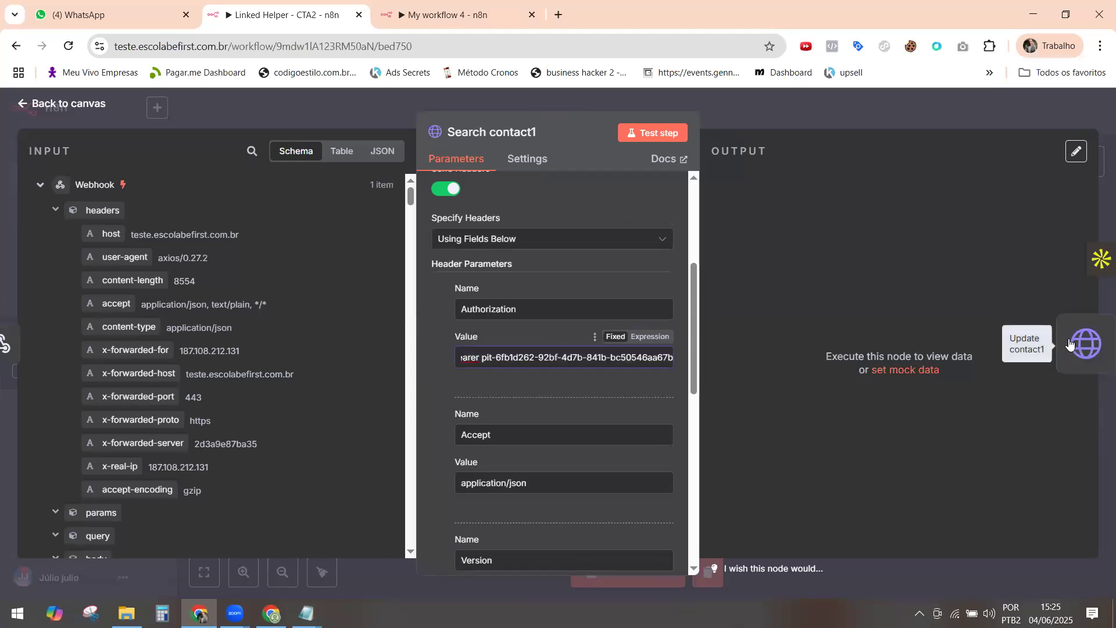
Replace the Authorization header value in the Update contact1 node with the copied Bearer token.
{"action": "left_click", "coordinate": [1070, 343]}
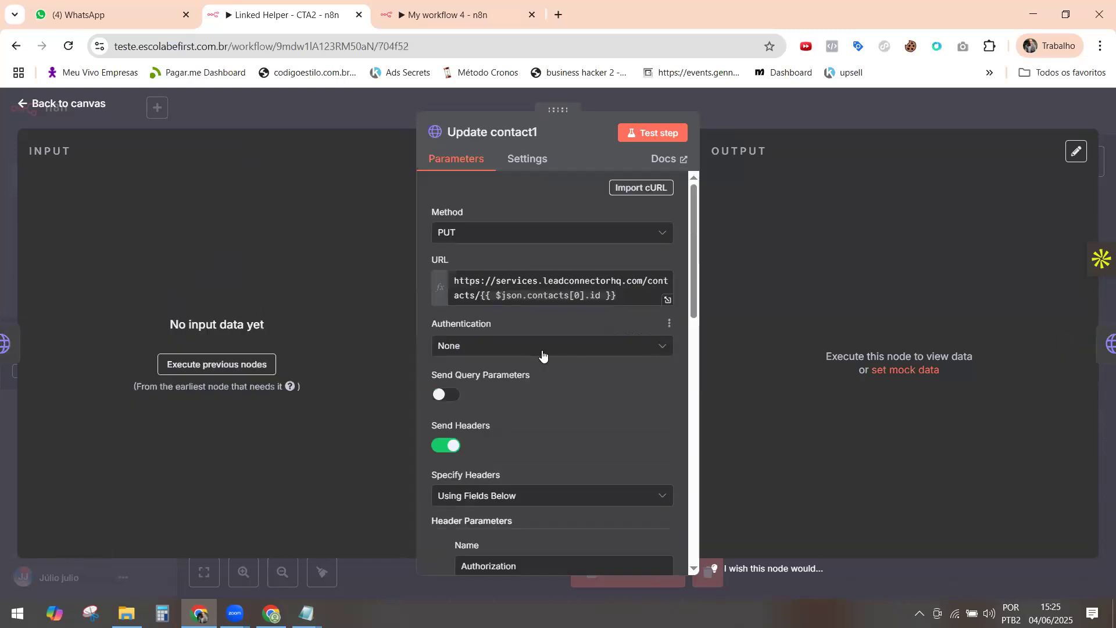
{"action": "scroll", "coordinate": [543, 354], "scroll_direction": "down", "scroll_amount": 2}
{"action": "triple_click", "coordinate": [518, 496]}
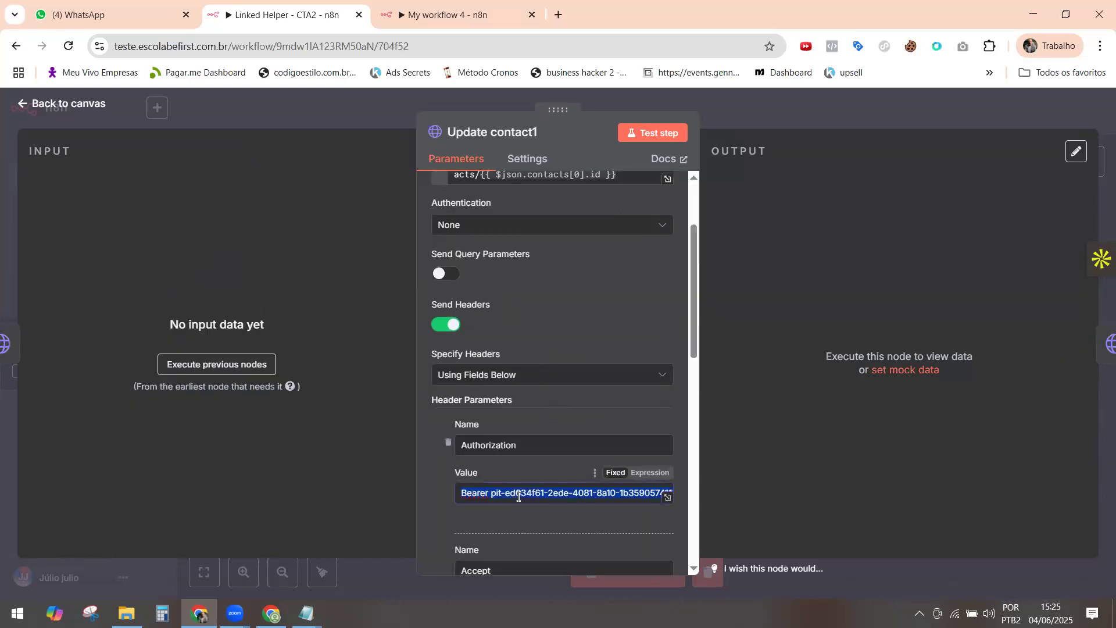
{"action": "key", "text": "ctrl+v"}
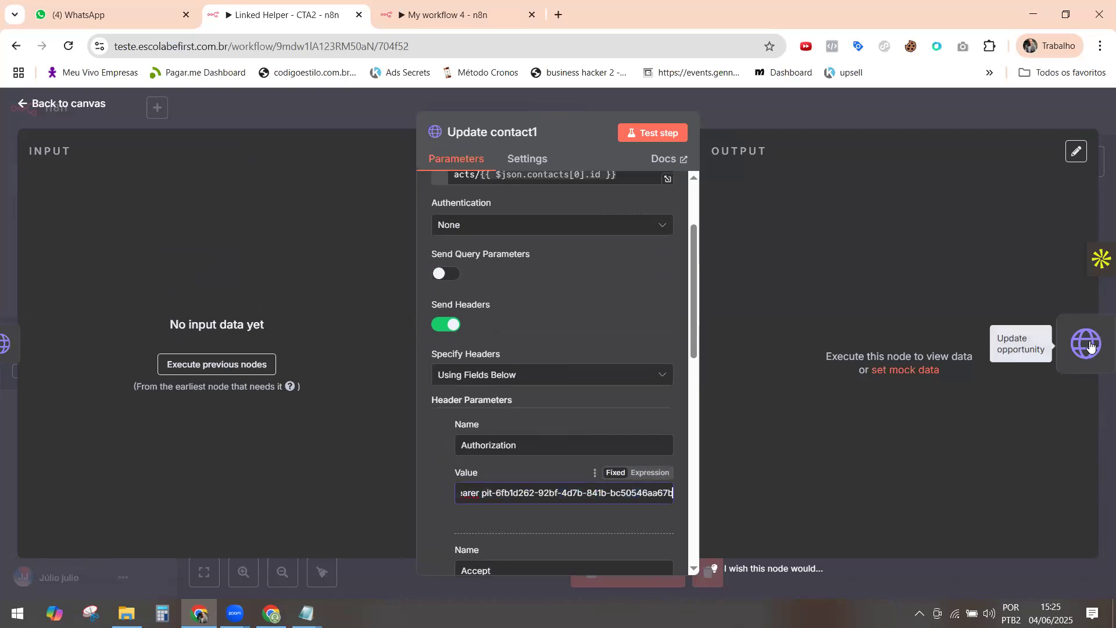
Replace the Authorization header value in the Update opportunity node with the same copied Bearer token.
{"action": "left_click", "coordinate": [1088, 344]}
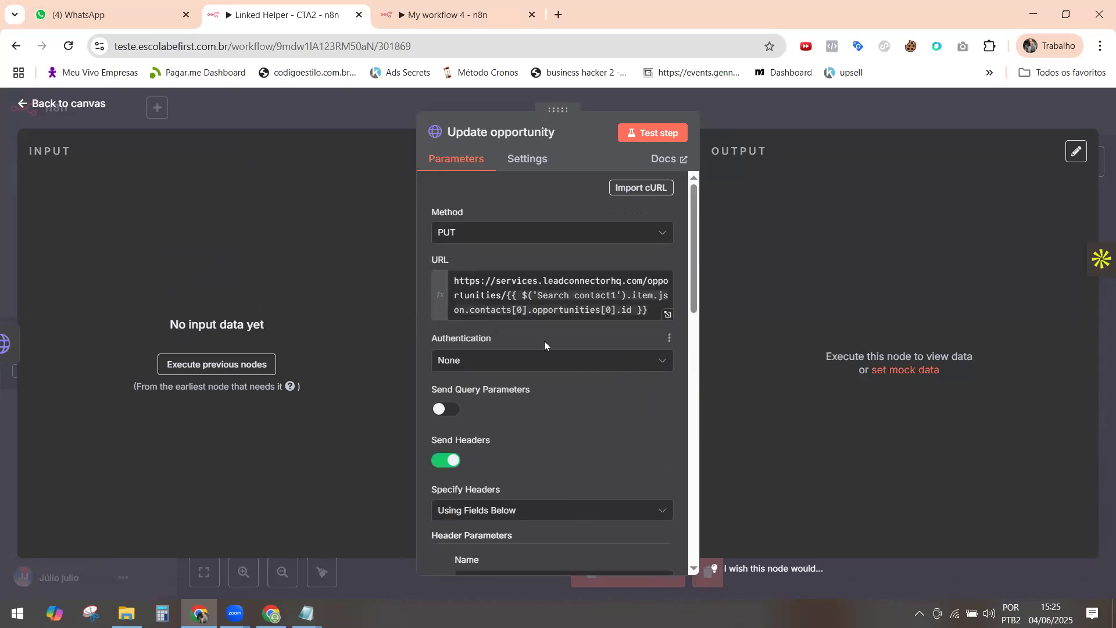
{"action": "scroll", "coordinate": [544, 340], "scroll_direction": "down", "scroll_amount": 2}
{"action": "scroll", "coordinate": [543, 347], "scroll_direction": "down", "scroll_amount": 2}
{"action": "triple_click", "coordinate": [550, 386]}
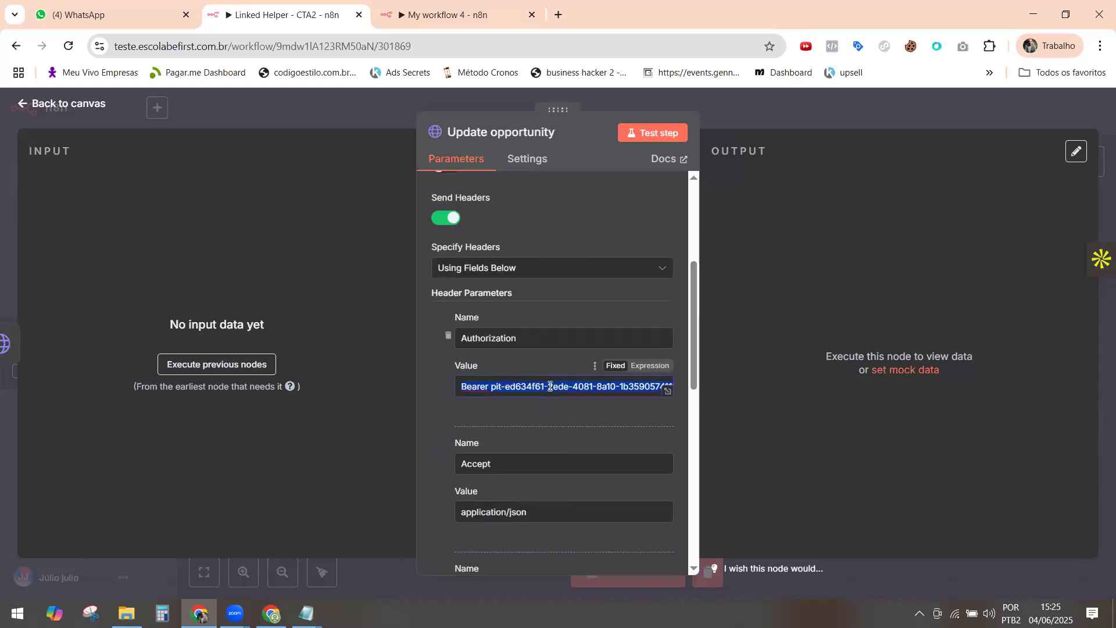
{"action": "key", "text": "ctrl+v"}
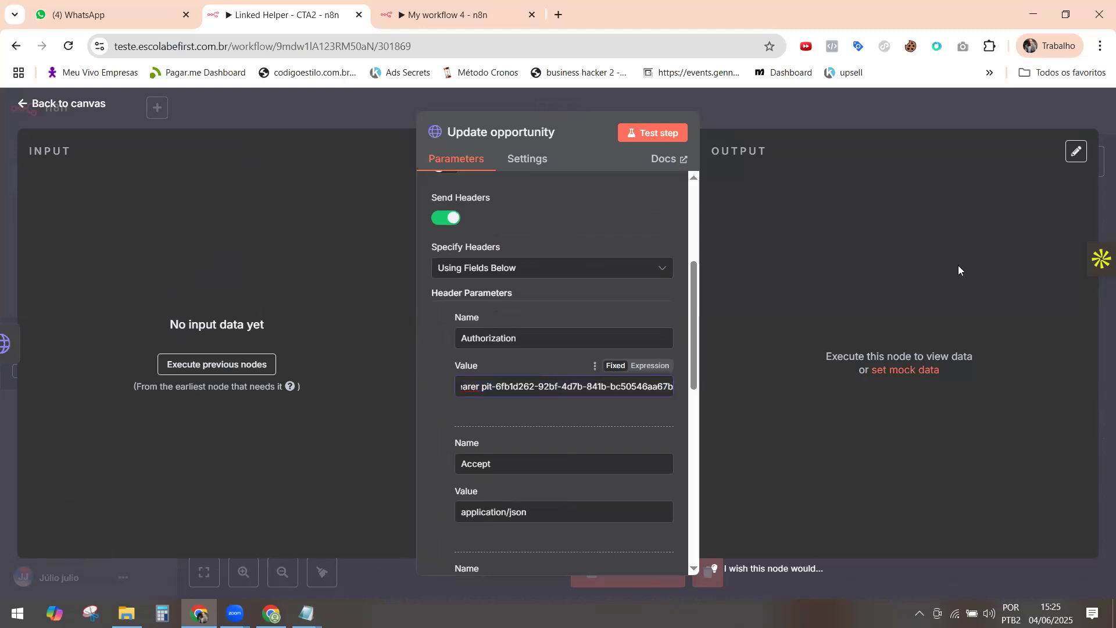
Examine the pipelineId and pipelineStageId entries in the JSON body of the Update opportunity node.
{"action": "scroll", "coordinate": [552, 404], "scroll_direction": "down", "scroll_amount": 8}
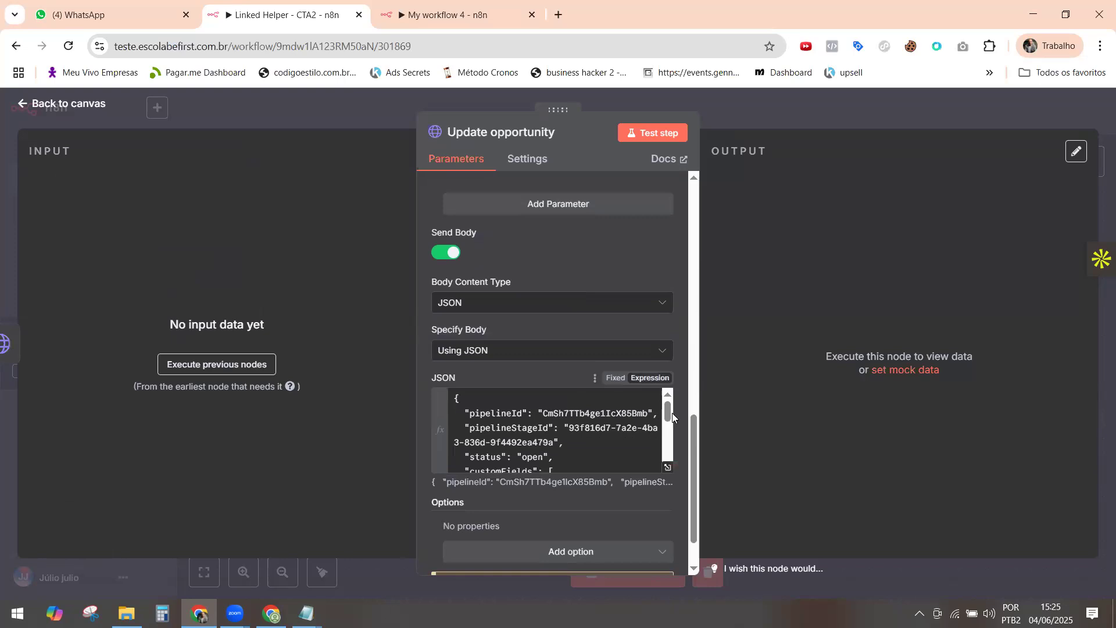
{"action": "scroll", "coordinate": [669, 422], "scroll_direction": "down", "scroll_amount": 2}
{"action": "scroll", "coordinate": [670, 416], "scroll_direction": "up", "scroll_amount": 2}
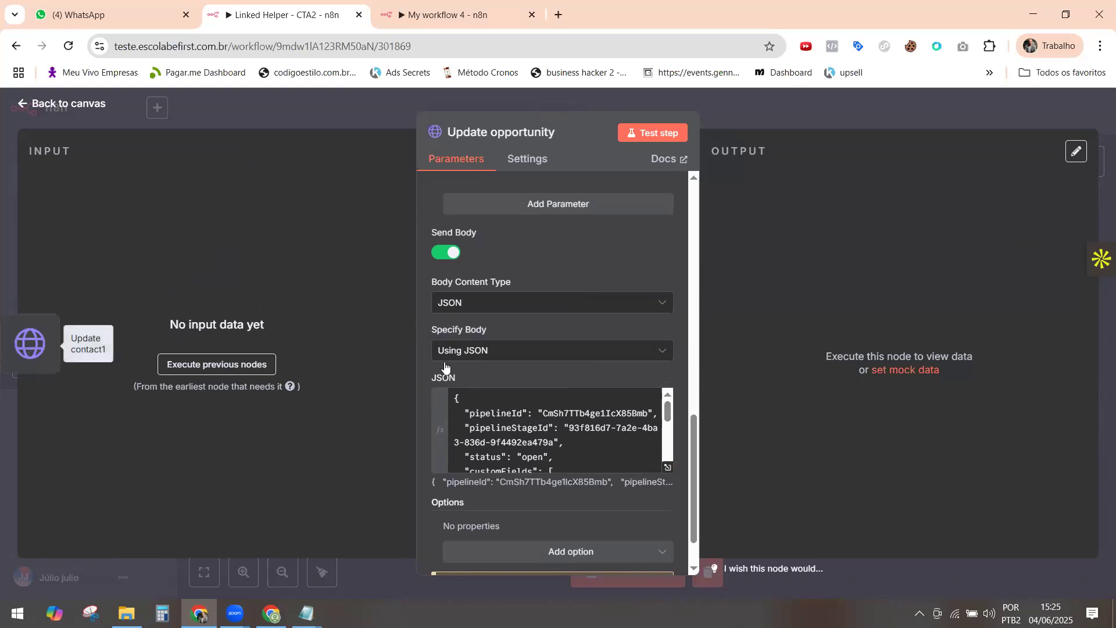
Step back from Update opportunity through Update contact1 to Search contact1, checking each node's JSON body.
{"action": "scroll", "coordinate": [594, 351], "scroll_direction": "down", "scroll_amount": 4}
{"action": "scroll", "coordinate": [593, 349], "scroll_direction": "down", "scroll_amount": 6}
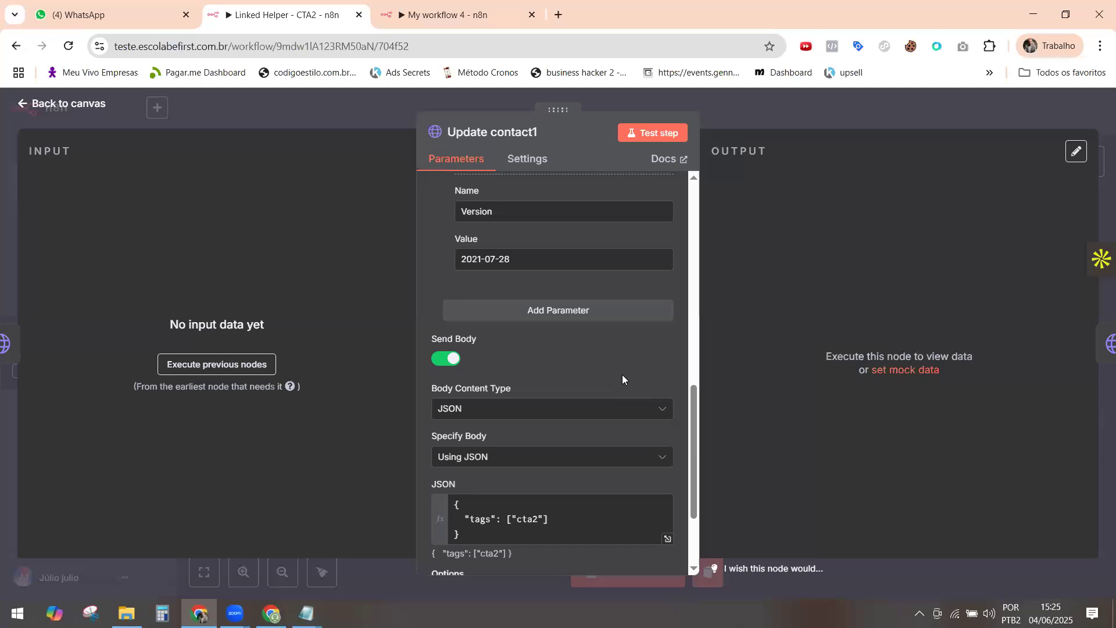
{"action": "scroll", "coordinate": [621, 384], "scroll_direction": "down", "scroll_amount": 3}
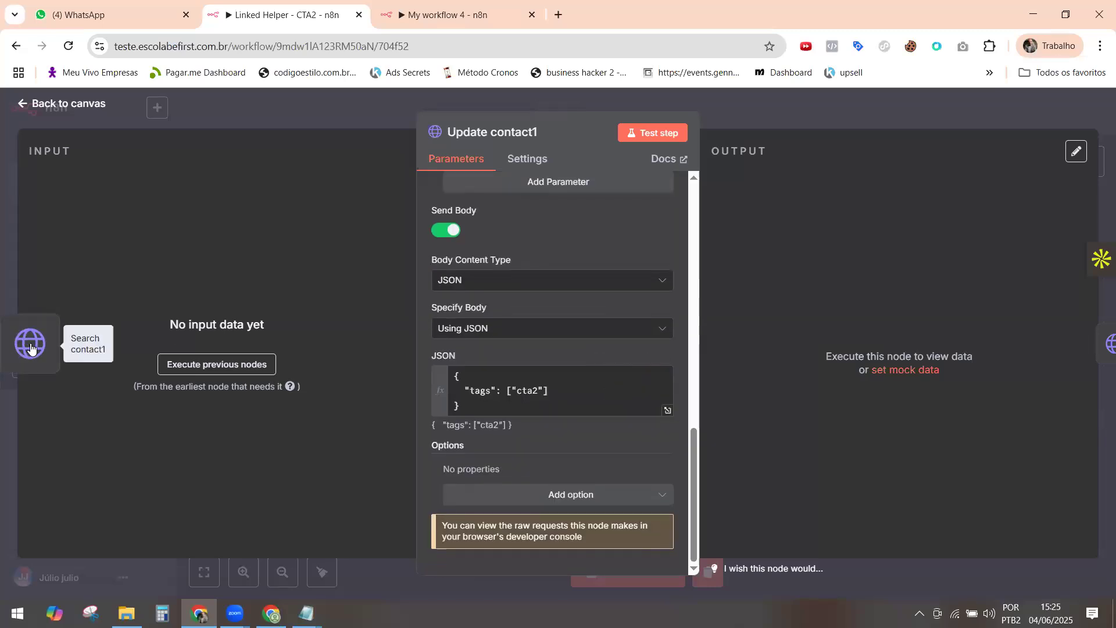
{"action": "scroll", "coordinate": [602, 340], "scroll_direction": "down", "scroll_amount": 8}
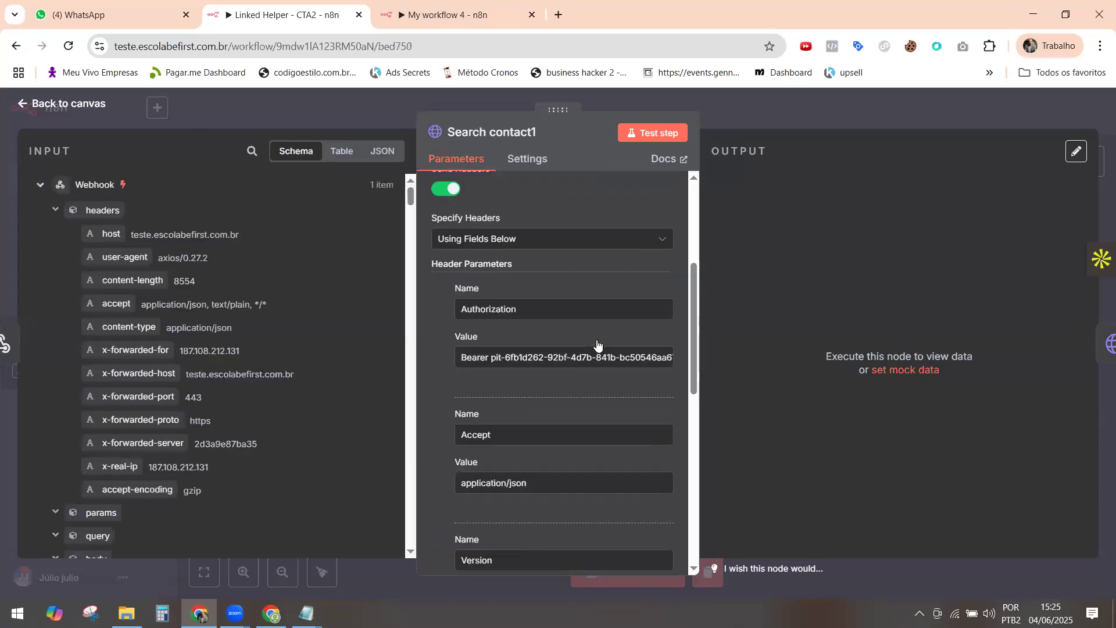
{"action": "scroll", "coordinate": [597, 345], "scroll_direction": "down", "scroll_amount": 6}
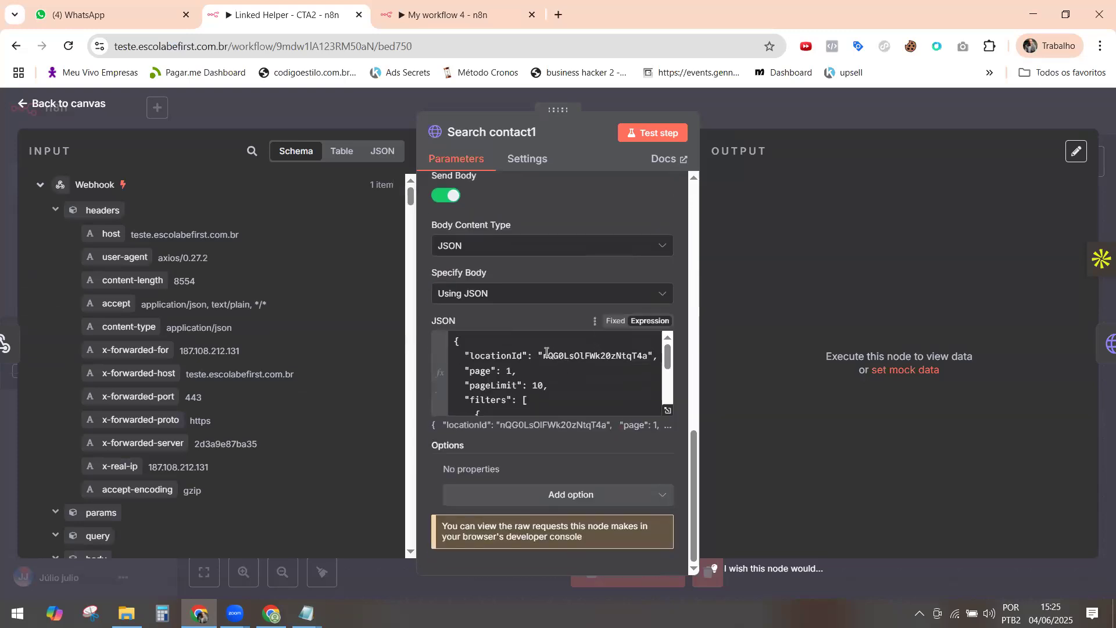
Copy the location ID from the URL of the Get Custom Fields By Object Key node in My workflow 4.
{"action": "left_click", "coordinate": [452, 16]}
{"action": "right_click", "coordinate": [641, 292]}
{"action": "left_click", "coordinate": [569, 297]}
{"action": "left_click", "coordinate": [642, 292]}
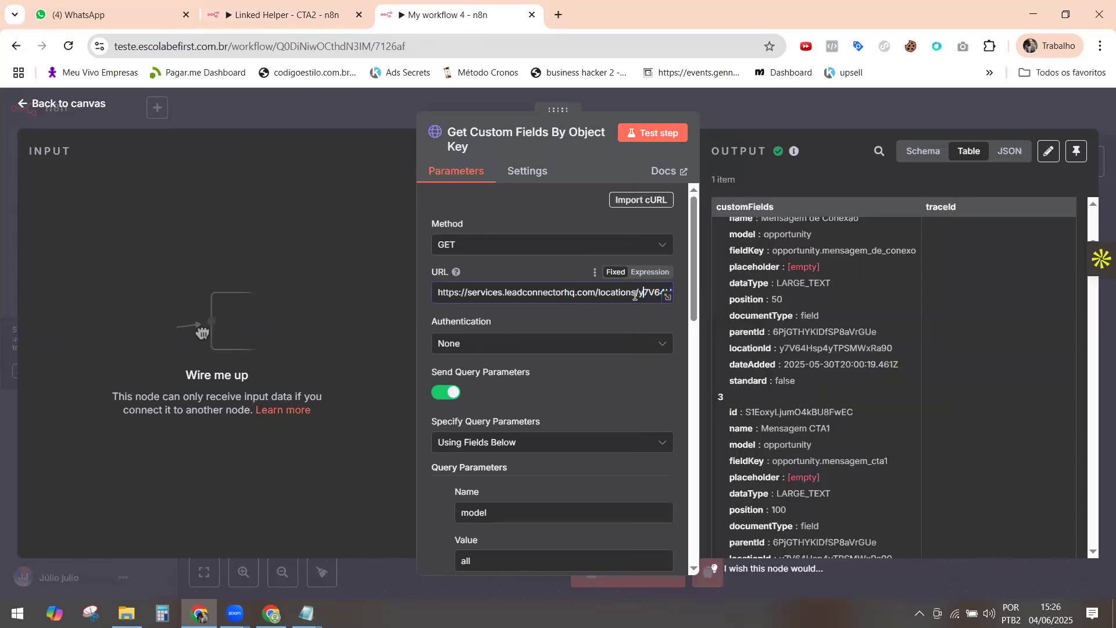
{"action": "key", "text": "shift+Right"}
{"action": "key", "text": "shift+Right"}
{"action": "key", "text": "shift+Right"}
{"action": "key", "text": "shift+Right"}
{"action": "key", "text": "shift+Right"}
{"action": "key", "text": "shift+Right"}
{"action": "key", "text": "shift+Right"}
{"action": "key", "text": "shift+Right"}
{"action": "key", "text": "shift+Right"}
{"action": "key", "text": "shift+Right"}
{"action": "key", "text": "shift+Right"}
{"action": "key", "text": "shift+Right"}
{"action": "key", "text": "shift+Right"}
{"action": "key", "text": "shift+Right"}
{"action": "key", "text": "shift+Right"}
{"action": "key", "text": "shift+Right"}
{"action": "key", "text": "shift+Right"}
{"action": "key", "text": "shift+Right"}
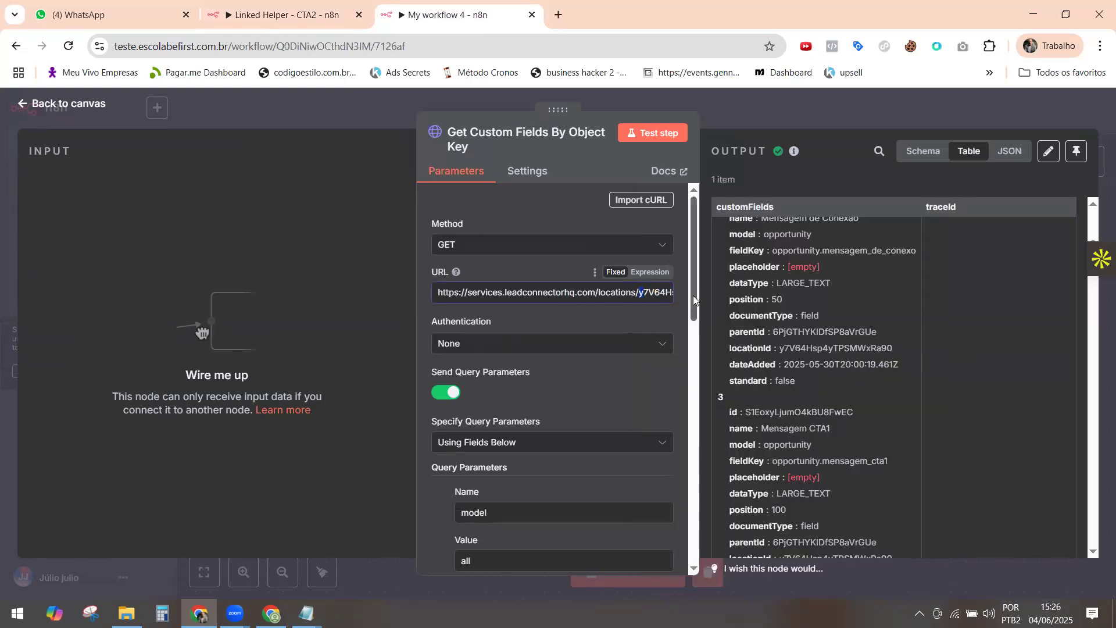
{"action": "key", "text": "shift+Right"}
{"action": "key", "text": "shift+Right"}
{"action": "key", "text": "shift+Right"}
{"action": "key", "text": "shift+Right"}
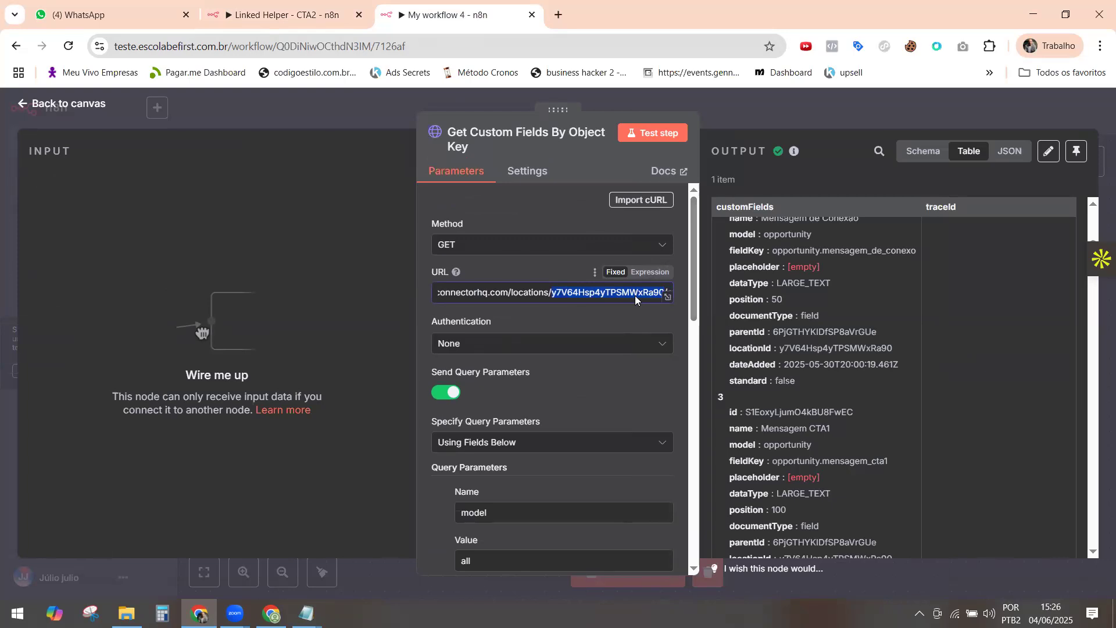
{"action": "right_click", "coordinate": [636, 299]}
{"action": "left_click", "coordinate": [683, 287]}
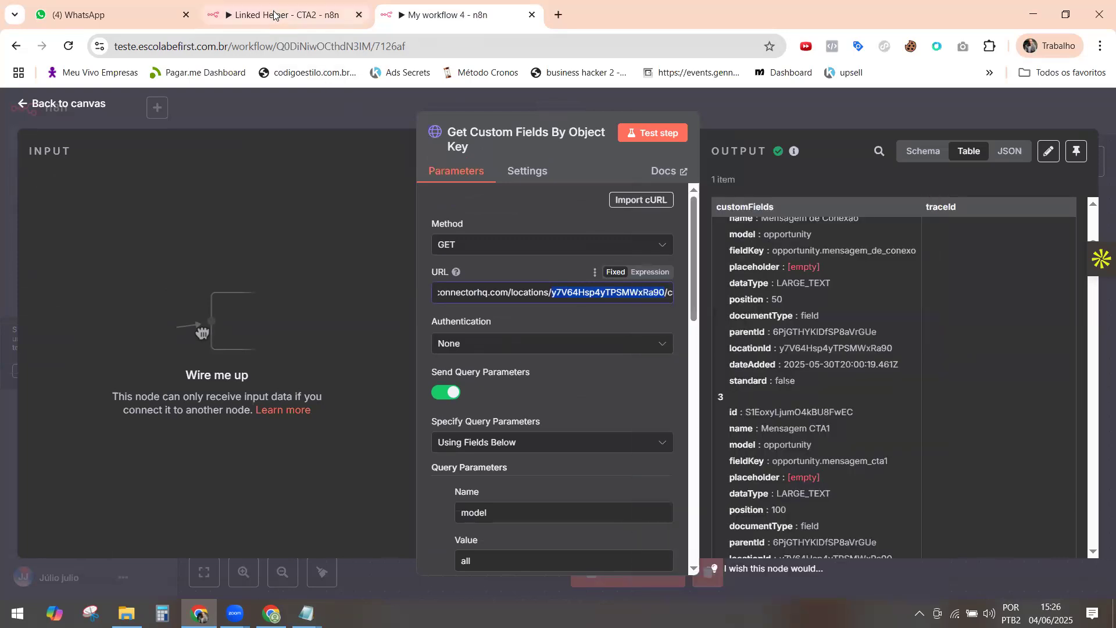
Replace the locationId value in the Search contact1 JSON body with the copied location ID and return to the canvas.
{"action": "left_click", "coordinate": [274, 15]}
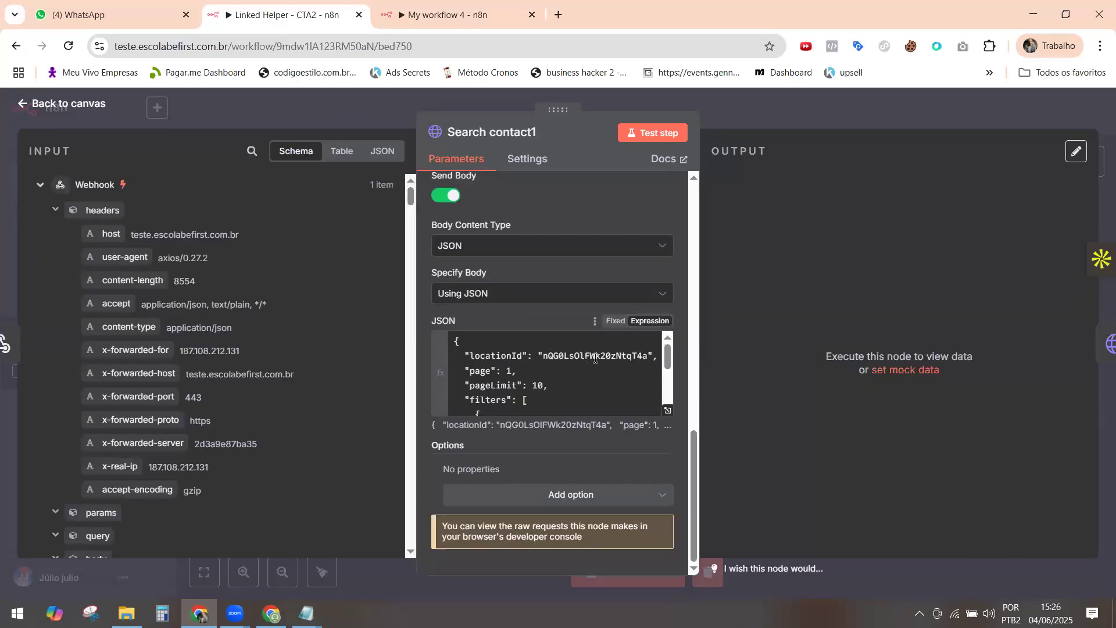
{"action": "left_click_drag", "start_coordinate": [544, 356], "coordinate": [642, 357]}
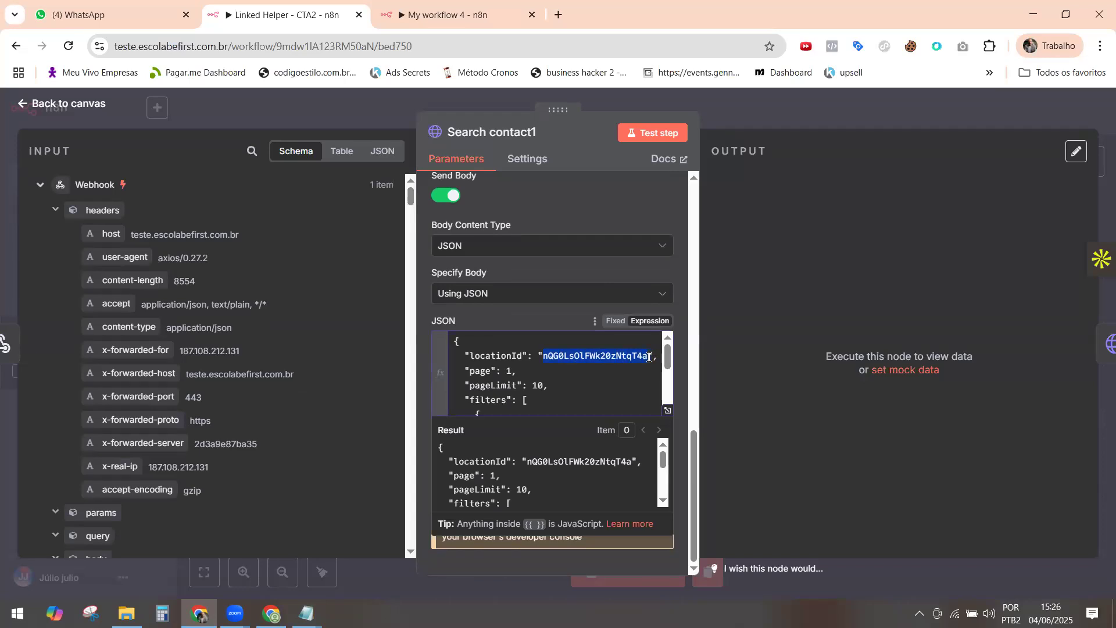
{"action": "key", "text": "ctrl+v"}
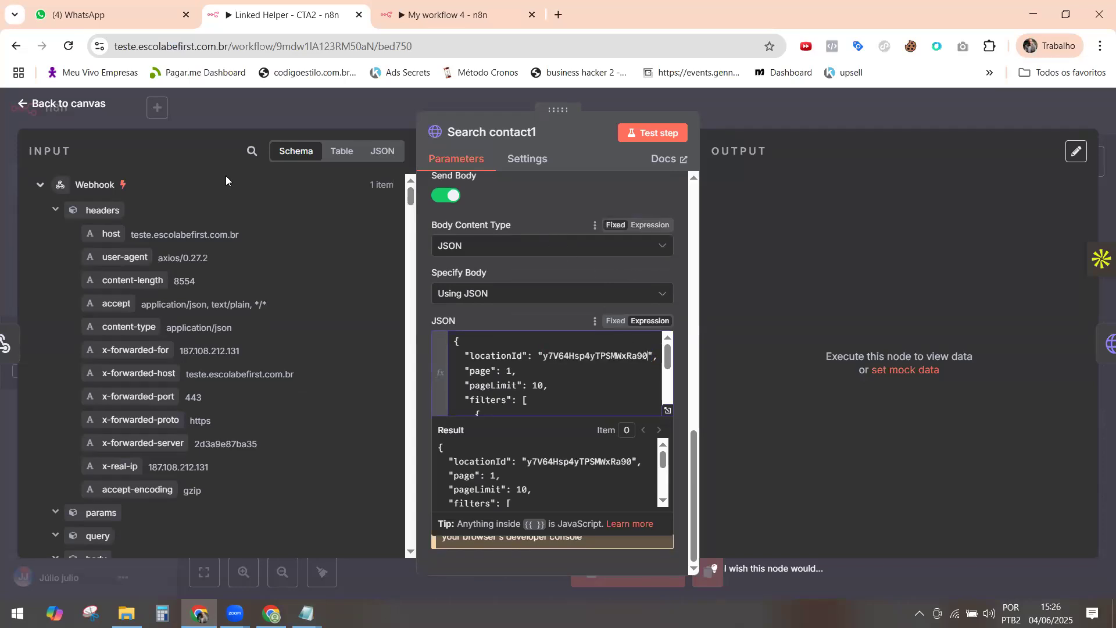
{"action": "left_click", "coordinate": [23, 105]}
{"action": "left_click_drag", "start_coordinate": [390, 289], "coordinate": [407, 278]}
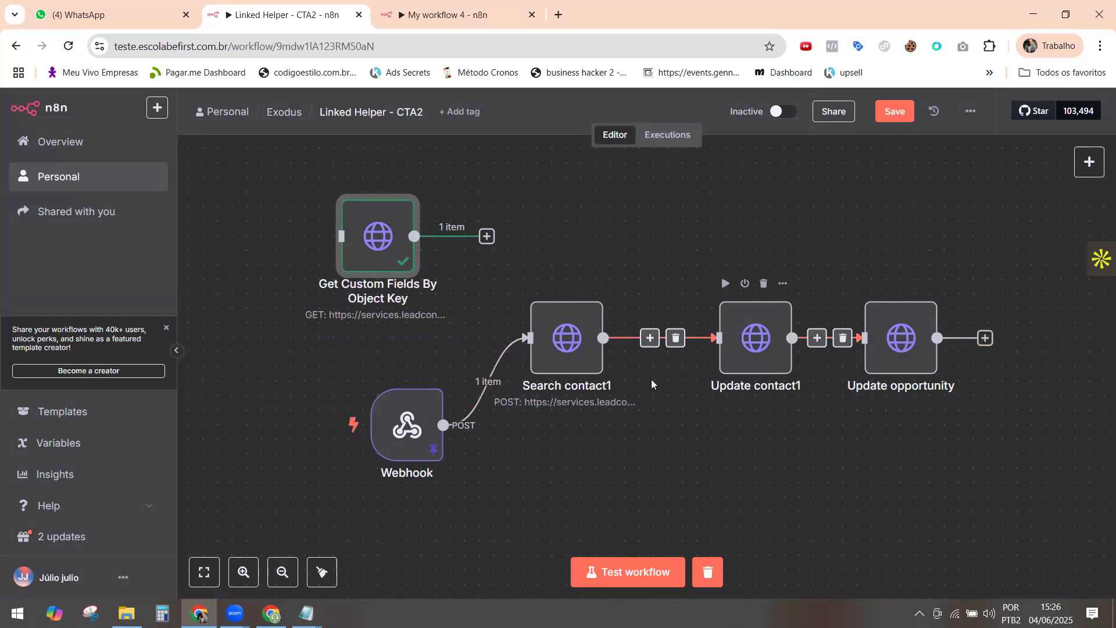
Open the Update contact1 node and check the tags in its JSON body.
{"action": "left_click", "coordinate": [755, 342]}
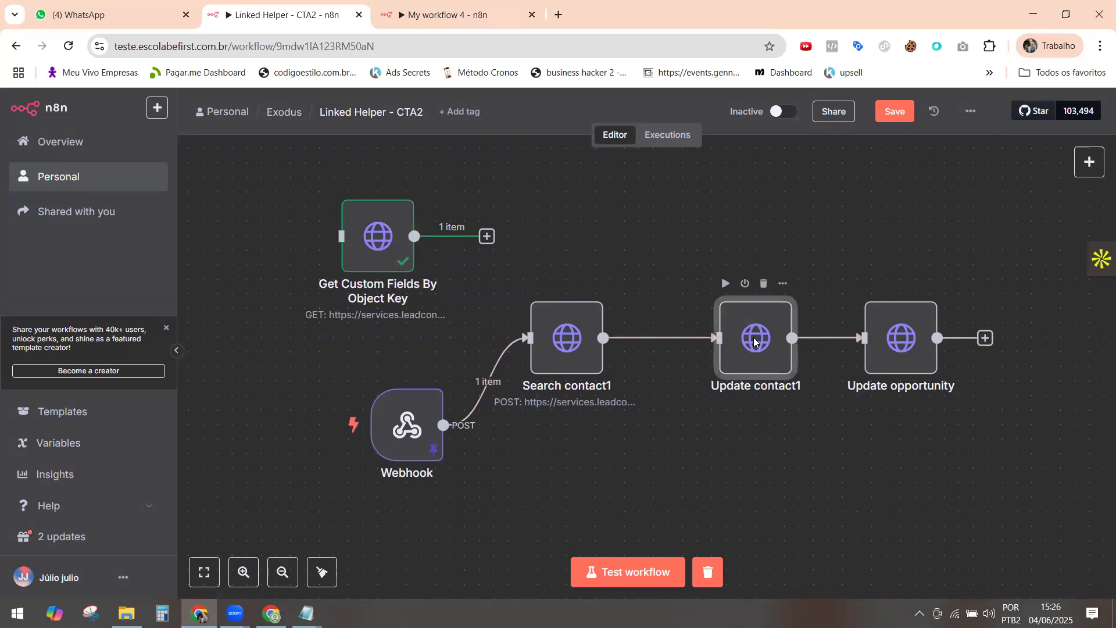
{"action": "double_click", "coordinate": [754, 342]}
{"action": "scroll", "coordinate": [534, 390], "scroll_direction": "down", "scroll_amount": 2}
{"action": "scroll", "coordinate": [534, 390], "scroll_direction": "down", "scroll_amount": 5}
{"action": "scroll", "coordinate": [539, 403], "scroll_direction": "down", "scroll_amount": 2}
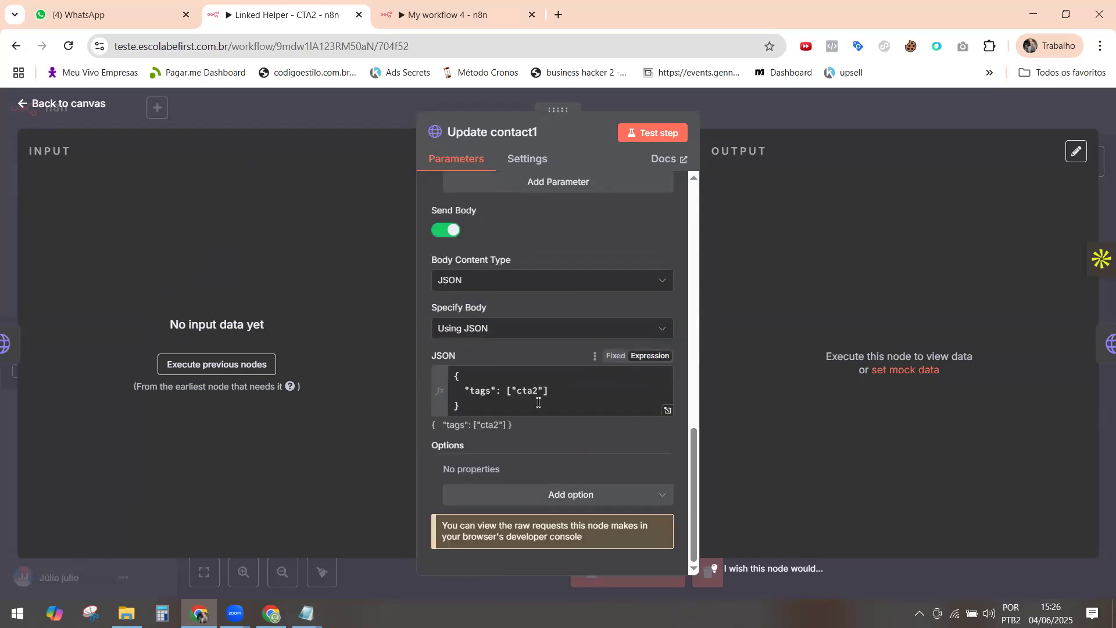
{"action": "scroll", "coordinate": [538, 401], "scroll_direction": "up", "scroll_amount": 5}
{"action": "scroll", "coordinate": [535, 395], "scroll_direction": "down", "scroll_amount": 5}
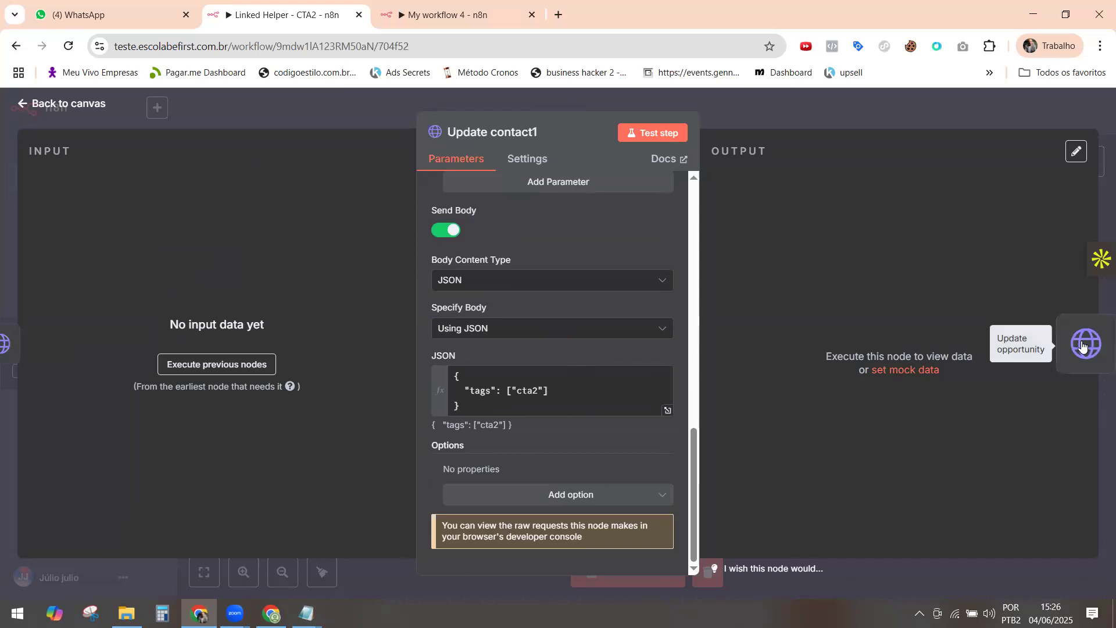
Expand the Update opportunity JSON body and change the custom field key to opportunity.mensagem_cta2.
{"action": "scroll", "coordinate": [549, 378], "scroll_direction": "down", "scroll_amount": 5}
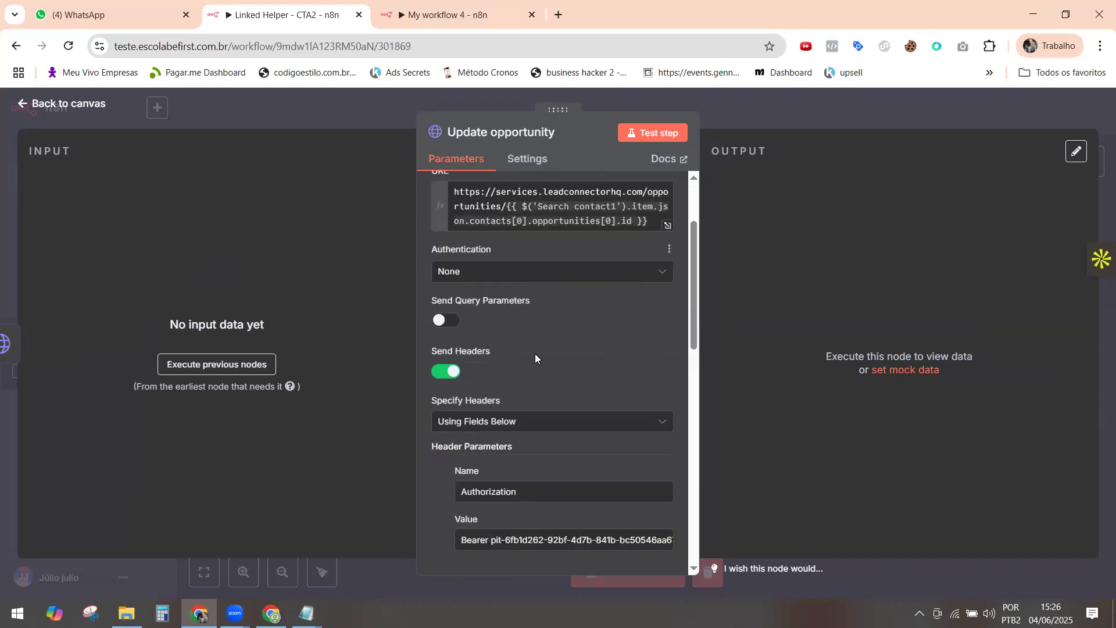
{"action": "scroll", "coordinate": [550, 378], "scroll_direction": "down", "scroll_amount": 5}
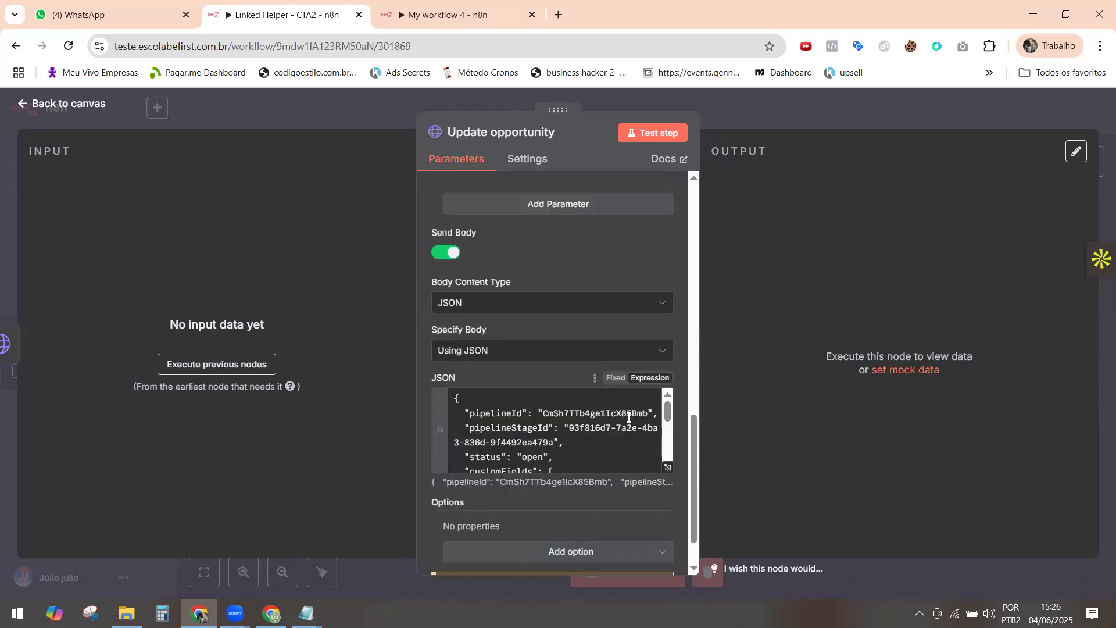
{"action": "left_click_drag", "start_coordinate": [667, 414], "coordinate": [668, 440]}
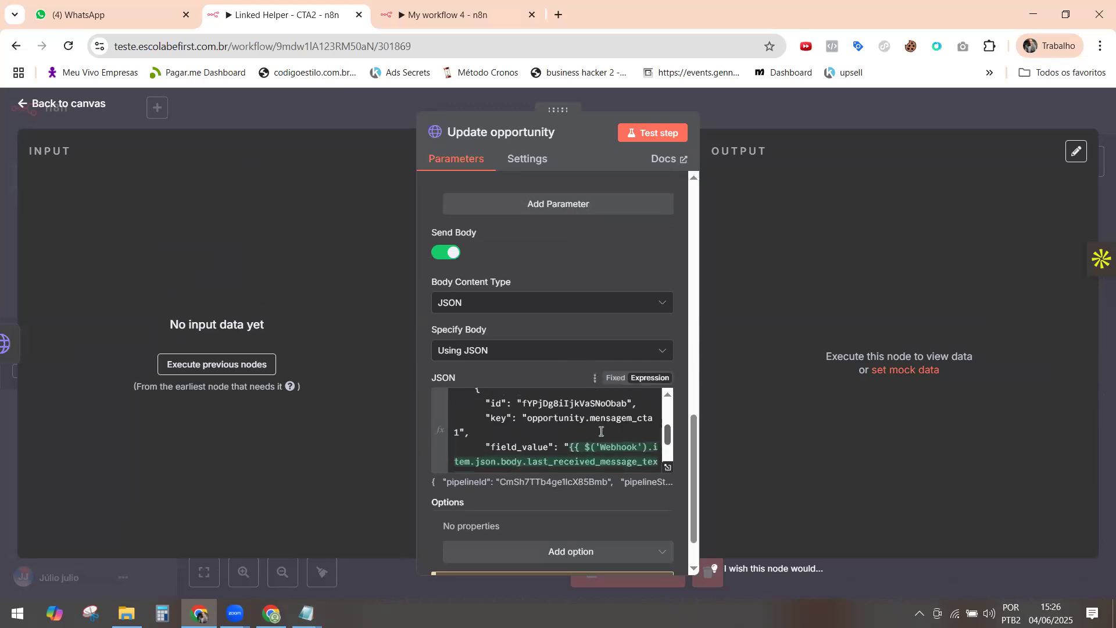
{"action": "left_click", "coordinate": [668, 467]}
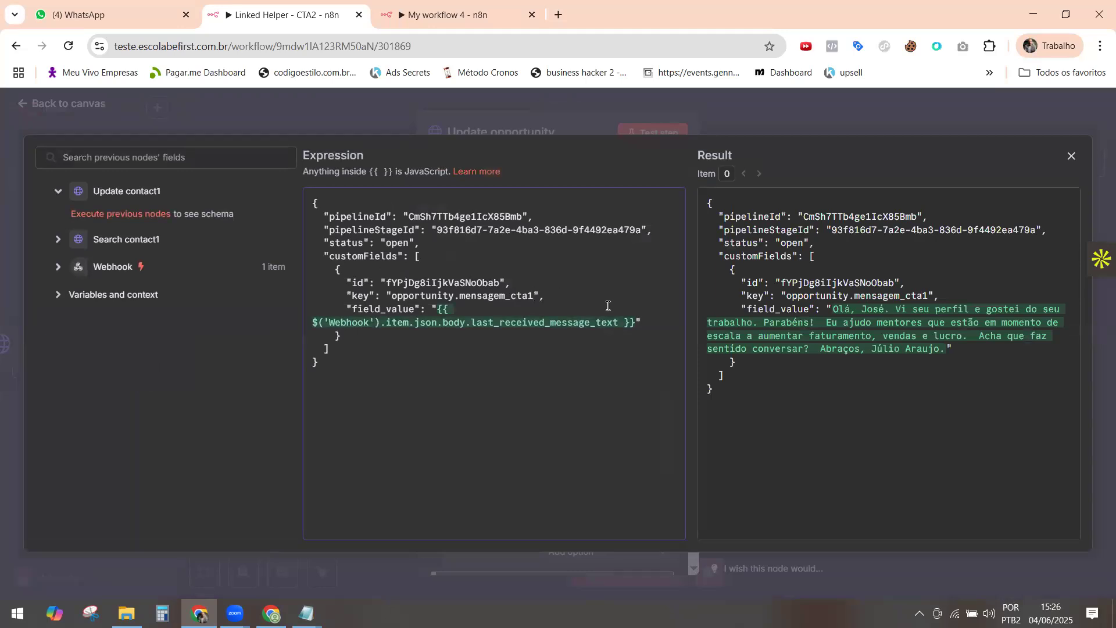
{"action": "type", "text": "2"}
Copy the id of the Mensagem CTA2 field from the custom fields output in My workflow 4.
{"action": "left_click", "coordinate": [442, 12]}
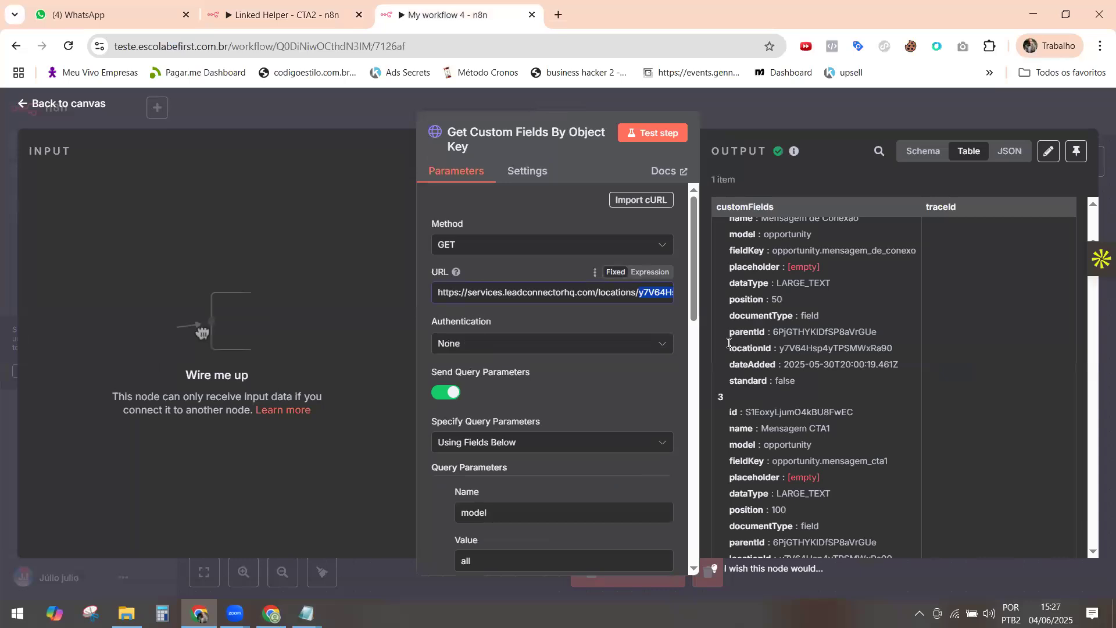
{"action": "scroll", "coordinate": [835, 428], "scroll_direction": "up", "scroll_amount": 8}
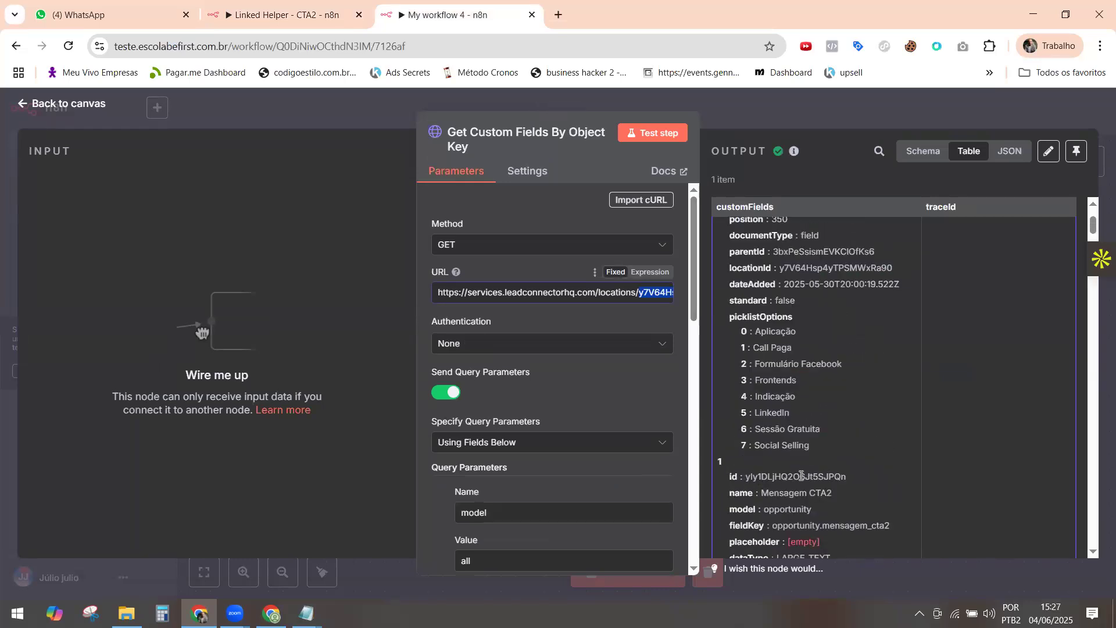
{"action": "double_click", "coordinate": [844, 475]}
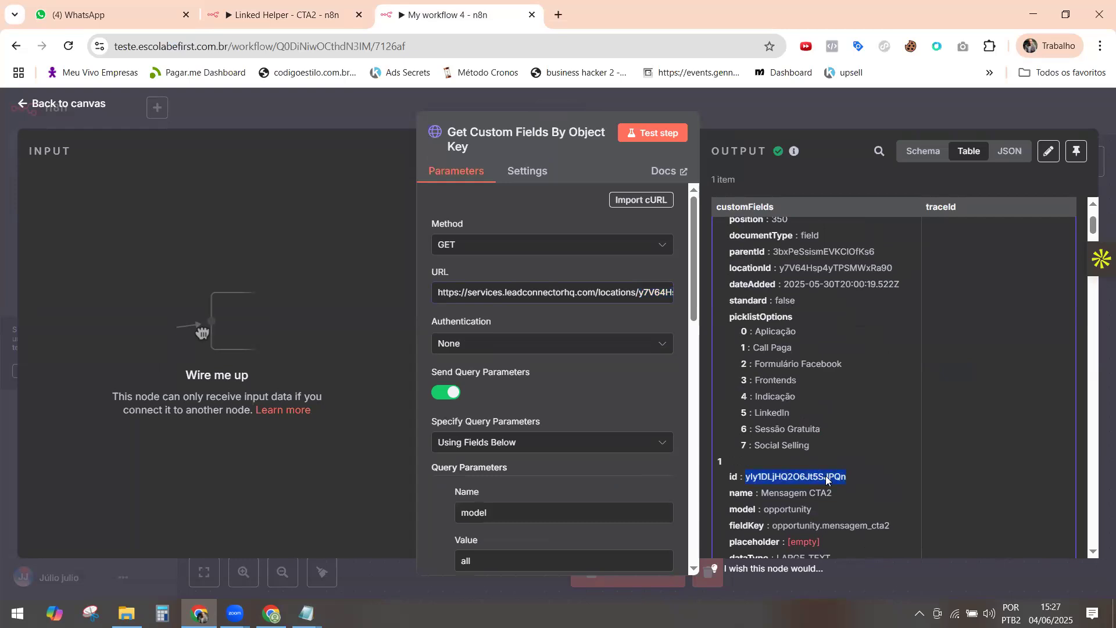
{"action": "right_click", "coordinate": [826, 478]}
{"action": "left_click", "coordinate": [880, 291]}
Replace the custom field id in the Update opportunity body with yIy1DLjHQ2O6Jt5SJPQn and return to the canvas.
{"action": "key", "text": "ctrl+shift+Tab"}
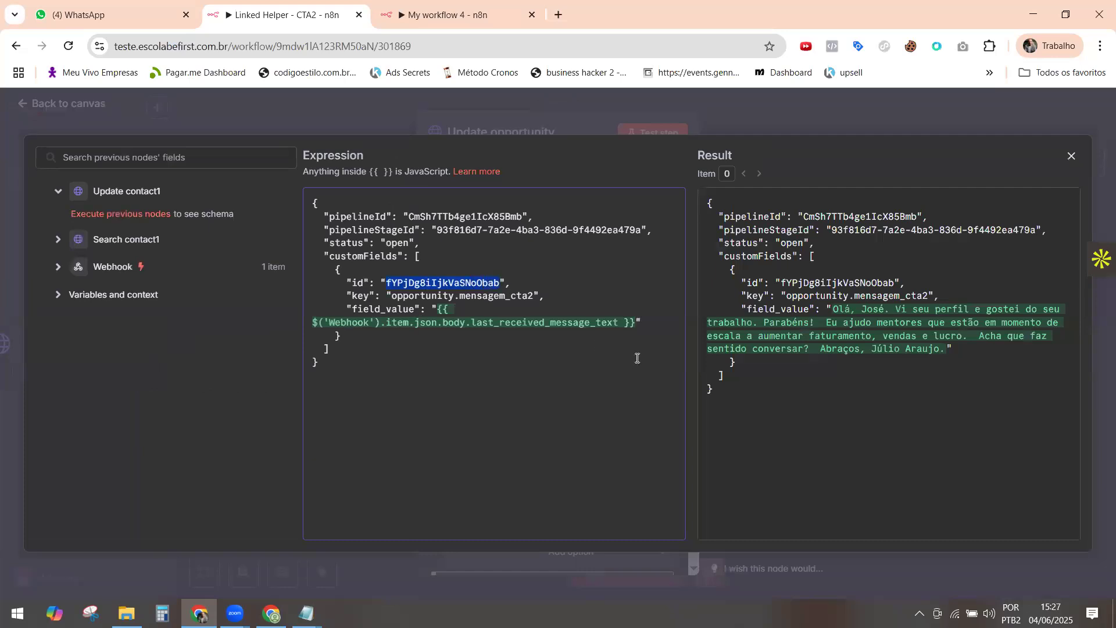
{"action": "key", "text": "ctrl+v"}
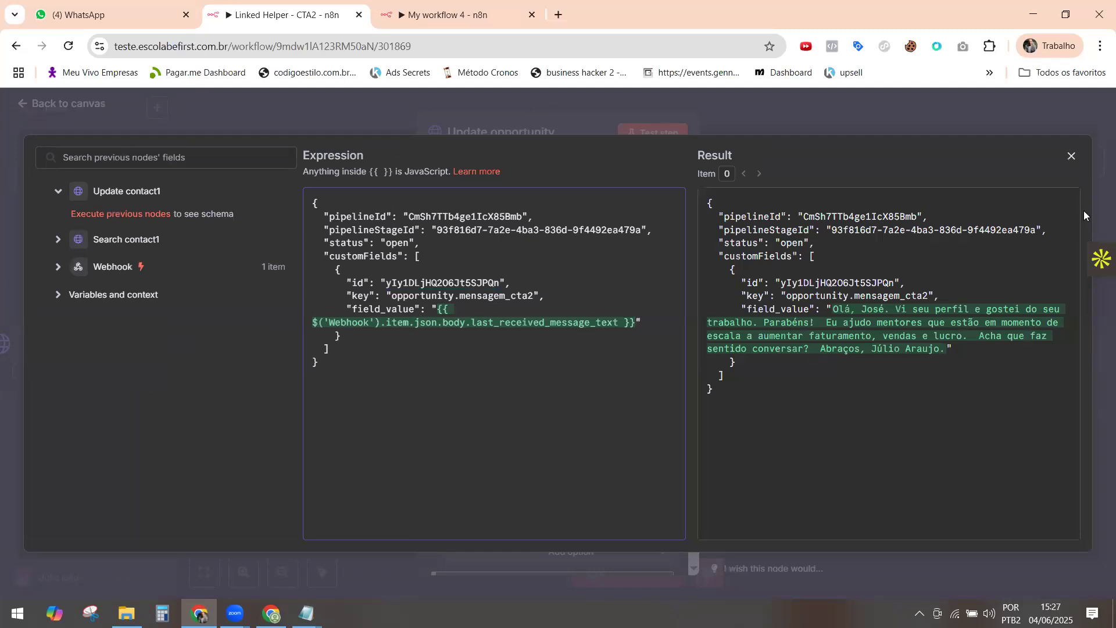
{"action": "key", "text": "Escape"}
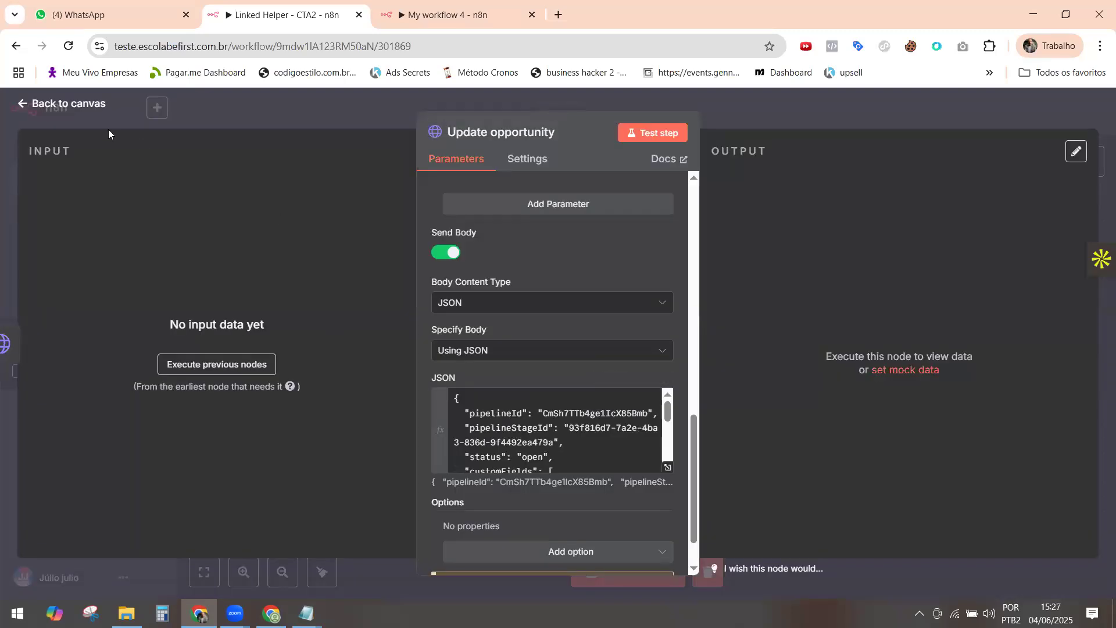
{"action": "key", "text": "Escape"}
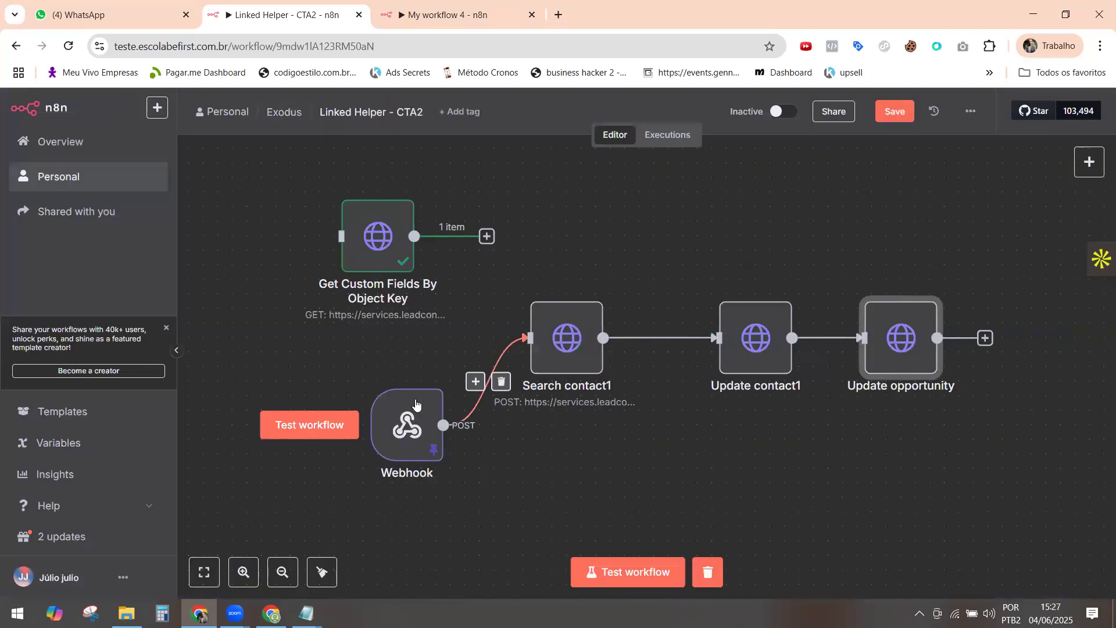
Delete the existing Webhook trigger and add a new Webhook node in its place.
{"action": "left_click", "coordinate": [415, 371]}
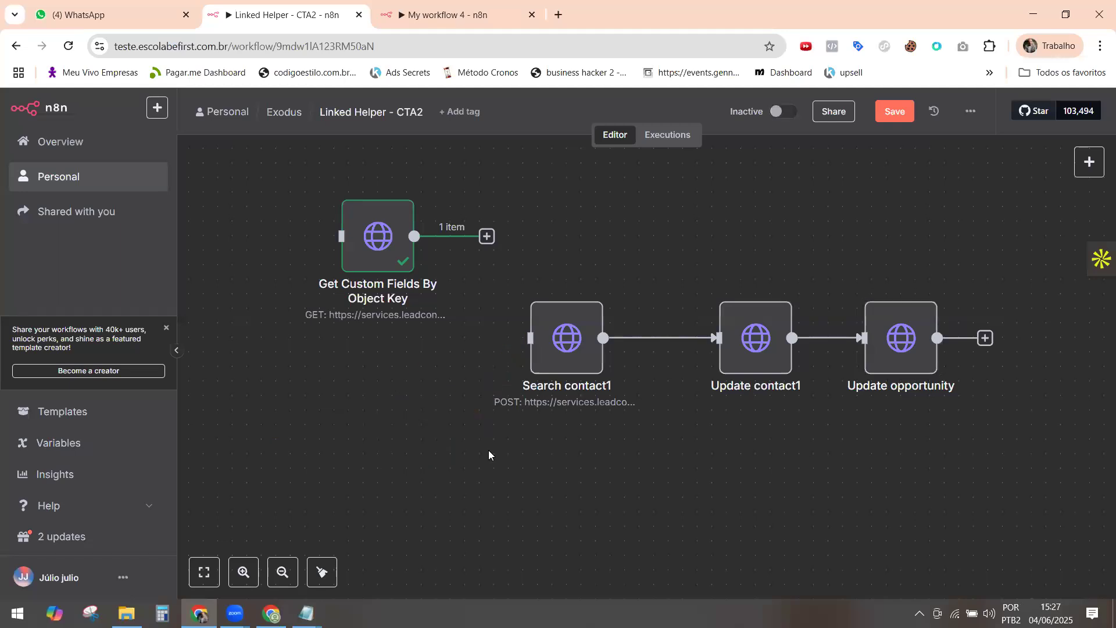
{"action": "key", "text": "Tab"}
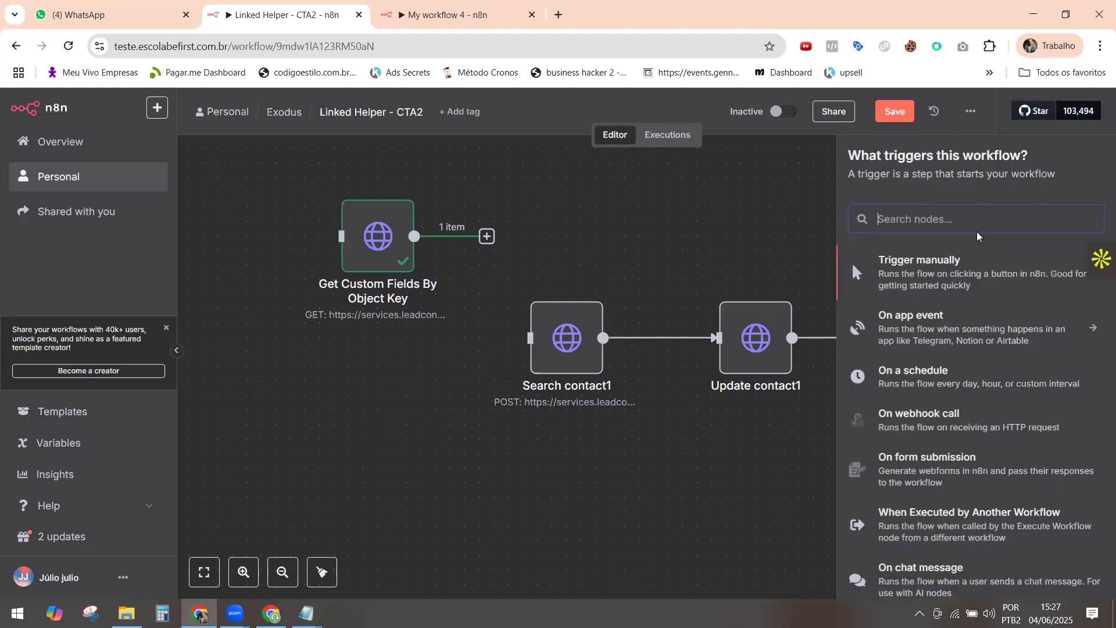
{"action": "type", "text": "web"}
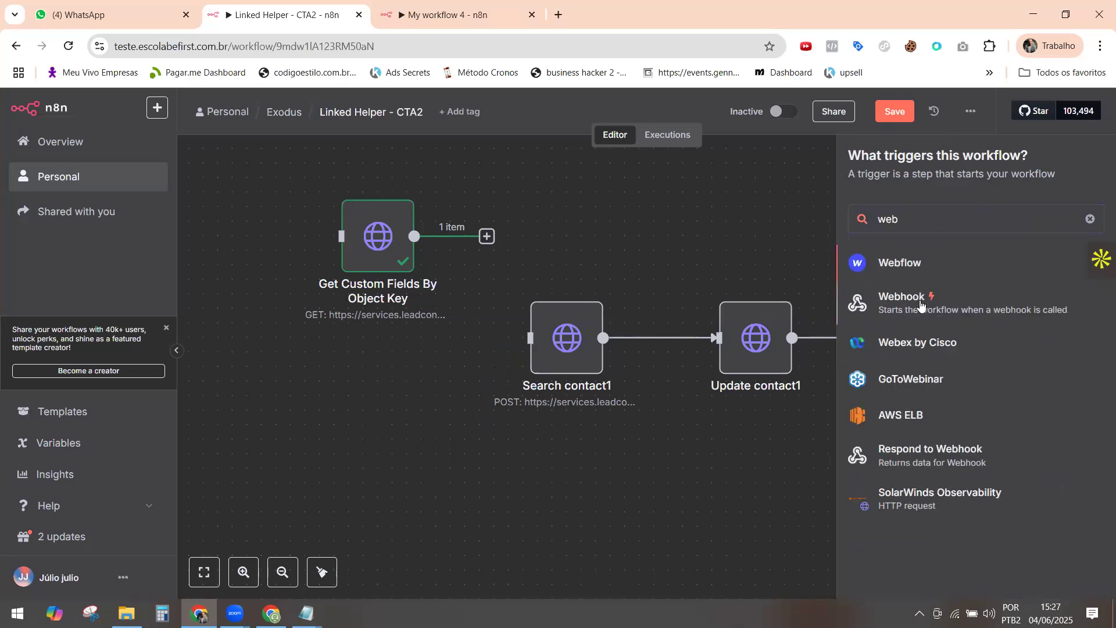
{"action": "left_click", "coordinate": [921, 303]}
Set the new webhook's HTTP method to POST and connect it to the Search contact1 node.
{"action": "left_click", "coordinate": [317, 305]}
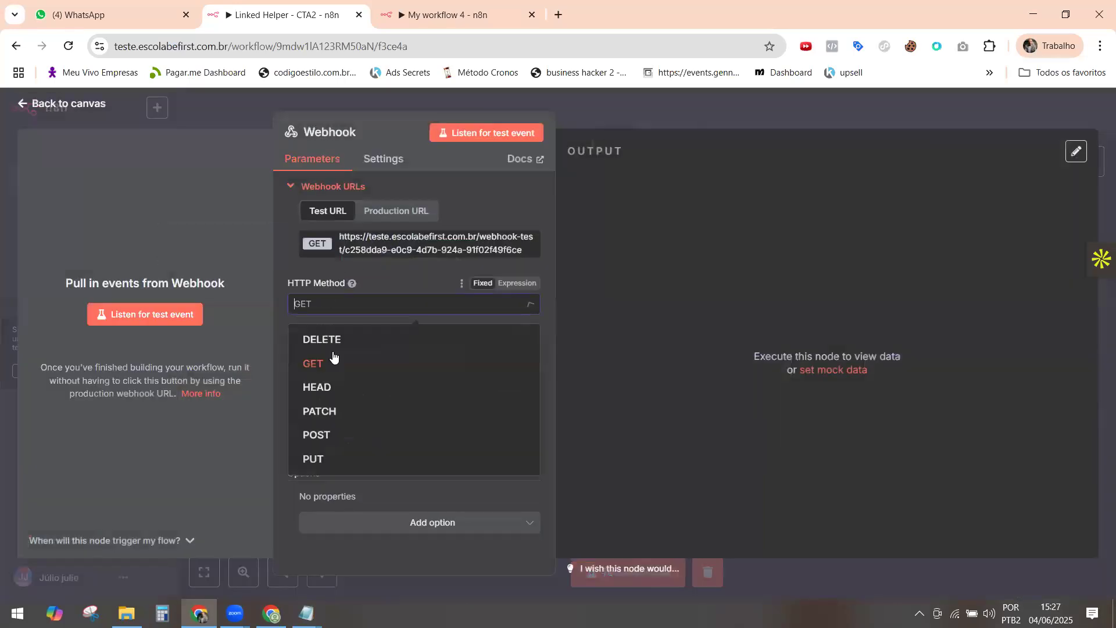
{"action": "left_click", "coordinate": [317, 437]}
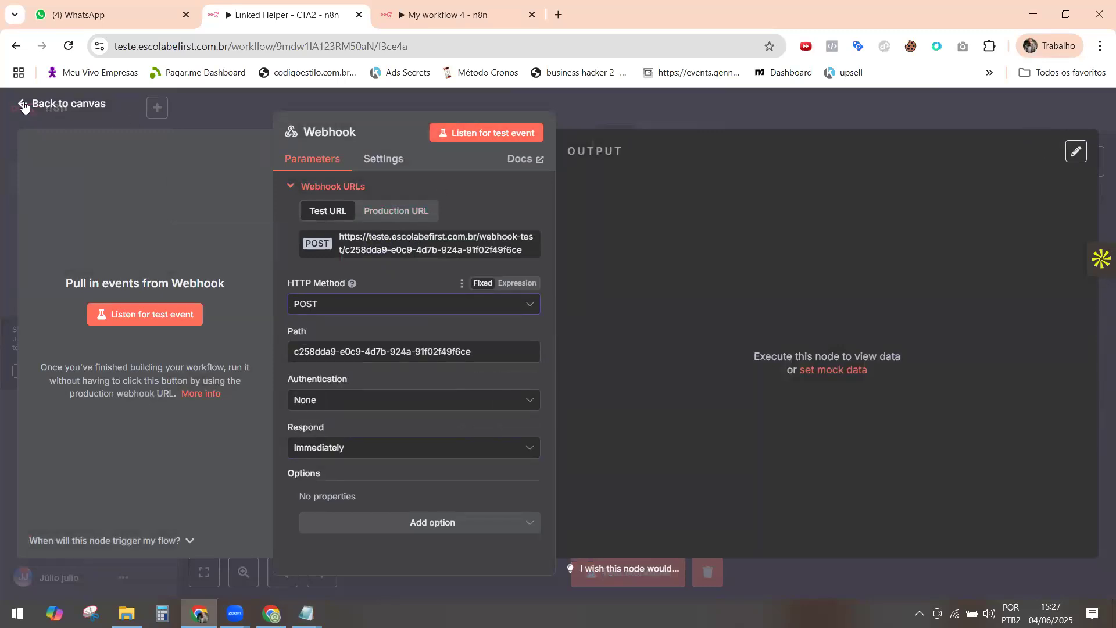
{"action": "left_click", "coordinate": [61, 104]}
{"action": "left_click_drag", "start_coordinate": [441, 302], "coordinate": [530, 338]}
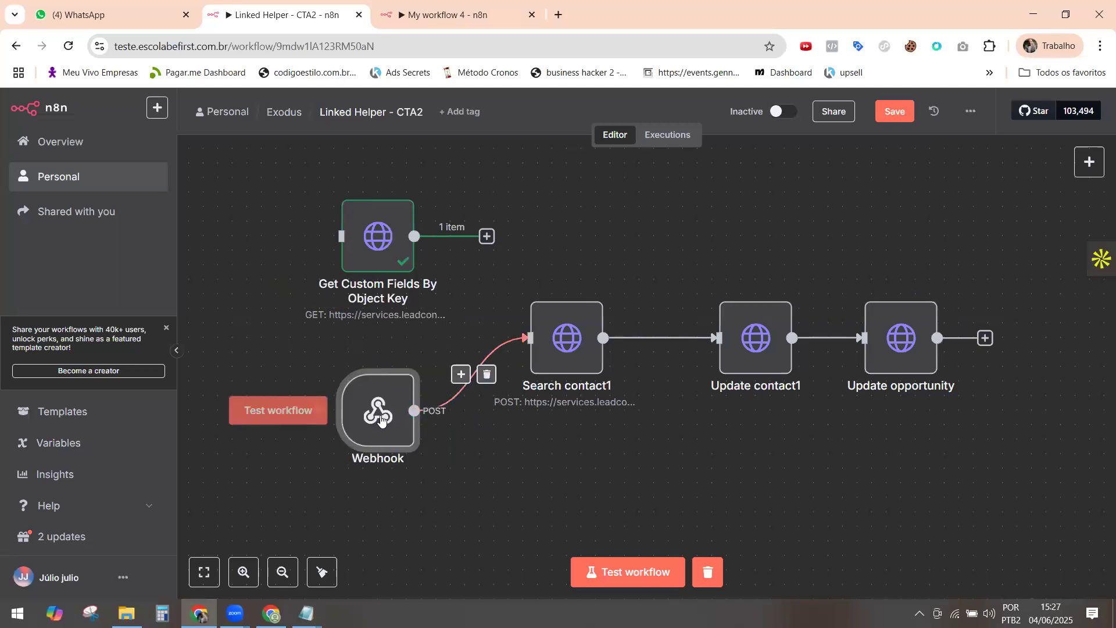
Open the mock data editor of the Webhook node and copy the full sample JSON from the JSON WEBHOOK LINKED HELPER CONEXÃO file in Notepad.
{"action": "double_click", "coordinate": [381, 419]}
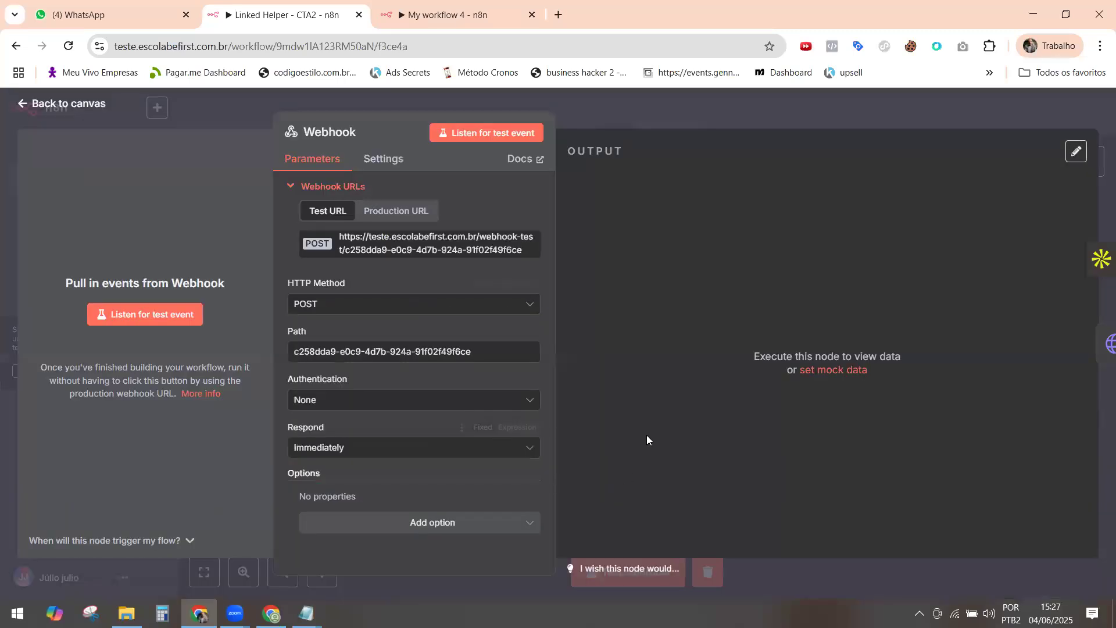
{"action": "left_click", "coordinate": [827, 372]}
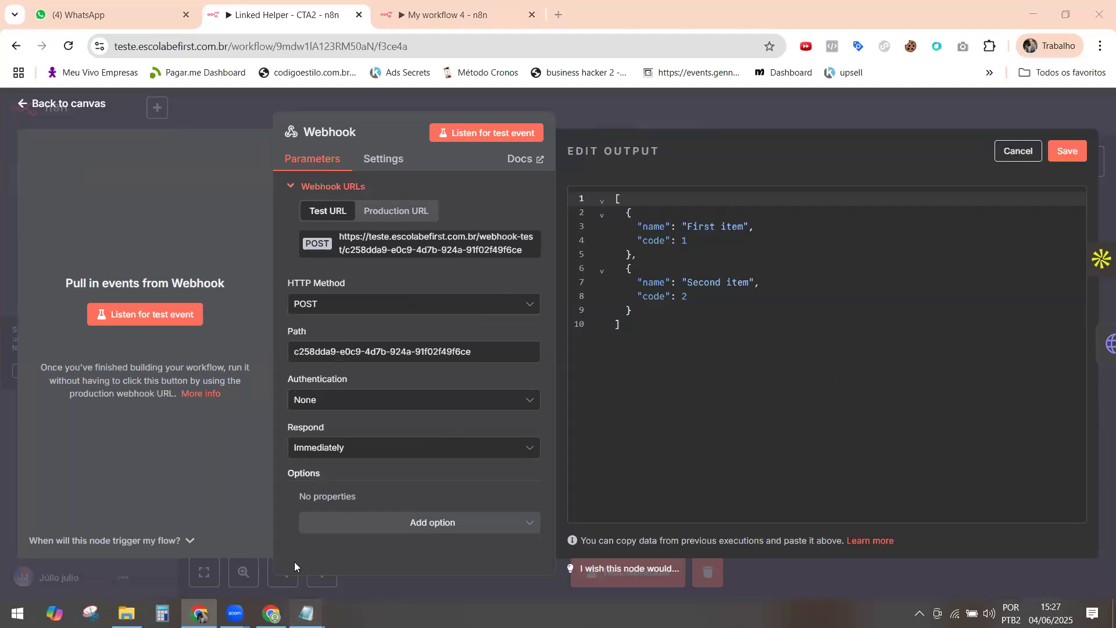
{"action": "mouse_move", "coordinate": [306, 614]}
{"action": "left_click", "coordinate": [256, 530]}
{"action": "right_click", "coordinate": [403, 321]}
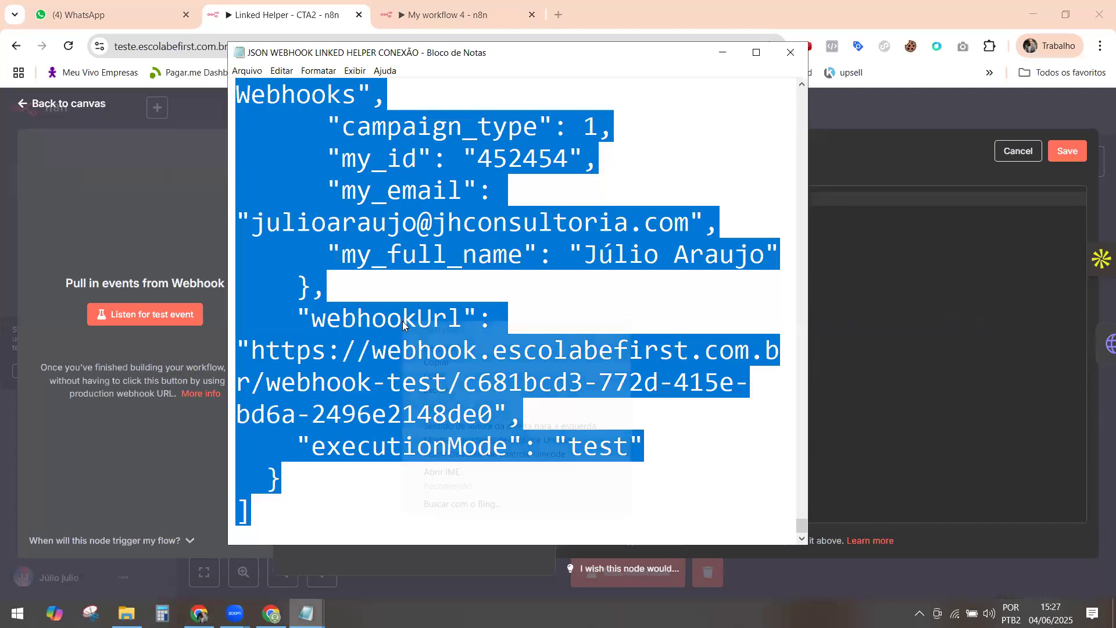
{"action": "left_click", "coordinate": [447, 362]}
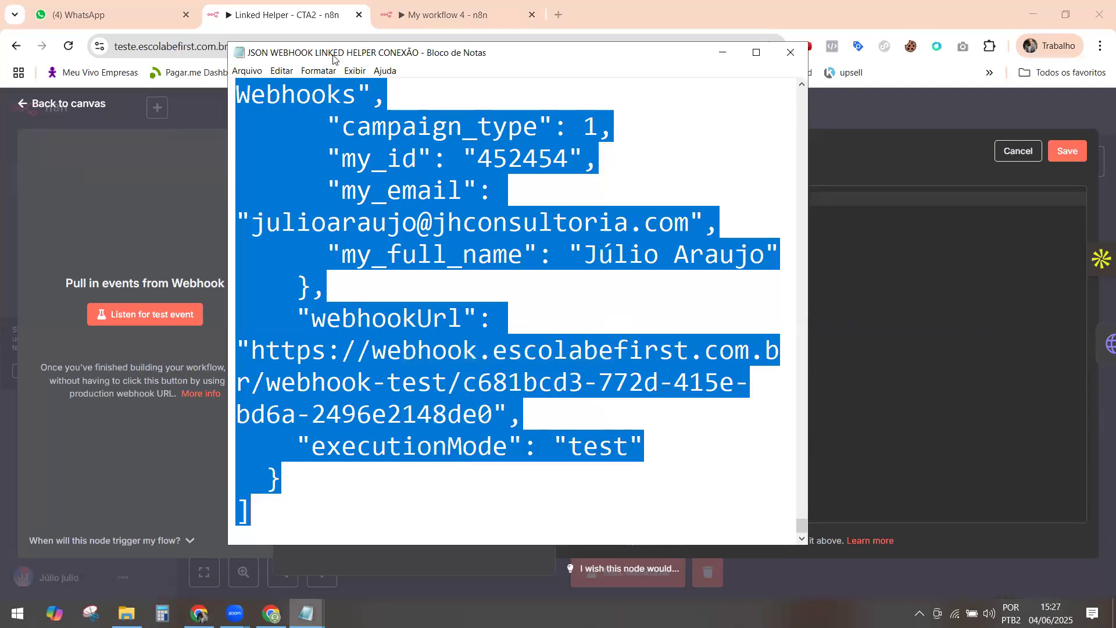
Replace the Webhook node's default mock output with the copied JSON, save it and return to the canvas.
{"action": "left_click", "coordinate": [919, 365]}
{"action": "left_click", "coordinate": [795, 317]}
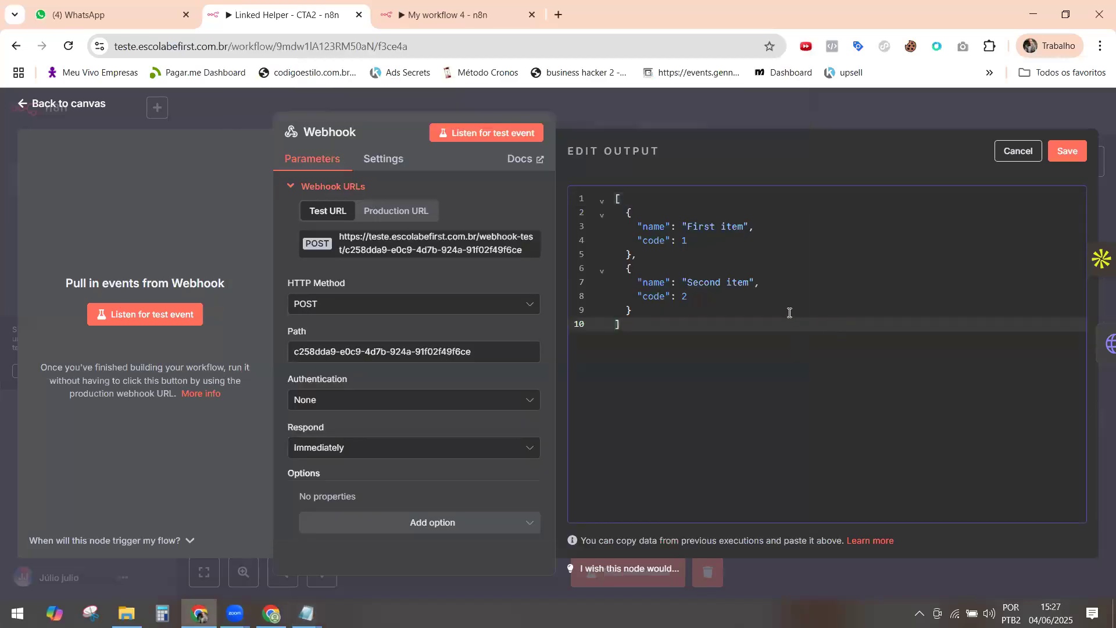
{"action": "key", "text": "ctrl+a"}
{"action": "key", "text": "ctrl+v"}
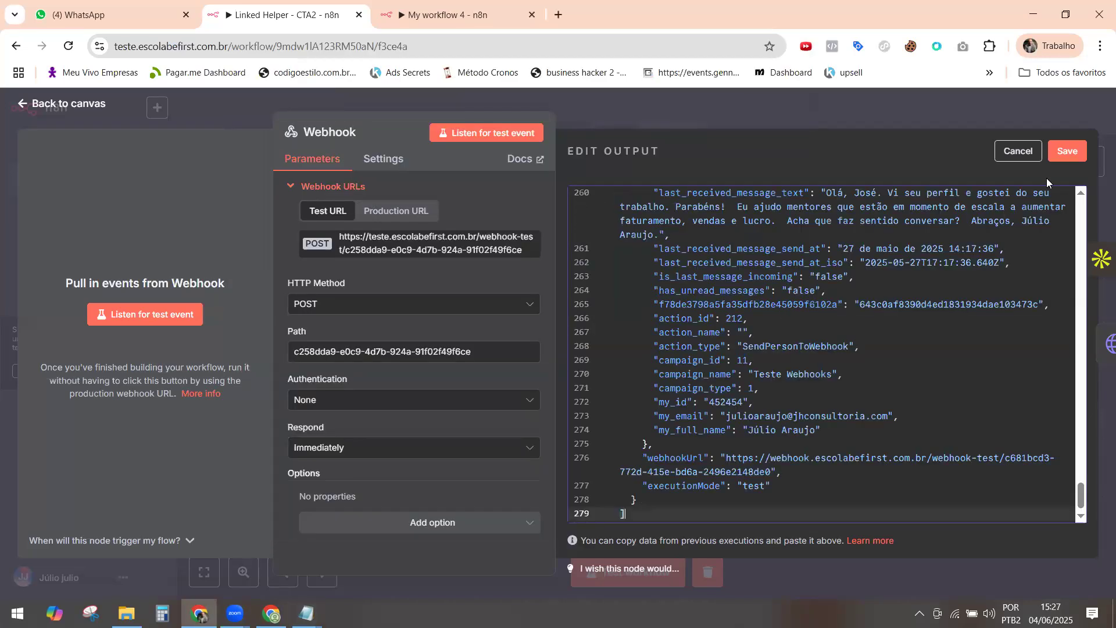
{"action": "left_click", "coordinate": [1068, 152]}
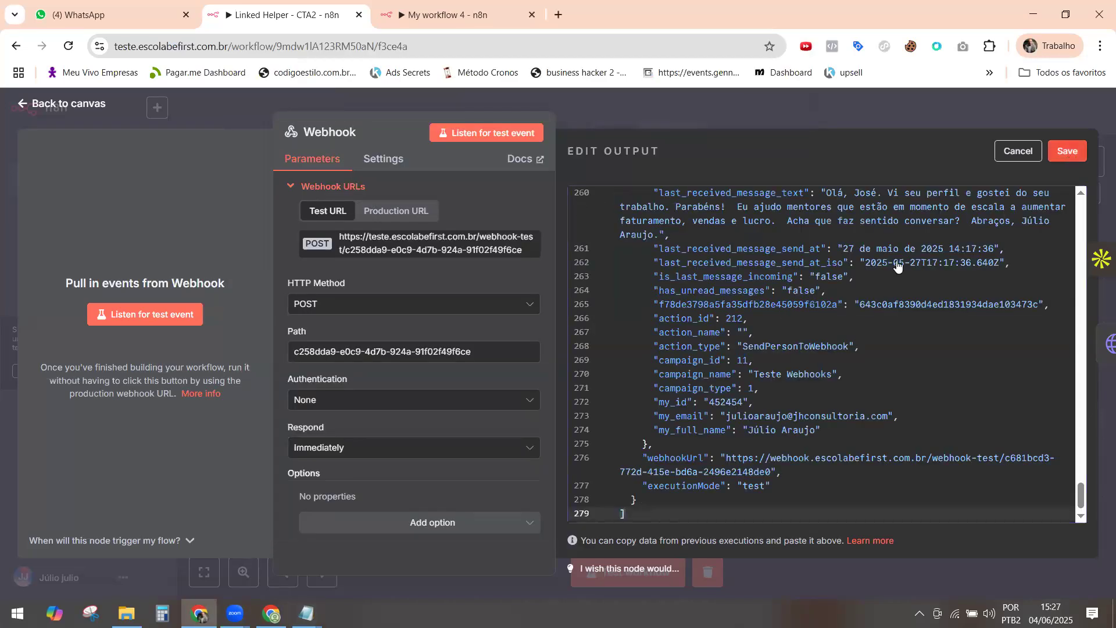
{"action": "left_click", "coordinate": [24, 113]}
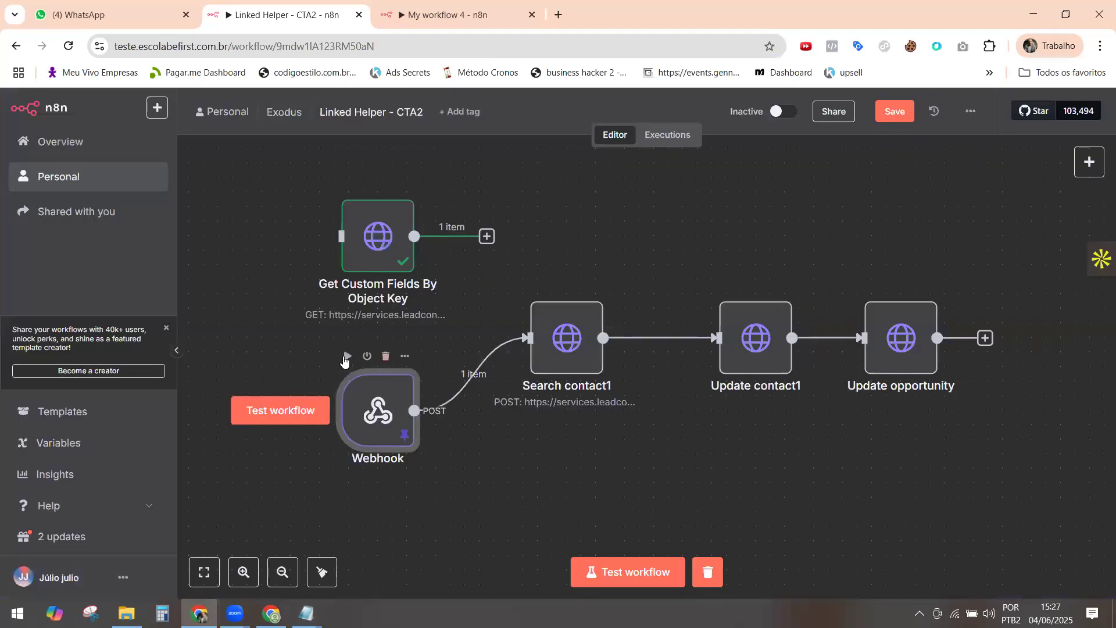
Execute the Webhook and Search contact1 nodes individually, and open Search contact1.
{"action": "left_click", "coordinate": [347, 357]}
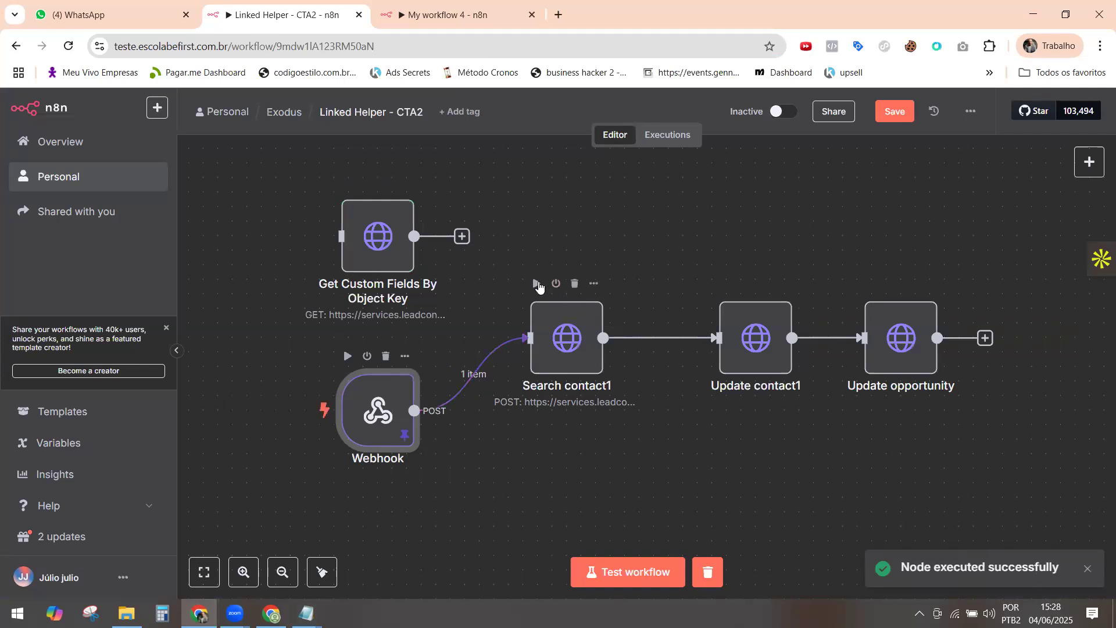
{"action": "left_click", "coordinate": [536, 284]}
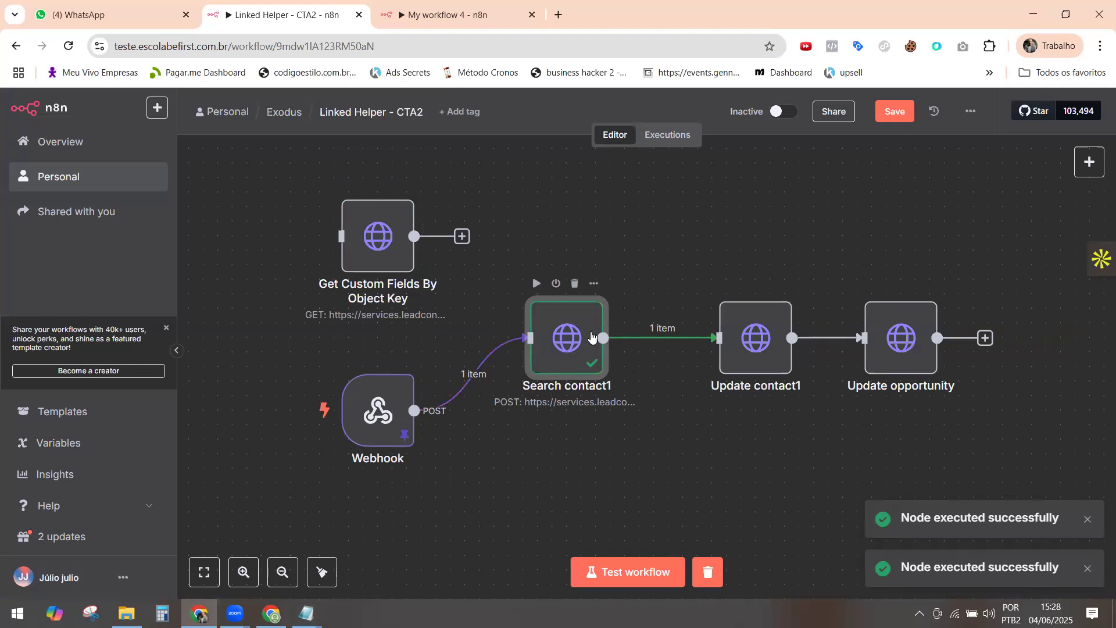
{"action": "double_click", "coordinate": [556, 341]}
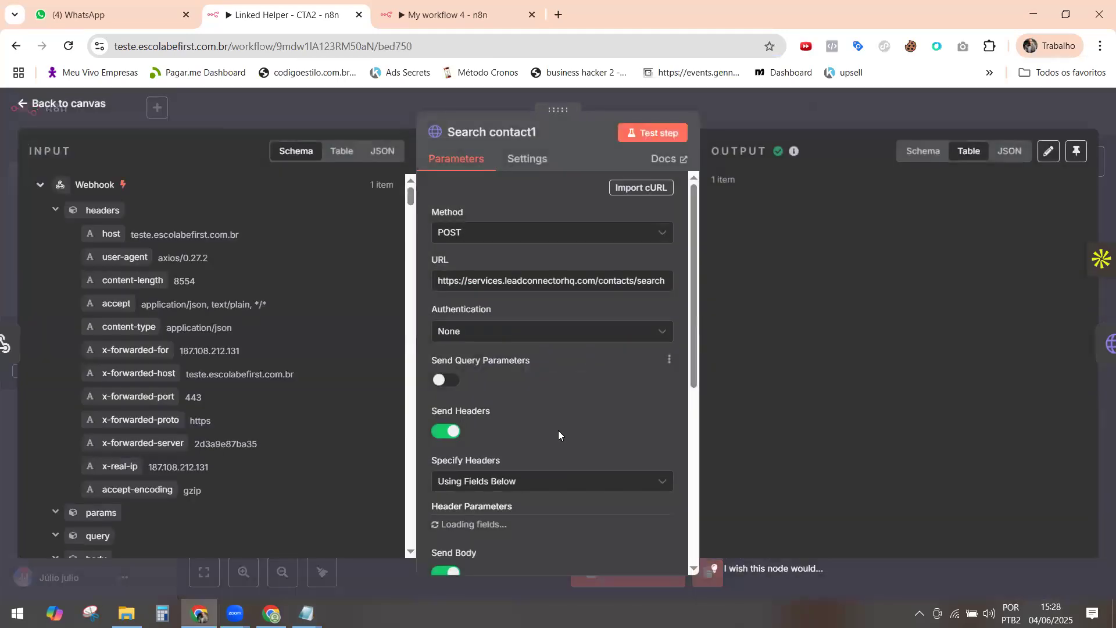
Copy the pipelineId of the contact's opportunity from the Search contact1 output and return to the canvas.
{"action": "scroll", "coordinate": [560, 436], "scroll_direction": "down", "scroll_amount": 15}
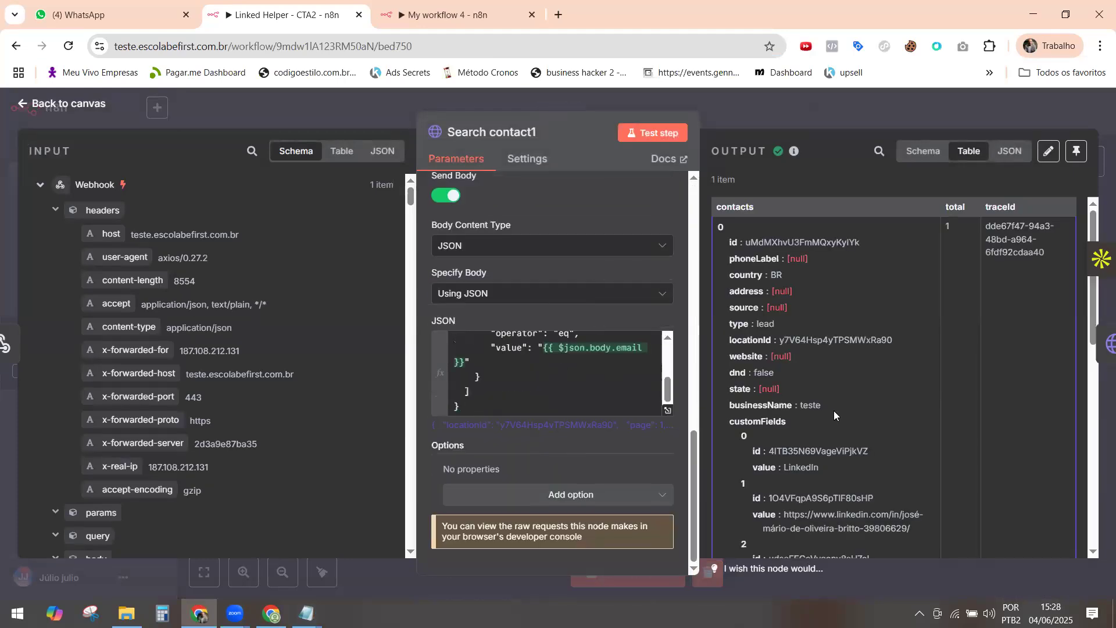
{"action": "scroll", "coordinate": [834, 411], "scroll_direction": "down", "scroll_amount": 10}
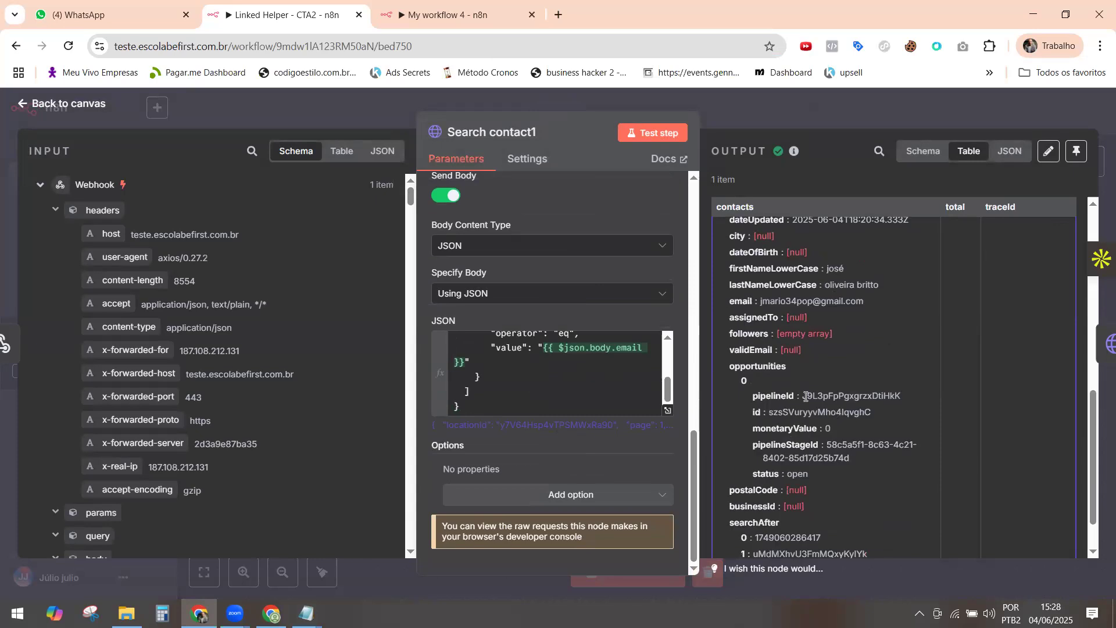
{"action": "left_click_drag", "start_coordinate": [803, 396], "coordinate": [902, 397]}
{"action": "right_click", "coordinate": [890, 398]}
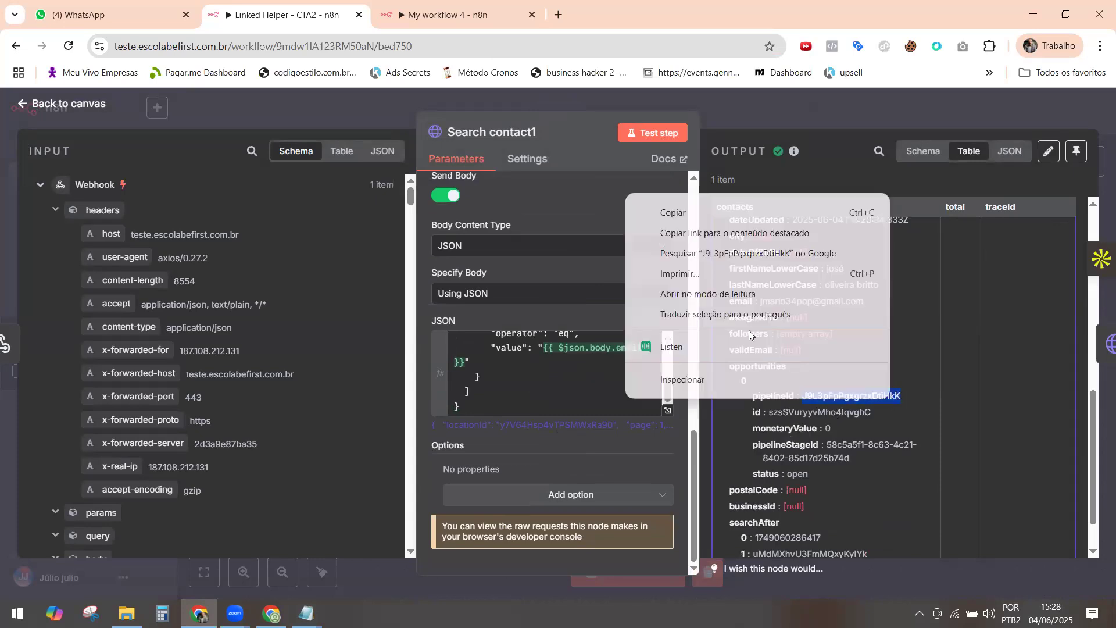
{"action": "left_click", "coordinate": [669, 213]}
{"action": "left_click", "coordinate": [23, 104]}
Set the pipelineId in the Update opportunity JSON body to J9L3pFpPgxgrzxDtiHkK and return to the canvas.
{"action": "left_click", "coordinate": [903, 349]}
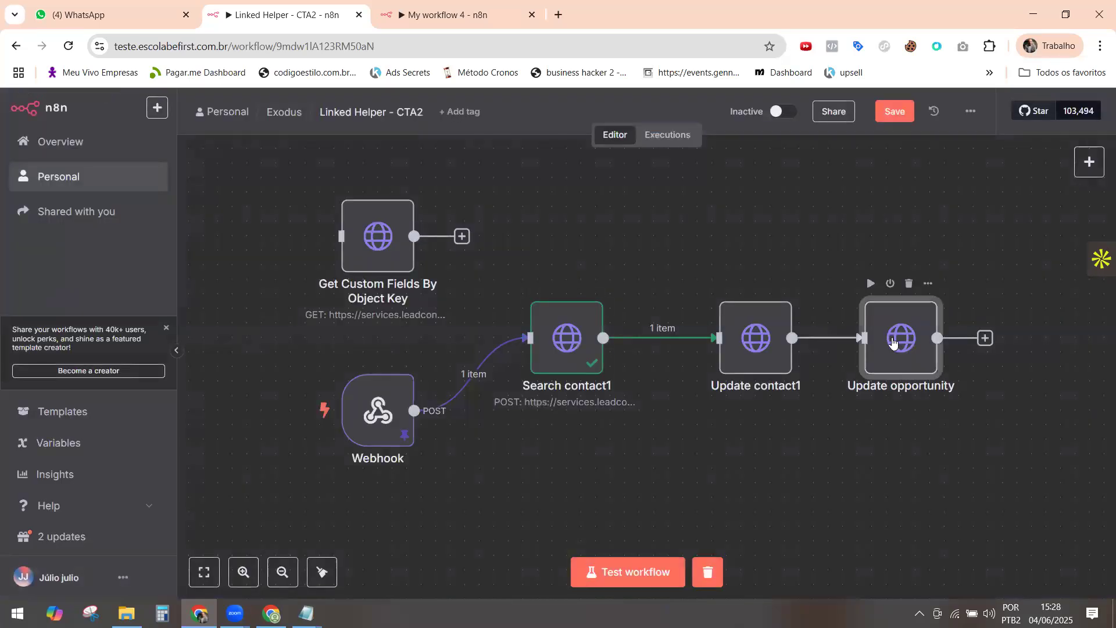
{"action": "key", "text": "Return"}
{"action": "scroll", "coordinate": [543, 388], "scroll_direction": "down", "scroll_amount": 10}
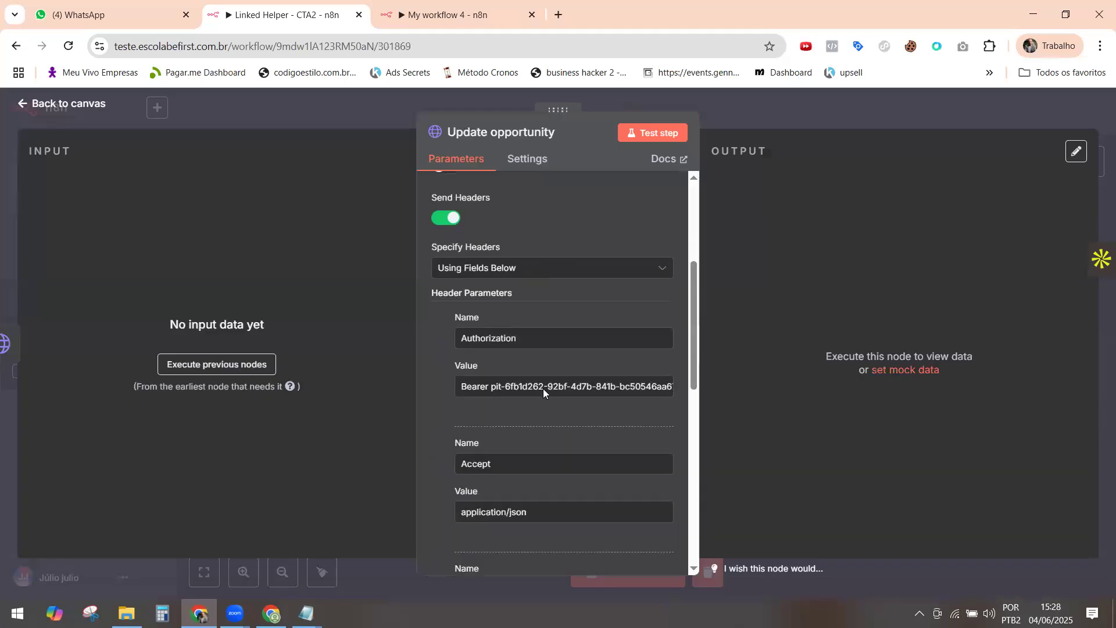
{"action": "scroll", "coordinate": [545, 401], "scroll_direction": "down", "scroll_amount": 2}
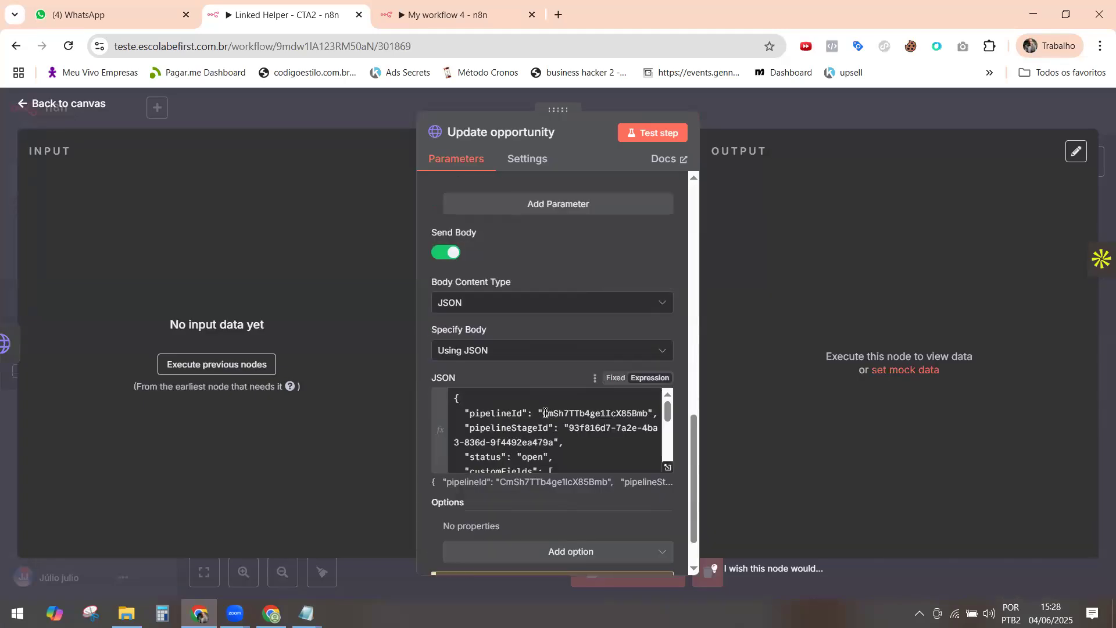
{"action": "left_click_drag", "start_coordinate": [543, 413], "coordinate": [650, 414]}
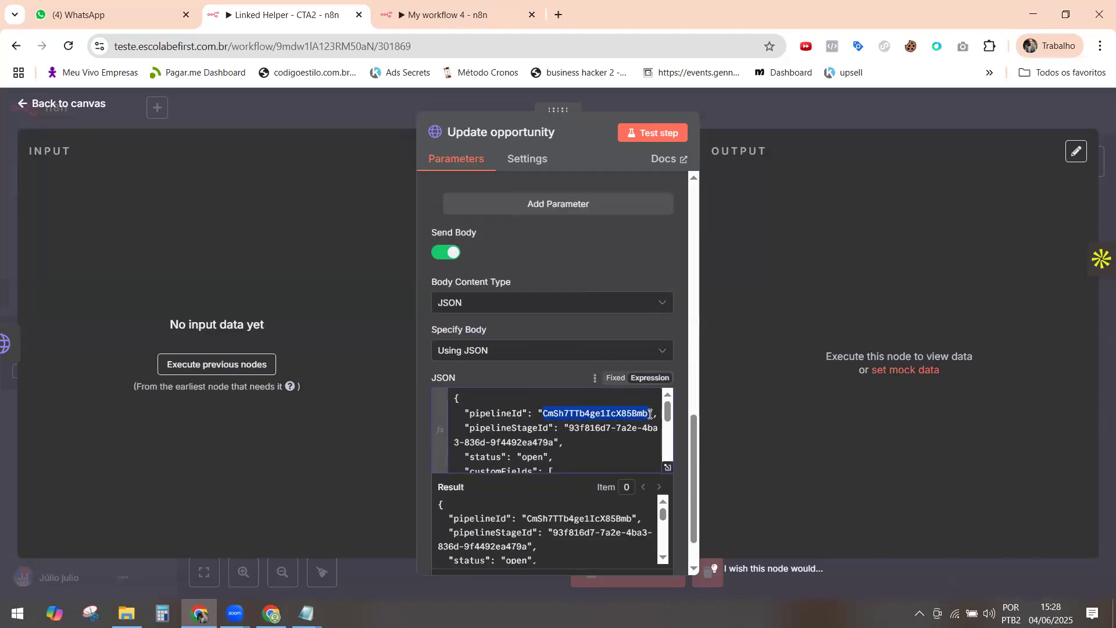
{"action": "key", "text": "ctrl+v"}
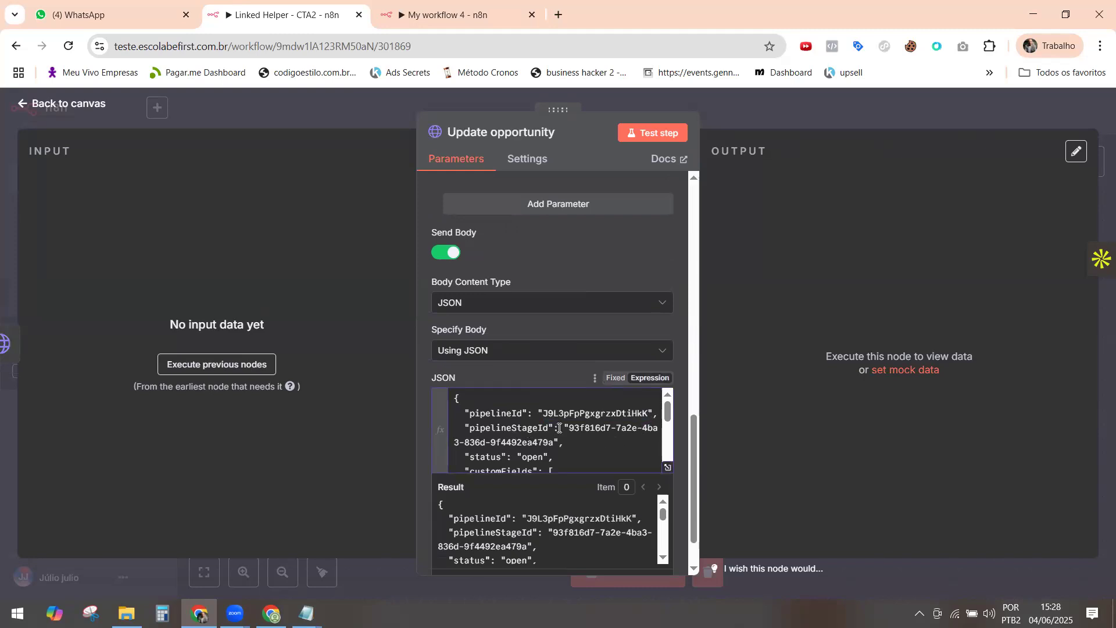
{"action": "left_click", "coordinate": [18, 106]}
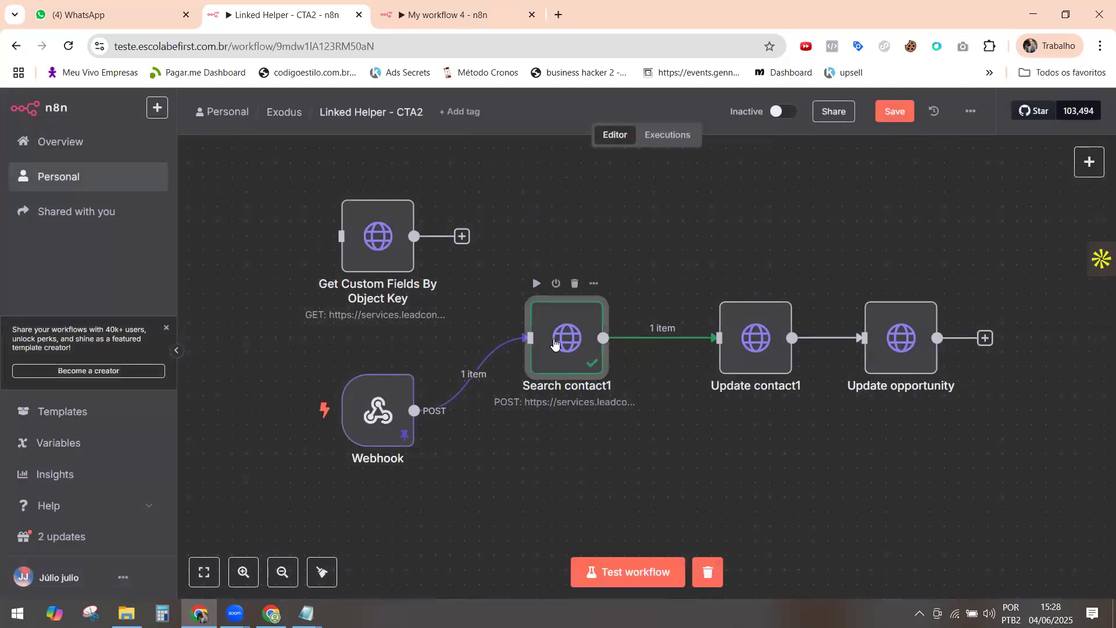
Copy the pipelineStageId of the contact's opportunity from the Search contact1 output and return to the canvas.
{"action": "double_click", "coordinate": [554, 342]}
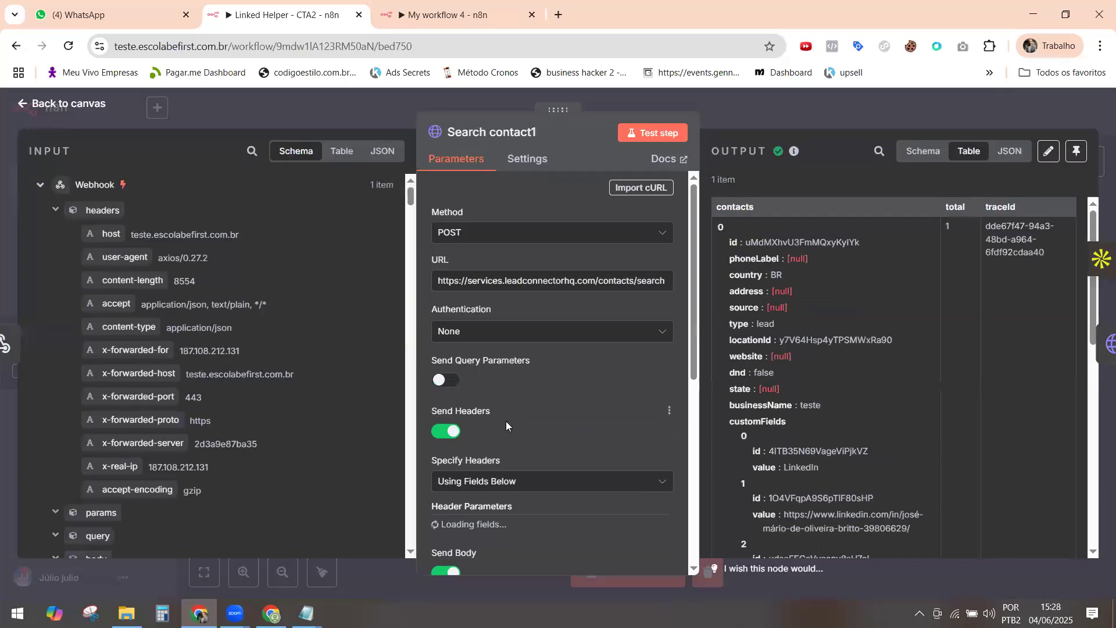
{"action": "scroll", "coordinate": [504, 420], "scroll_direction": "down", "scroll_amount": 4}
{"action": "scroll", "coordinate": [772, 429], "scroll_direction": "down", "scroll_amount": 2}
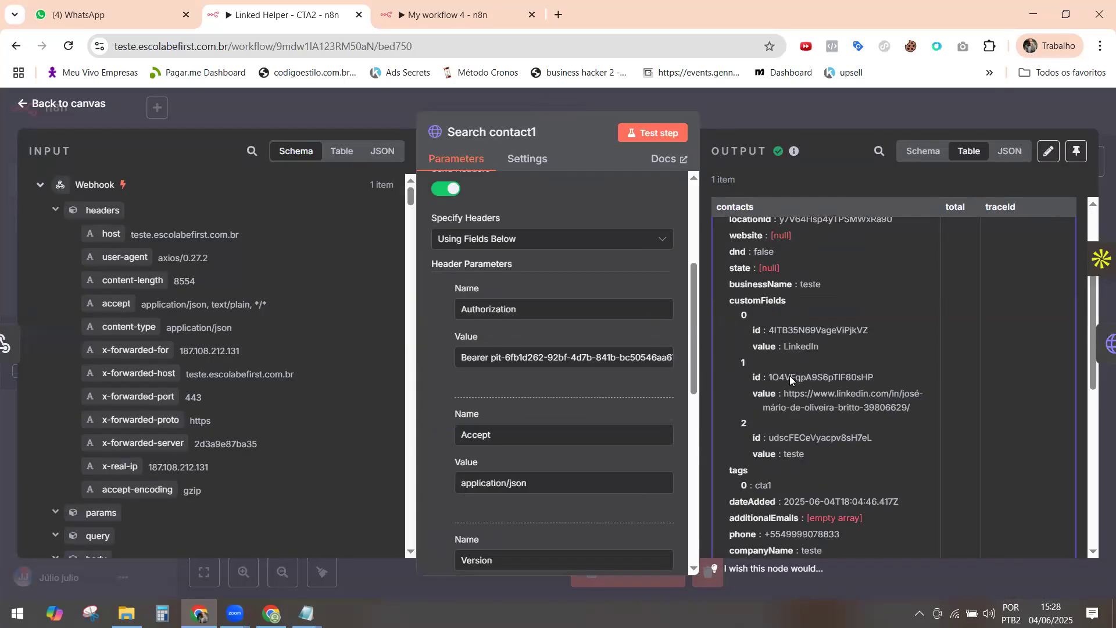
{"action": "scroll", "coordinate": [790, 412], "scroll_direction": "down", "scroll_amount": 5}
{"action": "scroll", "coordinate": [782, 411], "scroll_direction": "down", "scroll_amount": 2}
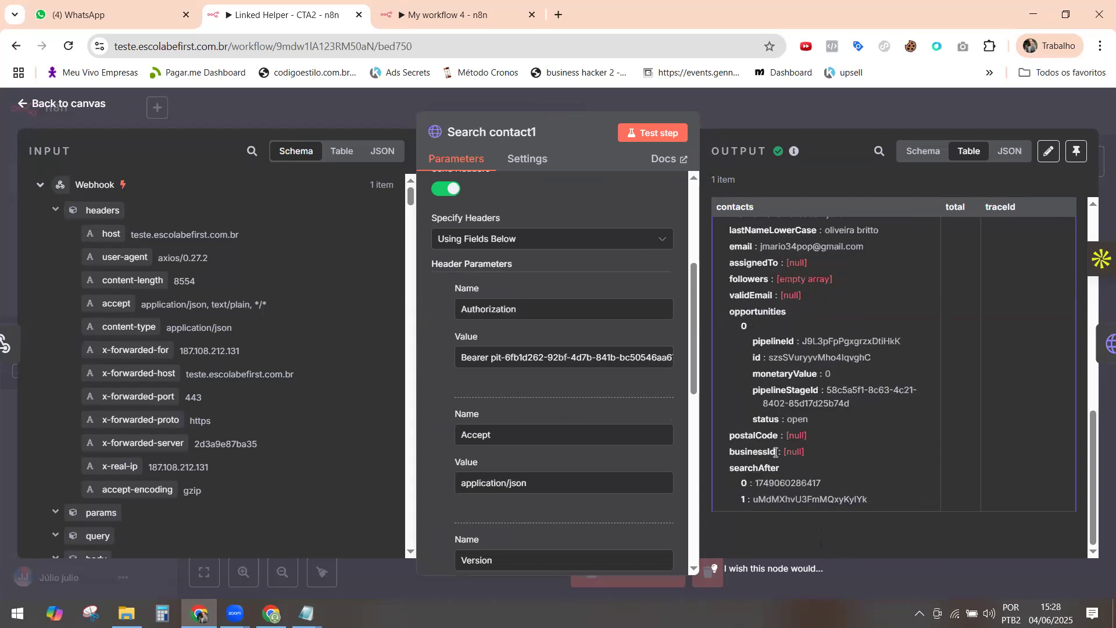
{"action": "triple_click", "coordinate": [844, 392]}
{"action": "key", "text": "ctrl+c"}
{"action": "right_click", "coordinate": [843, 391]}
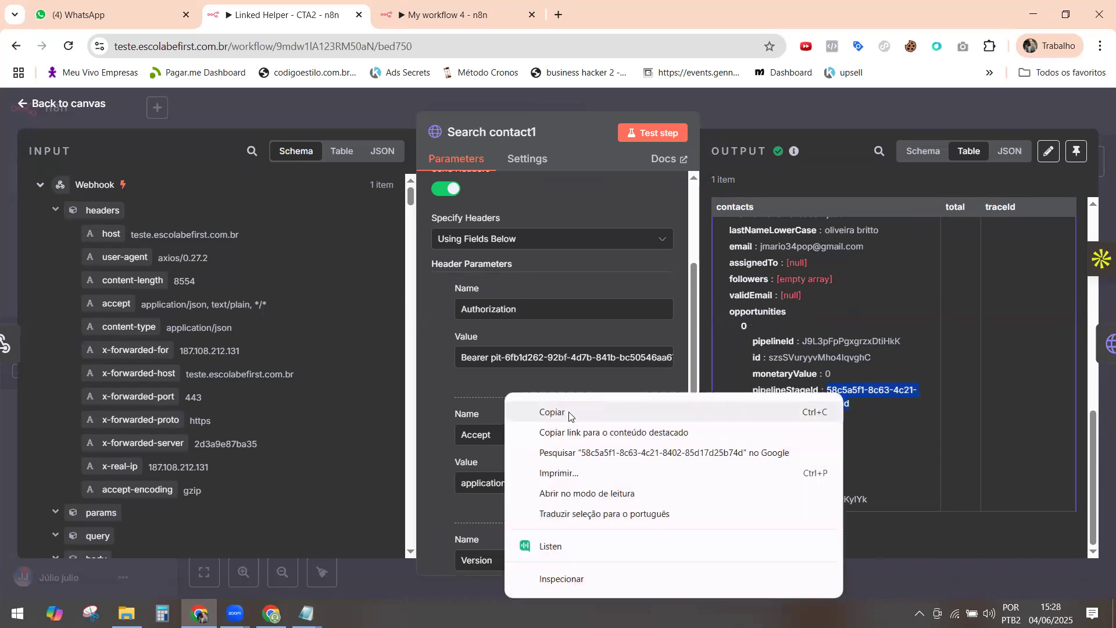
{"action": "left_click", "coordinate": [560, 418]}
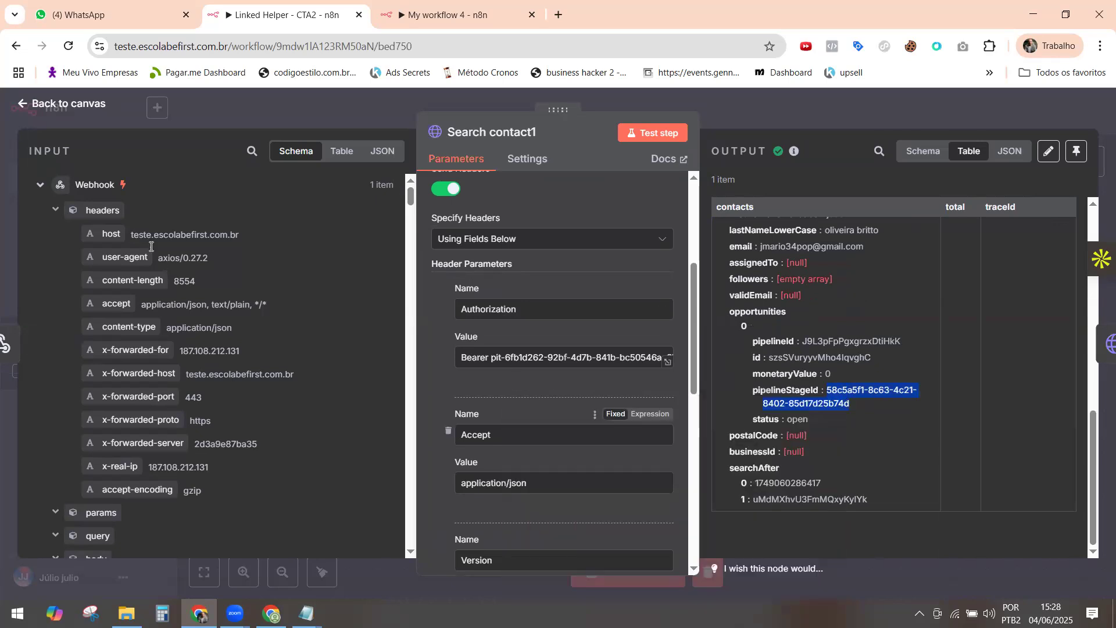
{"action": "left_click", "coordinate": [20, 105]}
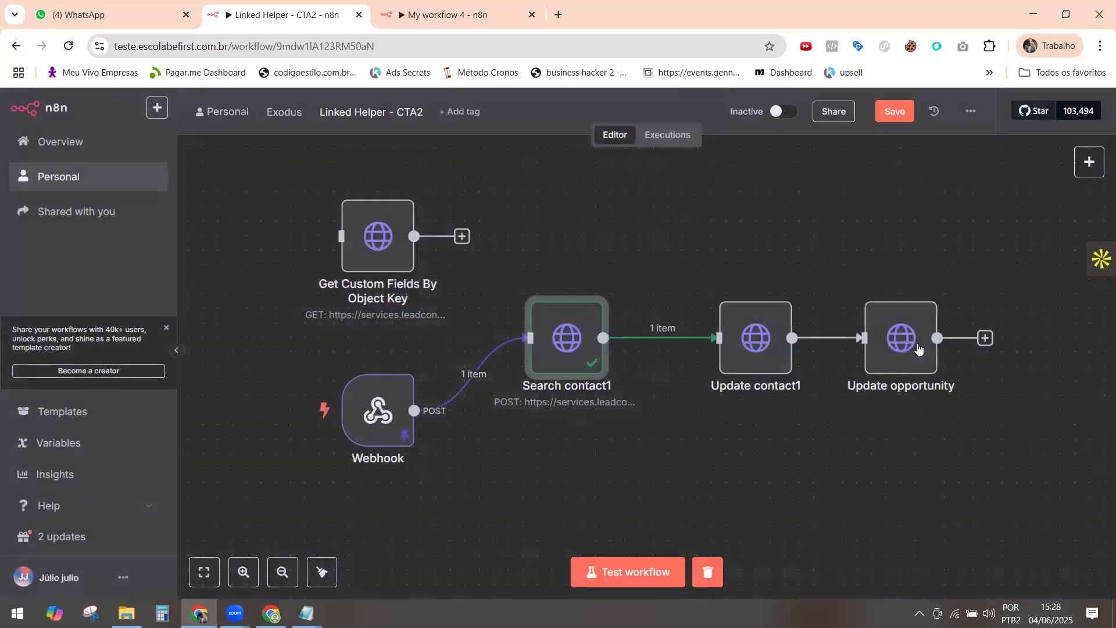
Set the pipelineStageId in the Update opportunity JSON body to 58c5a5f1-8c63-4c21-8402-85d17d25b74d and return to the canvas.
{"action": "double_click", "coordinate": [888, 340]}
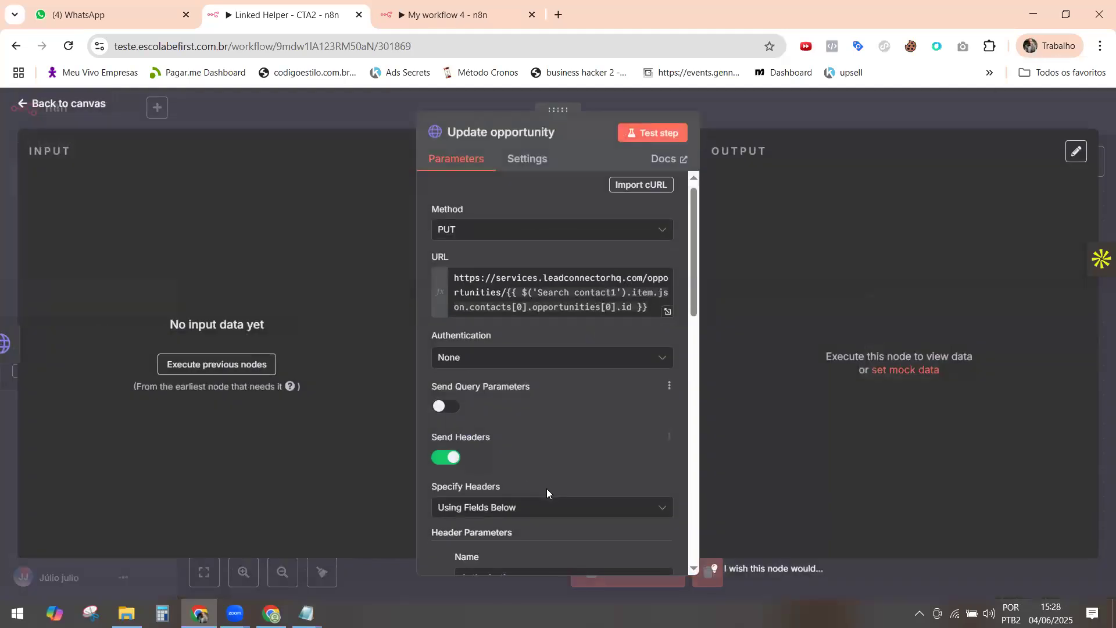
{"action": "scroll", "coordinate": [547, 492], "scroll_direction": "down", "scroll_amount": 10}
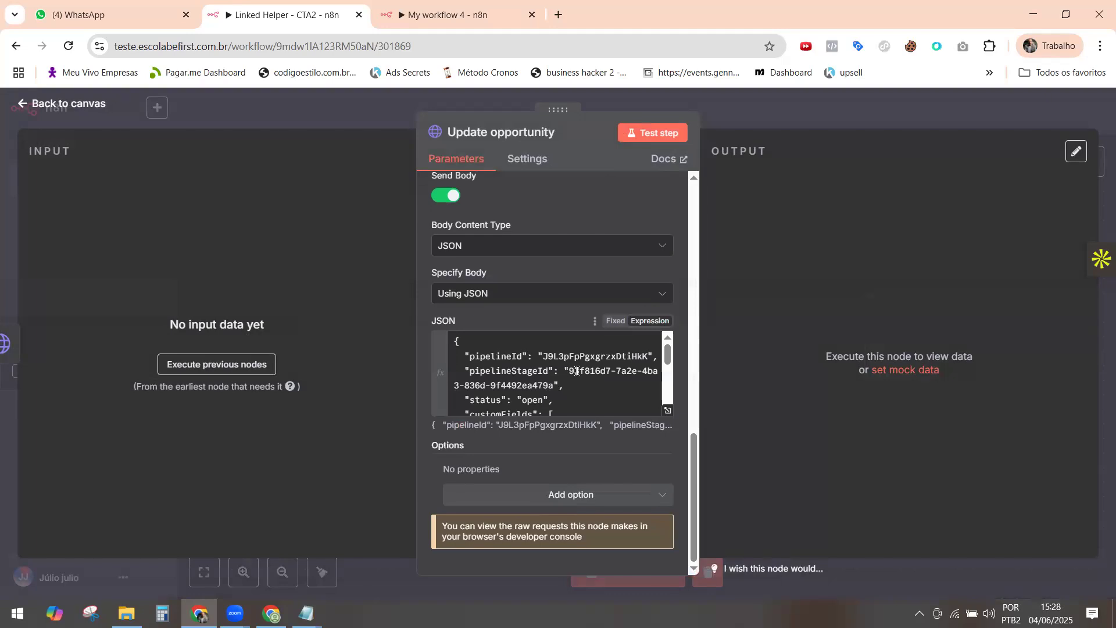
{"action": "left_click_drag", "start_coordinate": [569, 372], "coordinate": [553, 388]}
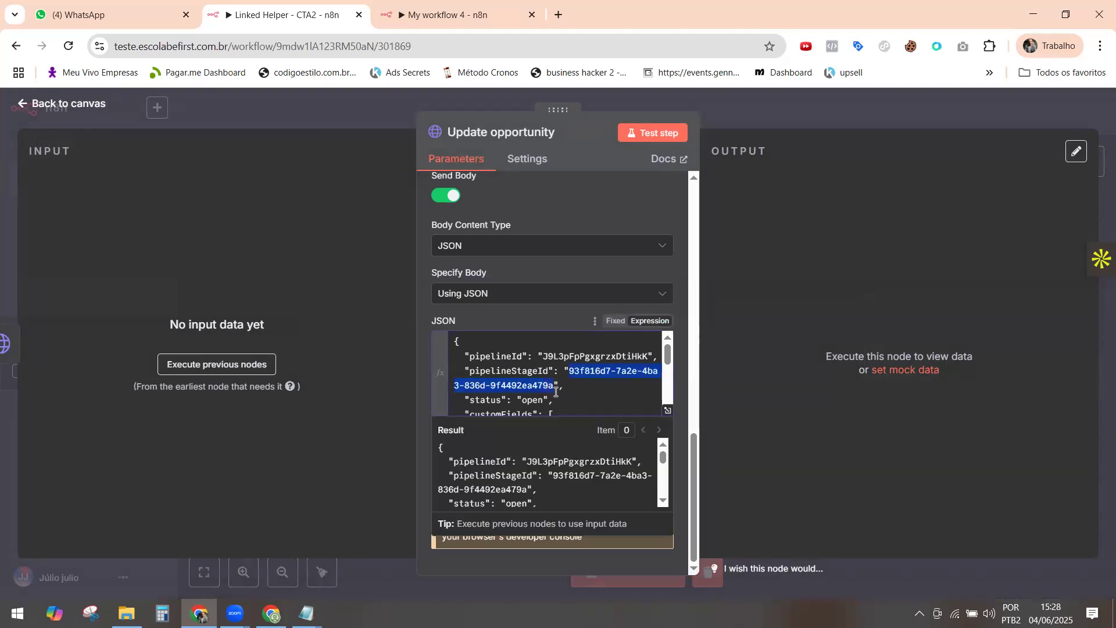
{"action": "key", "text": "ctrl+v"}
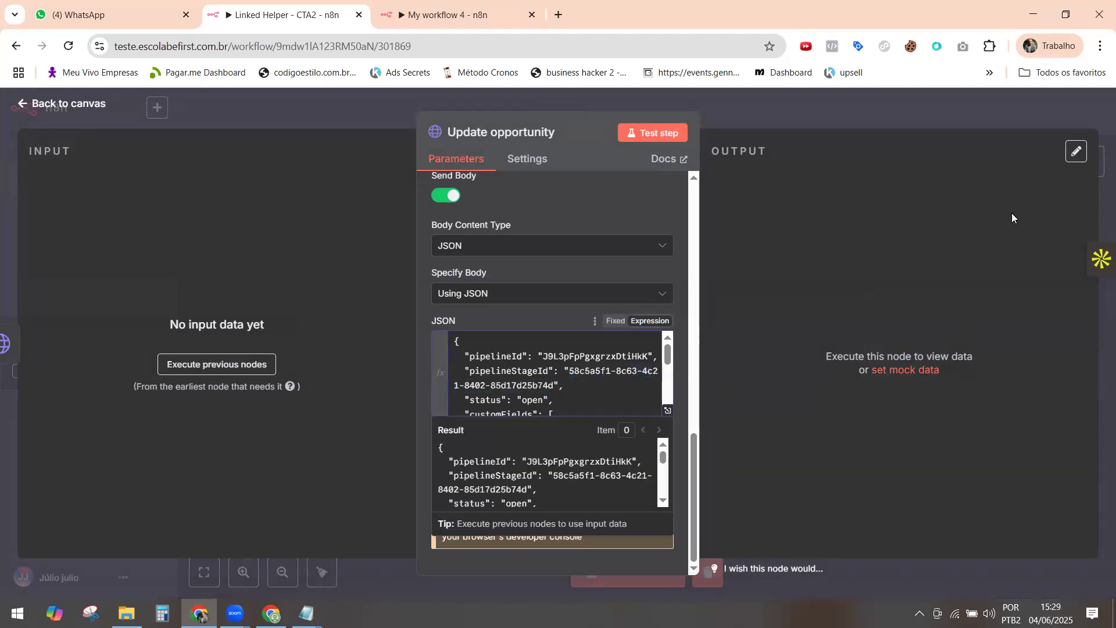
{"action": "left_click", "coordinate": [28, 104]}
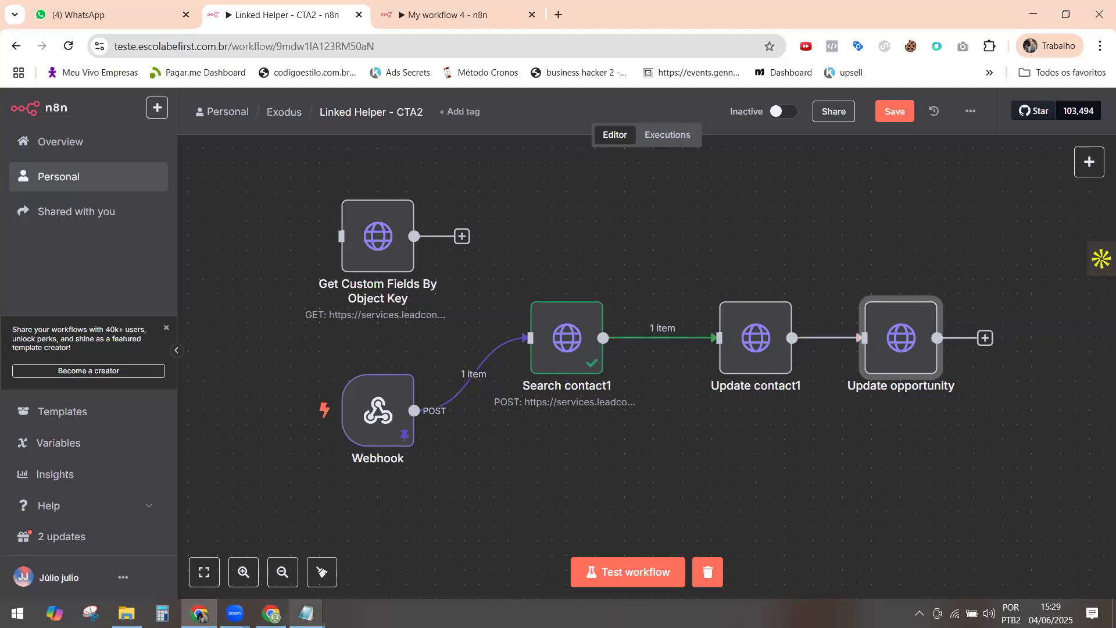
Switch to iSONEW Digital, set the contact's latest opportunity to stage 3.Mensagem de CTA1 and save the update.
{"action": "left_click", "coordinate": [271, 613]}
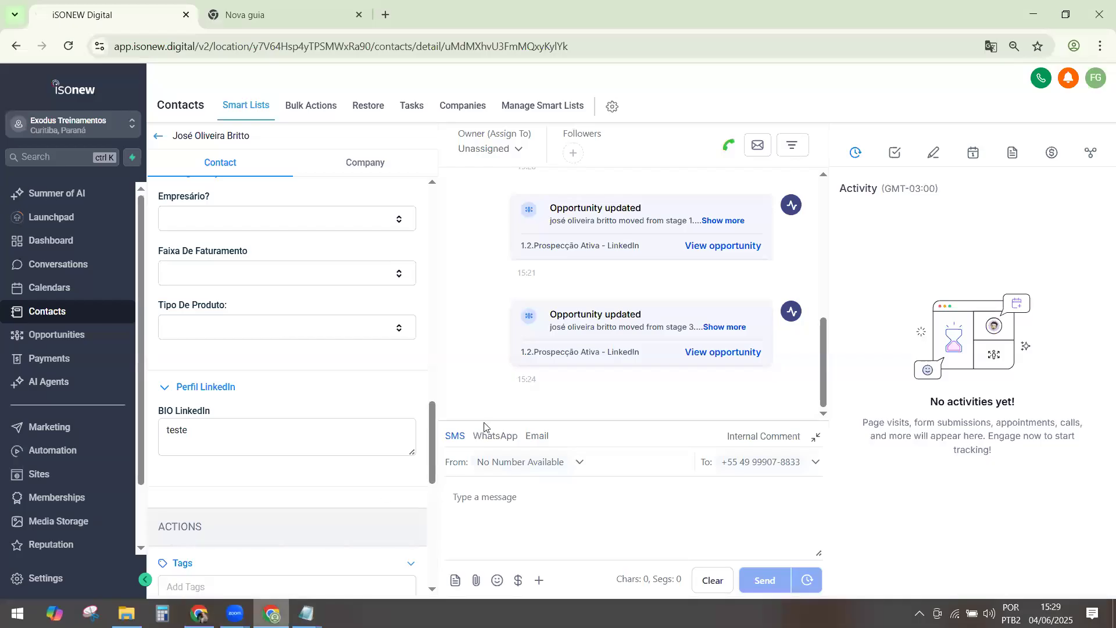
{"action": "left_click", "coordinate": [719, 355]}
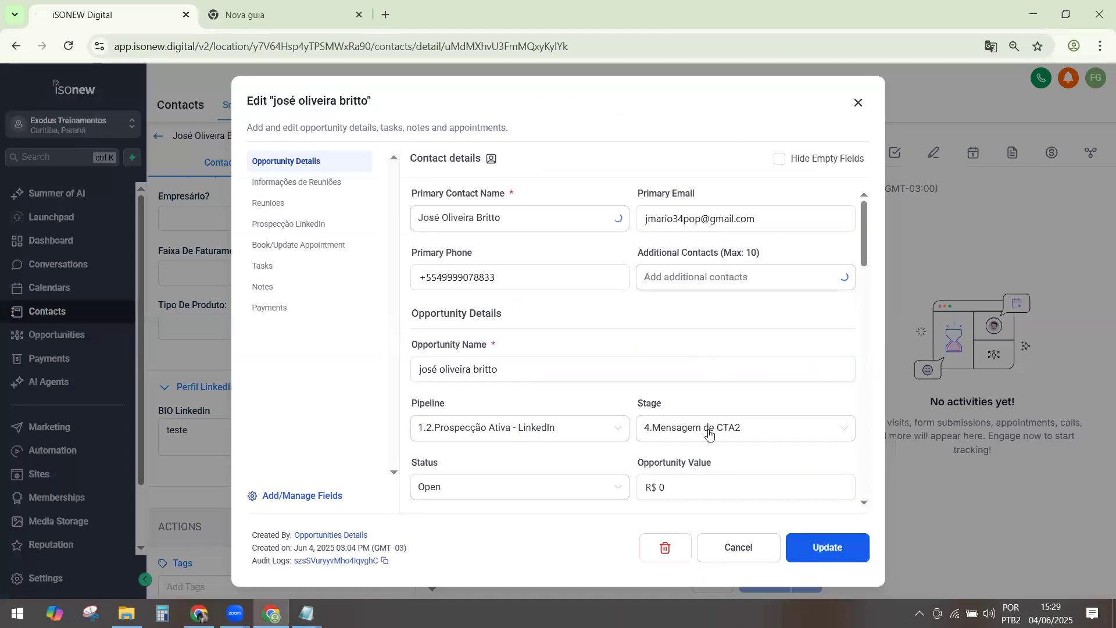
{"action": "left_click", "coordinate": [707, 434]}
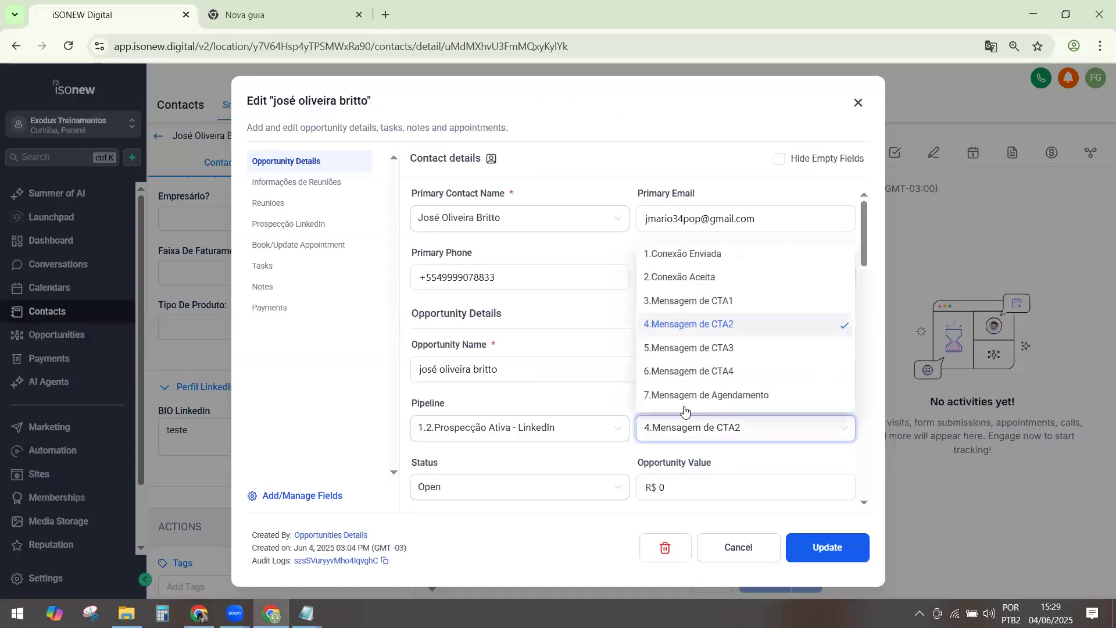
{"action": "left_click", "coordinate": [691, 310]}
{"action": "left_click", "coordinate": [831, 552]}
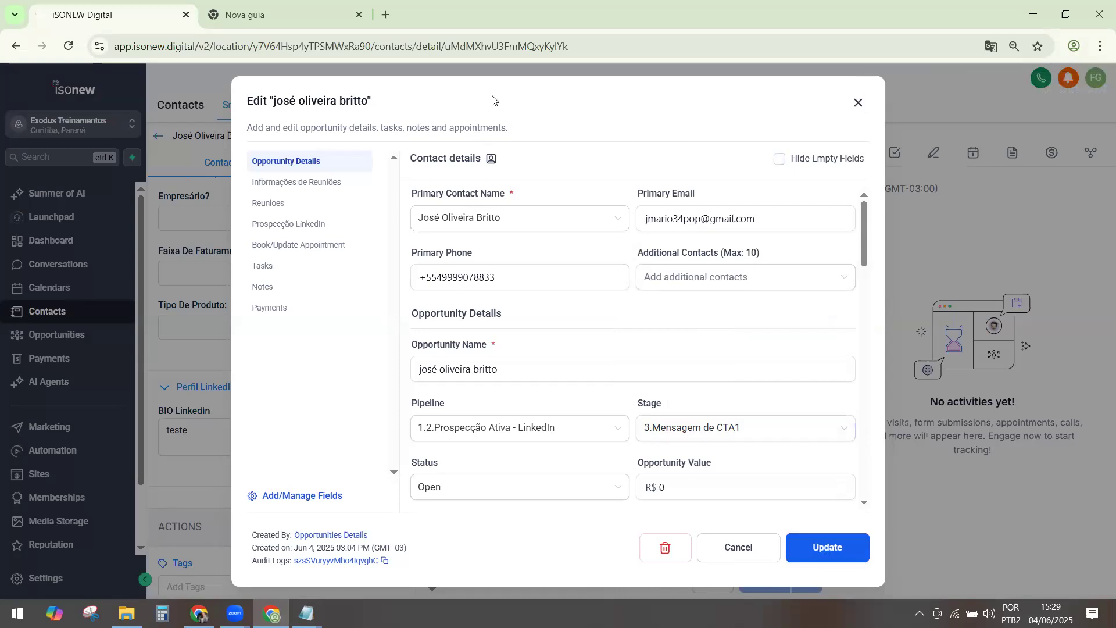
Close the opportunity, switch to n8n and run the Webhook, Search contact1, Update contact1 and Update opportunity nodes one after another.
{"action": "left_click", "coordinate": [858, 103]}
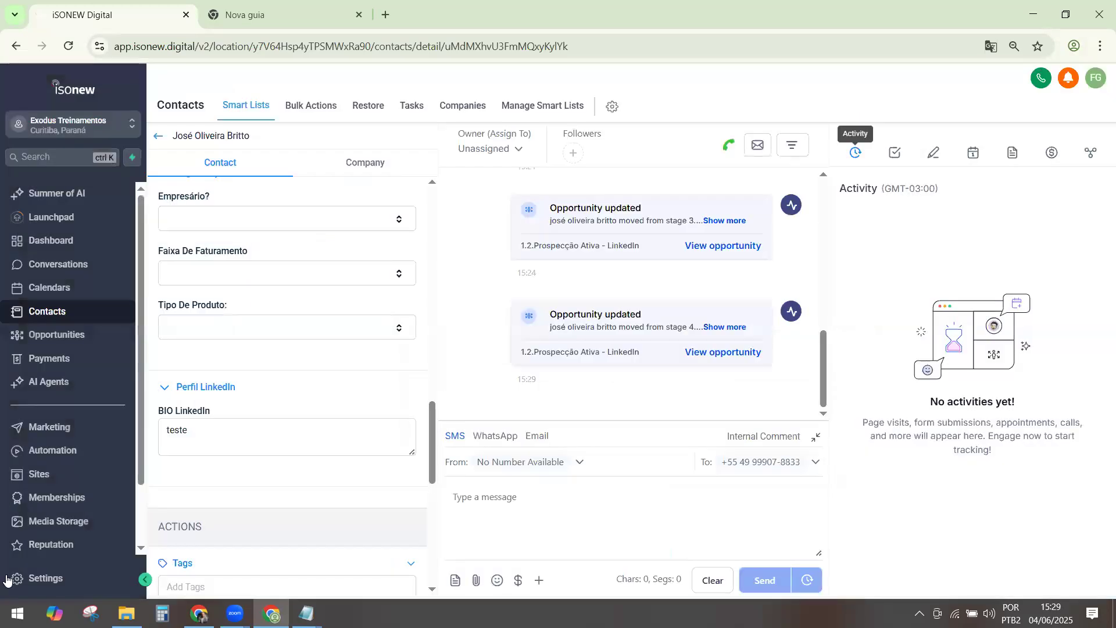
{"action": "left_click", "coordinate": [199, 613]}
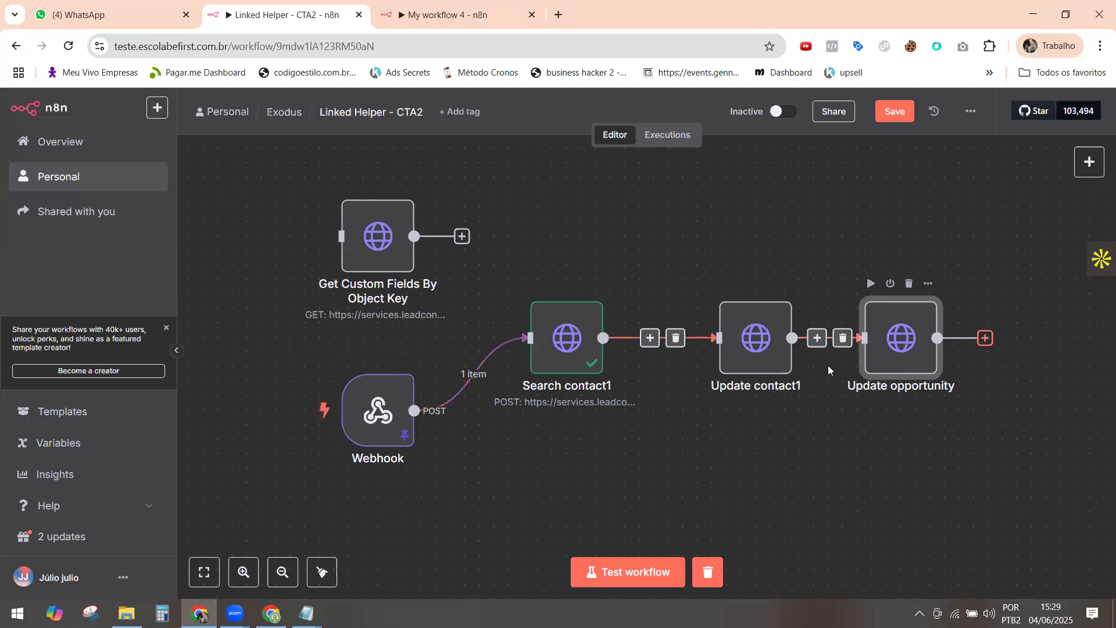
{"action": "left_click", "coordinate": [346, 357]}
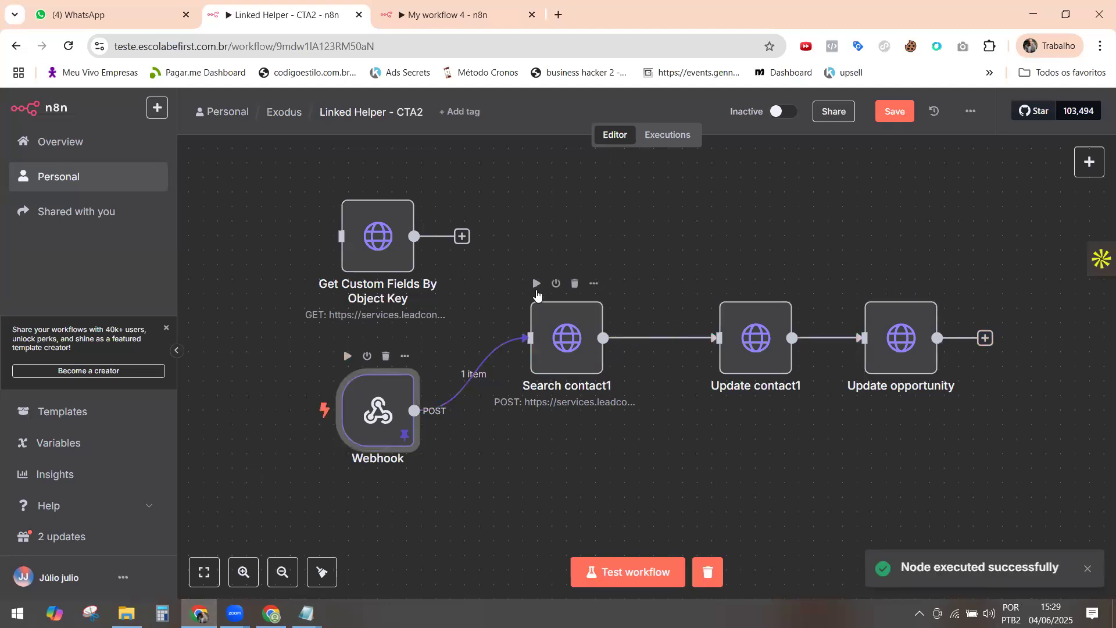
{"action": "left_click", "coordinate": [536, 283]}
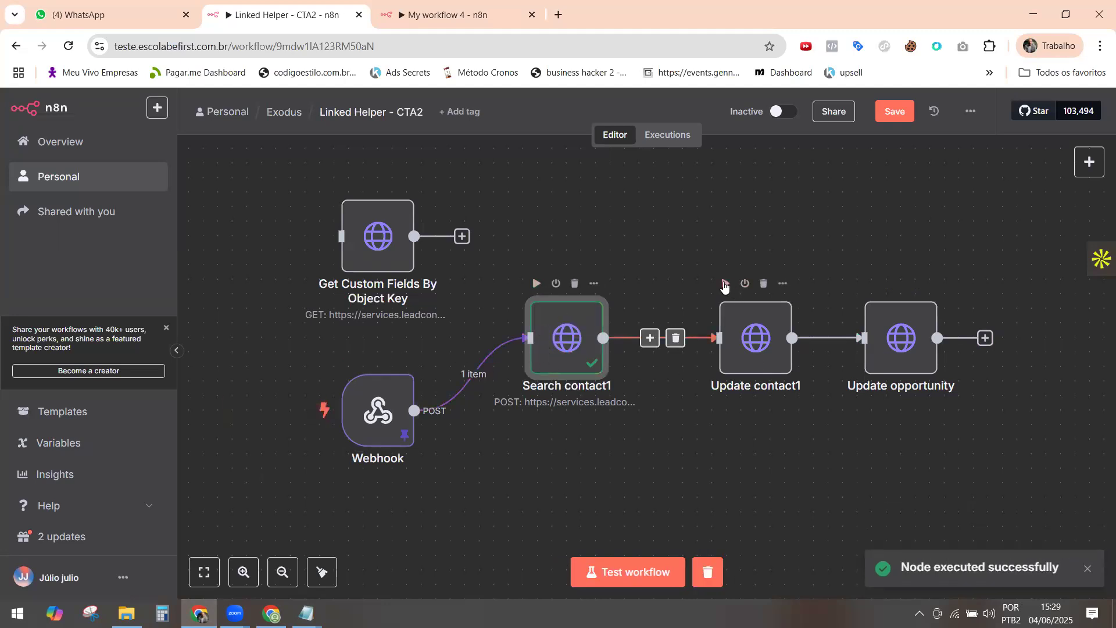
{"action": "left_click", "coordinate": [725, 283]}
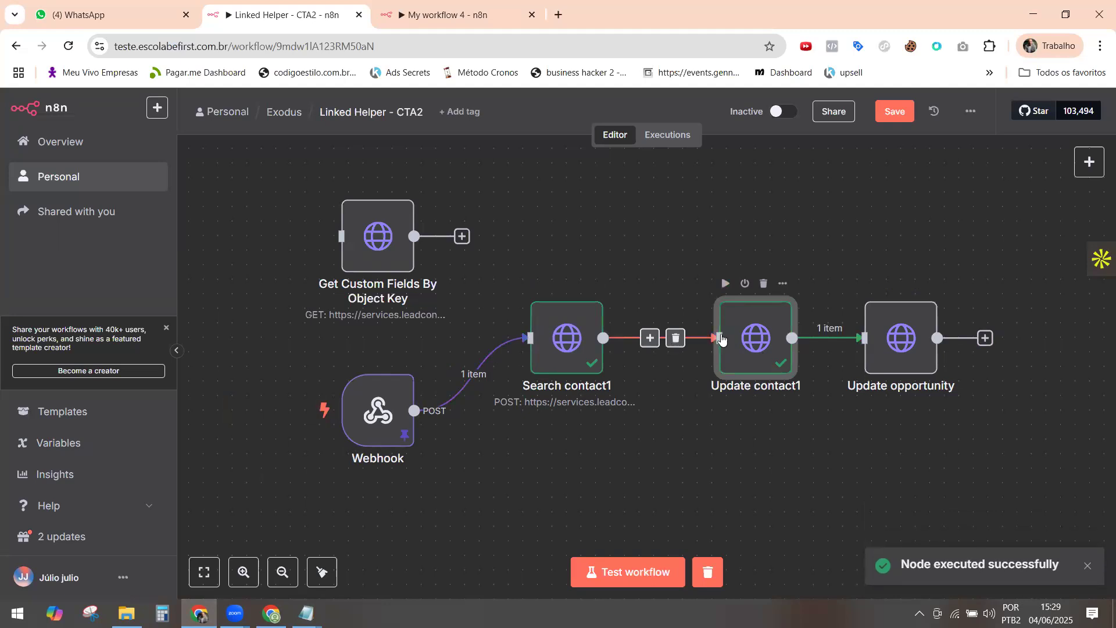
{"action": "mouse_move", "coordinate": [892, 327]}
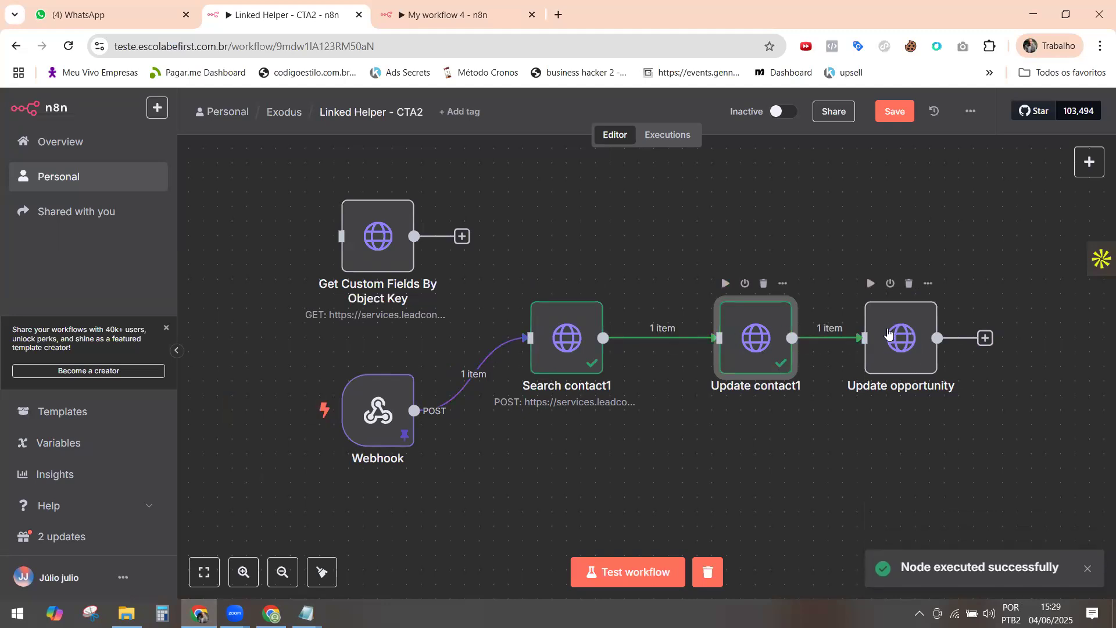
{"action": "left_click", "coordinate": [870, 283]}
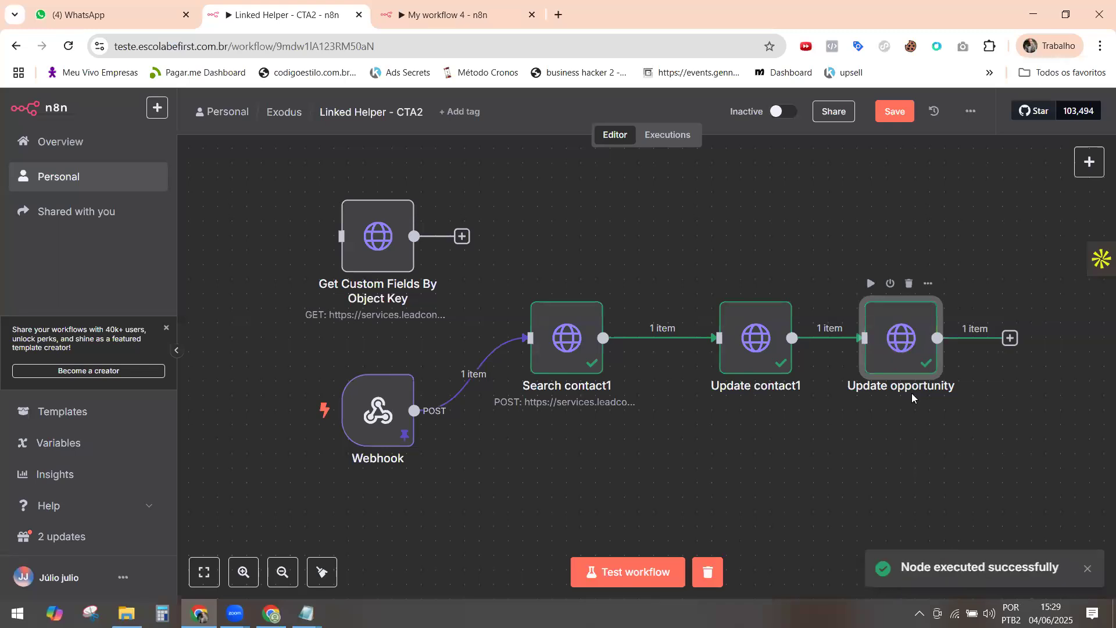
{"action": "mouse_move", "coordinate": [868, 338]}
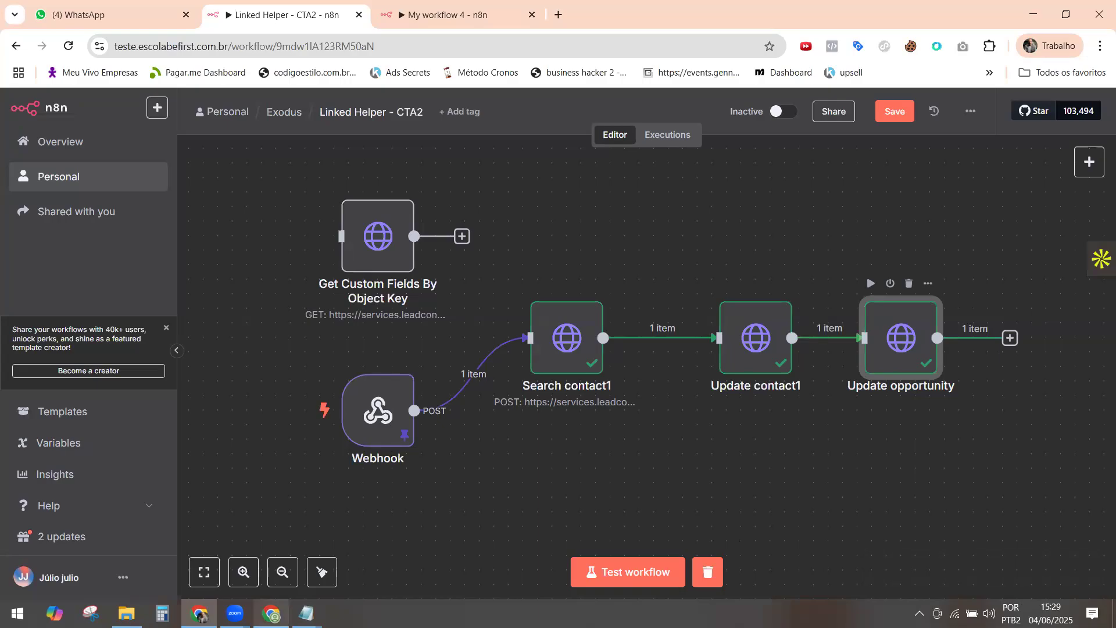
Switch to iSONEW Digital and check the latest opportunity's stage and its Prospecção LinkedIn messages, then close it.
{"action": "left_click", "coordinate": [271, 613]}
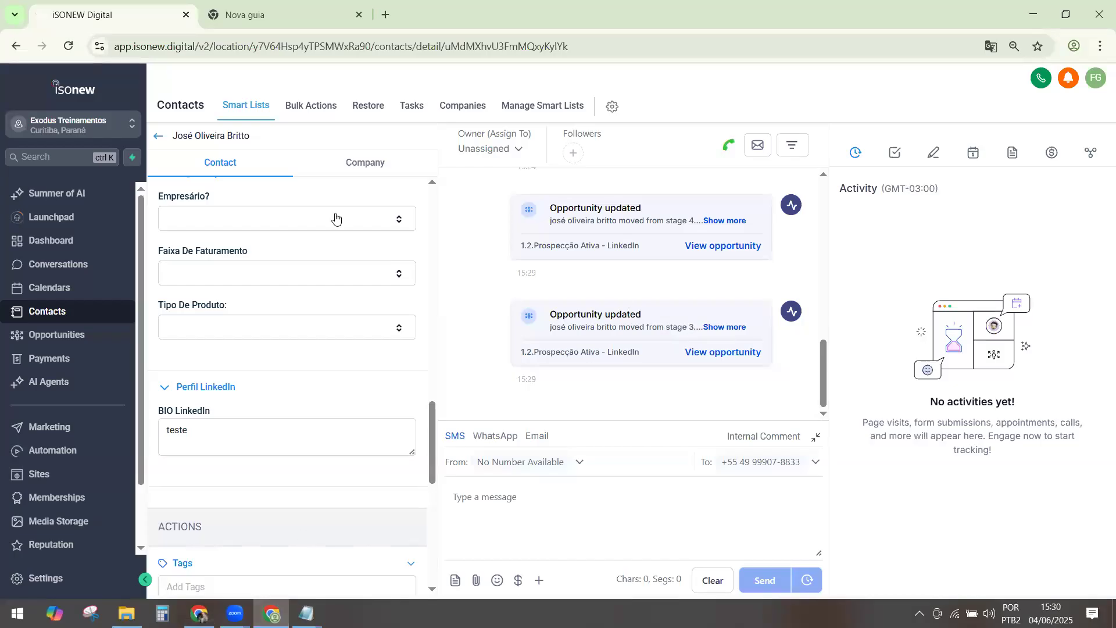
{"action": "left_click", "coordinate": [711, 355]}
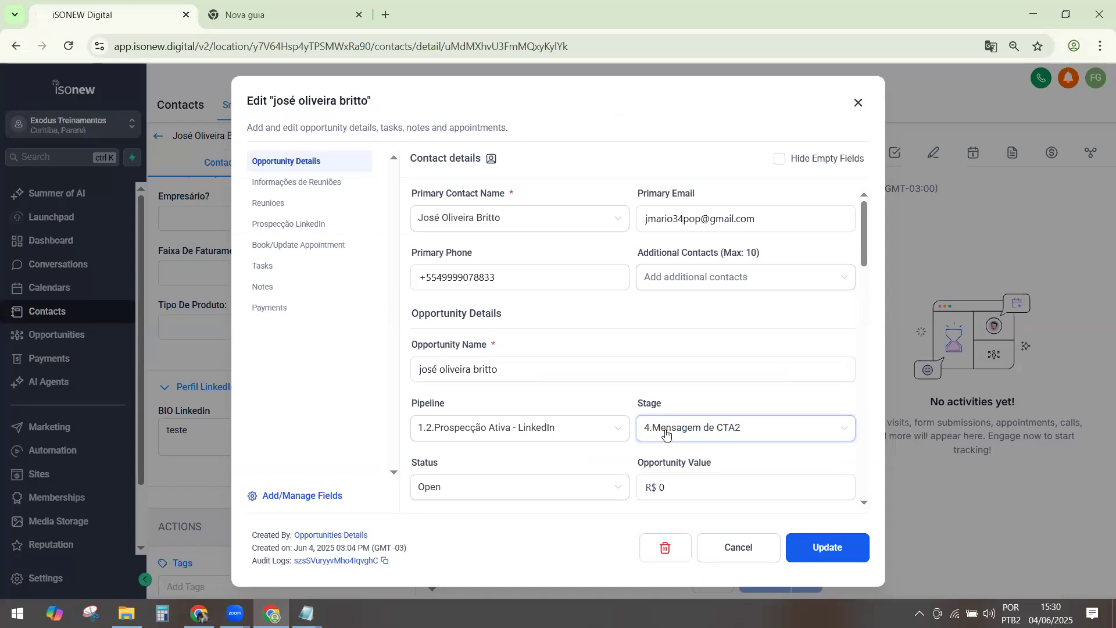
{"action": "left_click", "coordinate": [285, 224]}
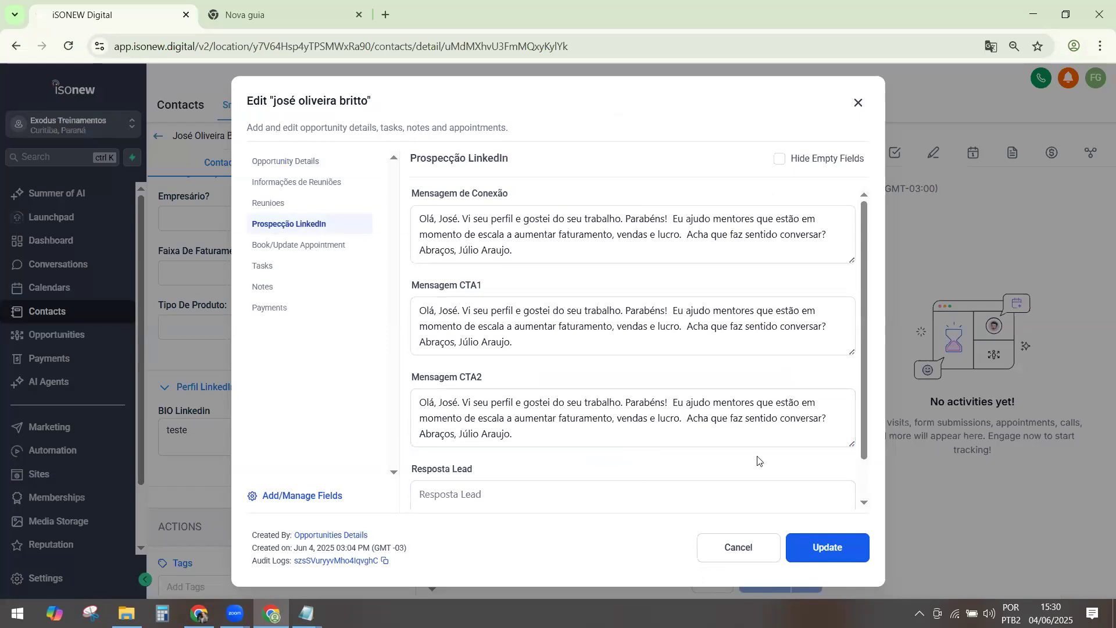
{"action": "left_click", "coordinate": [858, 105]}
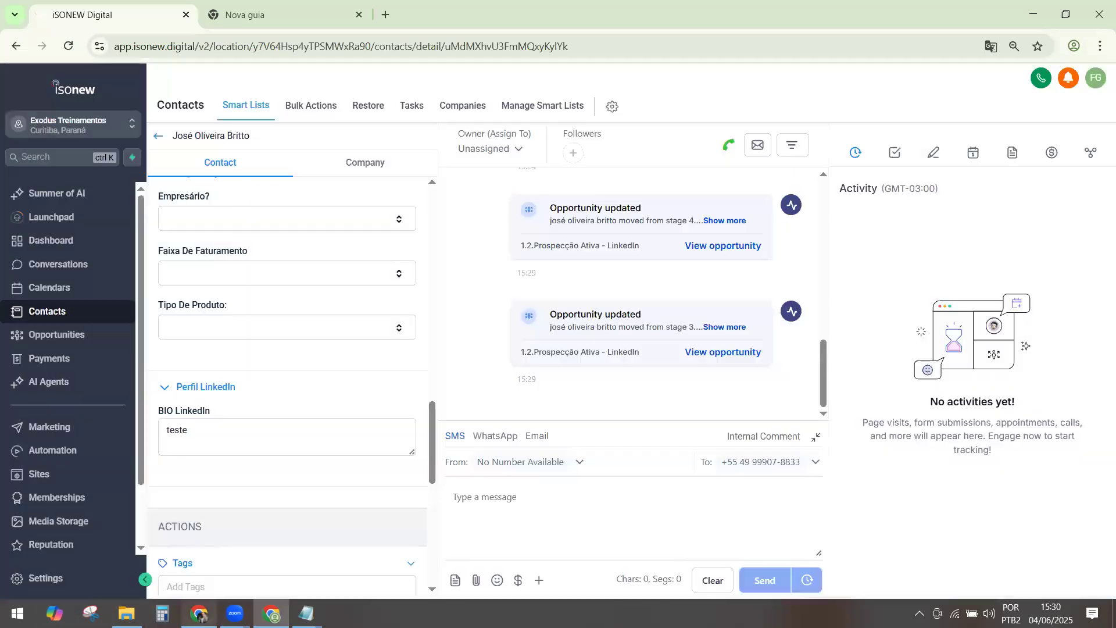
Switch to n8n, save the Linked Helper - CTA2 workflow, activate it and dismiss the activation notice.
{"action": "key", "text": "alt+Tab"}
{"action": "left_click", "coordinate": [883, 111]}
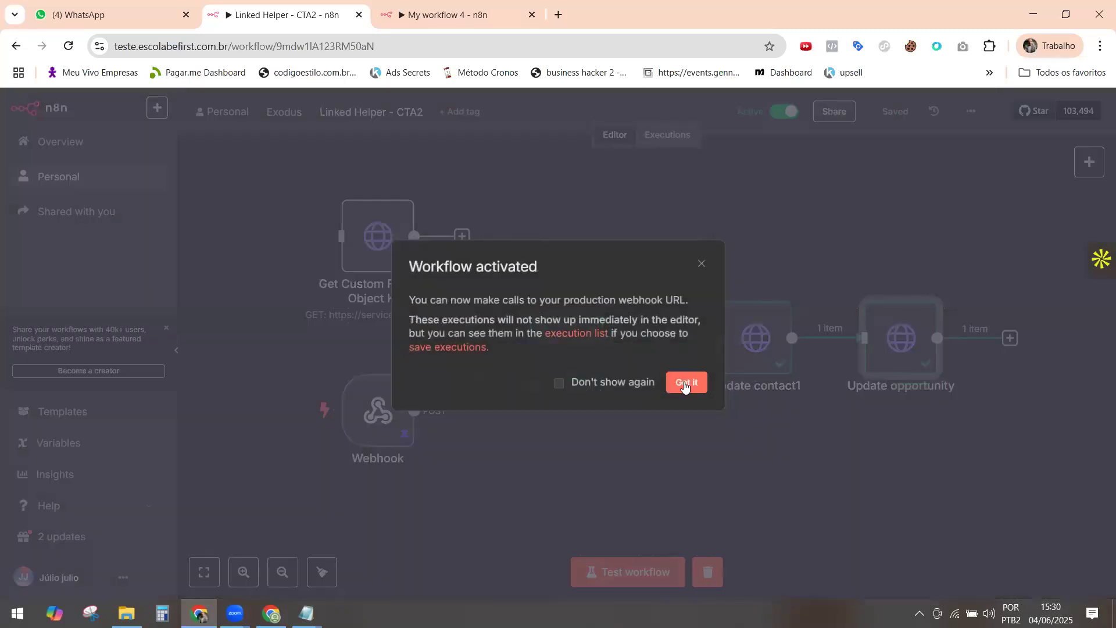
{"action": "left_click", "coordinate": [686, 385]}
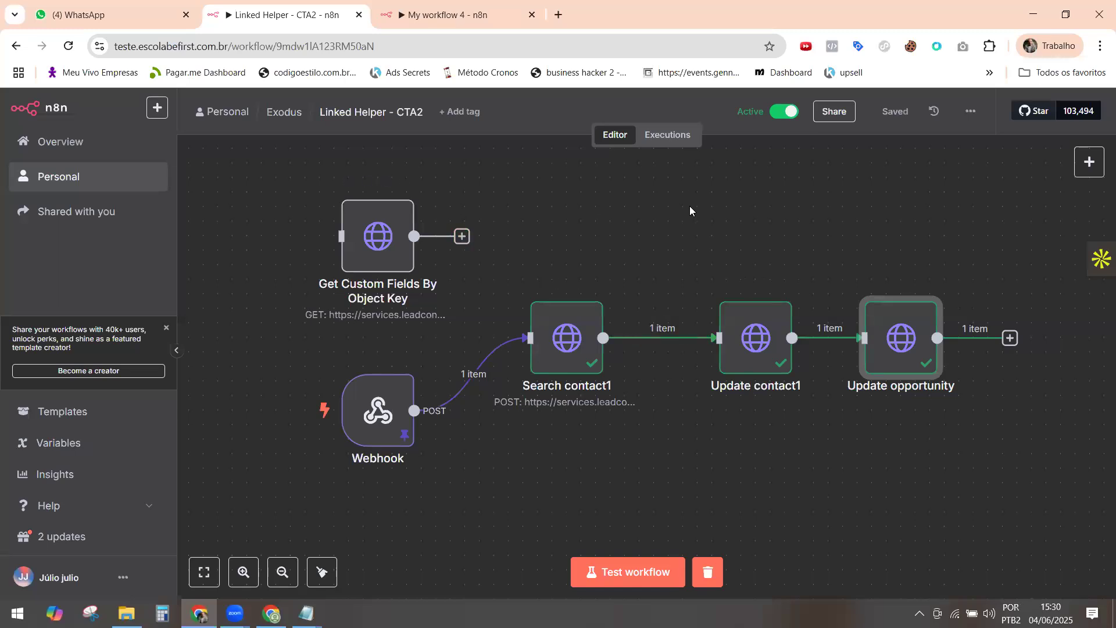
Copy the Production URL of the CTA2 Webhook node and paste it under URL CTA2: in the untitled Notepad file.
{"action": "left_click", "coordinate": [368, 411]}
{"action": "double_click", "coordinate": [362, 388]}
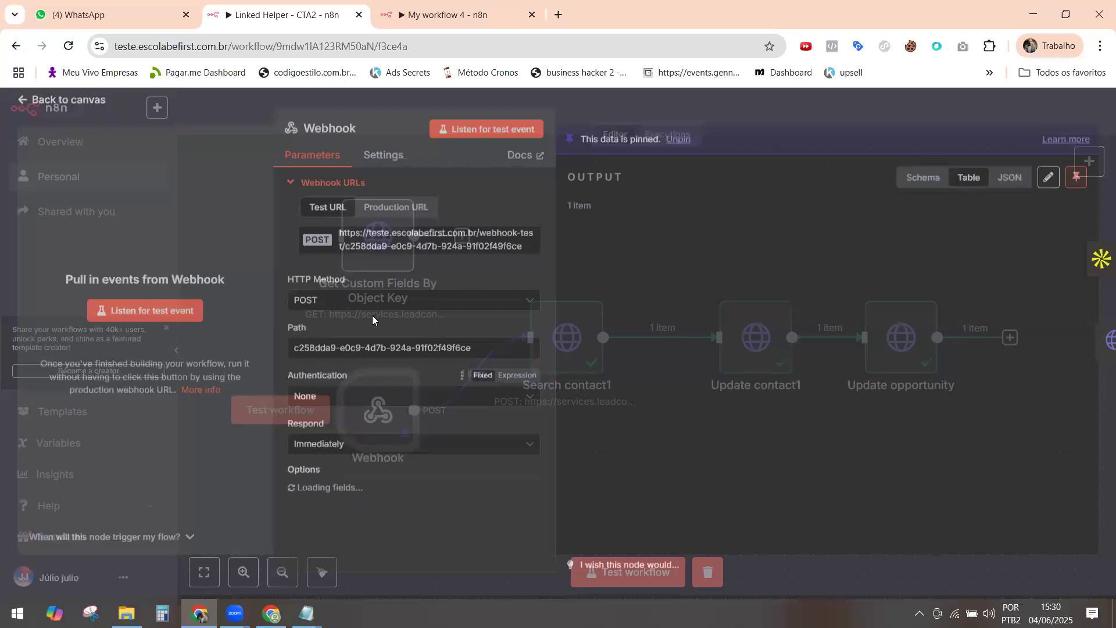
{"action": "left_click", "coordinate": [378, 211]}
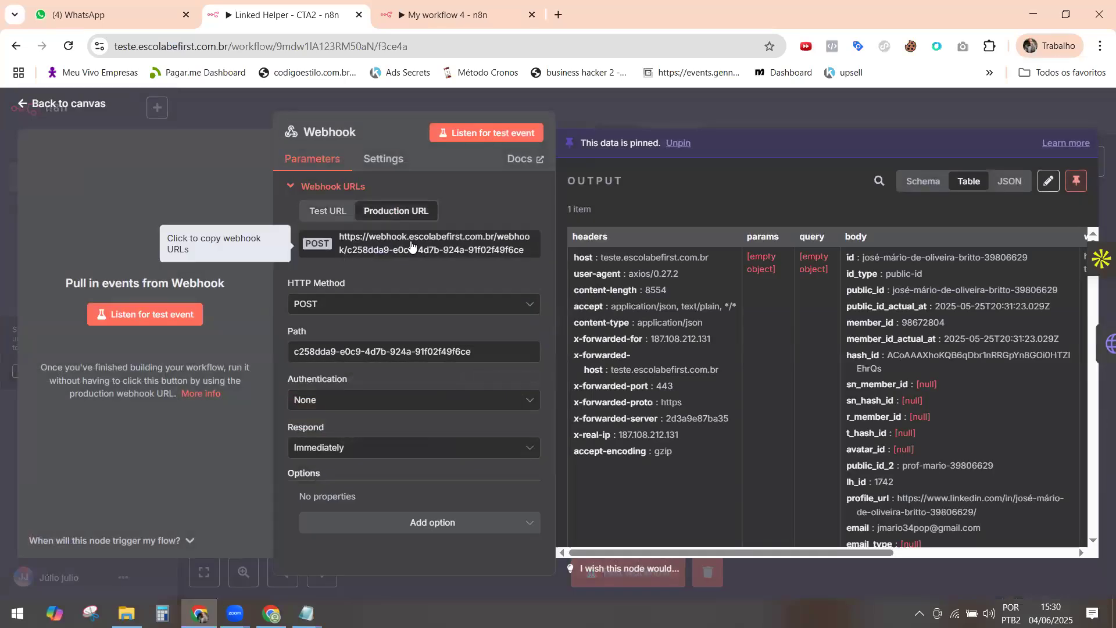
{"action": "left_click", "coordinate": [411, 245]}
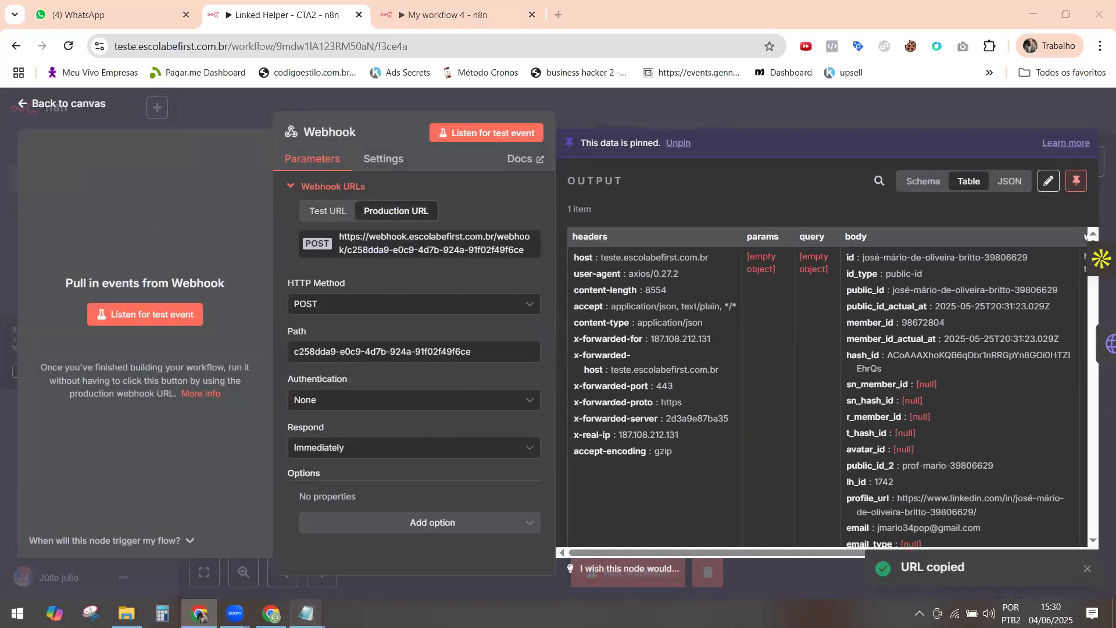
{"action": "mouse_move", "coordinate": [307, 613]}
{"action": "left_click", "coordinate": [329, 567]}
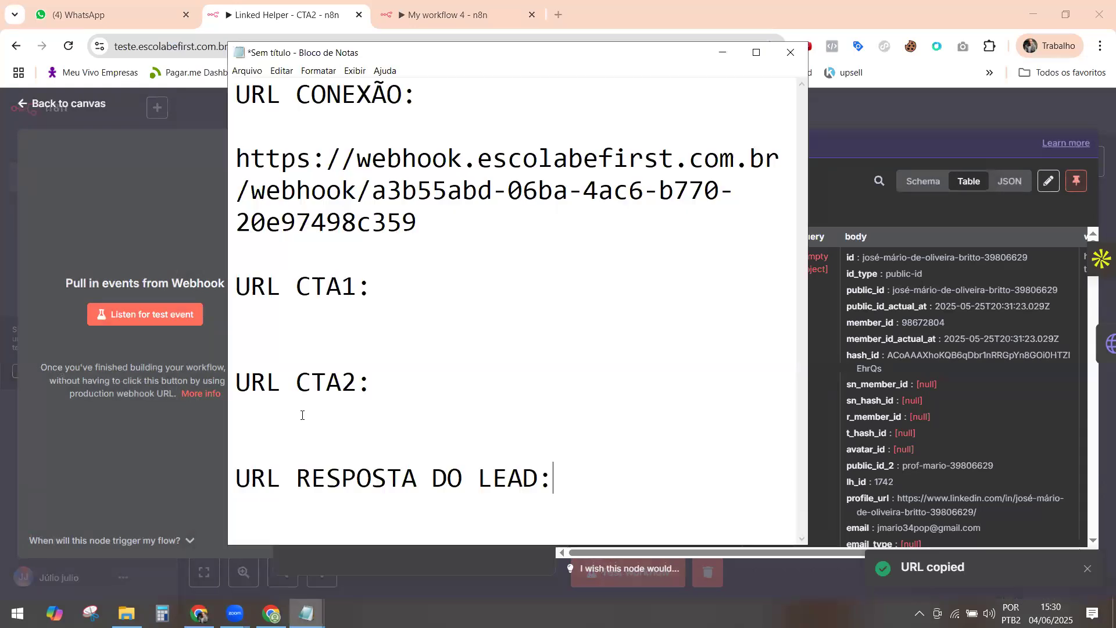
{"action": "left_click", "coordinate": [275, 432]}
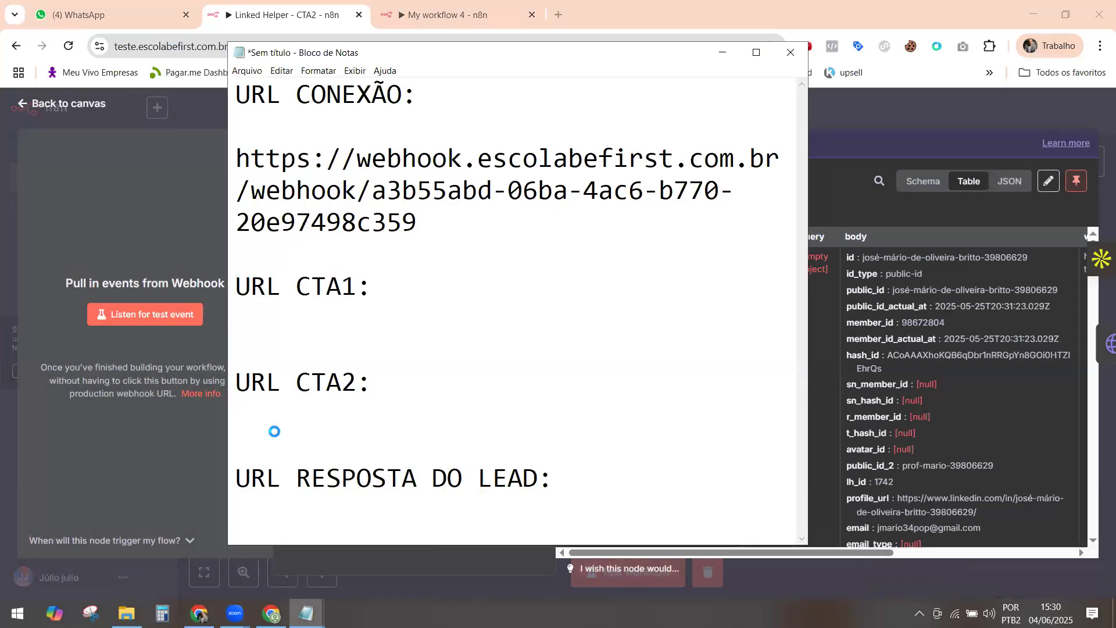
{"action": "key", "text": "ctrl+v"}
{"action": "key", "text": "Return"}
{"action": "key", "text": "Return"}
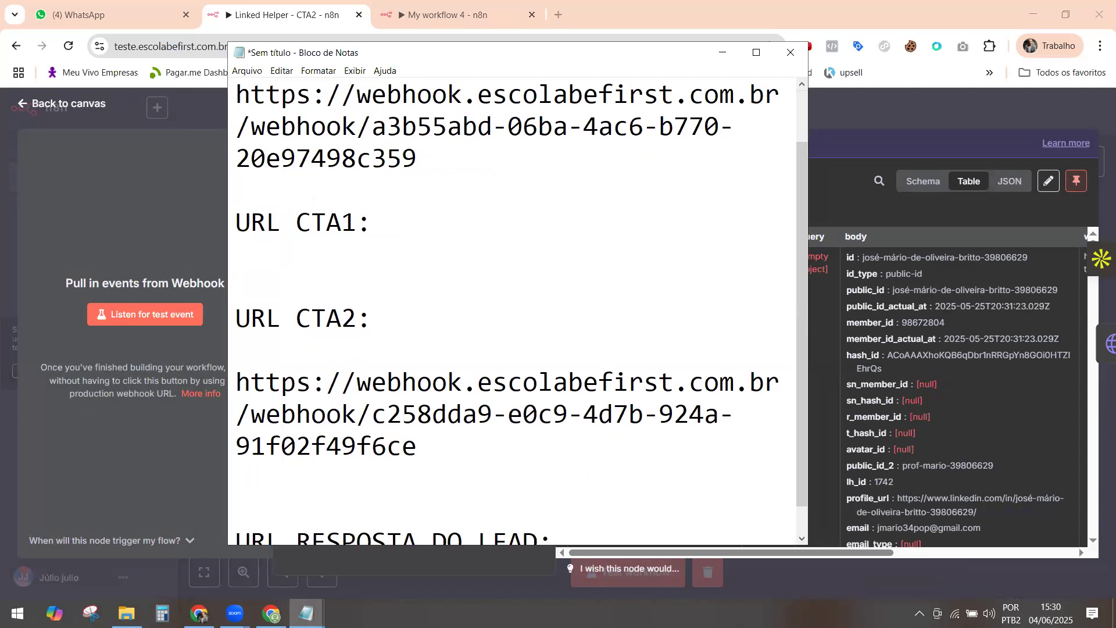
Add an empty line under URL CTA1: in the Notepad file and switch back to n8n.
{"action": "left_click", "coordinate": [255, 258]}
{"action": "key", "text": "Return"}
{"action": "key", "text": "alt+Tab"}
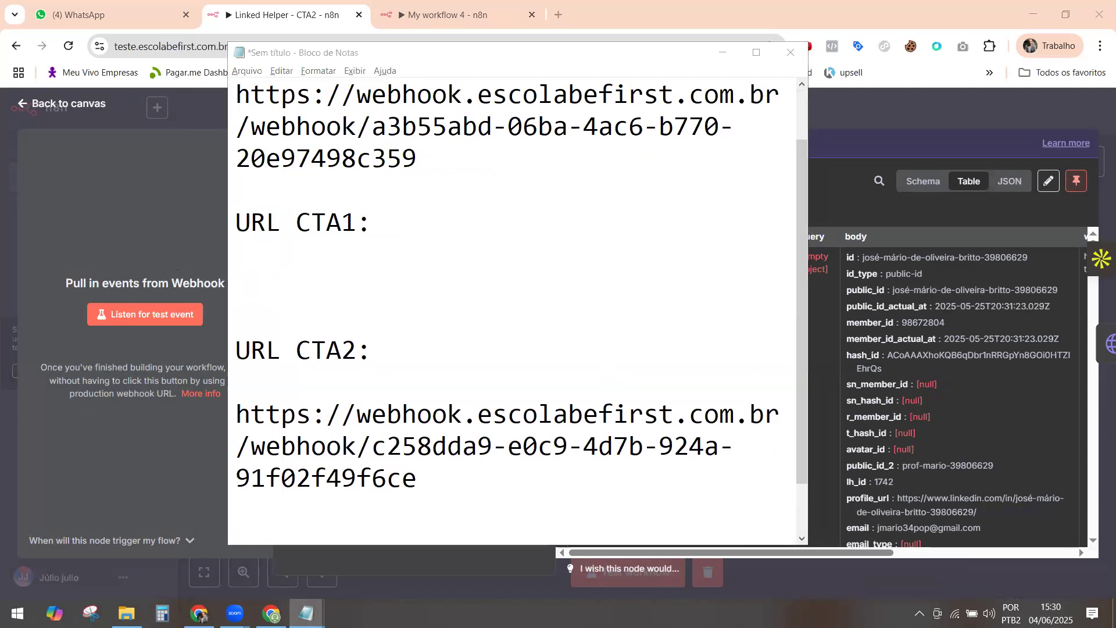
{"action": "key", "text": "Tab"}
{"action": "key", "text": "Tab"}
{"action": "key", "text": "Tab"}
{"action": "key", "text": "Tab"}
{"action": "key", "text": "Tab"}
{"action": "key", "text": "Tab"}
{"action": "key", "text": "Tab"}
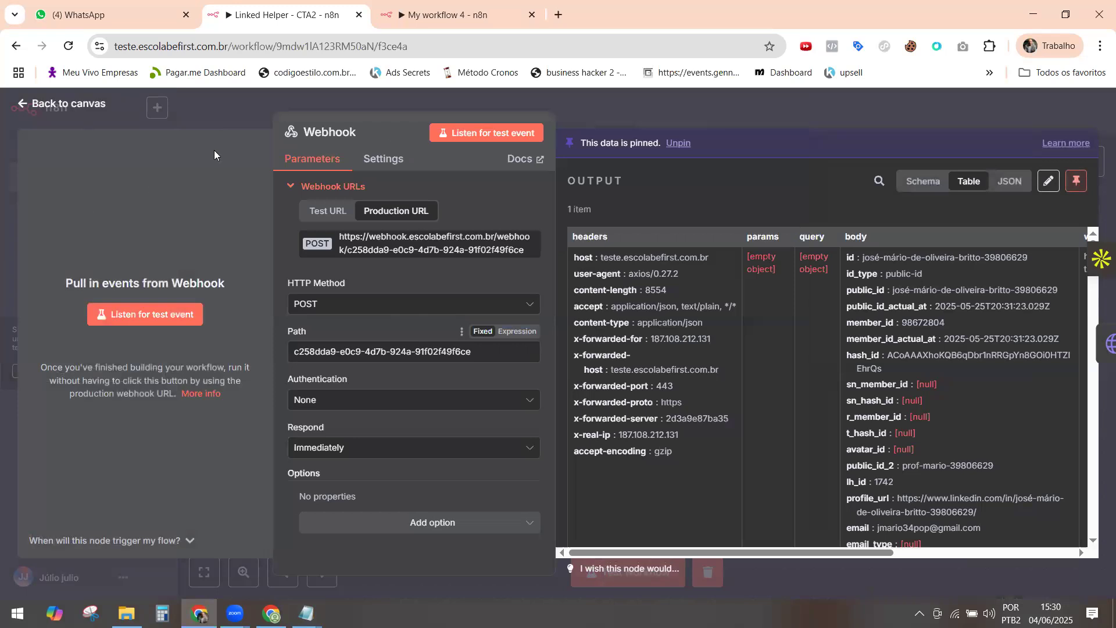
Leave the Webhook node and open the Linked Helper - CTA1 workflow from the Exodus folder in the Personal project.
{"action": "left_click", "coordinate": [22, 105]}
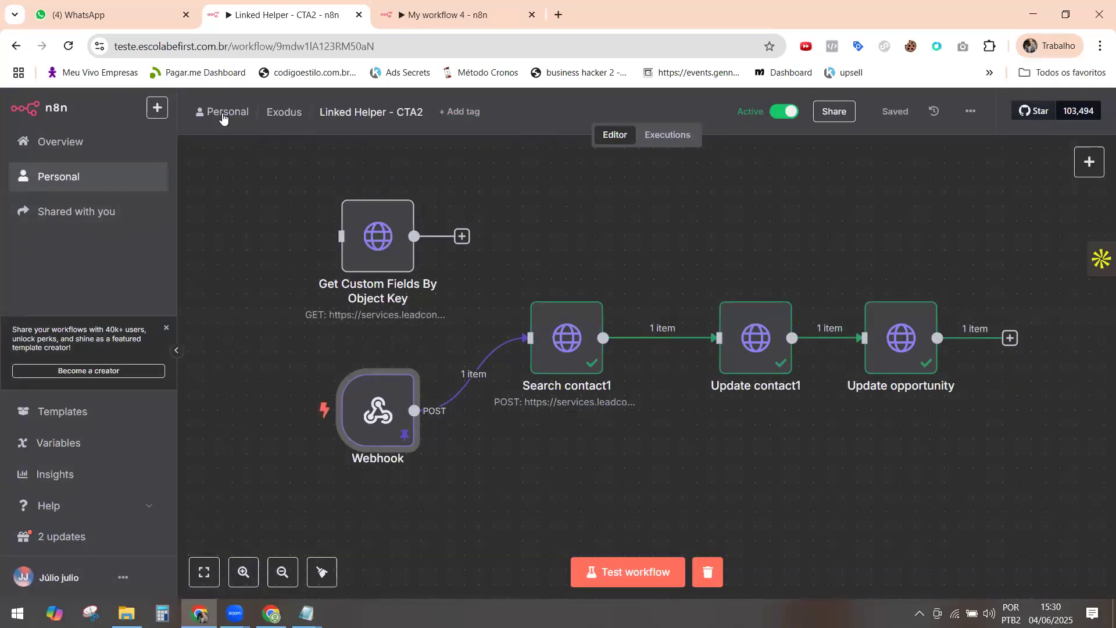
{"action": "left_click", "coordinate": [210, 113]}
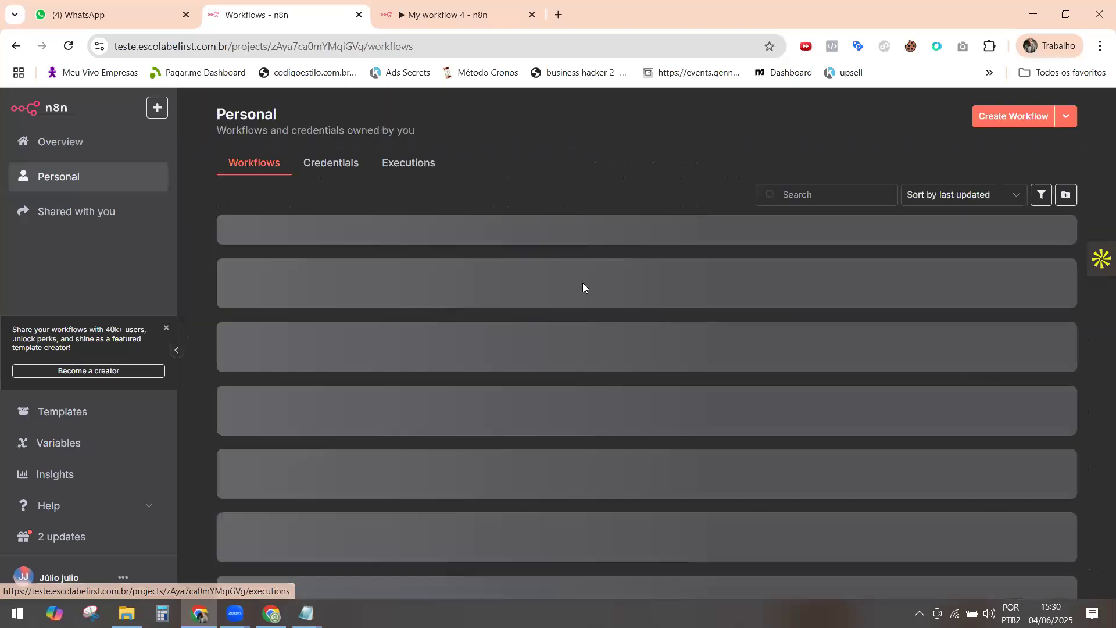
{"action": "scroll", "coordinate": [482, 471], "scroll_direction": "down", "scroll_amount": 3}
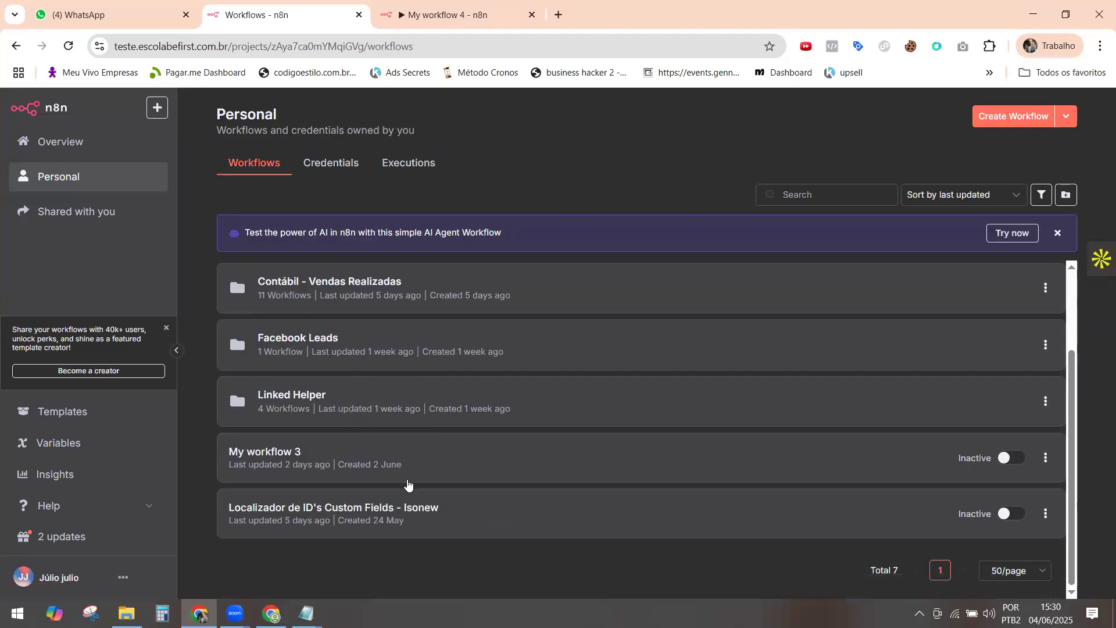
{"action": "scroll", "coordinate": [384, 407], "scroll_direction": "up", "scroll_amount": 3}
{"action": "left_click", "coordinate": [359, 280]}
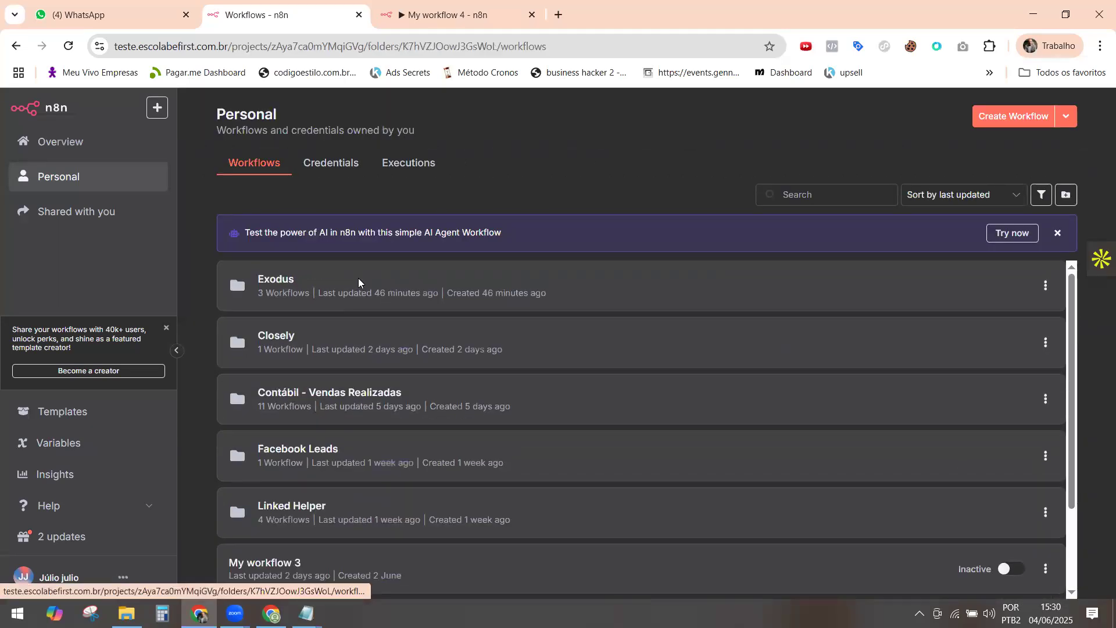
{"action": "left_click", "coordinate": [477, 332]}
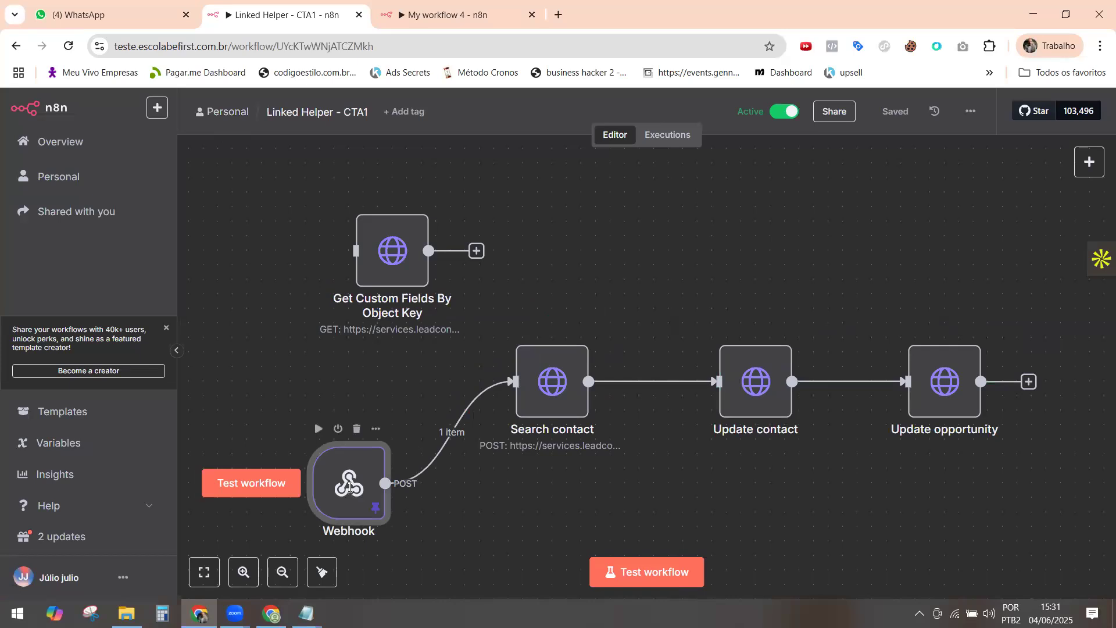
Copy the Production URL of the CTA1 Webhook node and paste it under URL CTA1: in the Notepad file.
{"action": "double_click", "coordinate": [349, 488]}
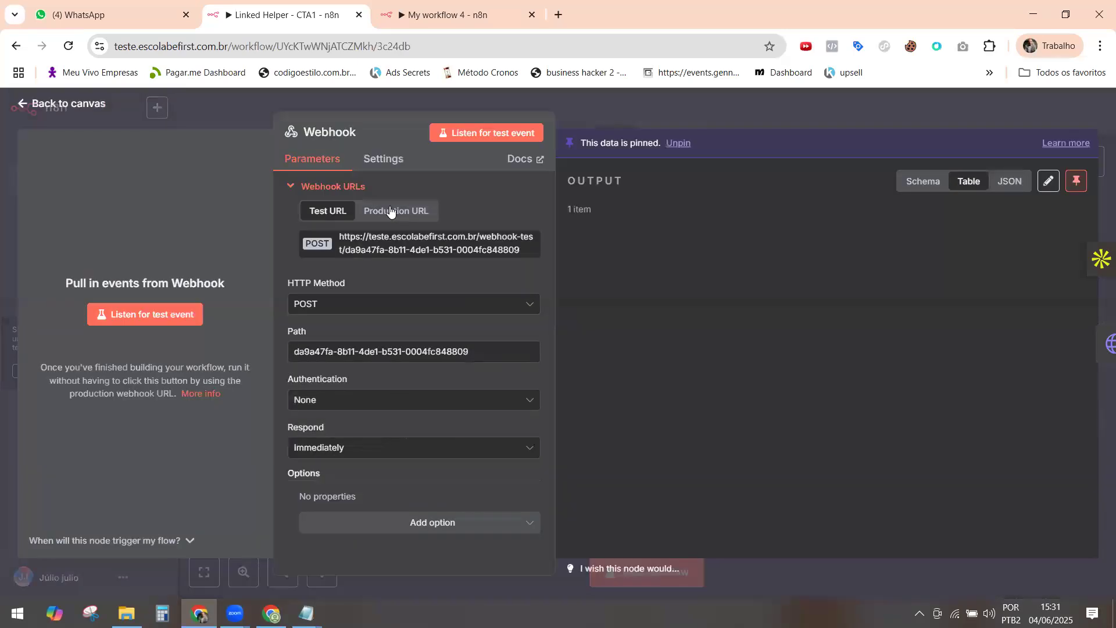
{"action": "left_click", "coordinate": [390, 211]}
{"action": "left_click", "coordinate": [384, 244]}
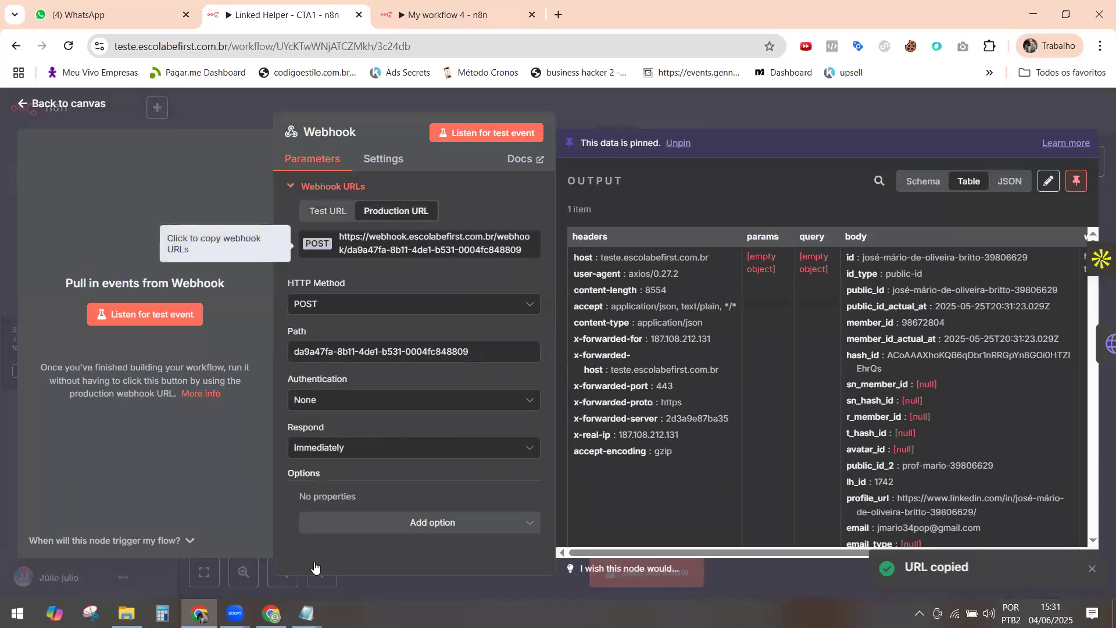
{"action": "mouse_move", "coordinate": [306, 614]}
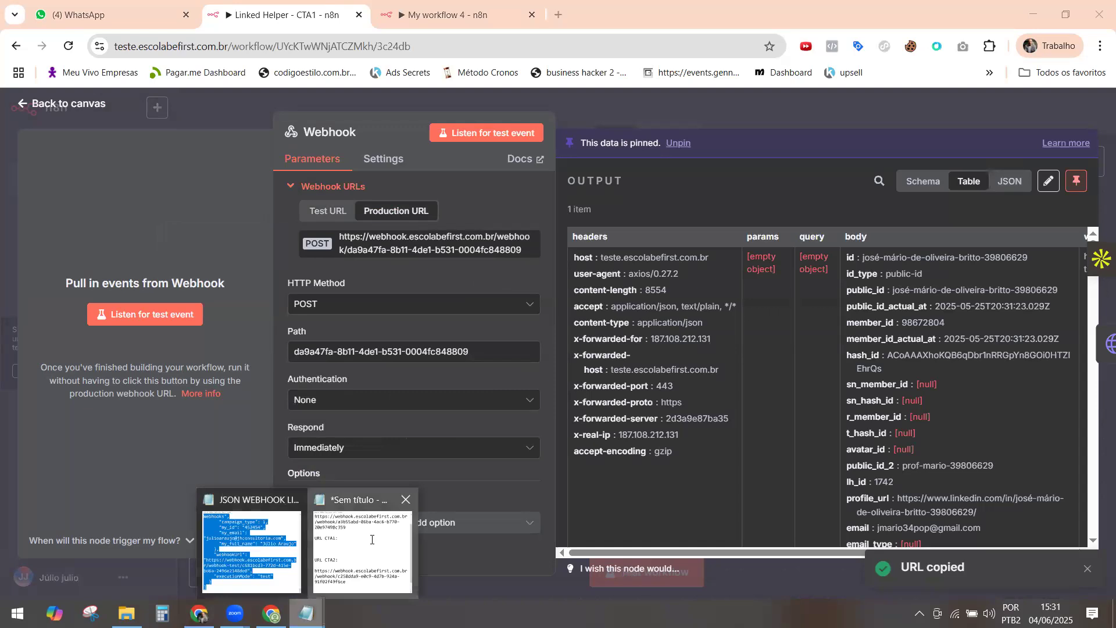
{"action": "left_click", "coordinate": [269, 260]}
{"action": "key", "text": "ctrl+v"}
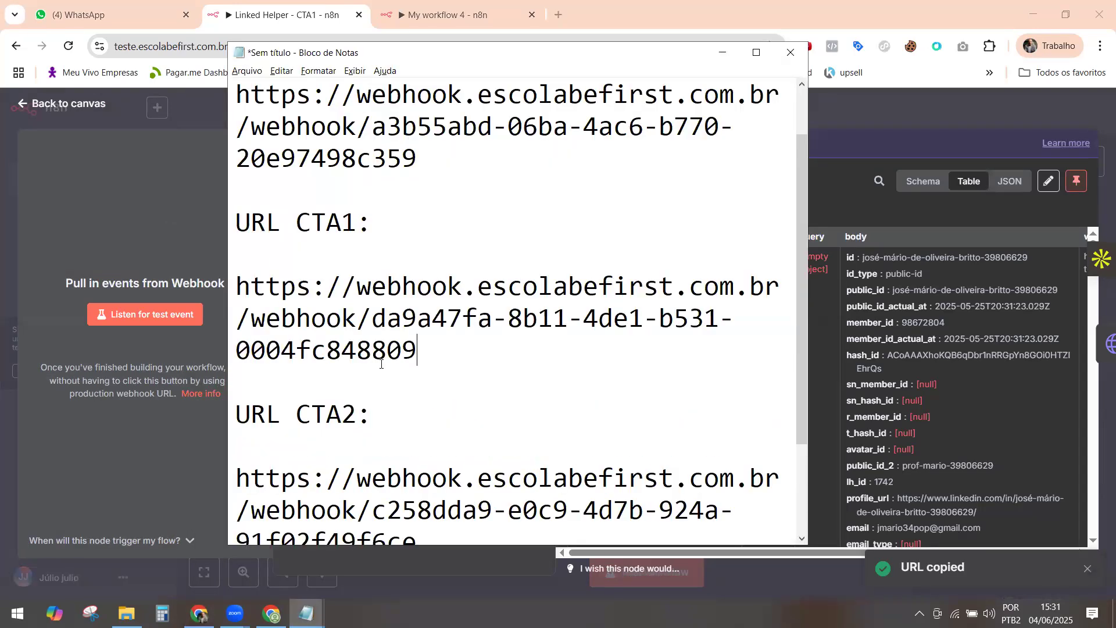
Add two line breaks after URL RESPOSTA DO LEAD: in Notepad and return to the CTA1 workflow canvas in n8n.
{"action": "scroll", "coordinate": [592, 517], "scroll_direction": "down", "scroll_amount": 2}
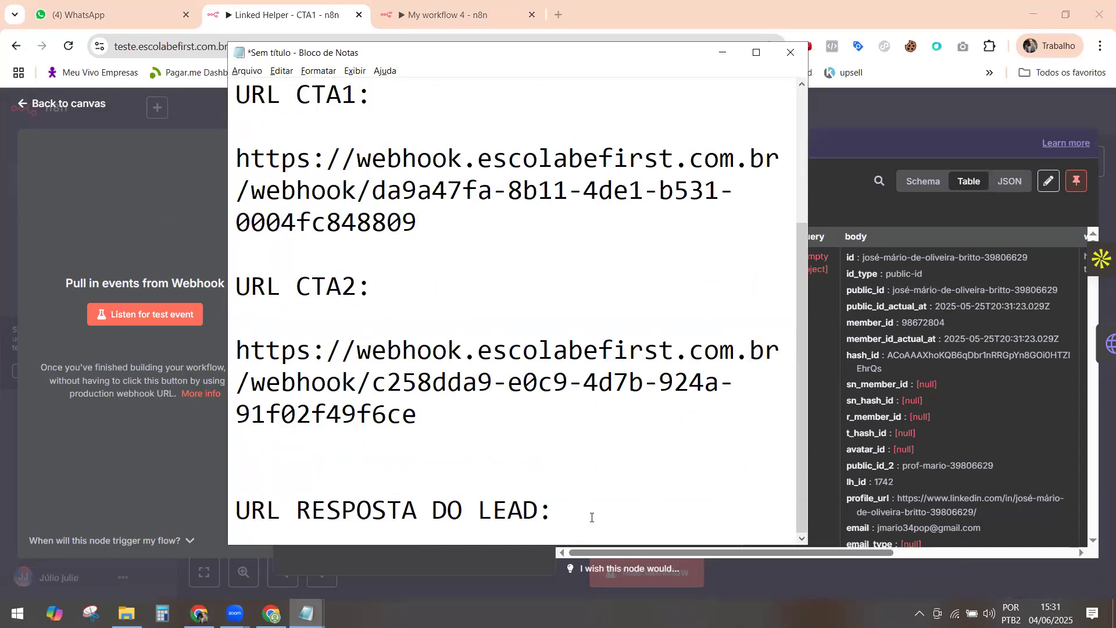
{"action": "key", "text": "Return"}
{"action": "key", "text": "Return"}
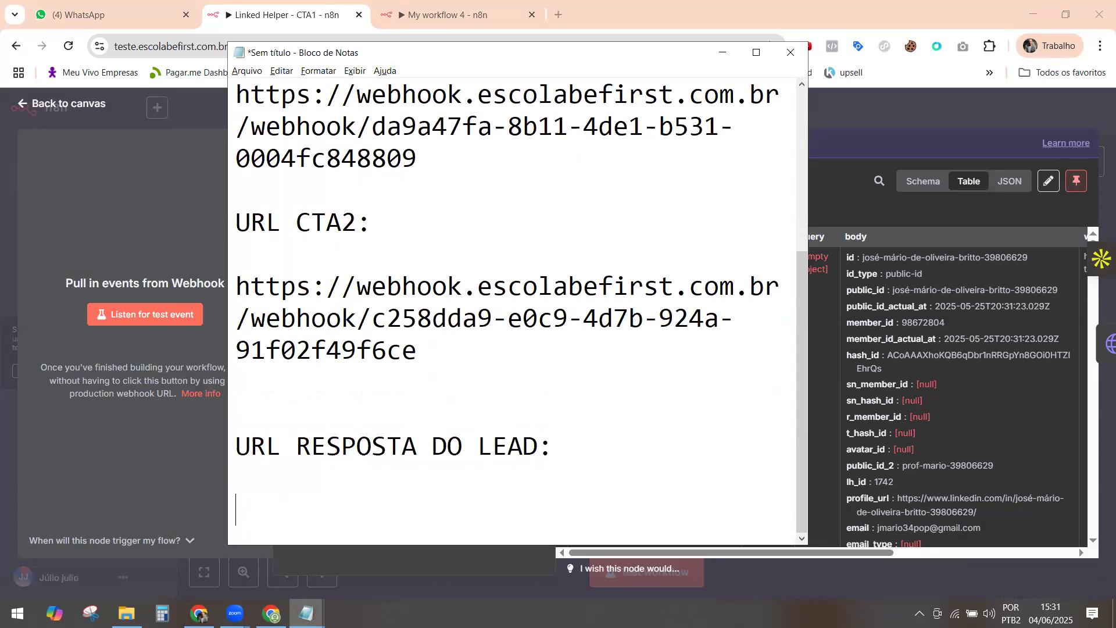
{"action": "key", "text": "alt+Tab"}
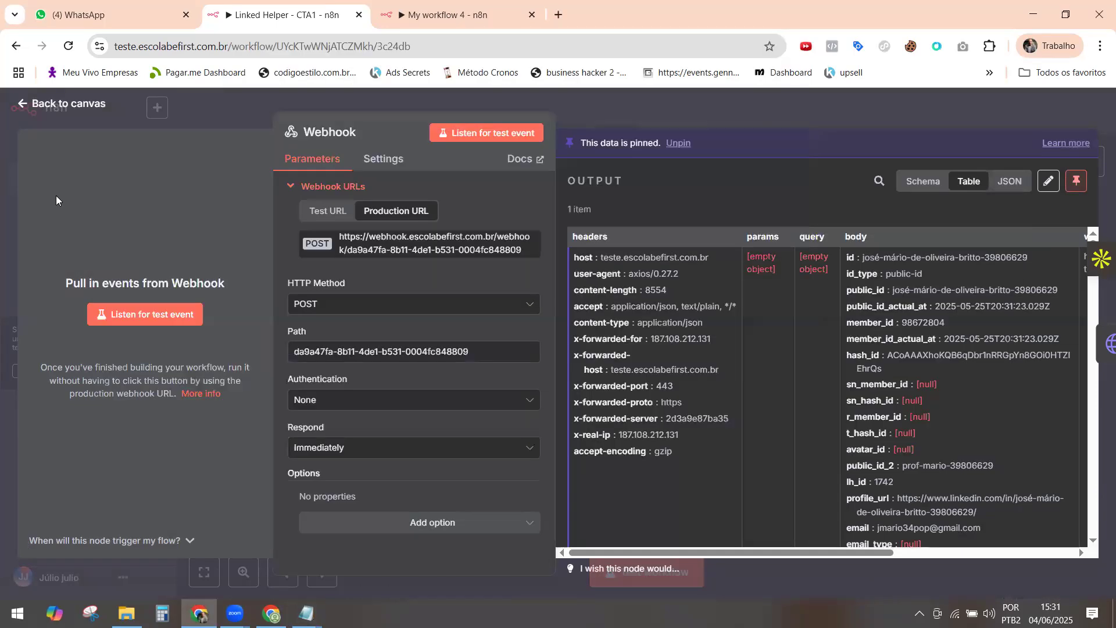
{"action": "left_click", "coordinate": [25, 107]}
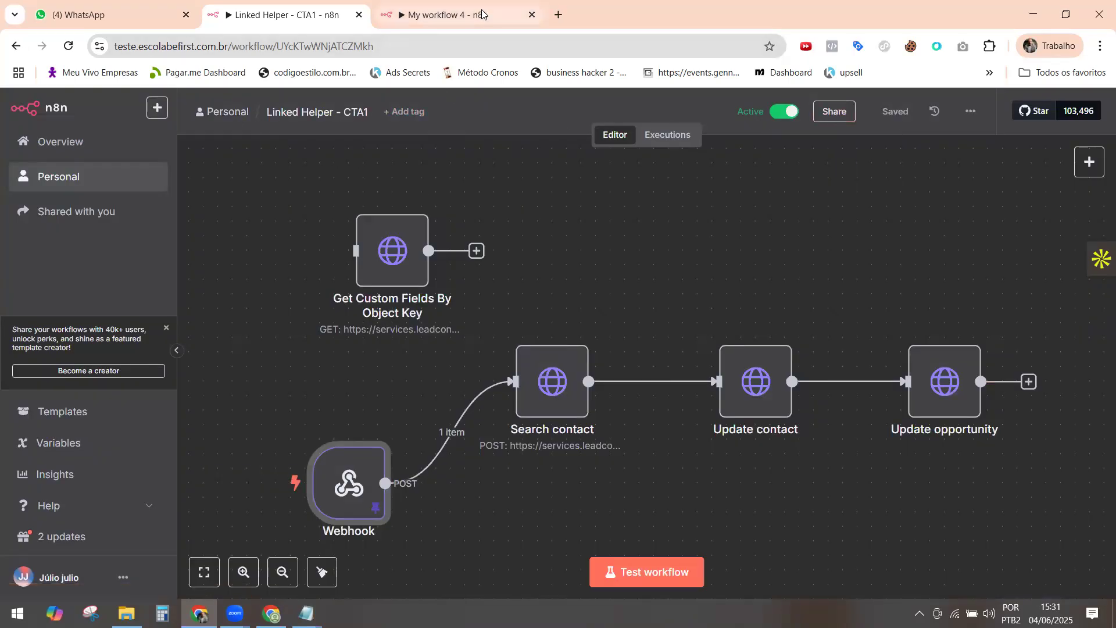
Create a new workflow inside the Exodus folder of the Personal project.
{"action": "left_click", "coordinate": [229, 114]}
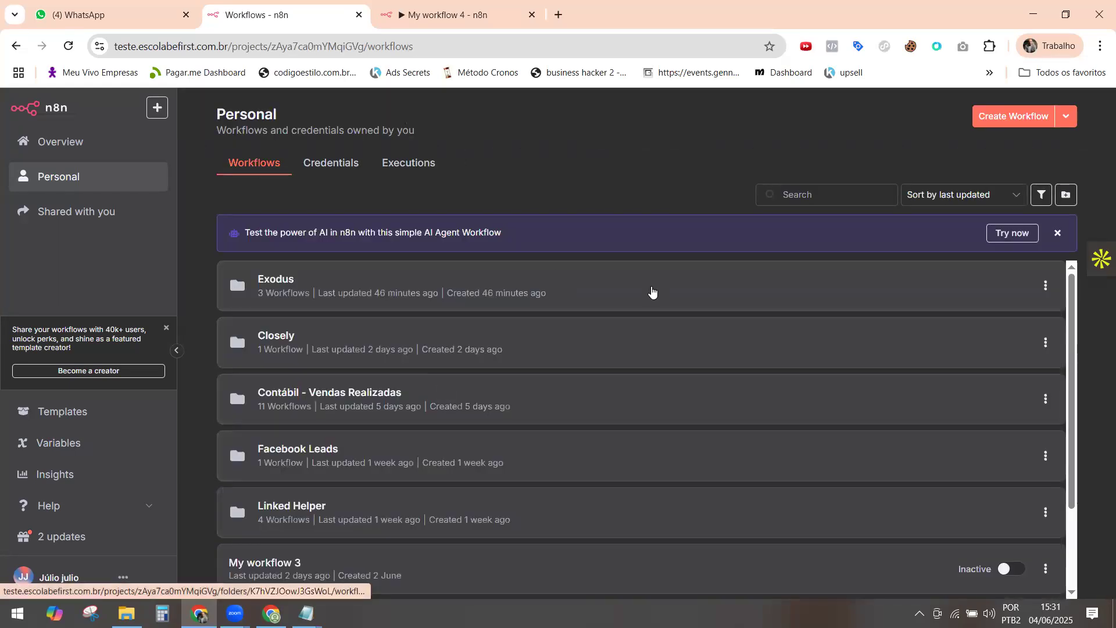
{"action": "left_click", "coordinate": [653, 292]}
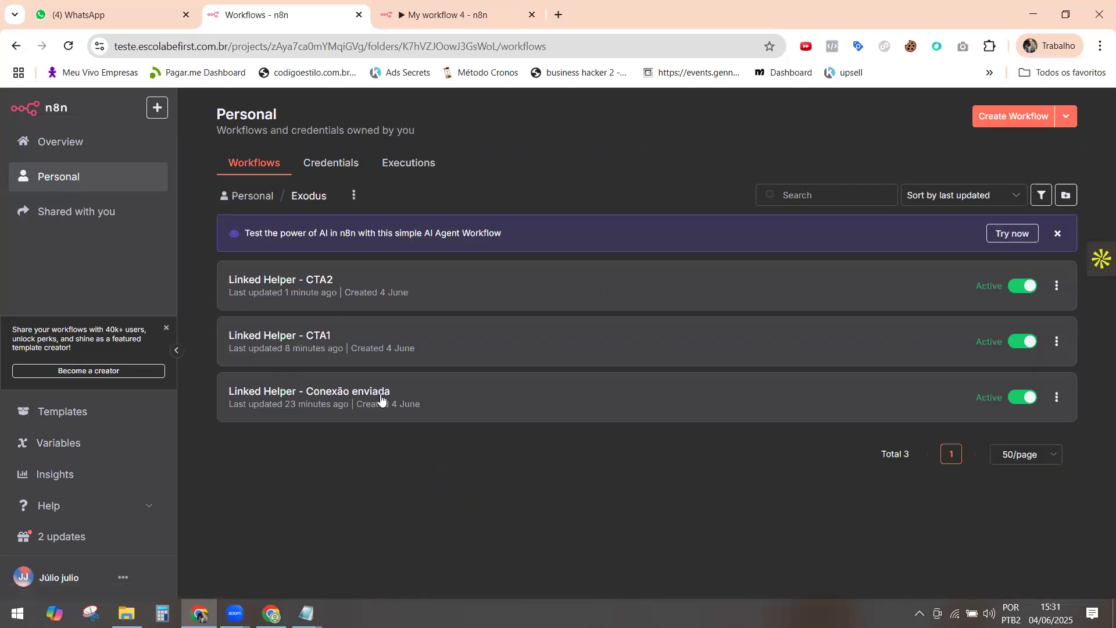
{"action": "left_click", "coordinate": [1015, 117]}
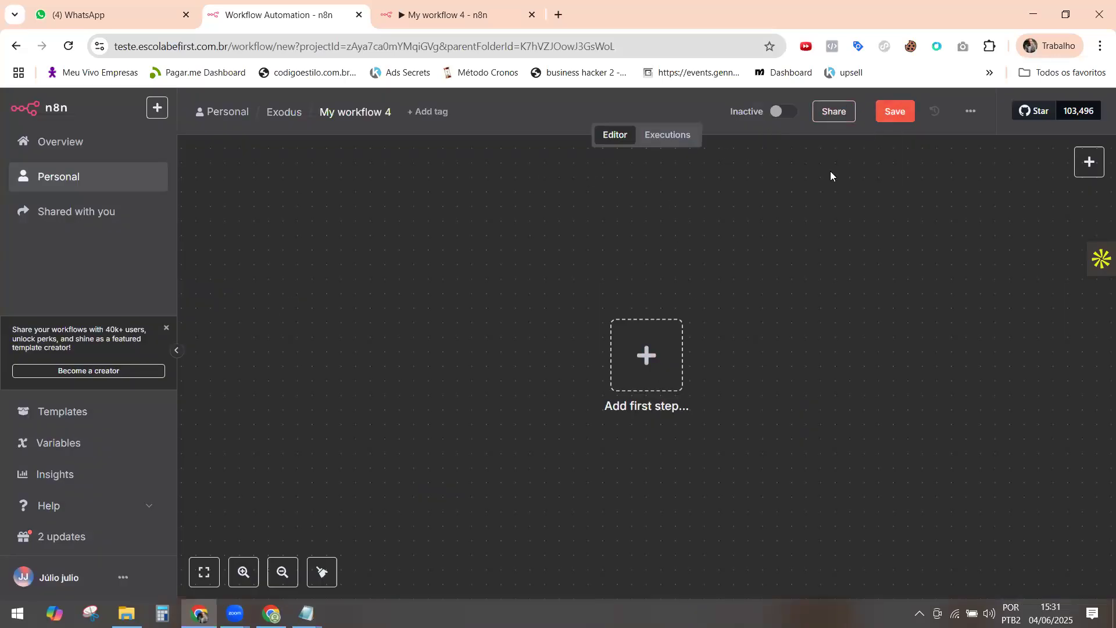
Import the Linked_Helper___Resposta_do_Lead file from Downloads into the new workflow.
{"action": "left_click", "coordinate": [971, 112]}
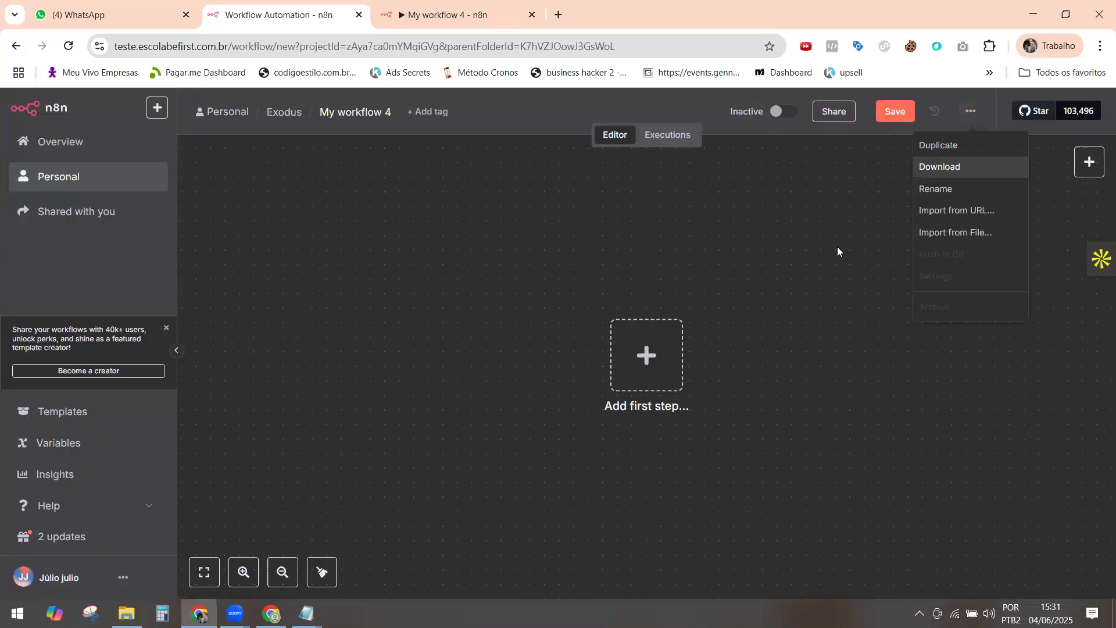
{"action": "left_click", "coordinate": [956, 233]}
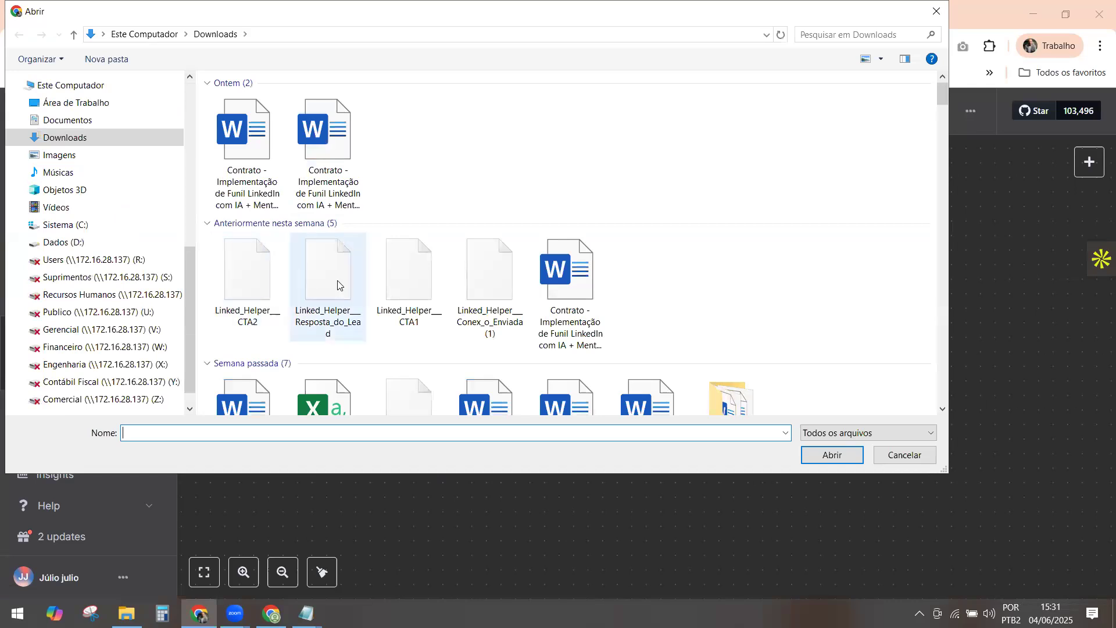
{"action": "left_click", "coordinate": [326, 276]}
{"action": "left_click", "coordinate": [846, 455]}
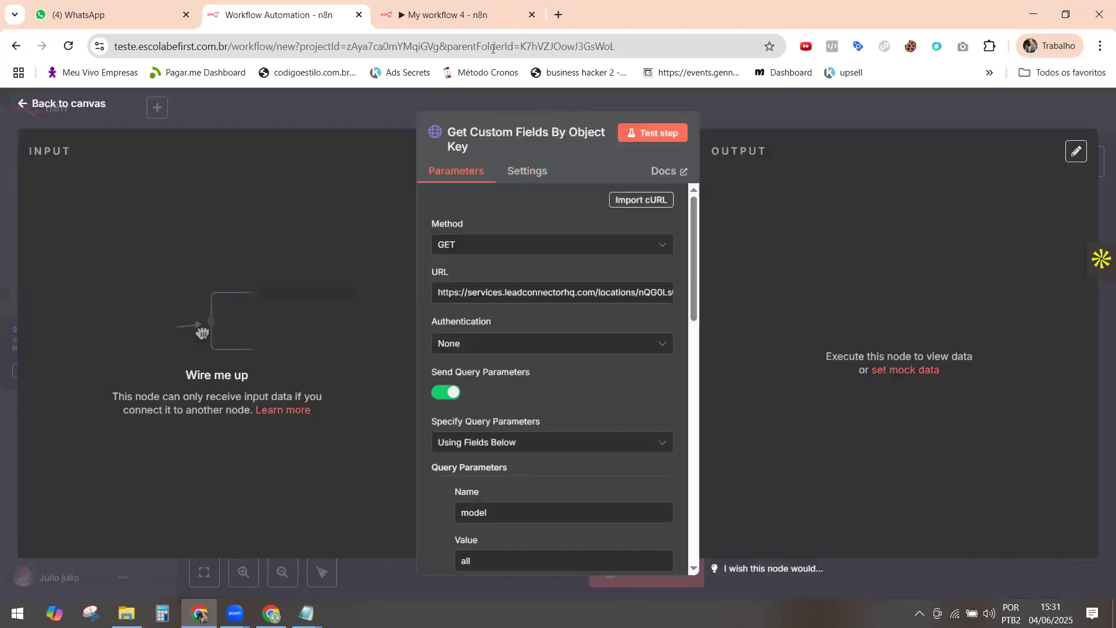
Replace the URL of the imported Get Custom Fields By Object Key node with the one copied from the same node in the other My workflow 4.
{"action": "left_click", "coordinate": [448, 16]}
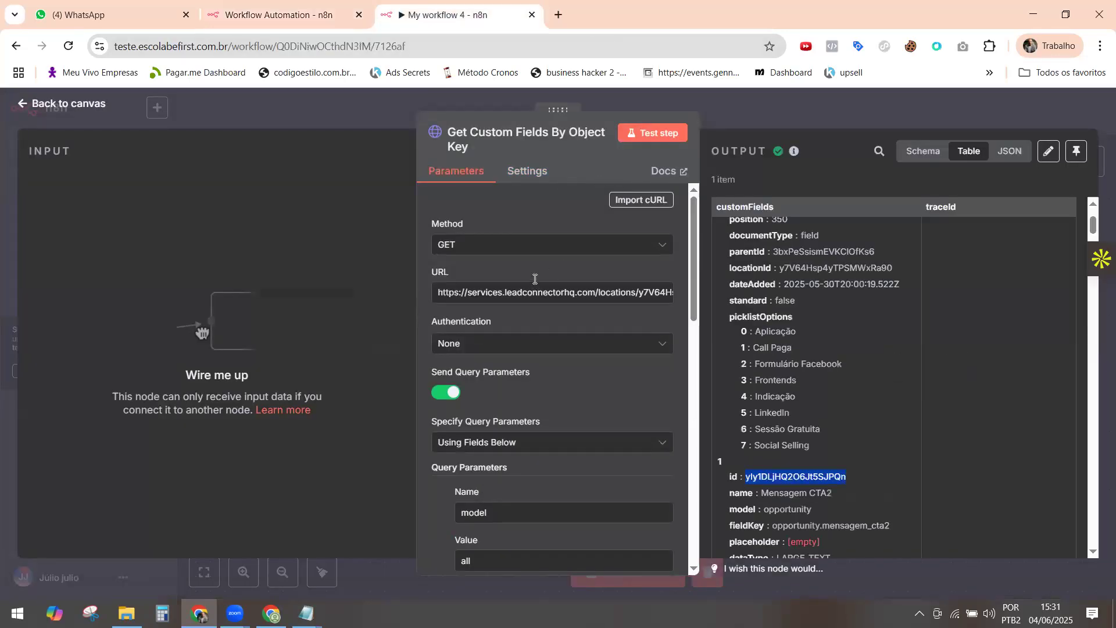
{"action": "triple_click", "coordinate": [577, 301]}
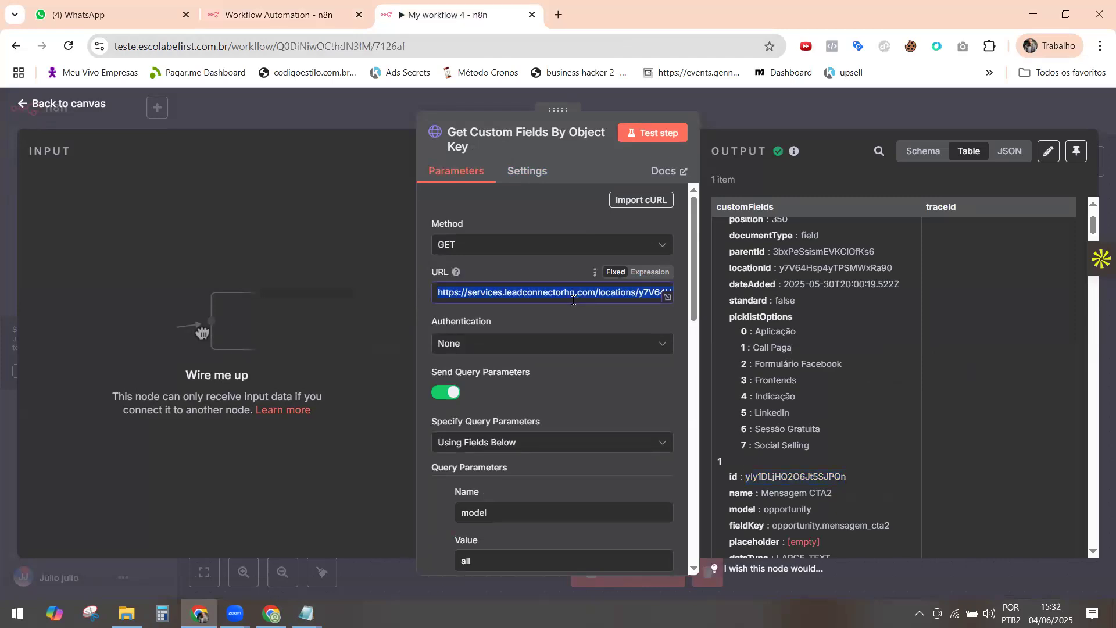
{"action": "left_click", "coordinate": [262, 13]}
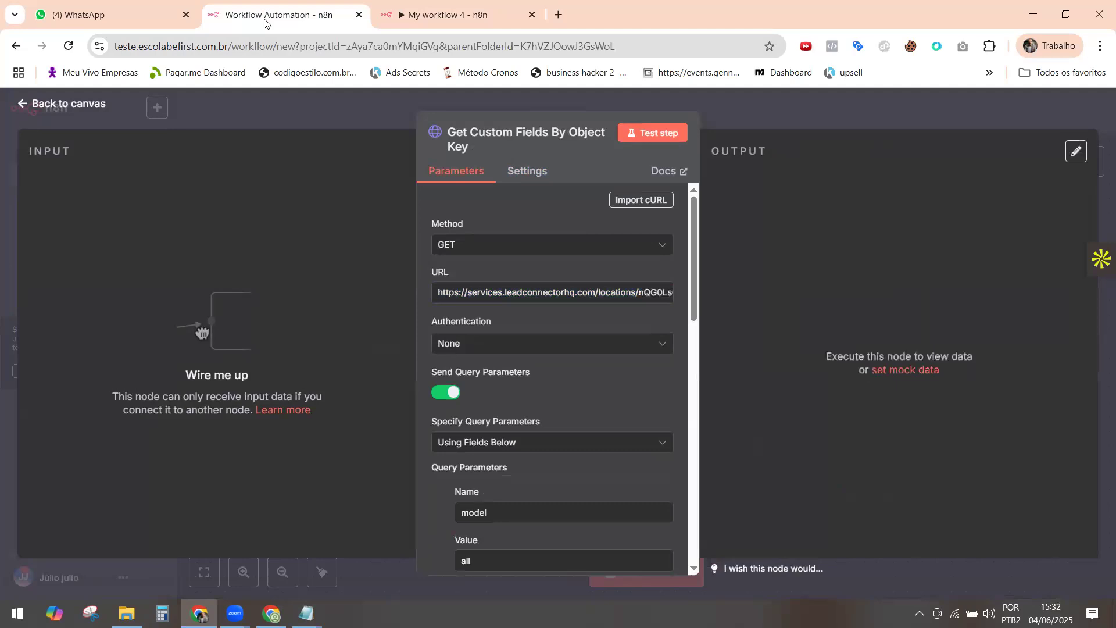
{"action": "triple_click", "coordinate": [558, 294]}
{"action": "key", "text": "ctrl+v"}
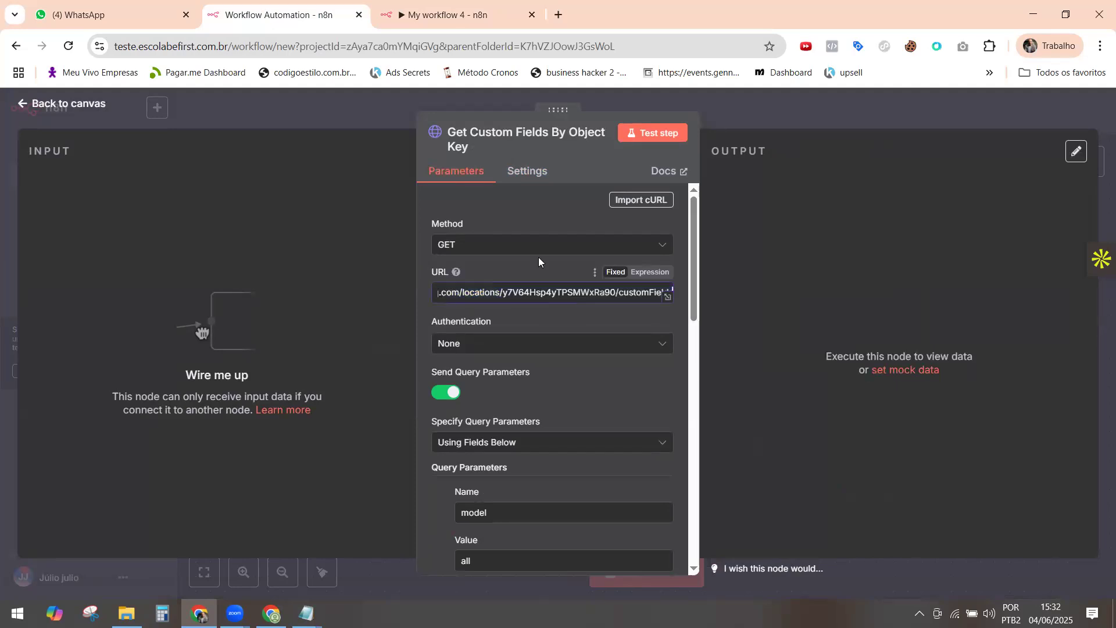
Copy the Authorization bearer token from the other workflow's node and paste it as the Authorization header value of the imported Get Custom Fields By Object Key node.
{"action": "left_click", "coordinate": [438, 13]}
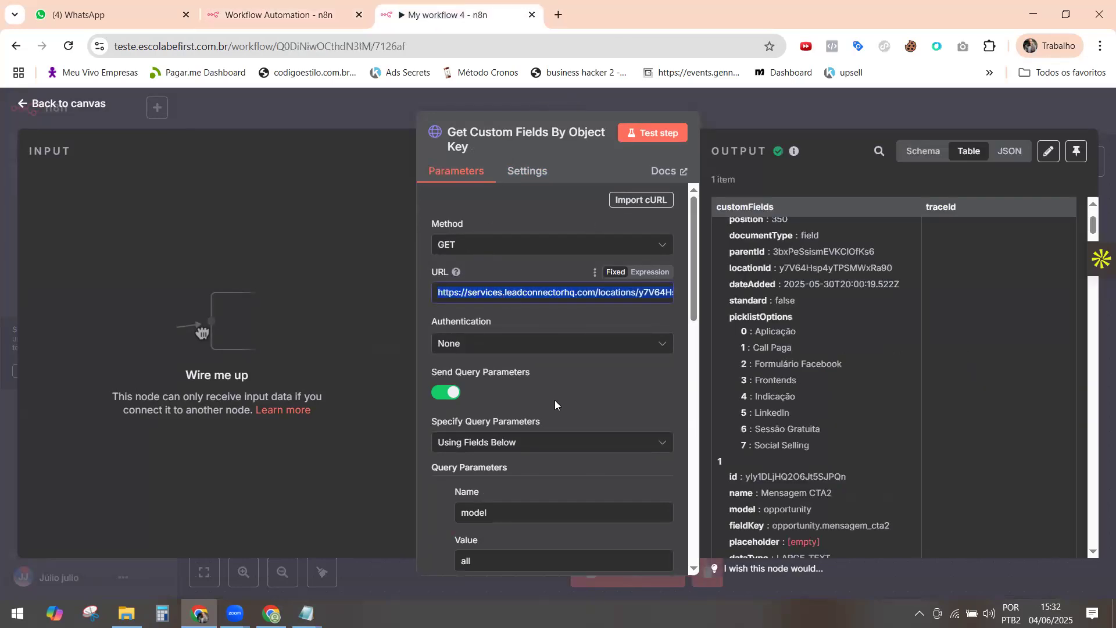
{"action": "scroll", "coordinate": [585, 456], "scroll_direction": "down", "scroll_amount": 6}
{"action": "scroll", "coordinate": [585, 456], "scroll_direction": "down", "scroll_amount": 2}
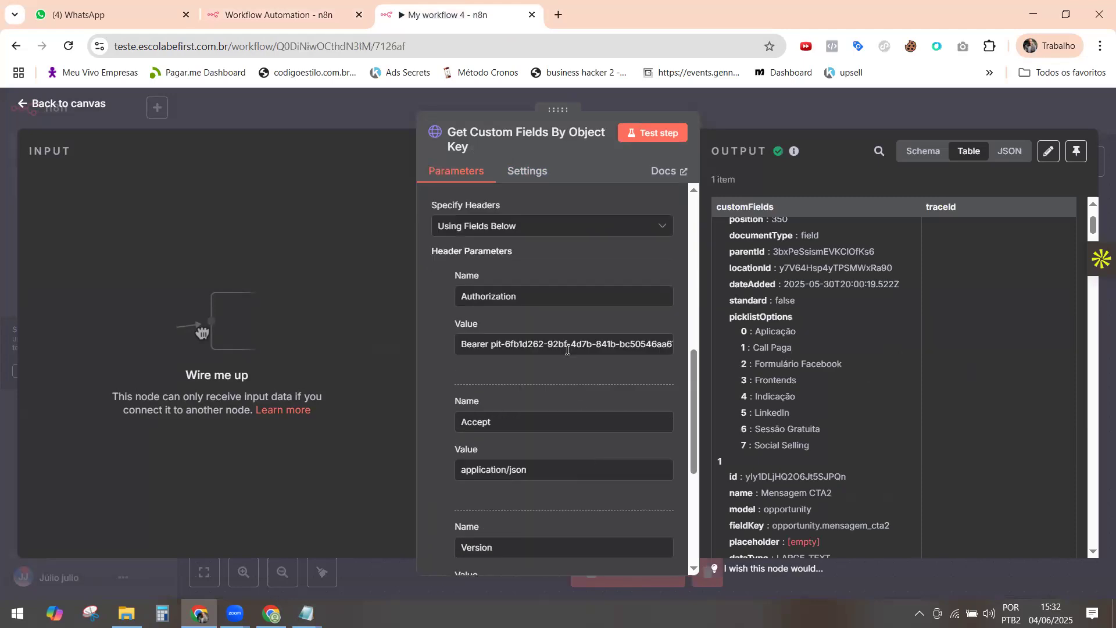
{"action": "triple_click", "coordinate": [567, 347]}
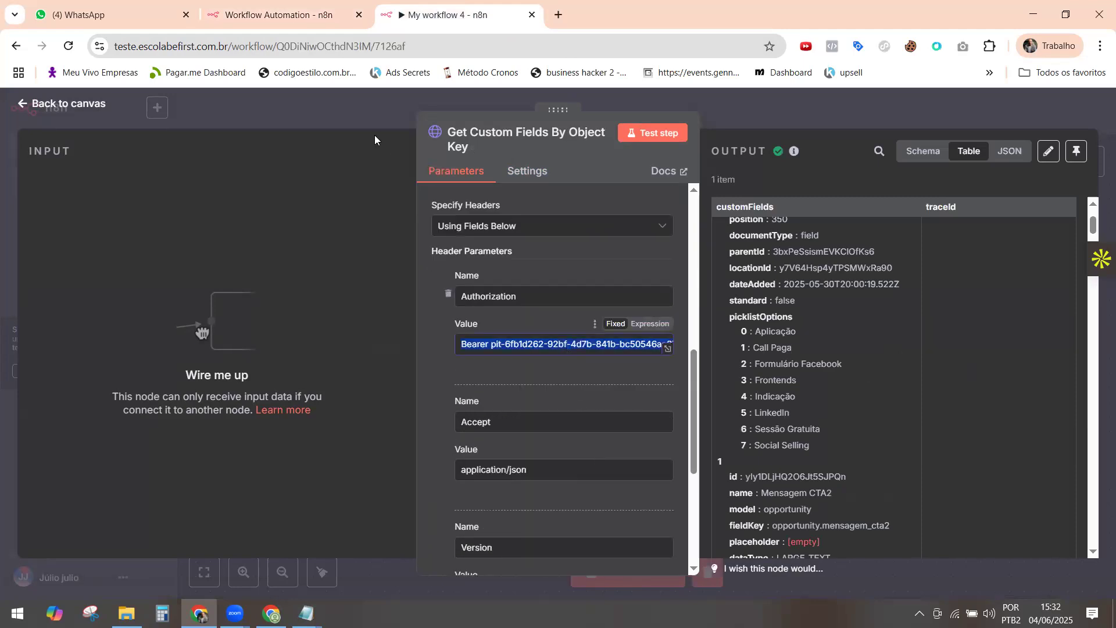
{"action": "left_click", "coordinate": [273, 15]}
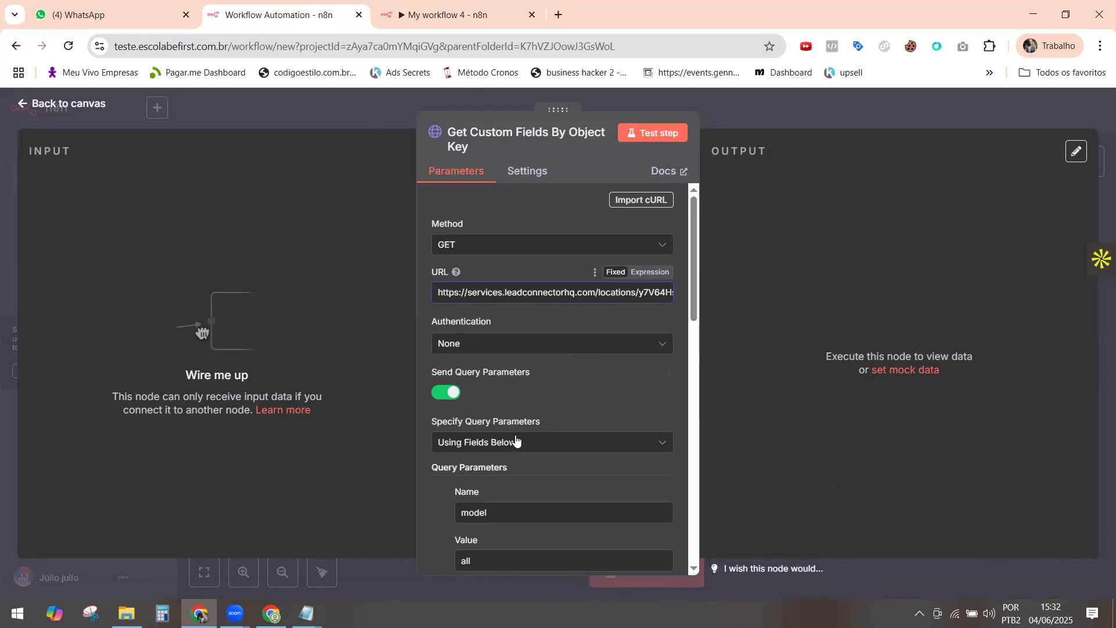
{"action": "scroll", "coordinate": [515, 440], "scroll_direction": "down", "scroll_amount": 8}
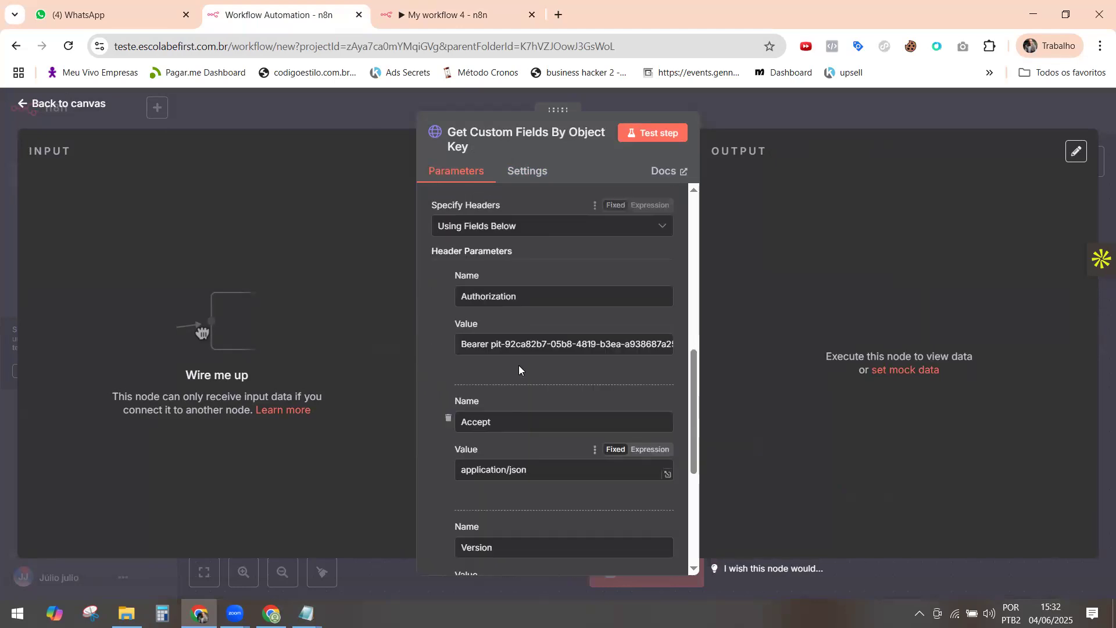
{"action": "key", "text": "ctrl+v"}
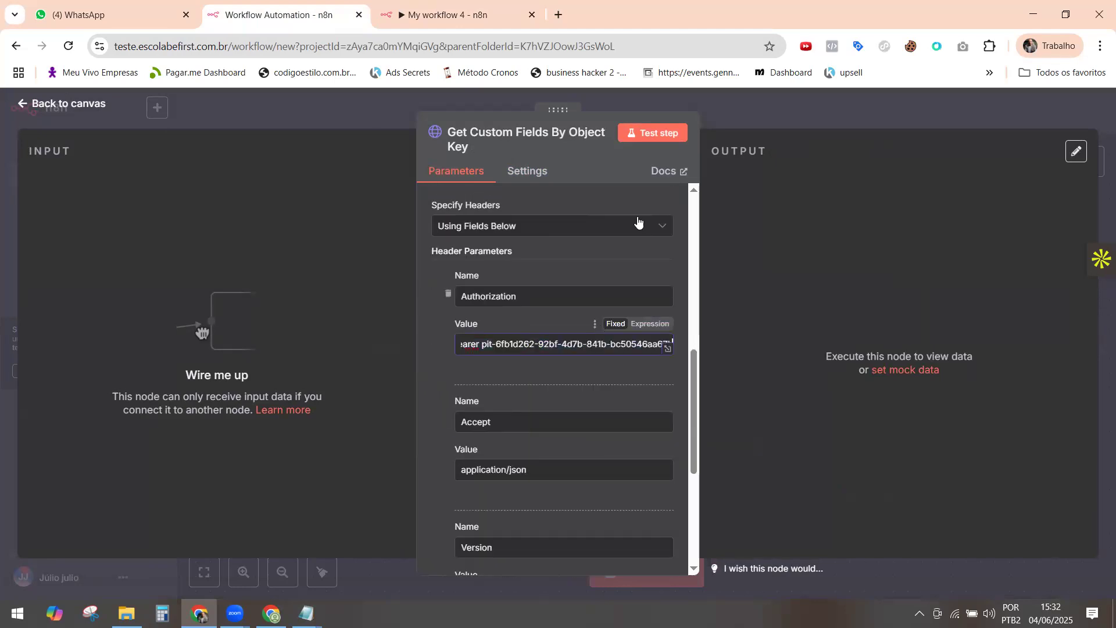
Save the workflow and run the Get Custom Fields By Object Key node to fetch the custom fields.
{"action": "left_click", "coordinate": [712, 314]}
{"action": "key", "text": "ctrl+s"}
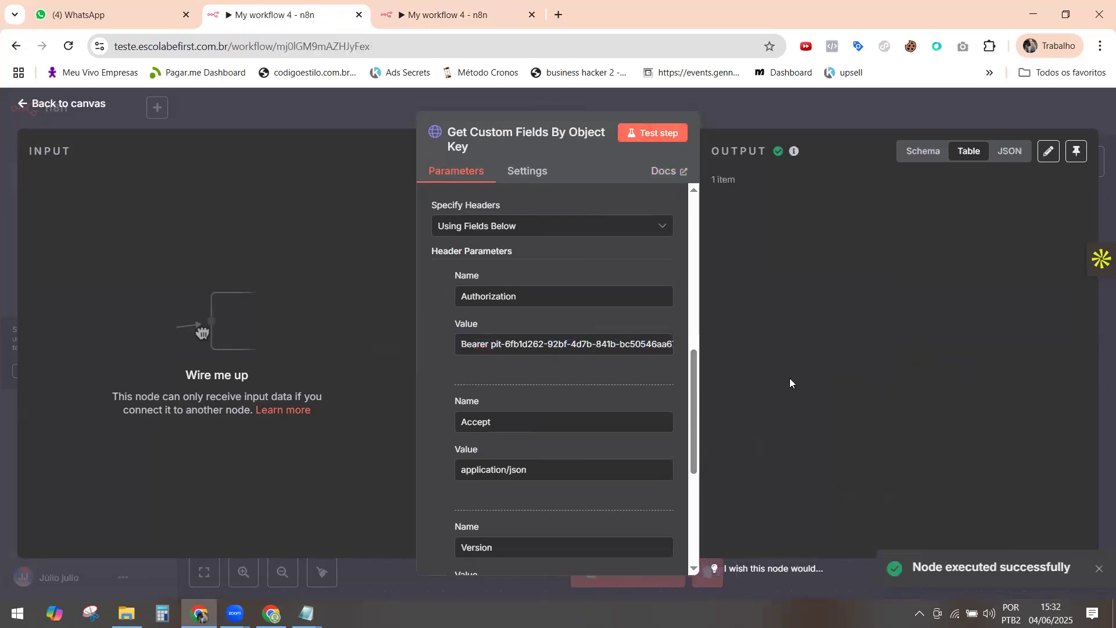
{"action": "scroll", "coordinate": [874, 394], "scroll_direction": "down", "scroll_amount": 4}
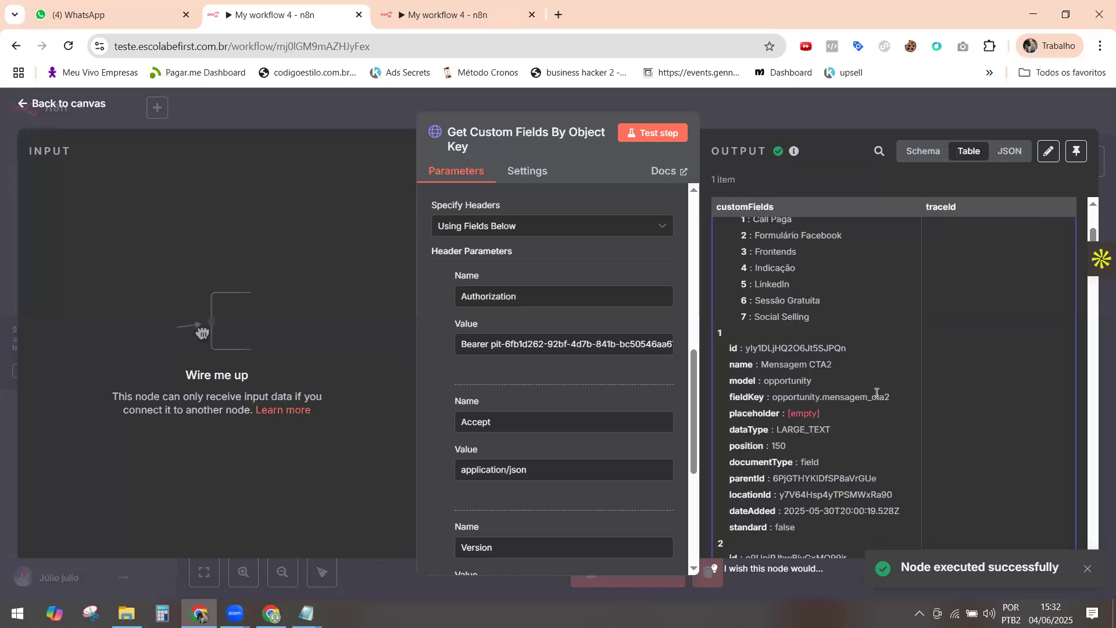
{"action": "scroll", "coordinate": [866, 387], "scroll_direction": "up", "scroll_amount": 5}
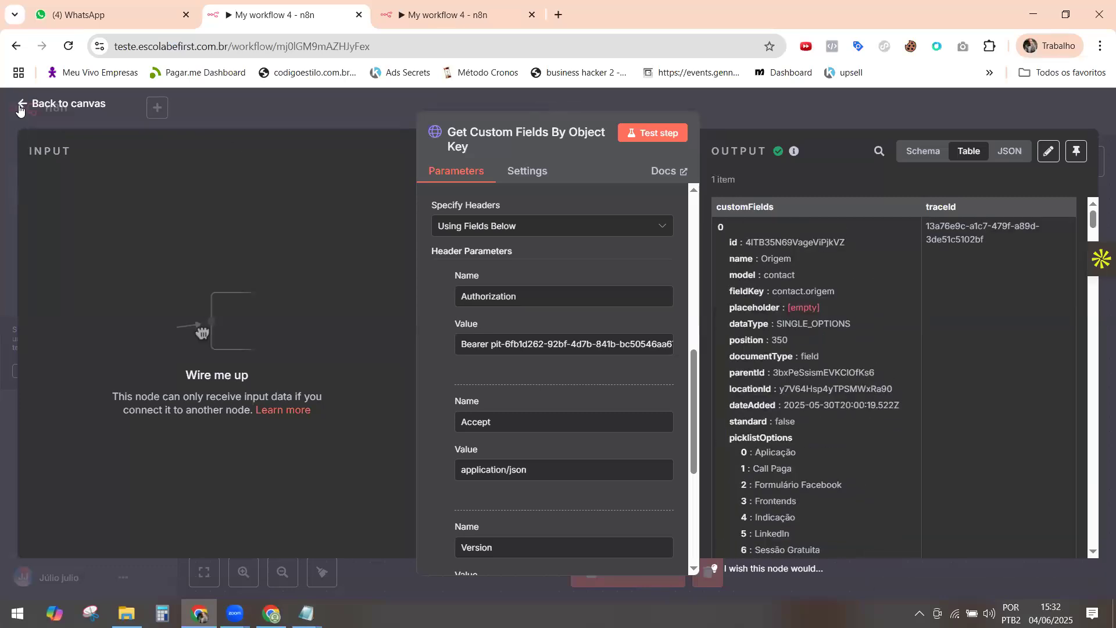
{"action": "key", "text": "Escape"}
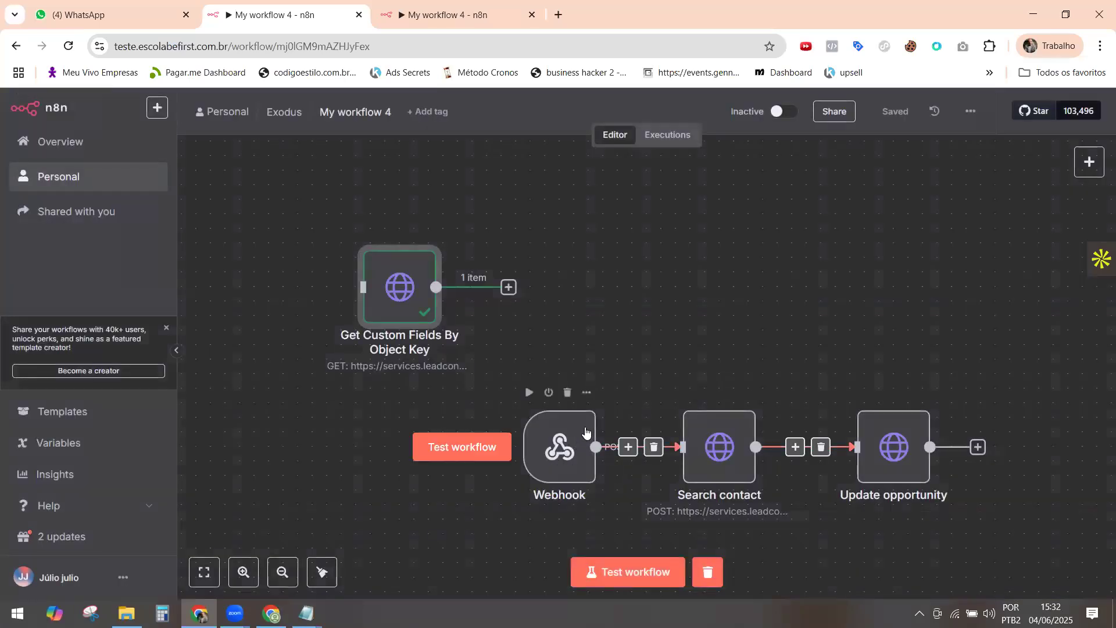
Replace the imported Webhook node with a new Webhook trigger using the POST method.
{"action": "left_click", "coordinate": [567, 395]}
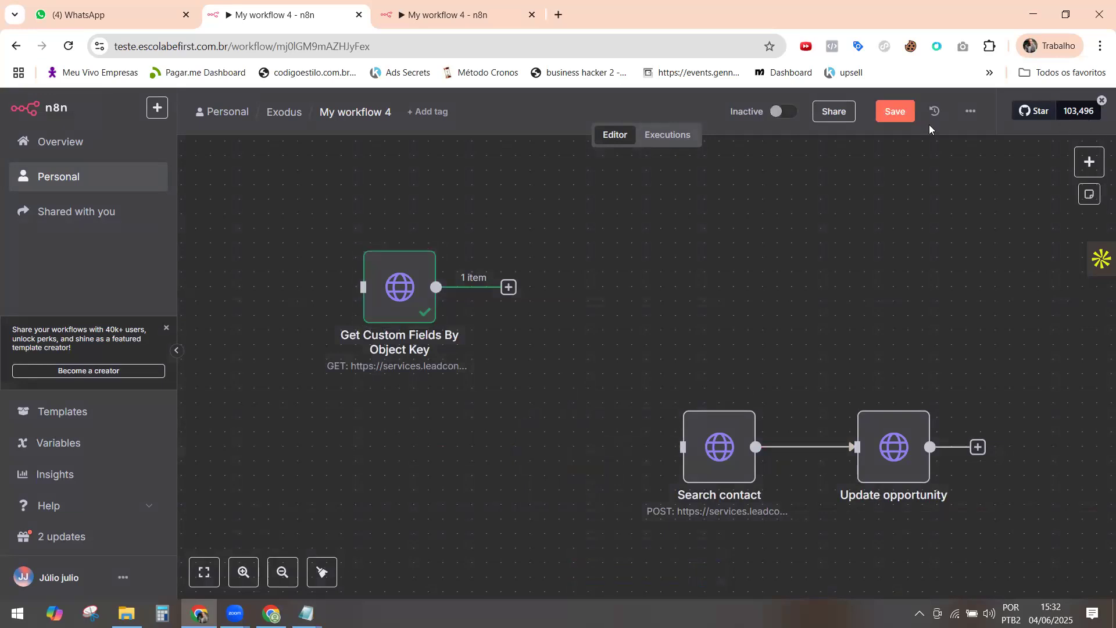
{"action": "left_click", "coordinate": [1089, 162]}
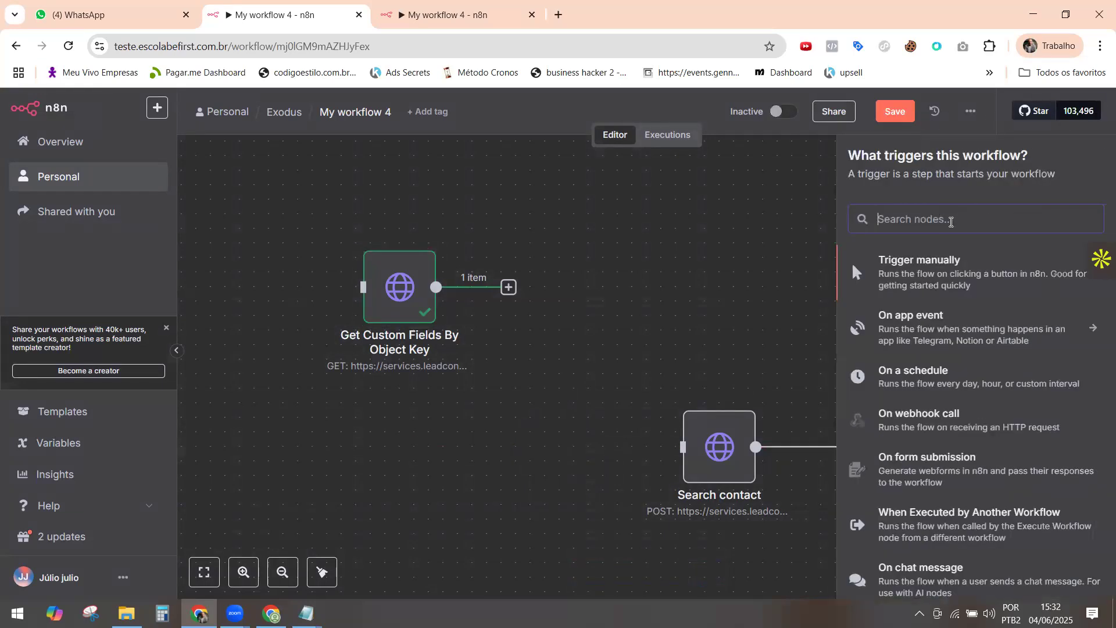
{"action": "type", "text": "web"}
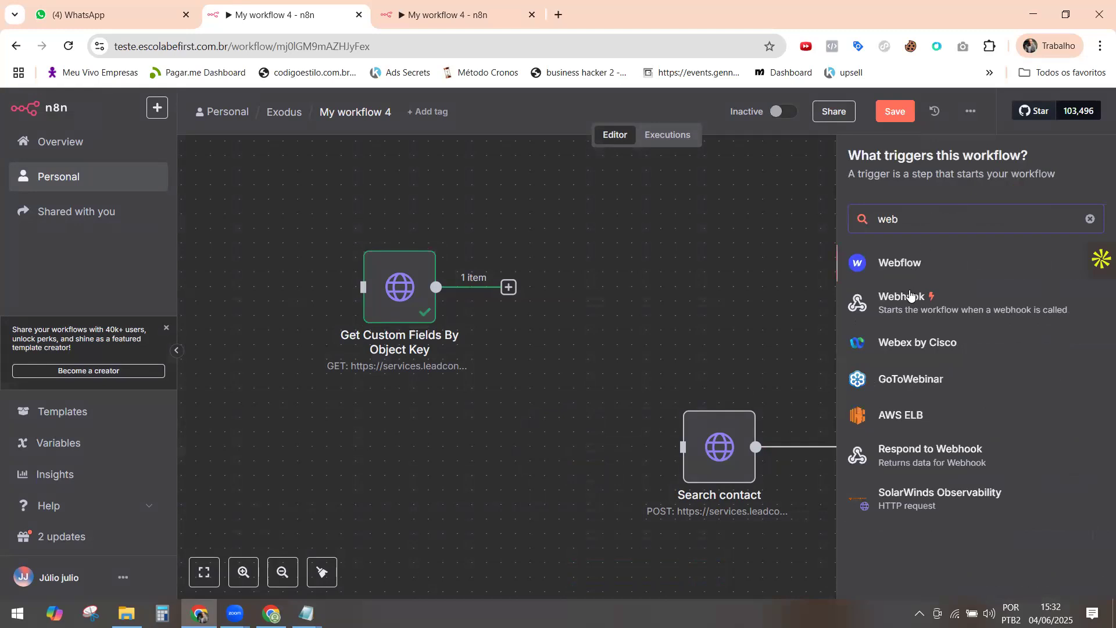
{"action": "left_click", "coordinate": [906, 299]}
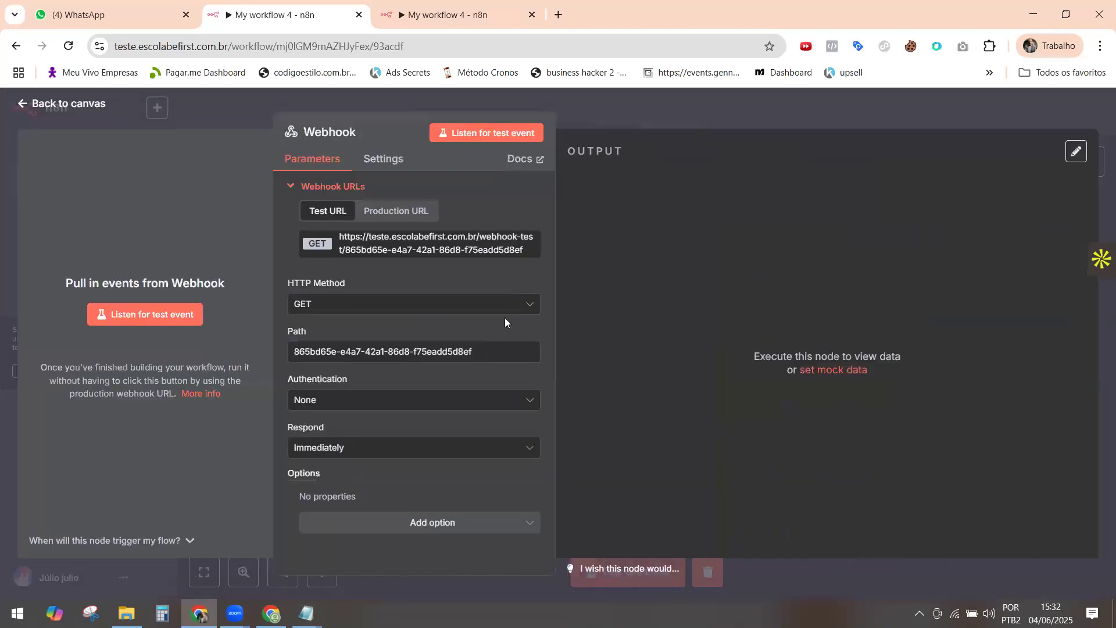
{"action": "left_click", "coordinate": [327, 305]}
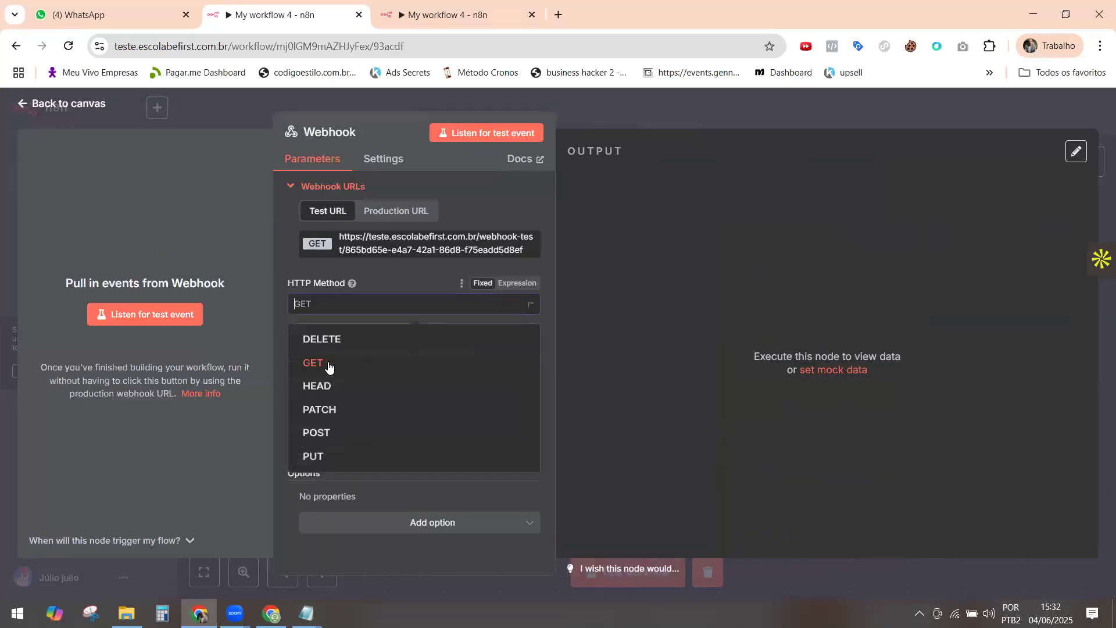
{"action": "left_click", "coordinate": [327, 439]}
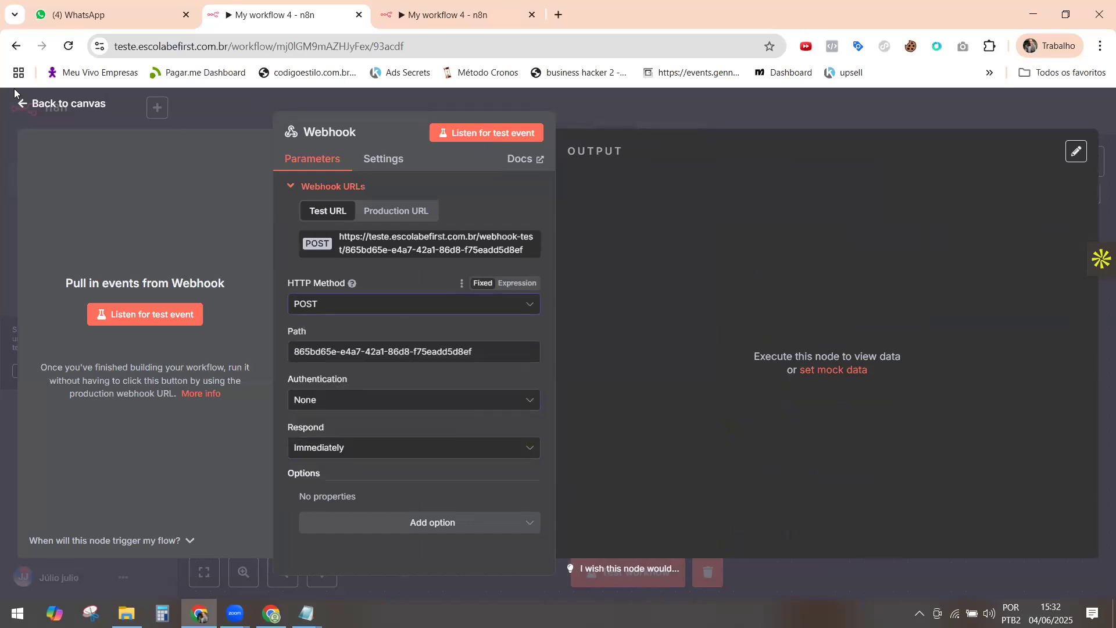
Connect the new Webhook to Search contact and move Search contact and Update opportunity higher on the canvas.
{"action": "left_click", "coordinate": [22, 104]}
{"action": "left_click_drag", "start_coordinate": [499, 349], "coordinate": [719, 358]}
{"action": "left_click_drag", "start_coordinate": [893, 447], "coordinate": [893, 359]}
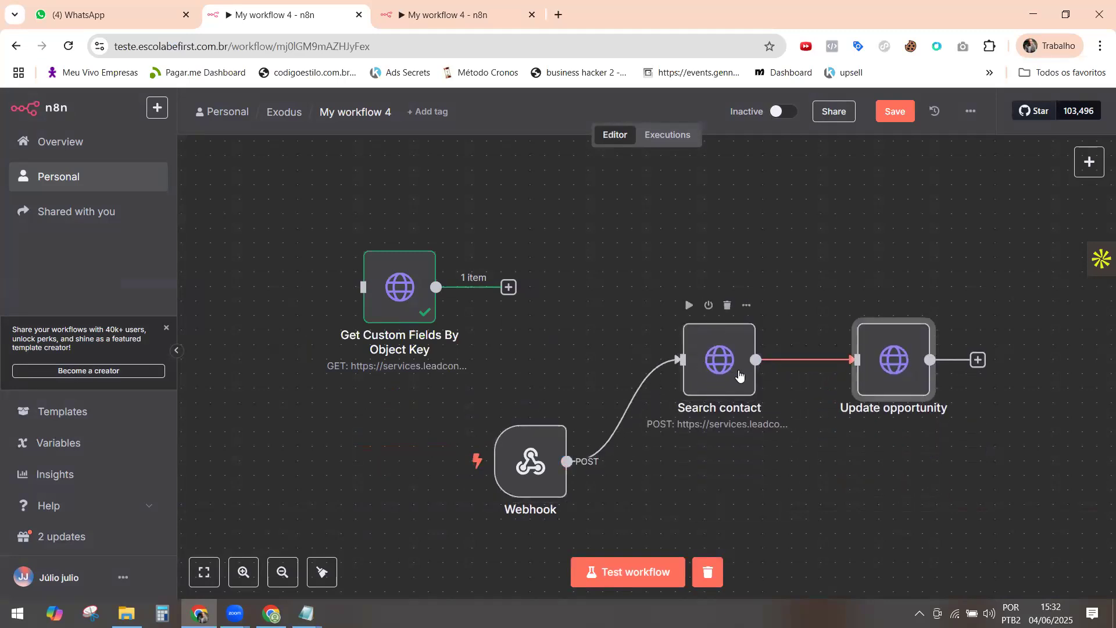
Copy the Authorization bearer token from Get Custom Fields By Object Key into the Authorization header value of the Search contact node.
{"action": "left_click", "coordinate": [394, 302]}
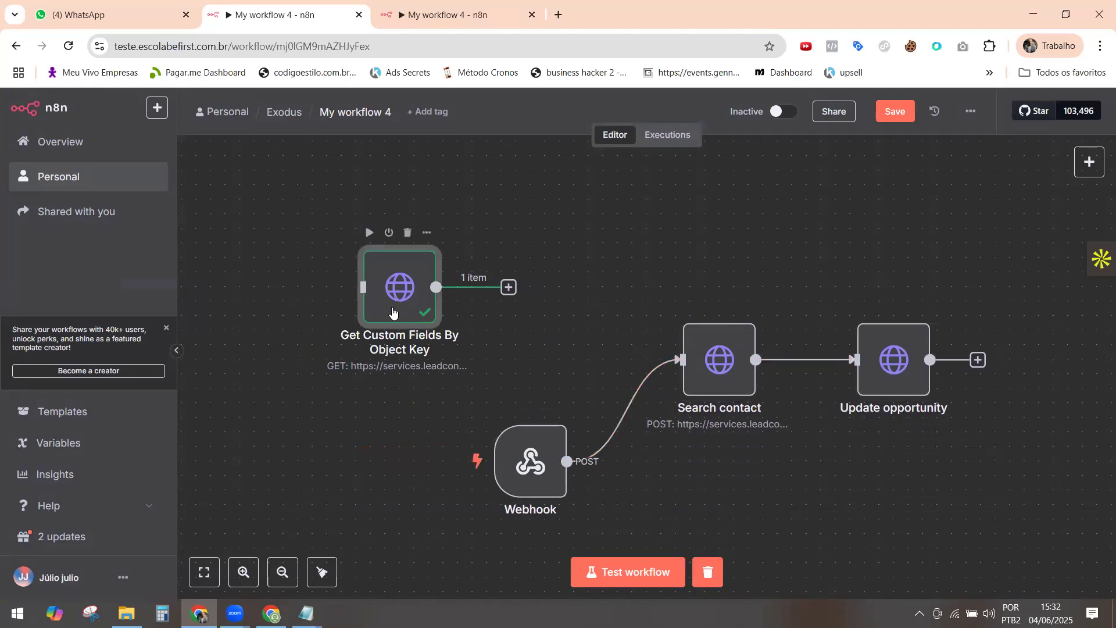
{"action": "double_click", "coordinate": [441, 347]}
{"action": "scroll", "coordinate": [560, 440], "scroll_direction": "down", "scroll_amount": 6}
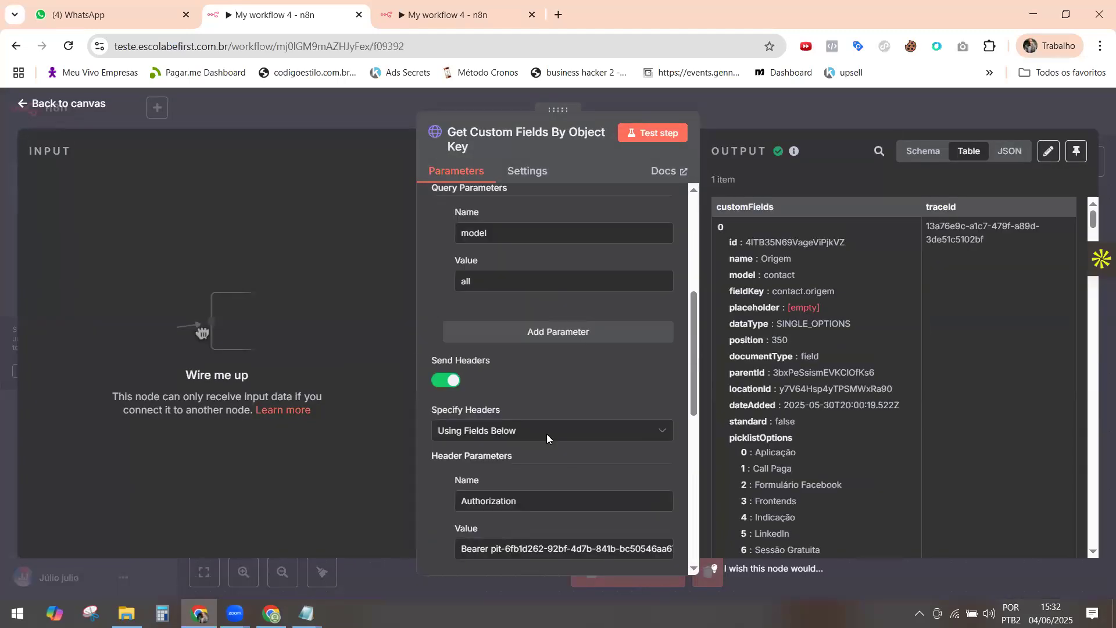
{"action": "triple_click", "coordinate": [509, 461]}
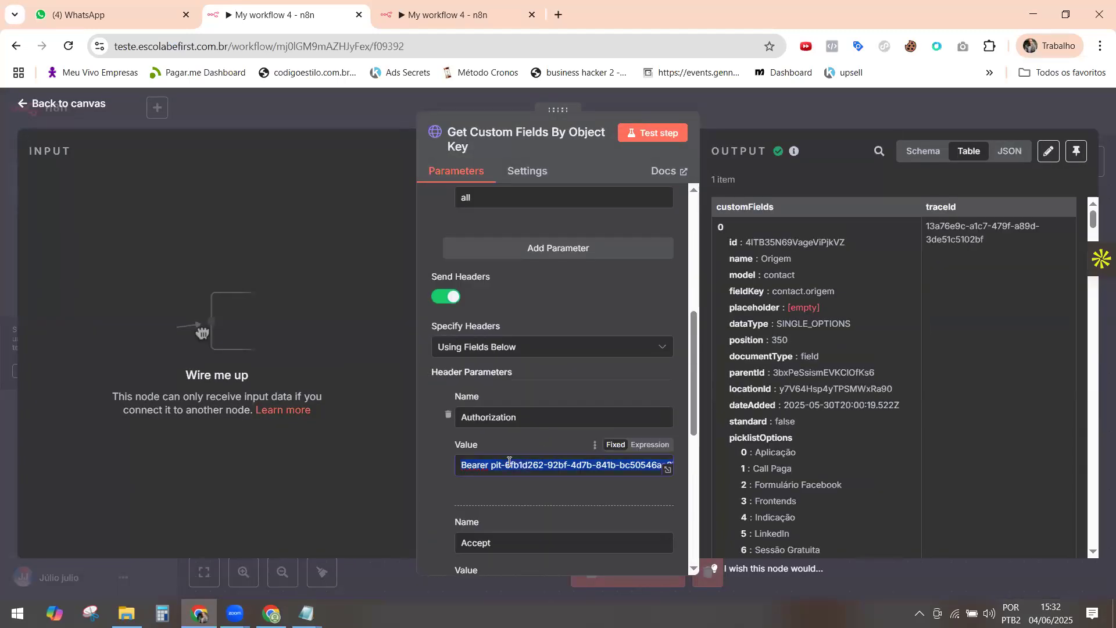
{"action": "left_click", "coordinate": [22, 106]}
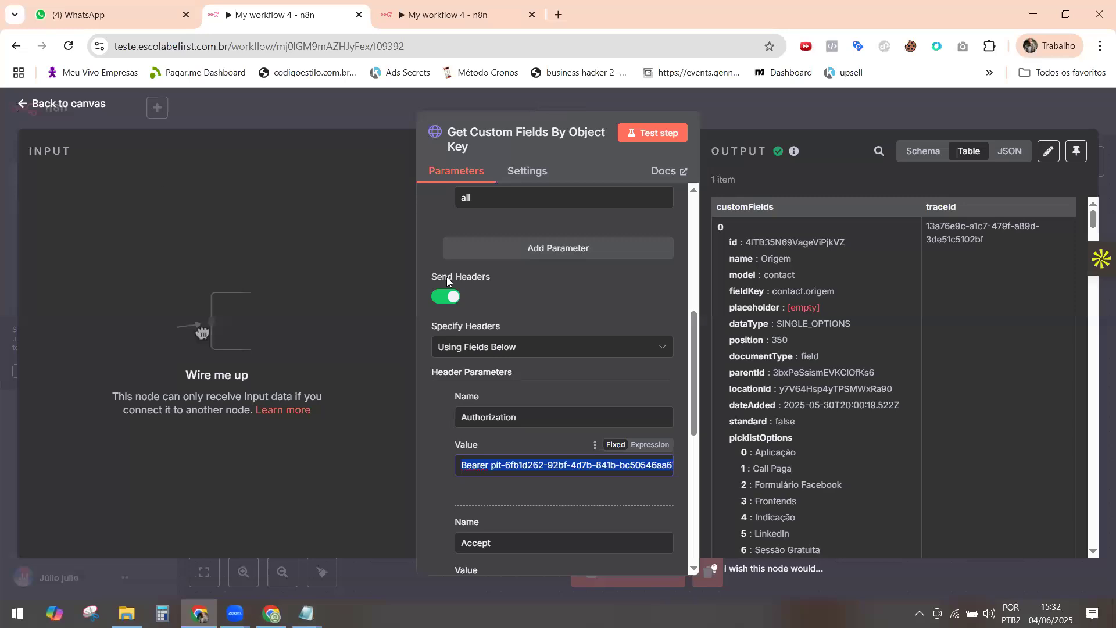
{"action": "double_click", "coordinate": [726, 370]}
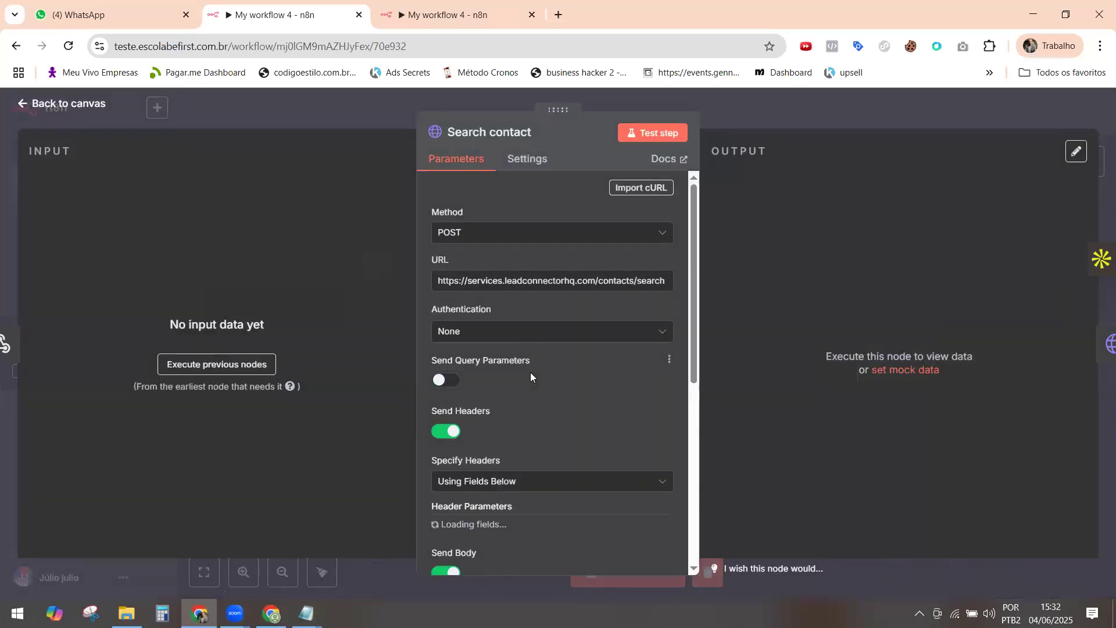
{"action": "scroll", "coordinate": [530, 372], "scroll_direction": "down", "scroll_amount": 6}
{"action": "triple_click", "coordinate": [541, 235]}
{"action": "key", "text": "ctrl+v"}
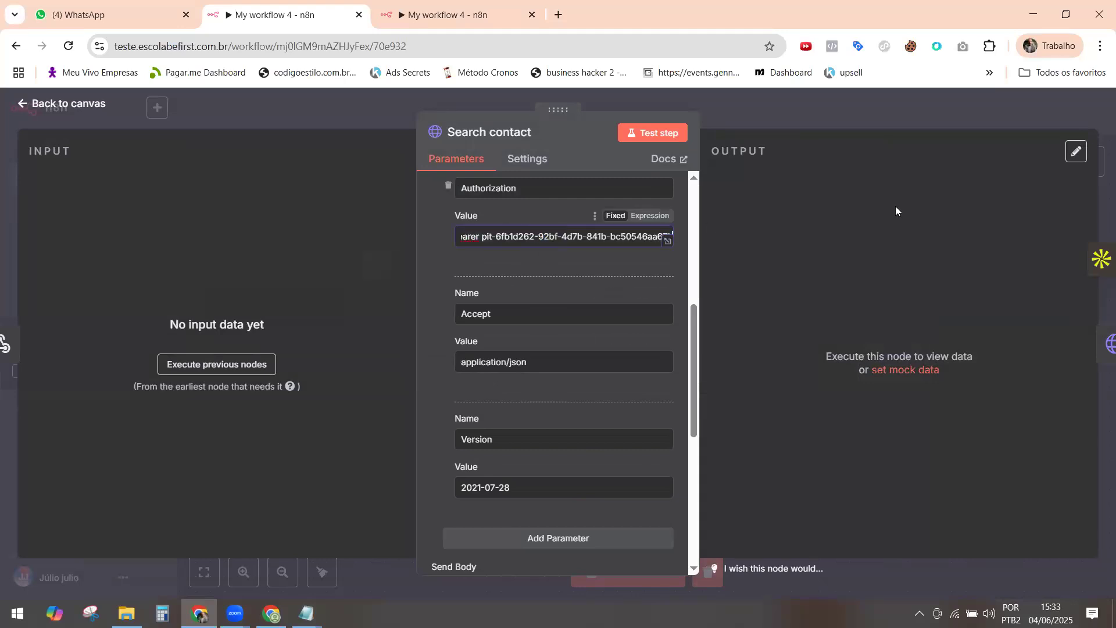
{"action": "left_click", "coordinate": [22, 104]}
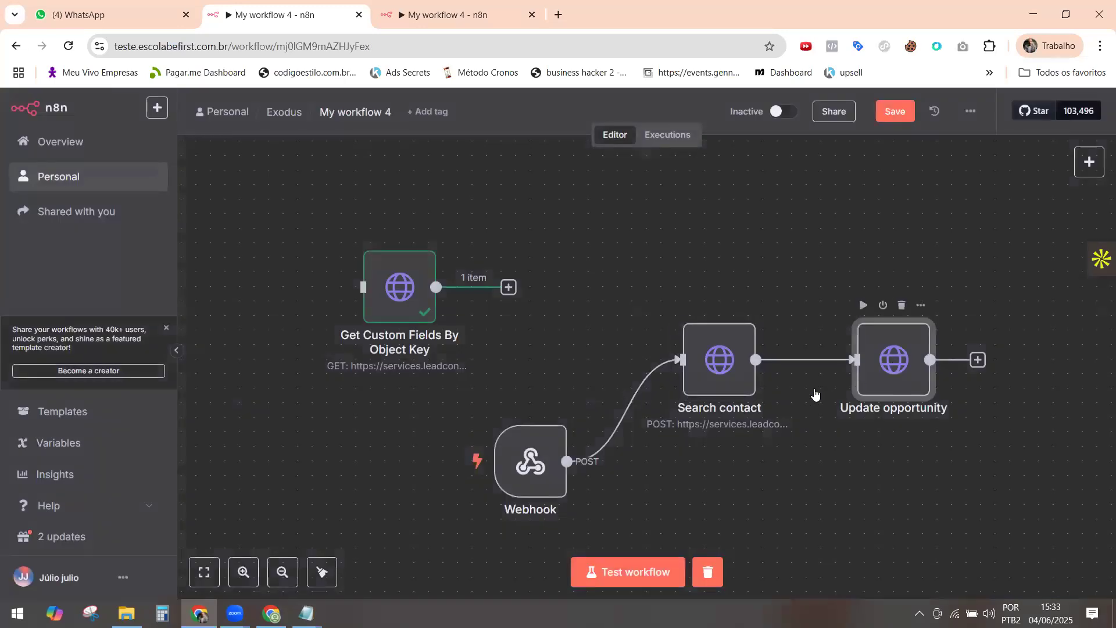
Replace the Authorization header value of the Update opportunity node with the copied bearer token and review its JSON body.
{"action": "double_click", "coordinate": [890, 363]}
{"action": "scroll", "coordinate": [532, 407], "scroll_direction": "down", "scroll_amount": 6}
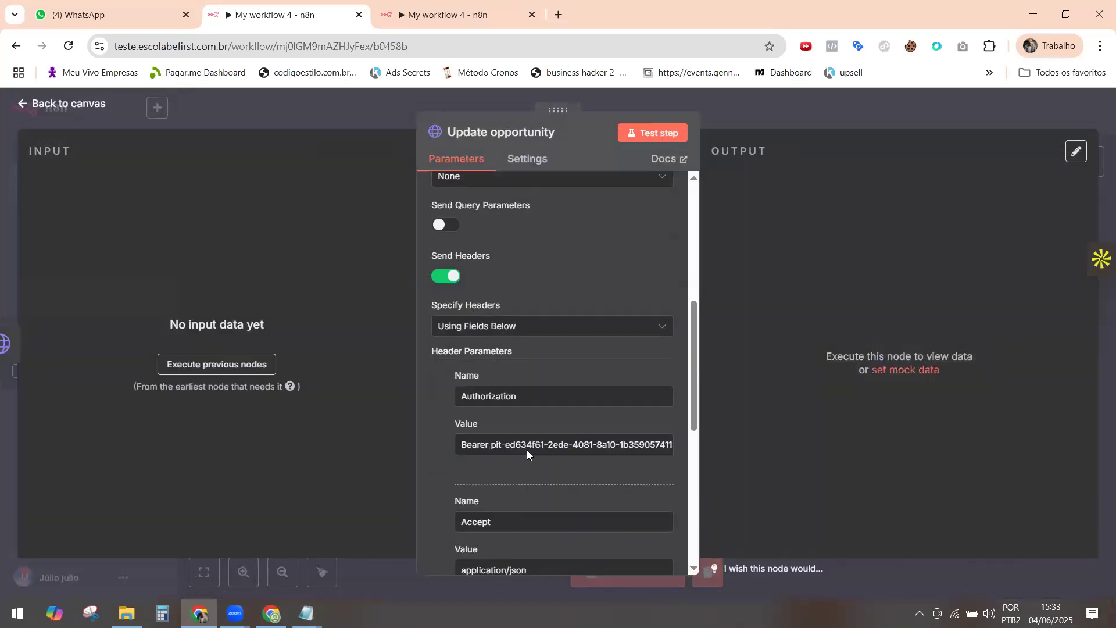
{"action": "triple_click", "coordinate": [511, 265]}
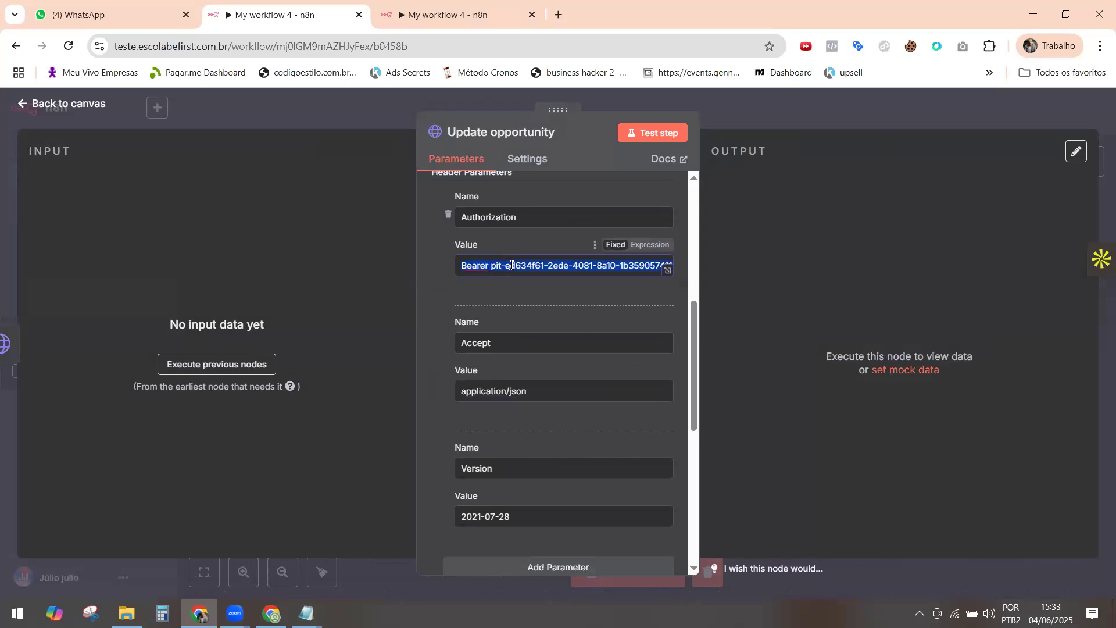
{"action": "scroll", "coordinate": [590, 316], "scroll_direction": "up", "scroll_amount": 6}
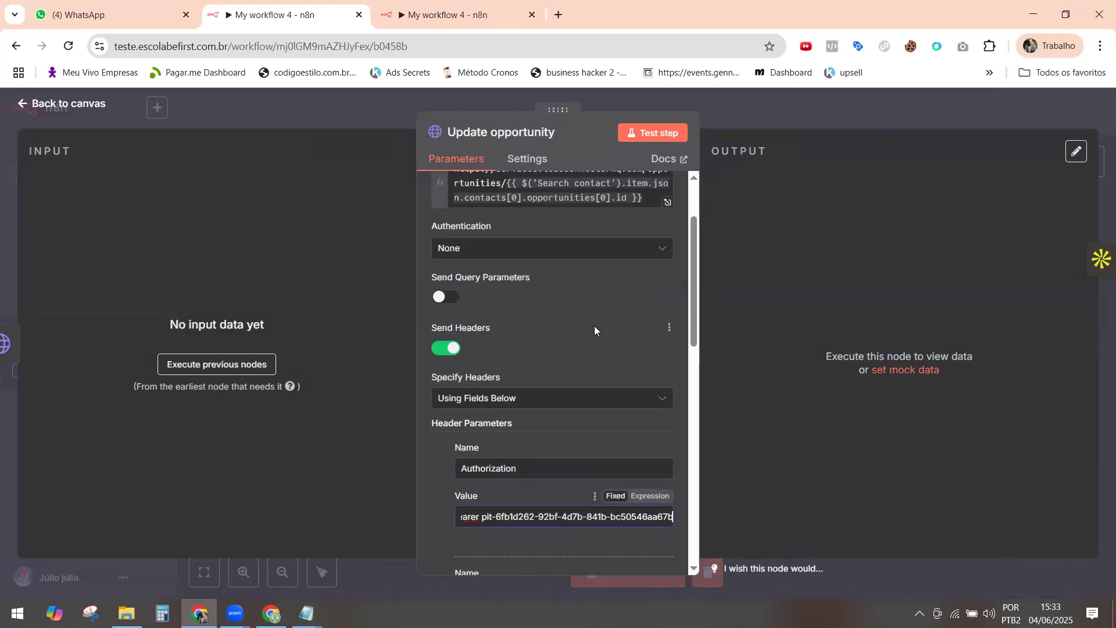
{"action": "scroll", "coordinate": [597, 328], "scroll_direction": "down", "scroll_amount": 10}
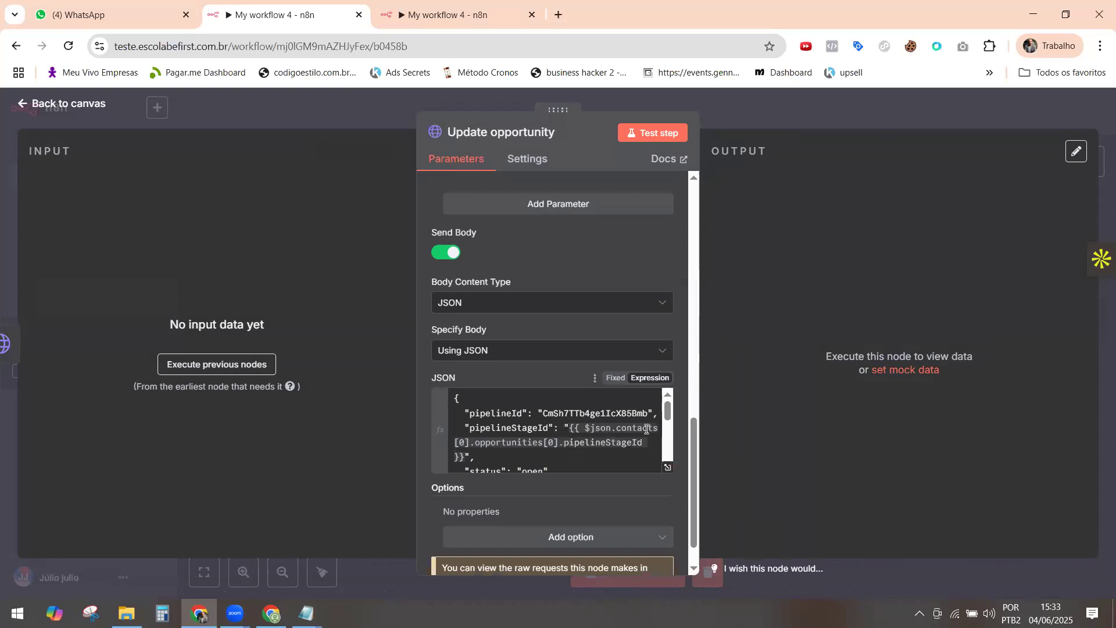
{"action": "scroll", "coordinate": [604, 437], "scroll_direction": "down", "scroll_amount": 5}
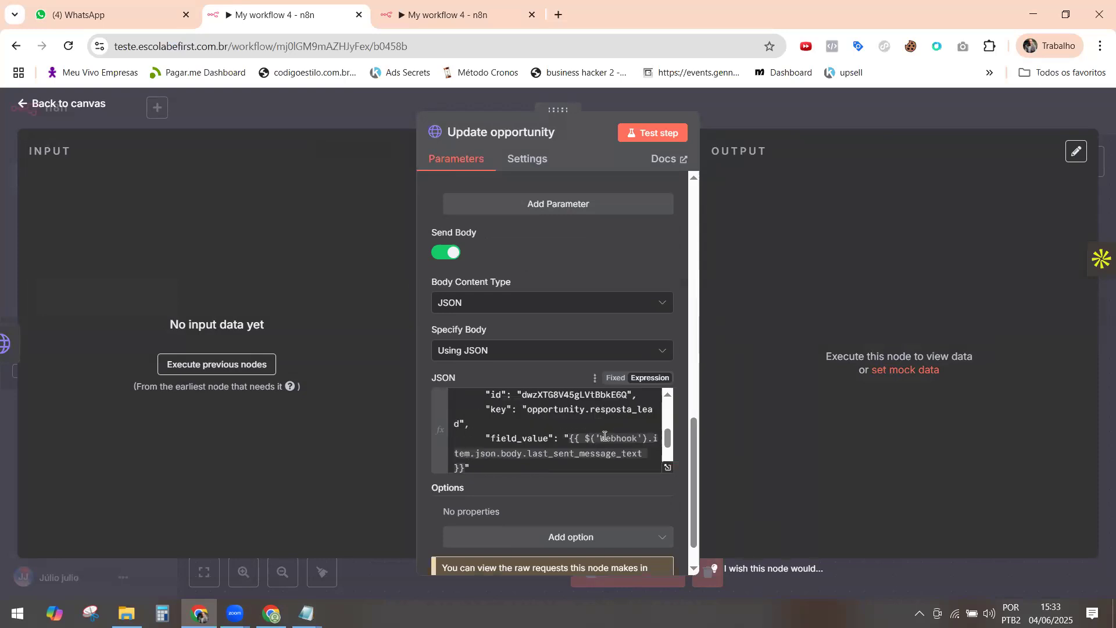
{"action": "scroll", "coordinate": [605, 436], "scroll_direction": "up", "scroll_amount": 5}
Replace the locationId in the Search contact JSON body with the location ID from the Get Custom Fields By Object Key URL.
{"action": "left_click", "coordinate": [23, 350]}
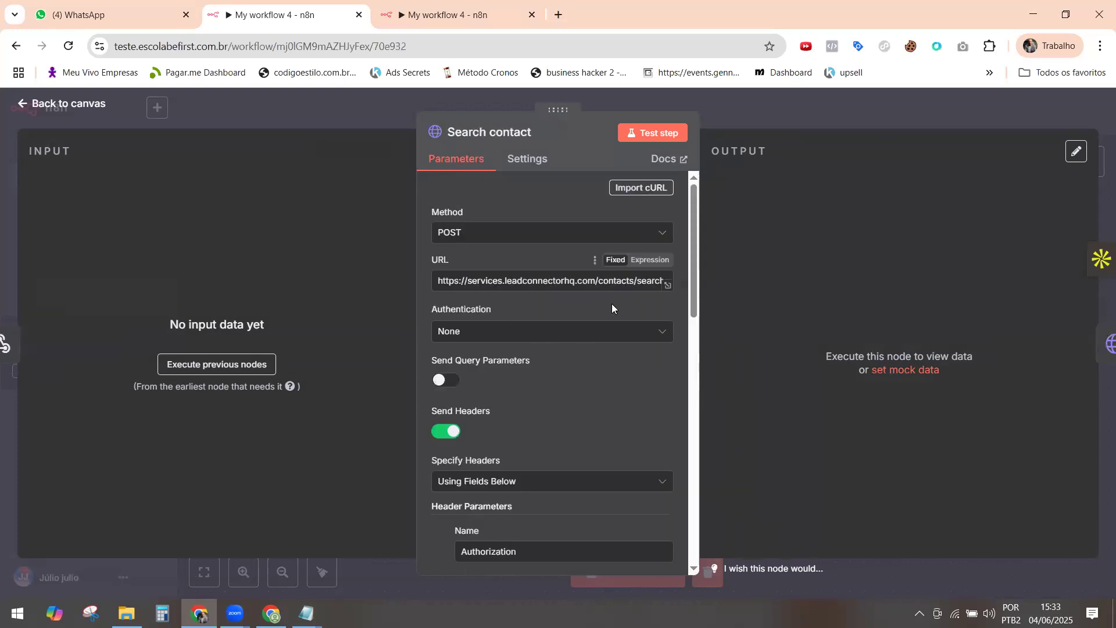
{"action": "scroll", "coordinate": [608, 314], "scroll_direction": "down", "scroll_amount": 8}
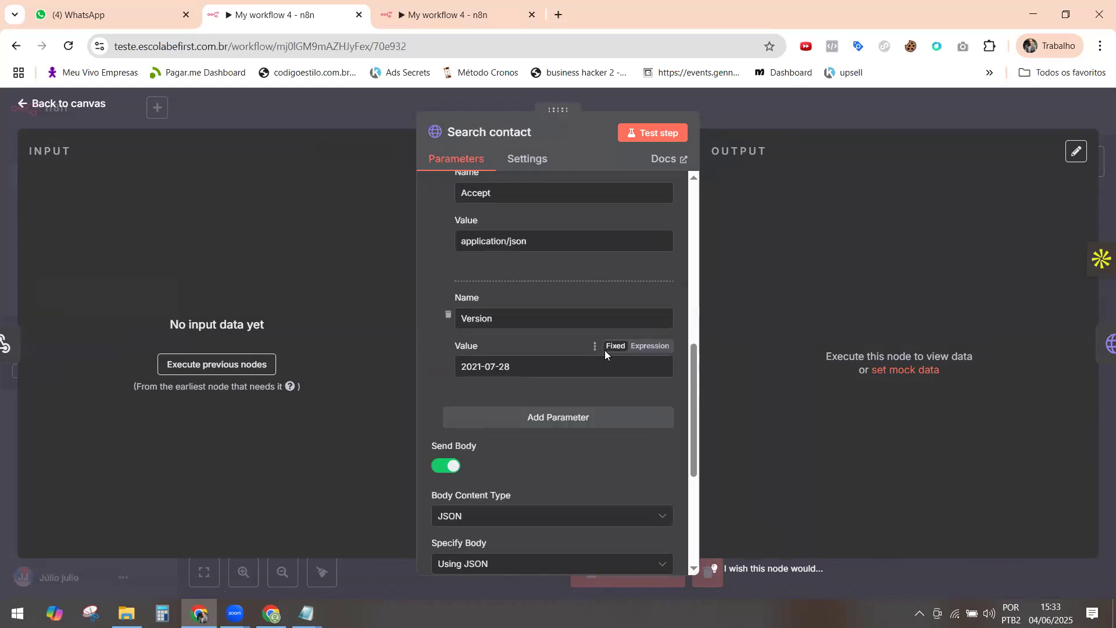
{"action": "scroll", "coordinate": [605, 350], "scroll_direction": "down", "scroll_amount": 2}
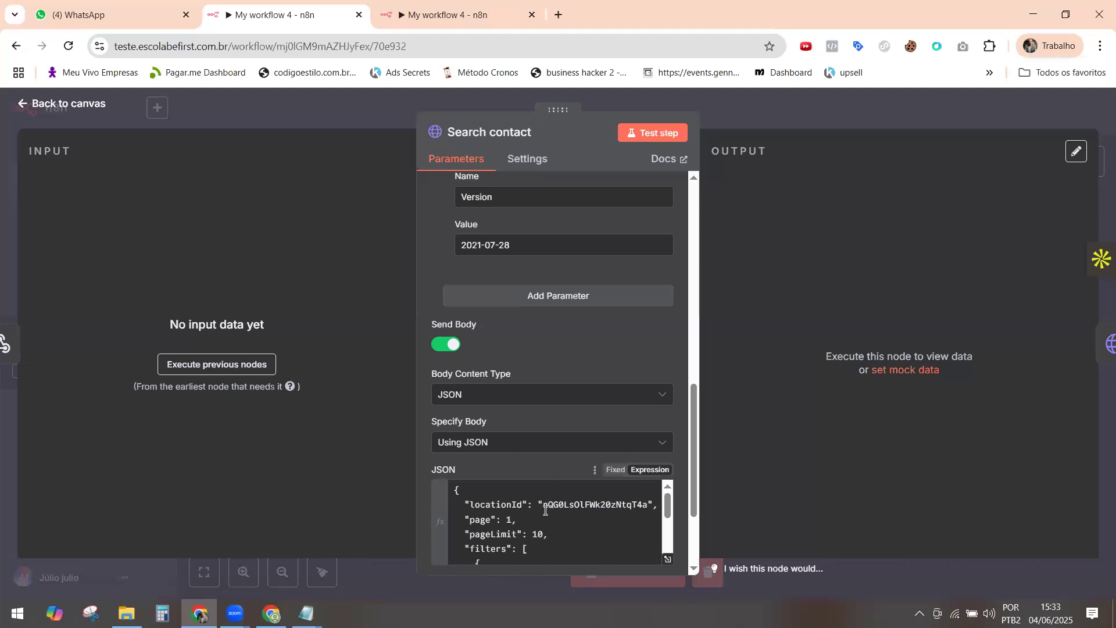
{"action": "double_click", "coordinate": [600, 509]}
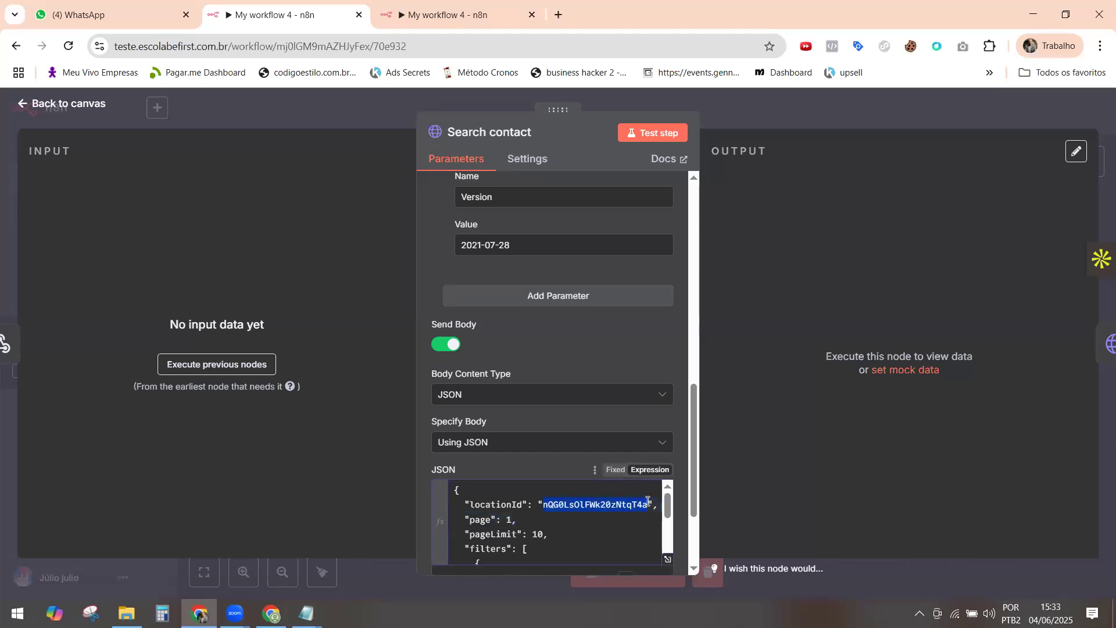
{"action": "key", "text": "ctrl+x"}
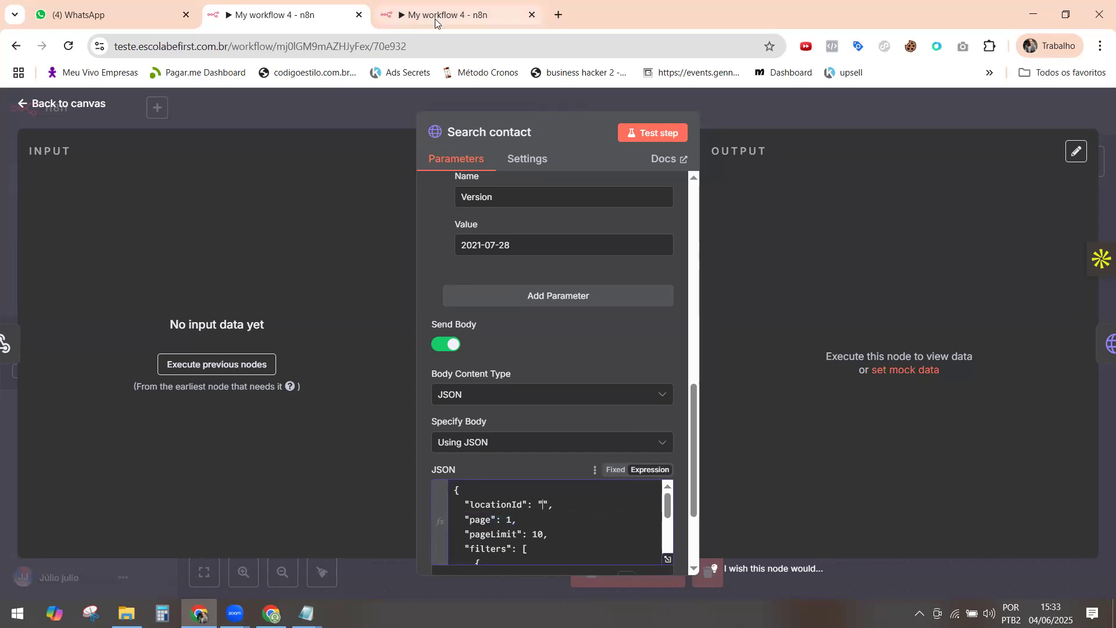
{"action": "left_click", "coordinate": [457, 16]}
{"action": "scroll", "coordinate": [554, 326], "scroll_direction": "up", "scroll_amount": 5}
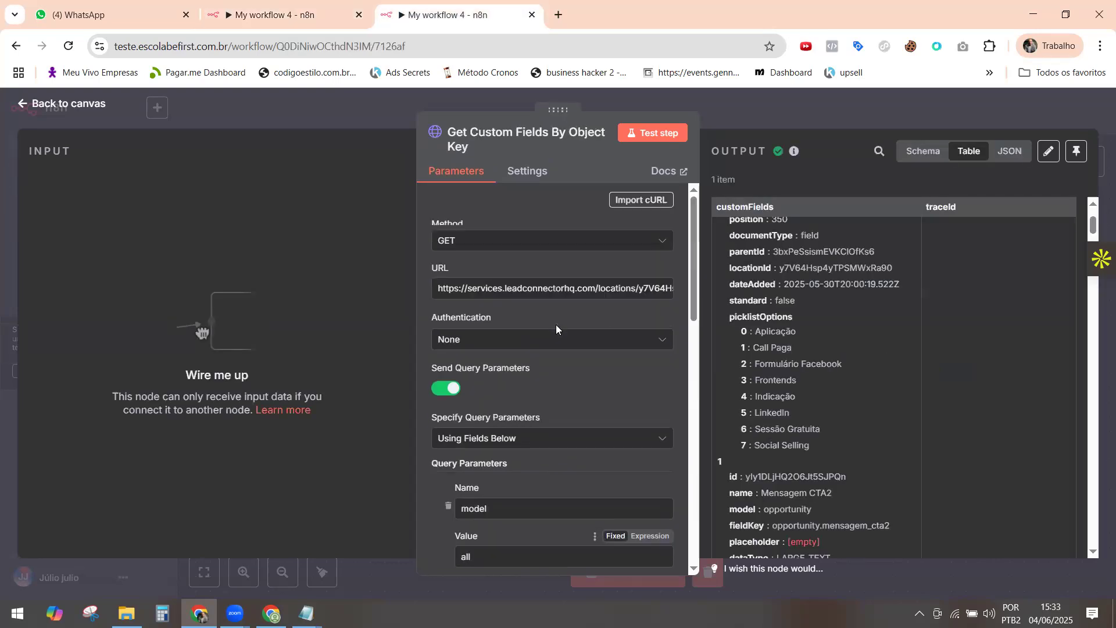
{"action": "left_click", "coordinate": [664, 304]}
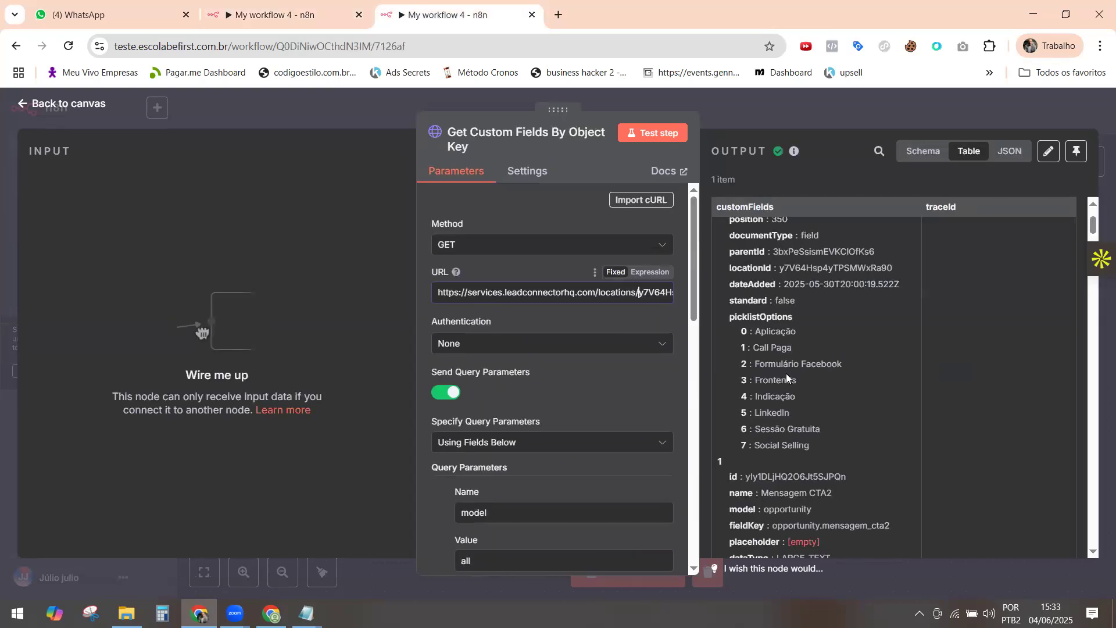
{"action": "key", "text": "shift+Right"}
{"action": "key", "text": "shift+Right"}
{"action": "key", "text": "shift+Right"}
{"action": "key", "text": "shift+Right"}
{"action": "key", "text": "shift+Right"}
{"action": "key", "text": "shift+Right"}
{"action": "key", "text": "shift+Right"}
{"action": "key", "text": "shift+Right"}
{"action": "key", "text": "shift+Right"}
{"action": "key", "text": "shift+Right"}
{"action": "key", "text": "shift+Right"}
{"action": "key", "text": "shift+Right"}
{"action": "key", "text": "shift+Right"}
{"action": "key", "text": "shift+Right"}
{"action": "key", "text": "shift+Right"}
{"action": "key", "text": "shift+Right"}
{"action": "key", "text": "shift+Right"}
{"action": "key", "text": "shift+Right"}
{"action": "key", "text": "shift+Right"}
{"action": "key", "text": "shift+Right"}
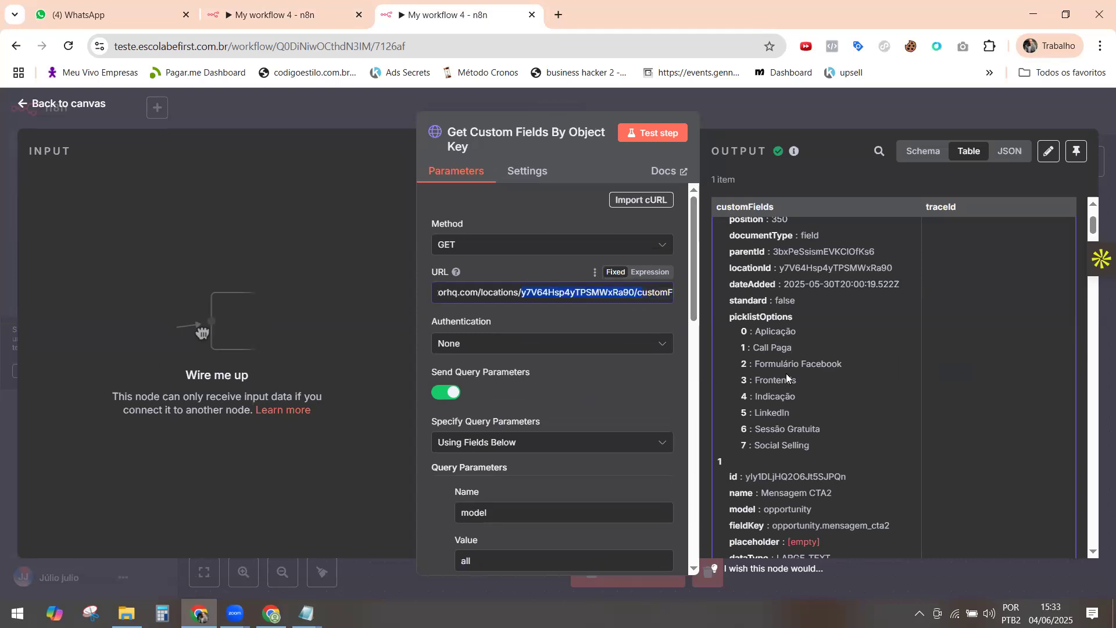
{"action": "key", "text": "ctrl+shift+Tab"}
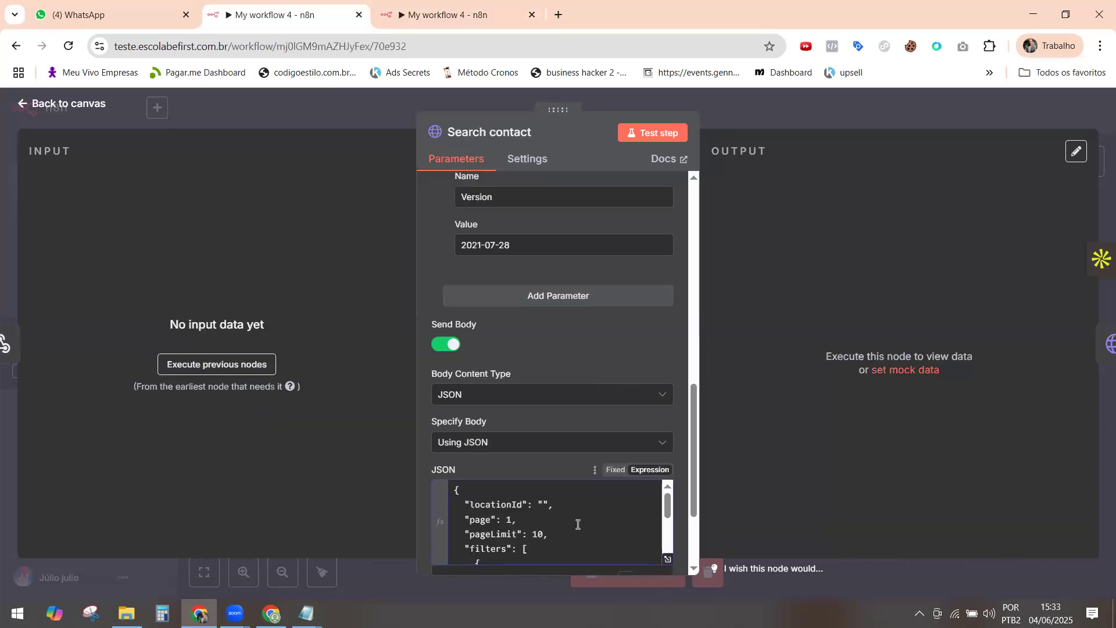
{"action": "key", "text": "ctrl+v"}
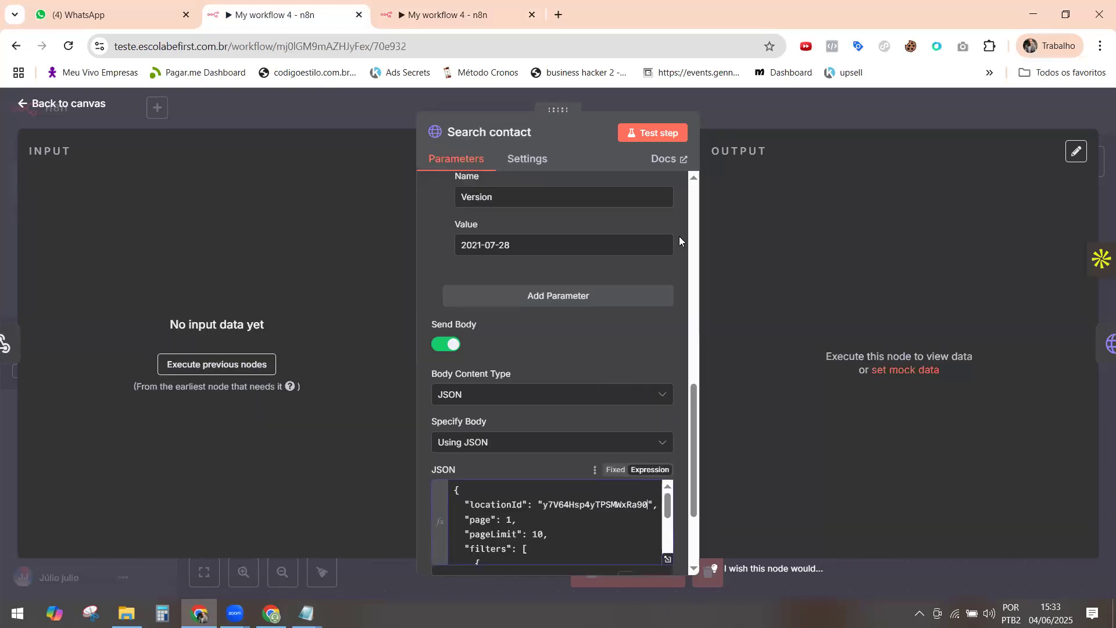
{"action": "left_click", "coordinate": [24, 107]}
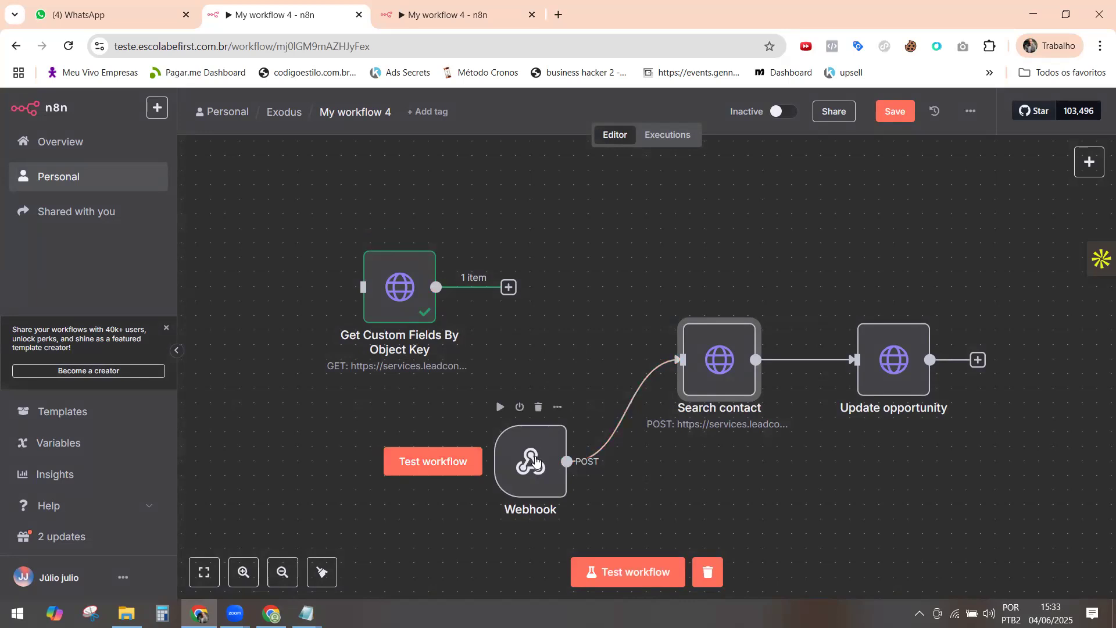
Open the Webhook node and copy the sample webhook payload from the JSON webhook file in Notepad.
{"action": "left_click", "coordinate": [535, 461]}
{"action": "double_click", "coordinate": [535, 461]}
{"action": "left_click", "coordinate": [306, 614]}
{"action": "left_click", "coordinate": [270, 548]}
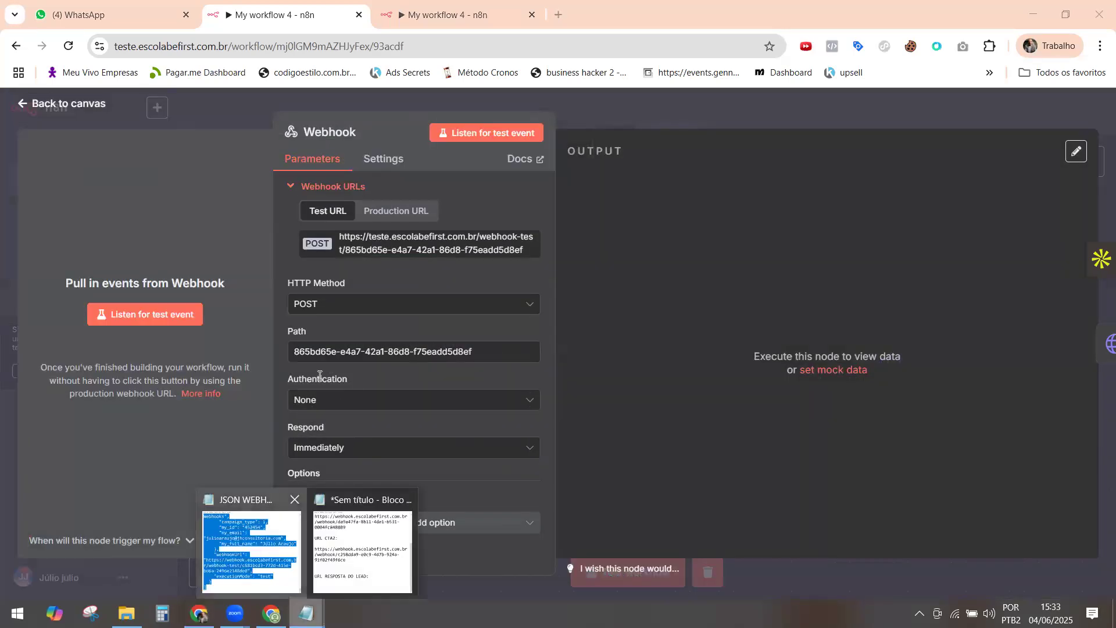
{"action": "right_click", "coordinate": [320, 375]}
{"action": "left_click", "coordinate": [347, 417]}
{"action": "left_click", "coordinate": [306, 613]}
{"action": "left_click", "coordinate": [369, 565]}
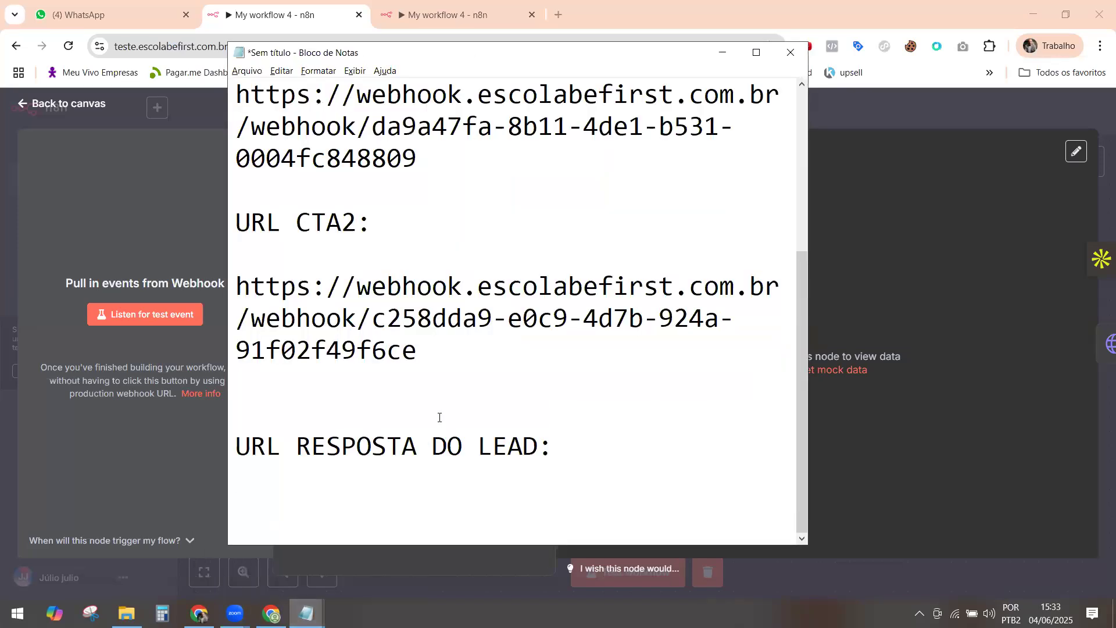
{"action": "left_click", "coordinate": [199, 614]}
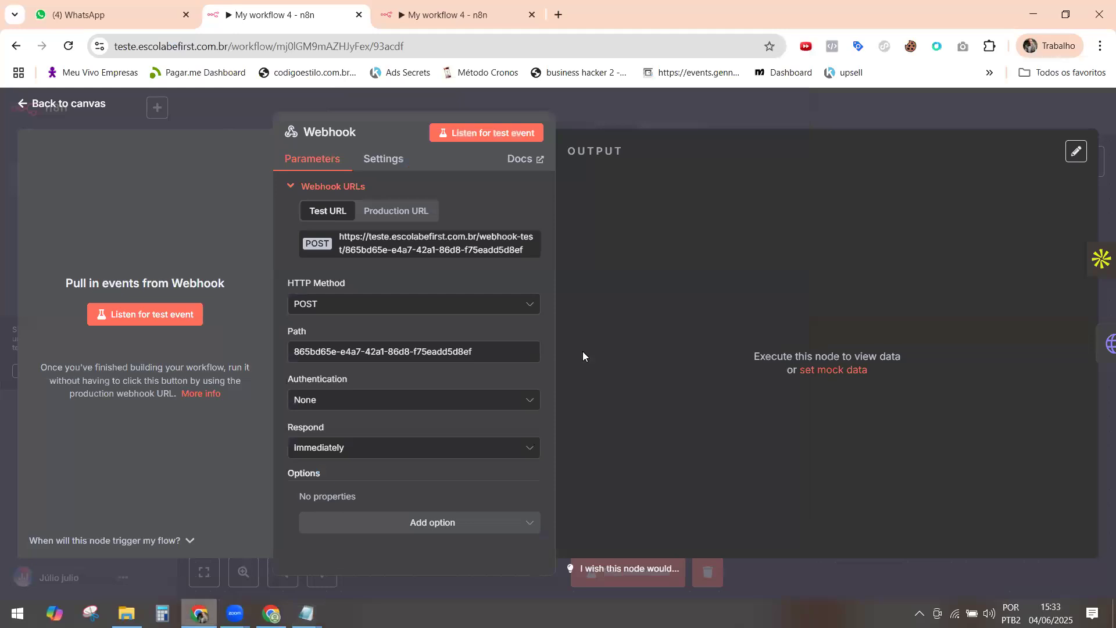
Set the copied payload as the Webhook node's mock output, save it, and return to the canvas.
{"action": "left_click", "coordinate": [802, 371]}
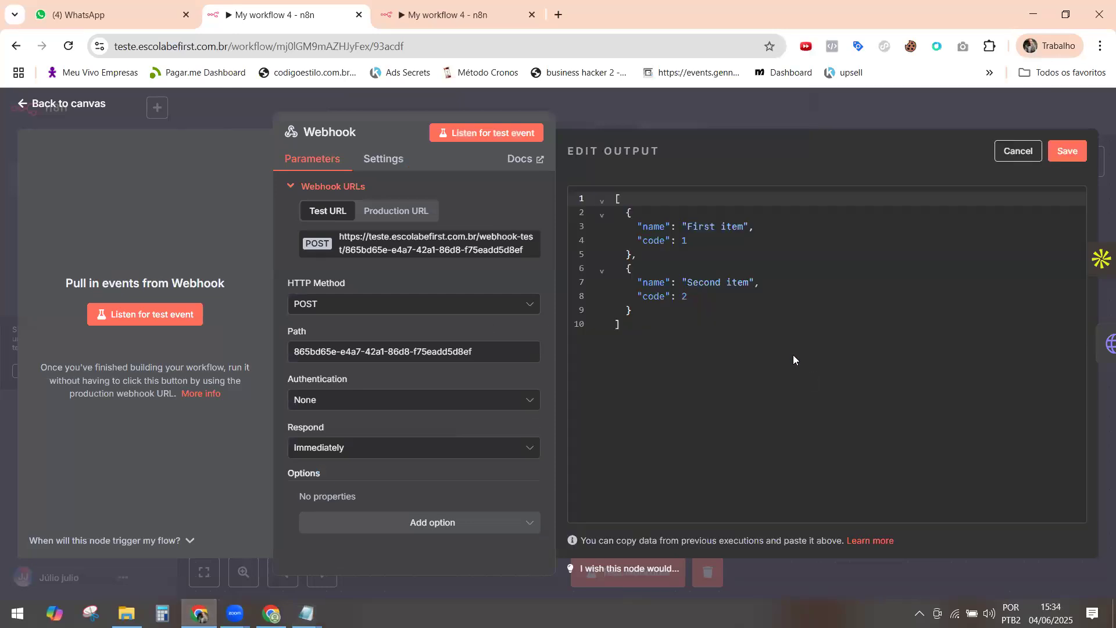
{"action": "key", "text": "ctrl+a"}
{"action": "left_click", "coordinate": [739, 328]}
{"action": "left_click", "coordinate": [692, 293]}
{"action": "key", "text": "ctrl+a"}
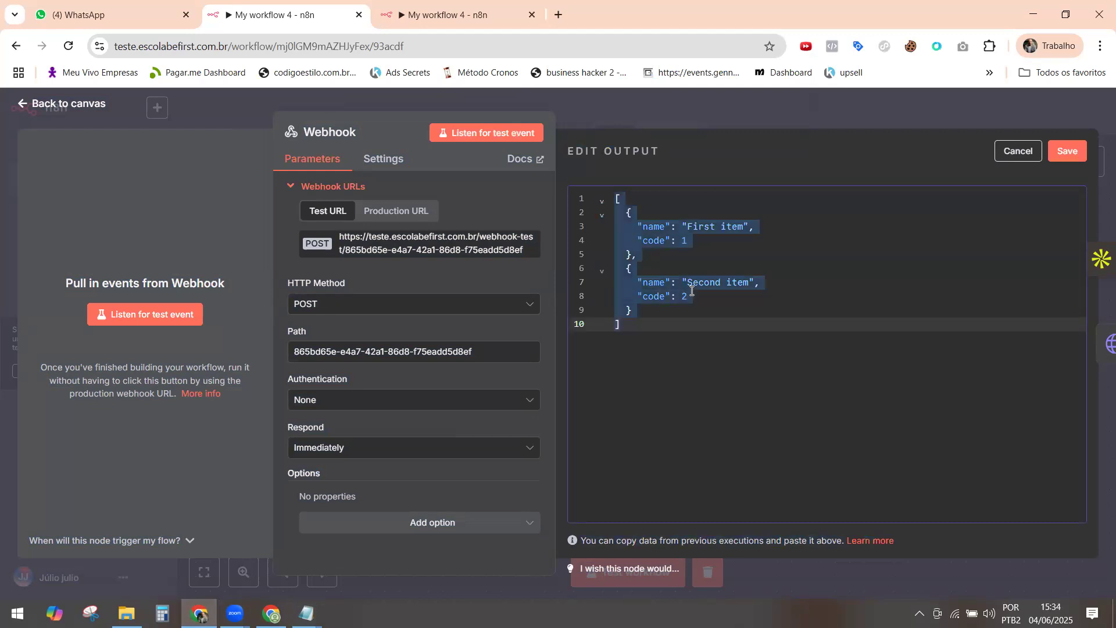
{"action": "key", "text": "ctrl+v"}
{"action": "left_click", "coordinate": [1067, 151]}
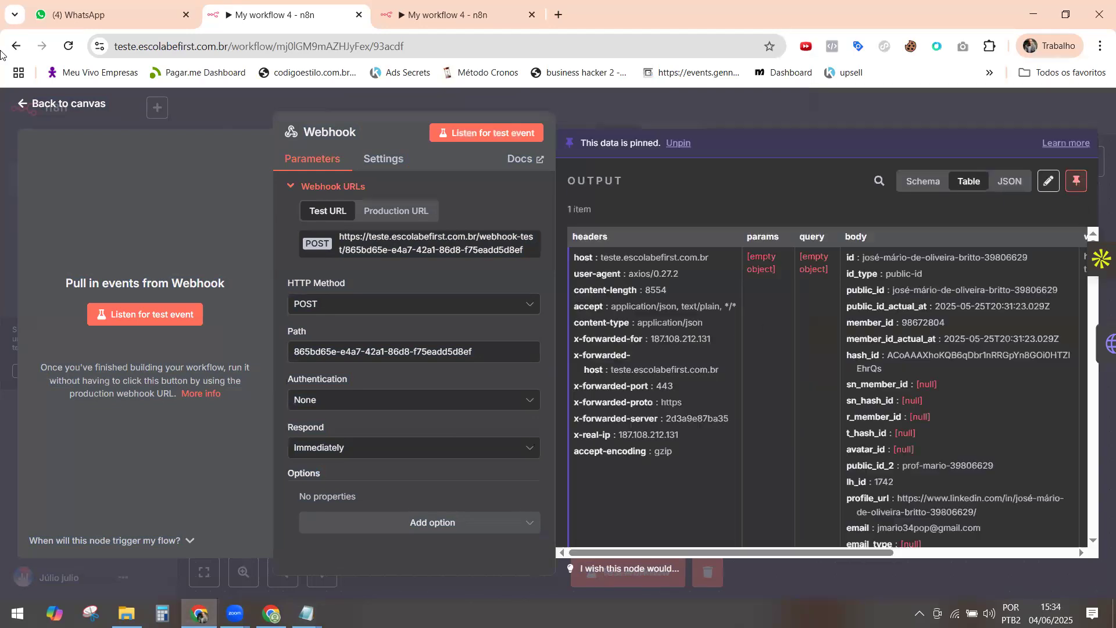
{"action": "left_click", "coordinate": [26, 104]}
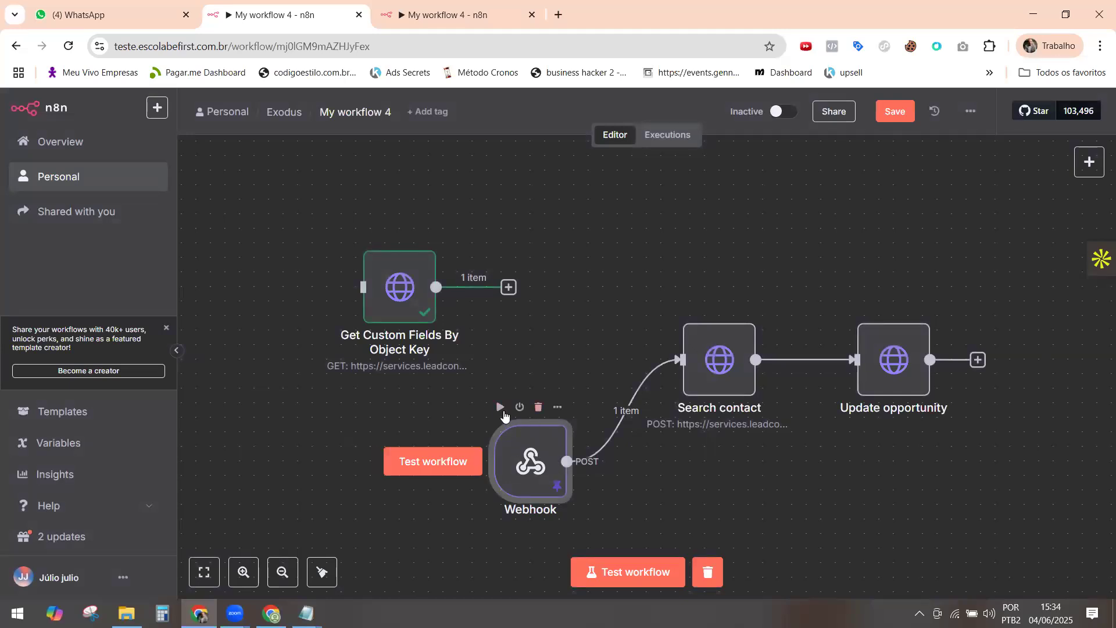
Run the Webhook node and the Search contact node individually with the pinned data.
{"action": "left_click", "coordinate": [500, 408]}
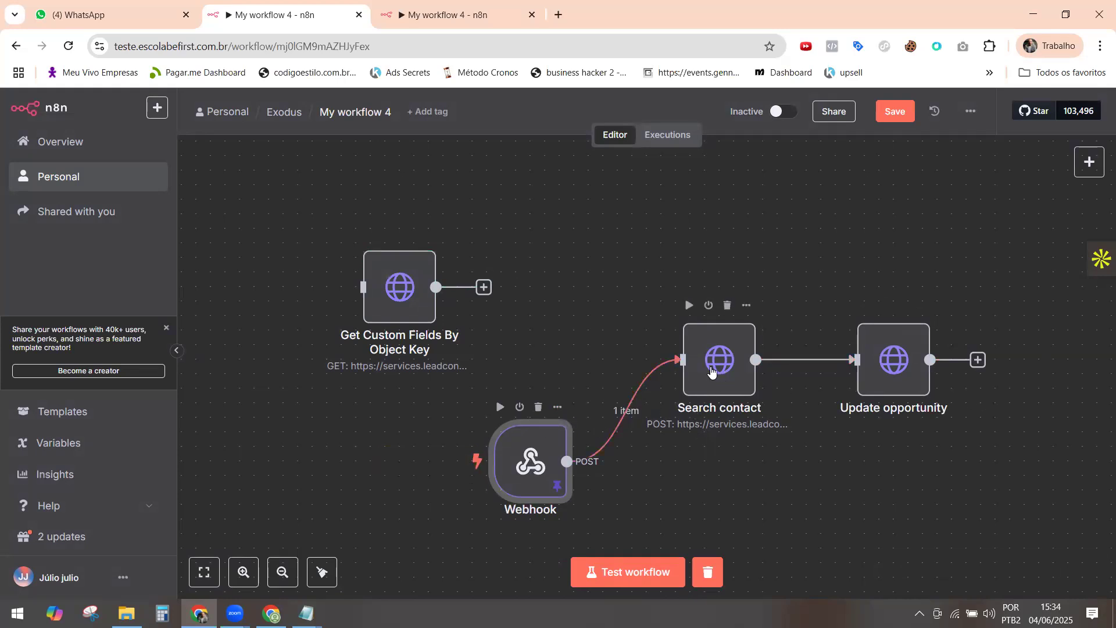
{"action": "left_click", "coordinate": [689, 305]}
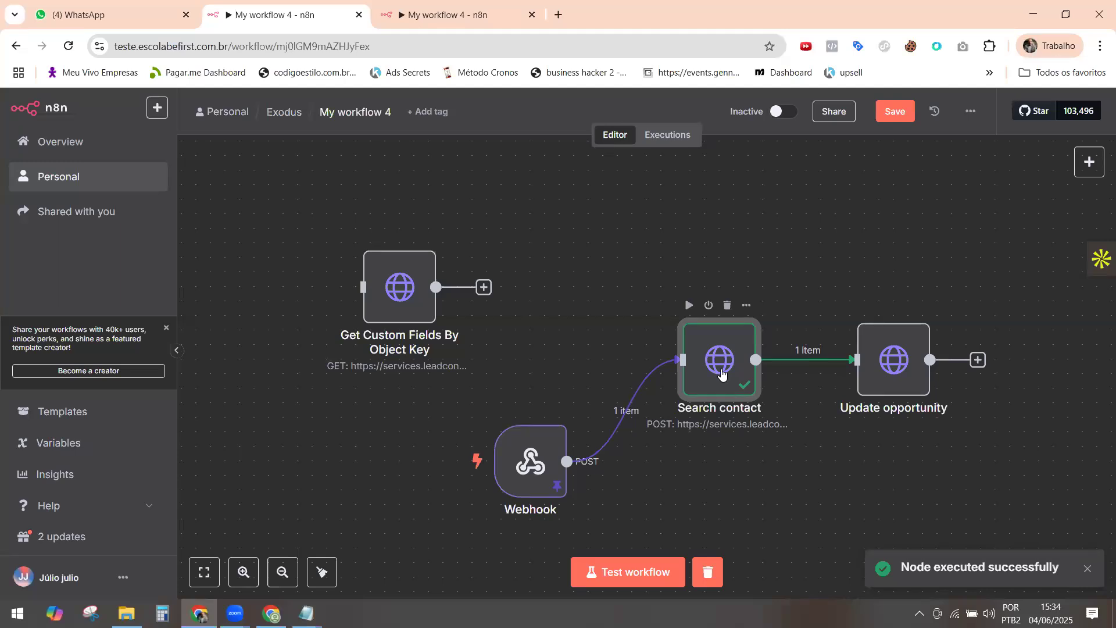
Open the JSON body of the Update opportunity node in the expanded expression editor.
{"action": "left_click", "coordinate": [893, 346]}
{"action": "double_click", "coordinate": [894, 346]}
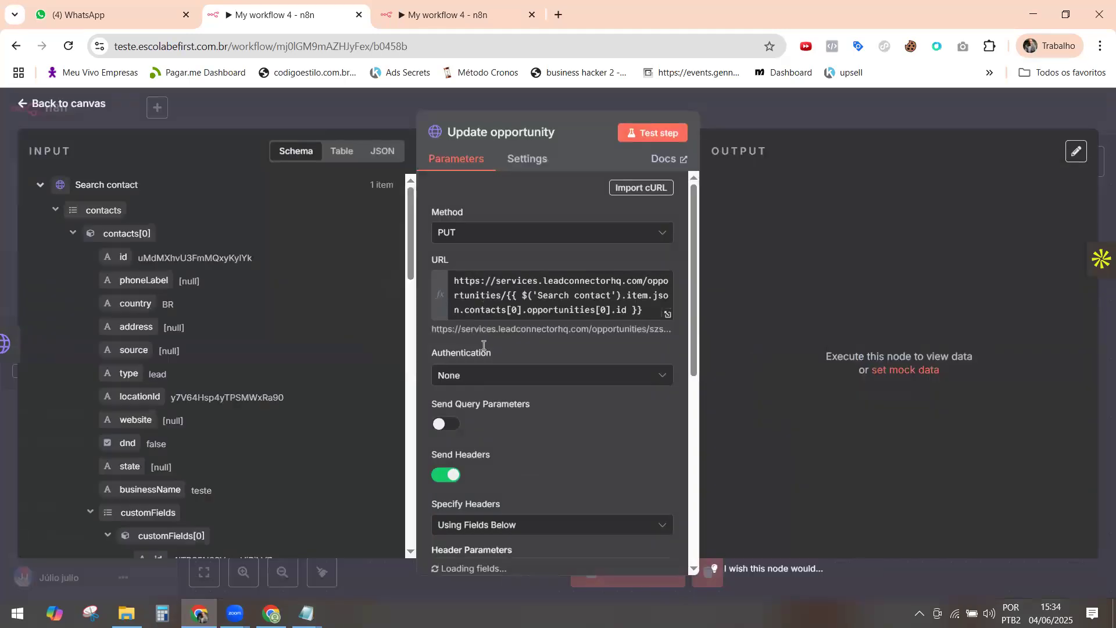
{"action": "scroll", "coordinate": [578, 445], "scroll_direction": "down", "scroll_amount": 5}
{"action": "scroll", "coordinate": [578, 446], "scroll_direction": "down", "scroll_amount": 5}
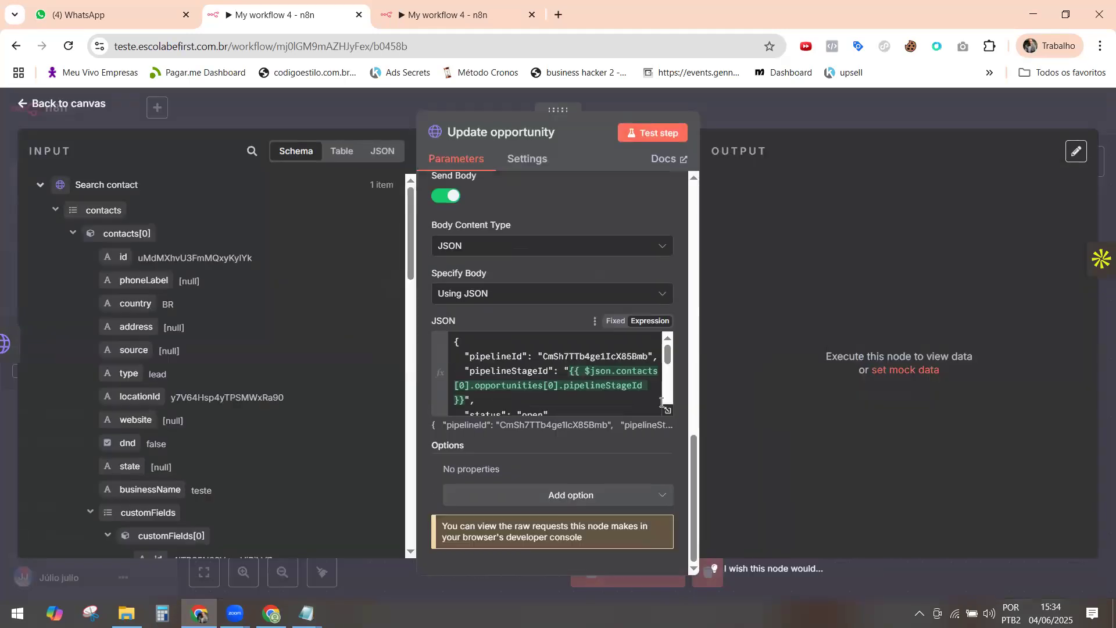
{"action": "left_click", "coordinate": [668, 412]}
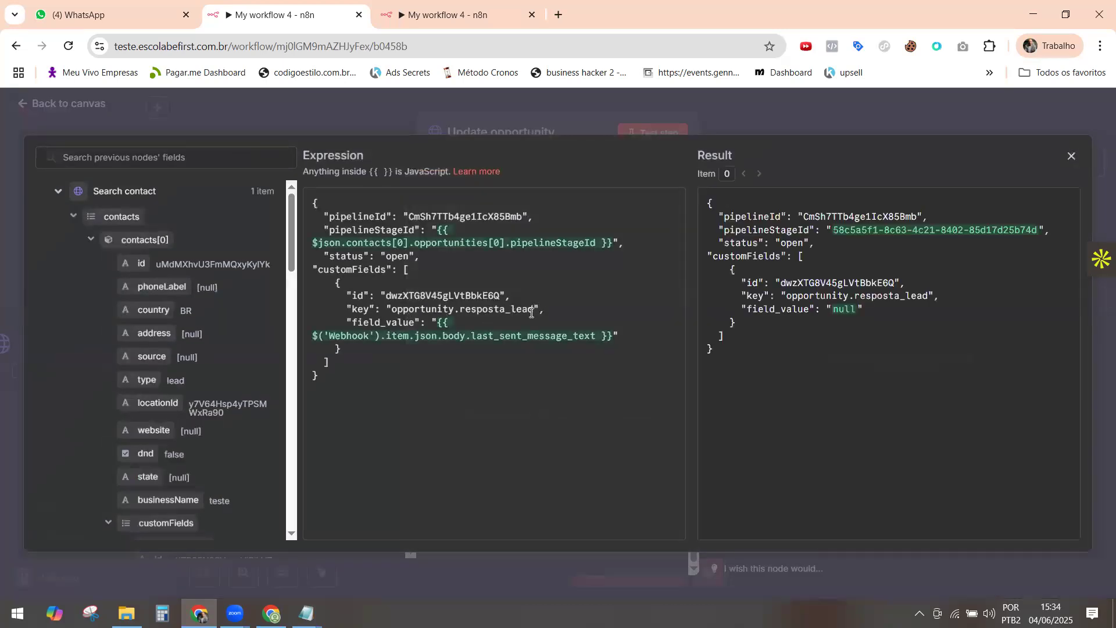
In the other workflow's Get Custom Fields By Object Key output, copy the id of the Resposta Lead custom field.
{"action": "left_click", "coordinate": [442, 15]}
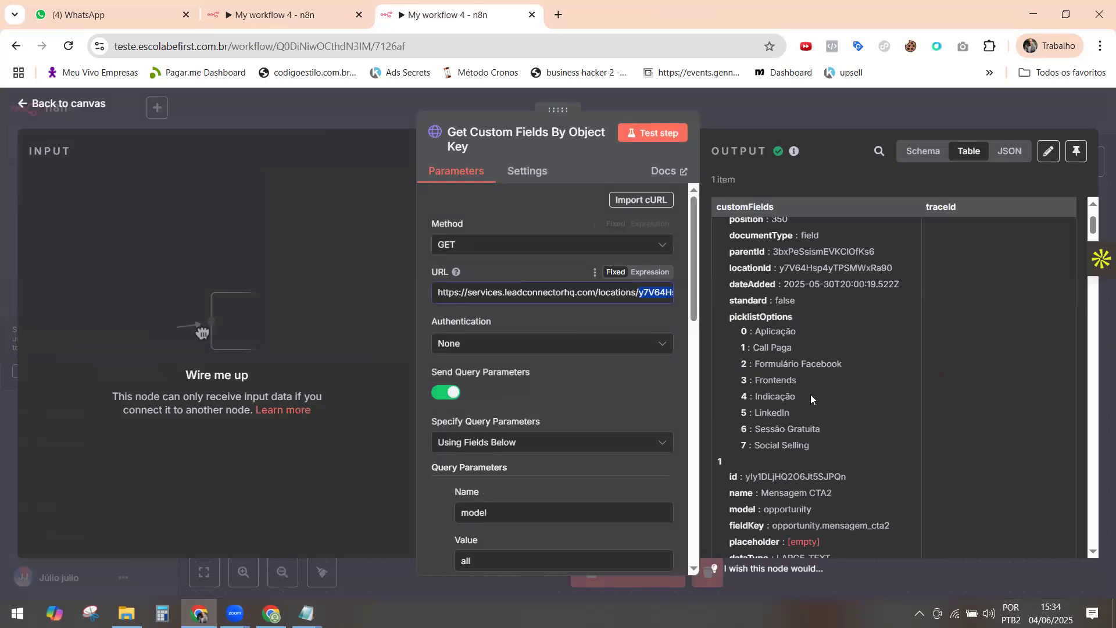
{"action": "scroll", "coordinate": [785, 282], "scroll_direction": "down", "scroll_amount": 5}
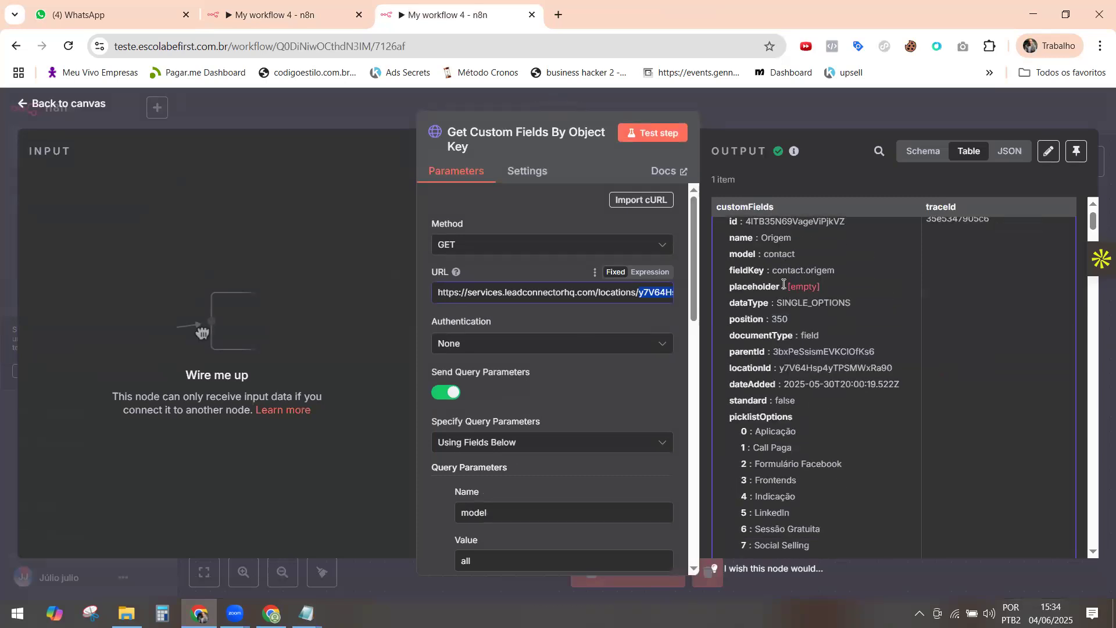
{"action": "scroll", "coordinate": [800, 279], "scroll_direction": "down", "scroll_amount": 6}
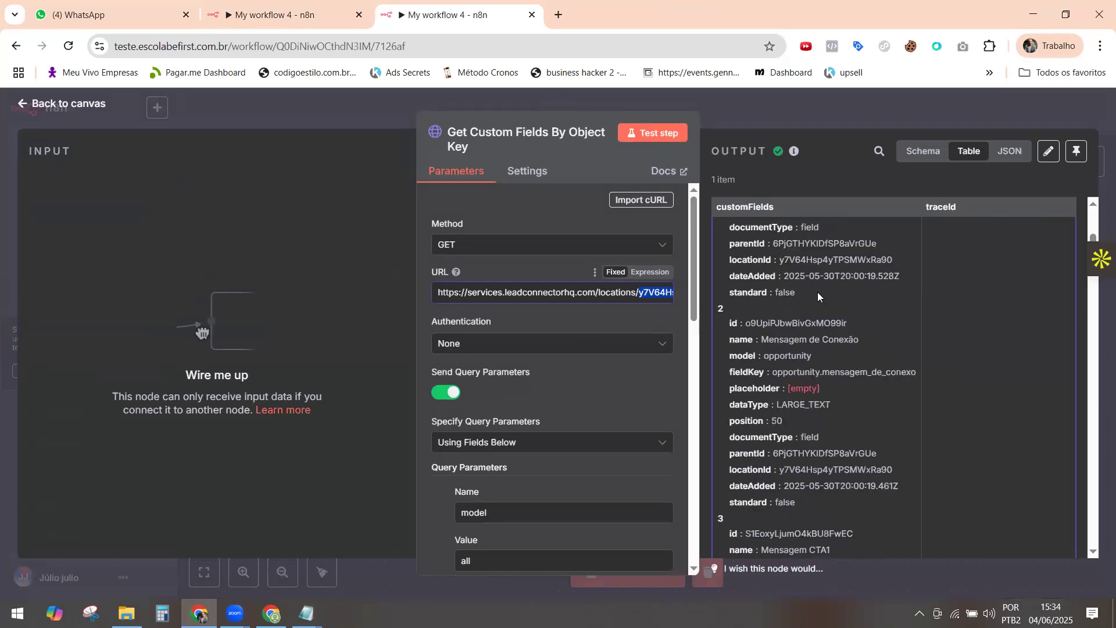
{"action": "scroll", "coordinate": [828, 318], "scroll_direction": "down", "scroll_amount": 2}
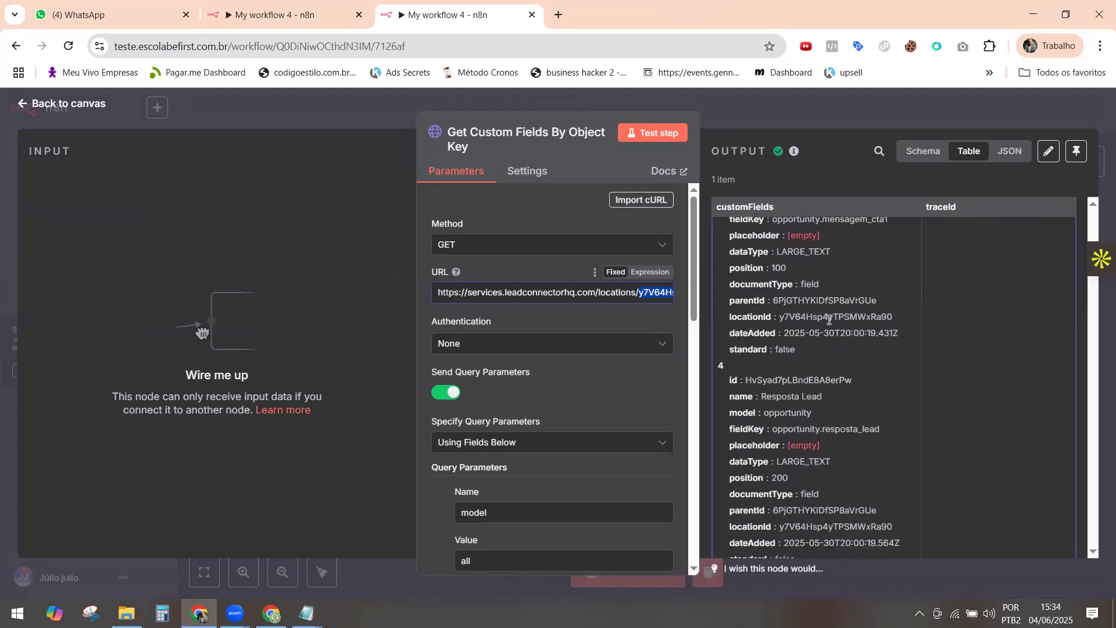
{"action": "left_click_drag", "start_coordinate": [749, 381], "coordinate": [854, 391]}
{"action": "key", "text": "ctrl+c"}
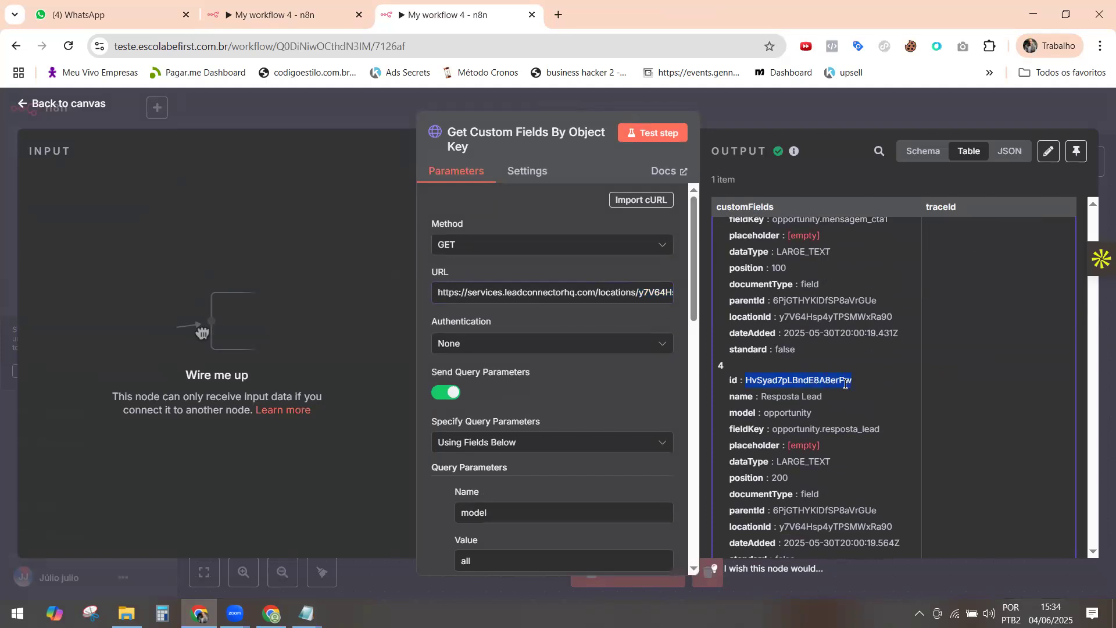
Replace the custom field id in the Update opportunity JSON body with HvSyad7pLBndE8A8erPw and return to the canvas.
{"action": "left_click", "coordinate": [269, 18]}
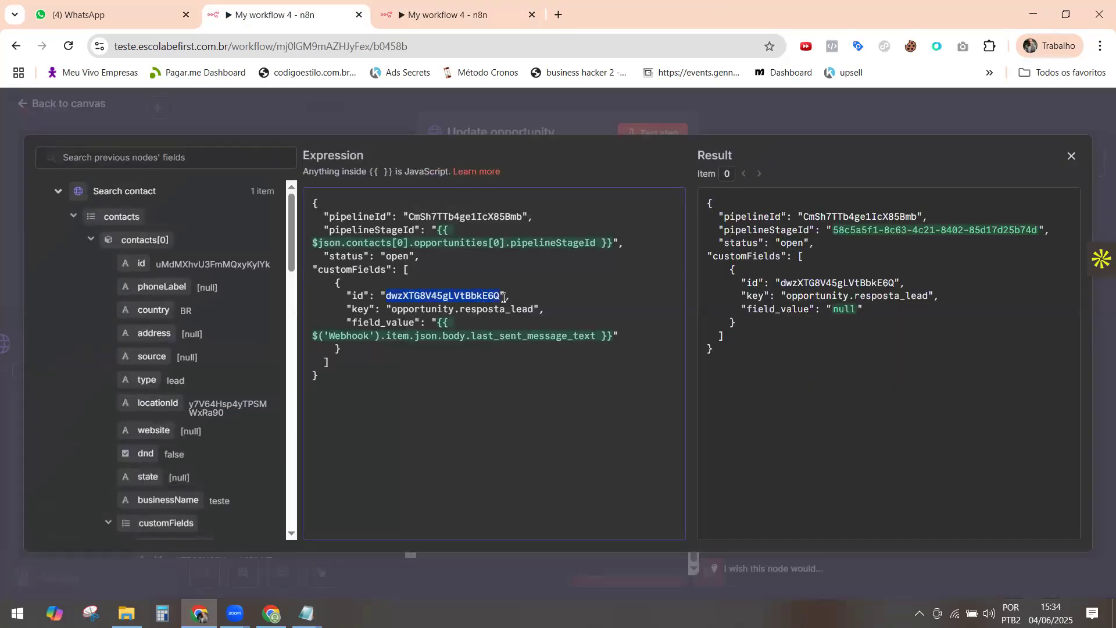
{"action": "left_click", "coordinate": [387, 295]}
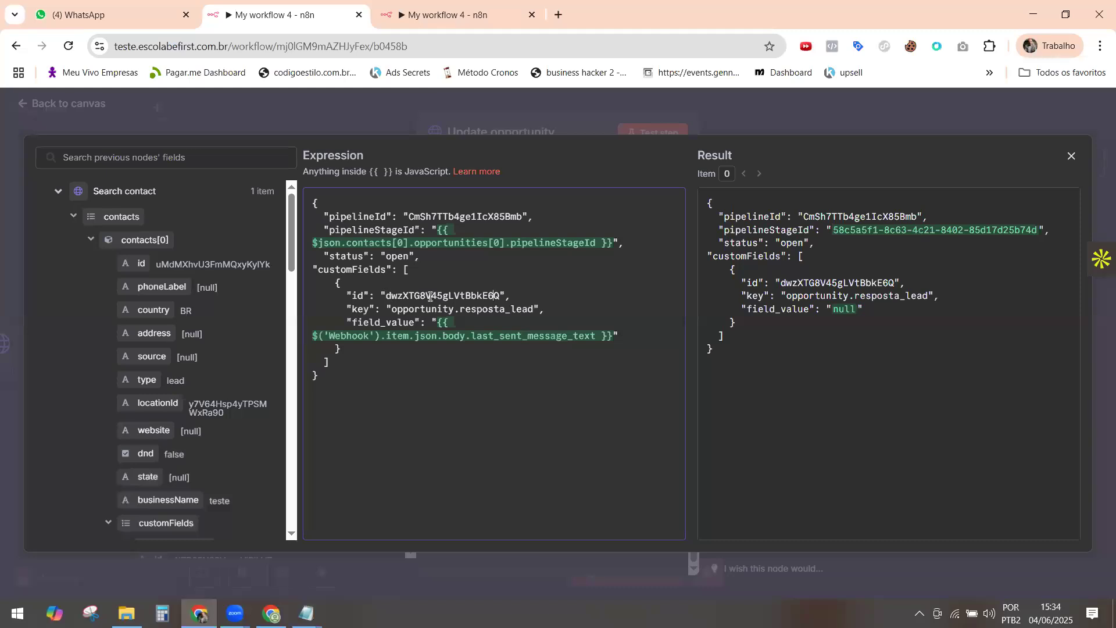
{"action": "key", "text": "ctrl+v"}
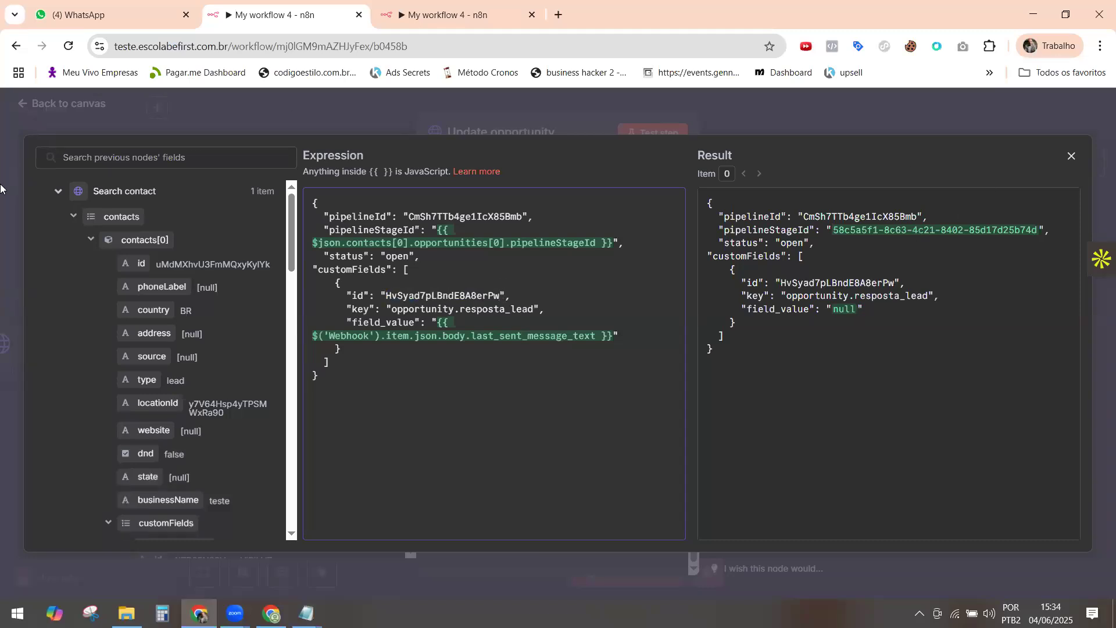
{"action": "left_click", "coordinate": [8, 196]}
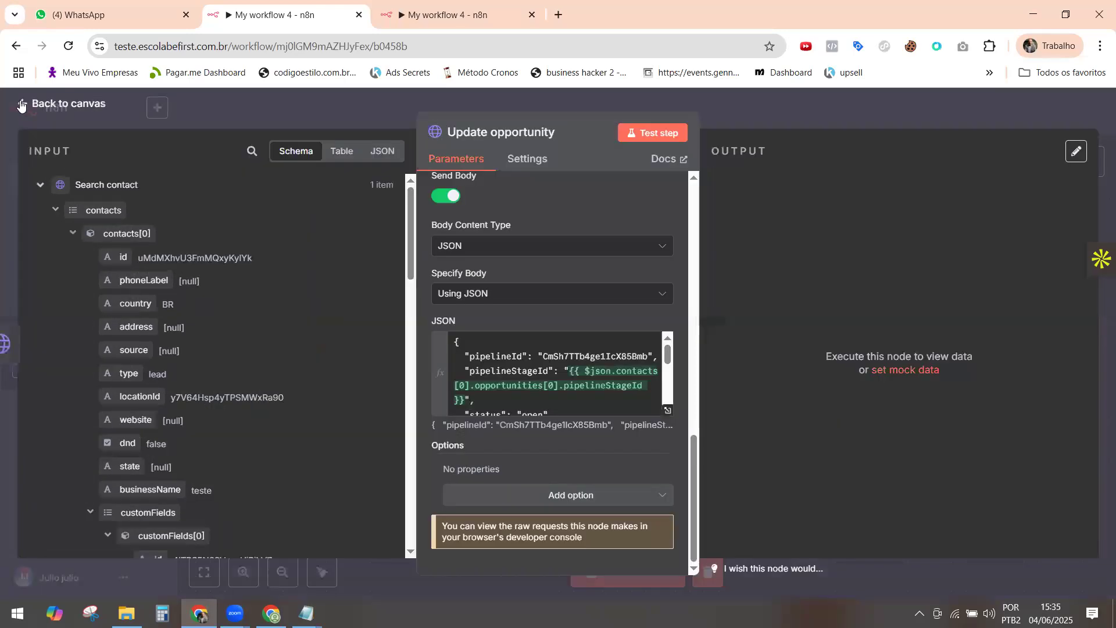
{"action": "key", "text": "Escape"}
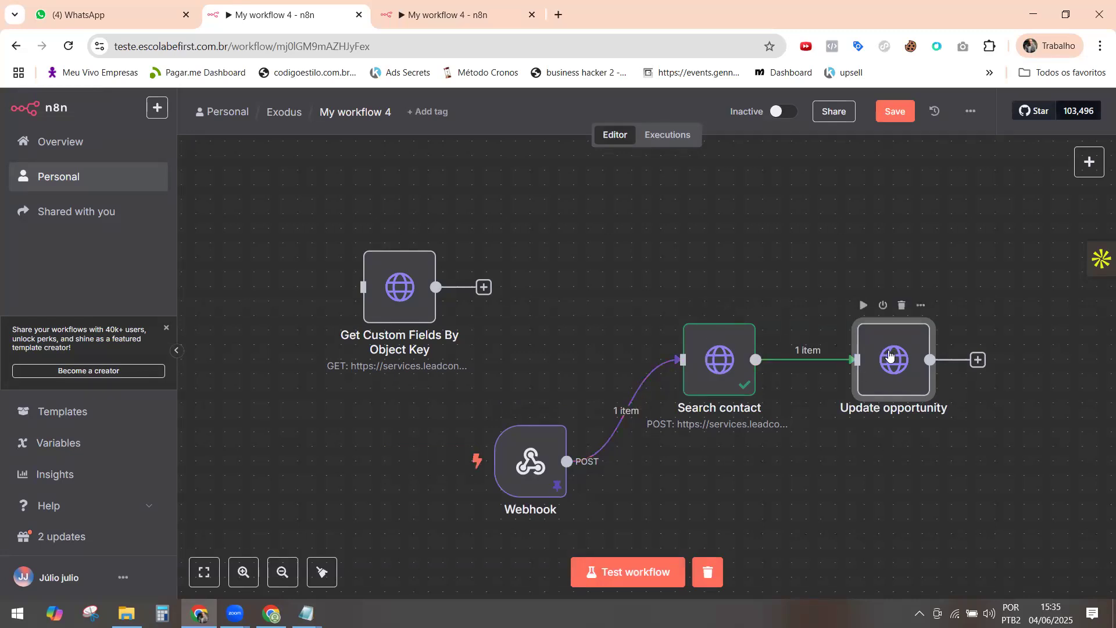
Review the Update opportunity node's parameters, and copy the opportunity's pipelineId from the Search contact node's output.
{"action": "double_click", "coordinate": [889, 356]}
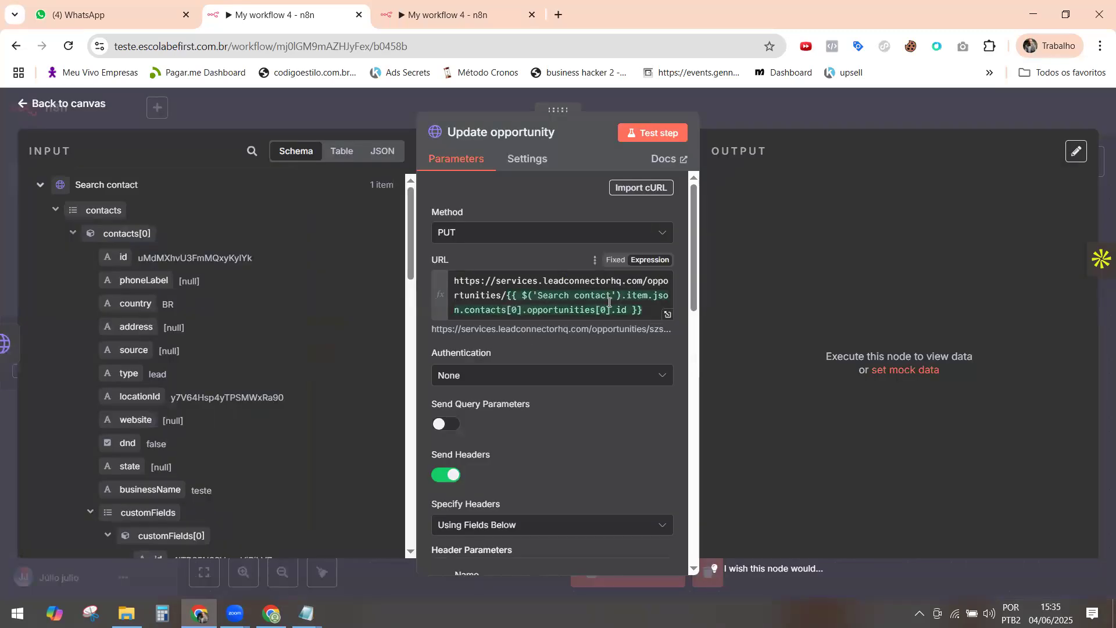
{"action": "scroll", "coordinate": [600, 430], "scroll_direction": "down", "scroll_amount": 6}
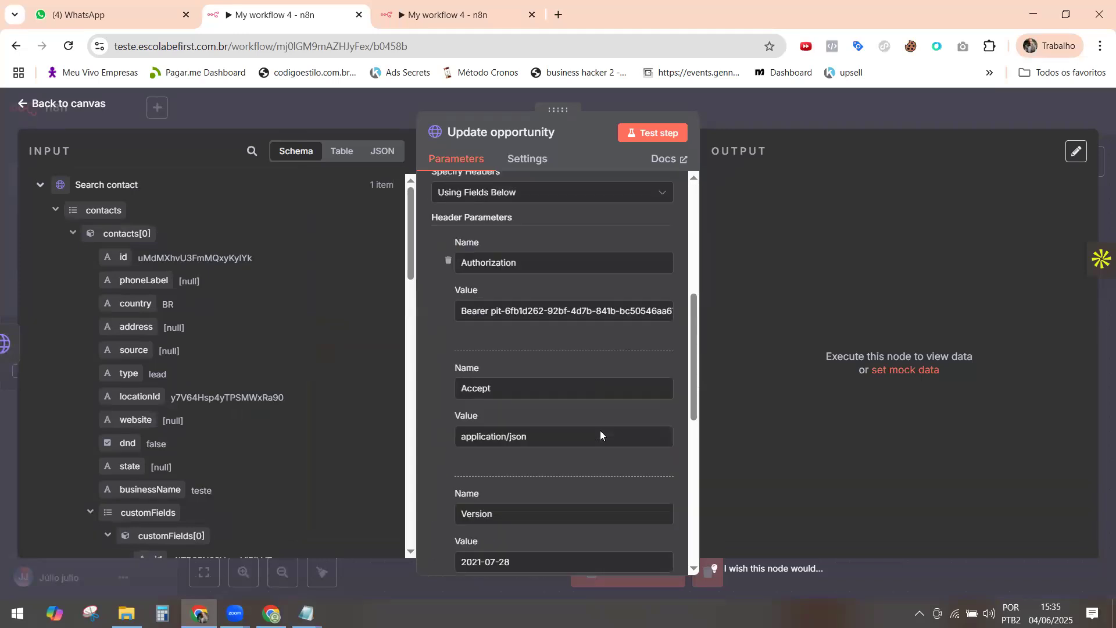
{"action": "scroll", "coordinate": [600, 430], "scroll_direction": "up", "scroll_amount": 4}
{"action": "scroll", "coordinate": [532, 436], "scroll_direction": "down", "scroll_amount": 5}
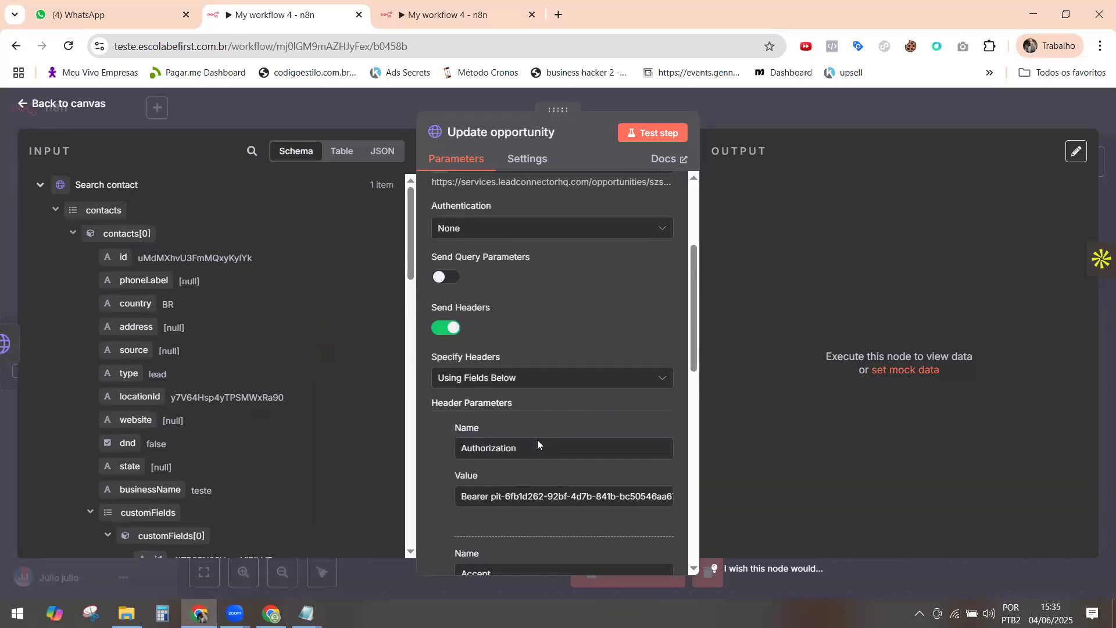
{"action": "scroll", "coordinate": [540, 454], "scroll_direction": "down", "scroll_amount": 5}
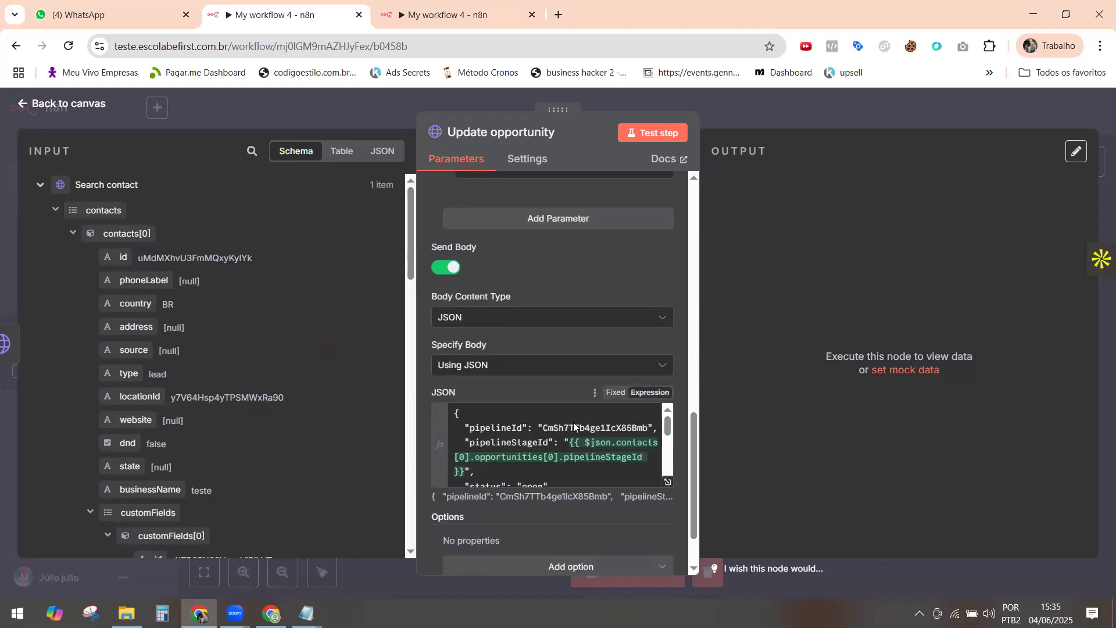
{"action": "left_click", "coordinate": [28, 343]}
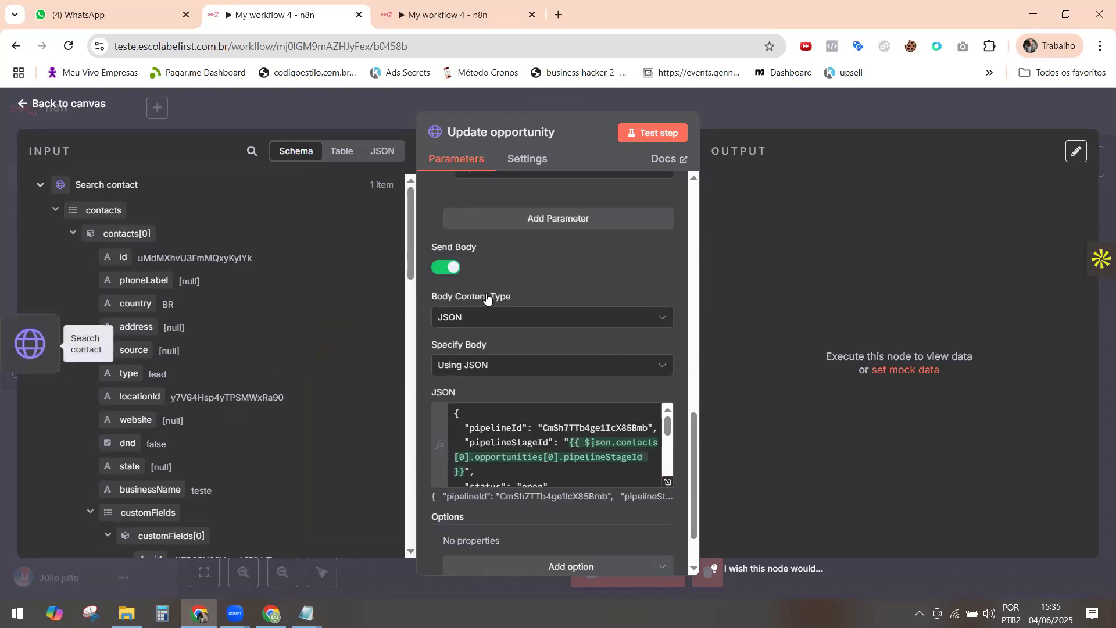
{"action": "scroll", "coordinate": [823, 381], "scroll_direction": "down", "scroll_amount": 5}
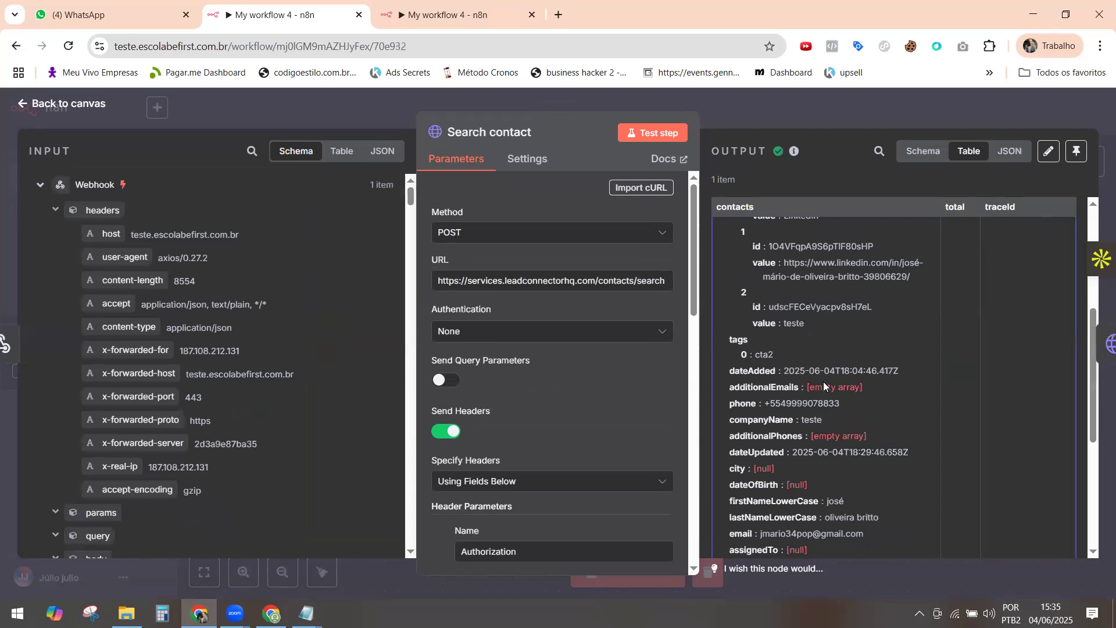
{"action": "scroll", "coordinate": [824, 381], "scroll_direction": "down", "scroll_amount": 2}
{"action": "left_click_drag", "start_coordinate": [805, 393], "coordinate": [902, 402]}
{"action": "key", "text": "ctrl+c"}
{"action": "right_click", "coordinate": [874, 396]}
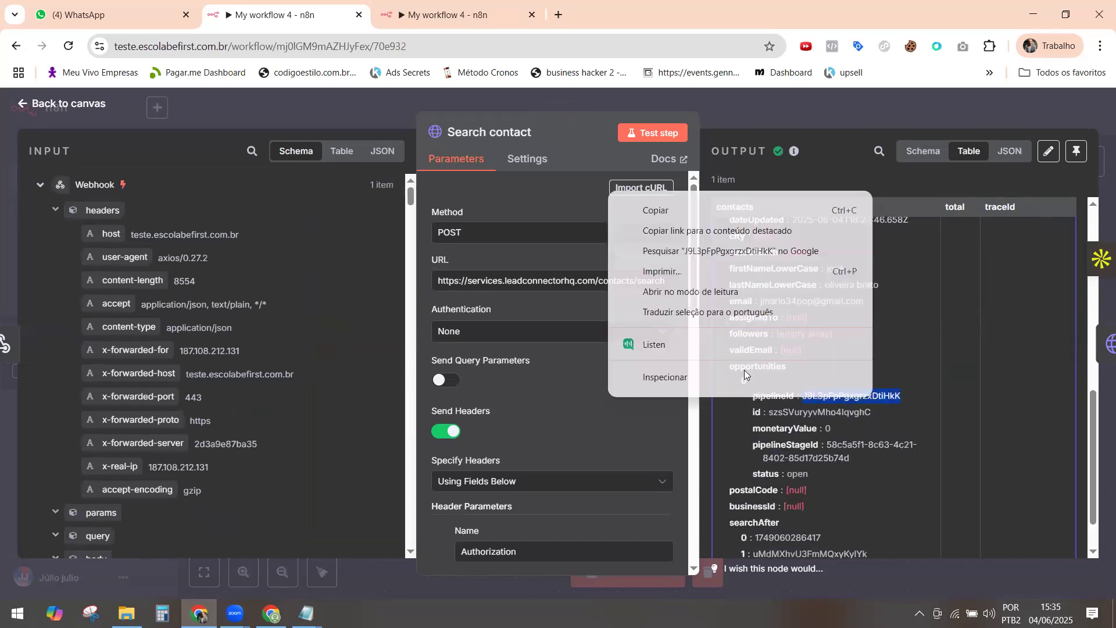
{"action": "left_click", "coordinate": [656, 210]}
{"action": "key", "text": "Escape"}
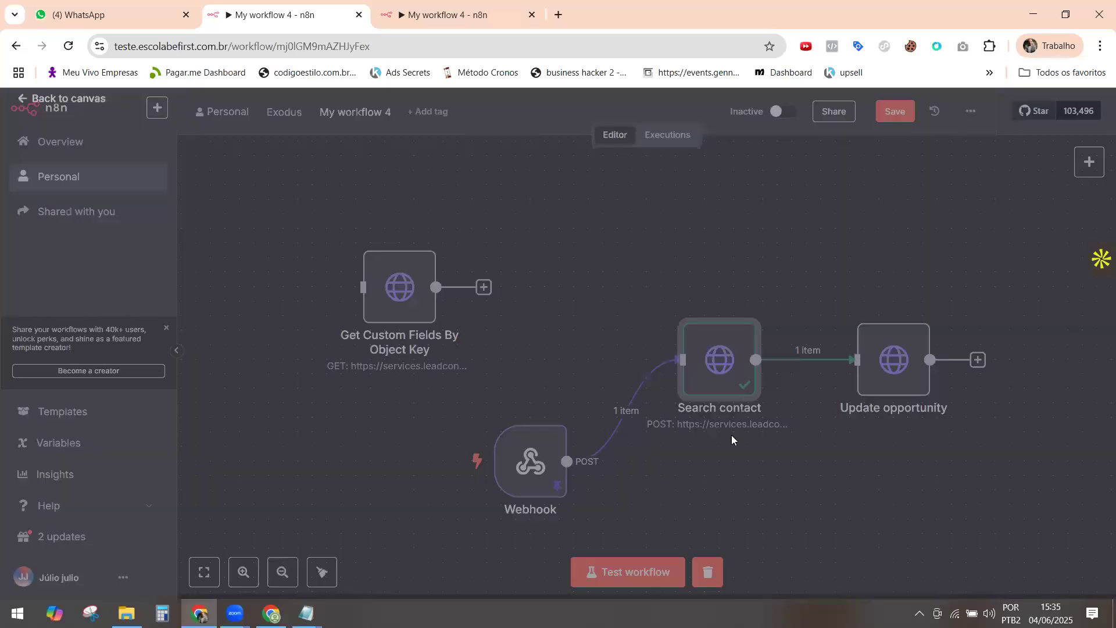
Set the pipelineId in the Update opportunity JSON body to J9L3pFpPgxgrzxDtiHkK, review the resulting body, and return to the canvas.
{"action": "double_click", "coordinate": [884, 365]}
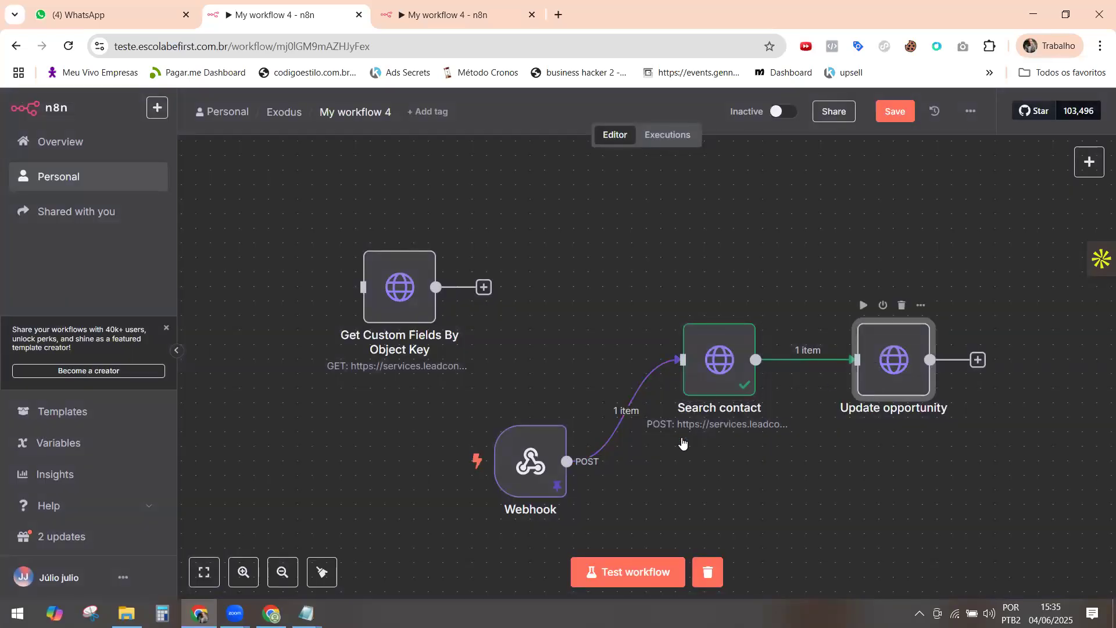
{"action": "key", "text": "Return"}
{"action": "scroll", "coordinate": [543, 410], "scroll_direction": "down", "scroll_amount": 2}
{"action": "scroll", "coordinate": [545, 417], "scroll_direction": "down", "scroll_amount": 8}
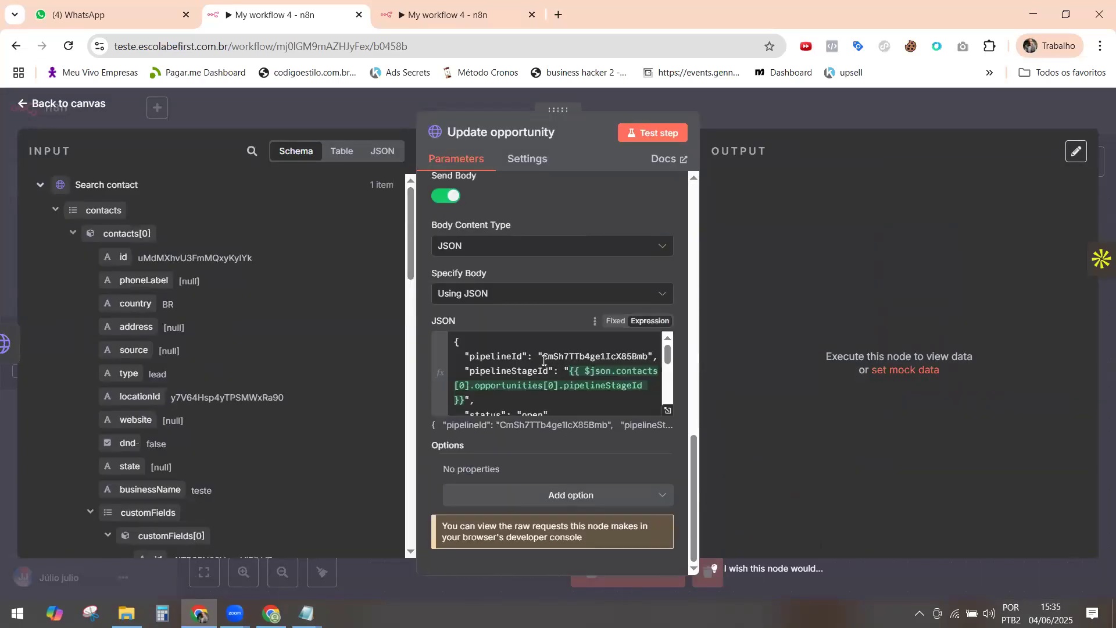
{"action": "left_click_drag", "start_coordinate": [543, 359], "coordinate": [644, 356]}
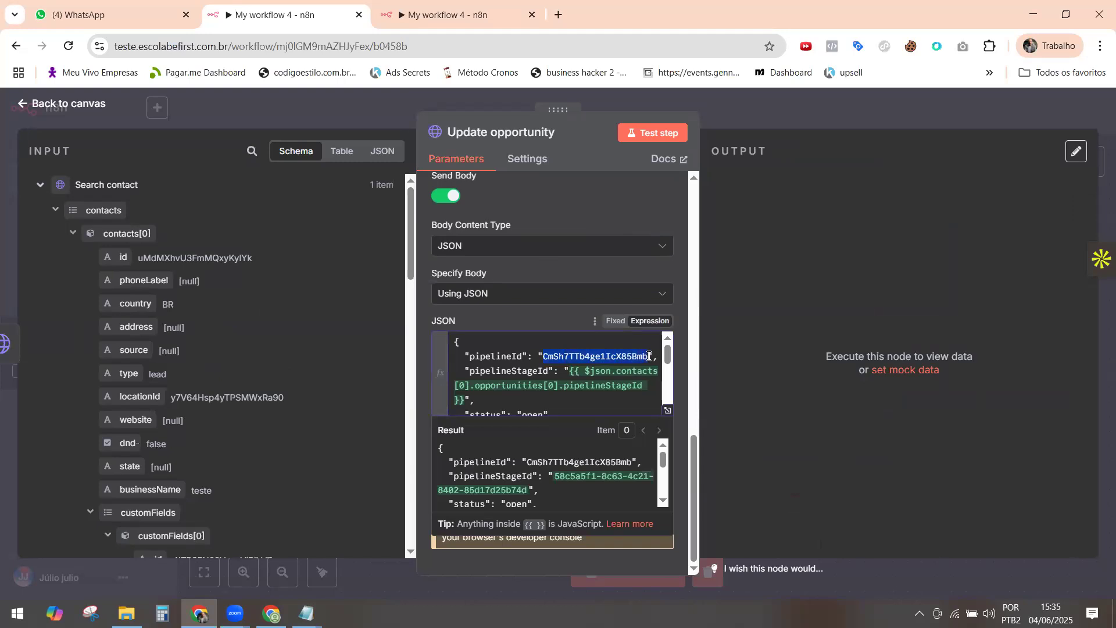
{"action": "key", "text": "ctrl+v"}
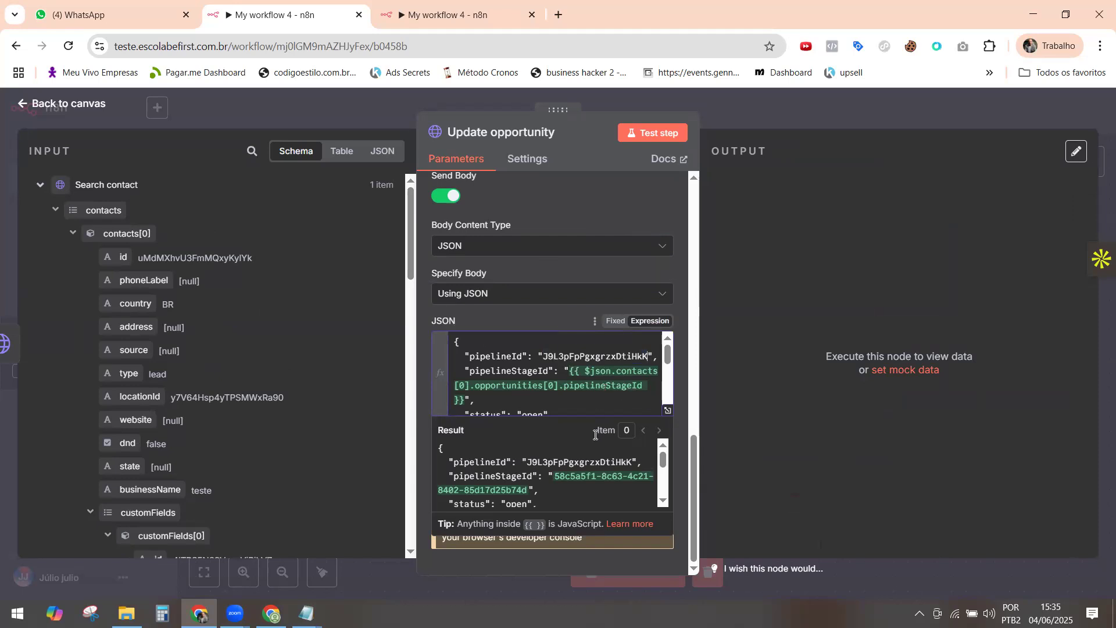
{"action": "scroll", "coordinate": [595, 435], "scroll_direction": "down", "scroll_amount": 10}
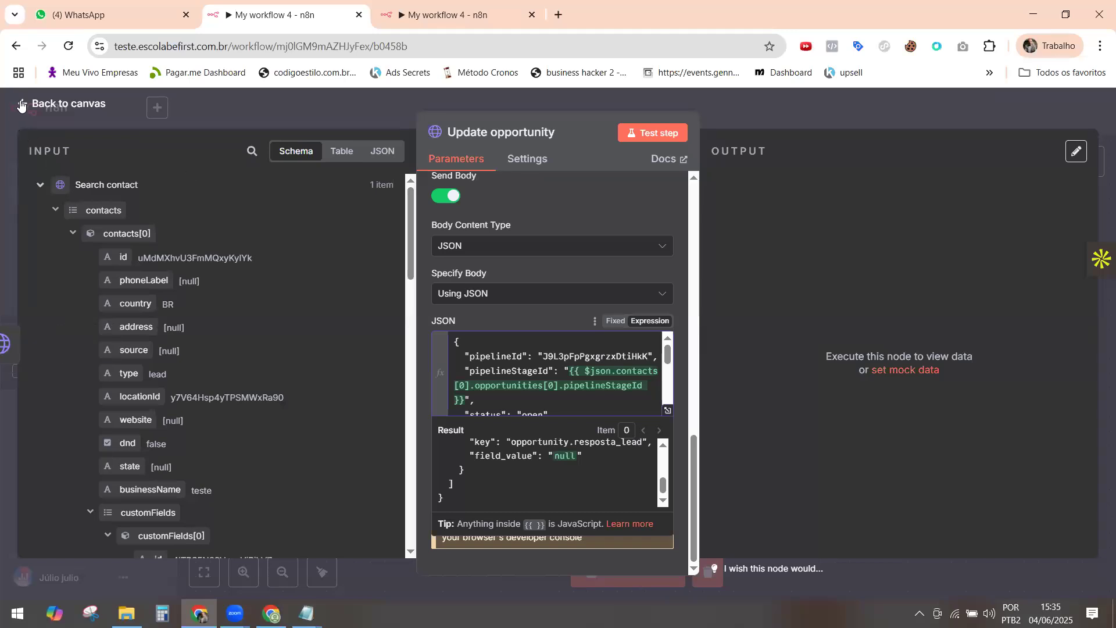
{"action": "key", "text": "Escape"}
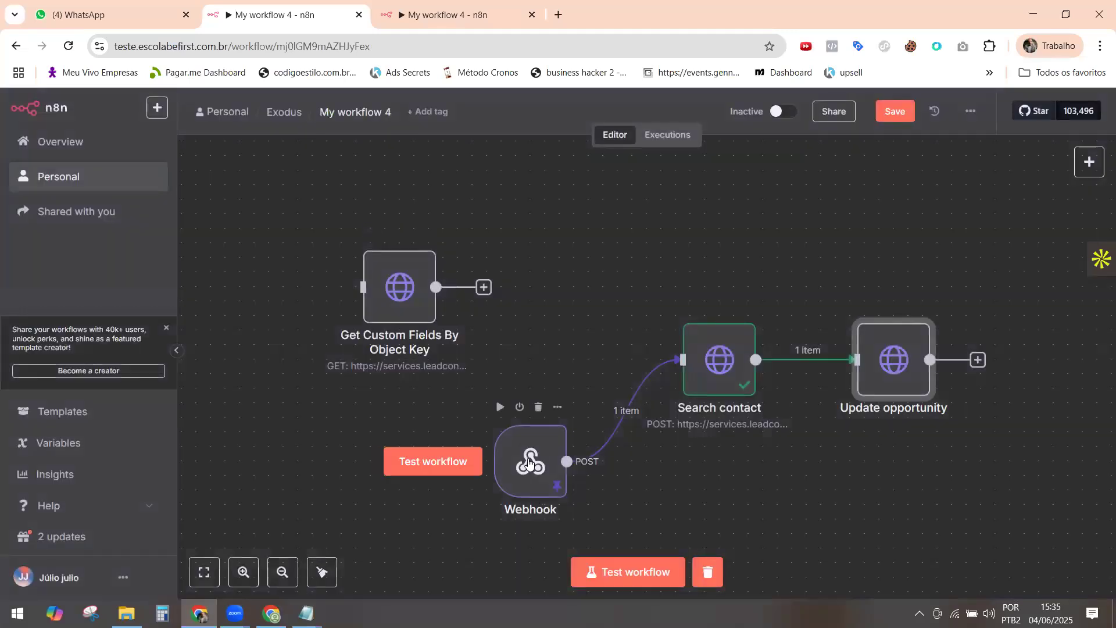
Look through the Webhook node's pinned output JSON and close it, discarding any output changes.
{"action": "double_click", "coordinate": [530, 461]}
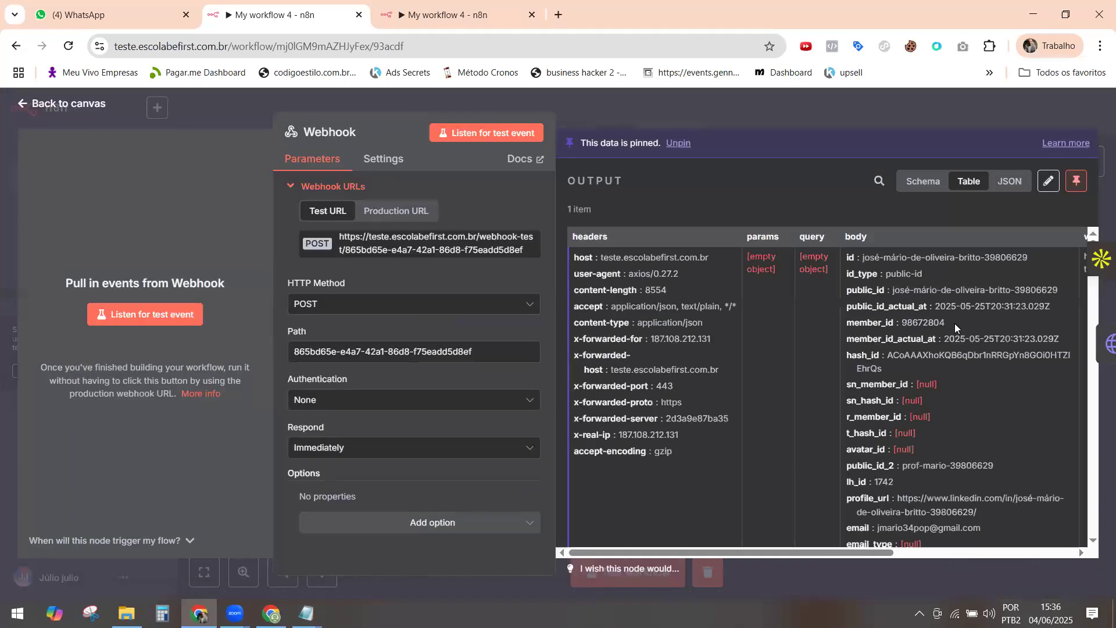
{"action": "left_click", "coordinate": [1058, 184]}
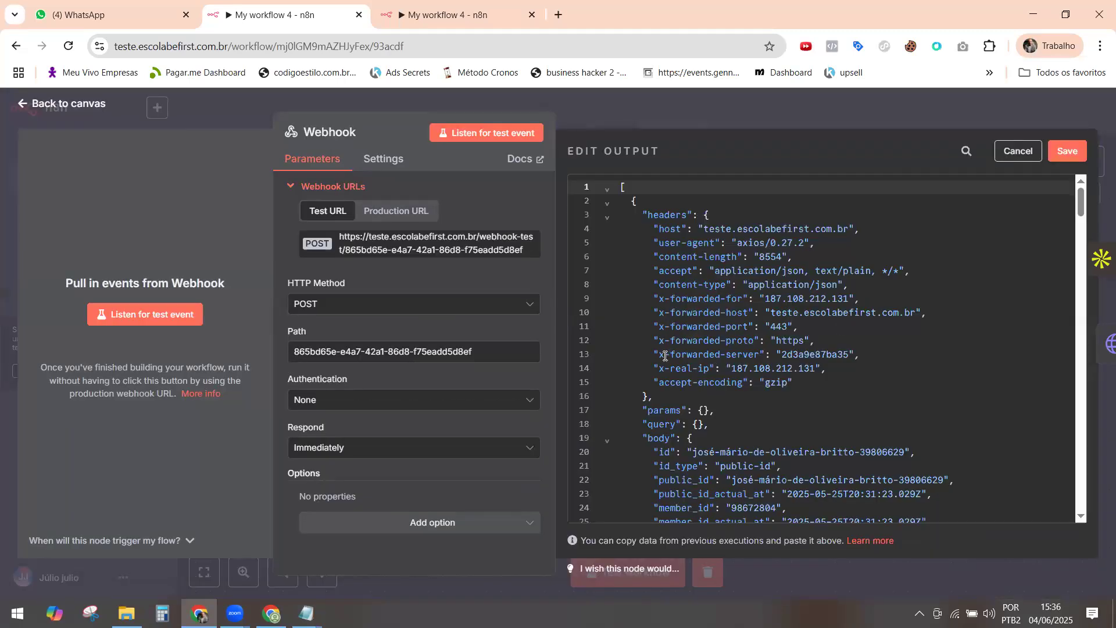
{"action": "scroll", "coordinate": [783, 379], "scroll_direction": "down", "scroll_amount": 8}
{"action": "scroll", "coordinate": [782, 379], "scroll_direction": "down", "scroll_amount": 8}
{"action": "scroll", "coordinate": [782, 379], "scroll_direction": "down", "scroll_amount": 8}
{"action": "scroll", "coordinate": [782, 379], "scroll_direction": "up", "scroll_amount": 8}
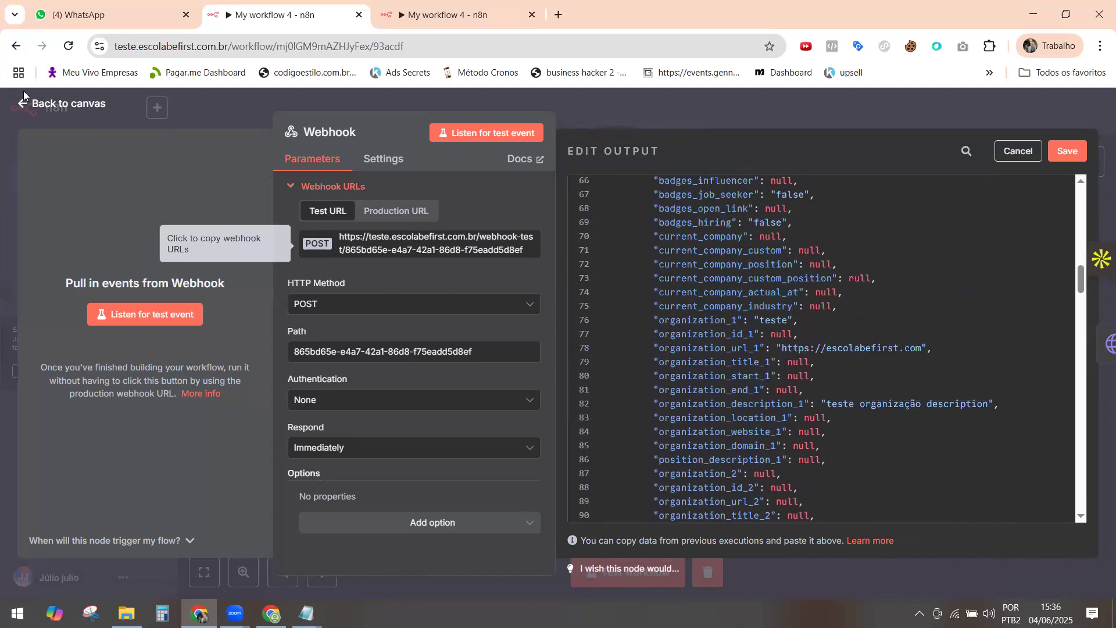
{"action": "key", "text": "Escape"}
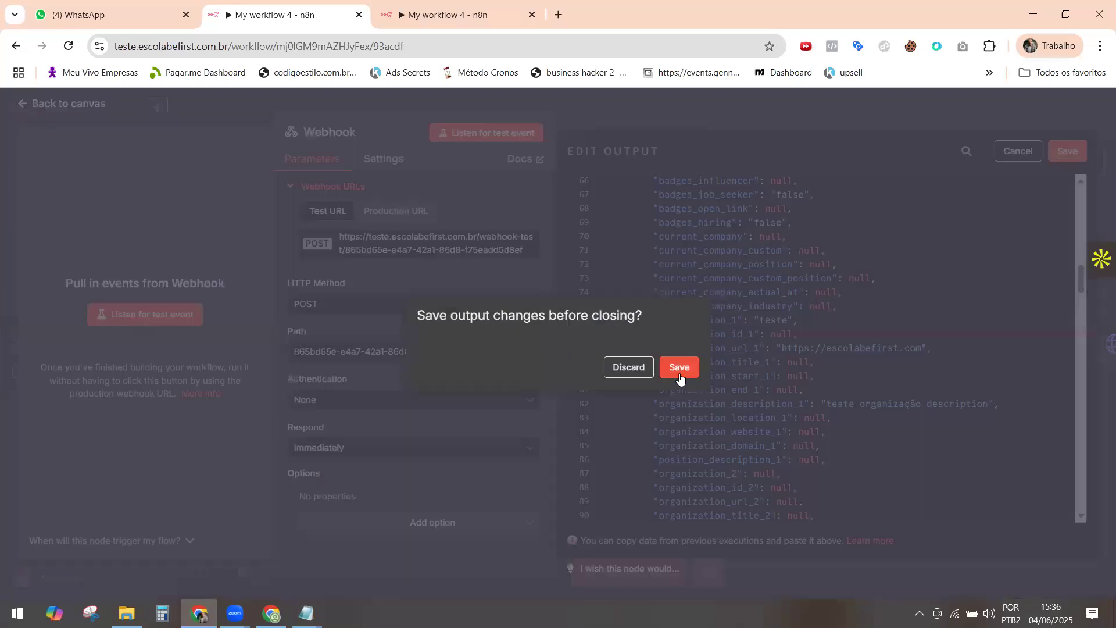
{"action": "left_click", "coordinate": [628, 373]}
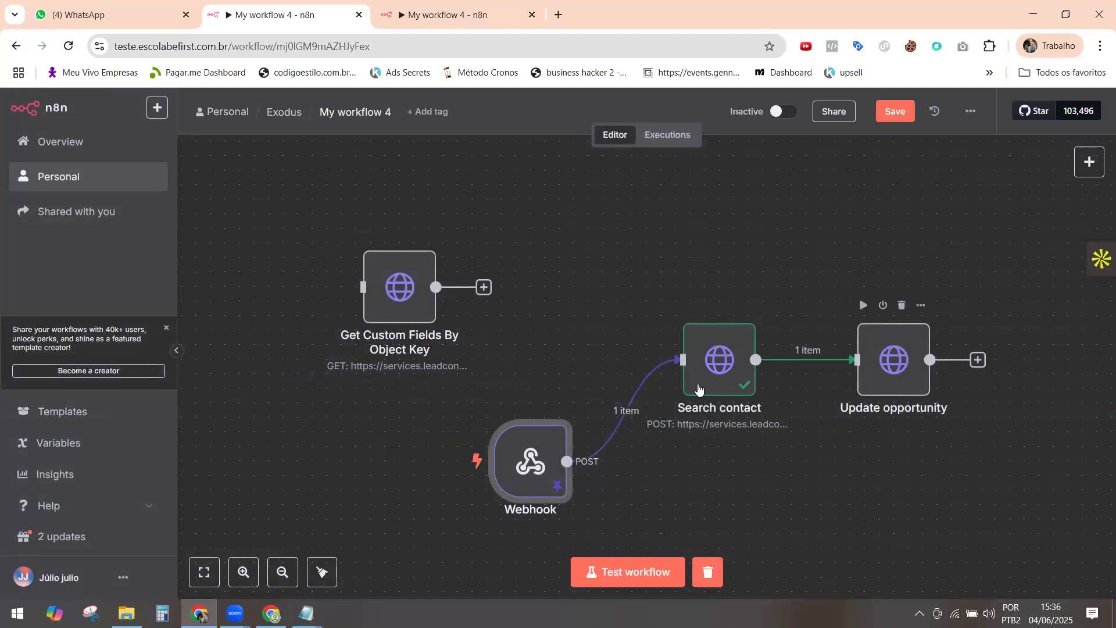
Run the Update opportunity node individually, switch to iSONEW Digital, and reload the contact's page.
{"action": "left_click", "coordinate": [864, 307]}
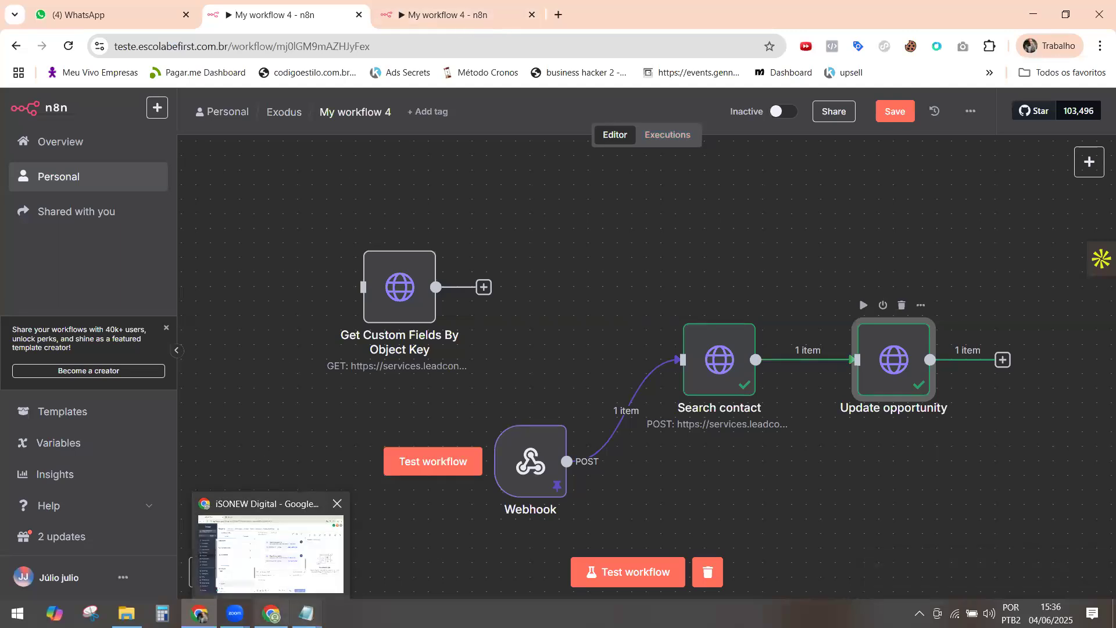
{"action": "left_click", "coordinate": [285, 537]}
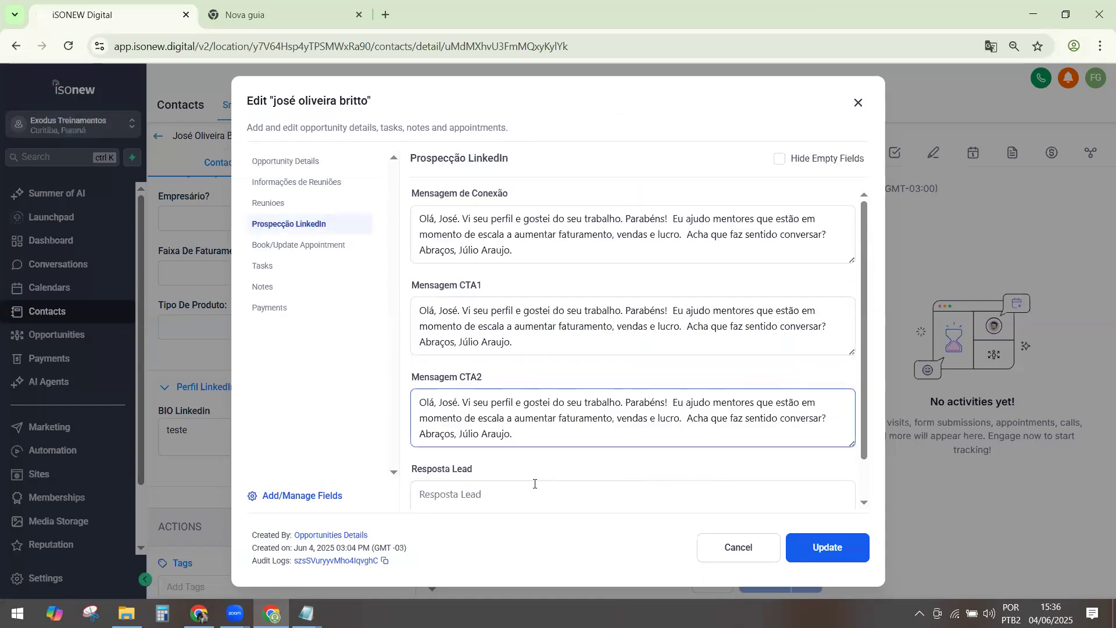
{"action": "left_click", "coordinate": [535, 487]}
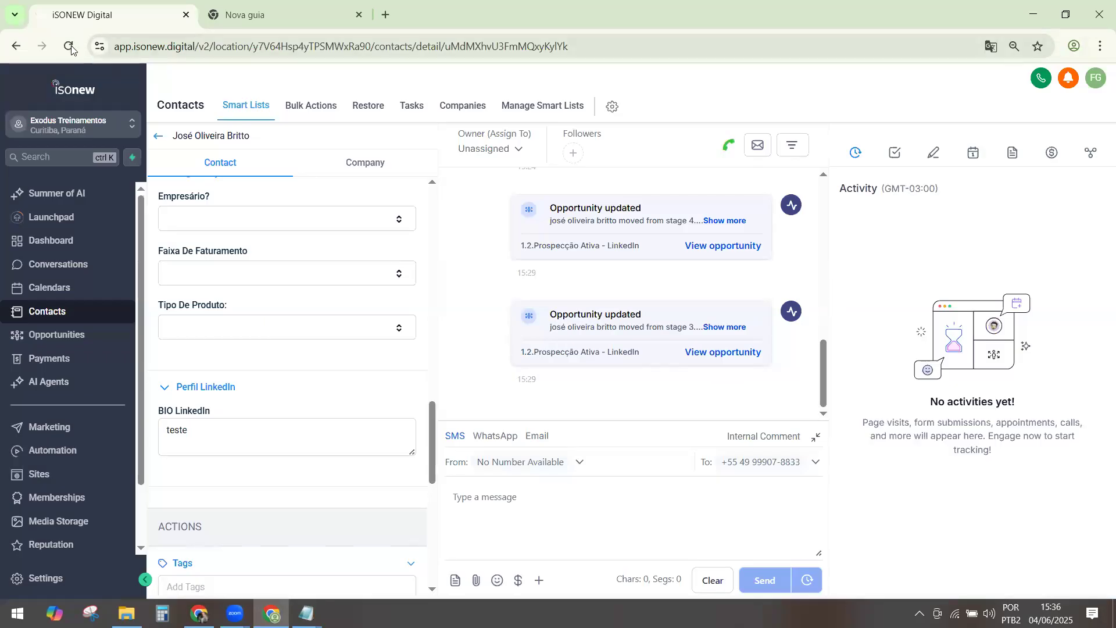
{"action": "left_click", "coordinate": [70, 47]}
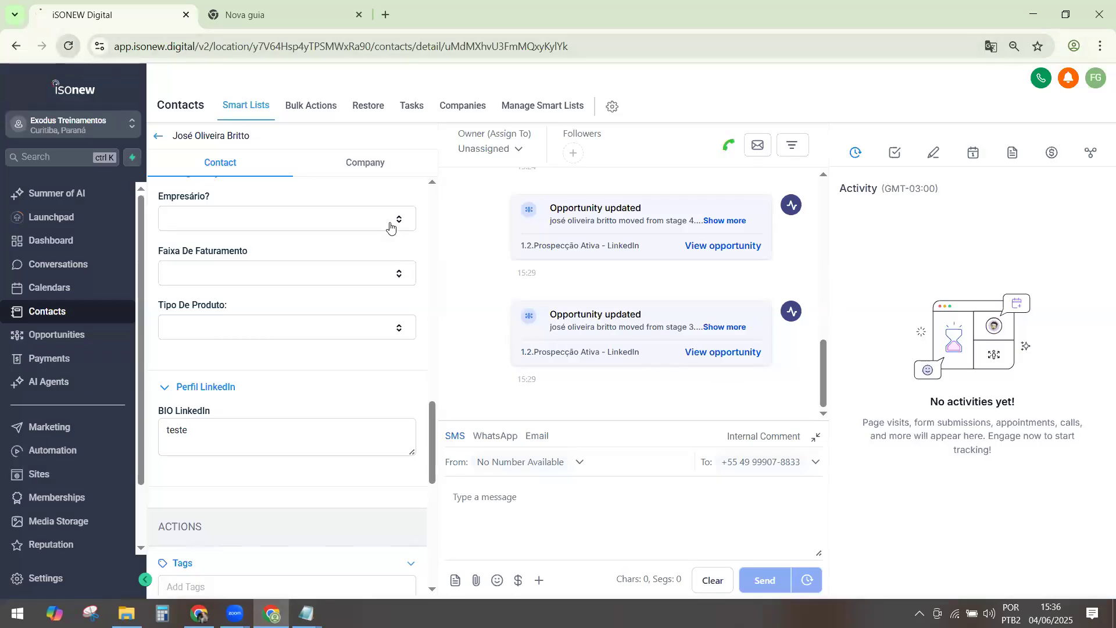
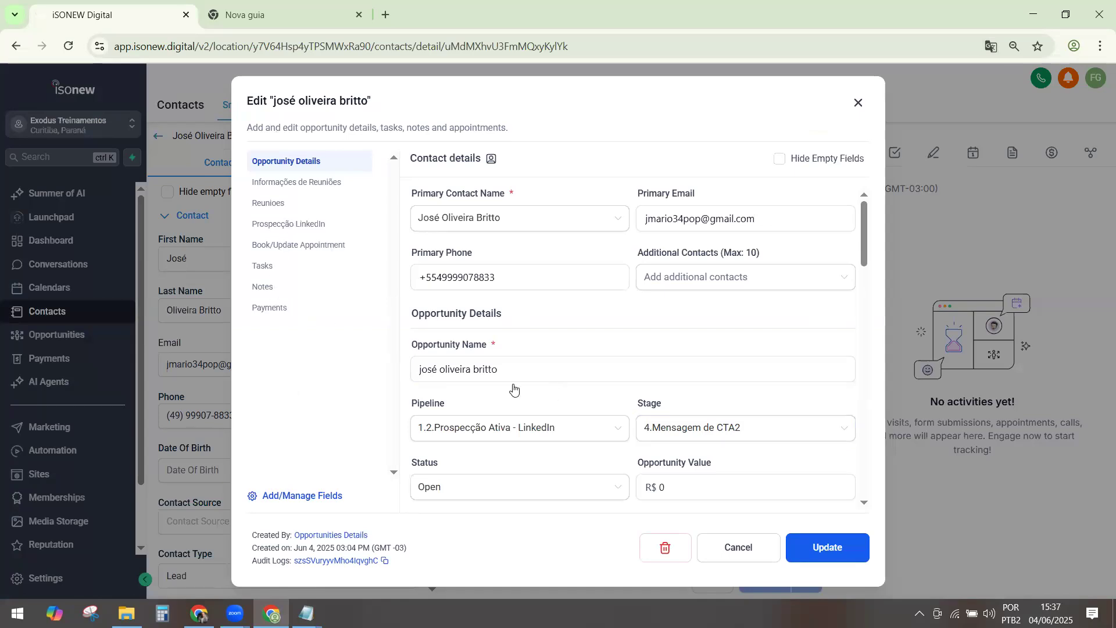
Show the opportunity's Prospecção LinkedIn fields and check the Resposta Lead field.
{"action": "left_click", "coordinate": [300, 231]}
{"action": "scroll", "coordinate": [527, 431], "scroll_direction": "down", "scroll_amount": 1}
{"action": "left_click", "coordinate": [525, 449]}
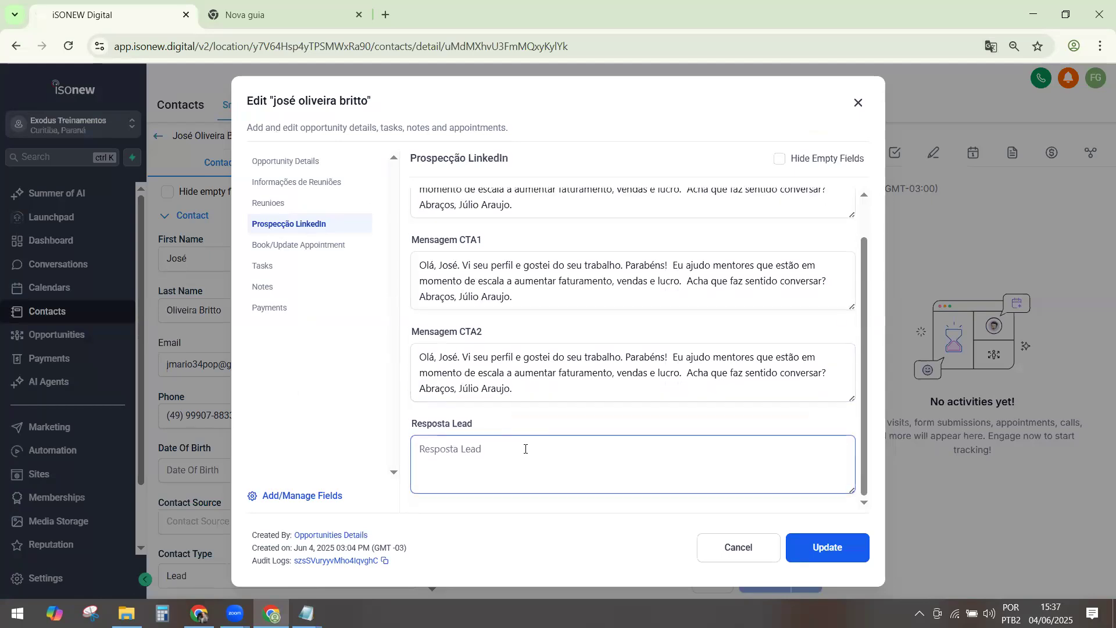
Switch back to the n8n workflow and run the Webhook and Search contact nodes individually.
{"action": "left_click", "coordinate": [511, 451]}
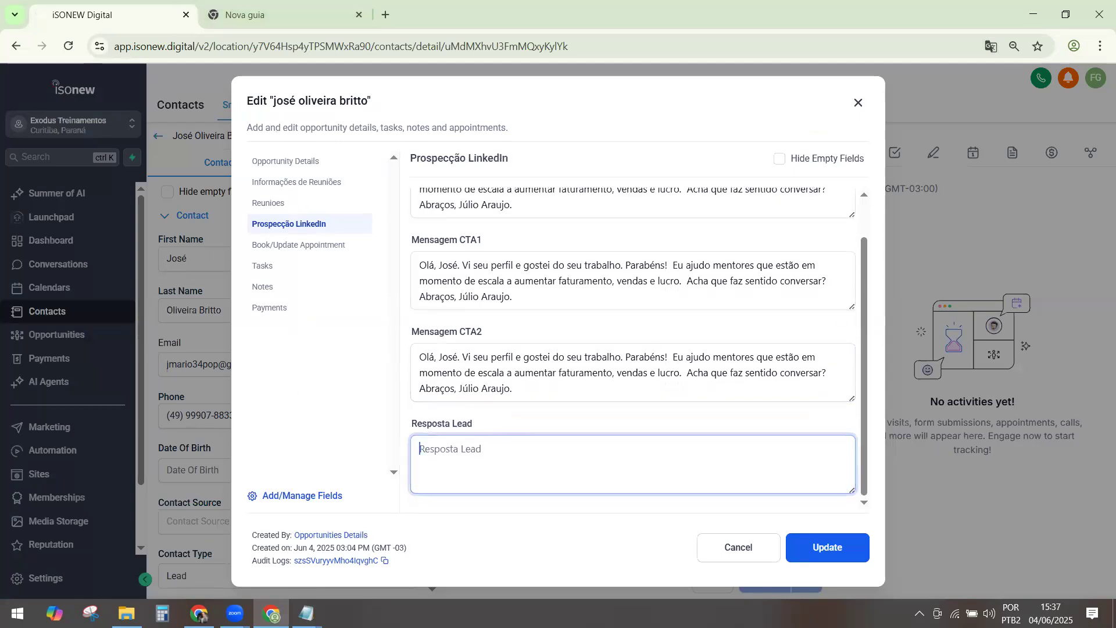
{"action": "left_click", "coordinate": [199, 613]}
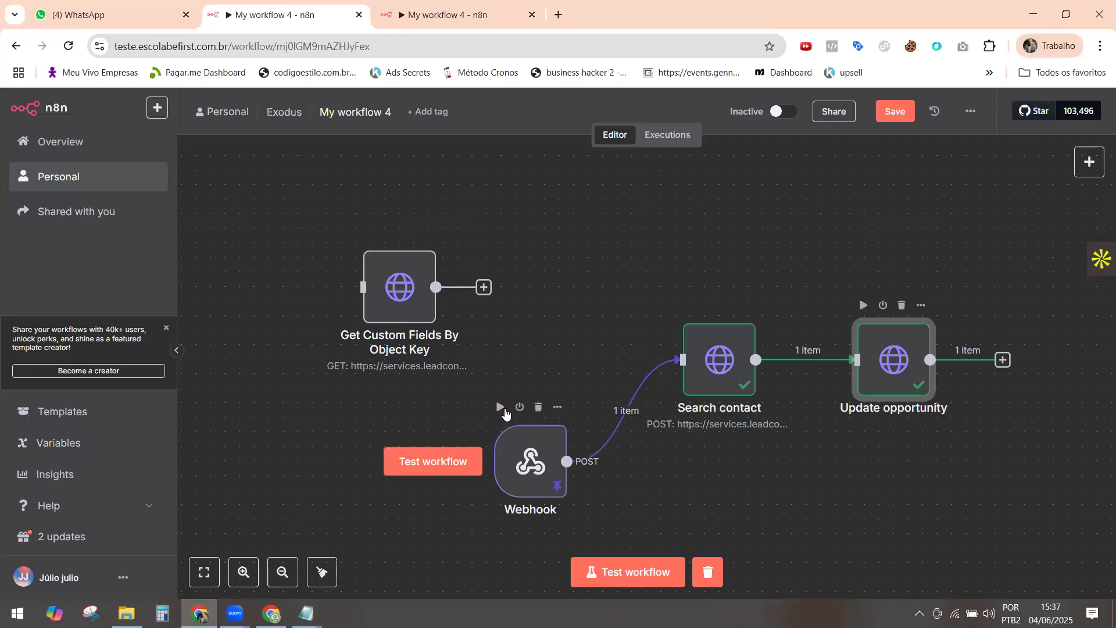
{"action": "left_click", "coordinate": [532, 474]}
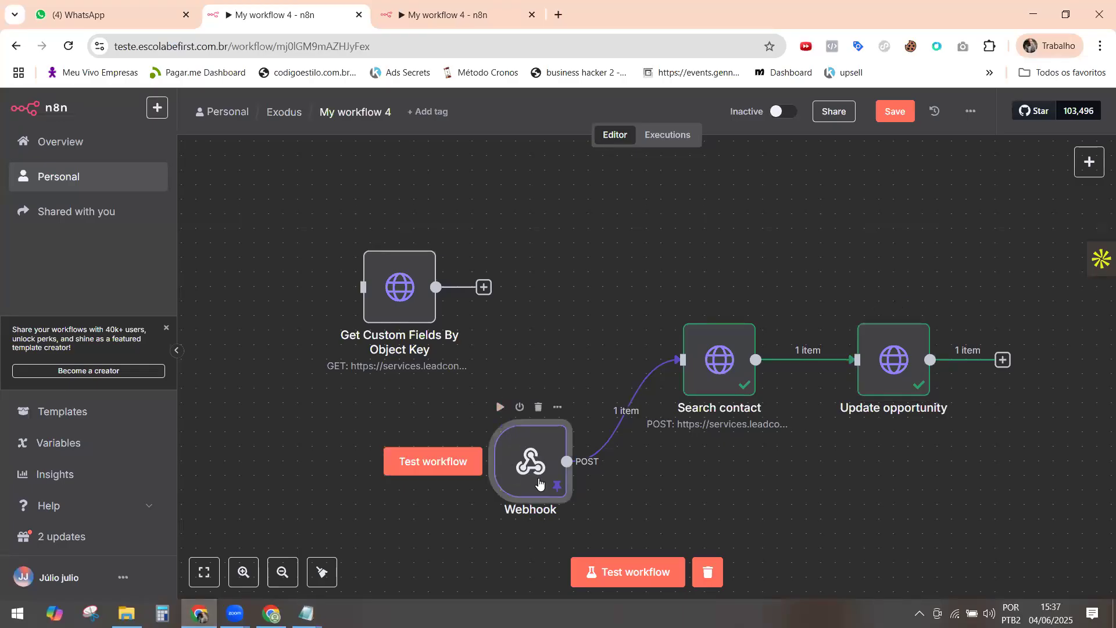
{"action": "left_click", "coordinate": [499, 407]}
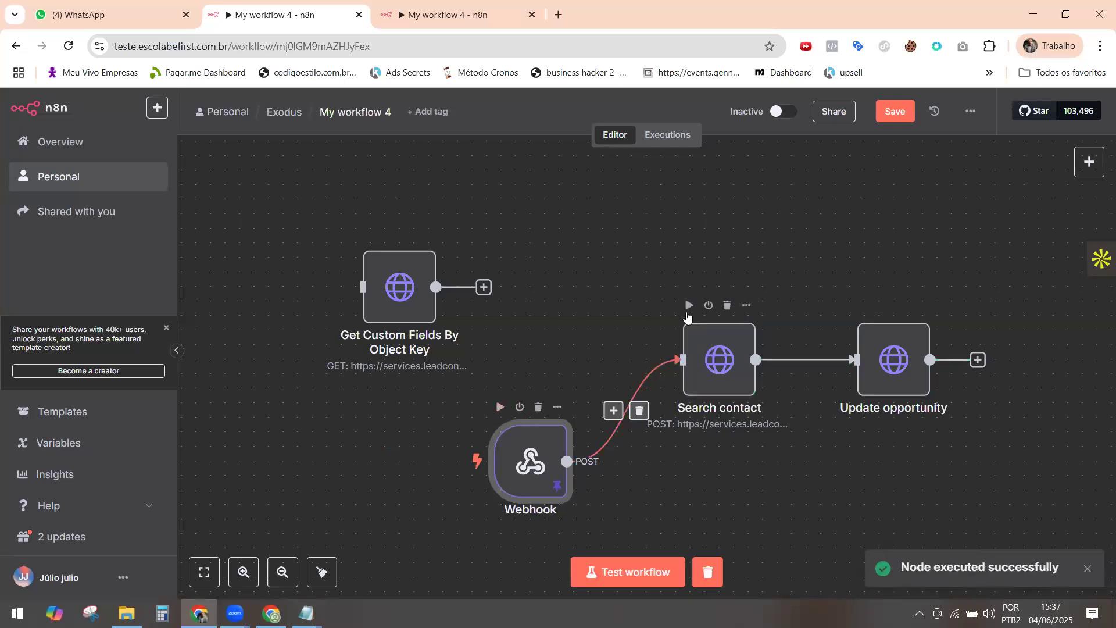
{"action": "left_click", "coordinate": [689, 306]}
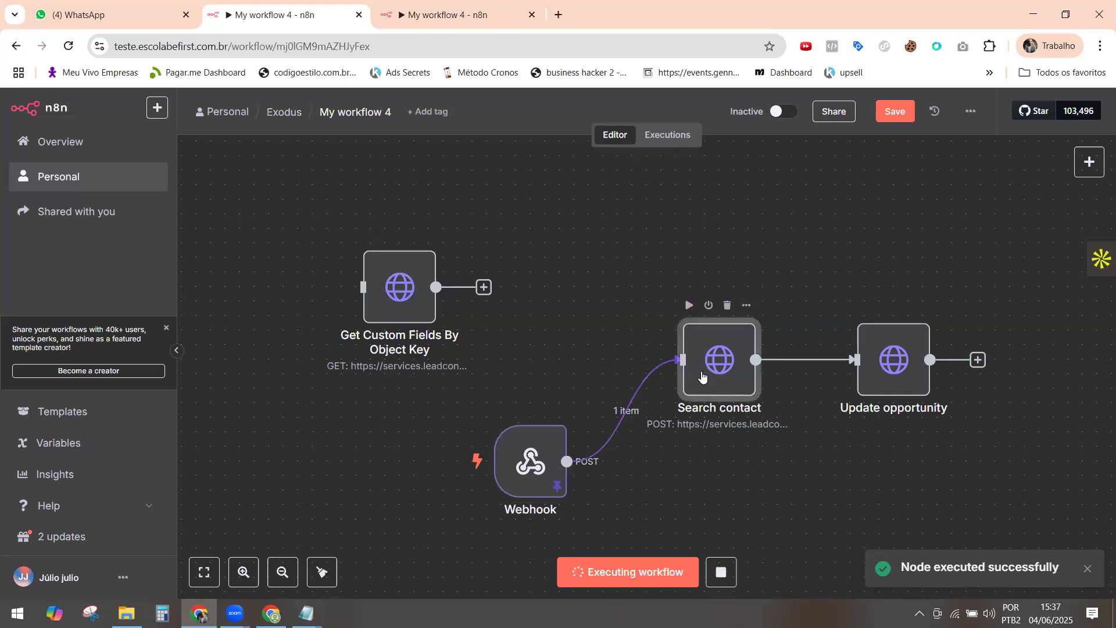
{"action": "left_click", "coordinate": [881, 366]}
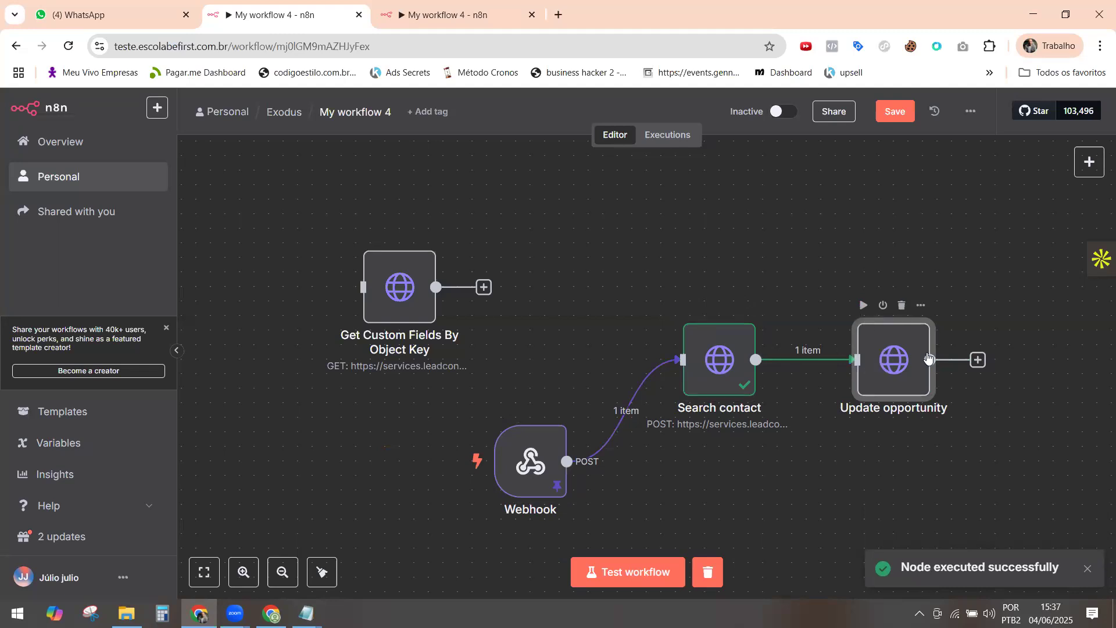
Examine the last sent and last received message fields of the Webhook data in the Update opportunity node's JSON body expression editor.
{"action": "double_click", "coordinate": [892, 354]}
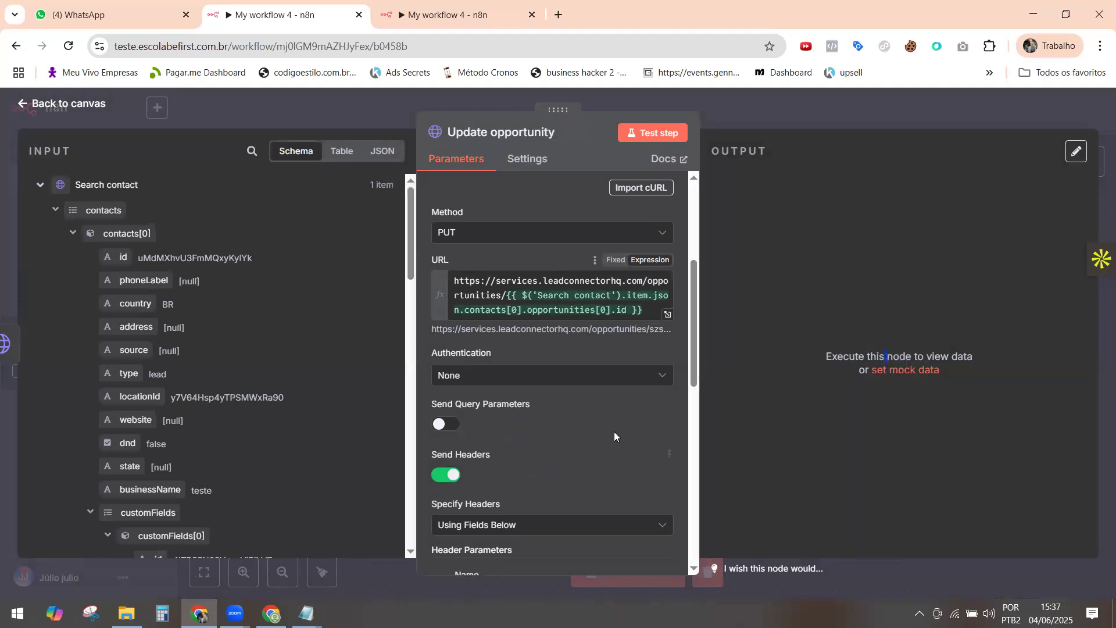
{"action": "scroll", "coordinate": [611, 455], "scroll_direction": "down", "scroll_amount": 10}
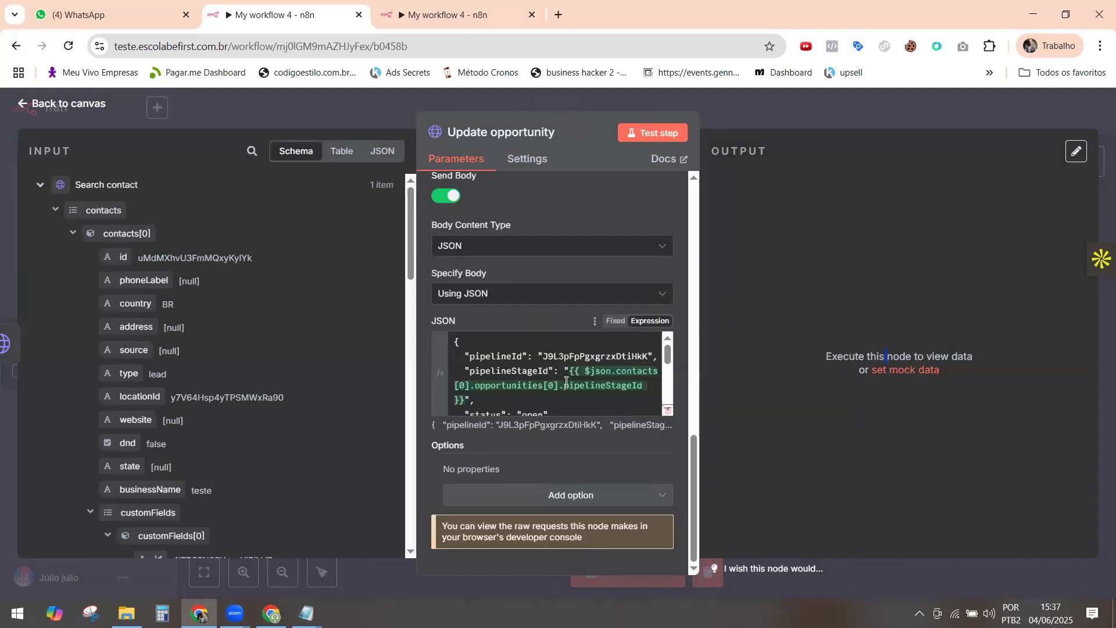
{"action": "left_click", "coordinate": [667, 411]}
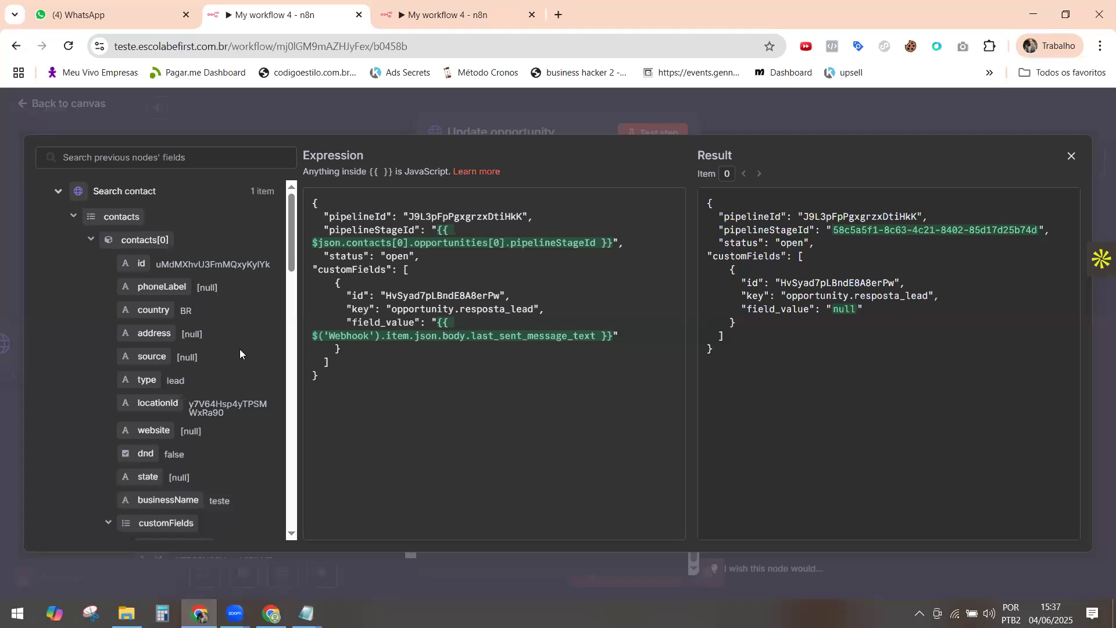
{"action": "scroll", "coordinate": [240, 348], "scroll_direction": "down", "scroll_amount": 10}
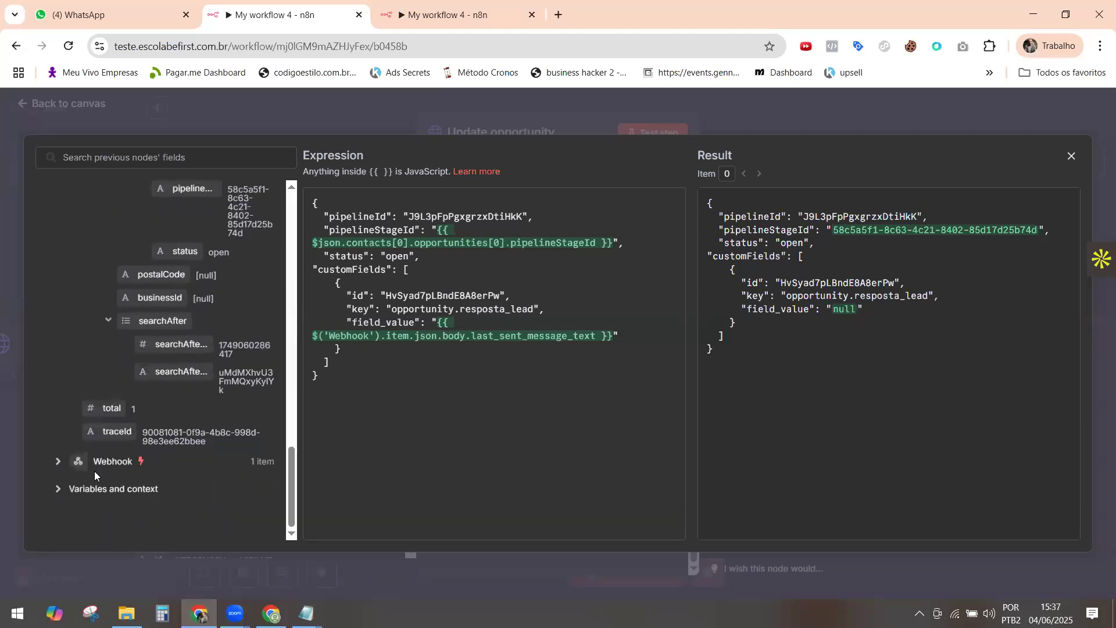
{"action": "left_click", "coordinate": [57, 461]}
{"action": "scroll", "coordinate": [126, 404], "scroll_direction": "down", "scroll_amount": 4}
{"action": "scroll", "coordinate": [133, 395], "scroll_direction": "down", "scroll_amount": 15}
{"action": "scroll", "coordinate": [147, 381], "scroll_direction": "down", "scroll_amount": 10}
{"action": "scroll", "coordinate": [159, 372], "scroll_direction": "down", "scroll_amount": 10}
{"action": "scroll", "coordinate": [167, 367], "scroll_direction": "down", "scroll_amount": 8}
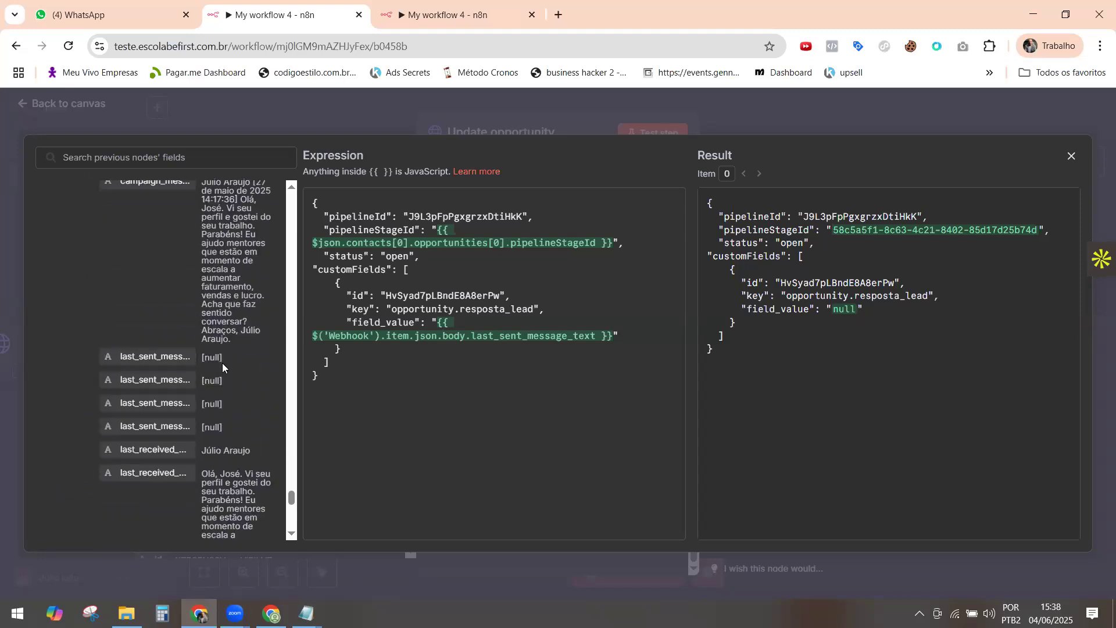
{"action": "scroll", "coordinate": [169, 380], "scroll_direction": "down", "scroll_amount": 2}
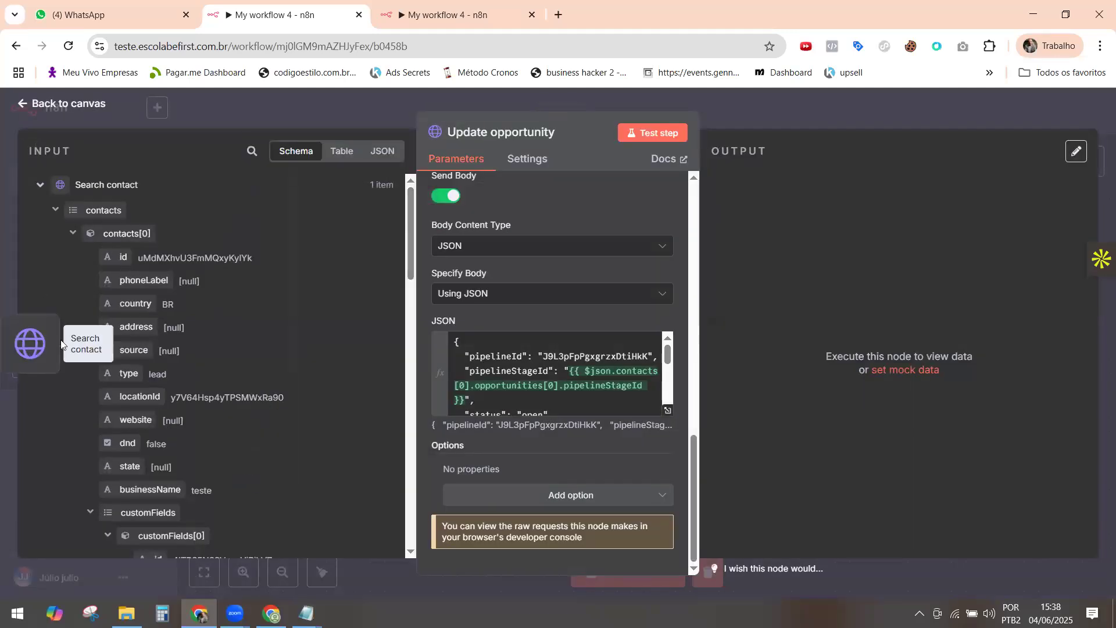
Set last_sent_message_text to "teste" in the Webhook node's pinned output, save it, and return to the canvas.
{"action": "left_click", "coordinate": [17, 348]}
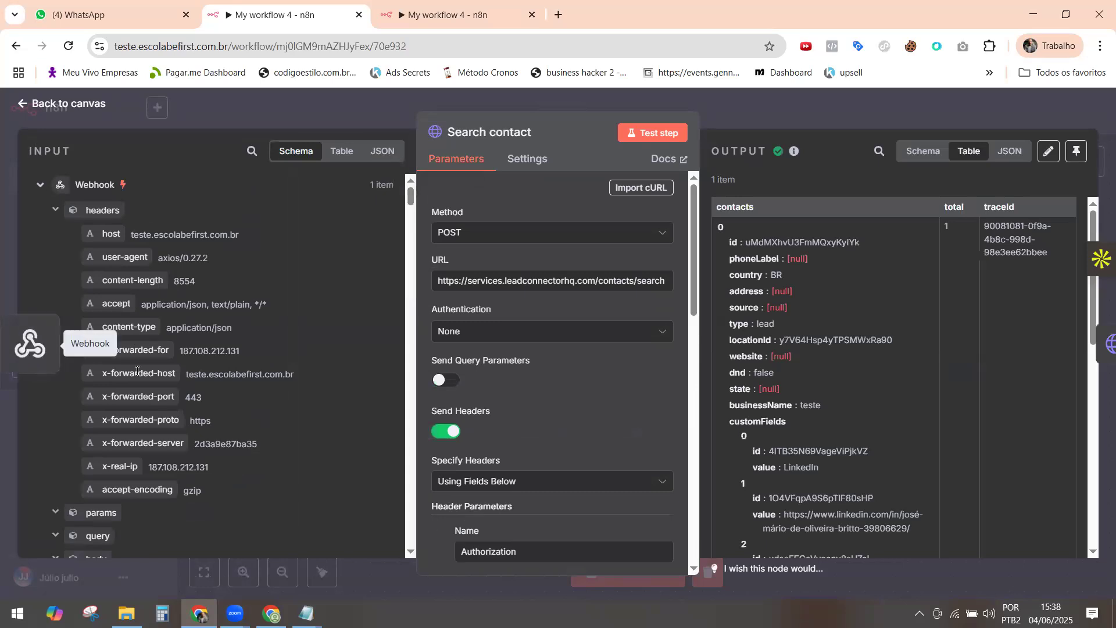
{"action": "left_click", "coordinate": [41, 344]}
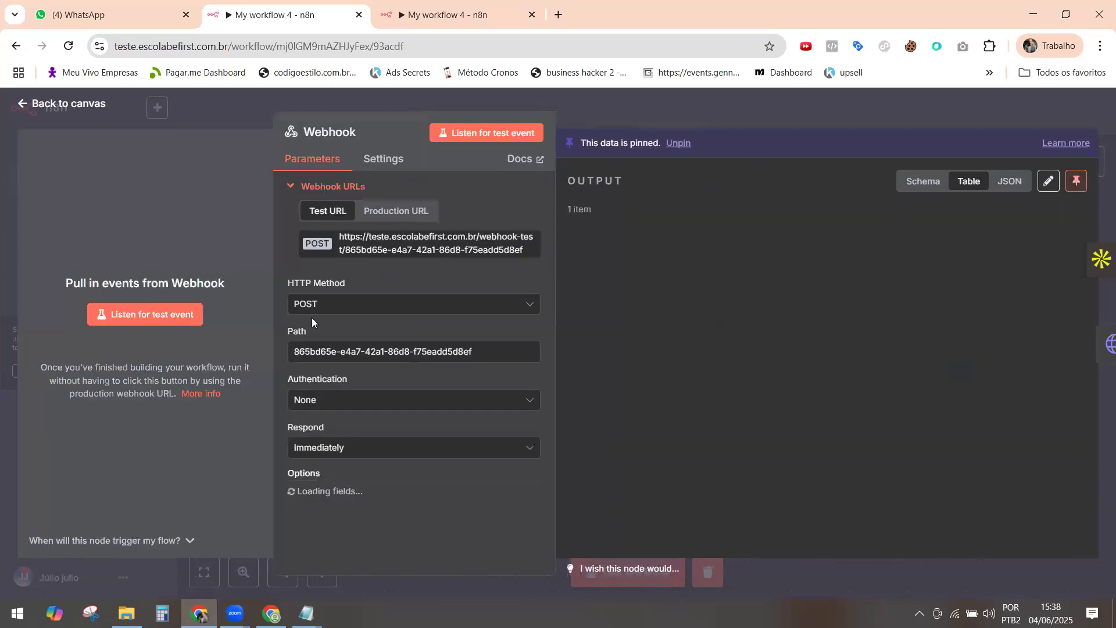
{"action": "left_click", "coordinate": [1048, 181]}
{"action": "scroll", "coordinate": [684, 409], "scroll_direction": "down", "scroll_amount": 20}
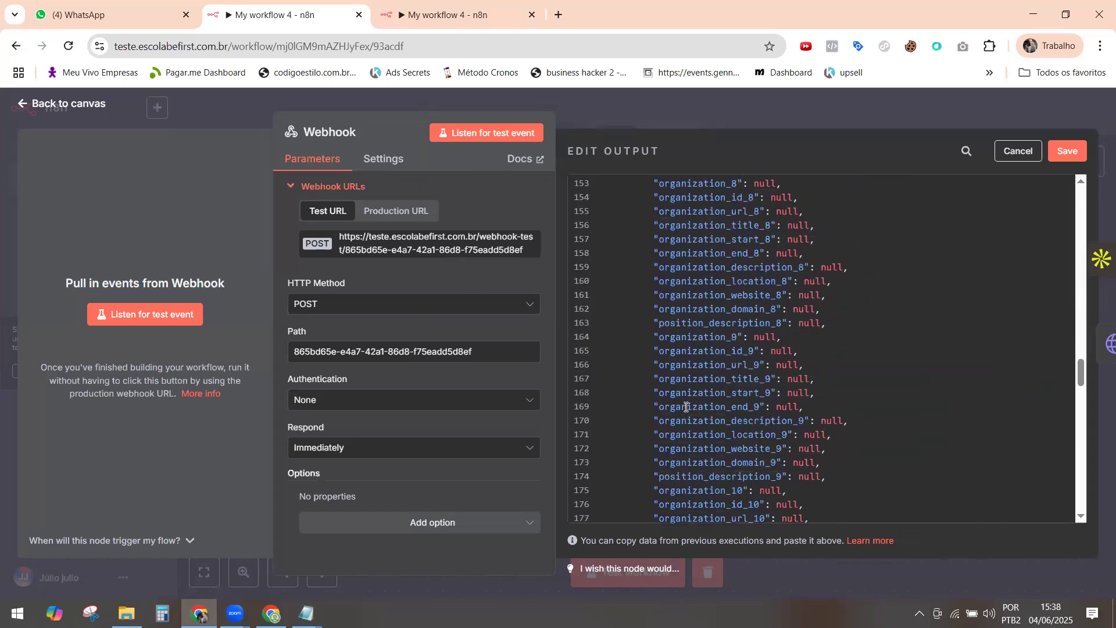
{"action": "scroll", "coordinate": [686, 407], "scroll_direction": "down", "scroll_amount": 20}
{"action": "scroll", "coordinate": [689, 411], "scroll_direction": "up", "scroll_amount": 4}
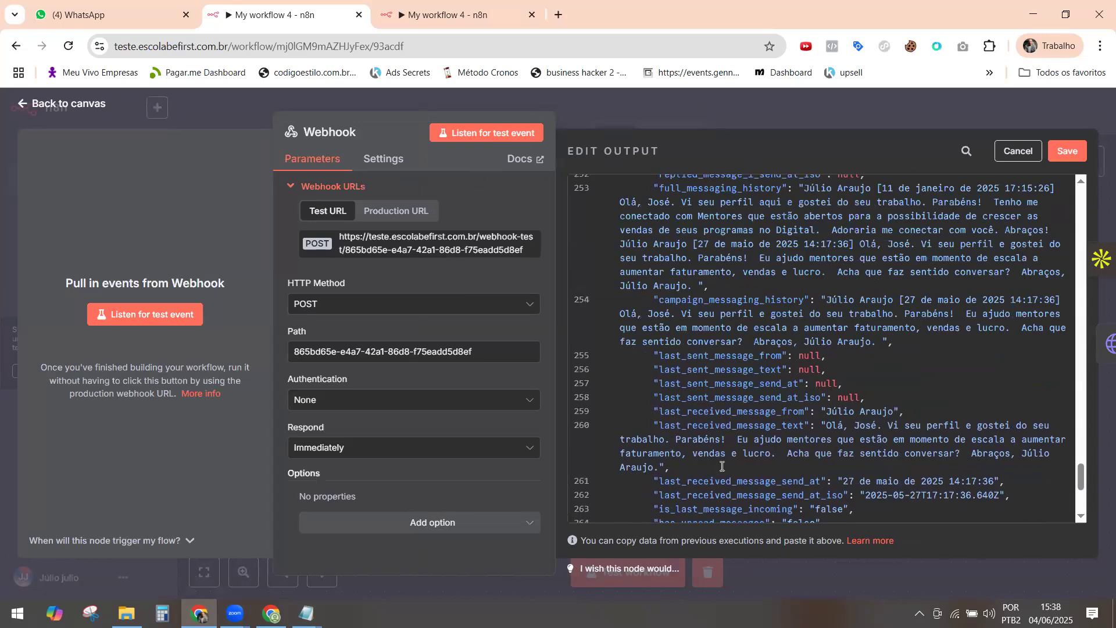
{"action": "scroll", "coordinate": [722, 467], "scroll_direction": "down", "scroll_amount": 2}
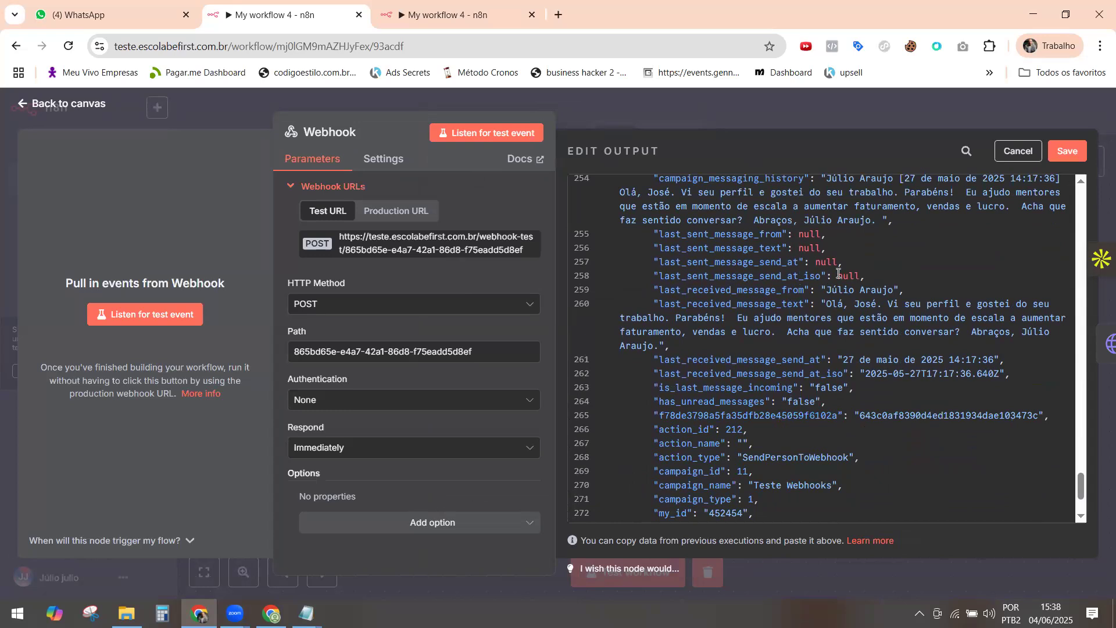
{"action": "left_click_drag", "start_coordinate": [801, 247], "coordinate": [822, 247]}
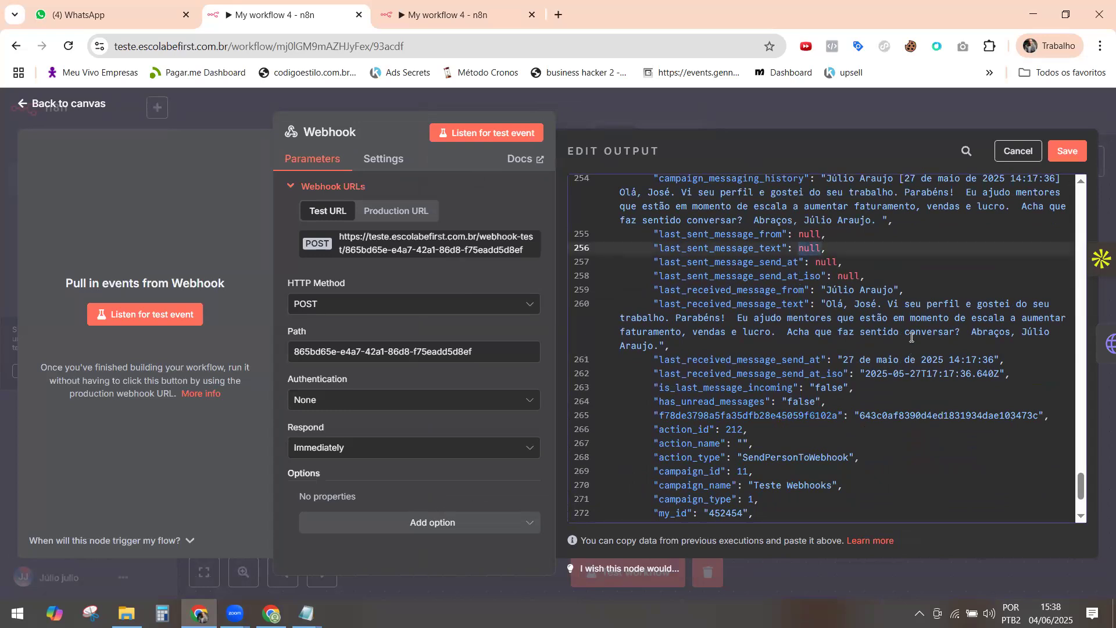
{"action": "type", "text": "\"teste"}
{"action": "left_click", "coordinate": [1068, 151]}
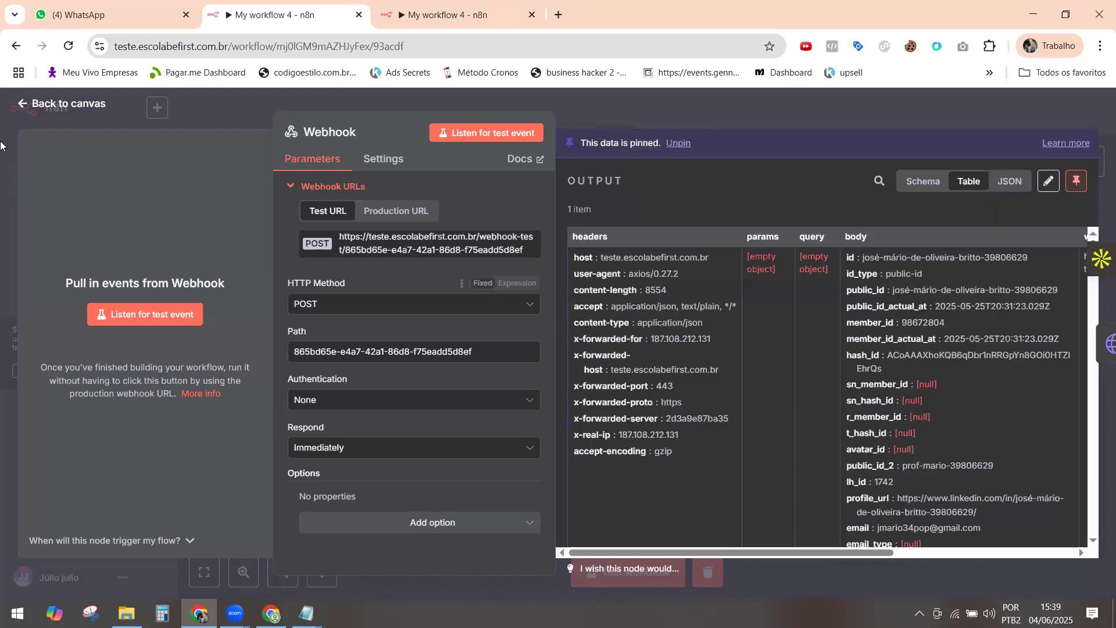
{"action": "left_click", "coordinate": [24, 106]}
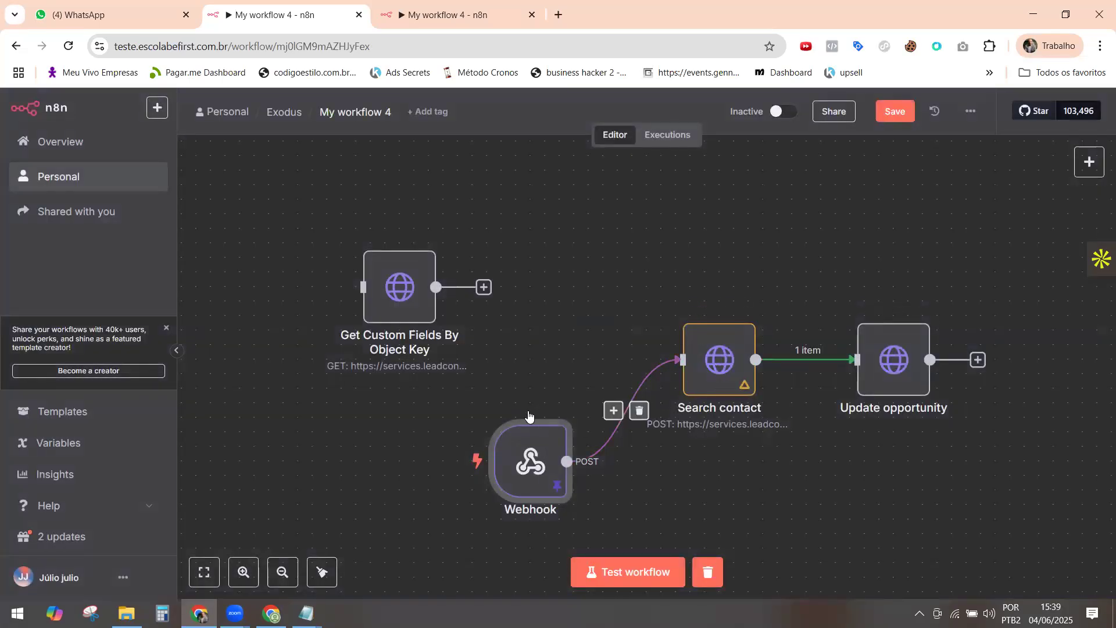
Run the Webhook, Search contact and Update opportunity nodes one after another with the edited pinned data.
{"action": "left_click", "coordinate": [433, 461]}
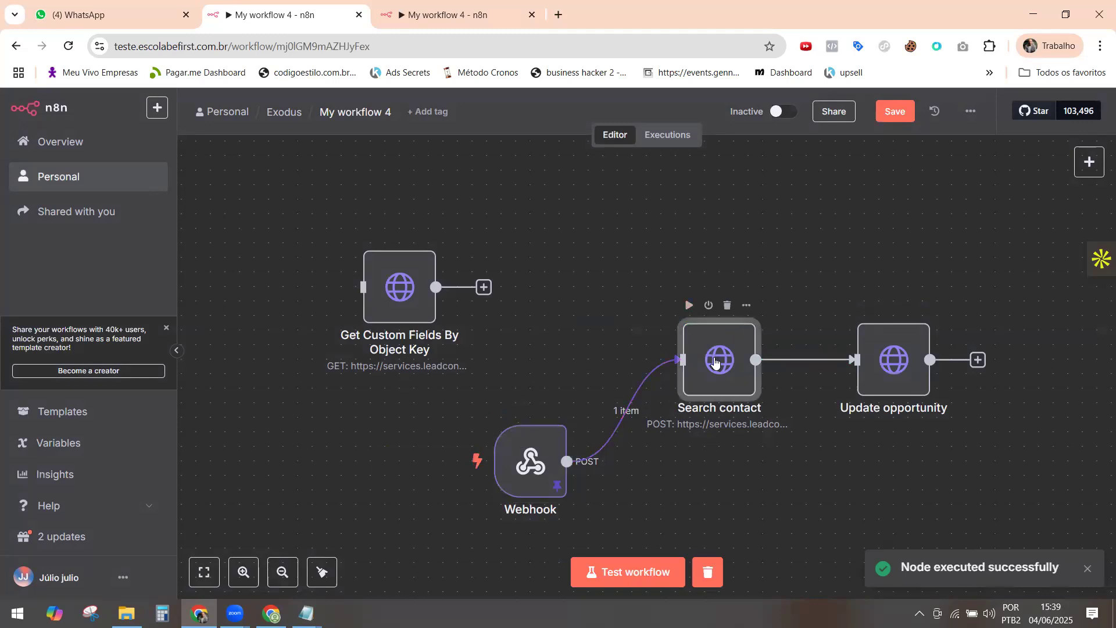
{"action": "left_click", "coordinate": [689, 306]}
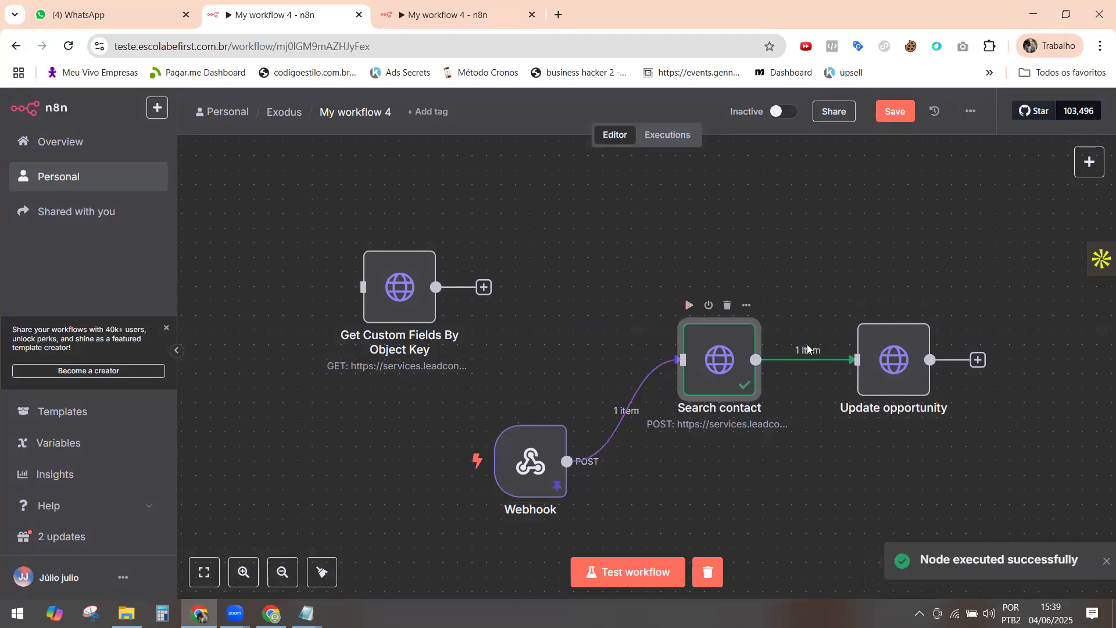
{"action": "left_click", "coordinate": [864, 305]}
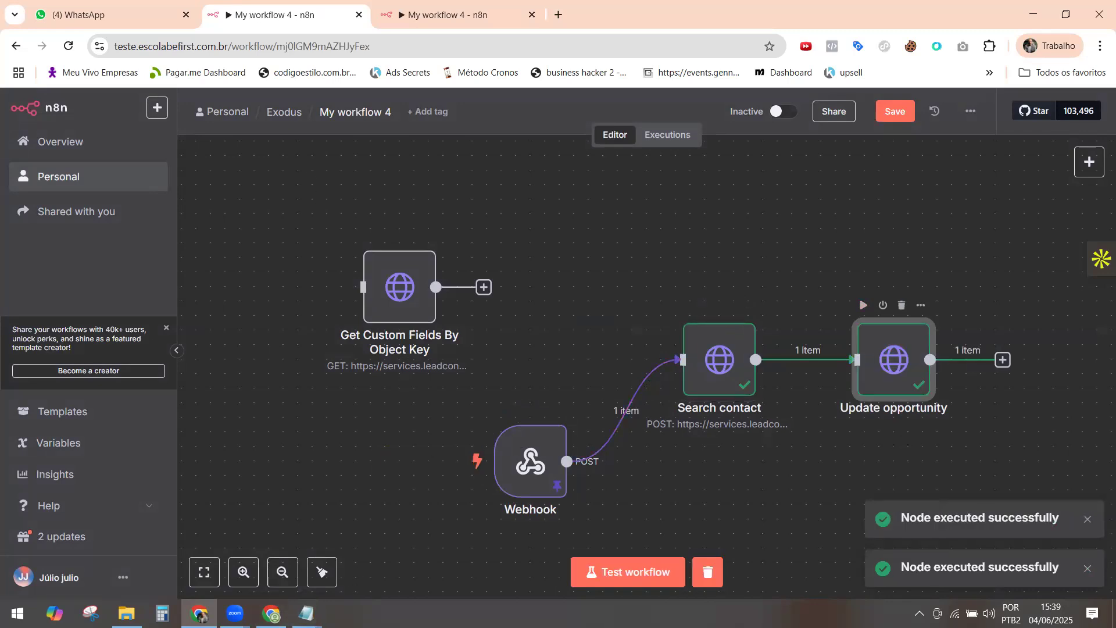
Switch to iSONEW Digital, reload the contact's page, check the opportunity's Resposta Lead field under Prospecção LinkedIn, and close the opportunity.
{"action": "left_click", "coordinate": [271, 613]}
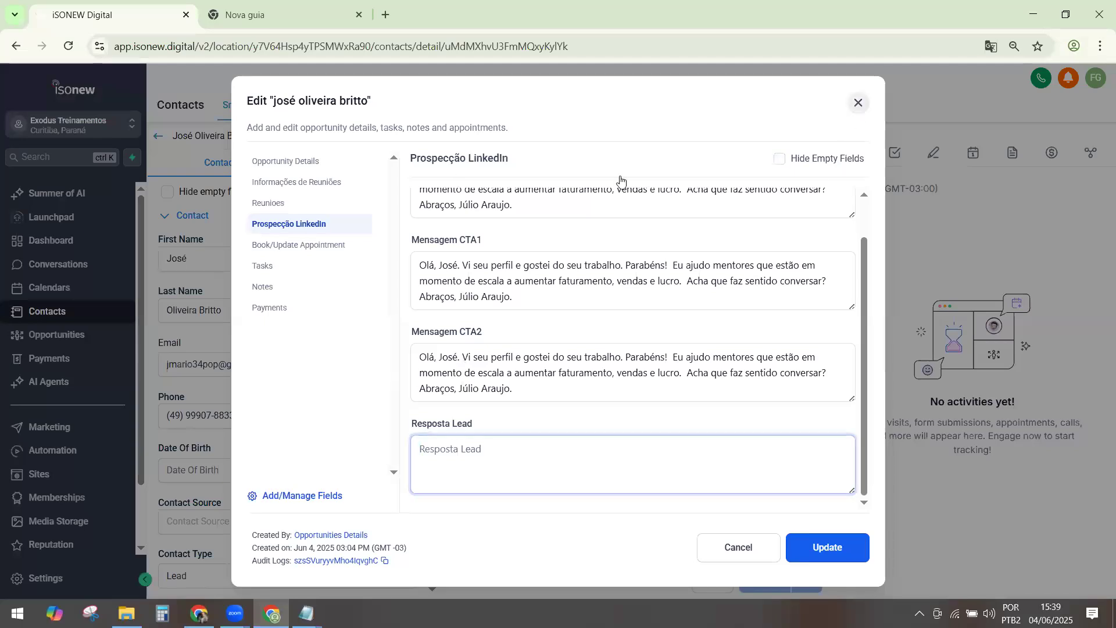
{"action": "left_click", "coordinate": [70, 46]}
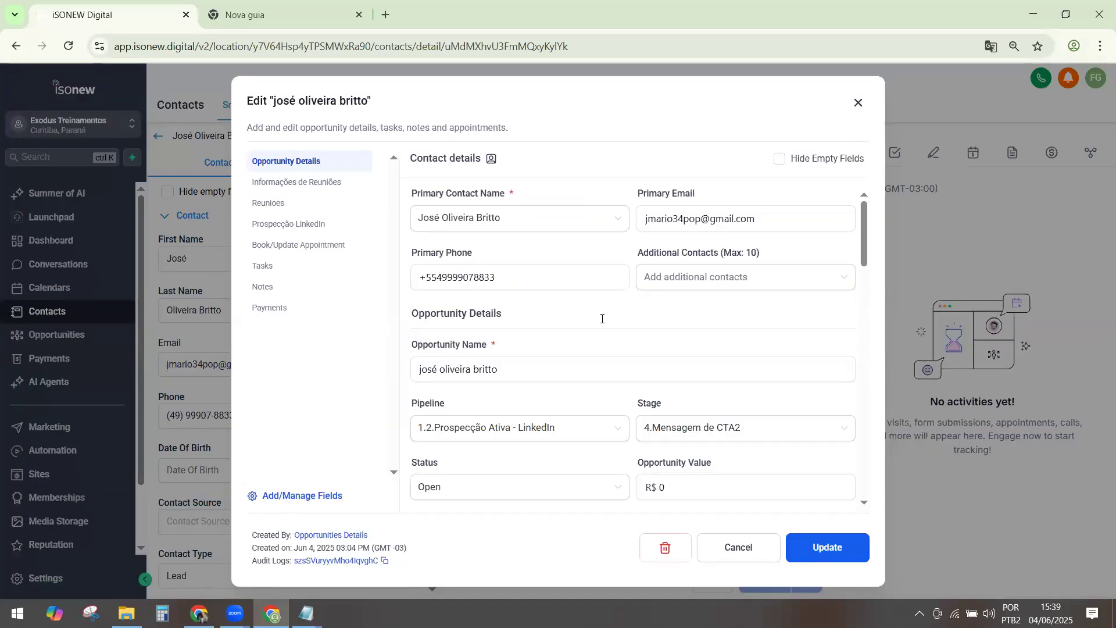
{"action": "left_click", "coordinate": [433, 450]}
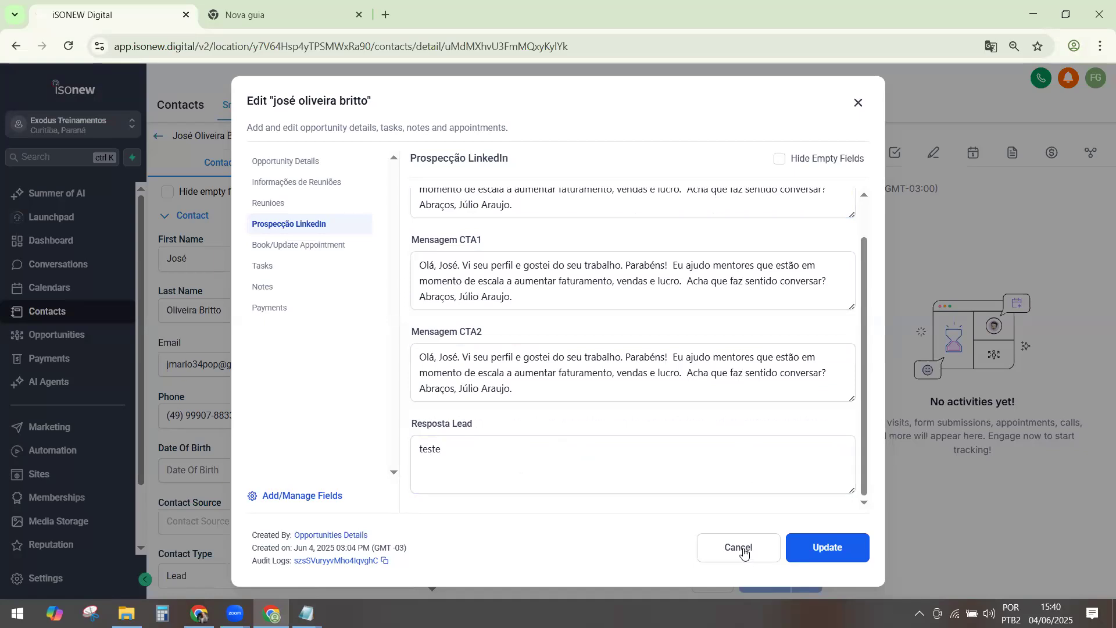
{"action": "left_click", "coordinate": [859, 103]}
Switch back to n8n, save the workflow, activate it, and dismiss the activation notice.
{"action": "key", "text": "alt+Tab"}
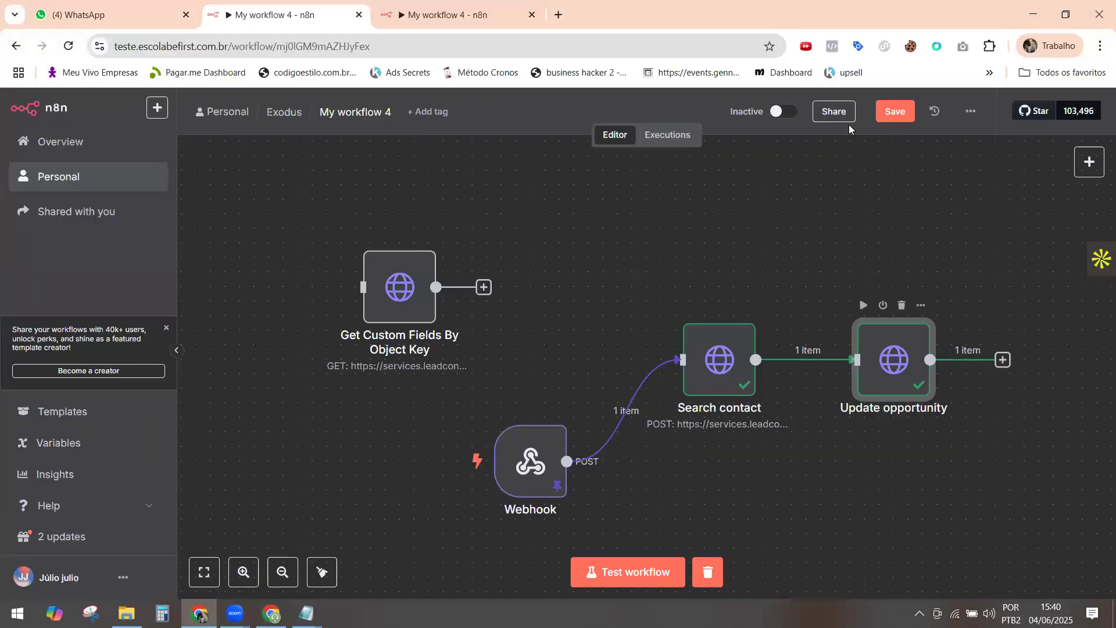
{"action": "left_click", "coordinate": [895, 115]}
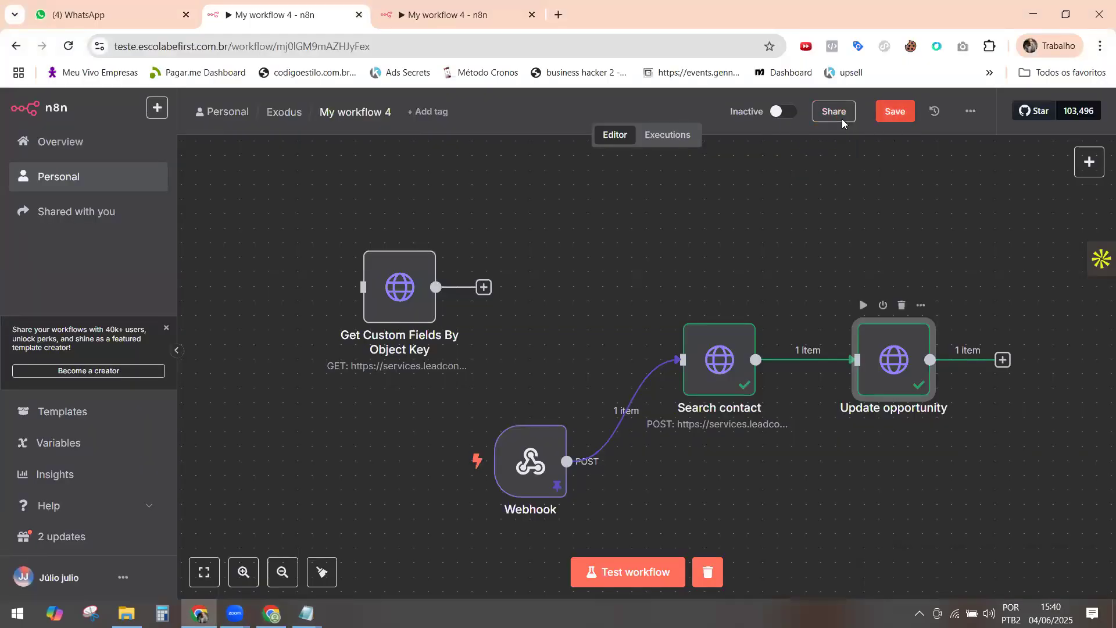
{"action": "left_click", "coordinate": [779, 113]}
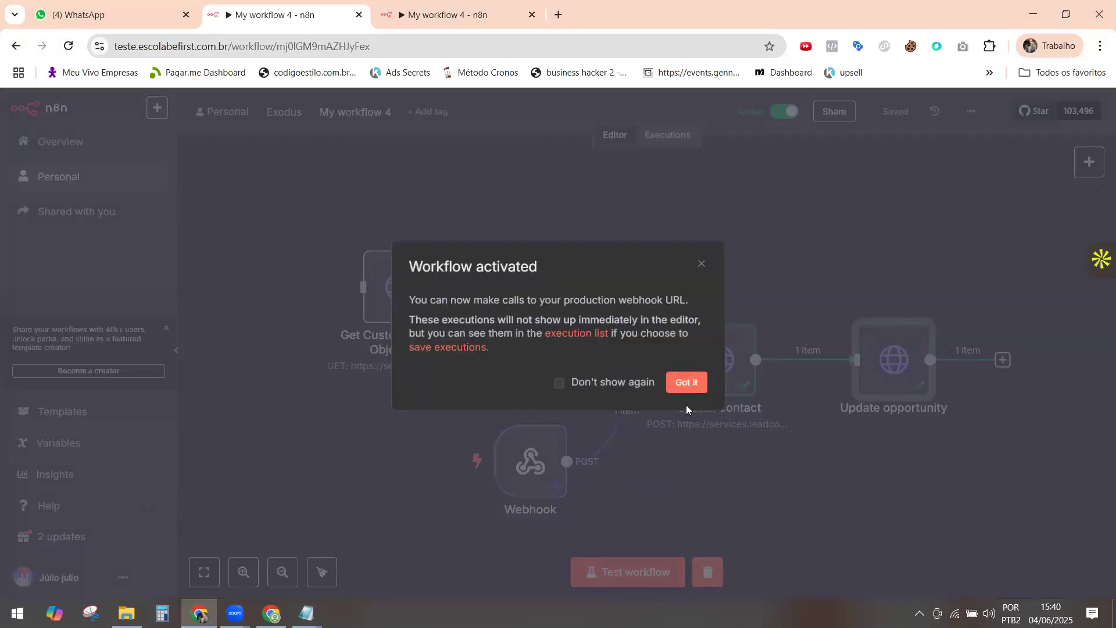
{"action": "left_click", "coordinate": [686, 382]}
Rename the workflow as Linked Helper - Resposta do Lead.
{"action": "left_click", "coordinate": [356, 111]}
{"action": "type", "text": "Link"}
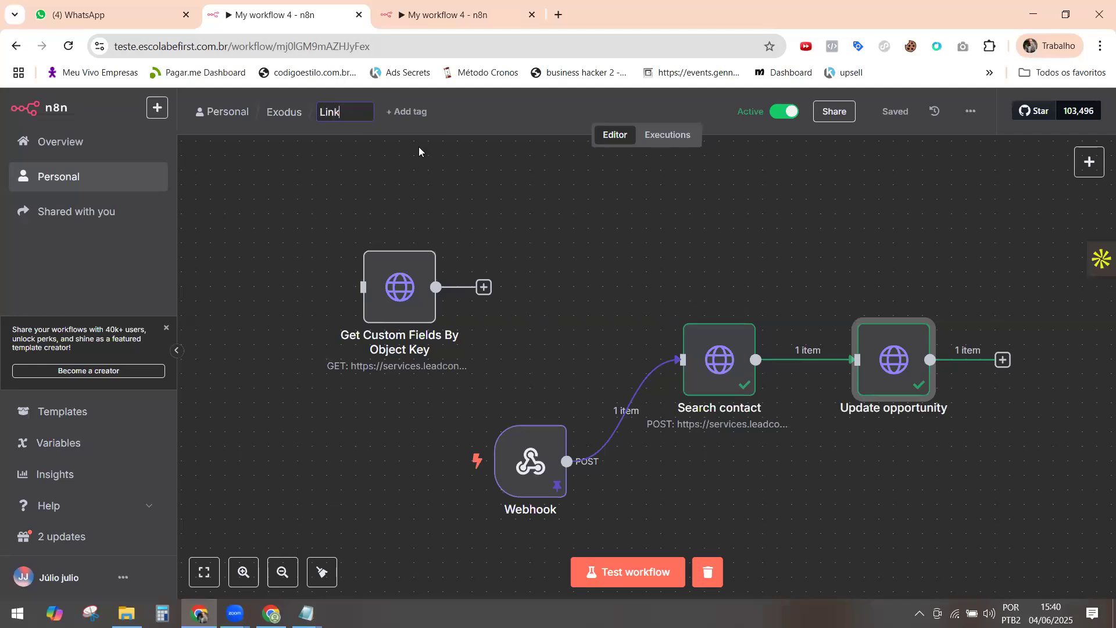
{"action": "type", "text": "ed Helper"}
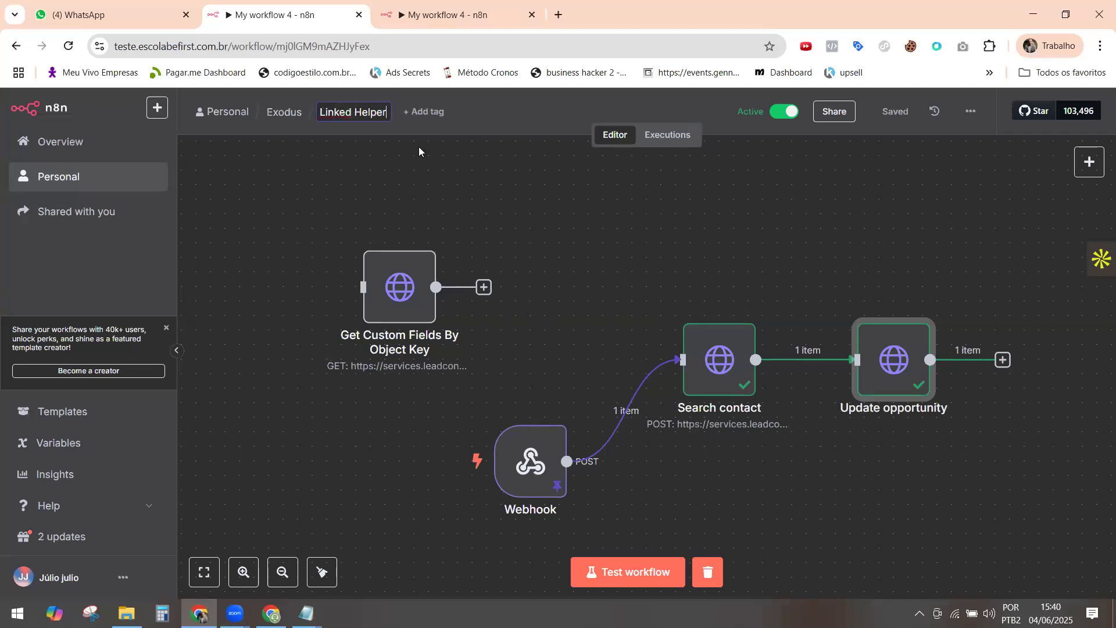
{"action": "type", "text": " - Resposta d"}
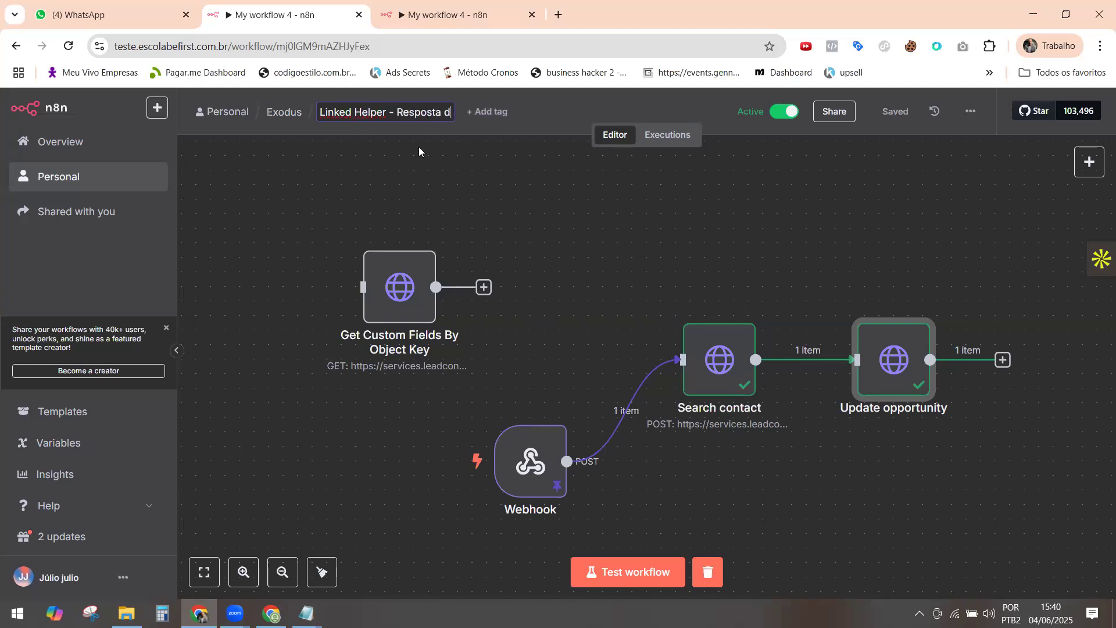
{"action": "type", "text": "o Lead"}
{"action": "key", "text": "Return"}
Copy the Webhook node's production URL and paste it below URL RESPOSTA DO LEAD in the untitled Notepad document.
{"action": "mouse_move", "coordinate": [532, 466]}
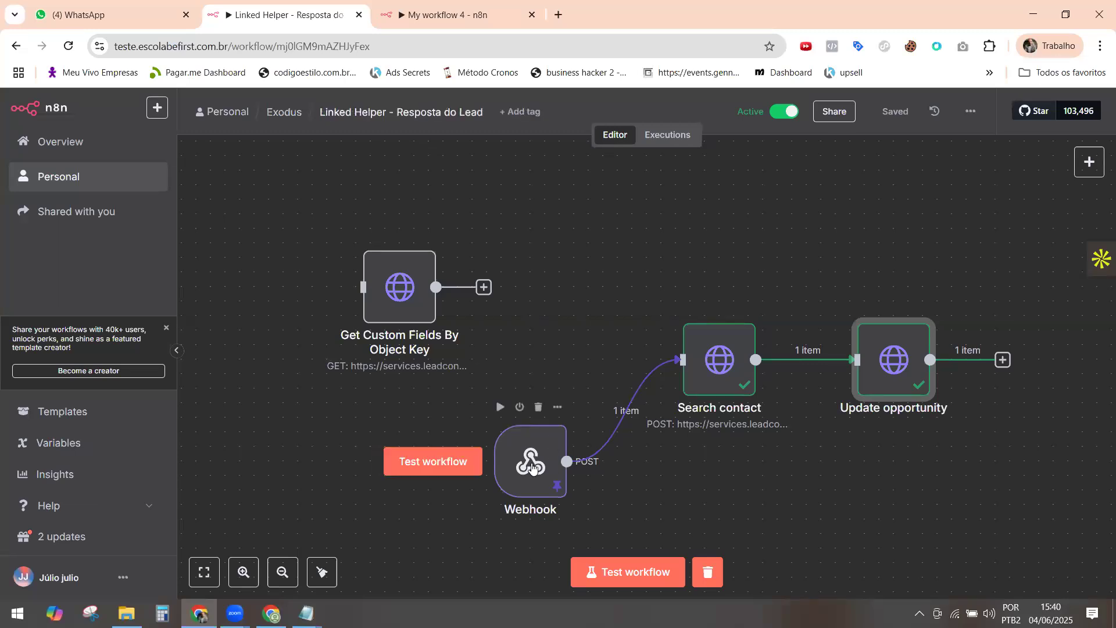
{"action": "double_click", "coordinate": [538, 438]}
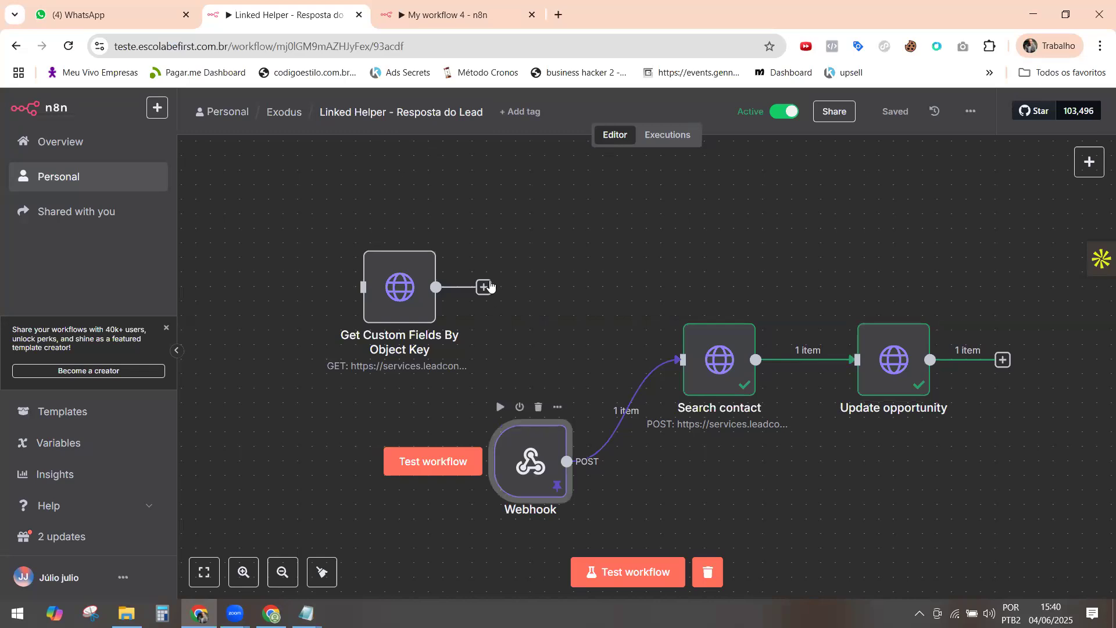
{"action": "left_click", "coordinate": [412, 212]}
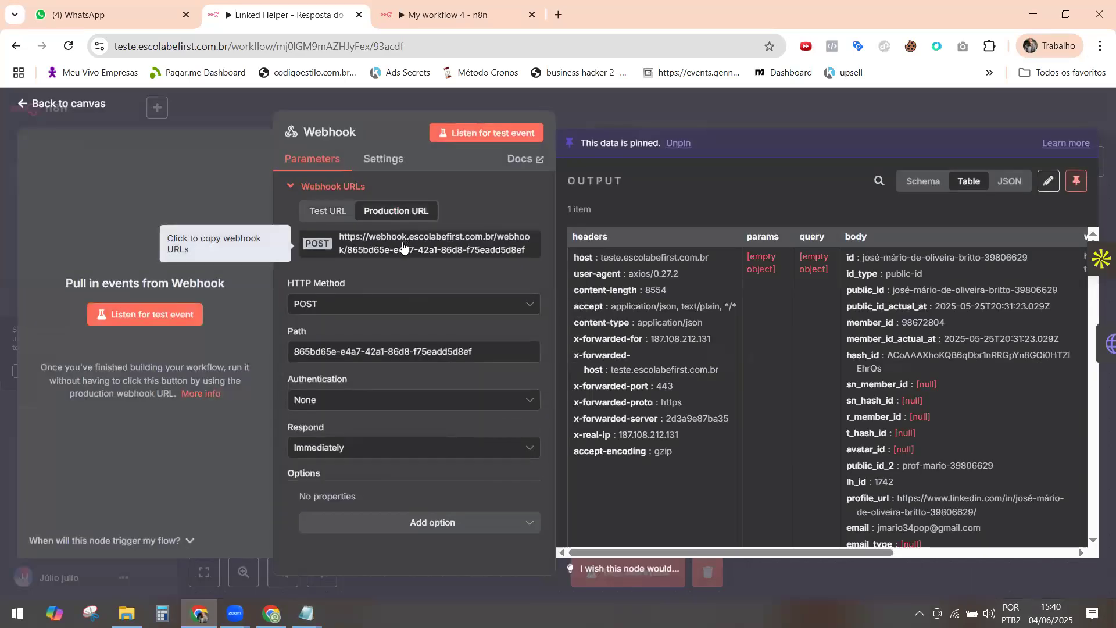
{"action": "left_click", "coordinate": [403, 247]}
{"action": "mouse_move", "coordinate": [307, 611]}
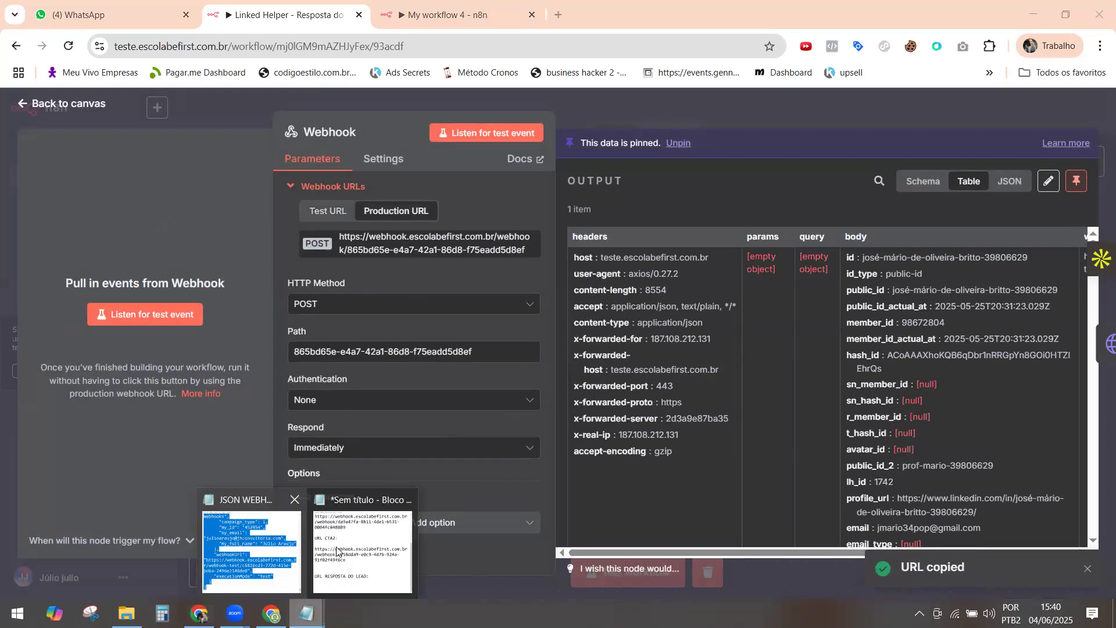
{"action": "left_click", "coordinate": [303, 504]}
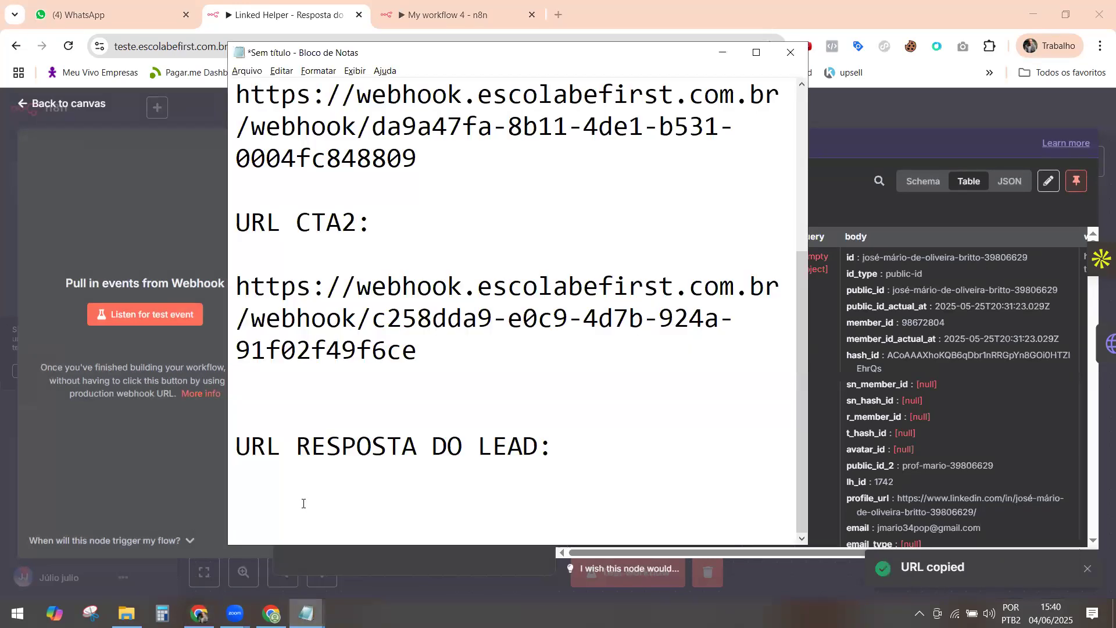
{"action": "key", "text": "ctrl+v"}
{"action": "scroll", "coordinate": [395, 402], "scroll_direction": "up", "scroll_amount": 3}
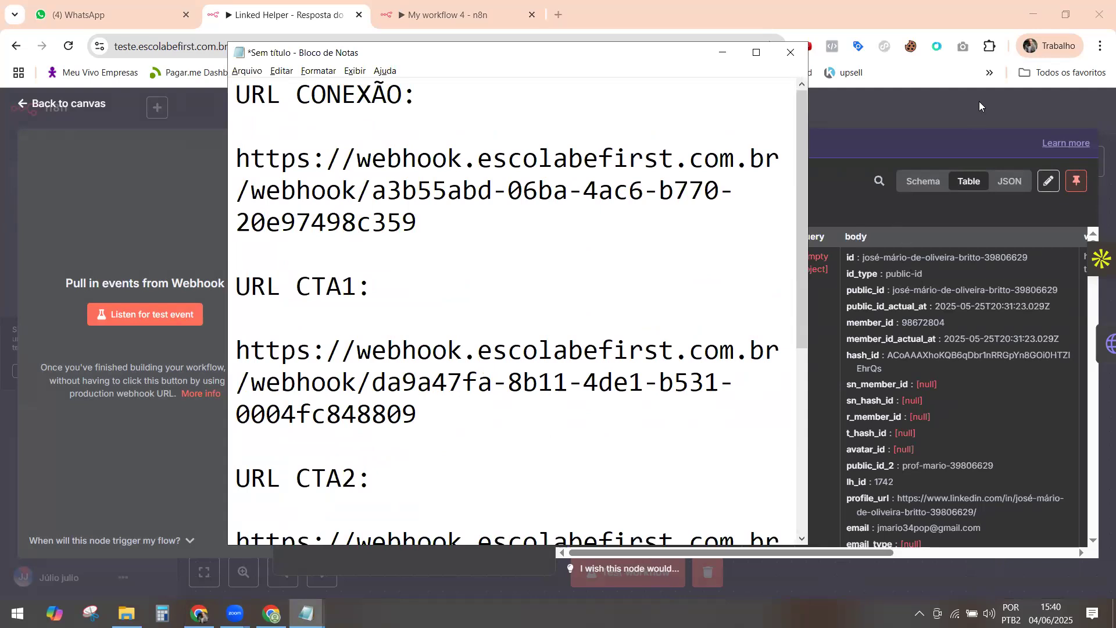
Minimize the browser windows, launch Linked Helper from the desktop, and put away the Notepad and Arquivos JSON n8n windows.
{"action": "left_click", "coordinate": [1038, 19]}
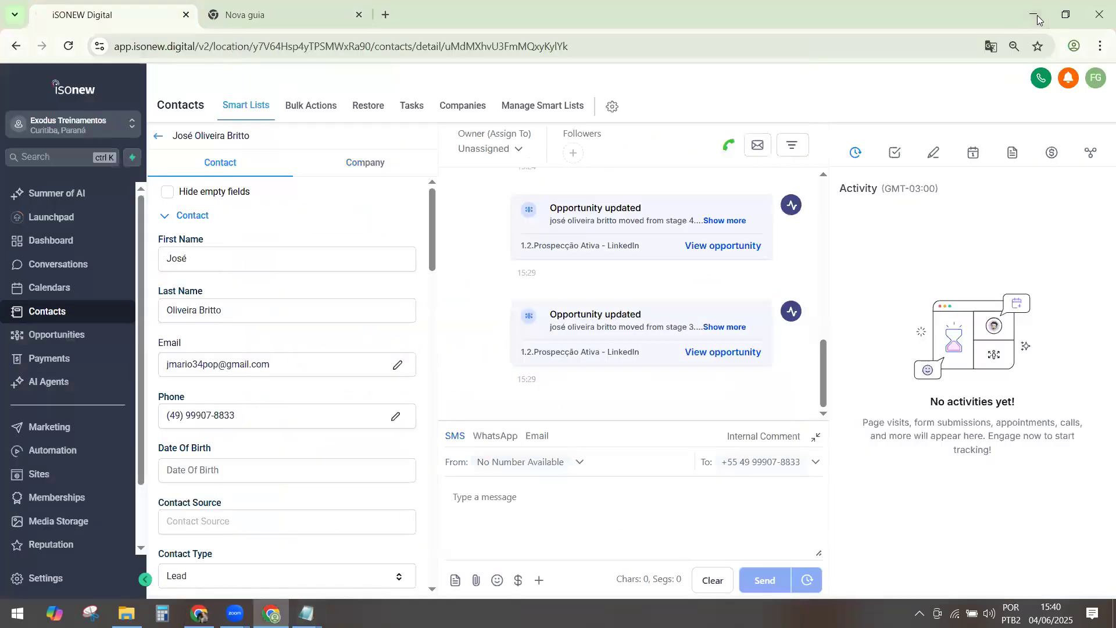
{"action": "left_click", "coordinate": [1038, 19]}
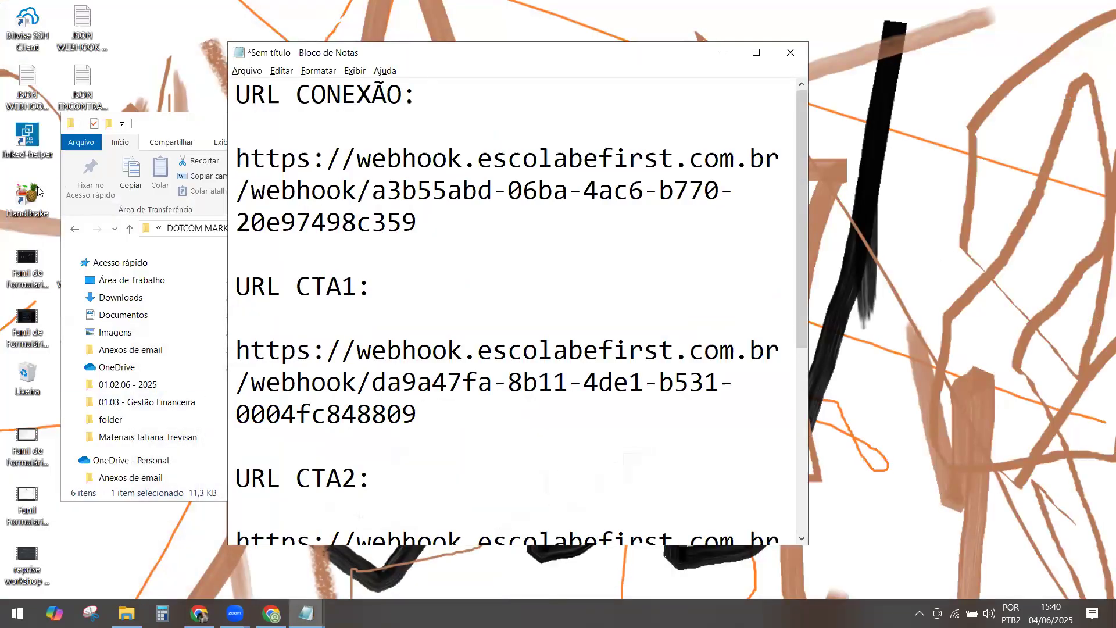
{"action": "left_click", "coordinate": [19, 138]}
{"action": "double_click", "coordinate": [19, 138]}
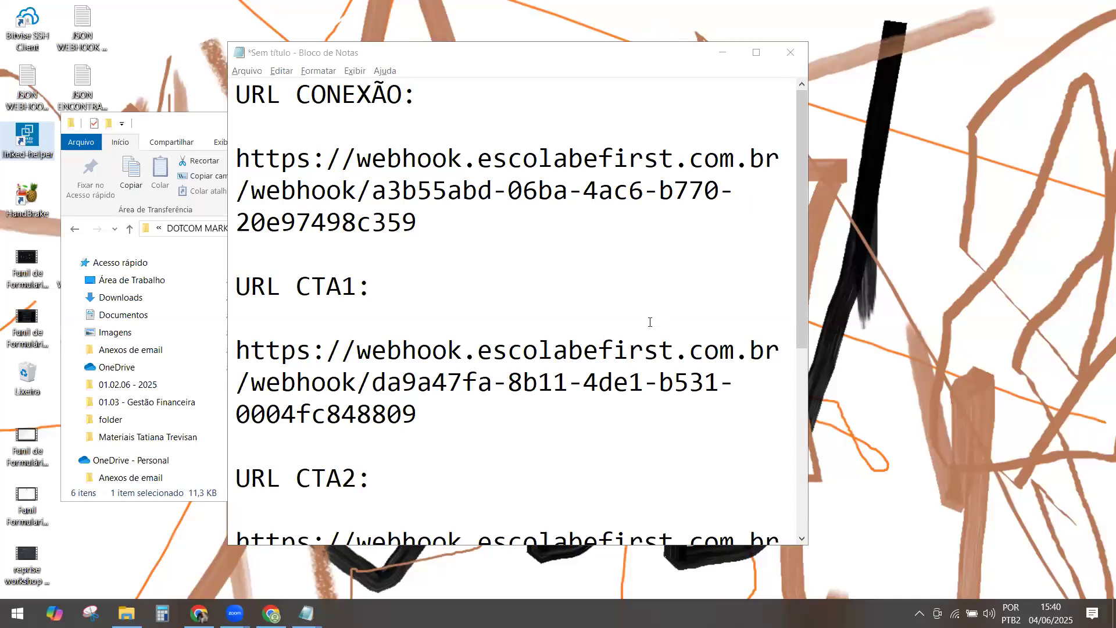
{"action": "left_click", "coordinate": [721, 54]}
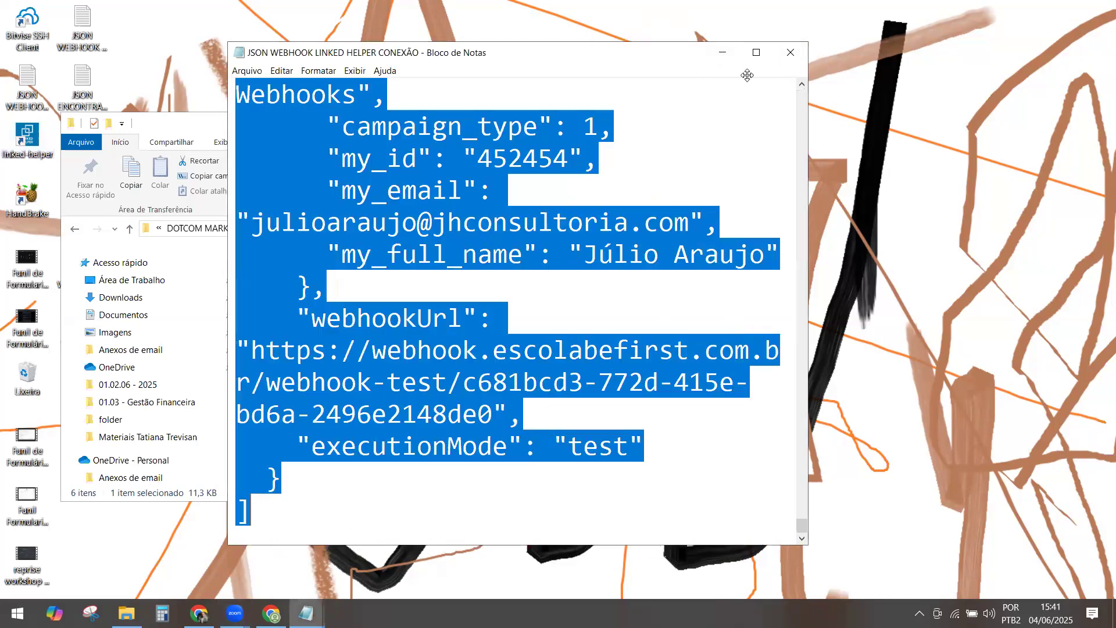
{"action": "left_click", "coordinate": [722, 53]}
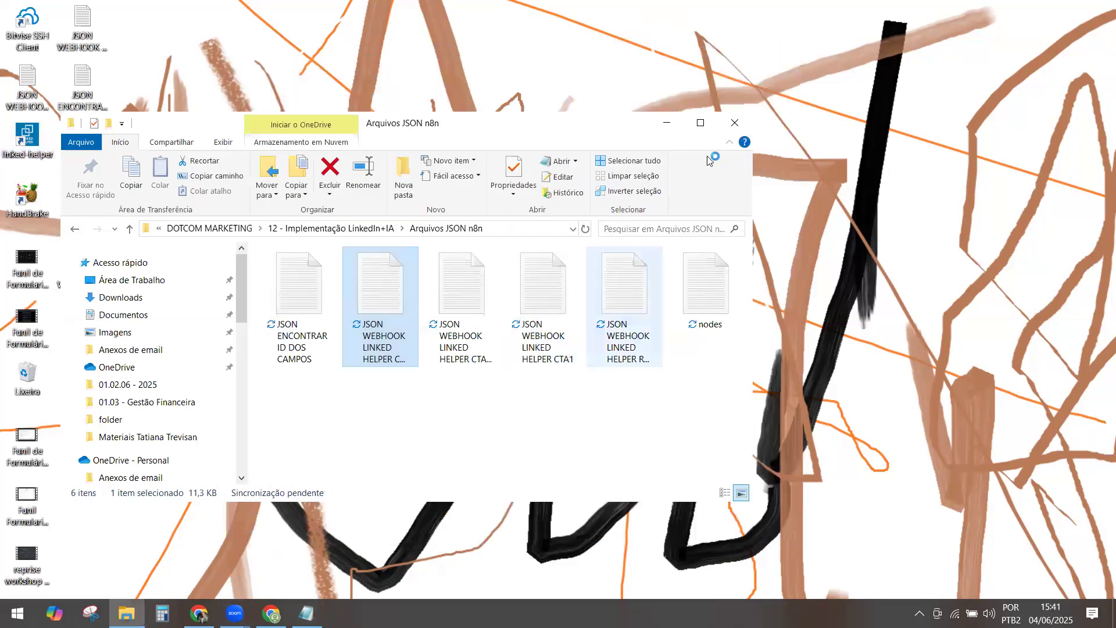
{"action": "left_click", "coordinate": [735, 123]}
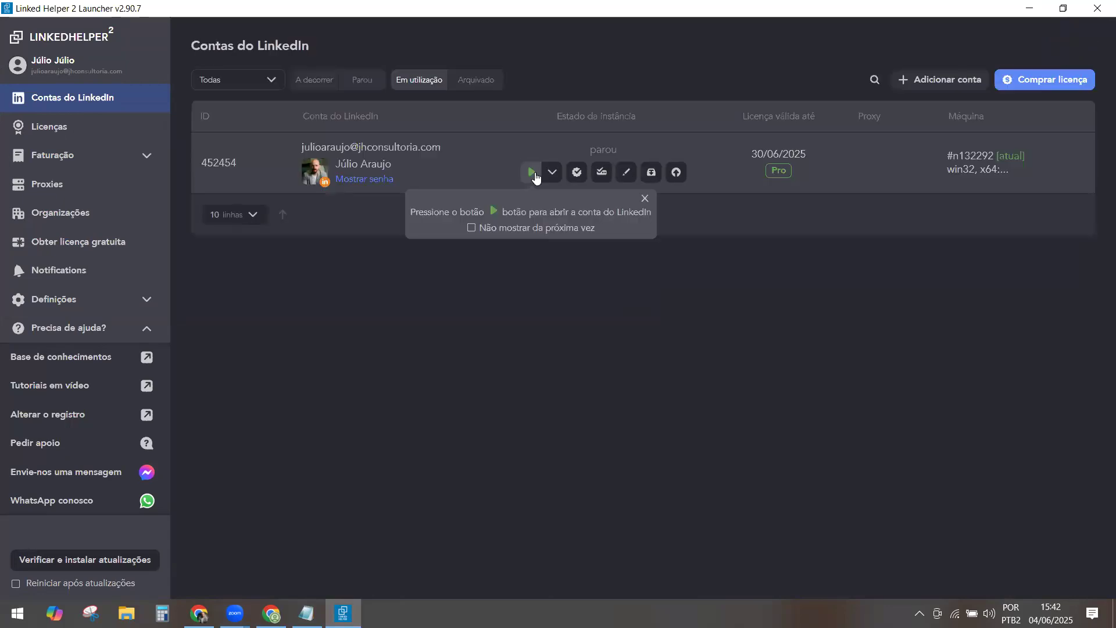
Start the LinkedIn account's instance, permit its access through the Windows firewall, and maximize the instance window.
{"action": "left_click", "coordinate": [533, 172]}
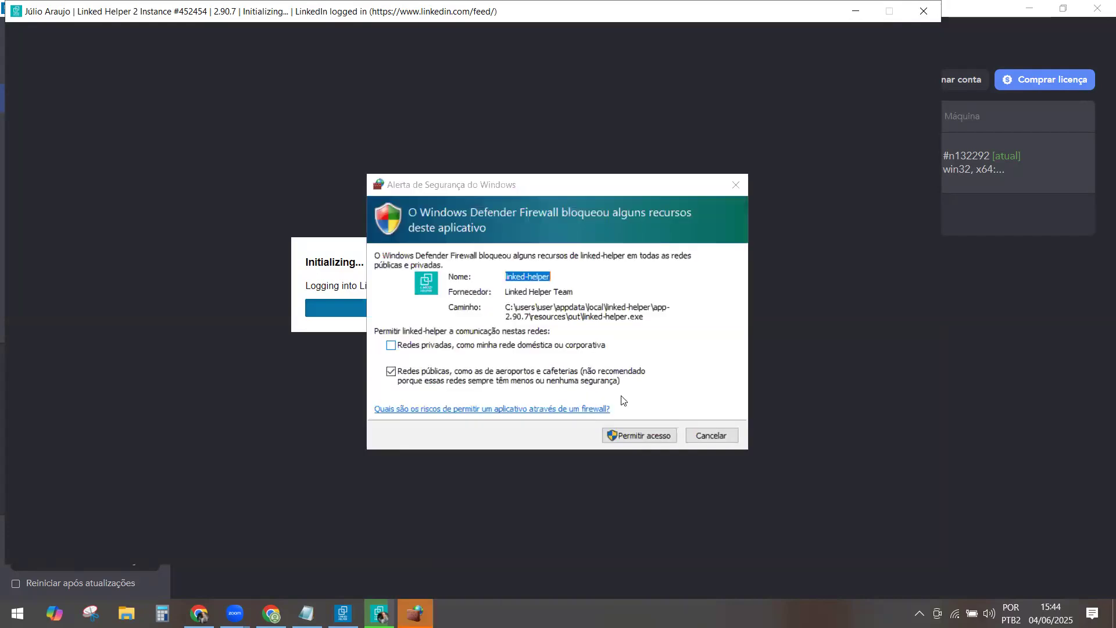
{"action": "left_click", "coordinate": [651, 440]}
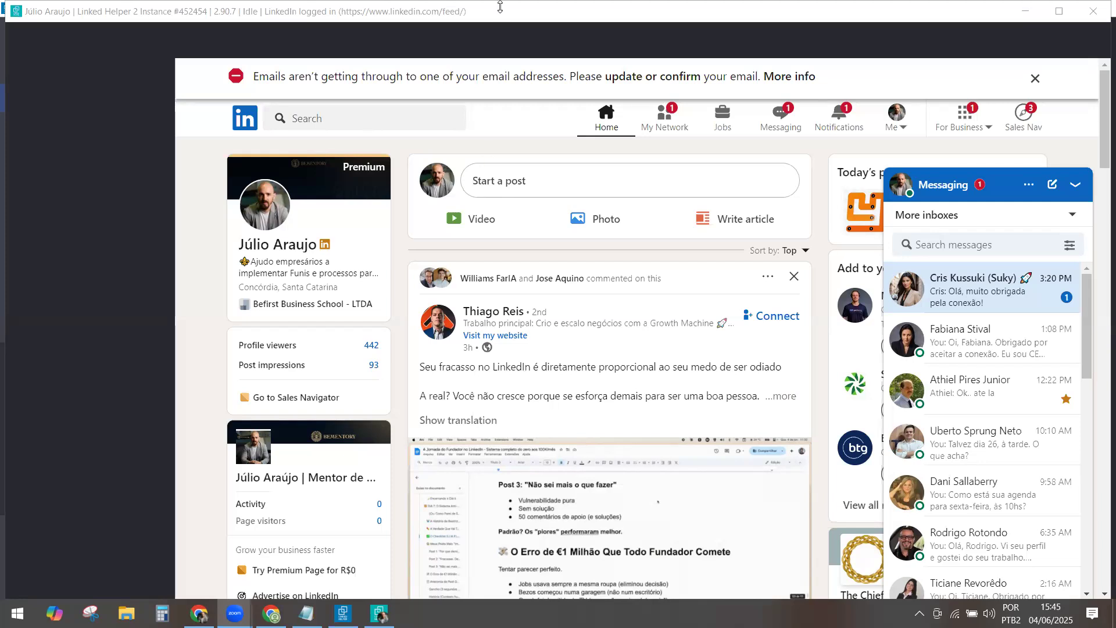
{"action": "left_click", "coordinate": [1085, 5]}
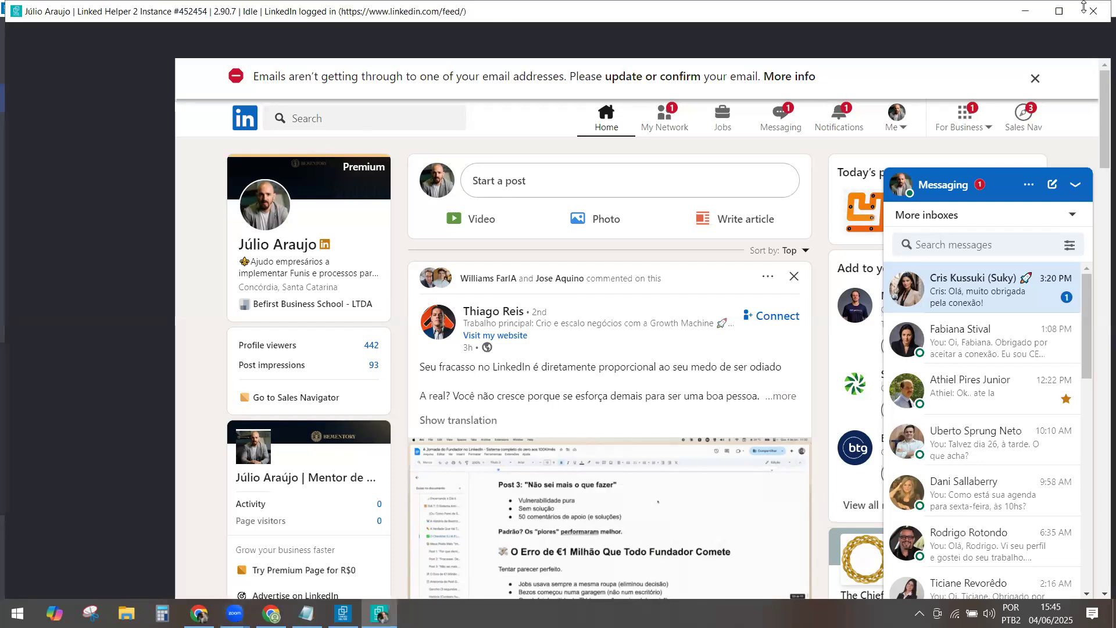
{"action": "left_click", "coordinate": [1059, 15]}
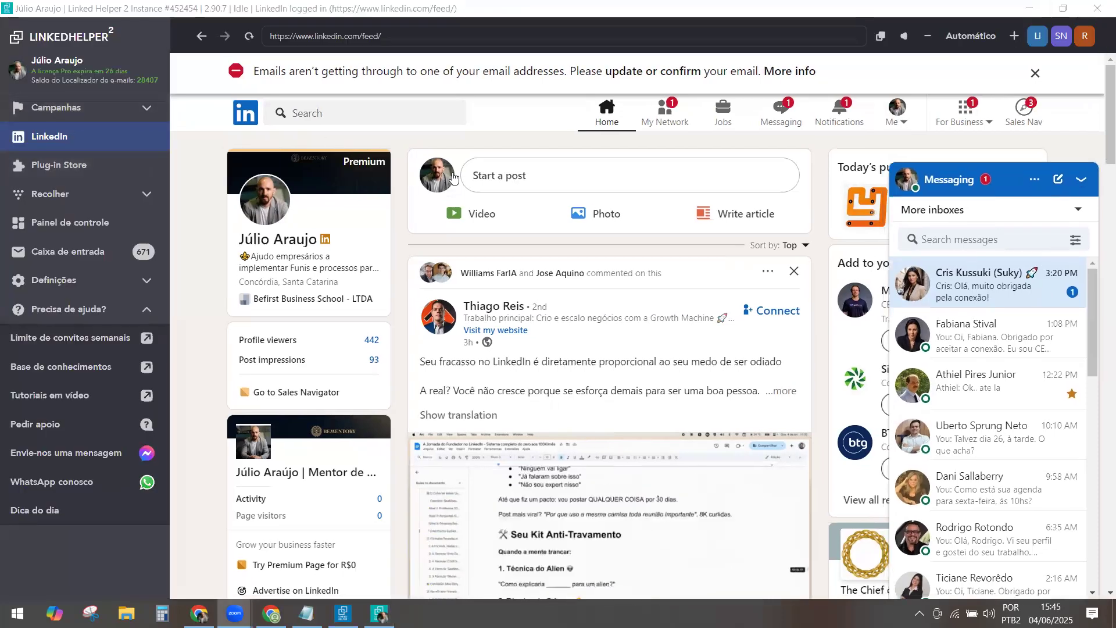
Find the Exodus draft in the Campanhas list and open its workflow.
{"action": "left_click", "coordinate": [66, 132]}
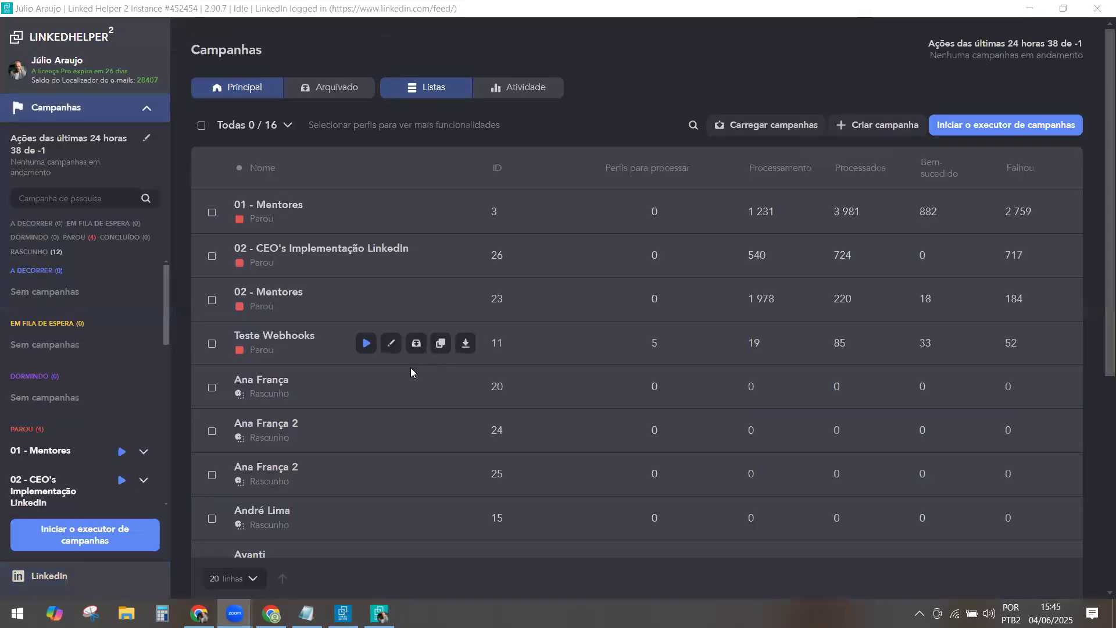
{"action": "scroll", "coordinate": [334, 409], "scroll_direction": "down", "scroll_amount": 2}
{"action": "scroll", "coordinate": [334, 410], "scroll_direction": "down", "scroll_amount": 5}
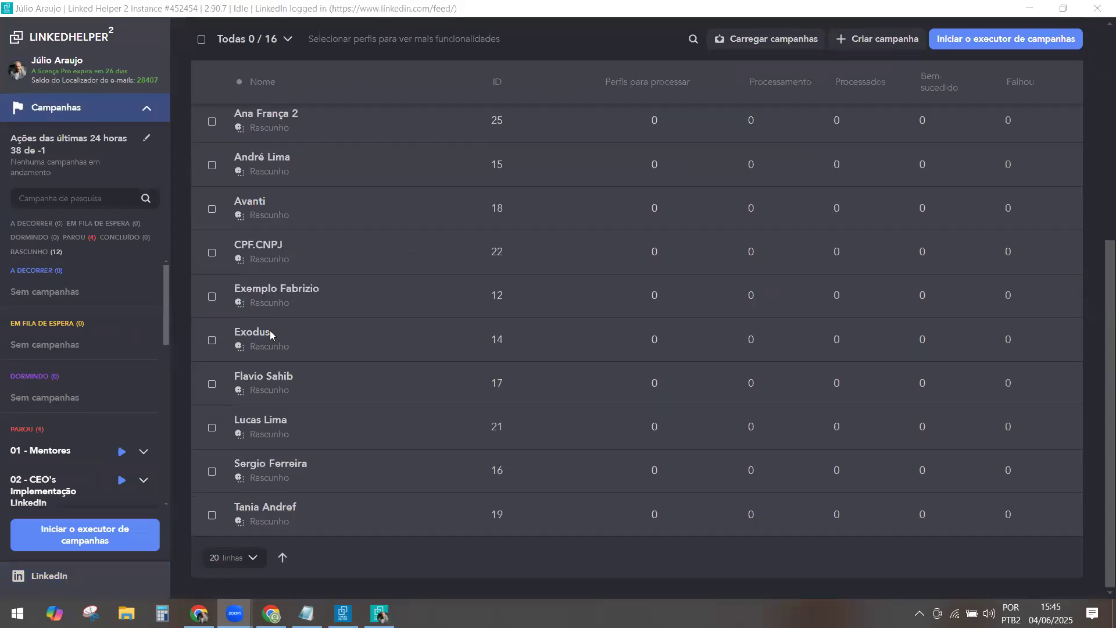
{"action": "scroll", "coordinate": [269, 331], "scroll_direction": "up", "scroll_amount": 2}
{"action": "scroll", "coordinate": [403, 233], "scroll_direction": "down", "scroll_amount": 2}
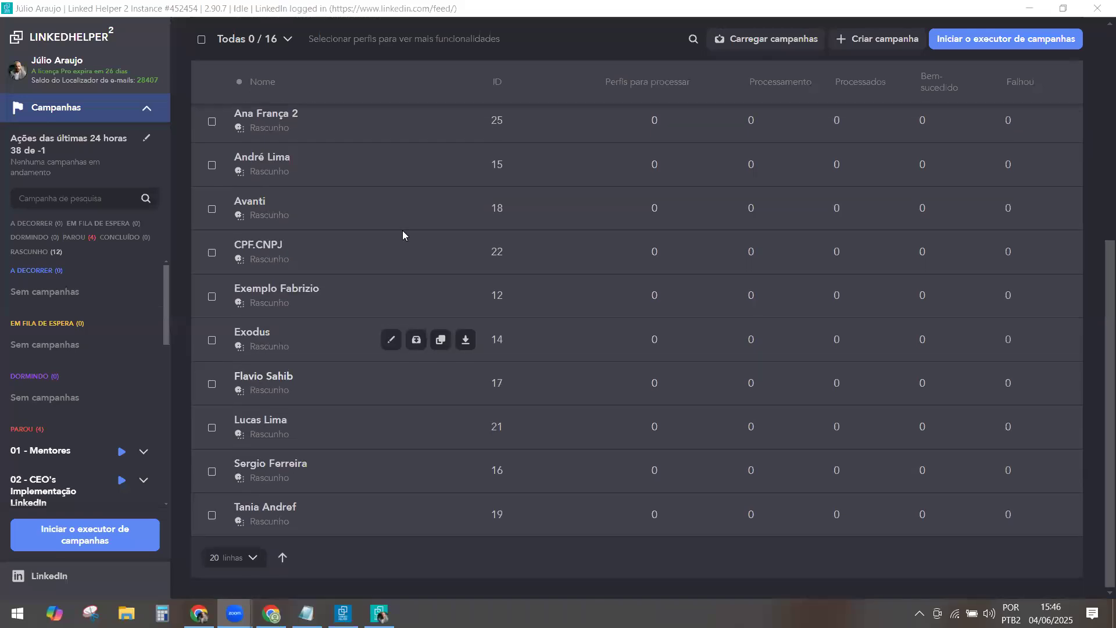
{"action": "left_click", "coordinate": [251, 334]}
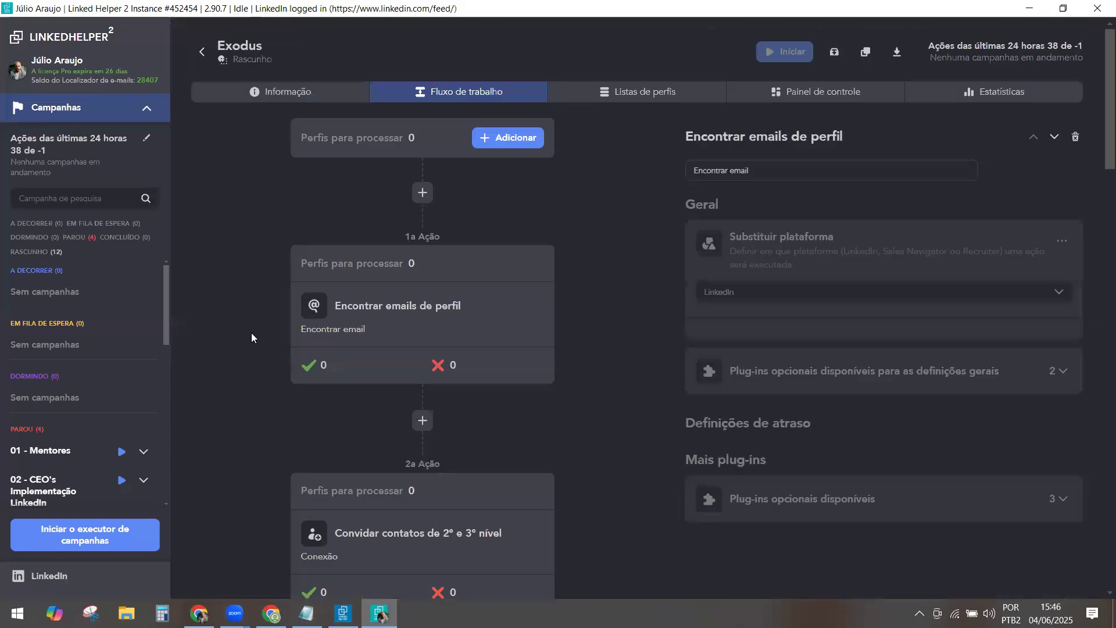
Add an Enviar pessoa para webhook action right after the Make - Conexão action in the campaign workflow.
{"action": "scroll", "coordinate": [417, 352], "scroll_direction": "down", "scroll_amount": 5}
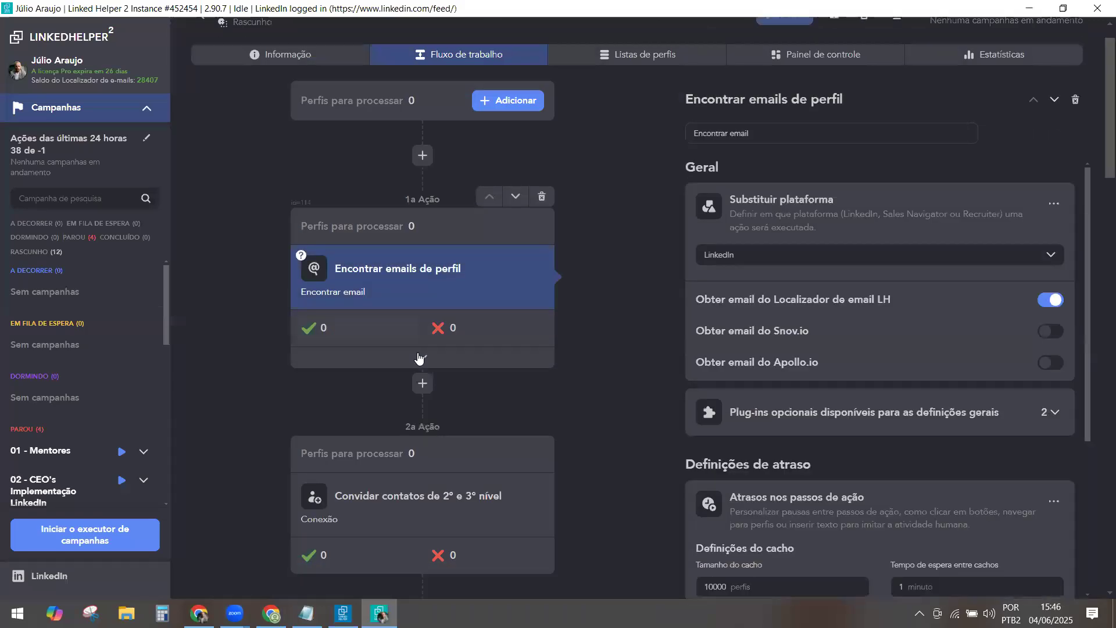
{"action": "scroll", "coordinate": [418, 357], "scroll_direction": "down", "scroll_amount": 3}
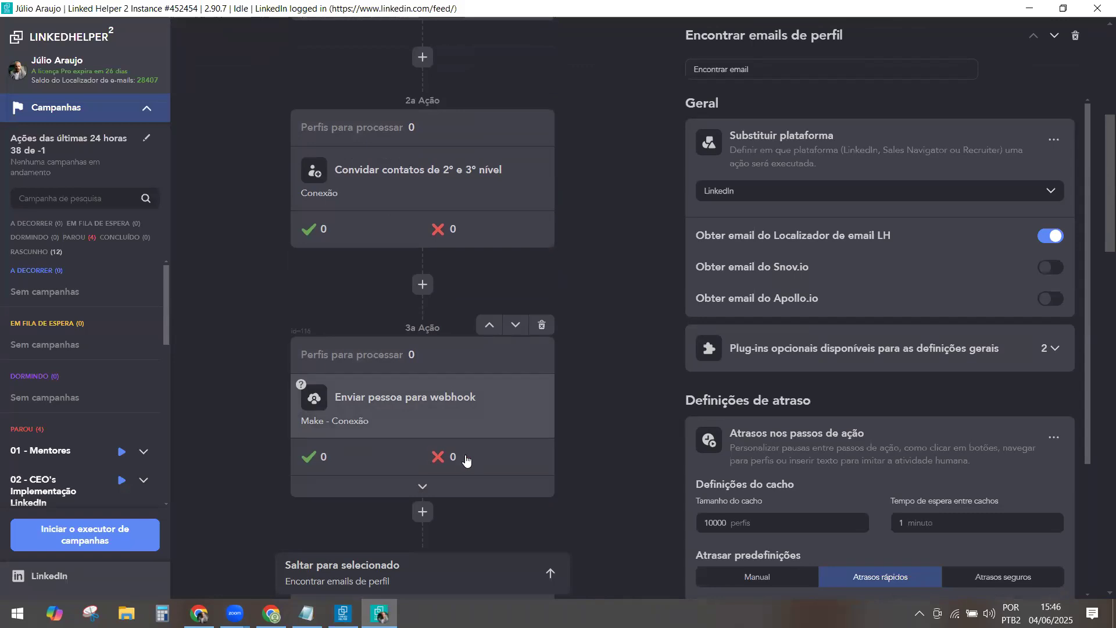
{"action": "scroll", "coordinate": [500, 498], "scroll_direction": "down", "scroll_amount": 3}
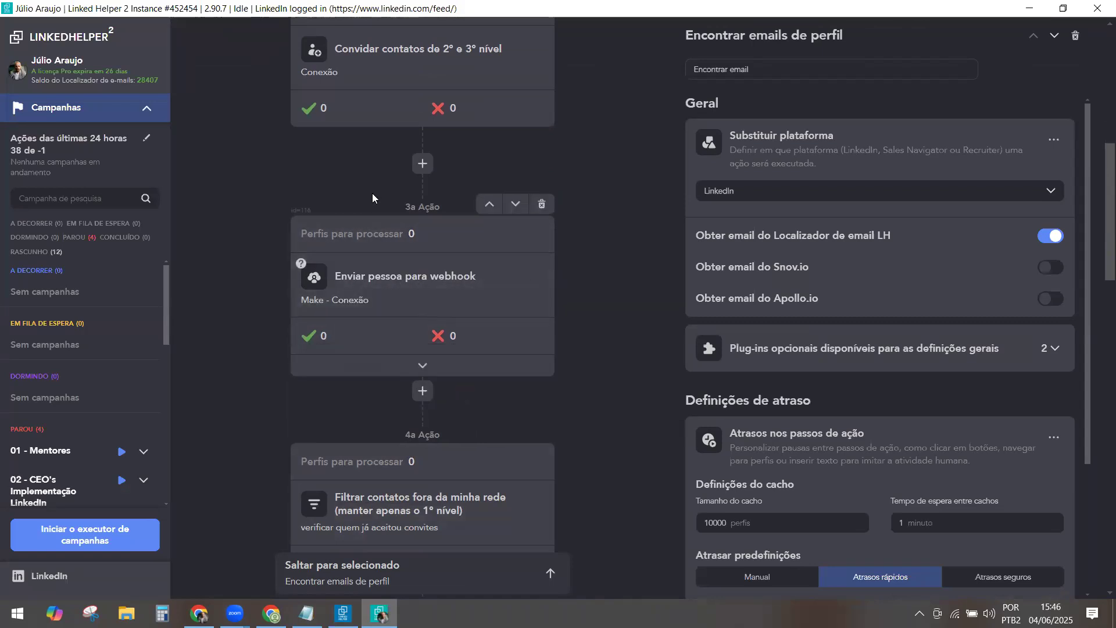
{"action": "scroll", "coordinate": [454, 195], "scroll_direction": "up", "scroll_amount": 2}
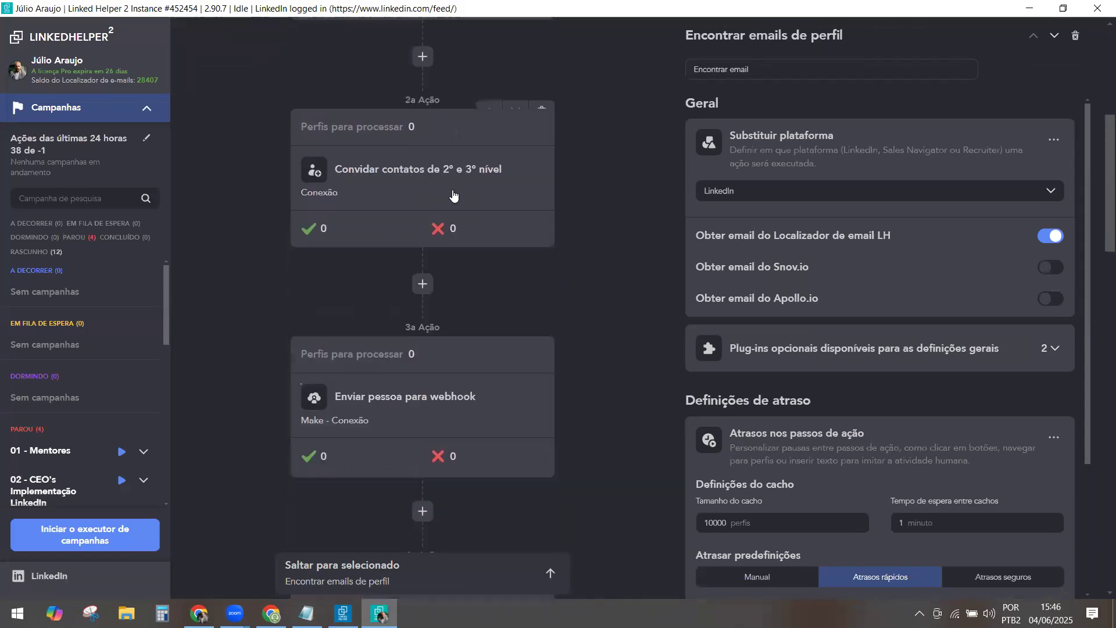
{"action": "left_click", "coordinate": [422, 513]}
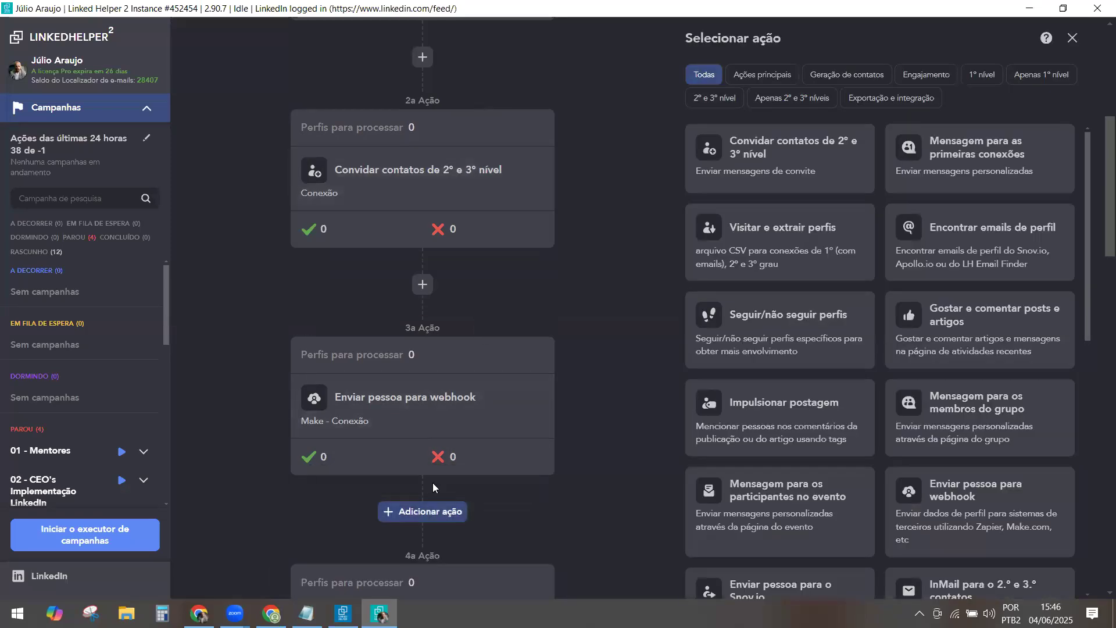
{"action": "mouse_move", "coordinate": [947, 516]}
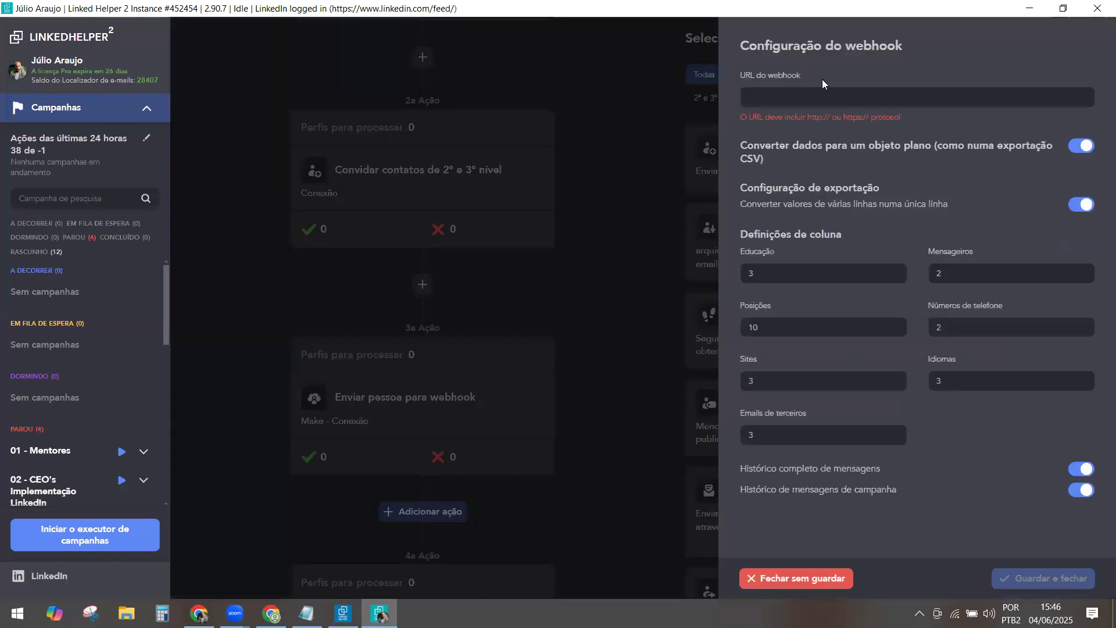
{"action": "left_click", "coordinate": [775, 98]}
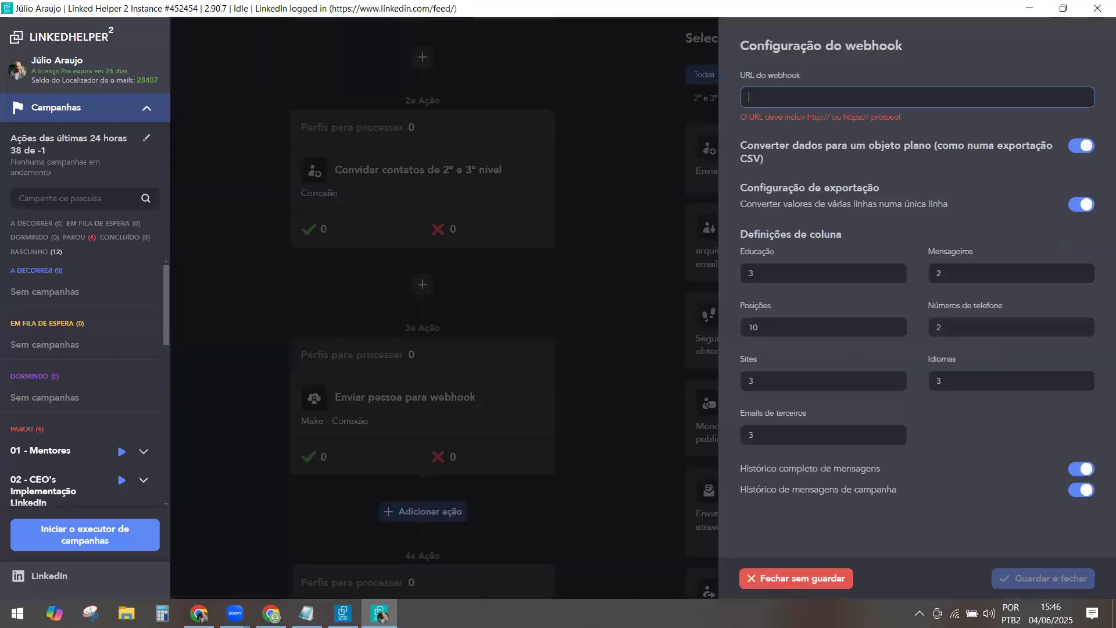
Copy the URL CONEXÃO address from Notepad into the new action's webhook URL and save the configuration.
{"action": "left_click", "coordinate": [306, 613]}
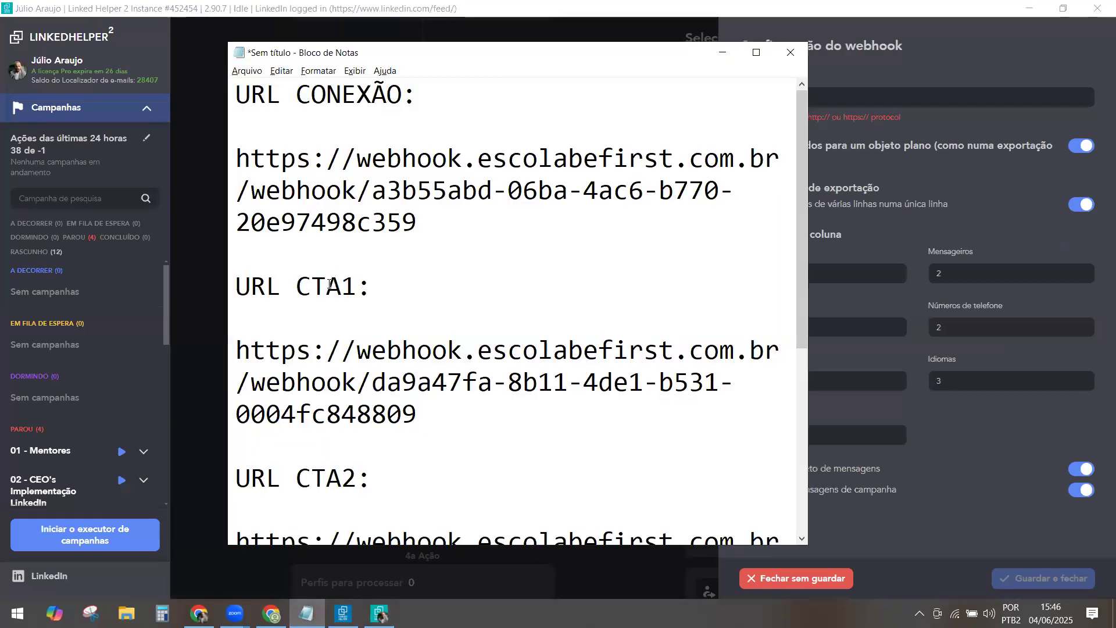
{"action": "left_click_drag", "start_coordinate": [236, 156], "coordinate": [417, 224]}
{"action": "right_click", "coordinate": [379, 211]}
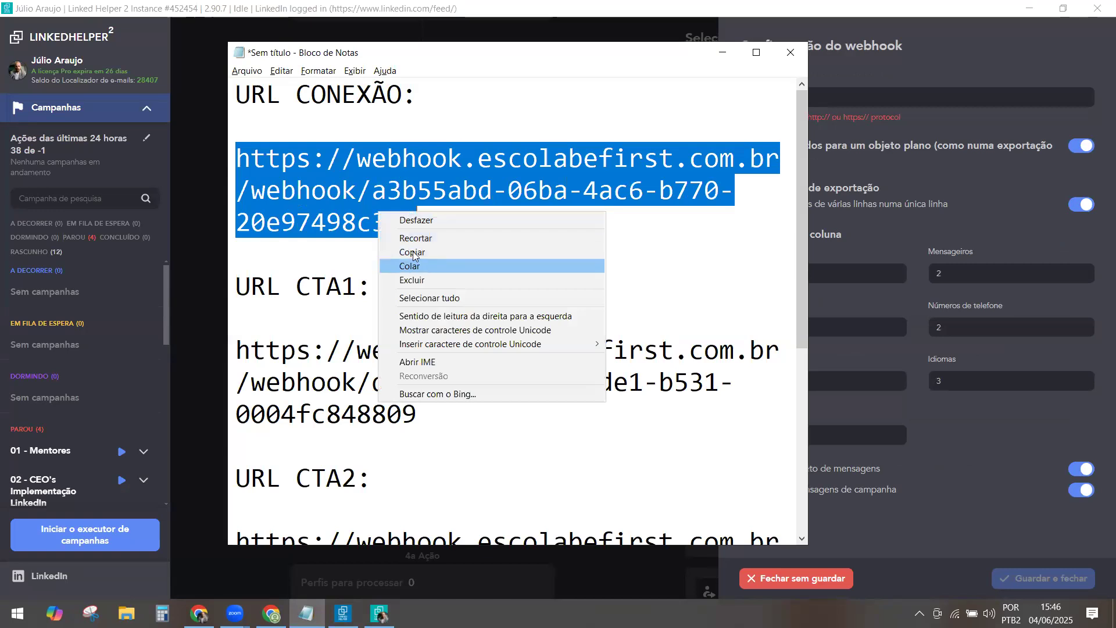
{"action": "left_click", "coordinate": [410, 252]}
{"action": "left_click", "coordinate": [931, 345]}
{"action": "left_click", "coordinate": [835, 92]}
{"action": "key", "text": "ctrl+v"}
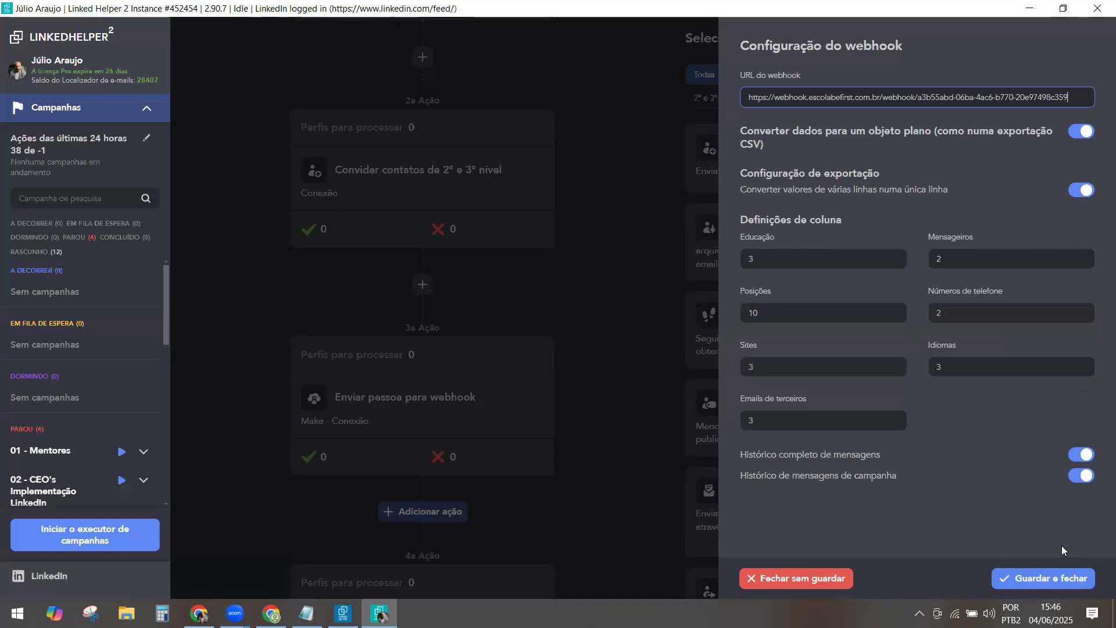
{"action": "left_click", "coordinate": [1035, 580]}
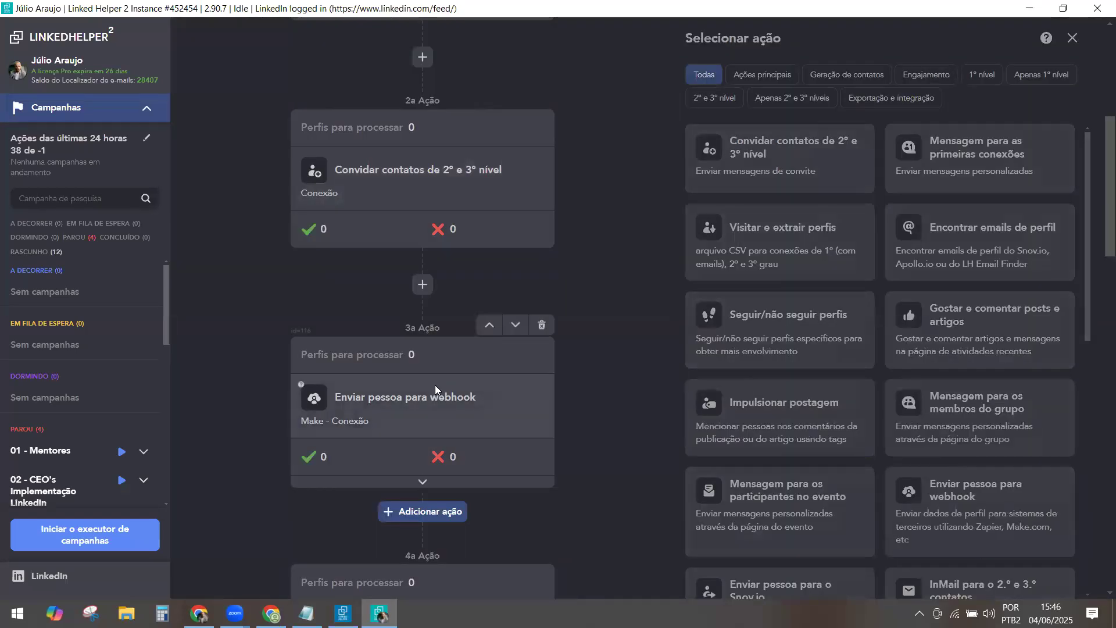
Try to add an Enviar pessoa para webhook action right after the Make -CTA1 action in the campaign workflow.
{"action": "scroll", "coordinate": [435, 385], "scroll_direction": "down", "scroll_amount": 5}
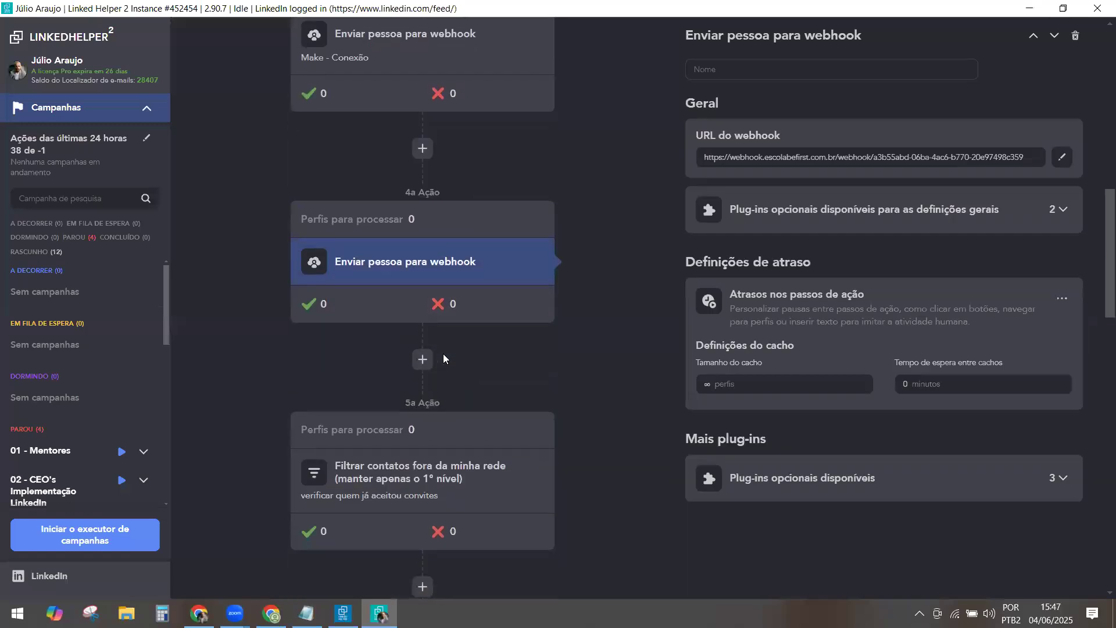
{"action": "scroll", "coordinate": [443, 358], "scroll_direction": "down", "scroll_amount": 4}
{"action": "scroll", "coordinate": [419, 349], "scroll_direction": "down", "scroll_amount": 3}
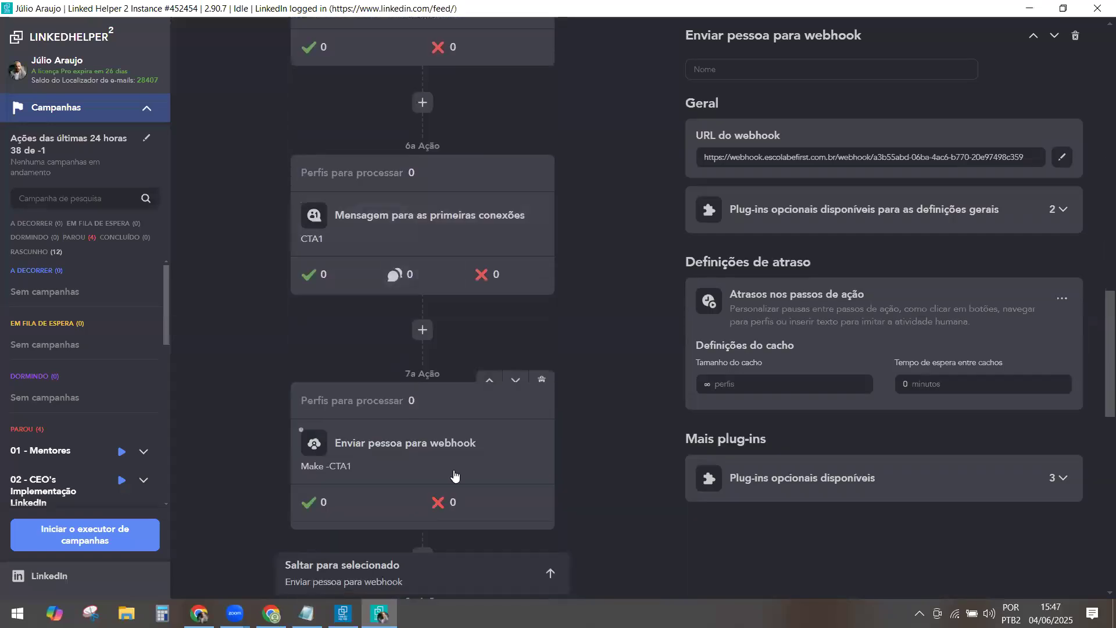
{"action": "scroll", "coordinate": [432, 420], "scroll_direction": "down", "scroll_amount": 2}
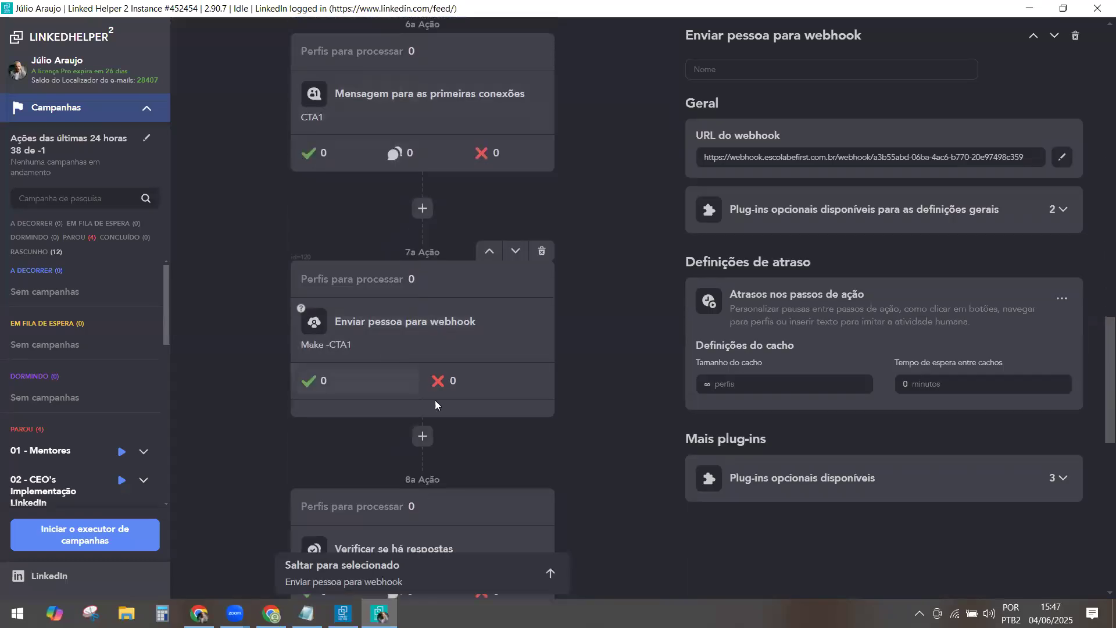
{"action": "left_click", "coordinate": [425, 441]}
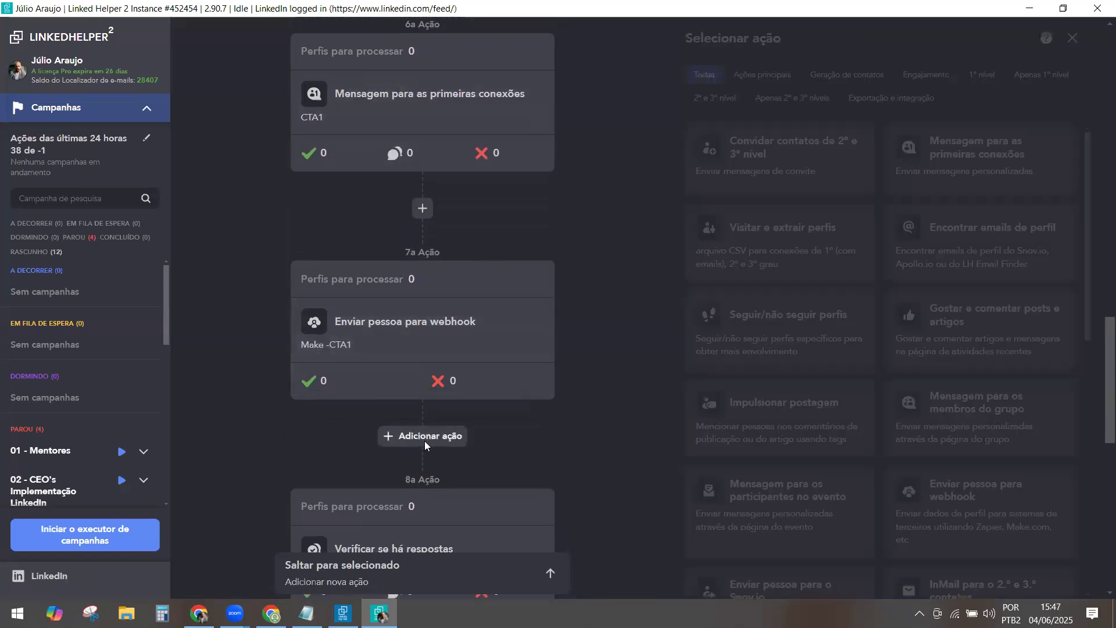
{"action": "mouse_move", "coordinate": [985, 498]}
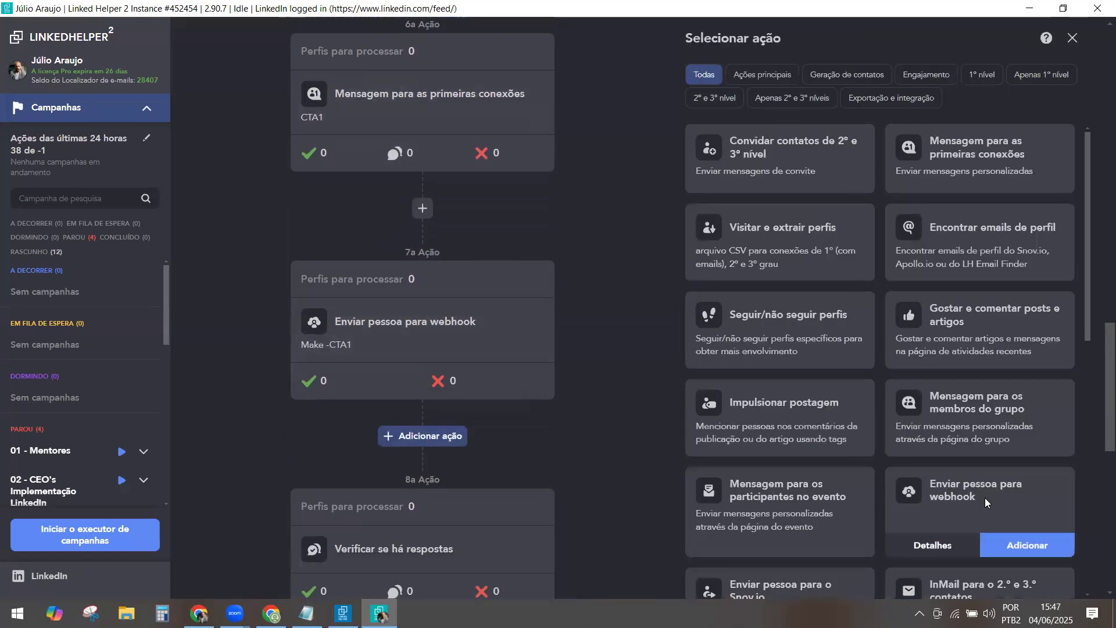
{"action": "left_click", "coordinate": [1032, 544]}
Try to use the URL CTA1 address from Notepad as the new action's webhook URL, then leave the configuration.
{"action": "left_click", "coordinate": [851, 102]}
{"action": "left_click", "coordinate": [308, 612]}
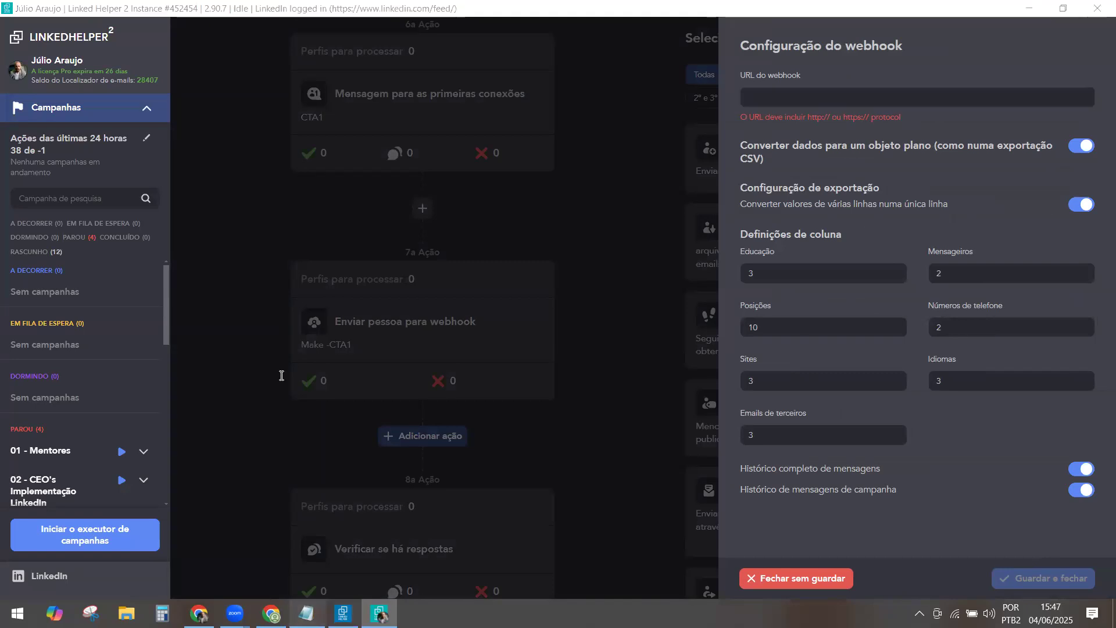
{"action": "left_click", "coordinate": [256, 350]}
{"action": "left_click_drag", "start_coordinate": [238, 349], "coordinate": [422, 419]}
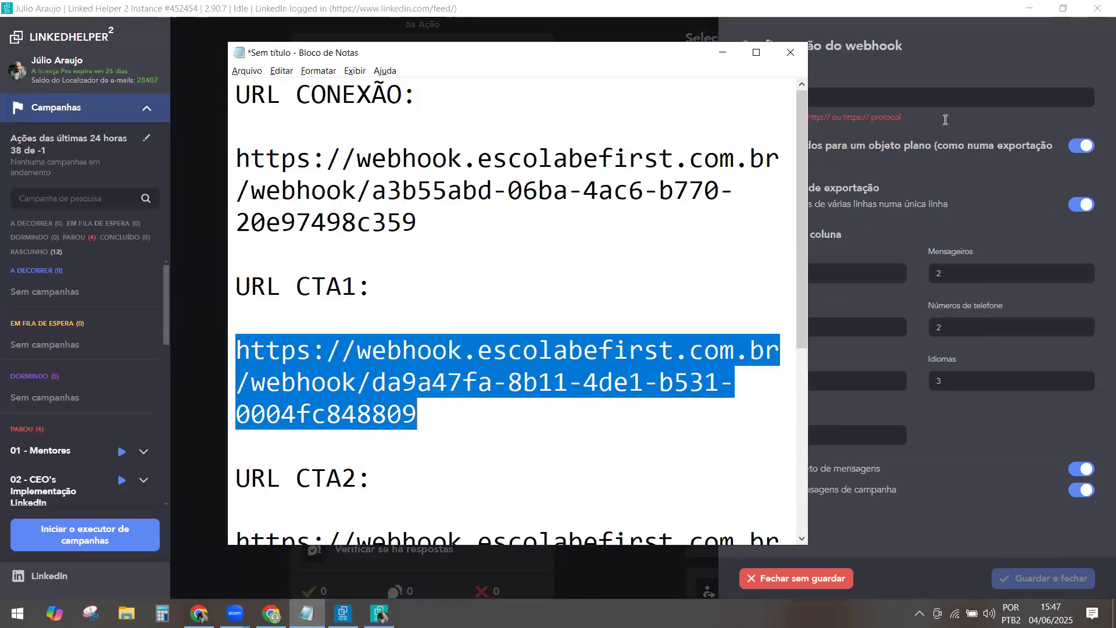
{"action": "left_click", "coordinate": [954, 98]}
{"action": "key", "text": "ctrl+v"}
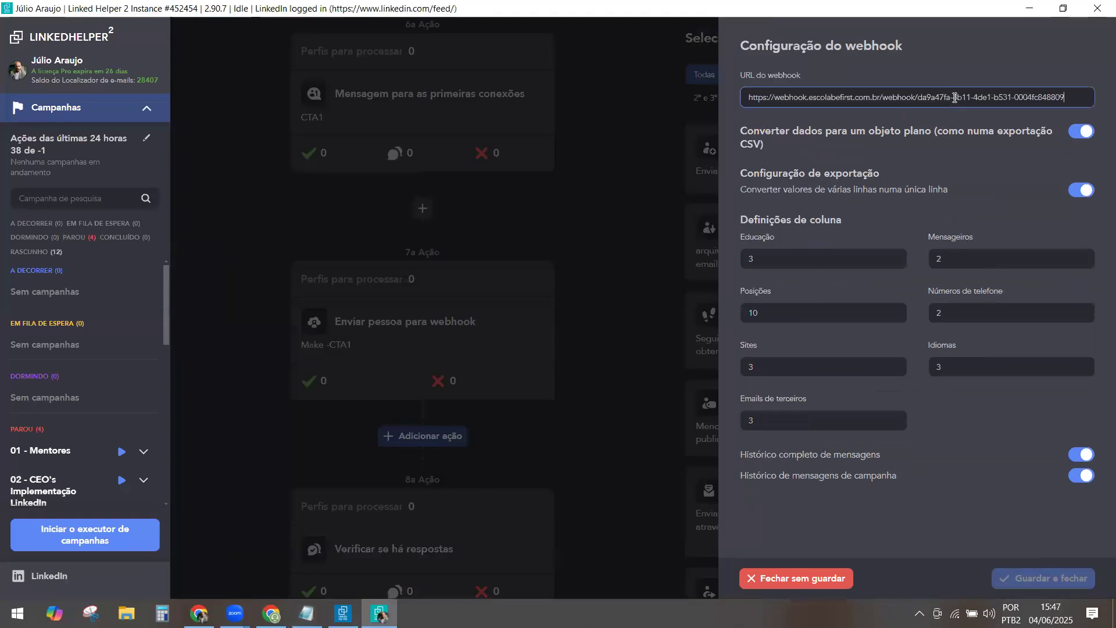
{"action": "left_click", "coordinate": [324, 426]}
Add an Enviar pessoa para webhook action right after the Make - CTA2 action at the end of the workflow.
{"action": "scroll", "coordinate": [347, 464], "scroll_direction": "down", "scroll_amount": 5}
{"action": "scroll", "coordinate": [366, 442], "scroll_direction": "down", "scroll_amount": 2}
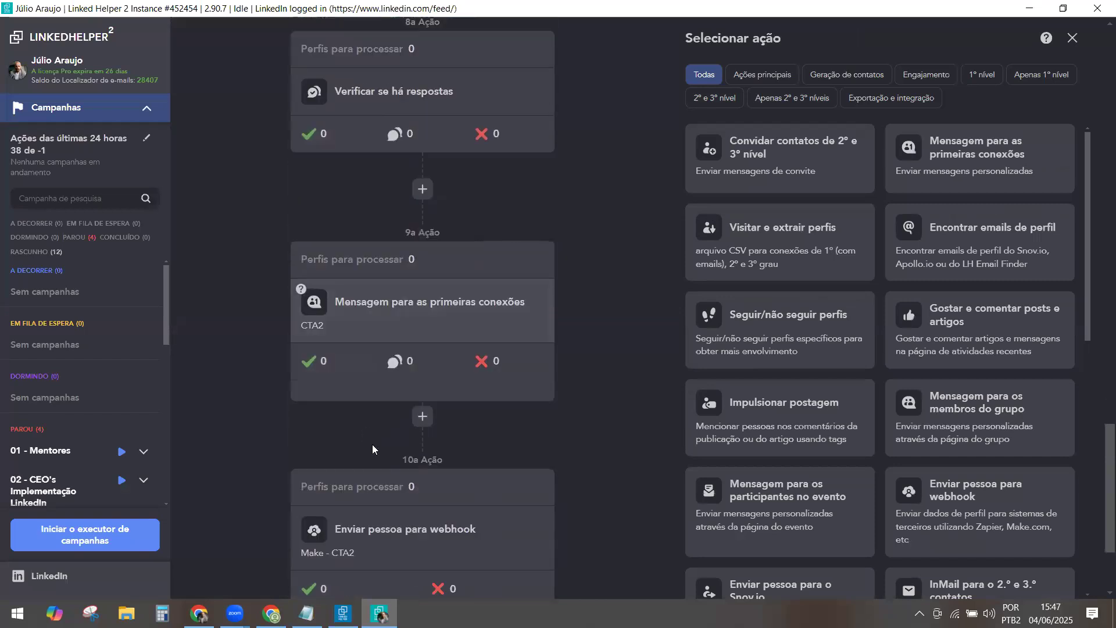
{"action": "scroll", "coordinate": [396, 457], "scroll_direction": "down", "scroll_amount": 3}
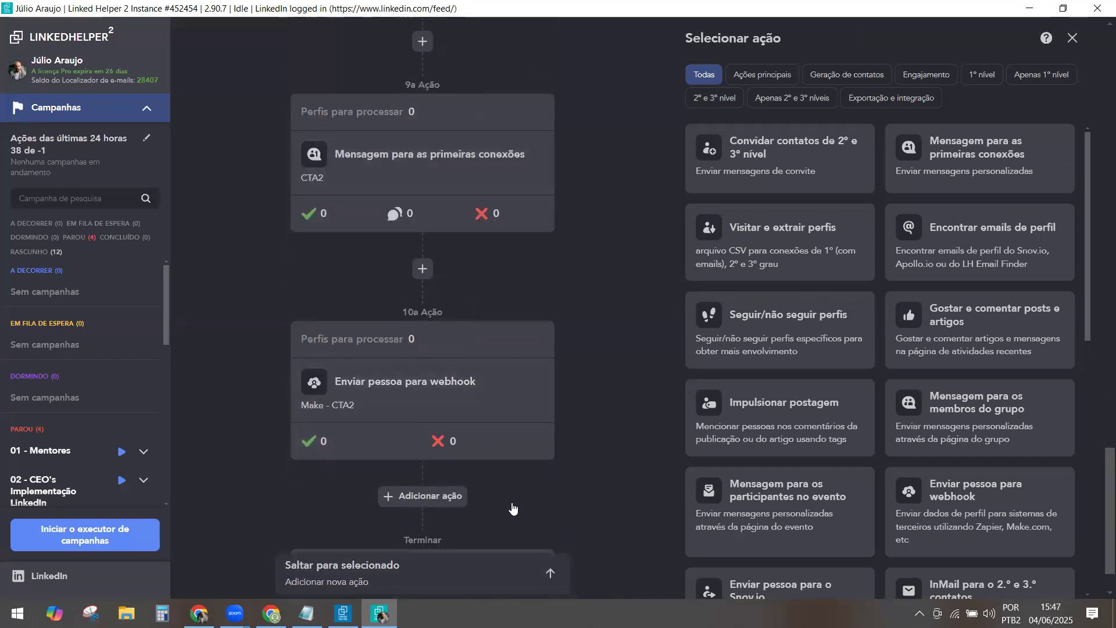
{"action": "mouse_move", "coordinate": [971, 543]}
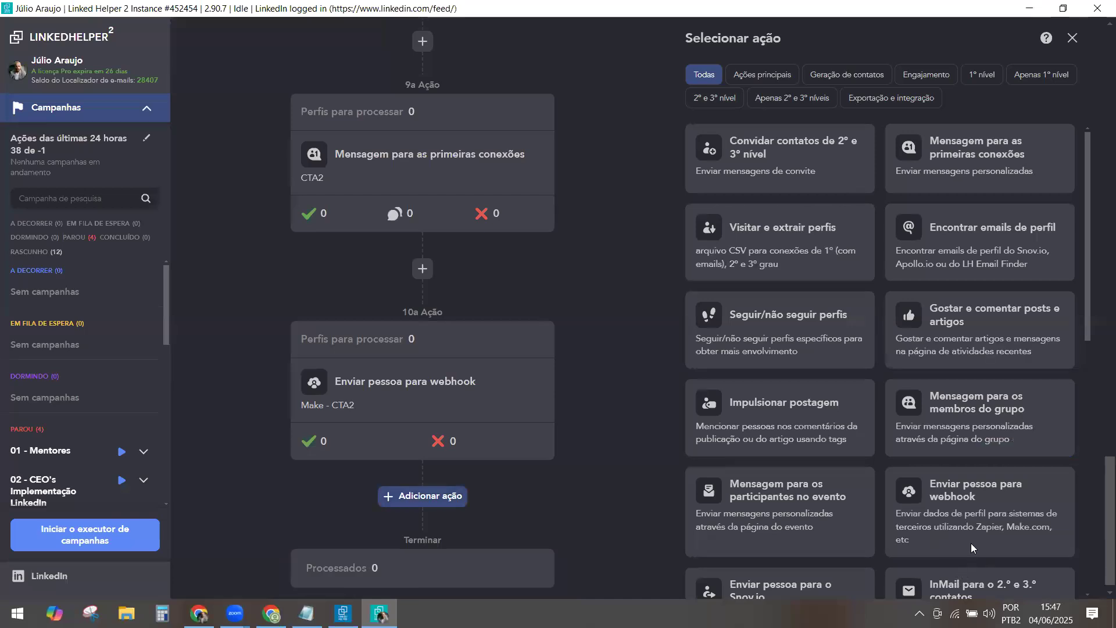
{"action": "left_click", "coordinate": [1033, 549]}
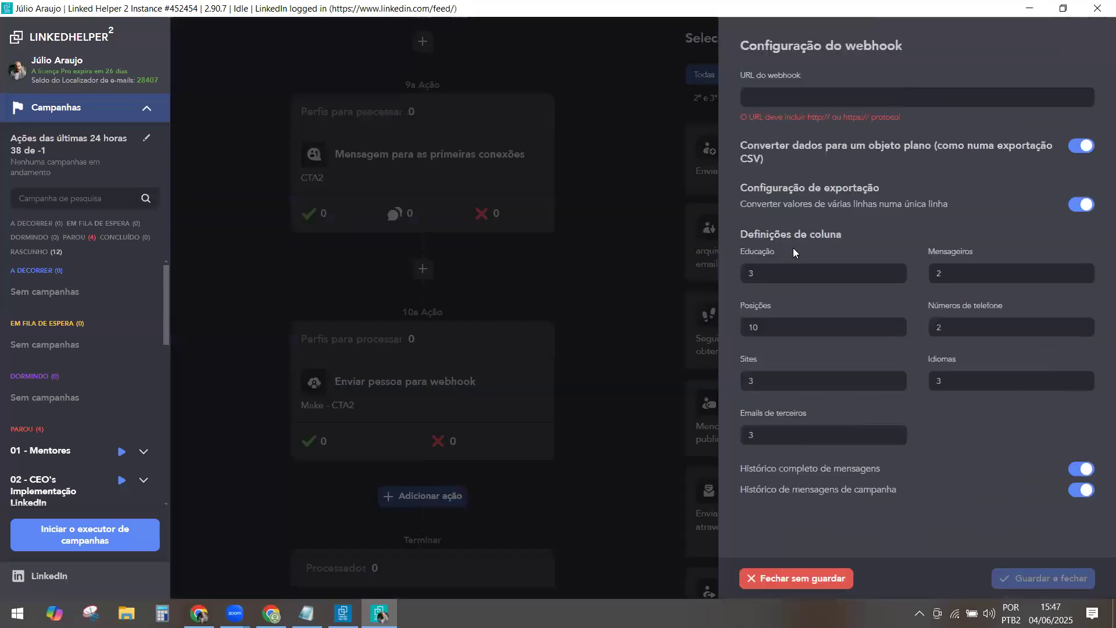
Copy the URL CTA2 address from Notepad into the new action's webhook URL and save the configuration.
{"action": "left_click", "coordinate": [775, 98]}
{"action": "left_click", "coordinate": [306, 613]}
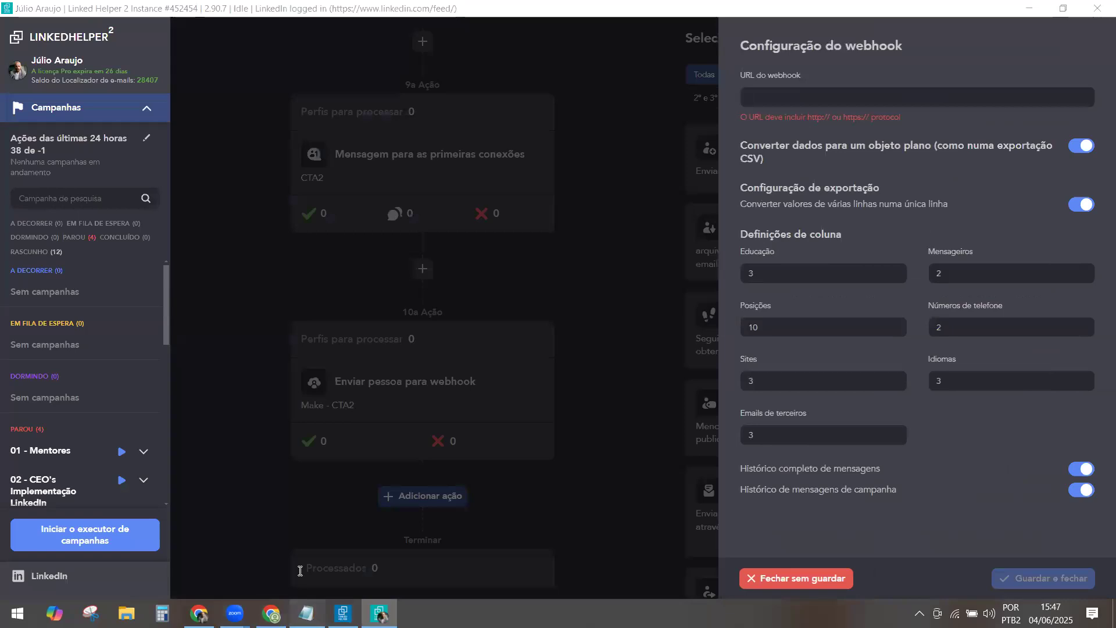
{"action": "scroll", "coordinate": [321, 437], "scroll_direction": "down", "scroll_amount": 2}
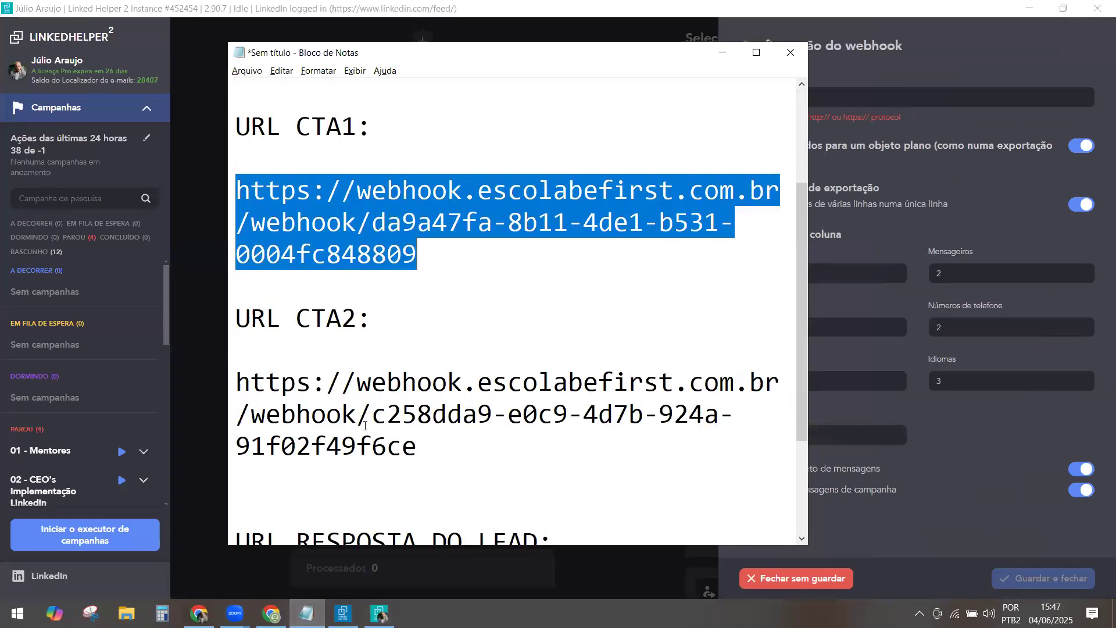
{"action": "left_click_drag", "start_coordinate": [237, 382], "coordinate": [431, 445]}
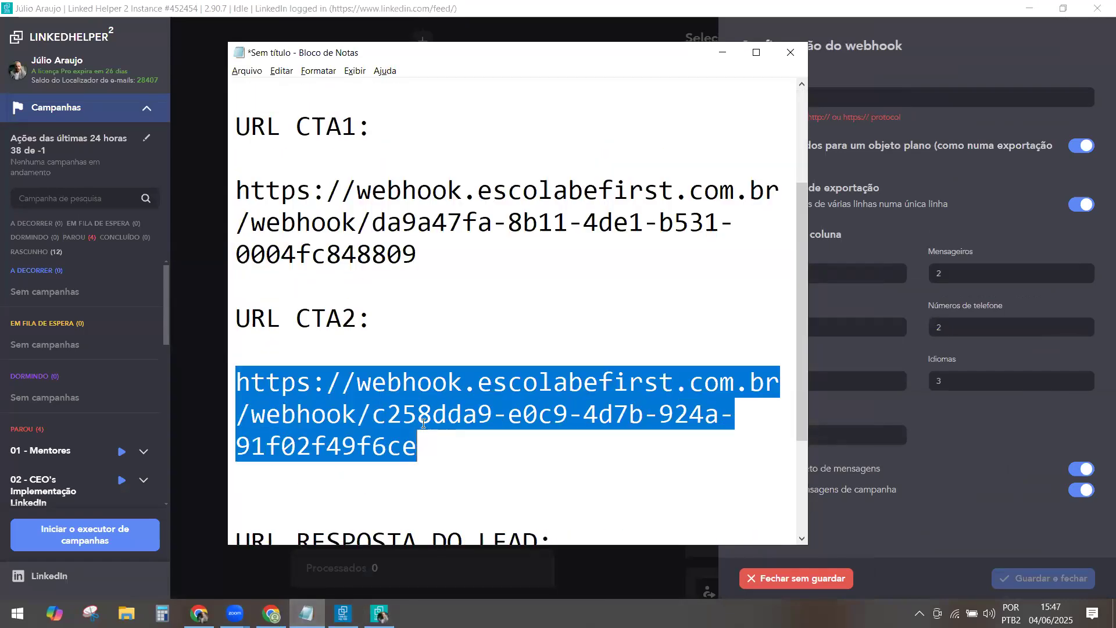
{"action": "key", "text": "ctrl+c"}
{"action": "left_click", "coordinate": [917, 122]}
{"action": "key", "text": "ctrl+v"}
{"action": "left_click", "coordinate": [1053, 578]}
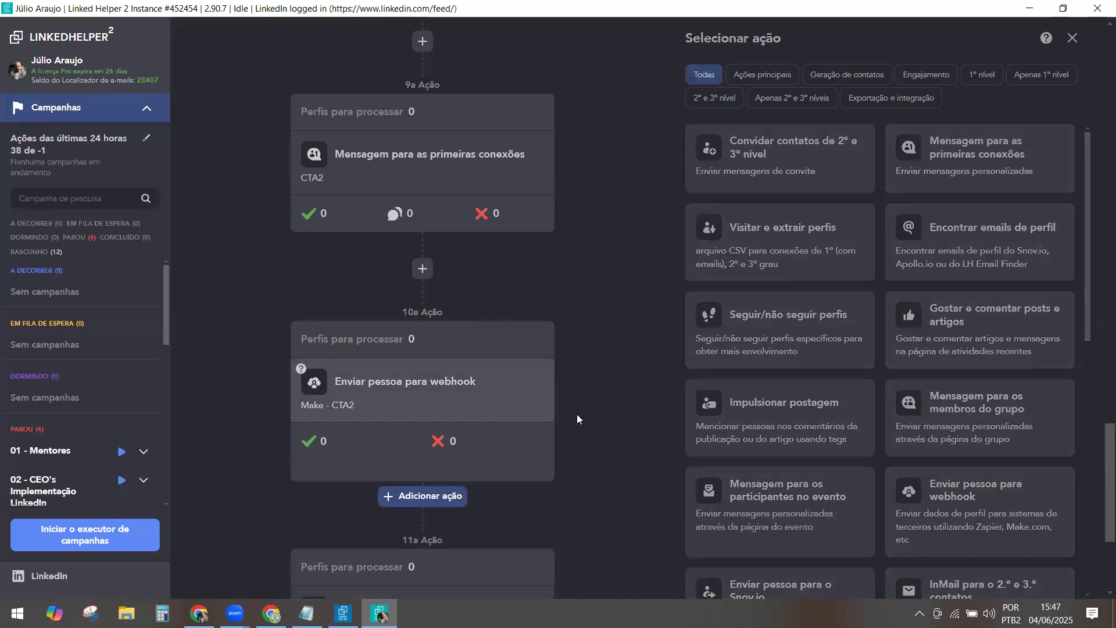
In the CTA1 message action, enable sending contacts who replied to the previous message to the webhook.
{"action": "scroll", "coordinate": [577, 419], "scroll_direction": "up", "scroll_amount": 7}
{"action": "scroll", "coordinate": [577, 414], "scroll_direction": "up", "scroll_amount": 8}
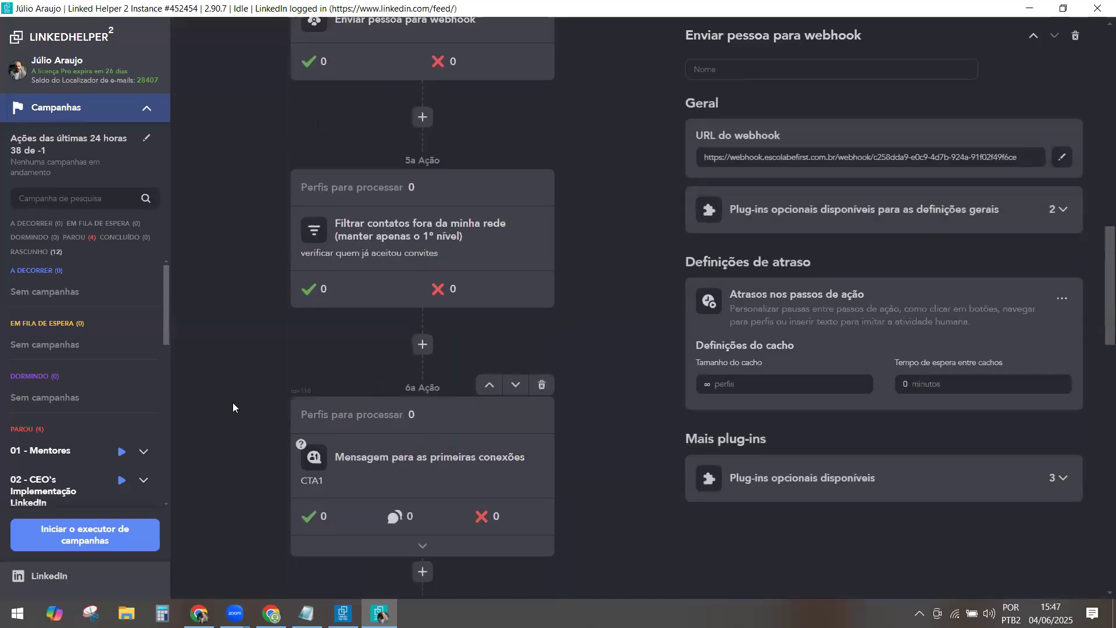
{"action": "left_click", "coordinate": [436, 456]}
{"action": "scroll", "coordinate": [908, 484], "scroll_direction": "down", "scroll_amount": 4}
{"action": "scroll", "coordinate": [908, 484], "scroll_direction": "down", "scroll_amount": 4}
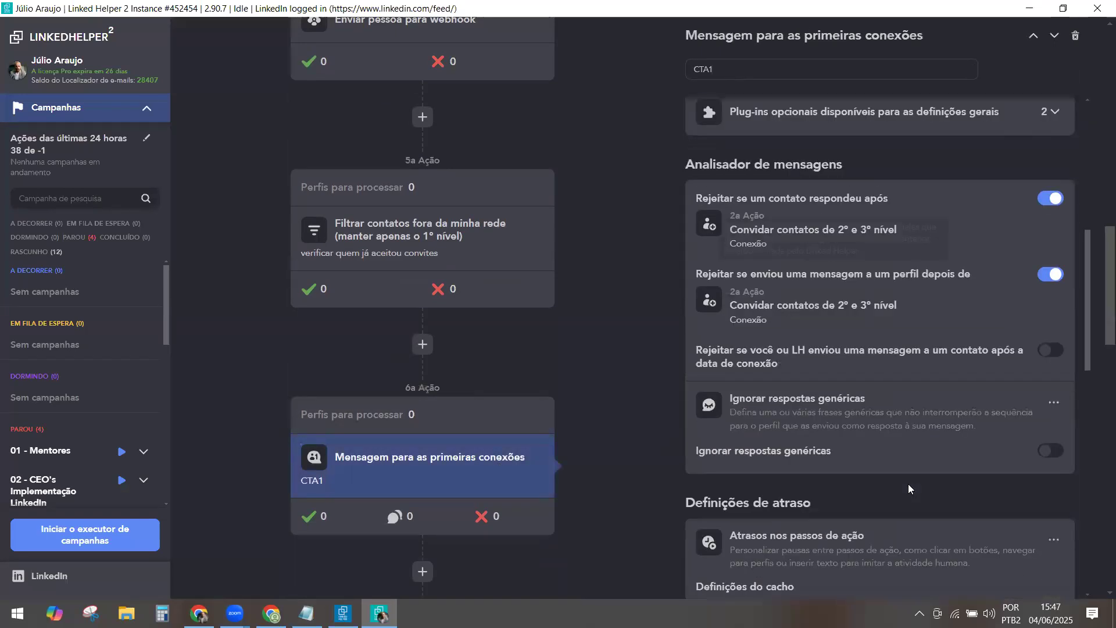
{"action": "scroll", "coordinate": [851, 417], "scroll_direction": "down", "scroll_amount": 6}
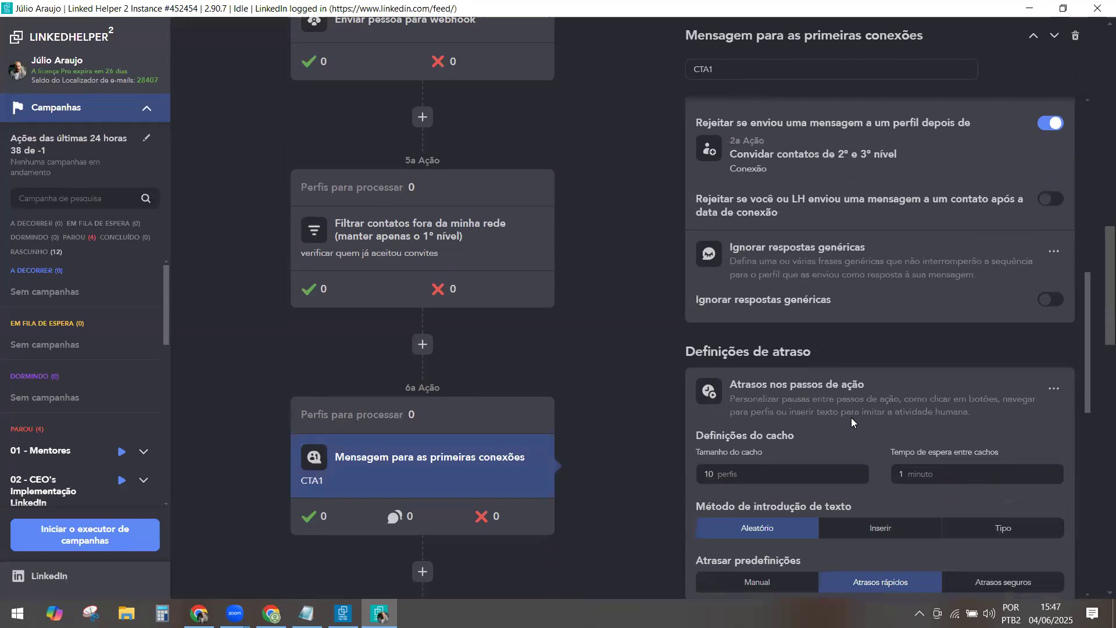
{"action": "scroll", "coordinate": [851, 417], "scroll_direction": "down", "scroll_amount": 4}
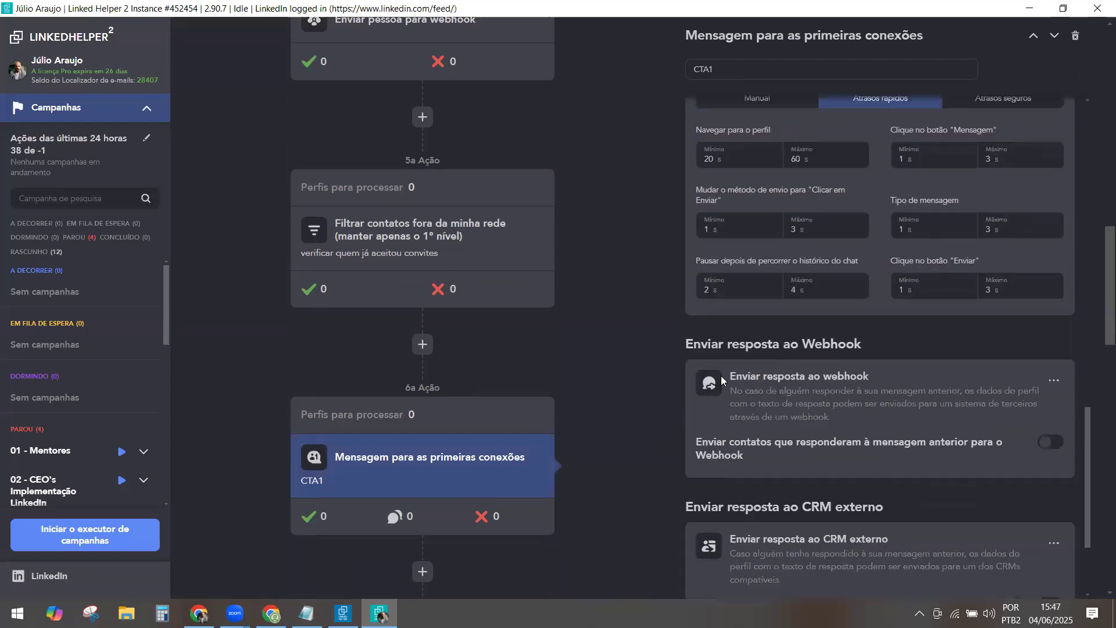
{"action": "left_click", "coordinate": [1050, 442]}
Copy the URL RESPOSTA DO LEAD address from Notepad into the CTA1 reply webhook configuration and save it.
{"action": "left_click", "coordinate": [788, 93]}
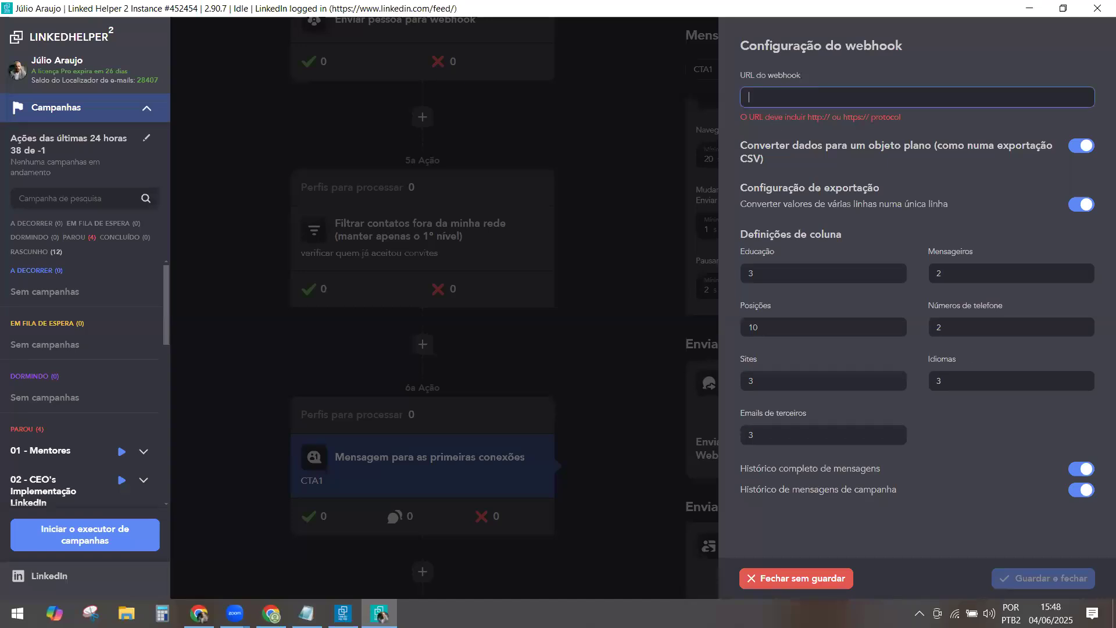
{"action": "left_click", "coordinate": [343, 613]}
{"action": "left_click", "coordinate": [379, 613]}
{"action": "left_click", "coordinate": [306, 613]}
{"action": "scroll", "coordinate": [351, 488], "scroll_direction": "down", "scroll_amount": 2}
{"action": "left_click_drag", "start_coordinate": [235, 448], "coordinate": [472, 529]}
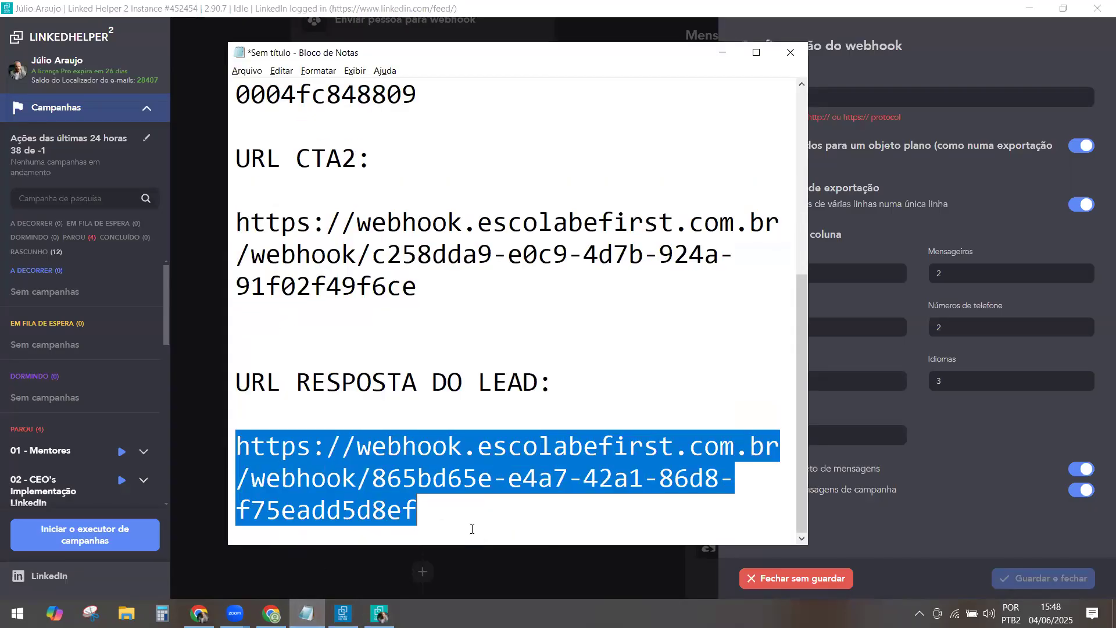
{"action": "key", "text": "alt+Tab"}
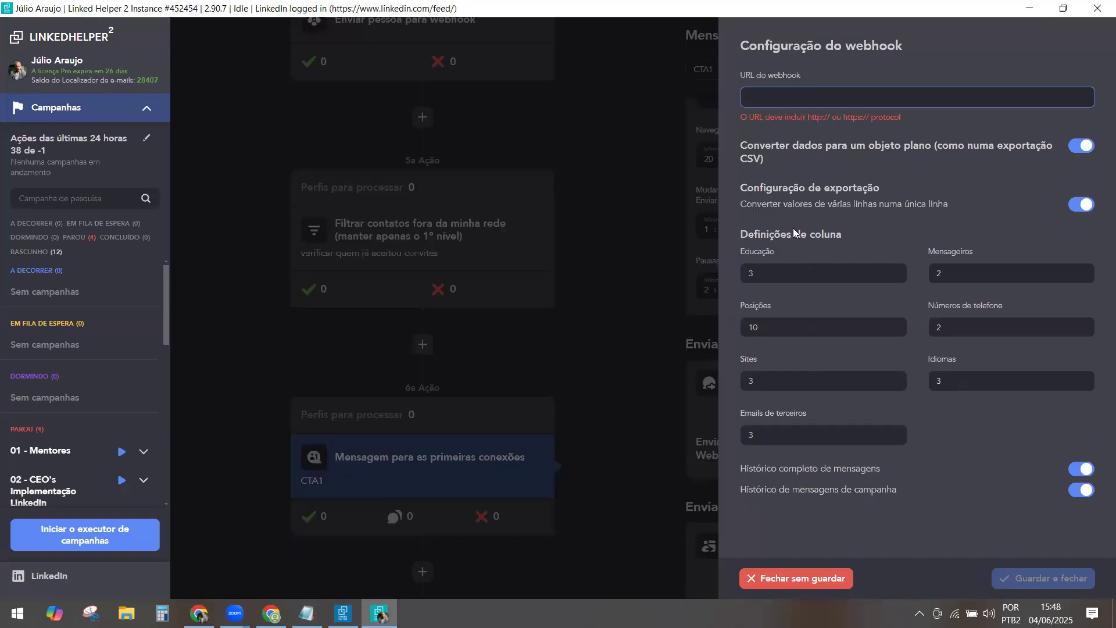
{"action": "key", "text": "ctrl+v"}
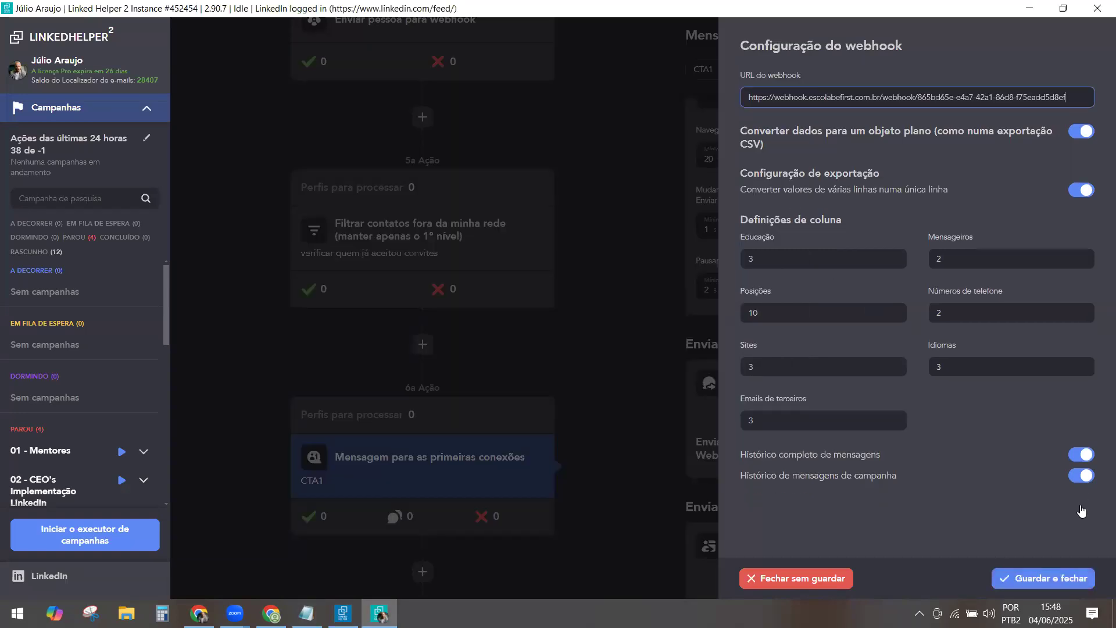
{"action": "left_click", "coordinate": [1028, 578]}
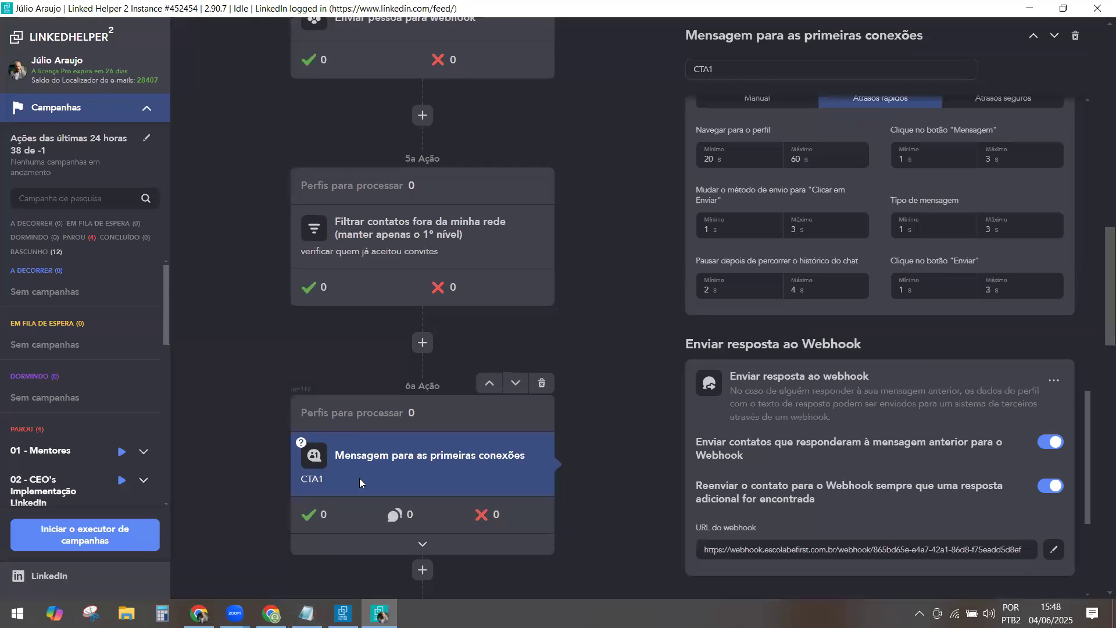
In the CTA2 message action, enable sending contacts who replied to the previous message to the webhook.
{"action": "scroll", "coordinate": [360, 479], "scroll_direction": "down", "scroll_amount": 10}
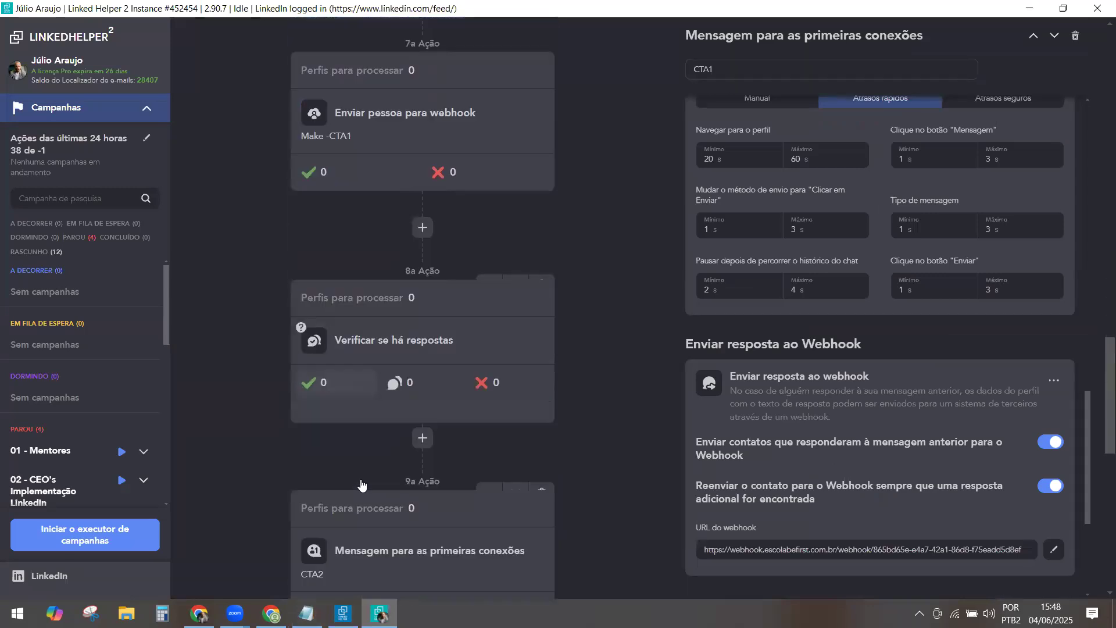
{"action": "scroll", "coordinate": [366, 500], "scroll_direction": "down", "scroll_amount": 1}
{"action": "left_click", "coordinate": [377, 532]}
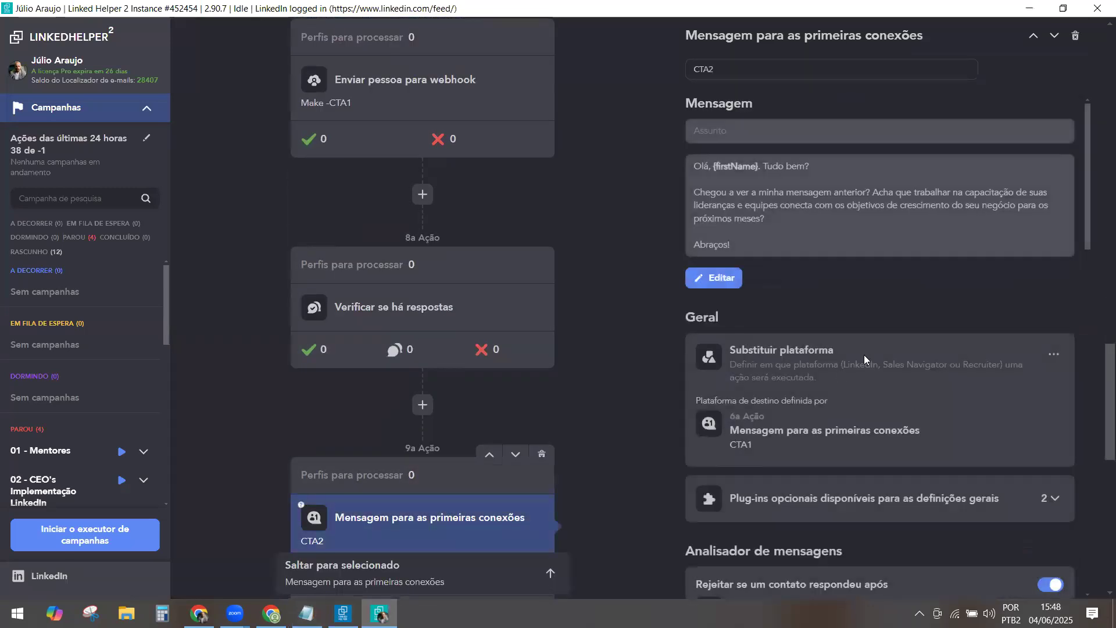
{"action": "scroll", "coordinate": [968, 476], "scroll_direction": "down", "scroll_amount": 6}
{"action": "scroll", "coordinate": [970, 482], "scroll_direction": "down", "scroll_amount": 12}
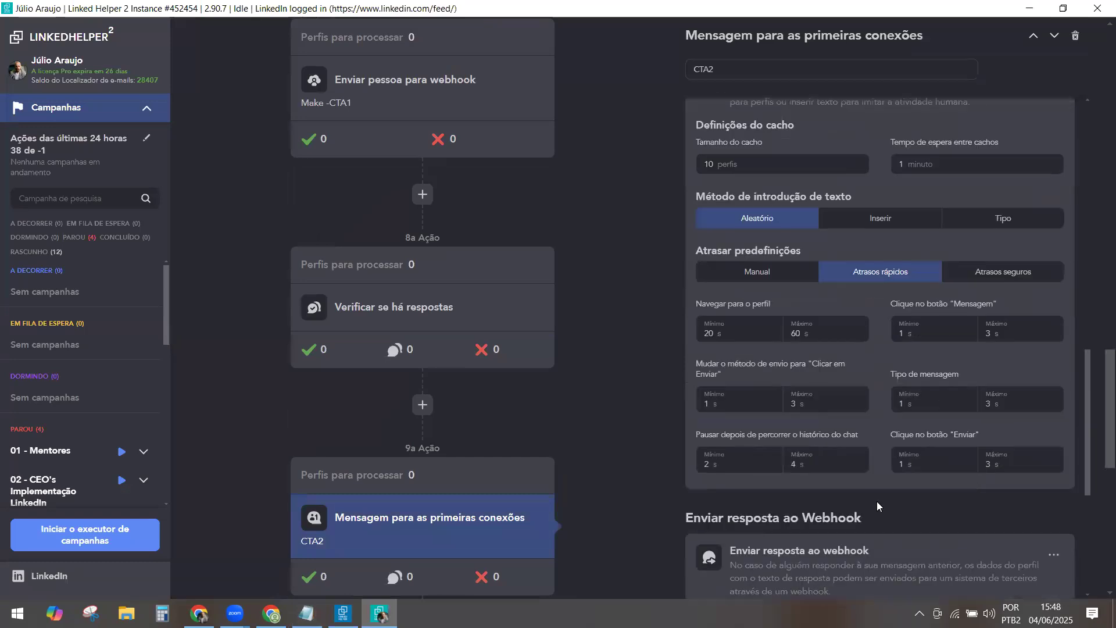
{"action": "left_click", "coordinate": [1055, 374]}
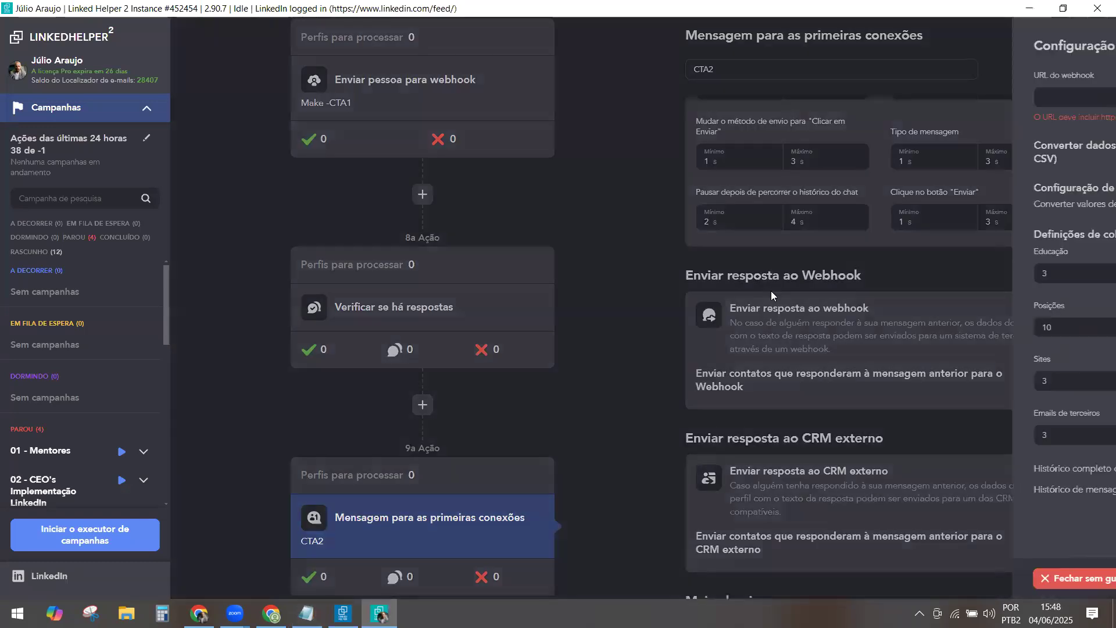
Paste the copied URL RESPOSTA DO LEAD address as the CTA2 reply webhook URL and save the configuration.
{"action": "left_click", "coordinate": [805, 98]}
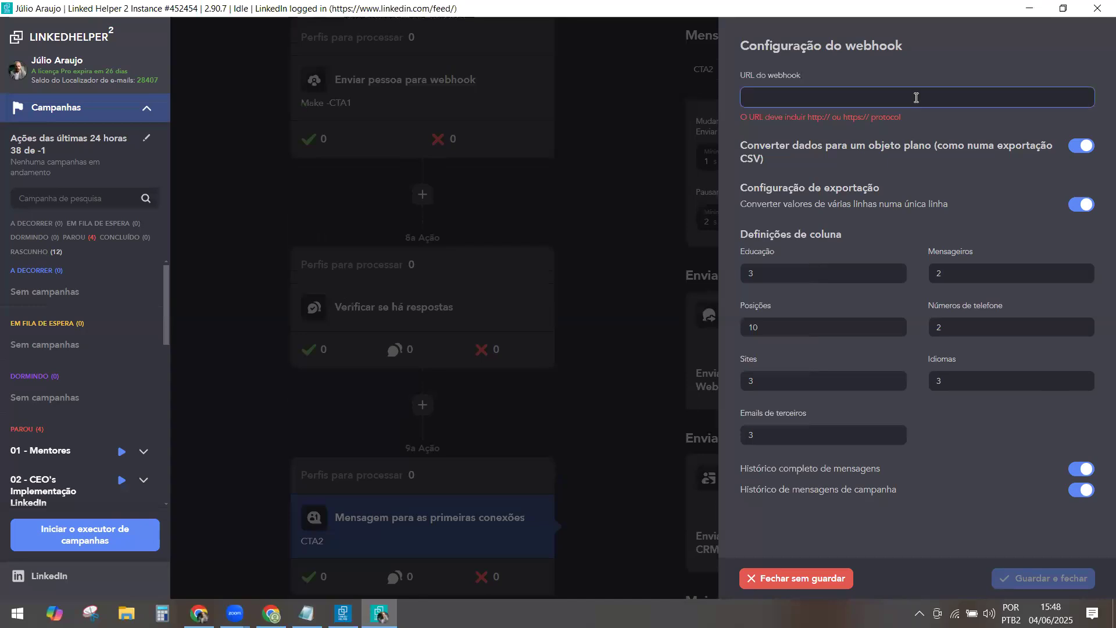
{"action": "key", "text": "ctrl+v"}
{"action": "left_click", "coordinate": [1021, 584]}
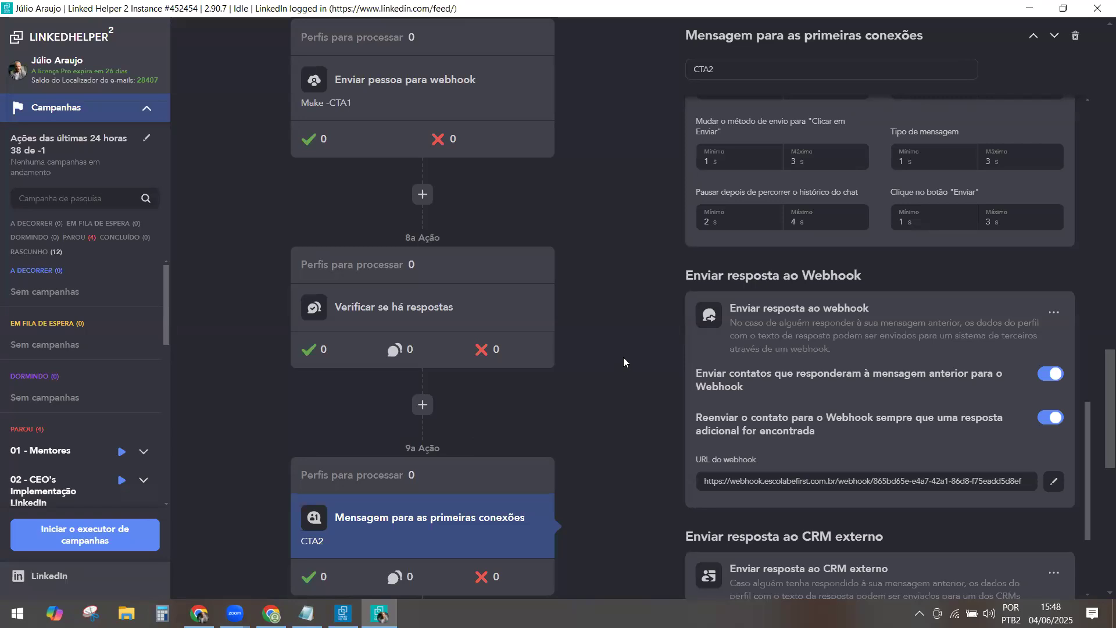
{"action": "scroll", "coordinate": [435, 473], "scroll_direction": "up", "scroll_amount": 5}
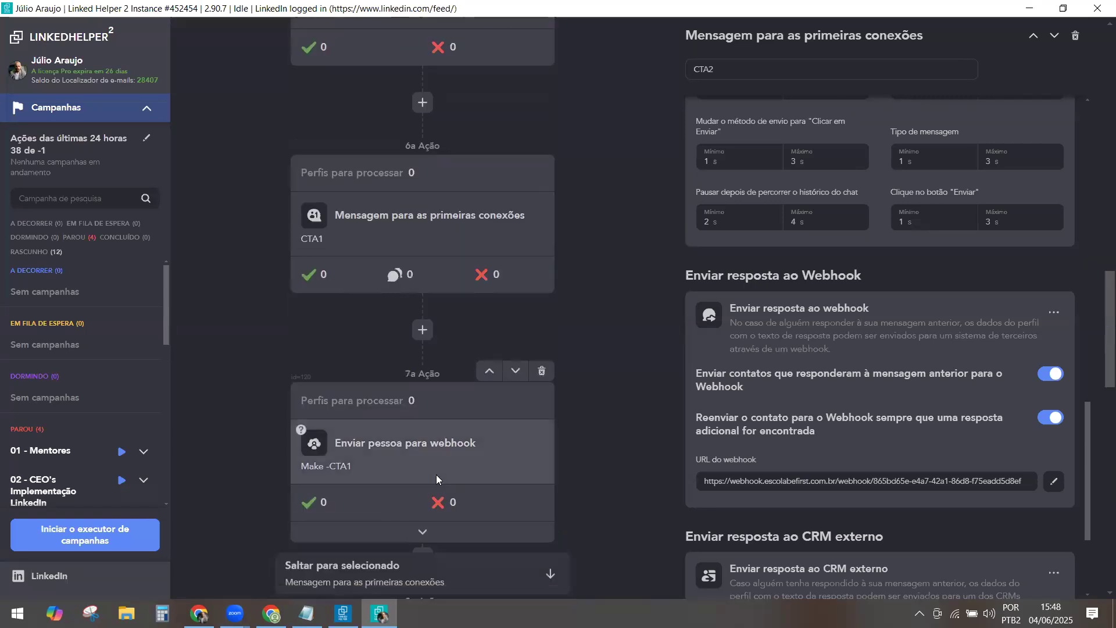
{"action": "scroll", "coordinate": [436, 474], "scroll_direction": "up", "scroll_amount": 9}
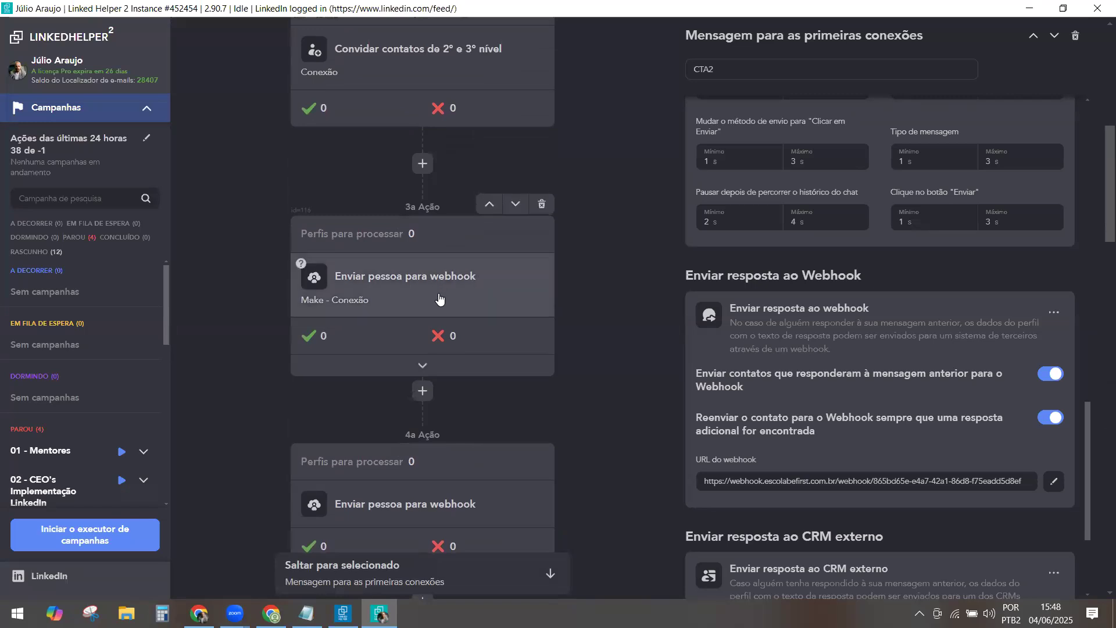
{"action": "scroll", "coordinate": [468, 423], "scroll_direction": "down", "scroll_amount": 1}
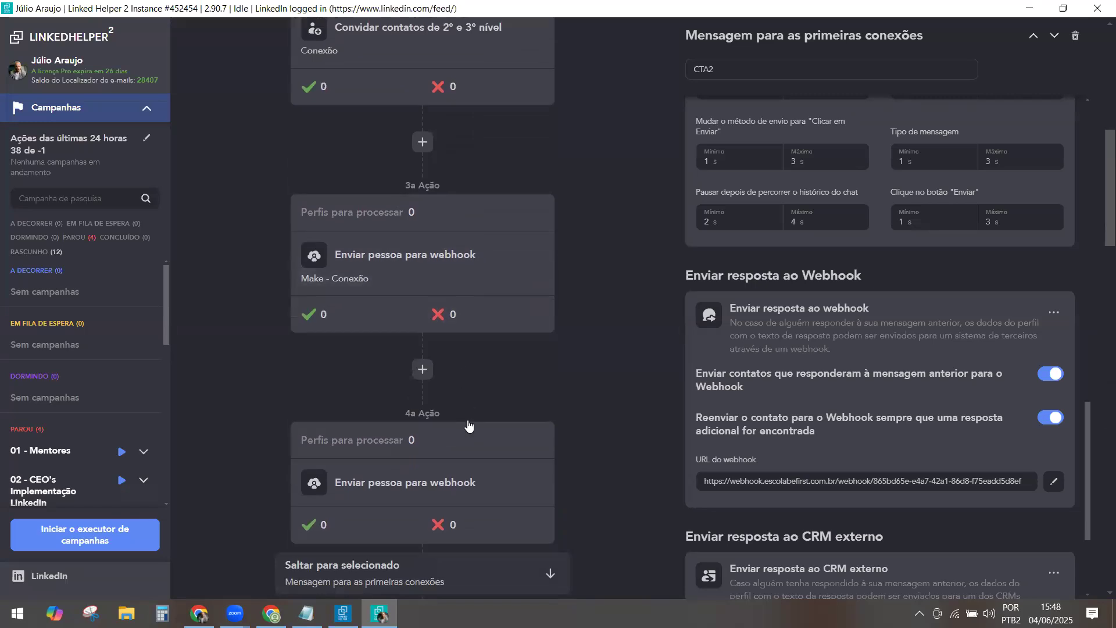
{"action": "scroll", "coordinate": [469, 425], "scroll_direction": "down", "scroll_amount": 6}
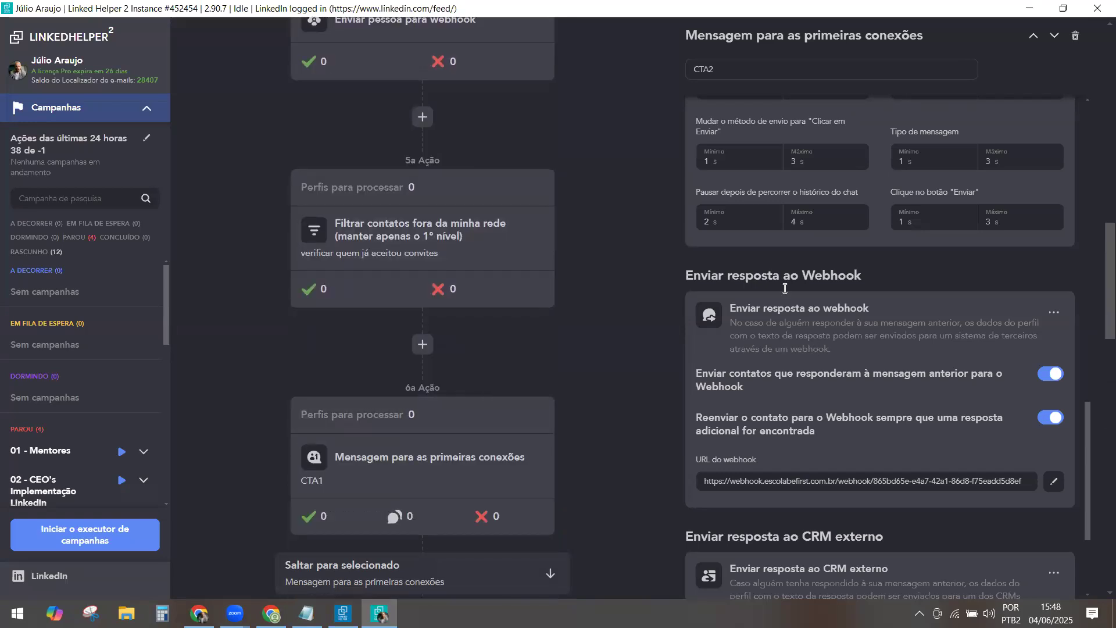
{"action": "left_click", "coordinate": [890, 204]}
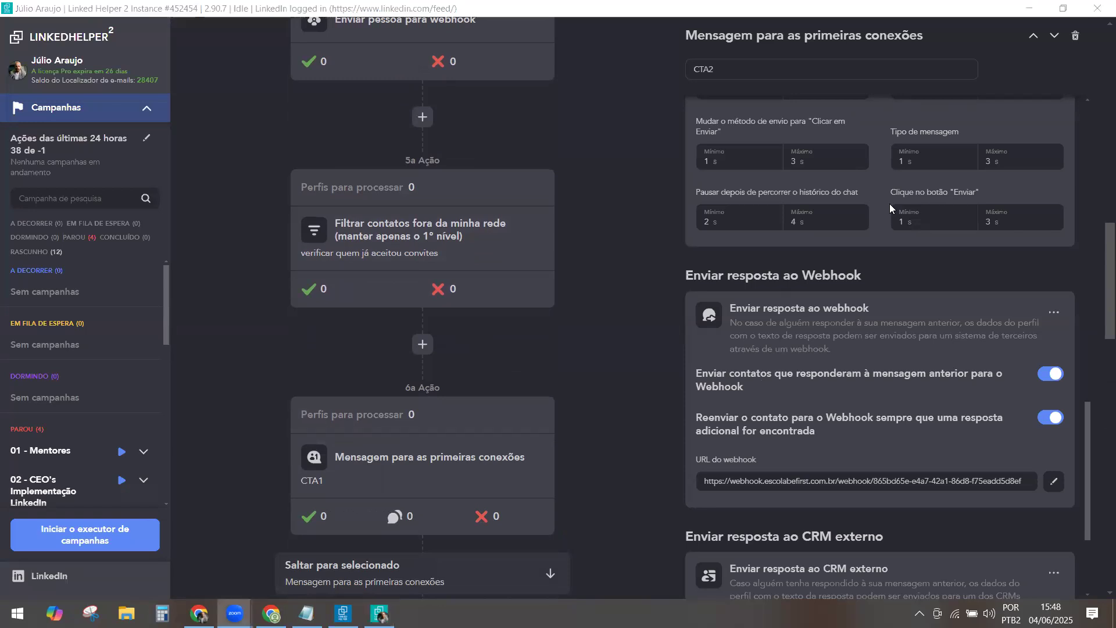